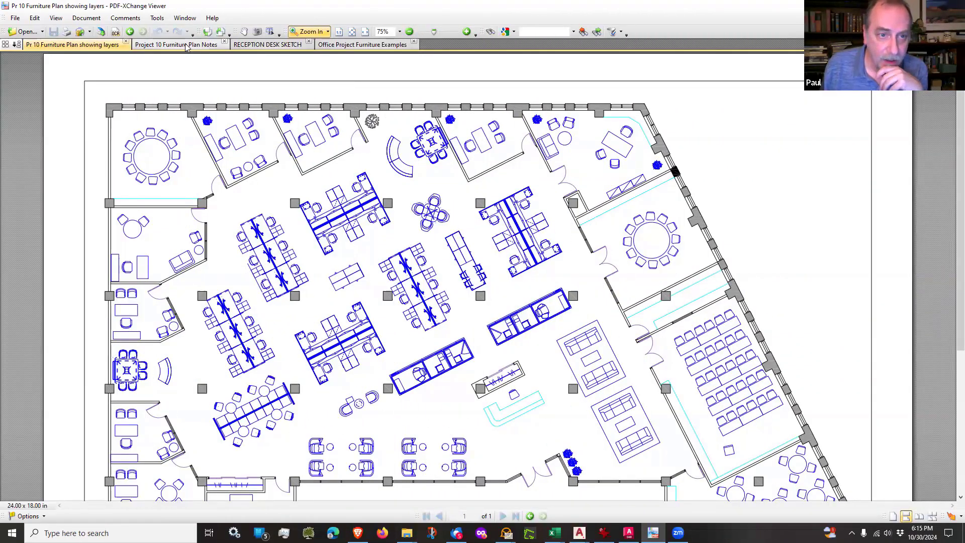
Step: Review the Project 10 Furniture Plan Notes and the RECEPTION DESK SKETCH, rotating the sketch upright
left_click(181, 45)
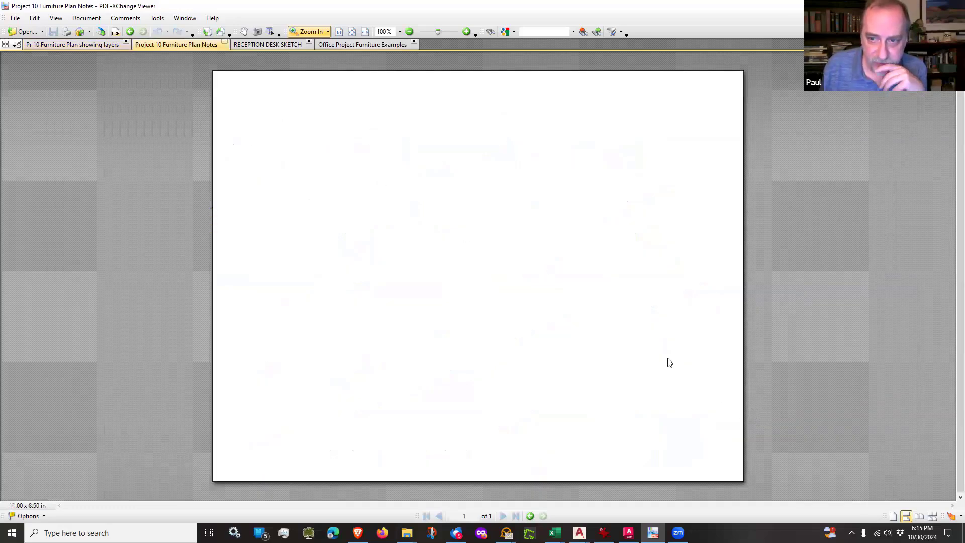
left_click(426, 236)
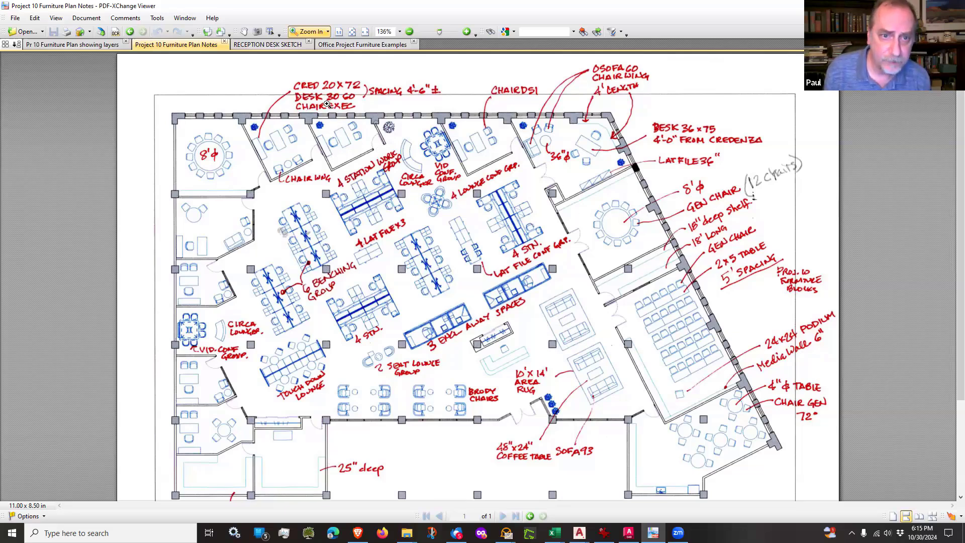
left_click(272, 45)
scroll(431, 40, "down", 1)
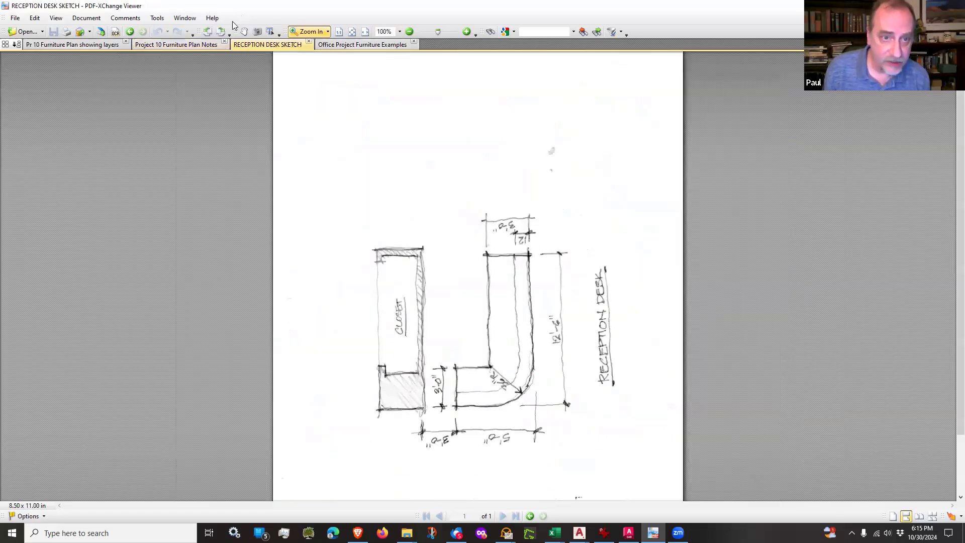
left_click(222, 32)
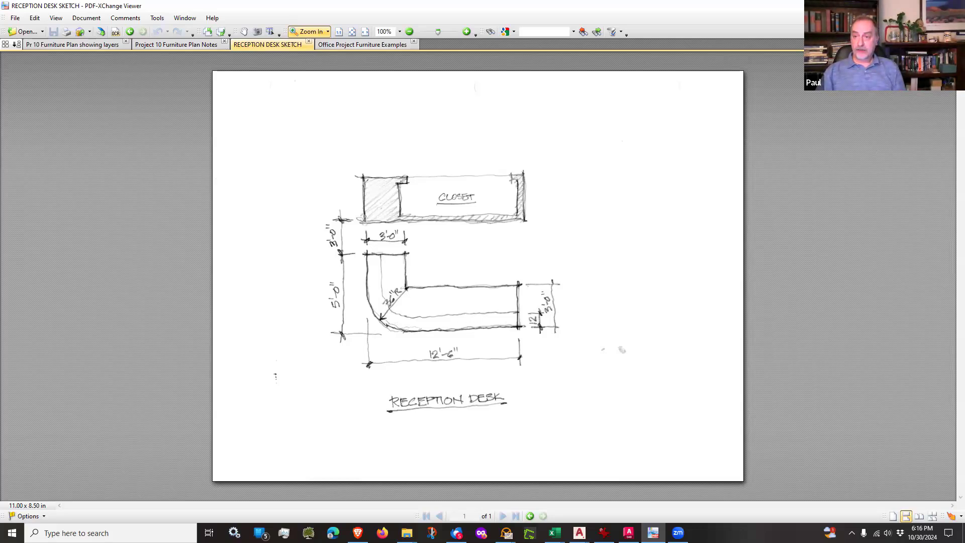
Step: Switch to AutoCAD with the Partition Plan drawing and close the Blocks palette
left_click(653, 532)
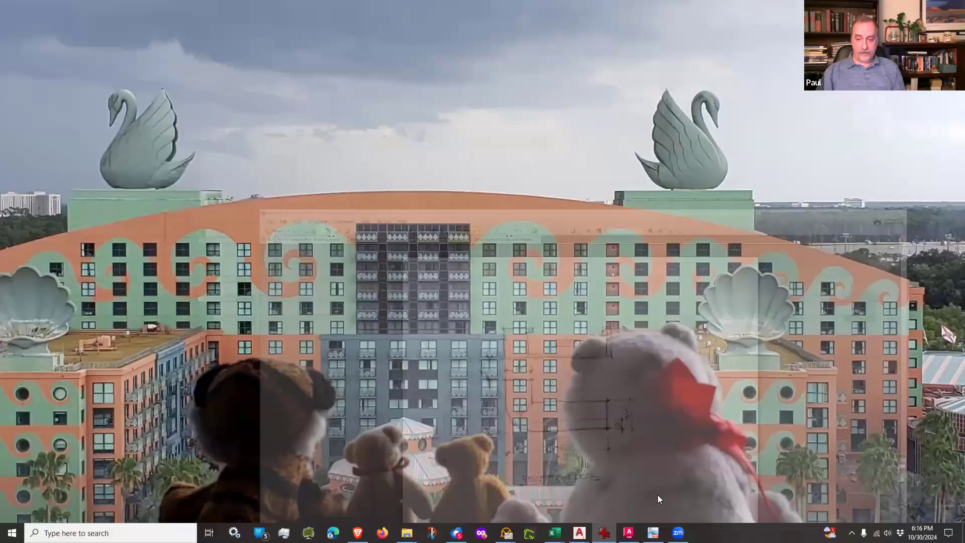
left_click(628, 532)
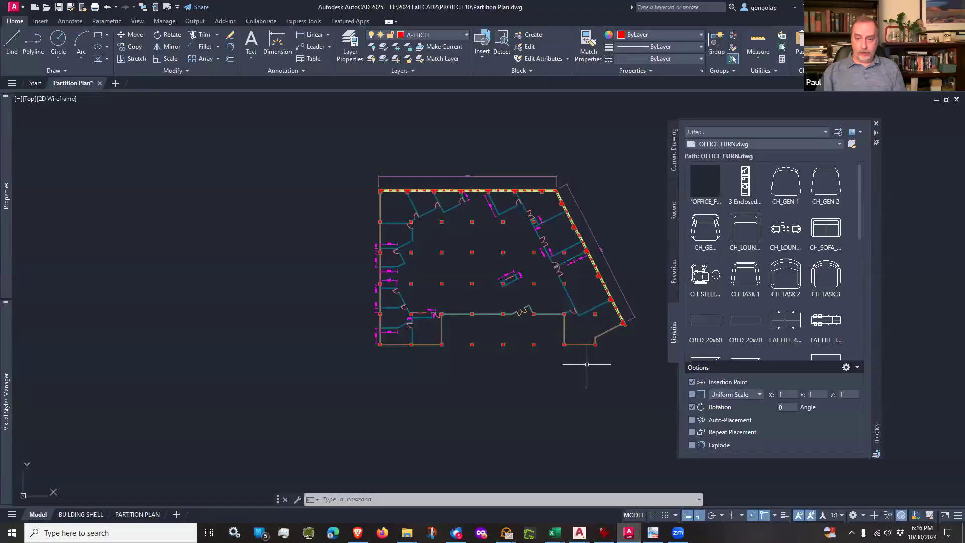
middle_click_drag(586, 363, 507, 365)
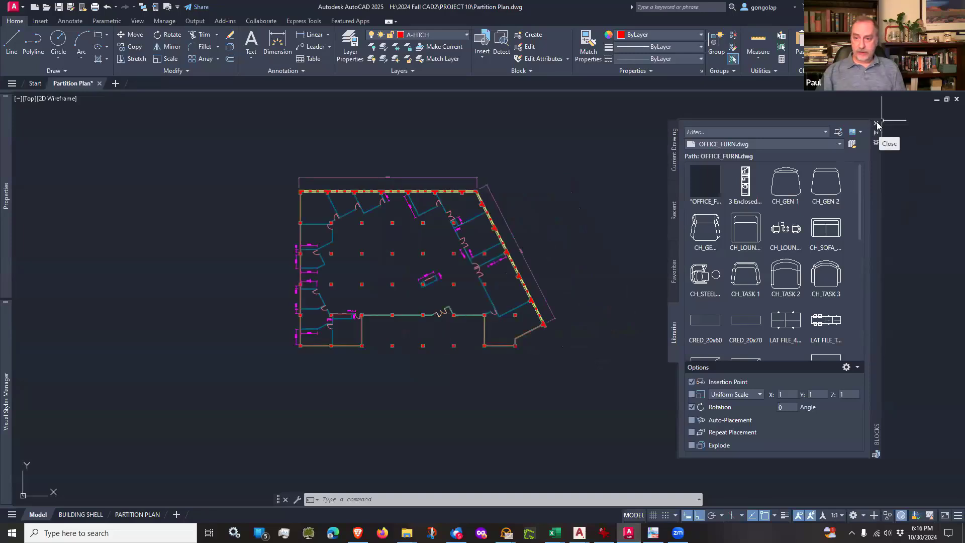
left_click(876, 123)
Step: Examine the partition plan in model space and on the BUILDING SHELL and PARTITION PLAN layouts, finishing in model space
scroll(361, 241, "up", 5)
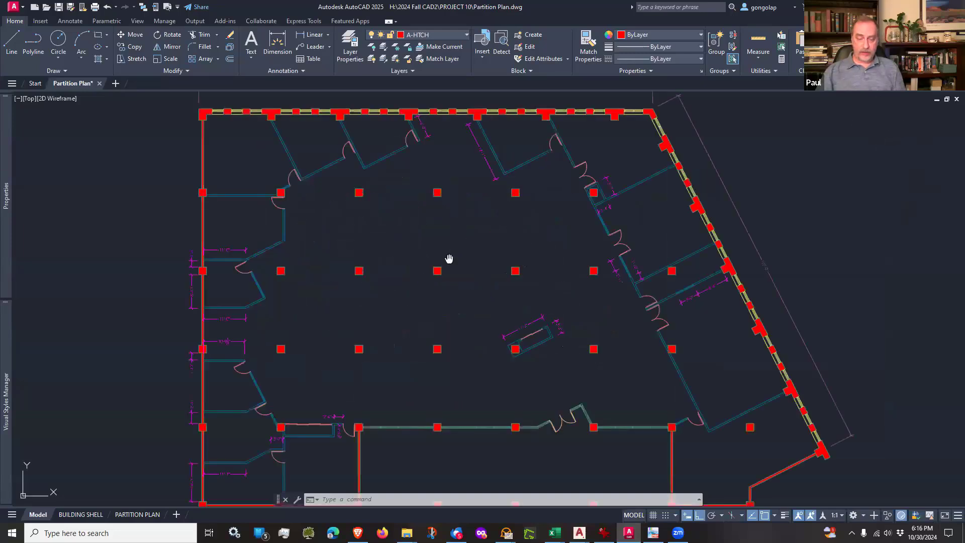
middle_click_drag(448, 258, 424, 244)
scroll(425, 246, "down", 3)
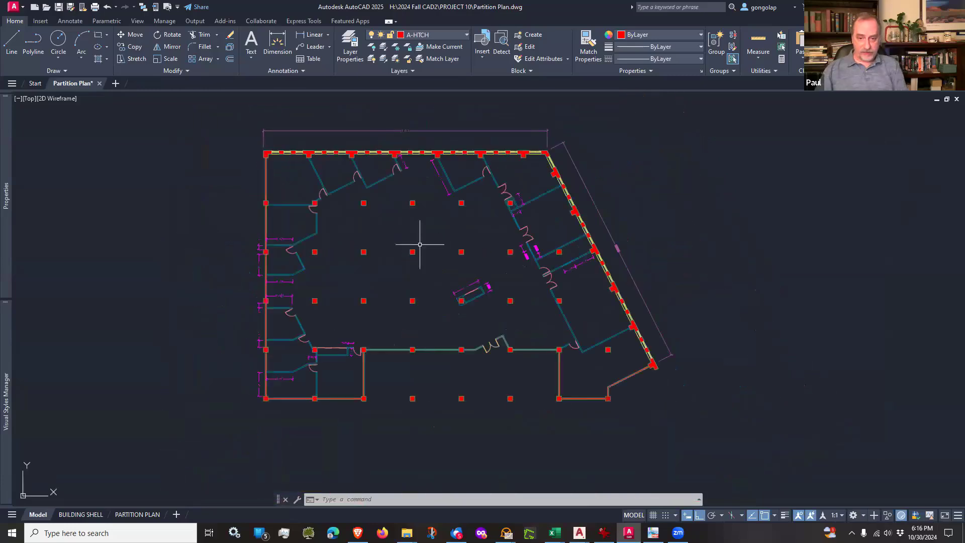
scroll(507, 262, "up", 3)
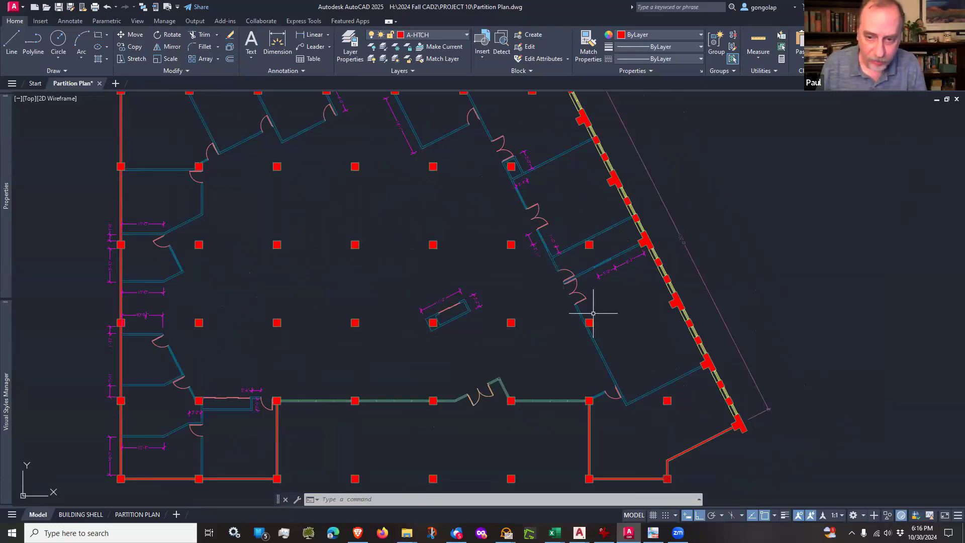
scroll(593, 313, "down", 2)
scroll(603, 263, "up", 2)
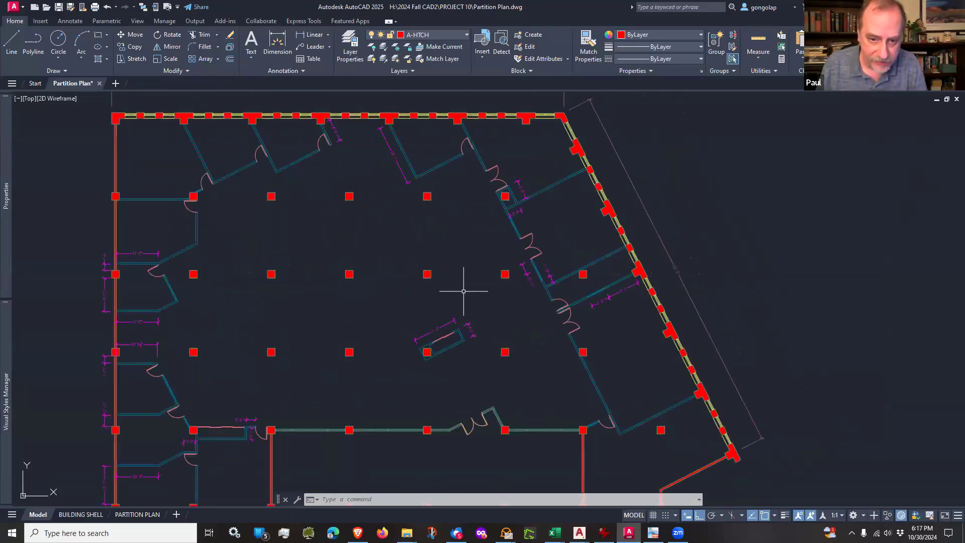
middle_click_drag(347, 345, 348, 327)
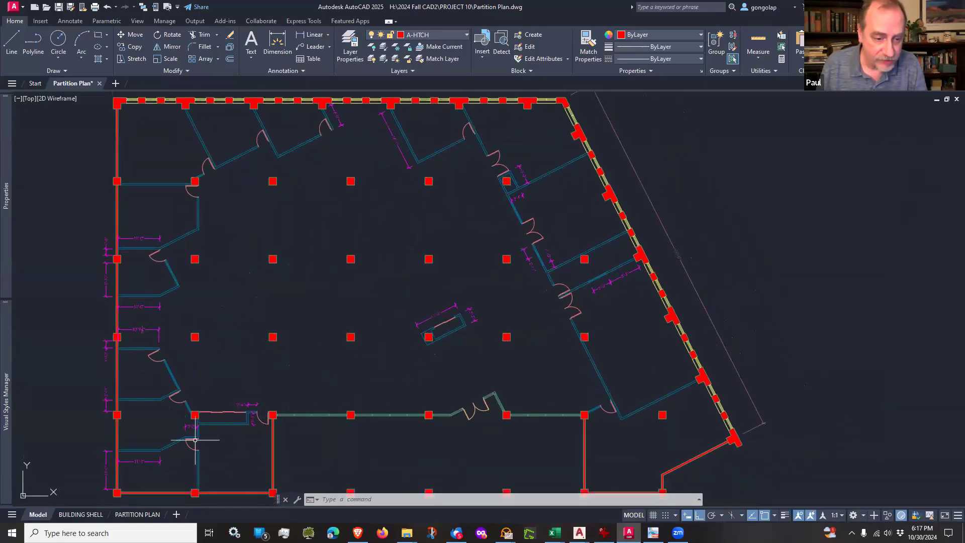
left_click(82, 514)
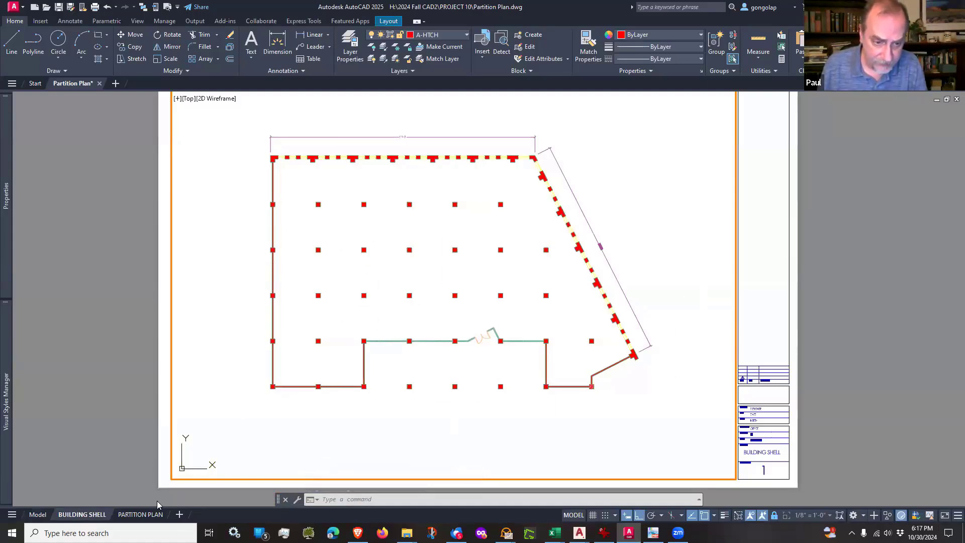
left_click(146, 515)
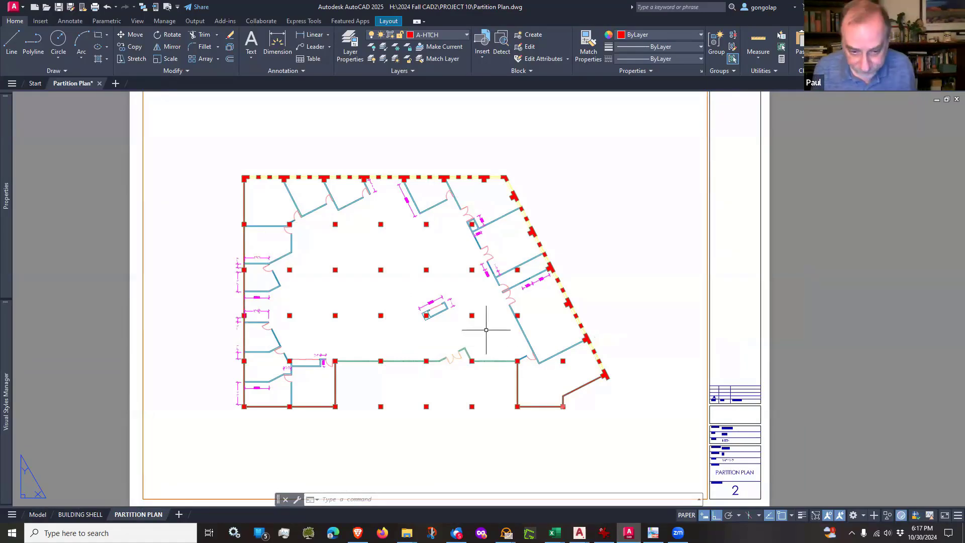
left_click(38, 514)
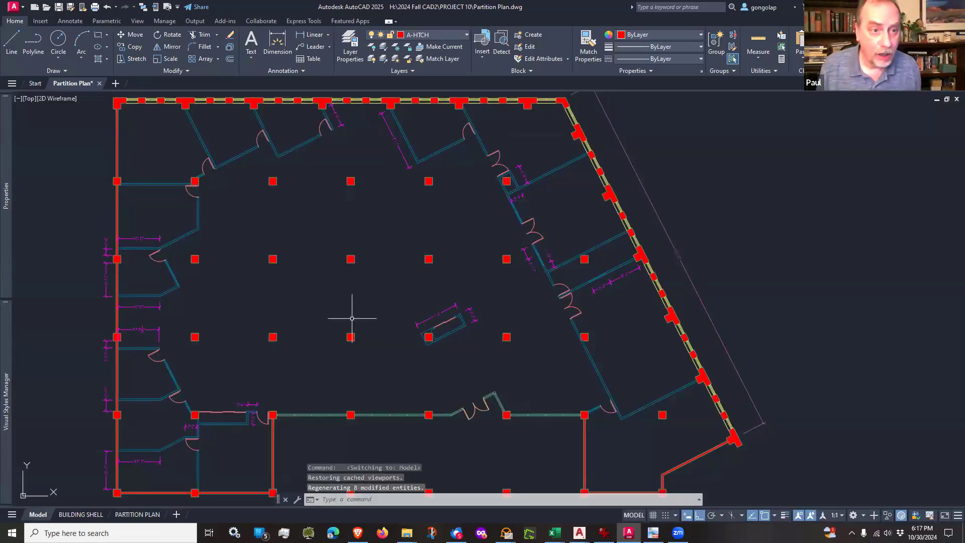
mouse_move(81, 84)
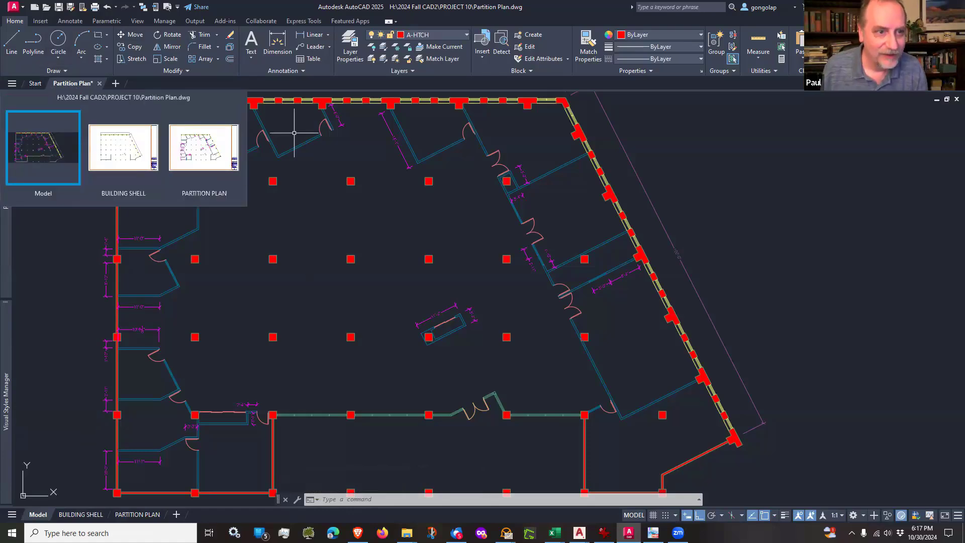
left_click(43, 148)
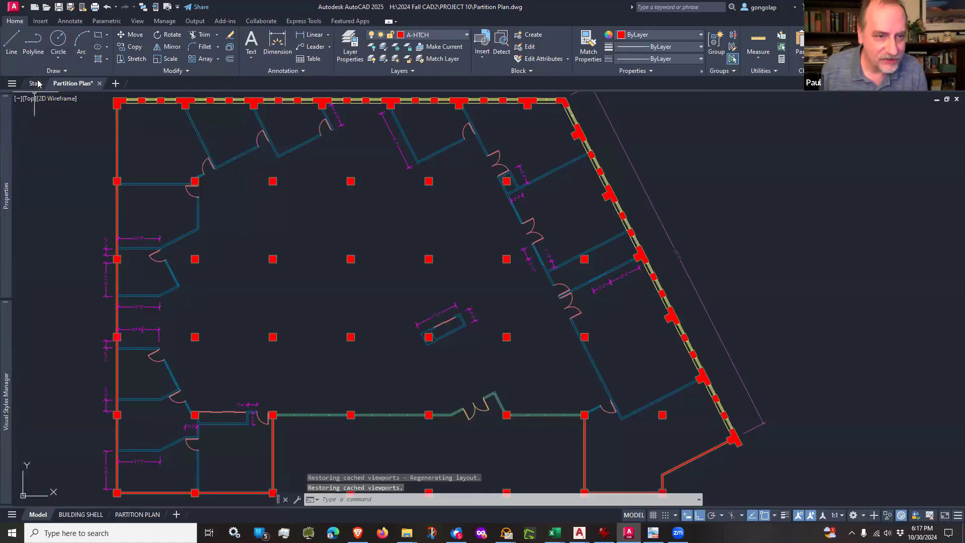
Step: Create a new drawing from the COD Interiors Template and save it as Furniture Plan in the PROJECT 10 folder
left_click(36, 83)
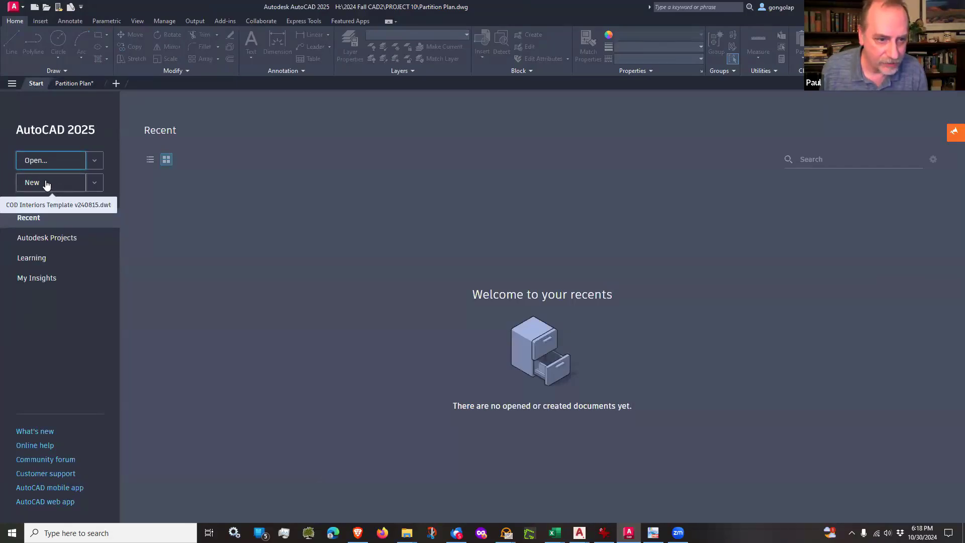
left_click(46, 183)
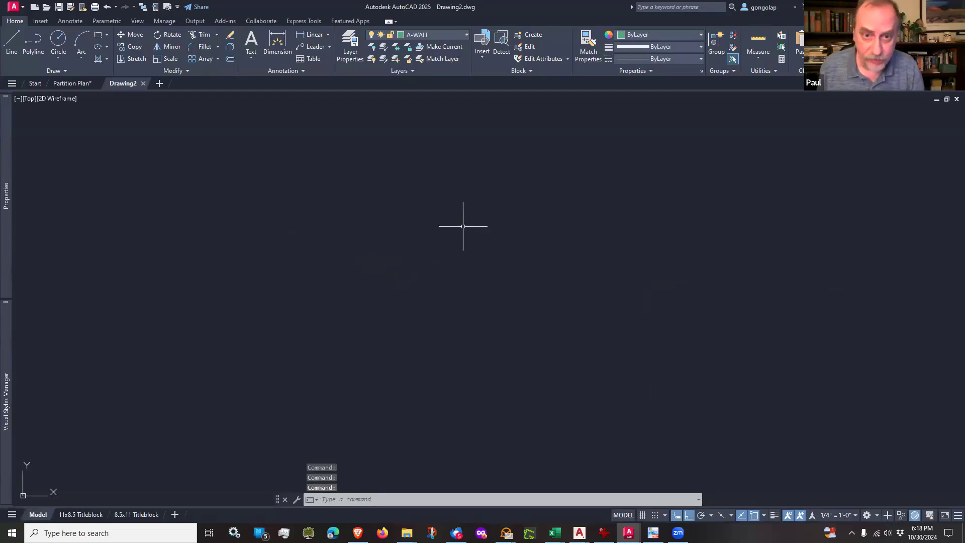
left_click(60, 7)
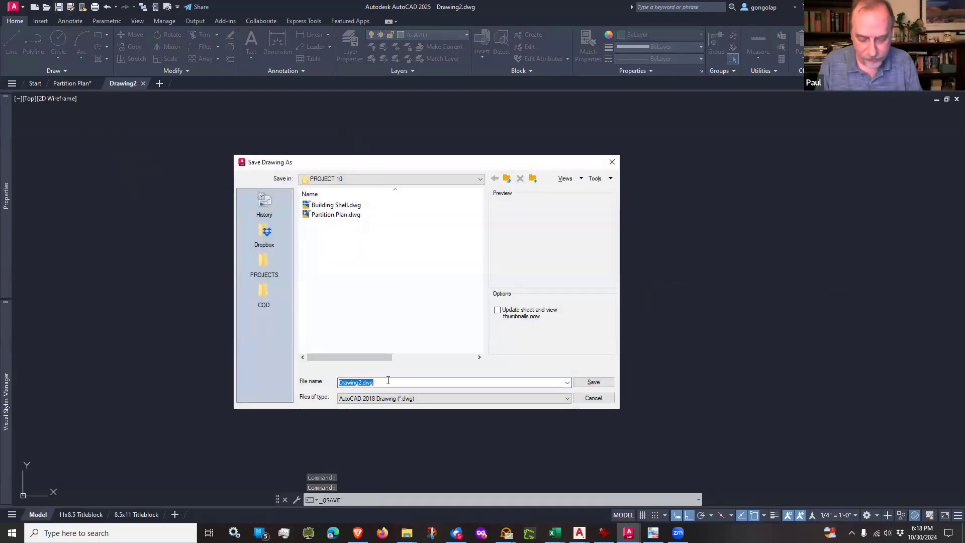
type("Fur")
type("n")
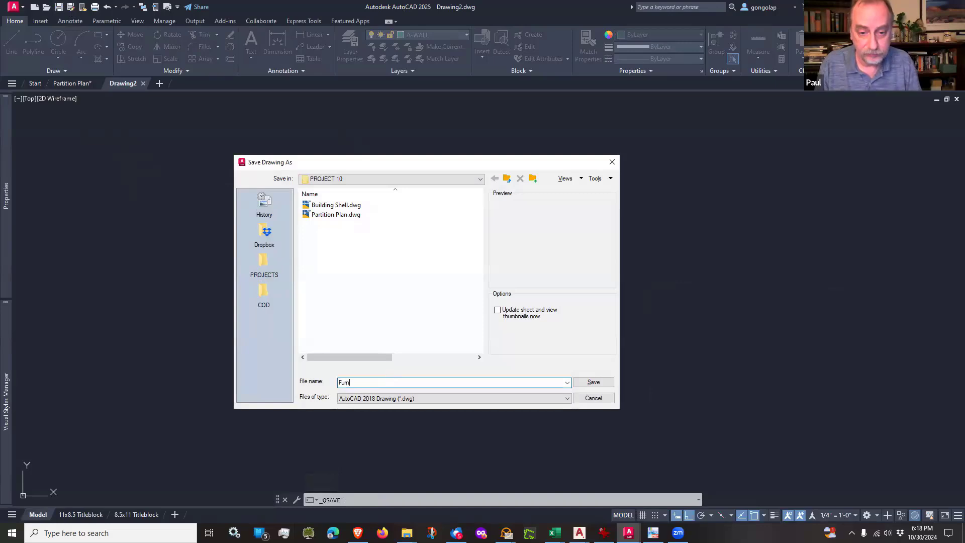
type("iture")
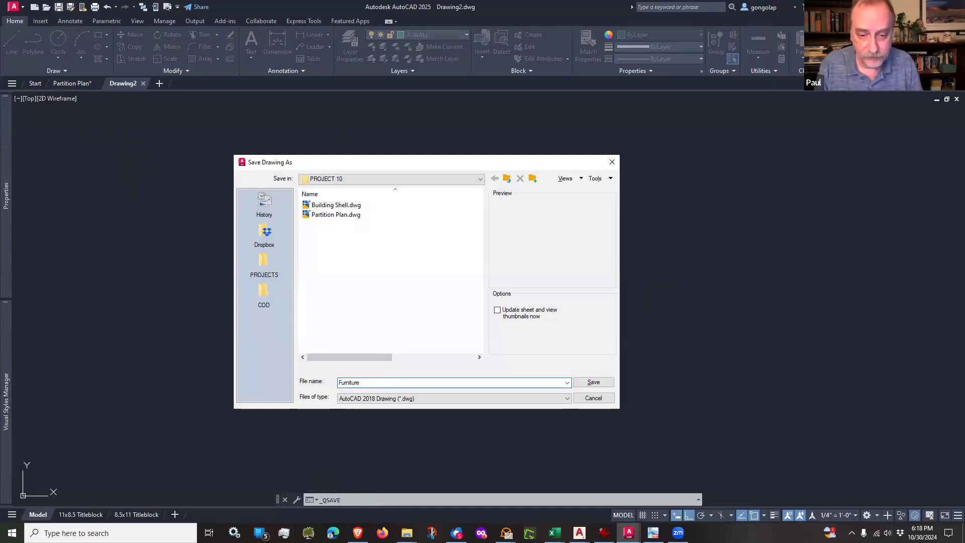
type(" Pl")
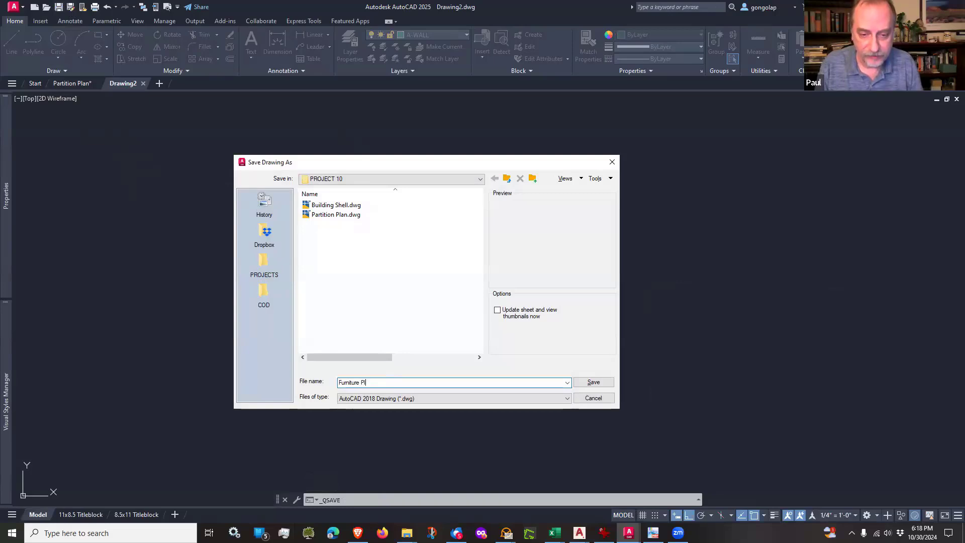
type("an")
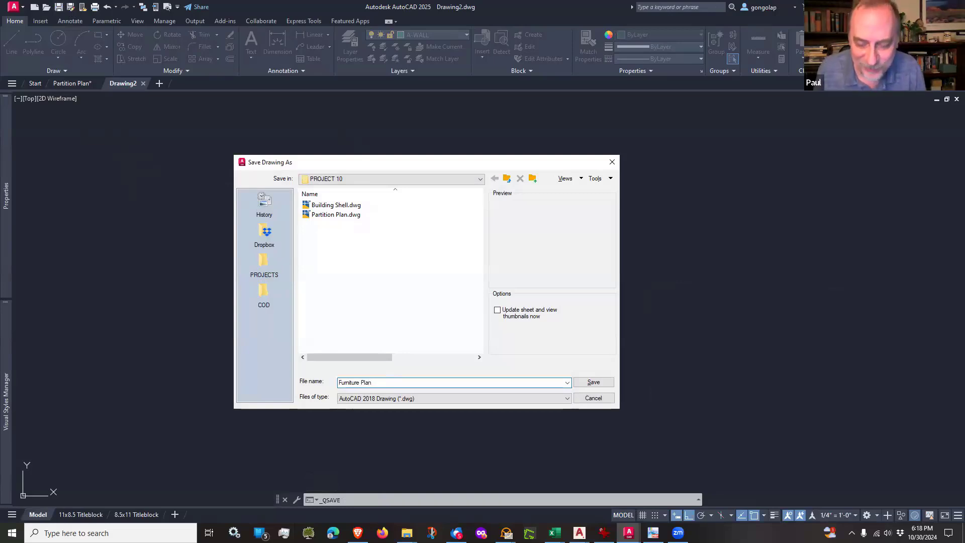
left_click(586, 386)
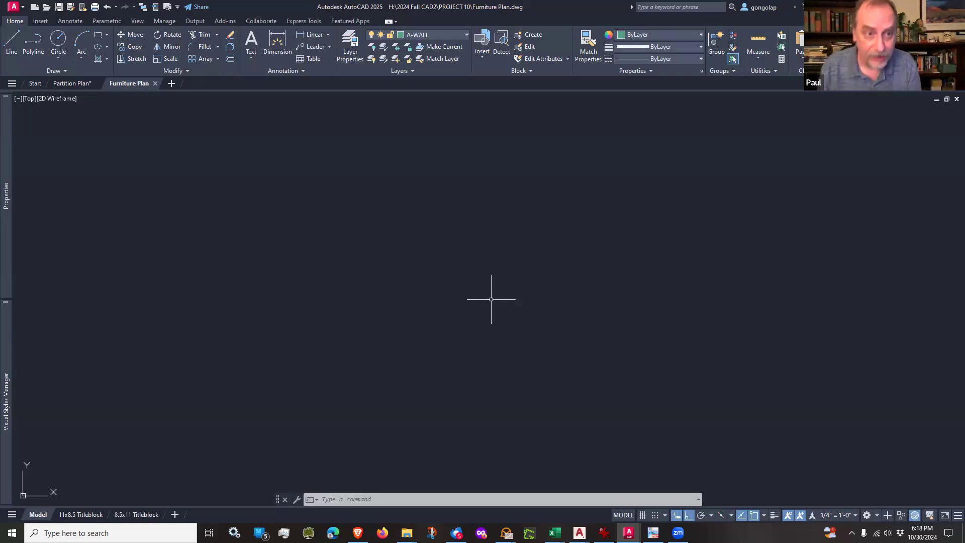
left_click(74, 83)
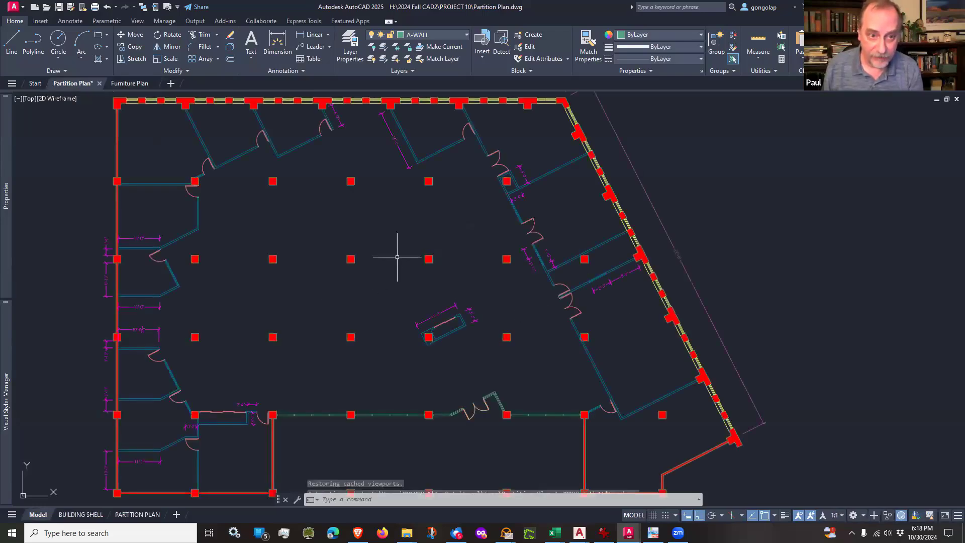
left_click(129, 84)
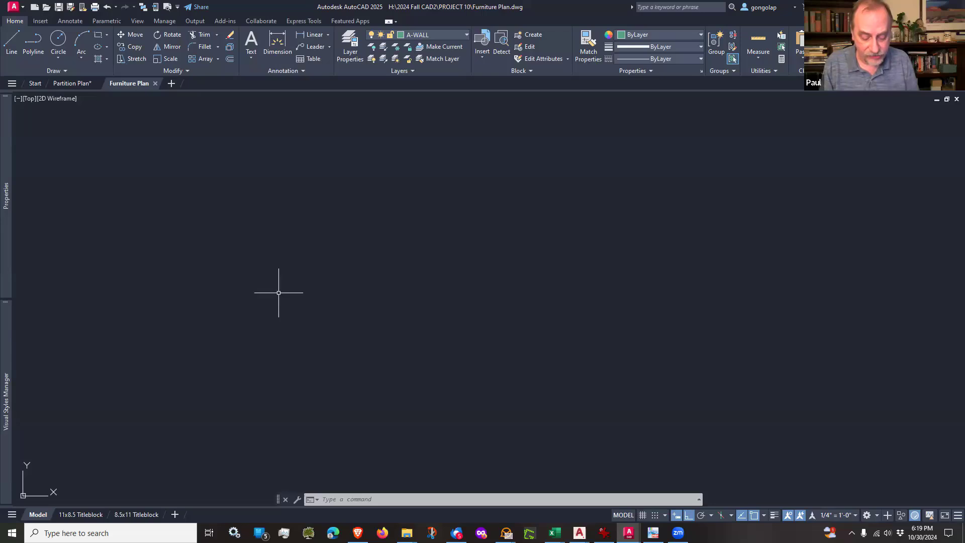
type("ATTAc")
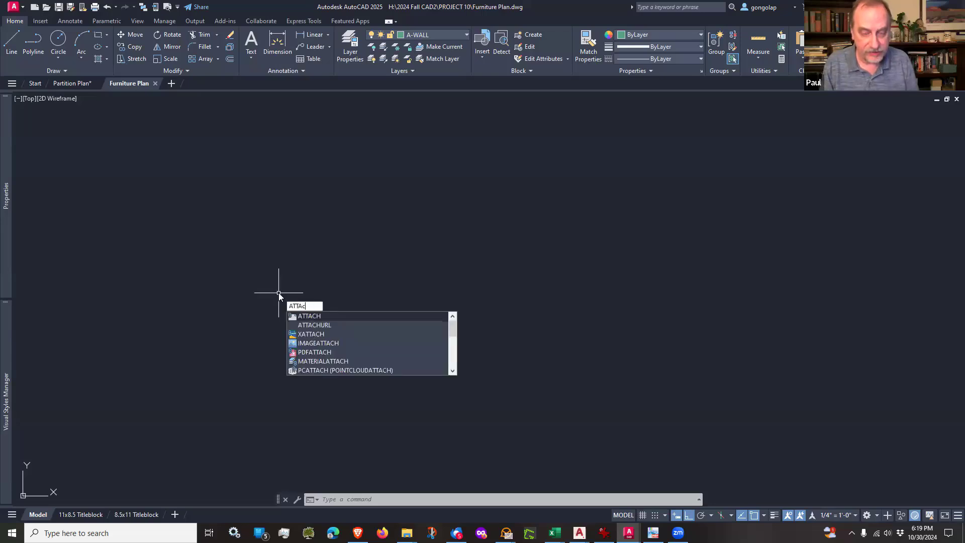
key("Return")
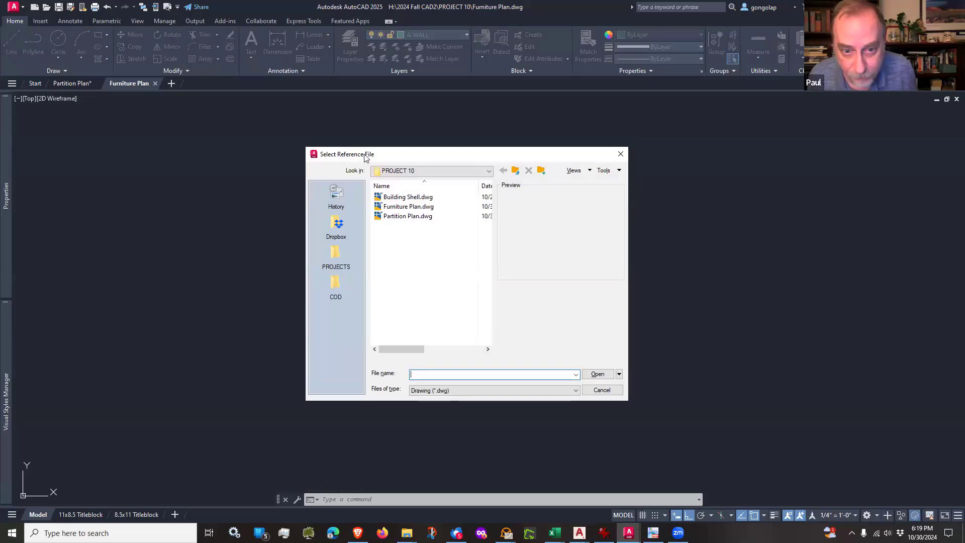
left_click(620, 154)
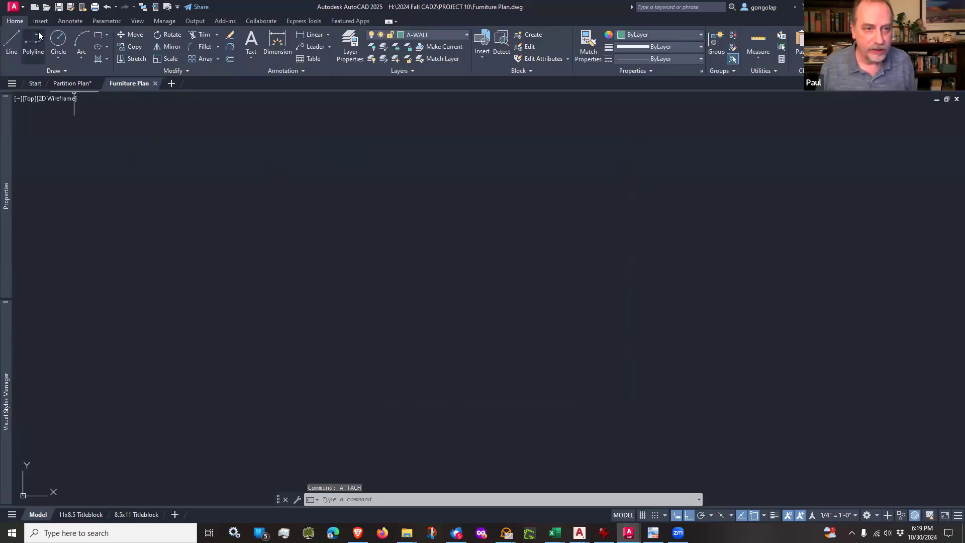
left_click(72, 21)
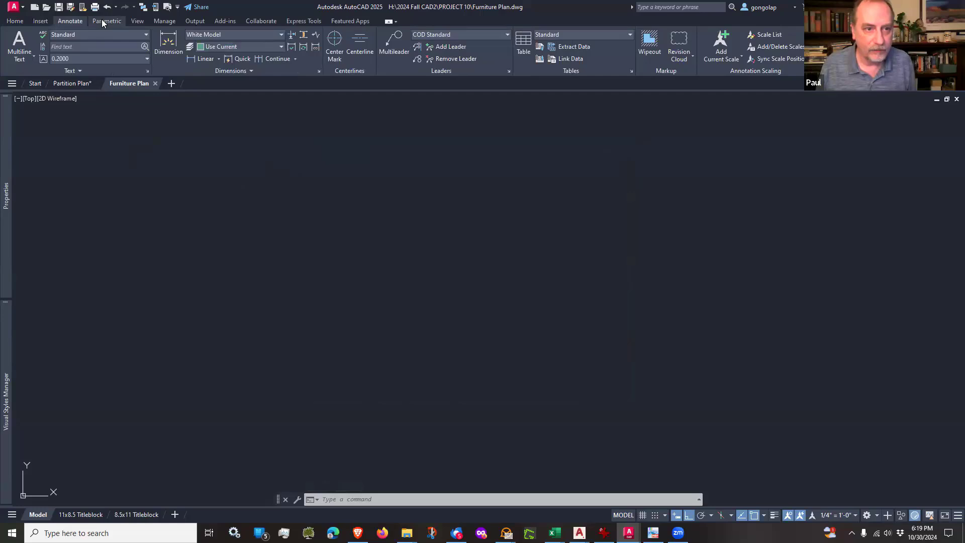
left_click(134, 22)
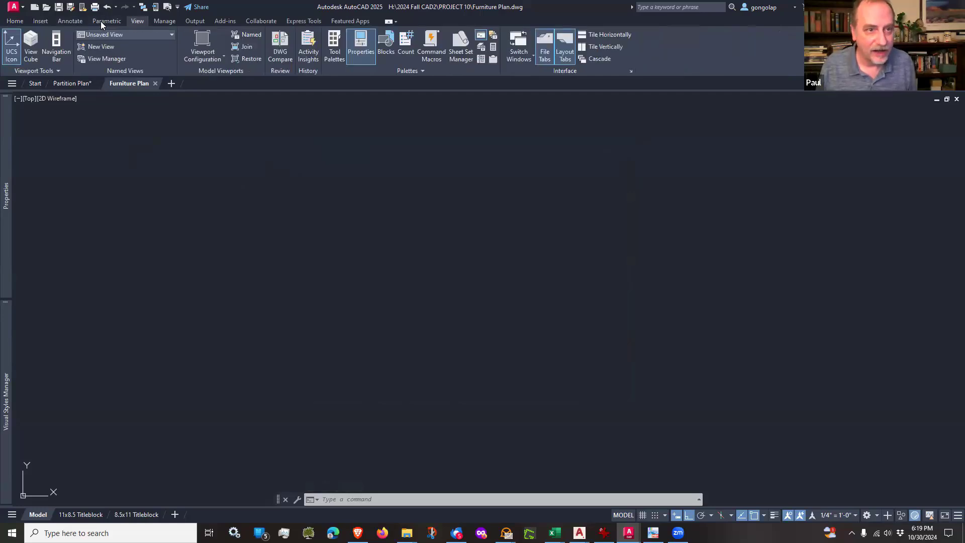
left_click(44, 21)
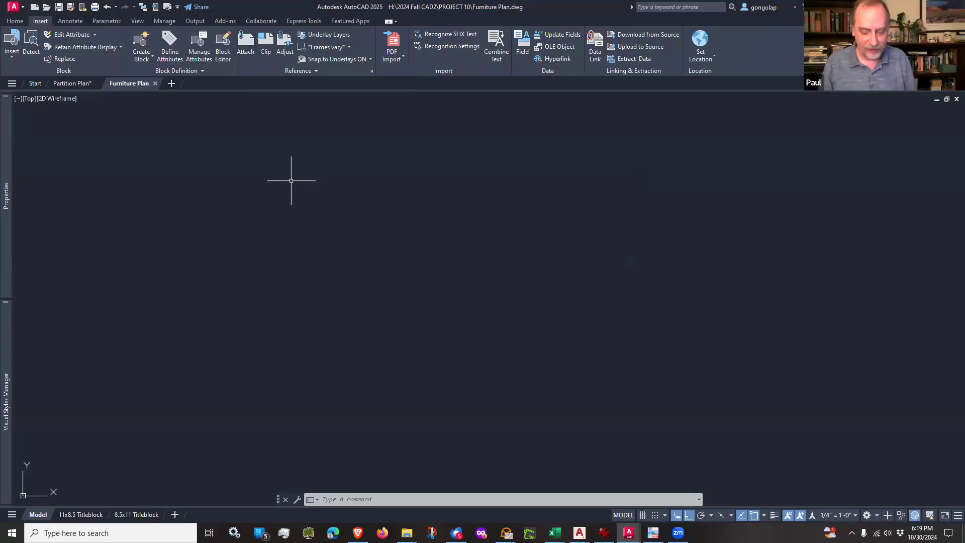
type("attach")
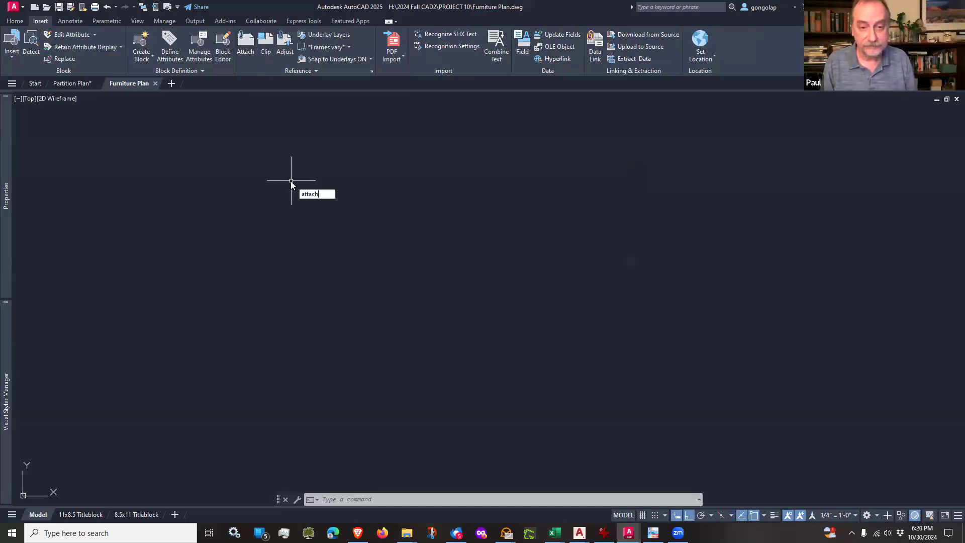
key("Return")
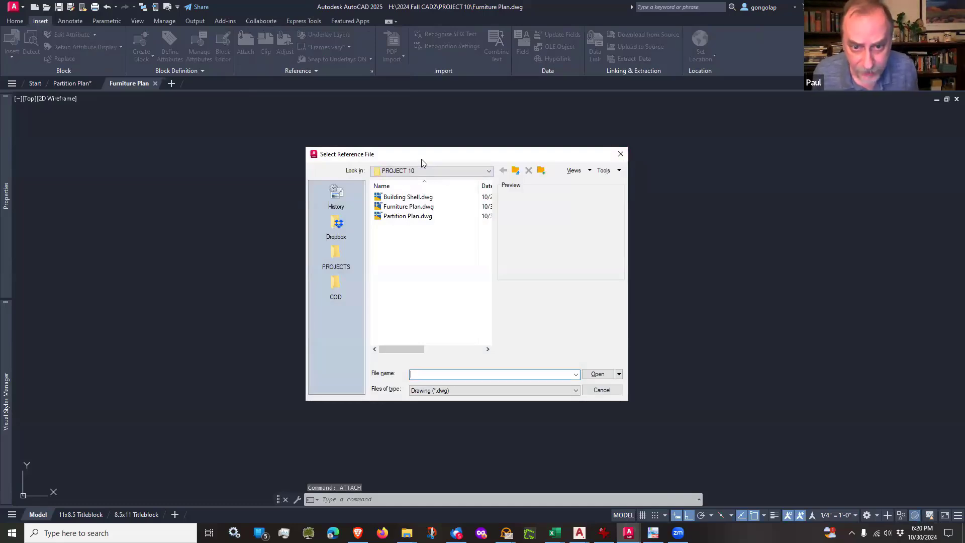
left_click_drag(422, 162, 420, 173)
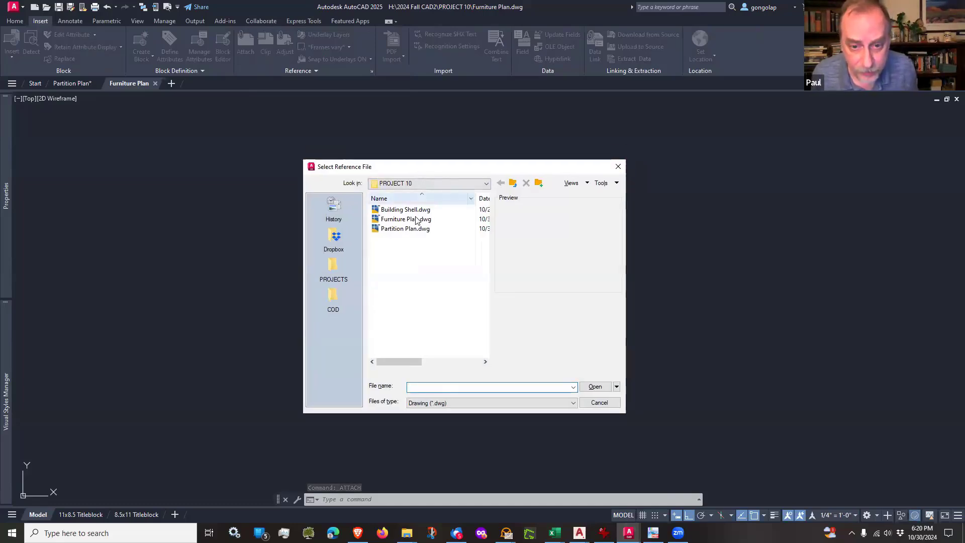
left_click(389, 230)
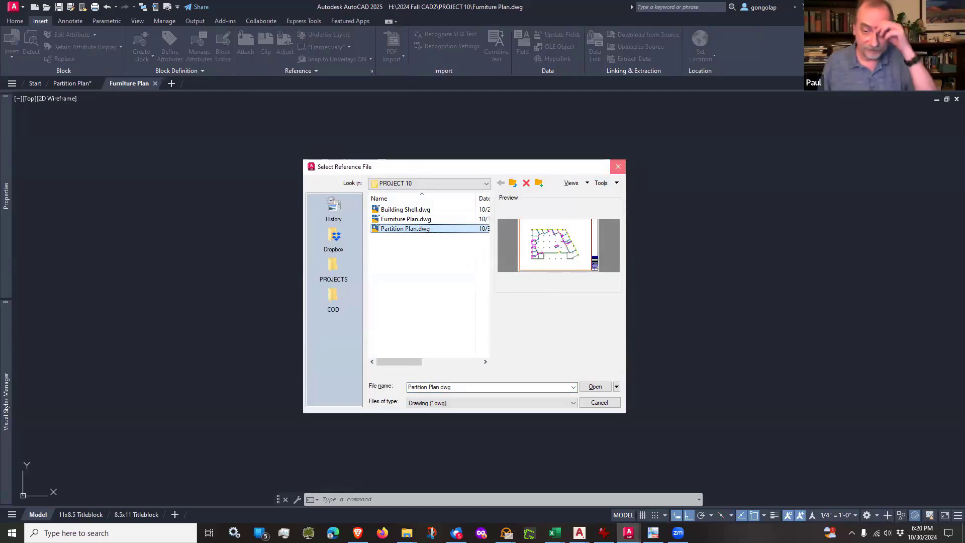
left_click(618, 166)
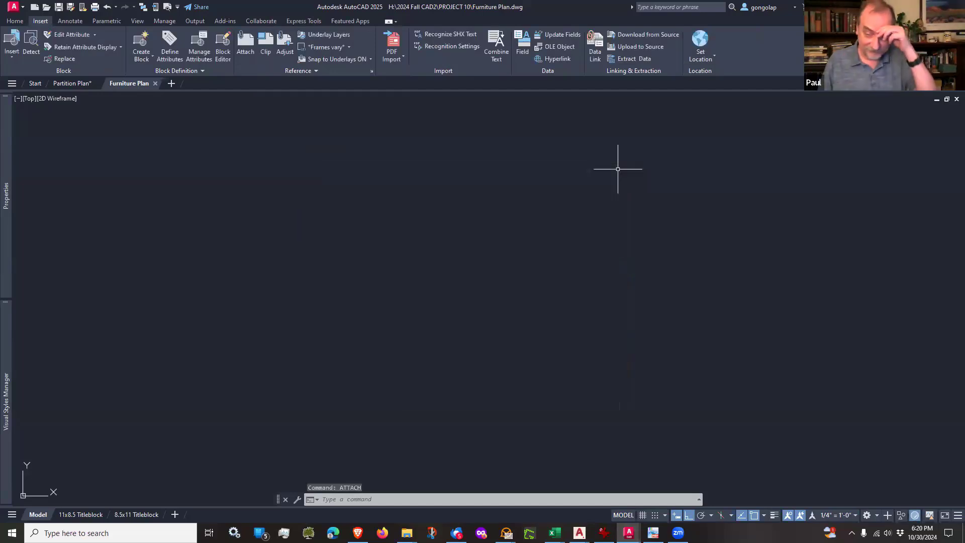
Step: Create a new layer named XREF - PARTITION PLAN, make it the current layer and close the layer manager
left_click(20, 22)
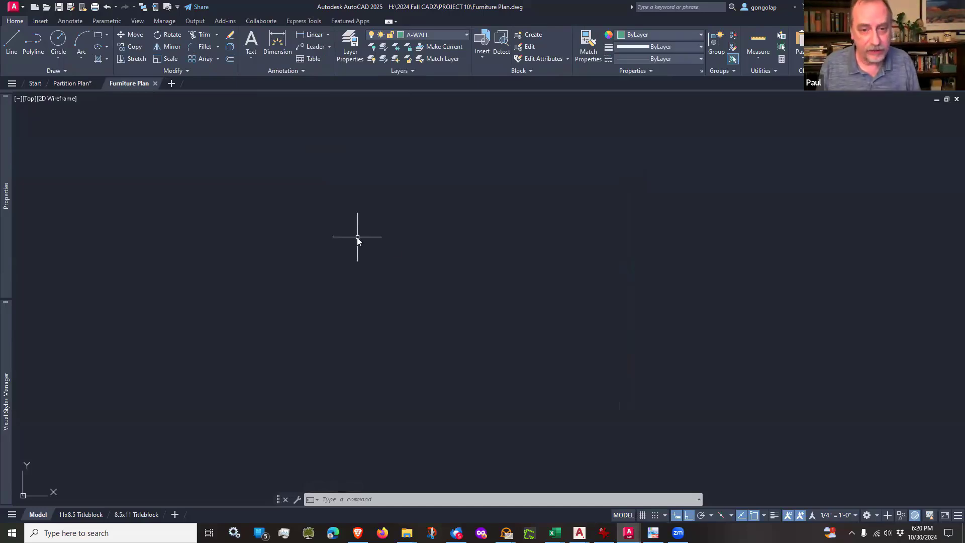
type("LA")
key("Return")
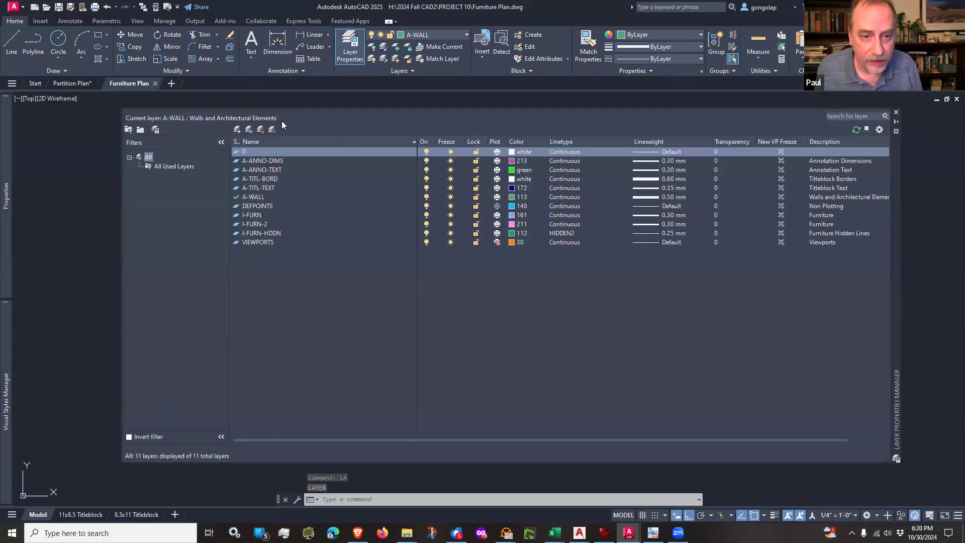
left_click(313, 119)
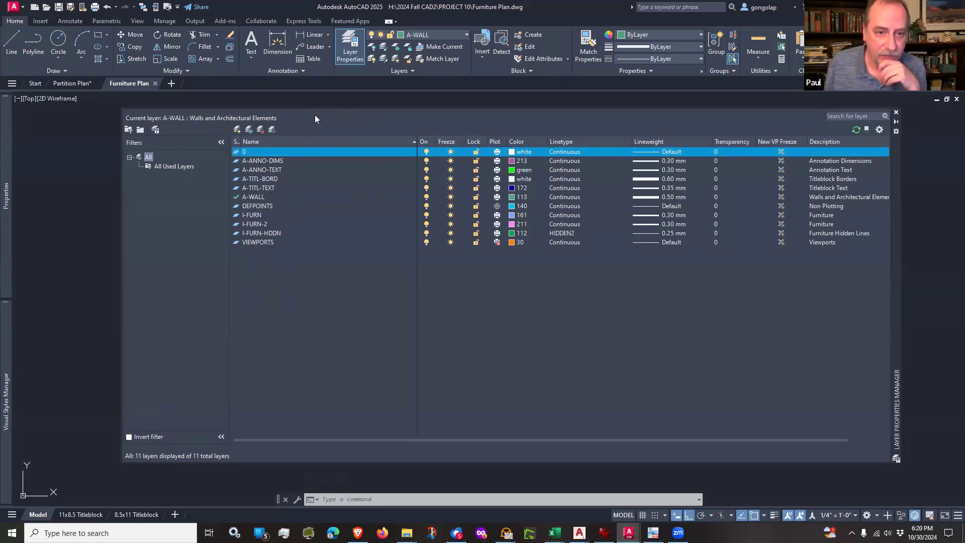
left_click(237, 130)
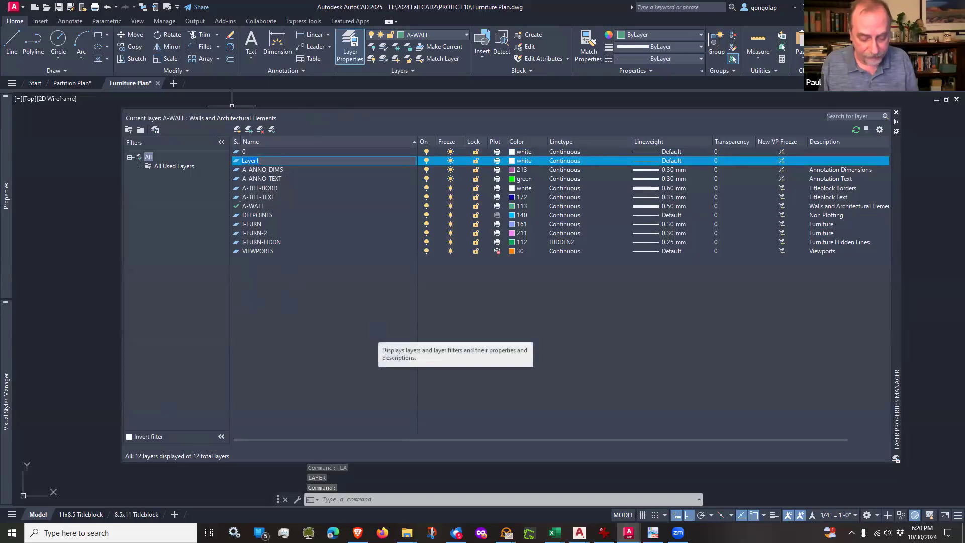
type("XREF")
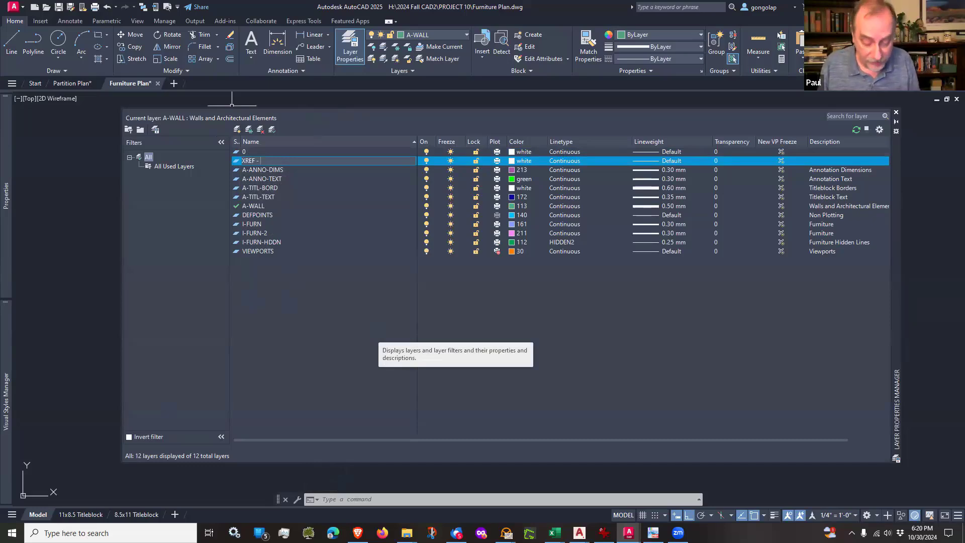
type("- ")
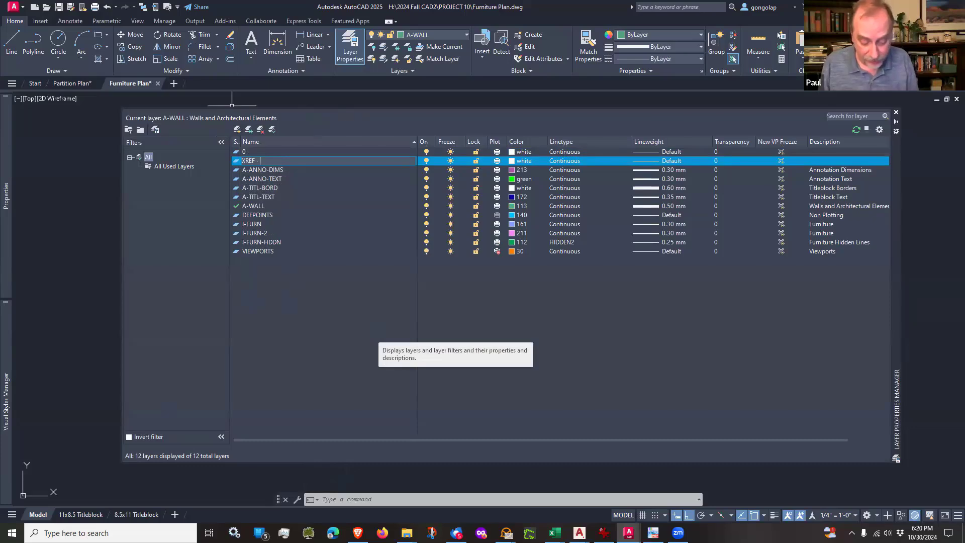
type("FLOOR")
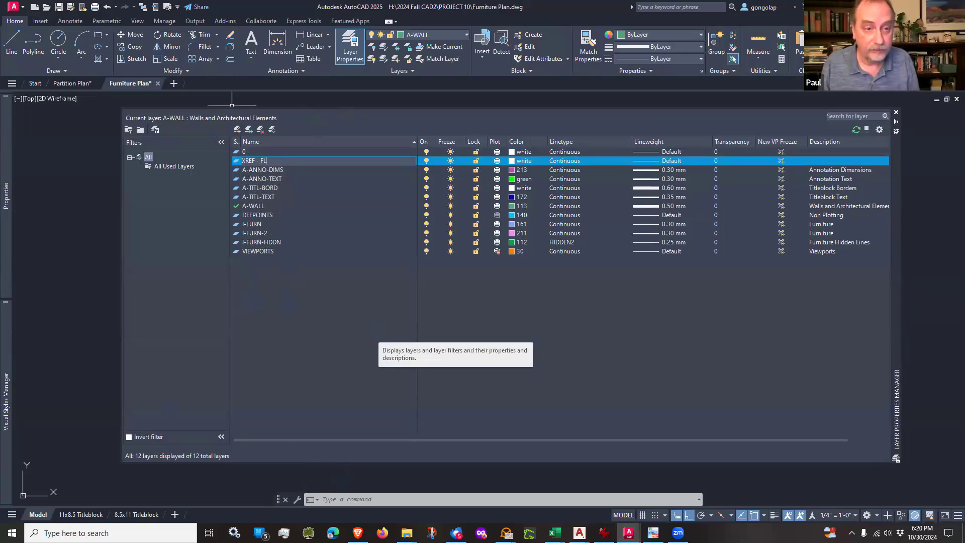
key("BackSpace")
key("BackSpace")
key("BackSpace")
key("BackSpace")
key("BackSpace")
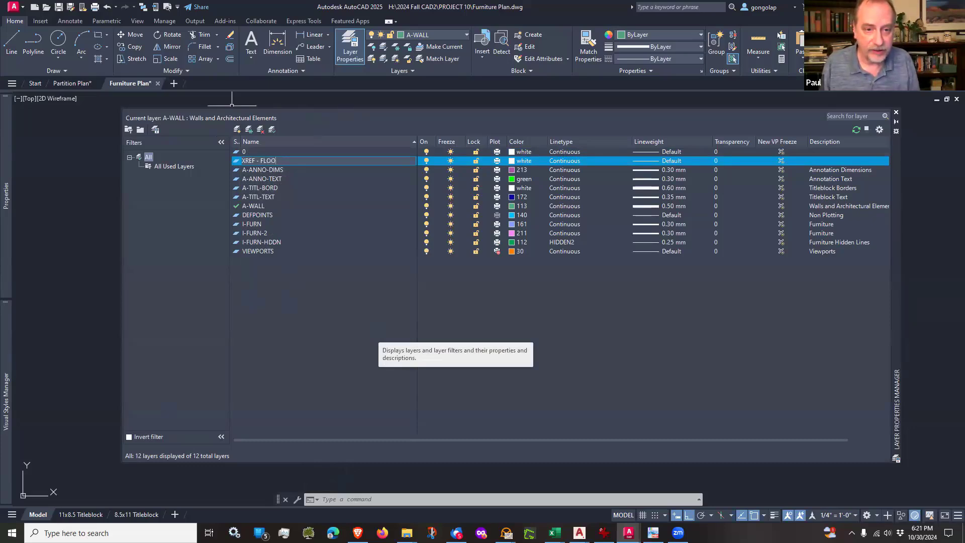
type("PARTITION PLAN")
key("Return")
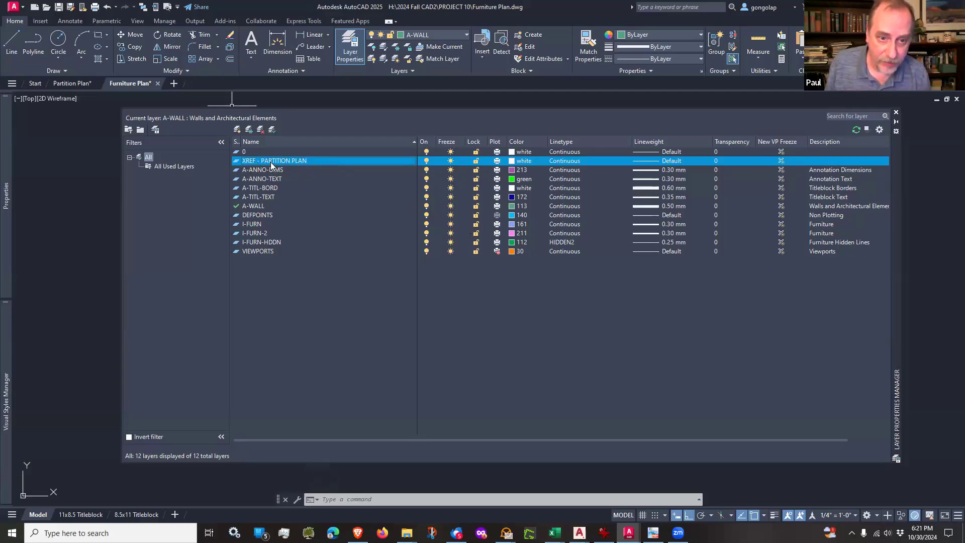
double_click(236, 161)
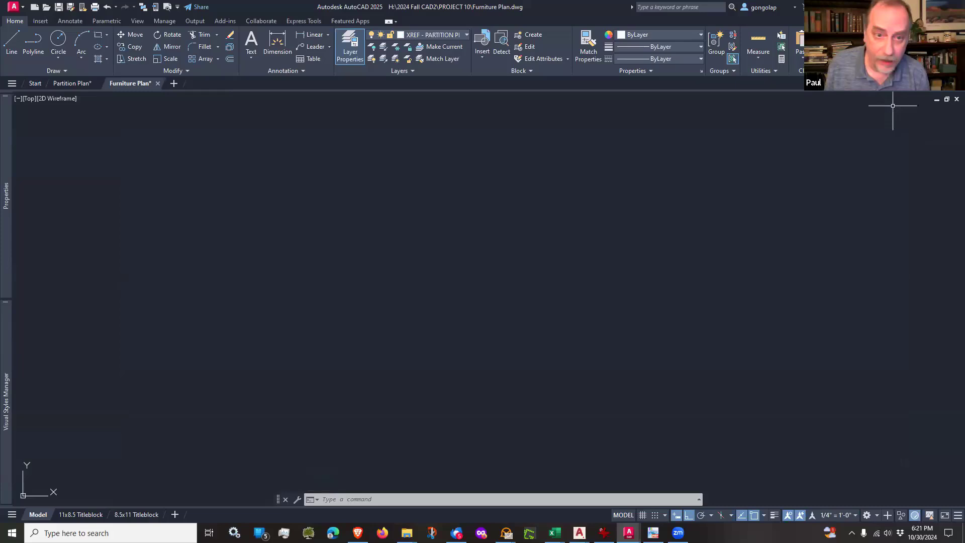
left_click(895, 111)
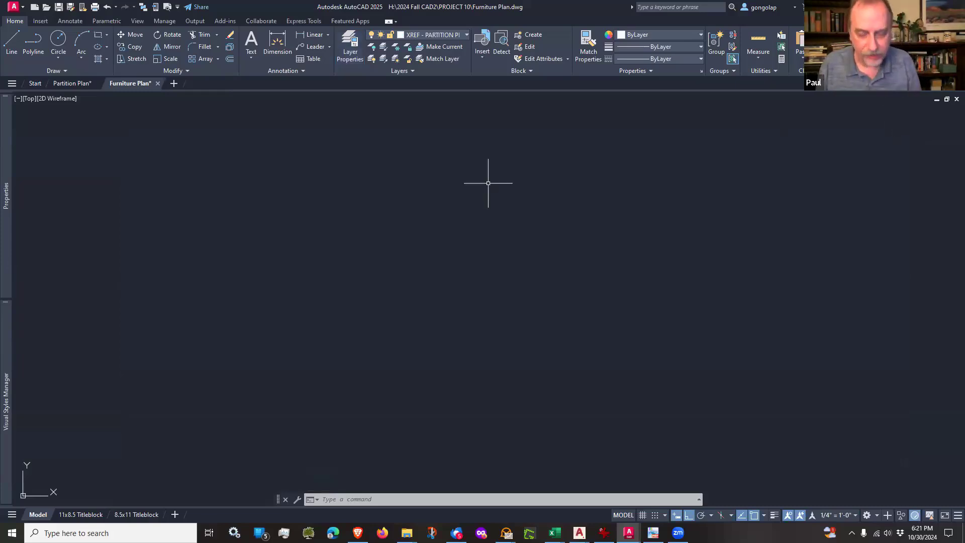
type("ATTAc")
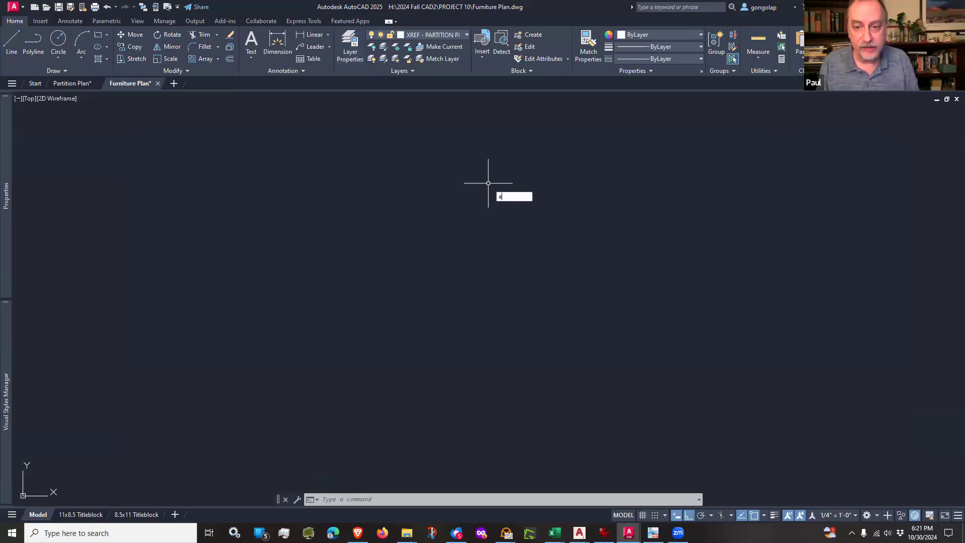
type("h")
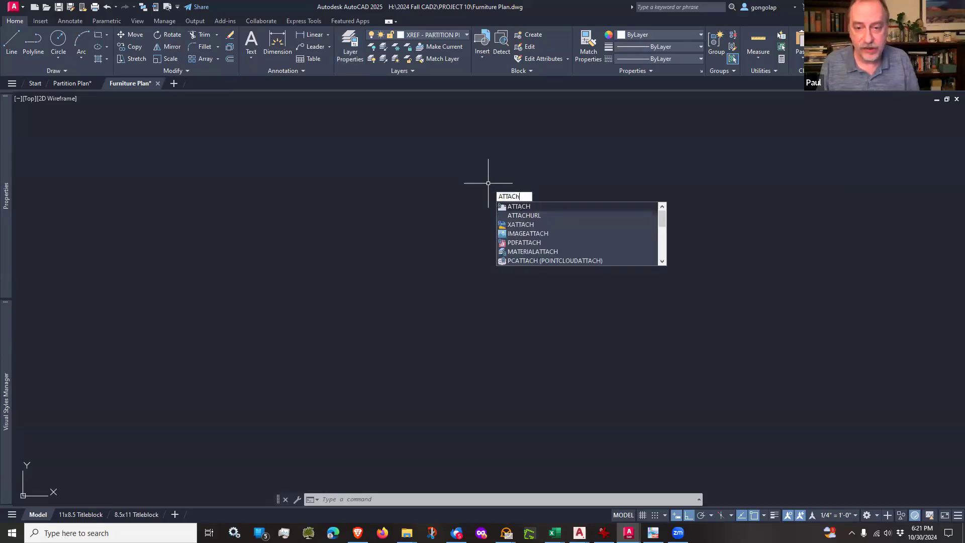
key("Return")
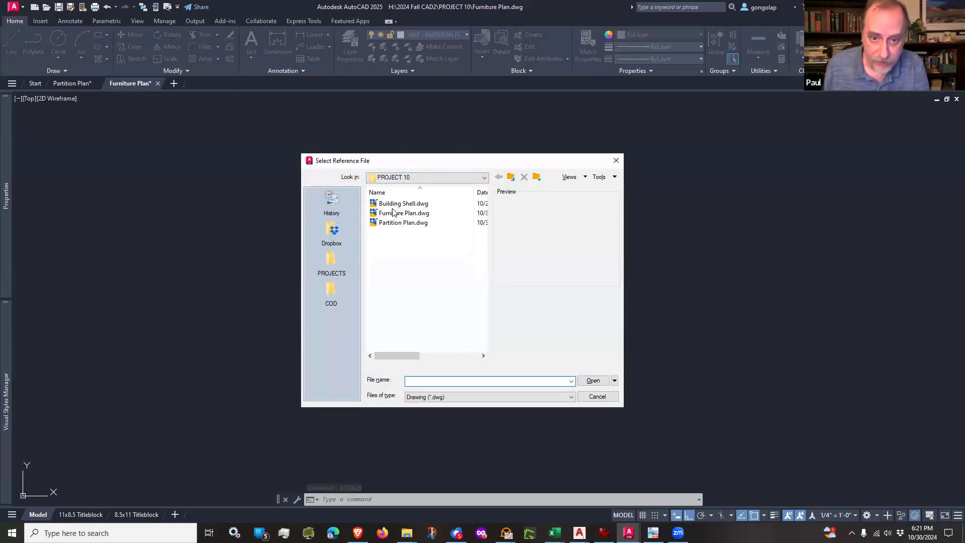
left_click(386, 224)
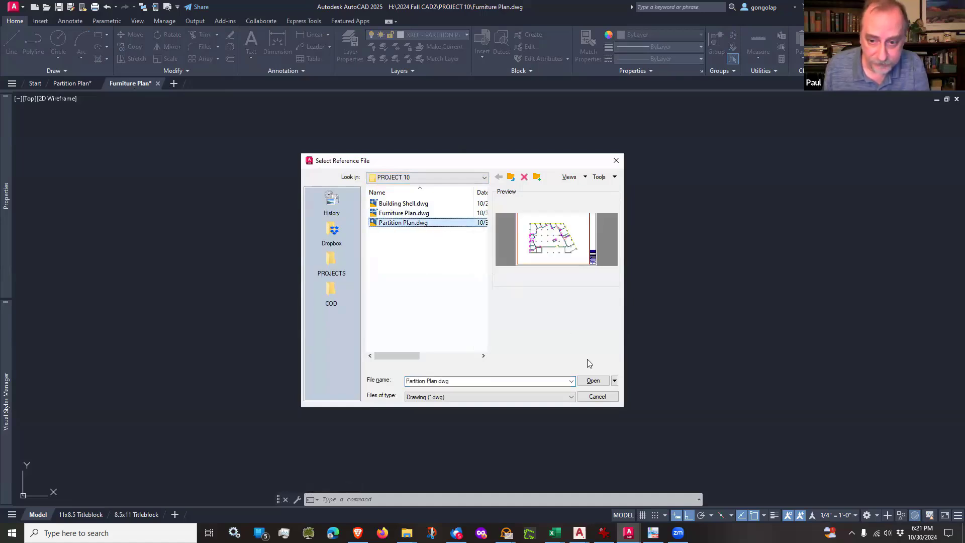
left_click(593, 381)
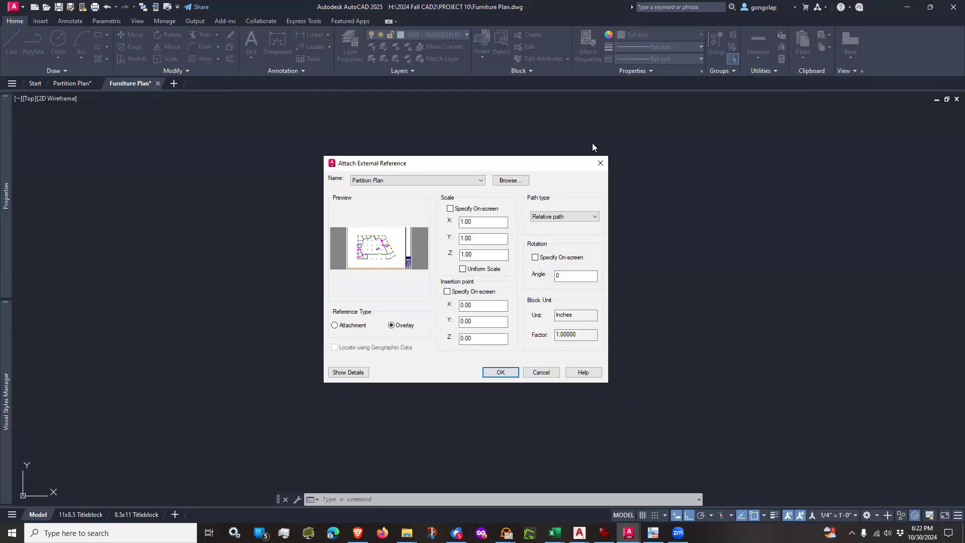
left_click(600, 163)
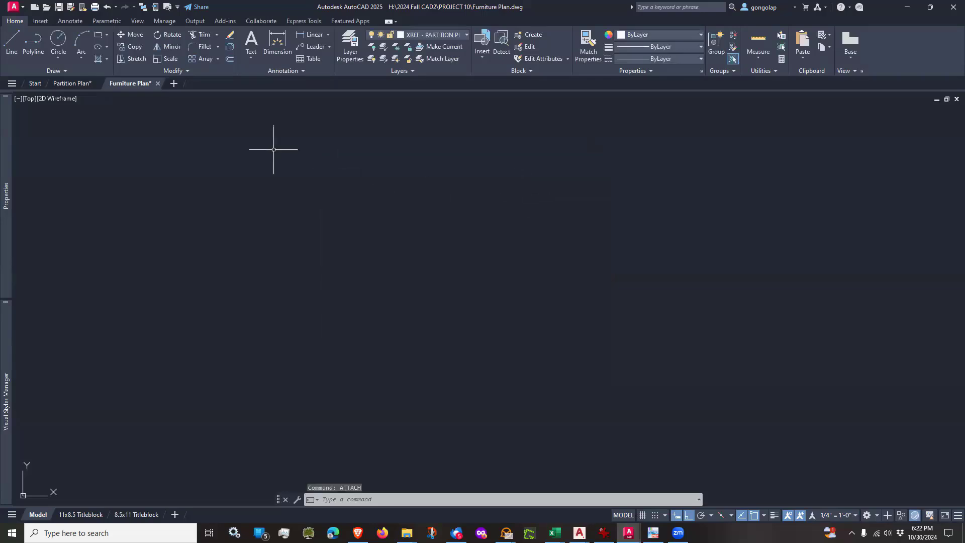
Step: Run the Attach command and open Partition Plan.dwg from the PROJECT 10 folder as the reference file, keeping the Drawing (*.dwg) file type
type("att")
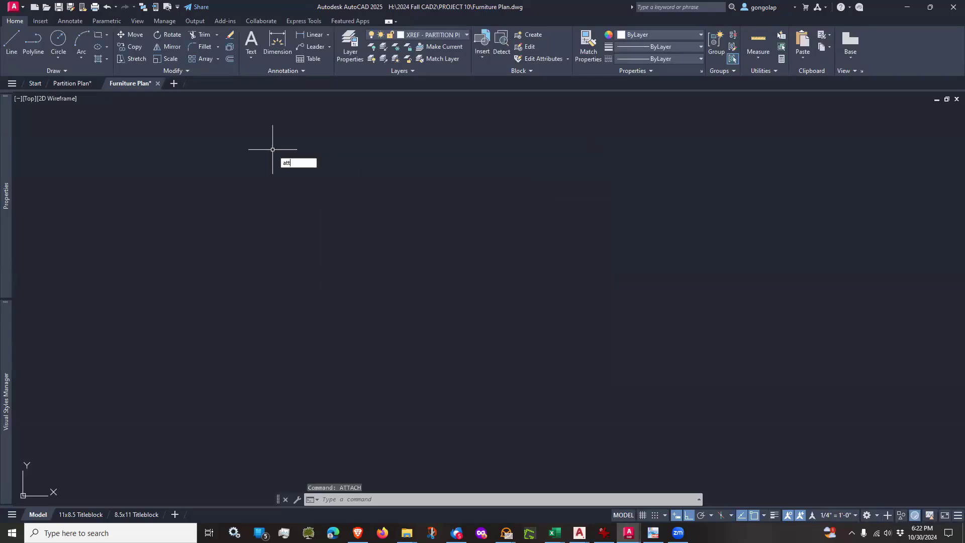
type("ach")
key("Return")
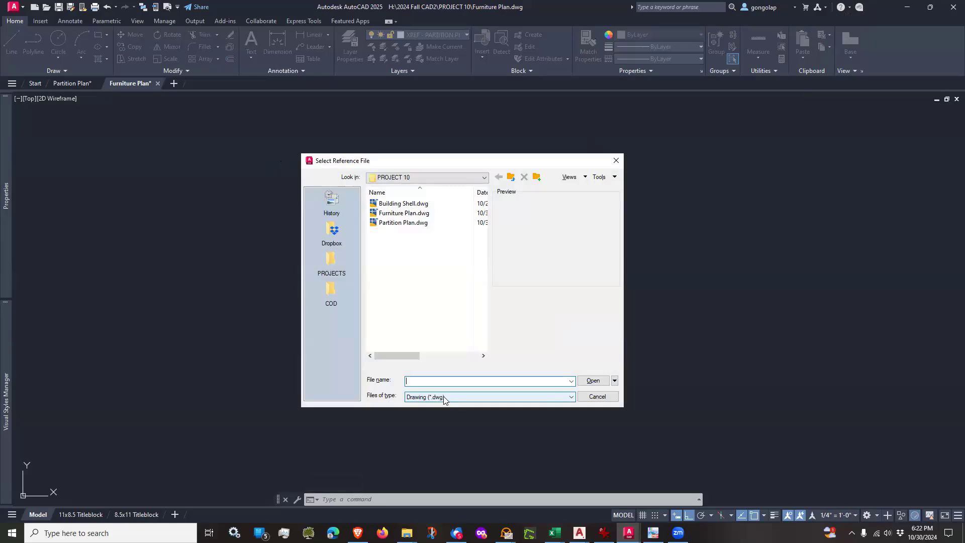
left_click(443, 396)
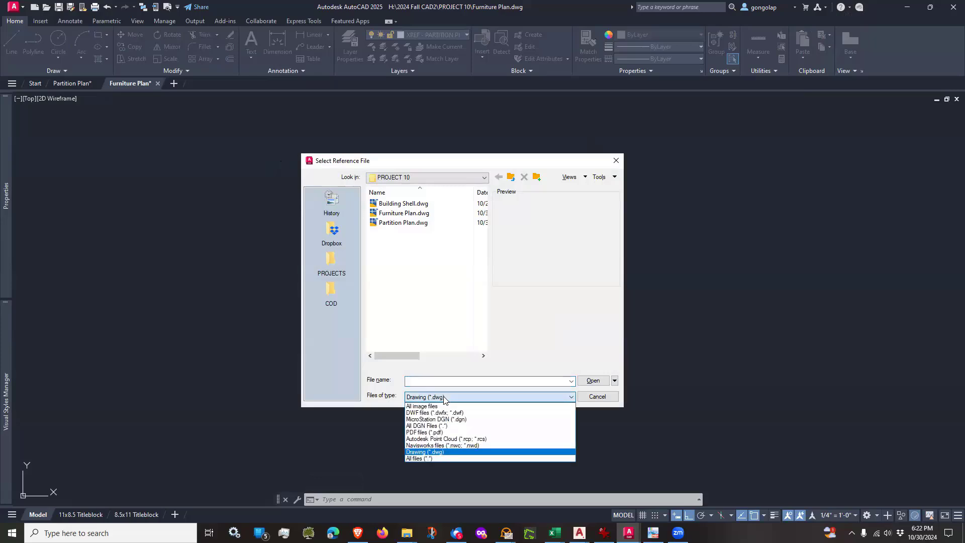
left_click(443, 396)
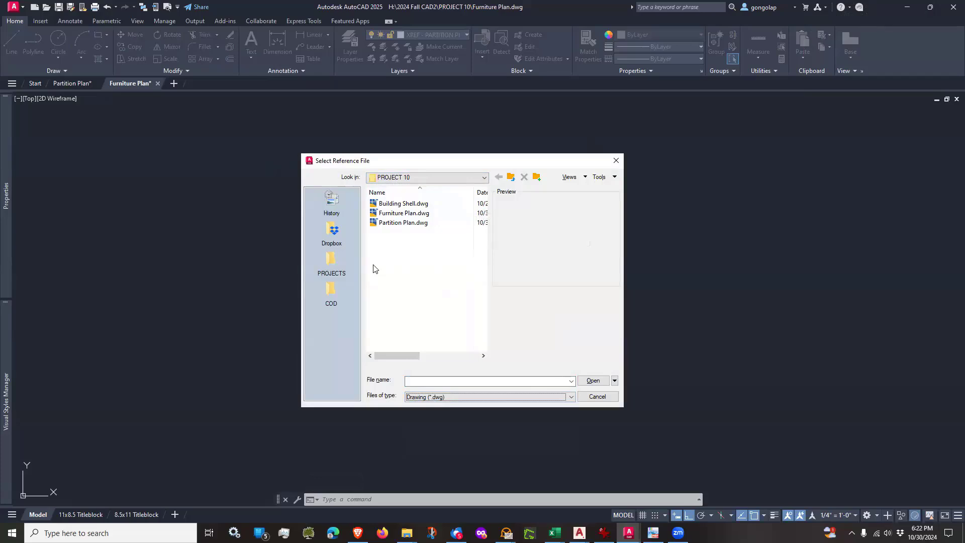
left_click(389, 223)
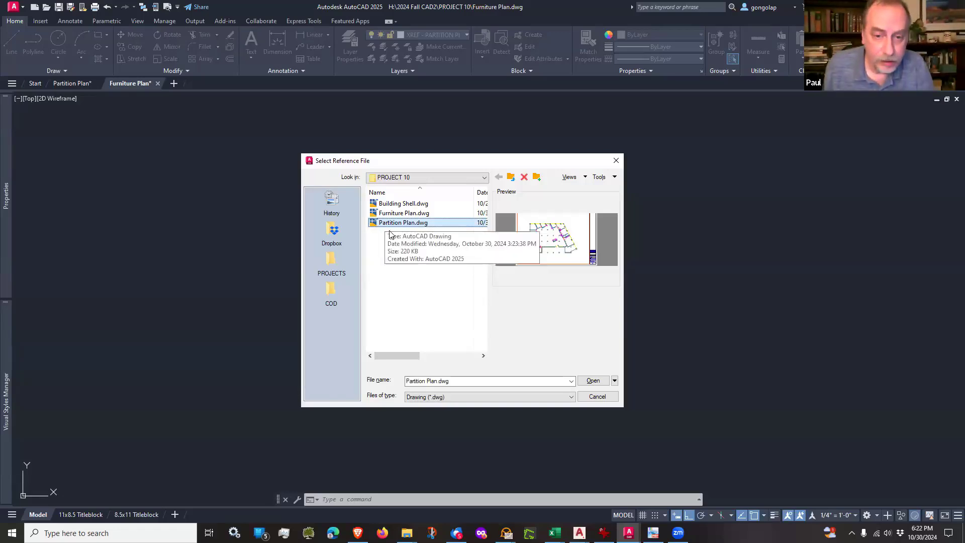
left_click(598, 380)
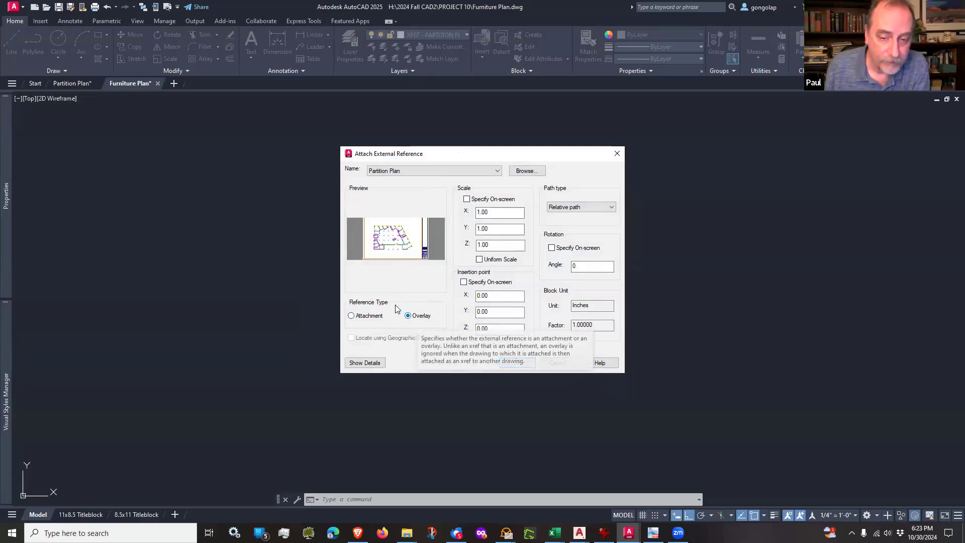
Step: Attach the Partition Plan external reference with reference type Attachment and path type Relative path
left_click(353, 320)
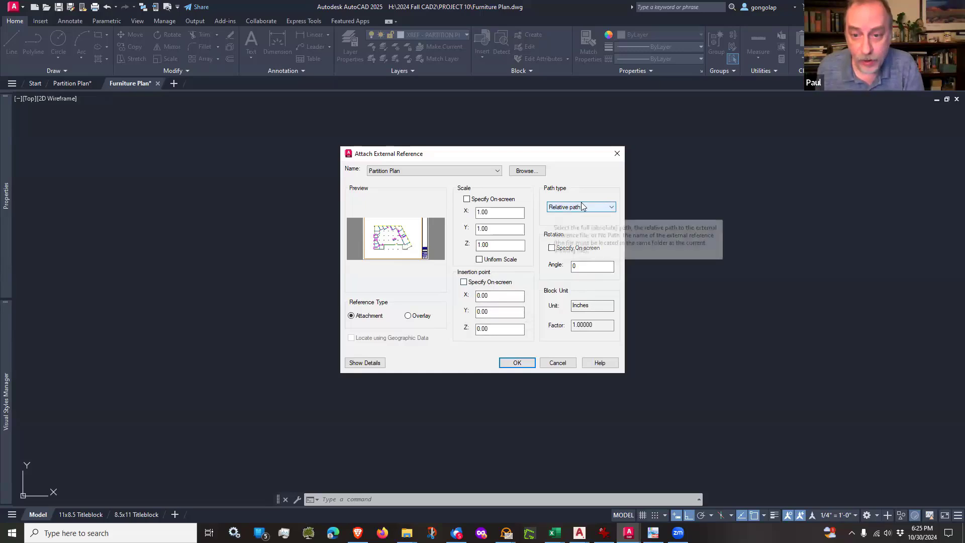
left_click(612, 207)
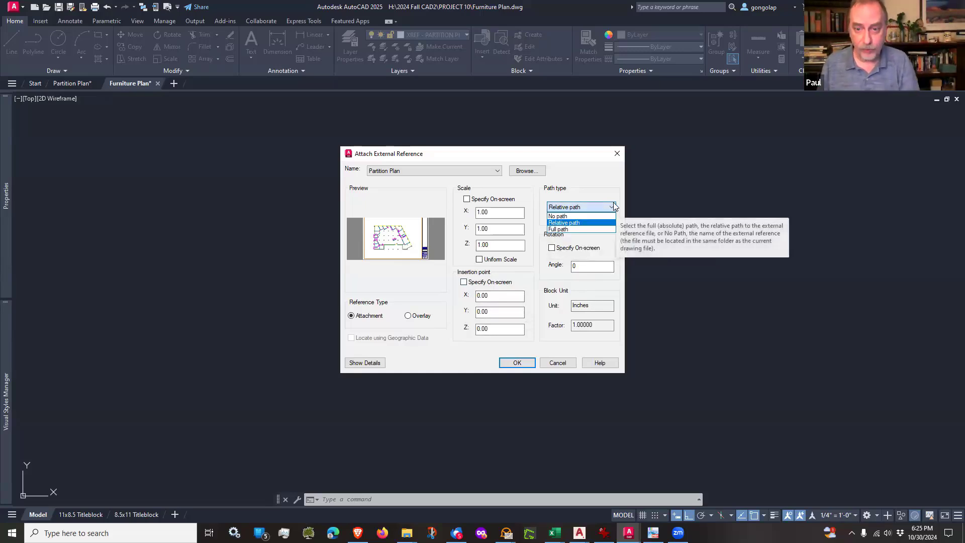
left_click(568, 223)
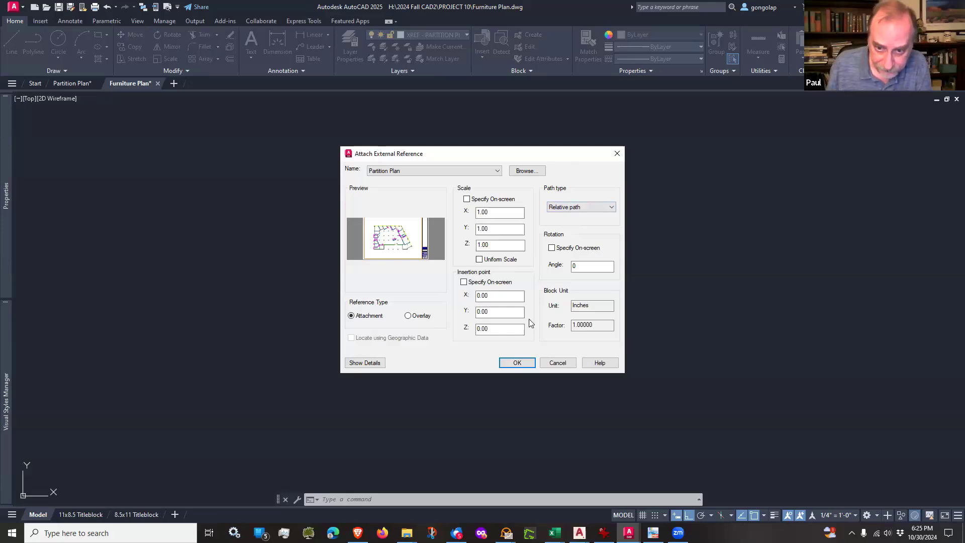
left_click(517, 363)
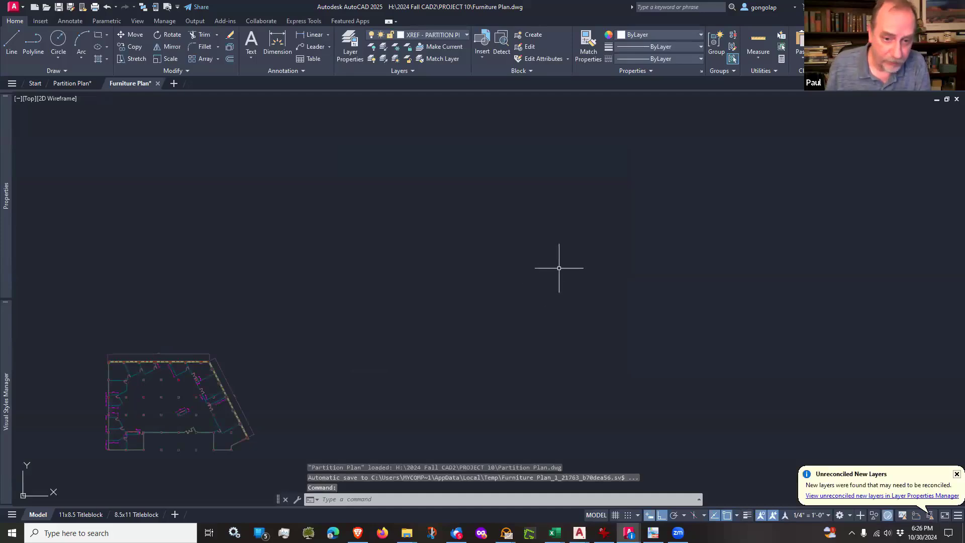
scroll(558, 267, "down", 1)
scroll(289, 385, "up", 4)
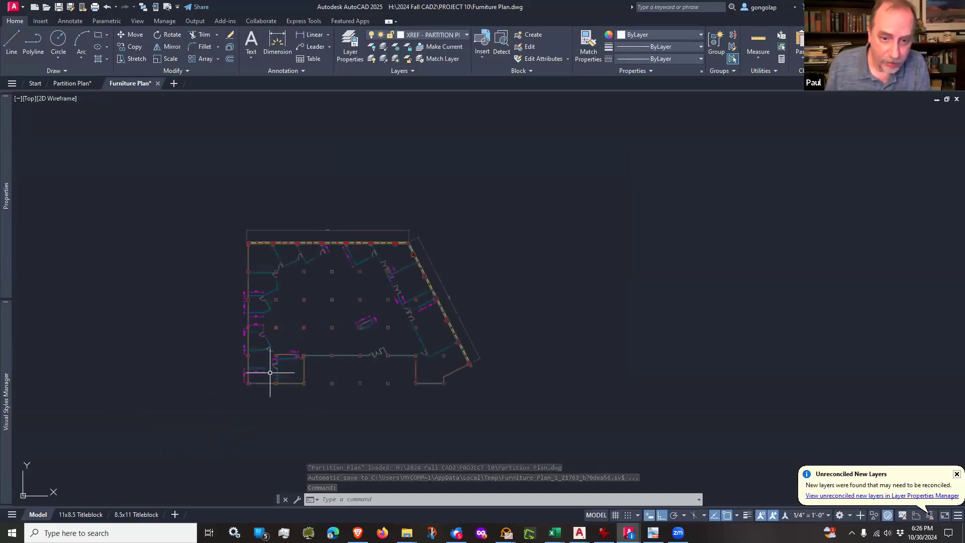
mouse_move(333, 301)
middle_mouse_down()
mouse_move(352, 306)
mouse_move(345, 312)
middle_mouse_up()
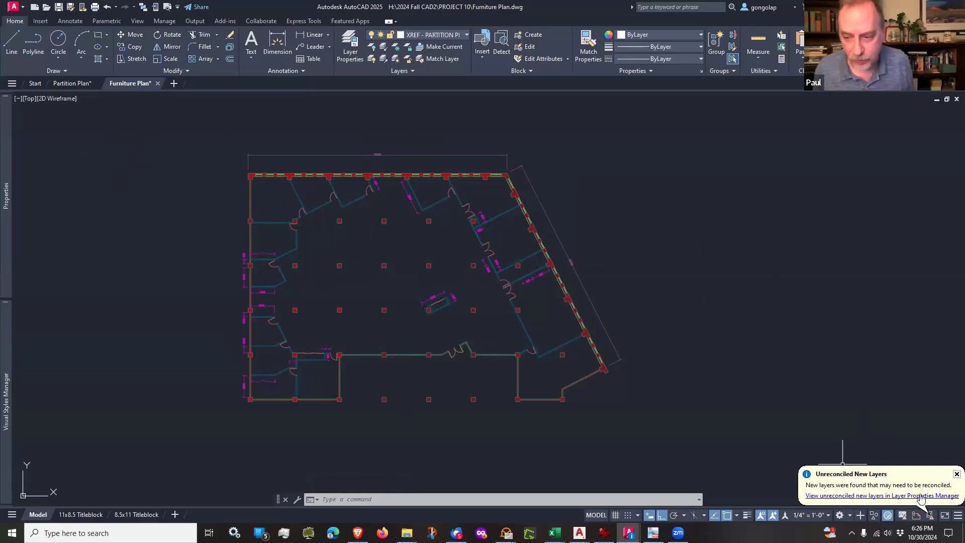
Step: Dismiss the Unreconciled New Layers notification in the Furniture Plan drawing
left_click(954, 475)
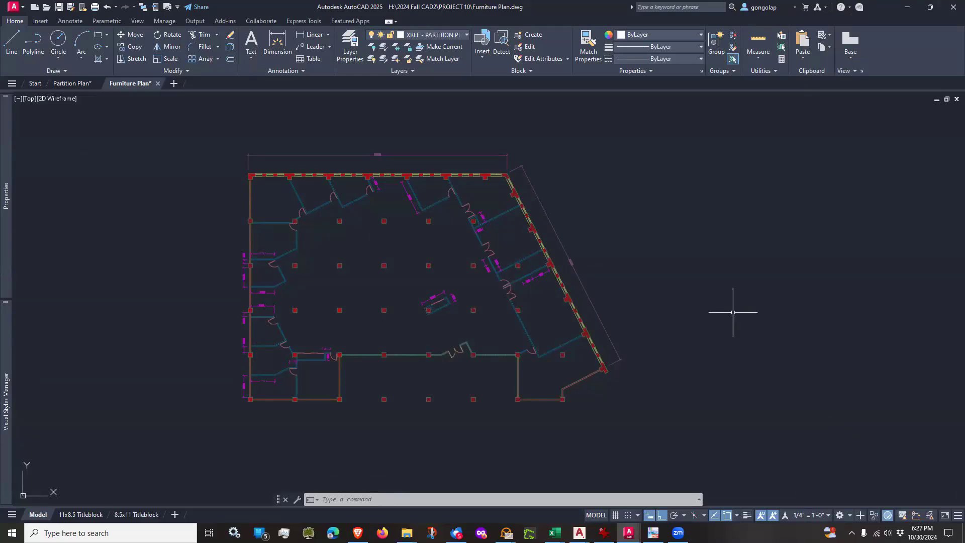
middle_click_drag(670, 288, 696, 287)
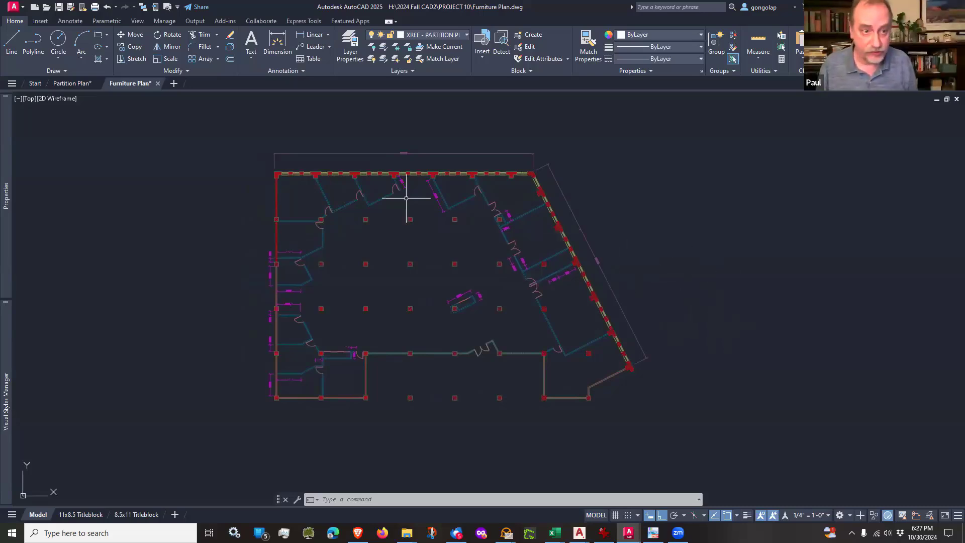
Step: Compare the display of the original Partition Plan drawing with the attached reference, ending back in the Furniture Plan drawing
left_click(70, 83)
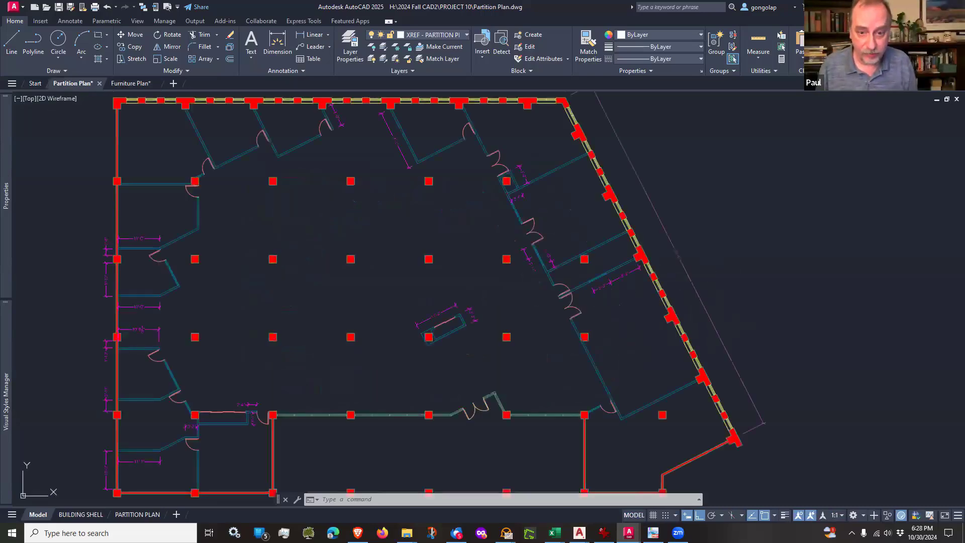
scroll(295, 177, "down", 2)
middle_click_drag(267, 211, 303, 248)
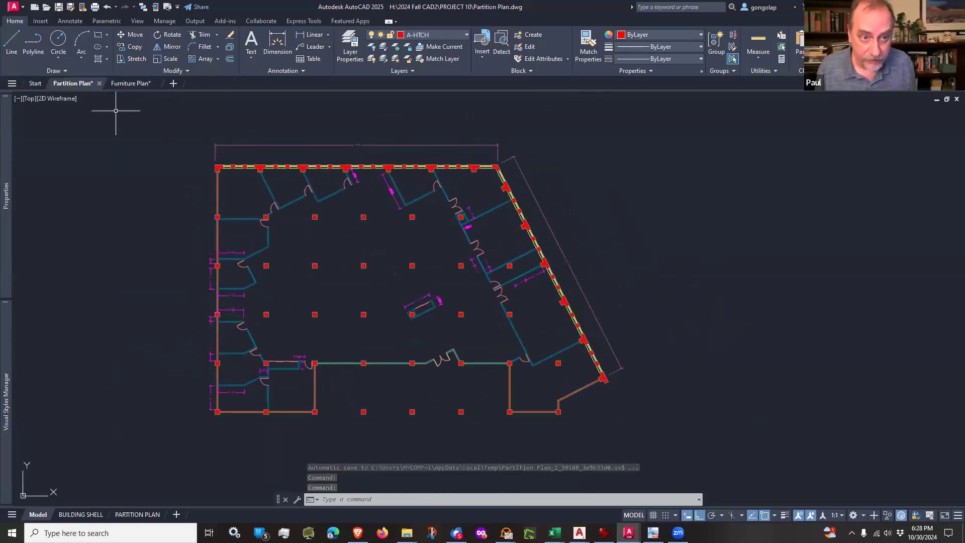
scroll(173, 138, "down", 1)
middle_click_drag(173, 141, 235, 152)
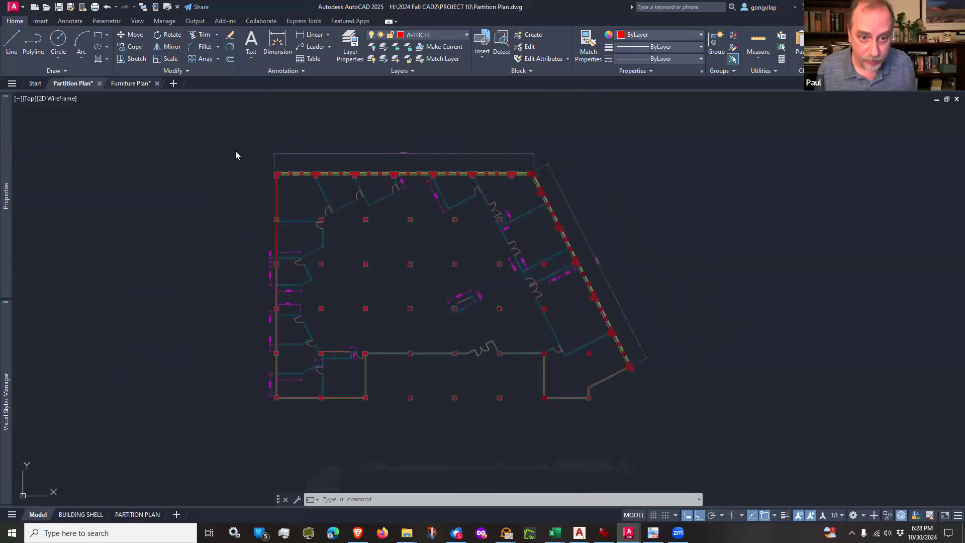
key("ctrl+Tab")
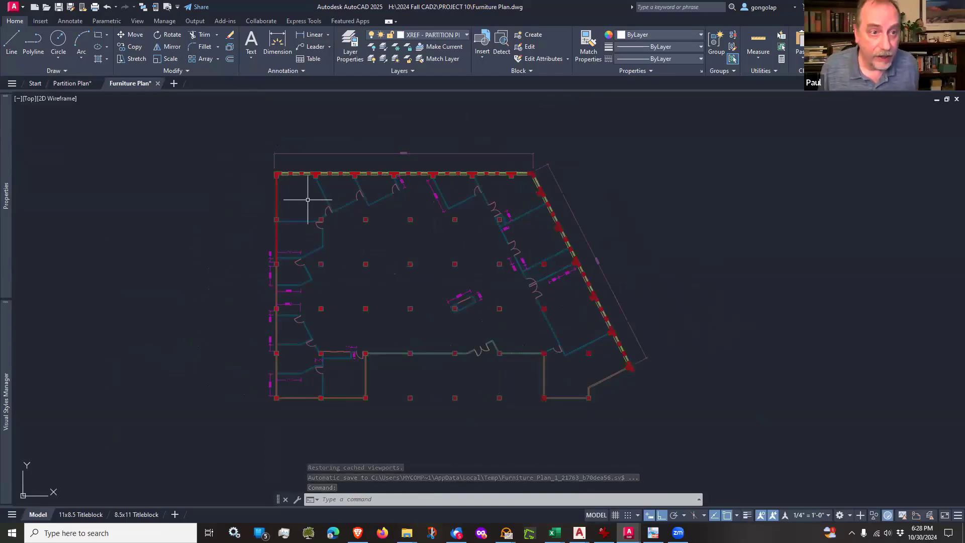
Step: Try Xref fading values of 90 and 0 on the attached Partition Plan reference
left_click(40, 20)
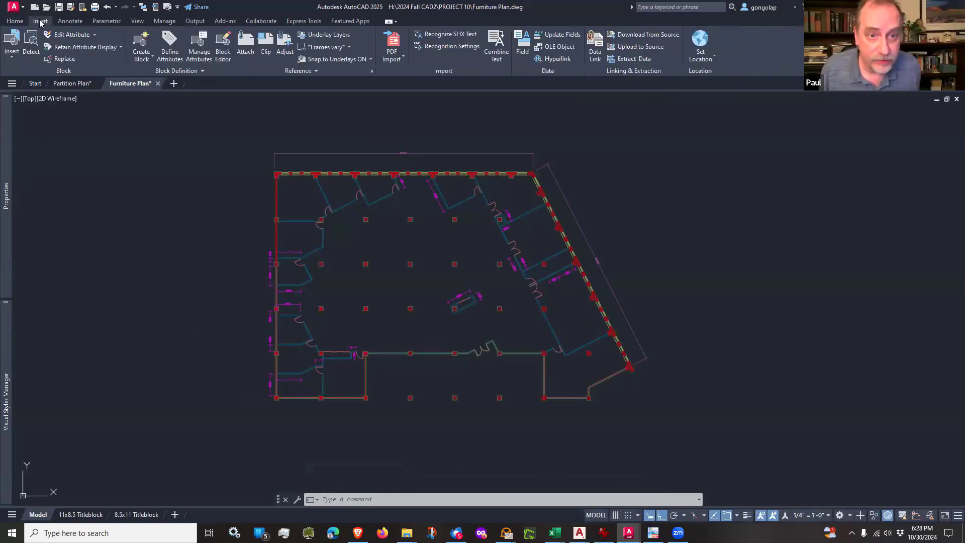
left_click(316, 72)
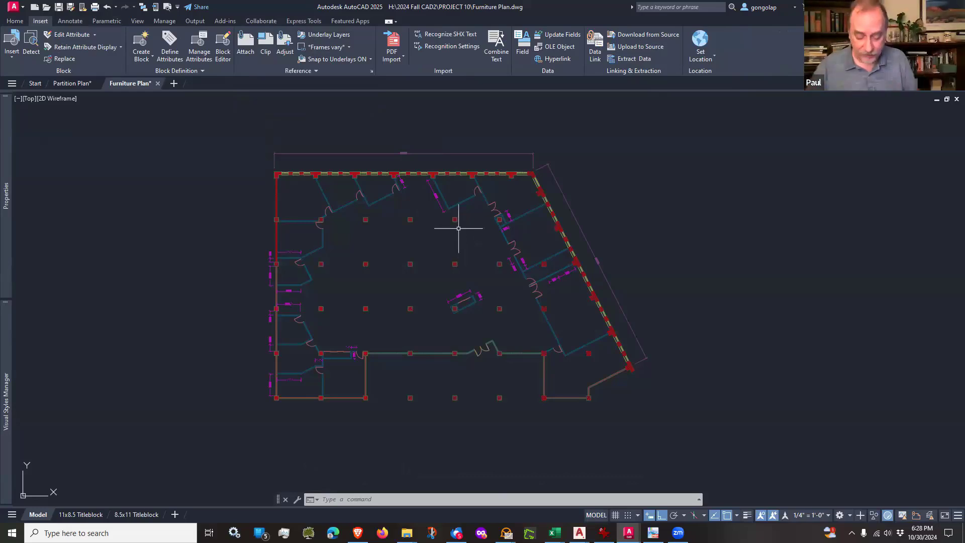
left_click(315, 72)
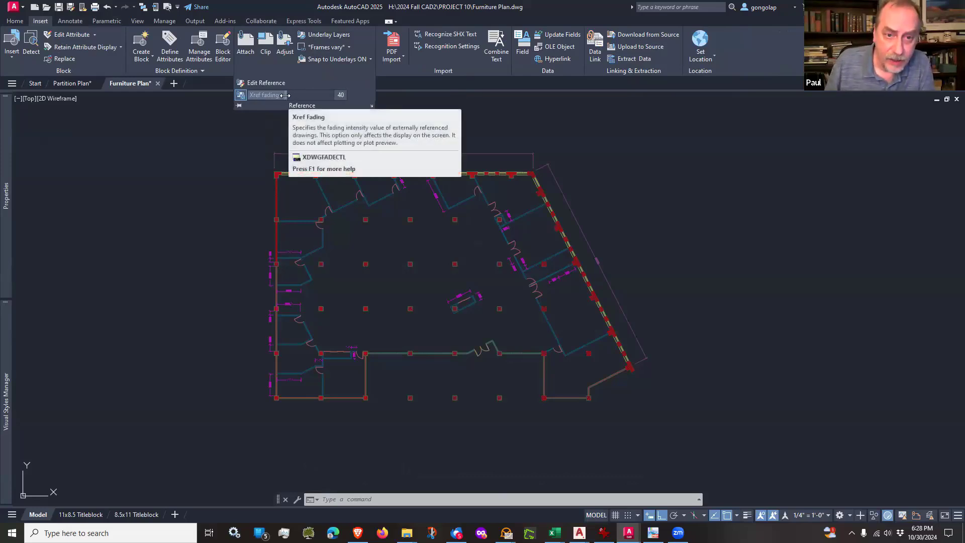
left_click_drag(298, 96, 533, 111)
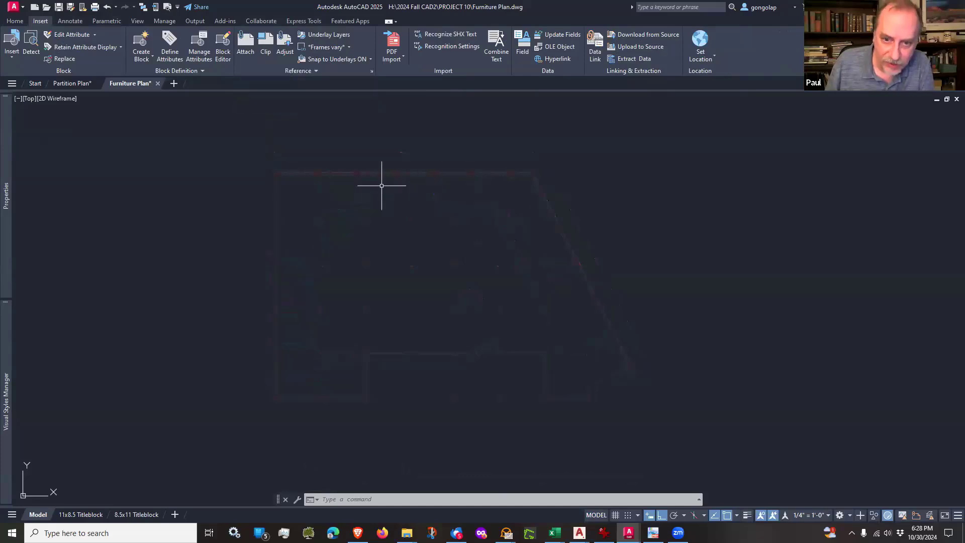
scroll(363, 342, "up", 2)
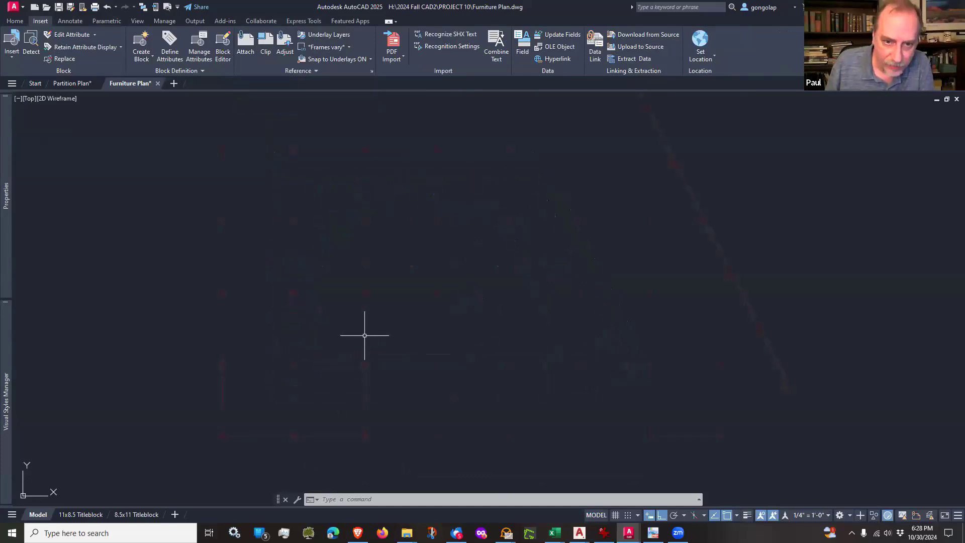
scroll(365, 335, "down", 2)
left_click(317, 70)
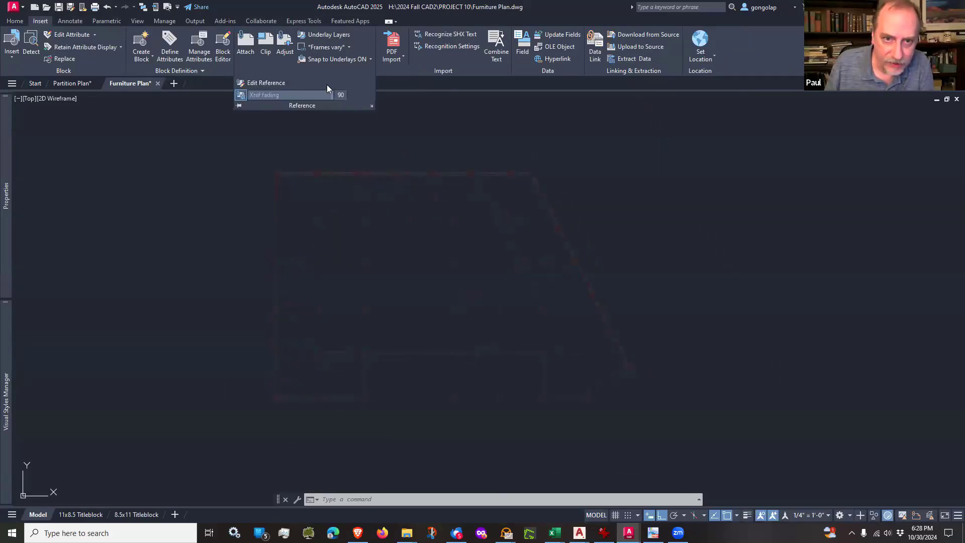
left_click_drag(331, 95, 220, 94)
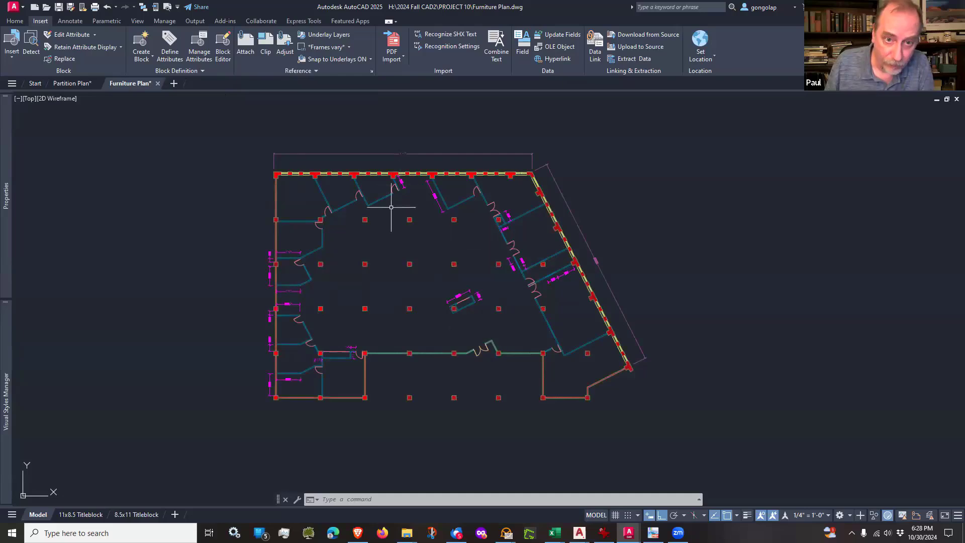
Step: Raise the Xref fading to a moderate level so the attached partition plan displays partly dimmed
left_click(317, 73)
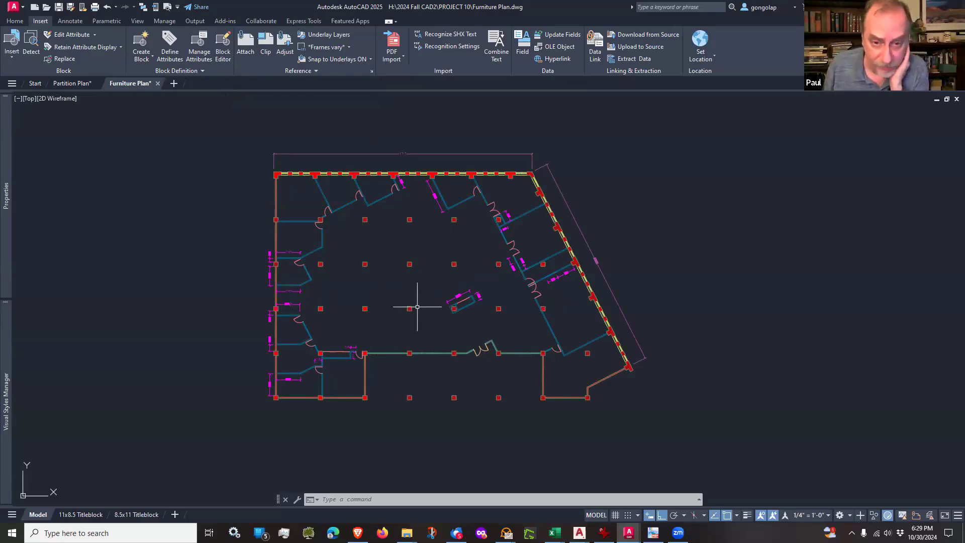
left_click(308, 71)
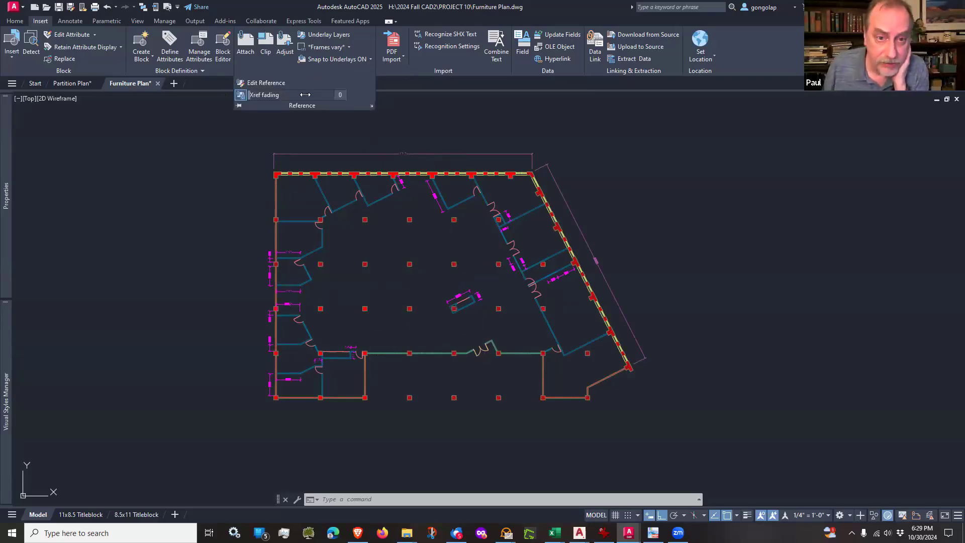
left_click_drag(256, 94, 305, 95)
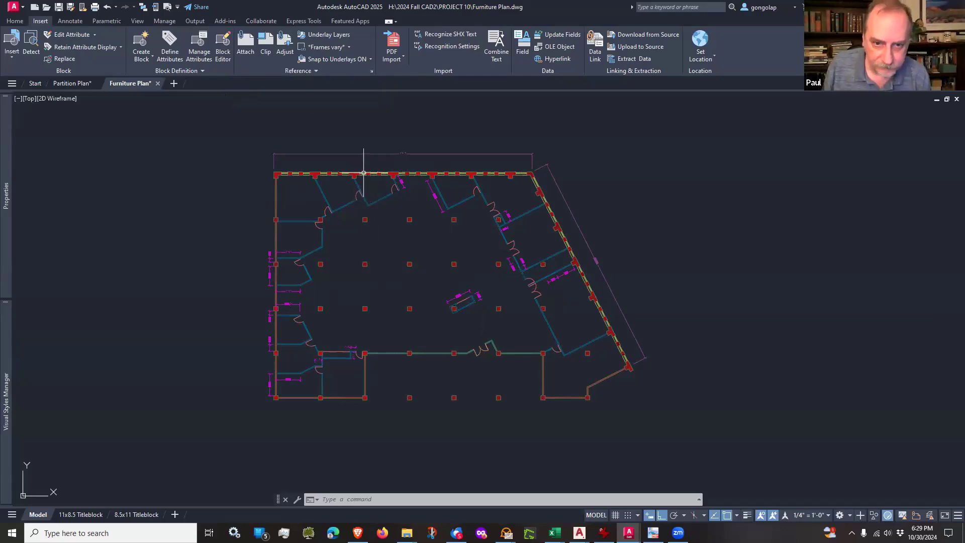
Step: Select the attached reference by its upper exterior wall, examine which objects highlight across the plan, and clear the selection
scroll(361, 189, "up", 2)
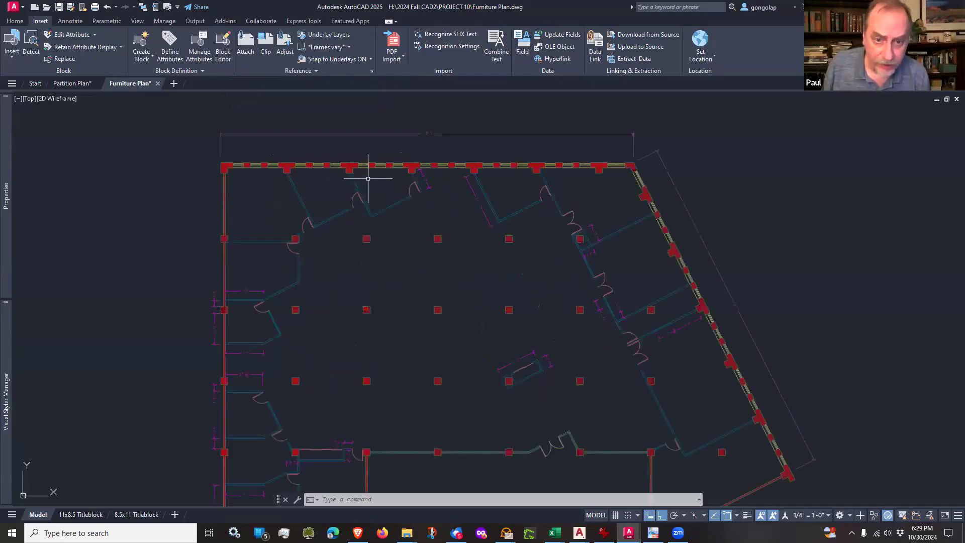
left_click(372, 166)
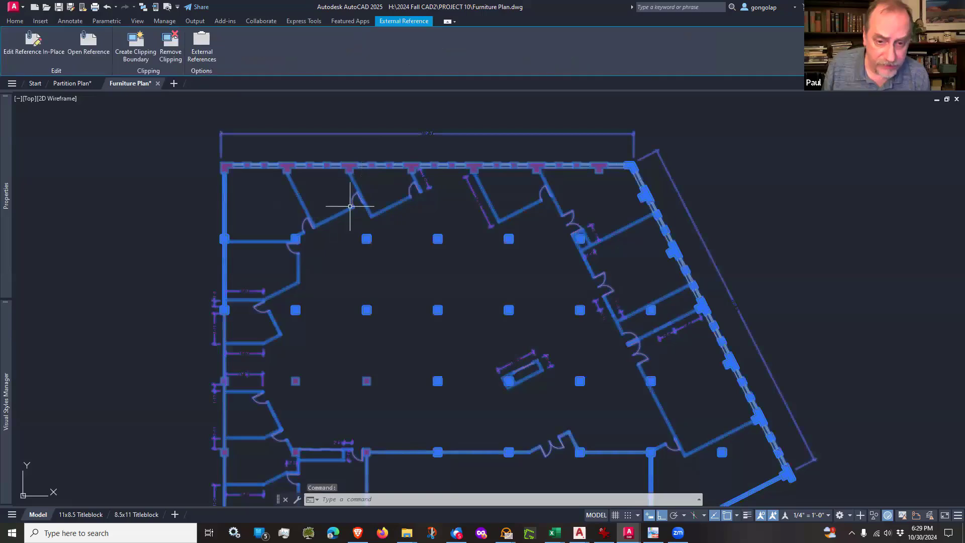
scroll(351, 206, "down", 2)
scroll(350, 206, "up", 4)
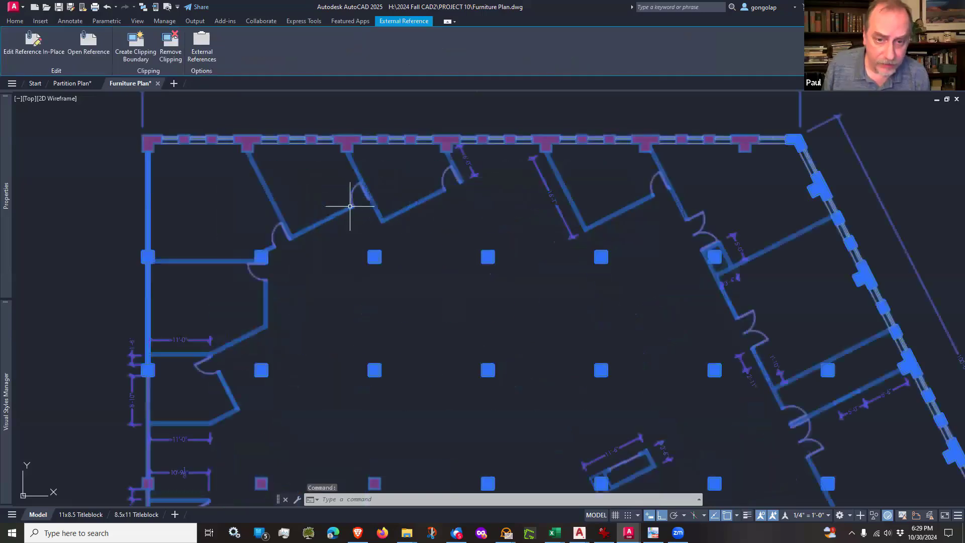
scroll(353, 140, "down", 1)
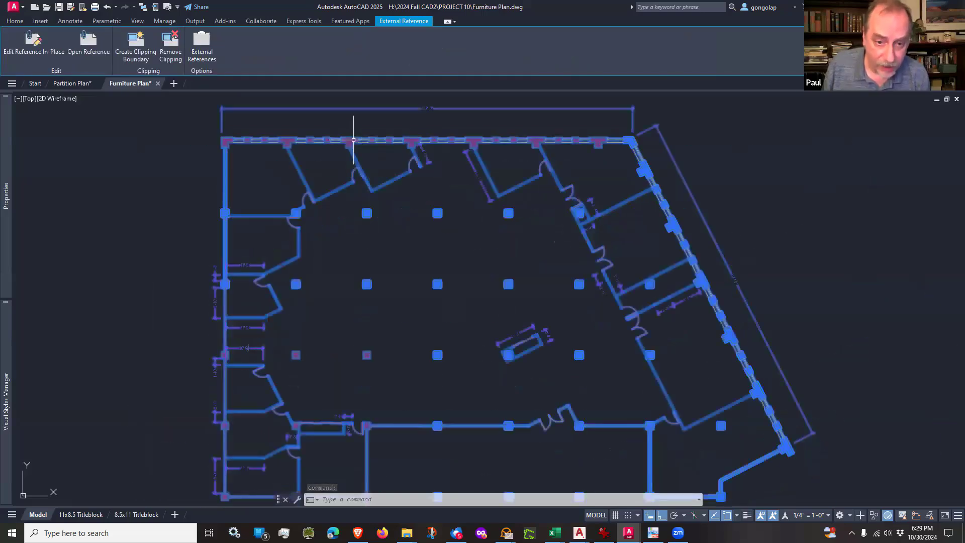
scroll(377, 222, "down", 1)
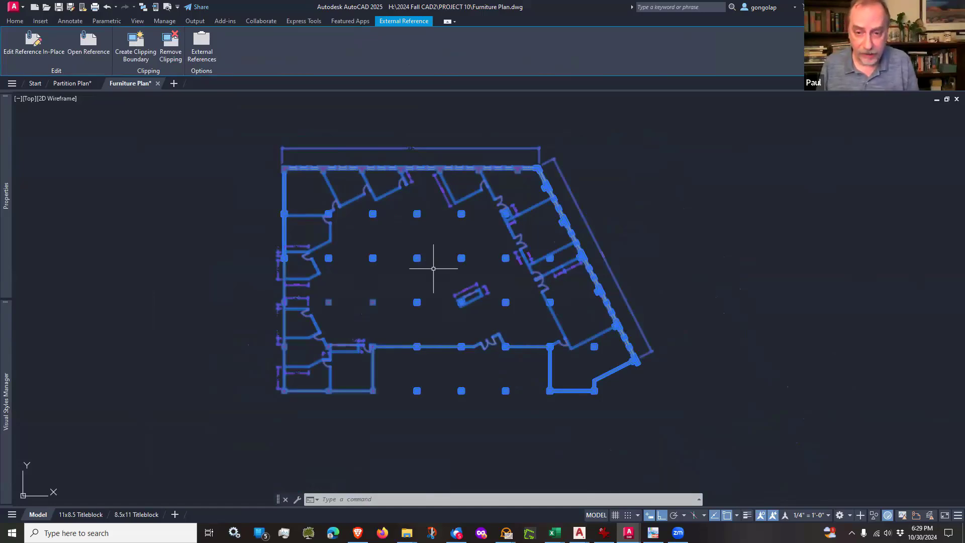
key("Escape")
Step: Select the reference by an interior partition of an upper office, check the extent of the selection, and clear it
scroll(440, 216, "up", 2)
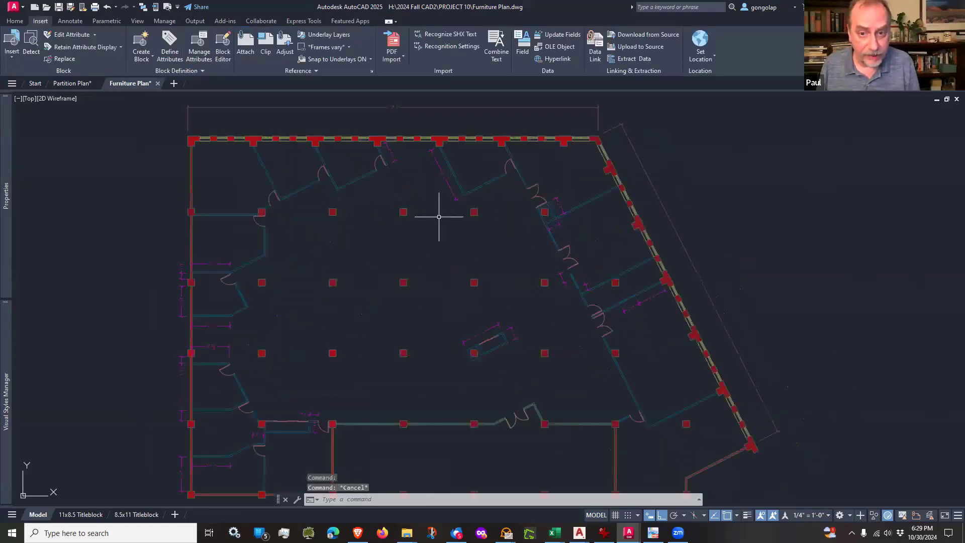
left_click(457, 178)
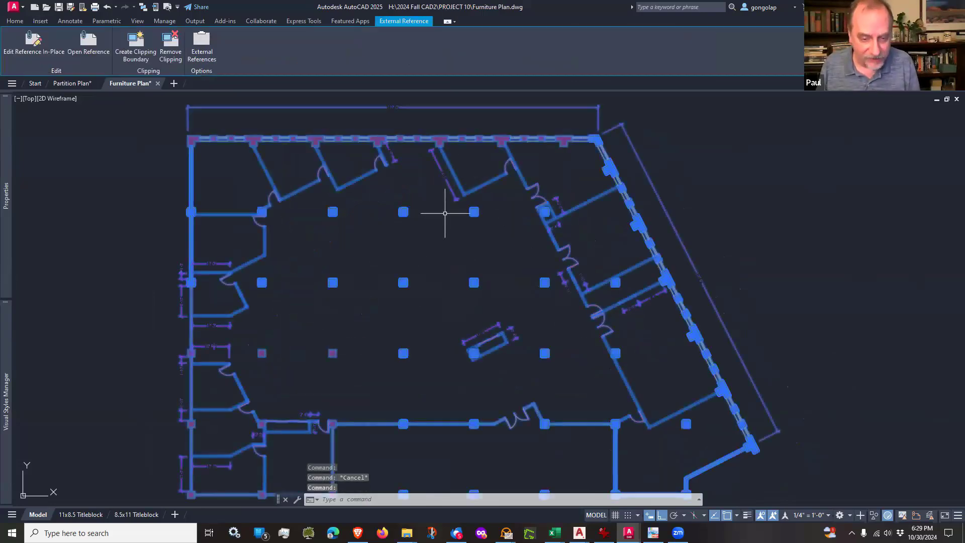
key("Escape")
scroll(466, 317, "down", 2)
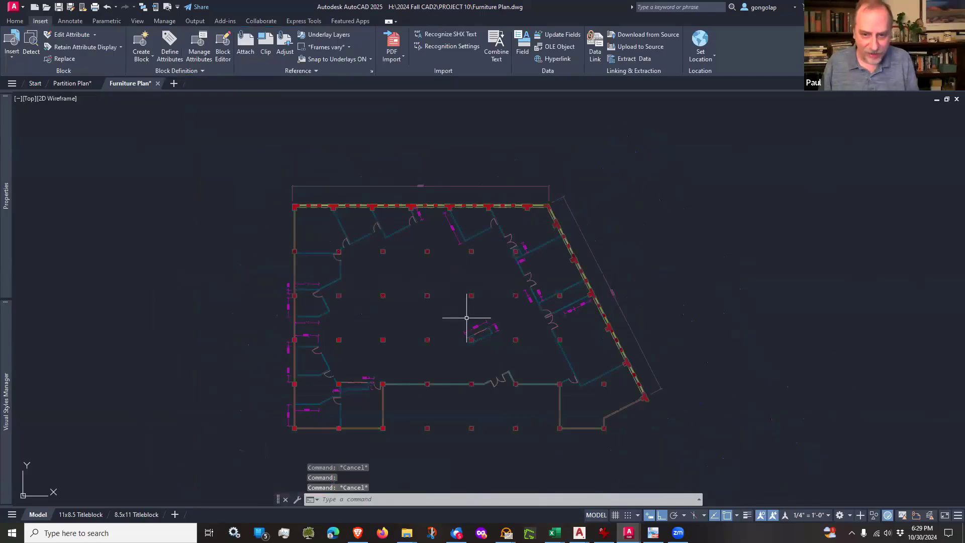
scroll(448, 280, "up", 2)
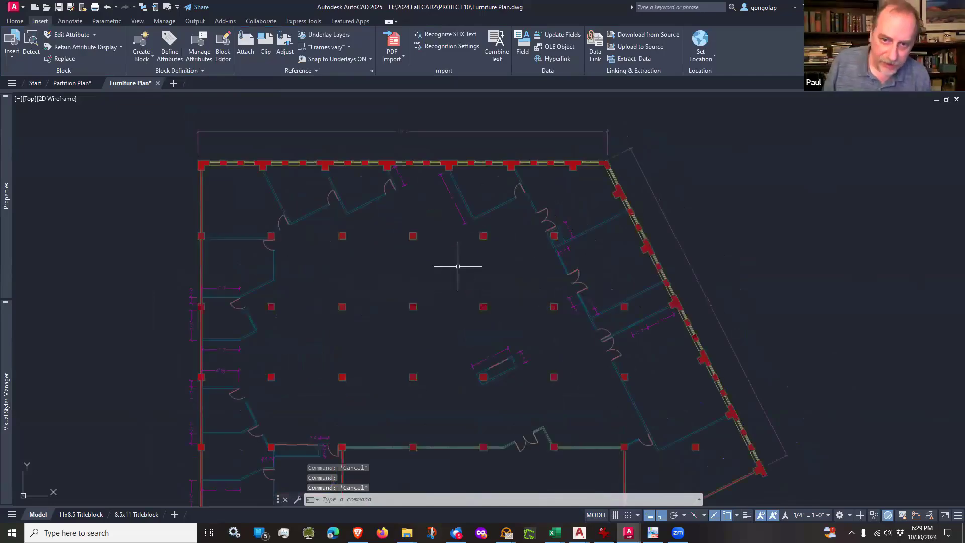
left_click(470, 210)
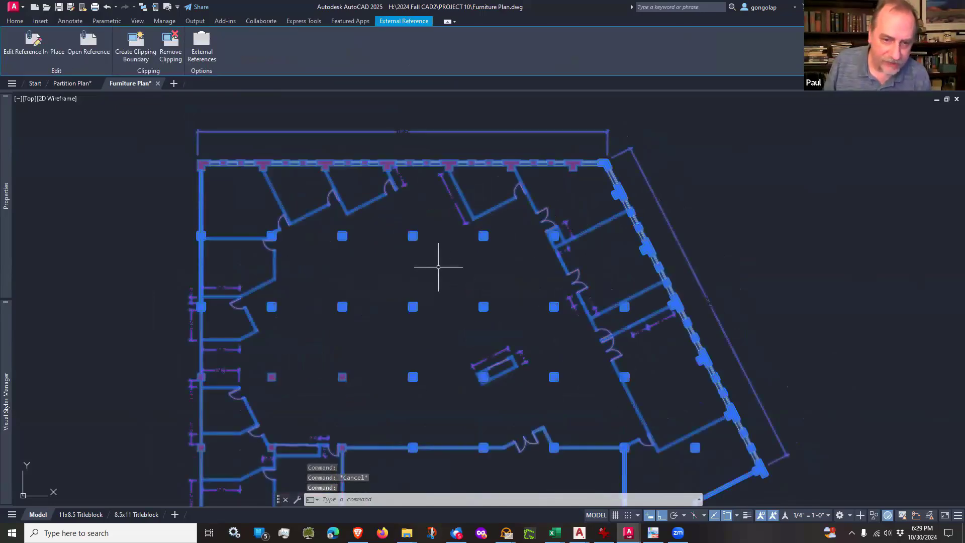
scroll(438, 266, "down", 2)
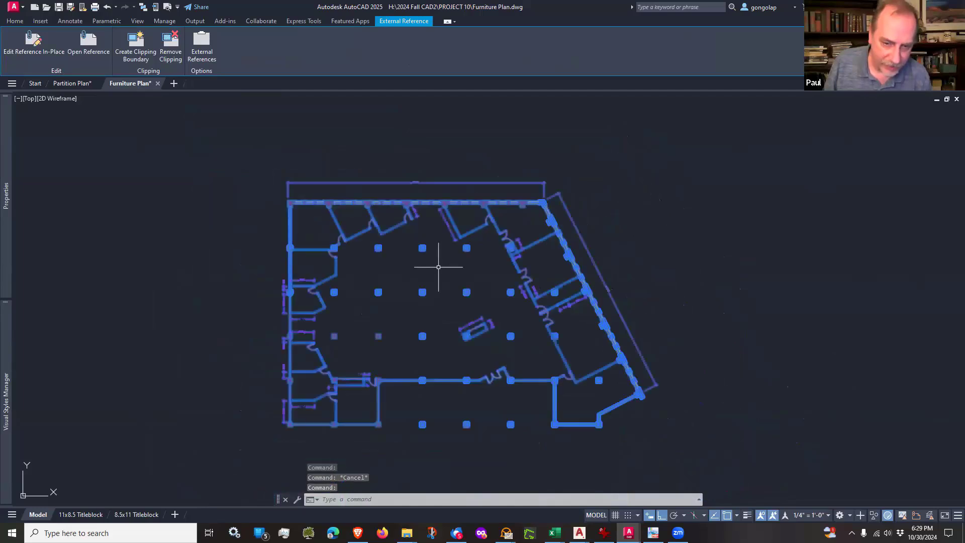
scroll(438, 266, "up", 2)
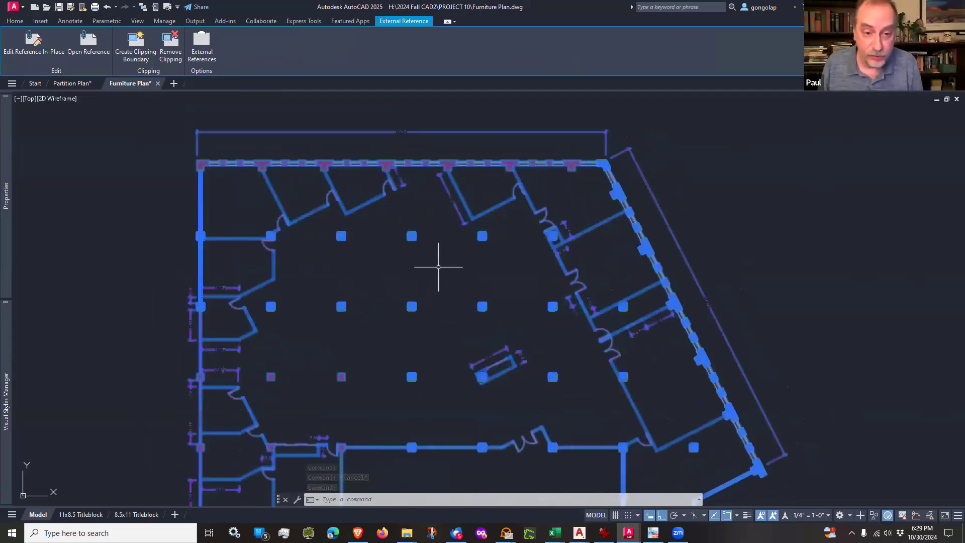
key("Escape")
middle_click_drag(431, 301, 431, 278)
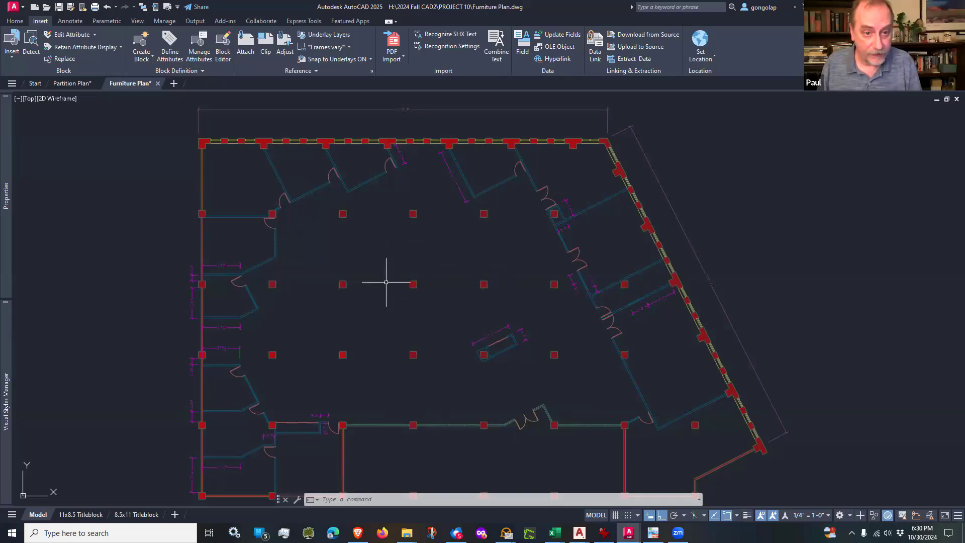
Step: Switch to the Partition Plan drawing and examine the doors, partitions and columns along its west and north sides
left_click(75, 88)
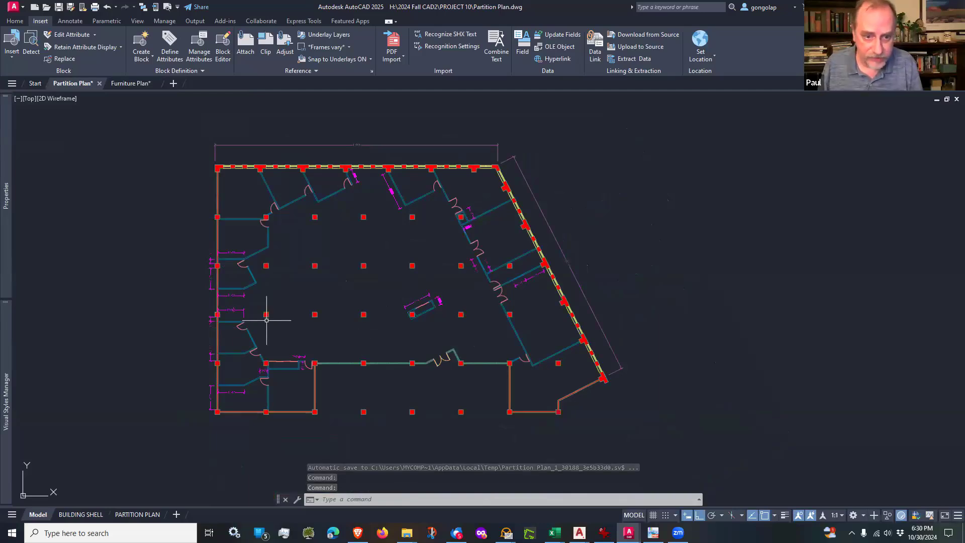
scroll(262, 366, "up", 8)
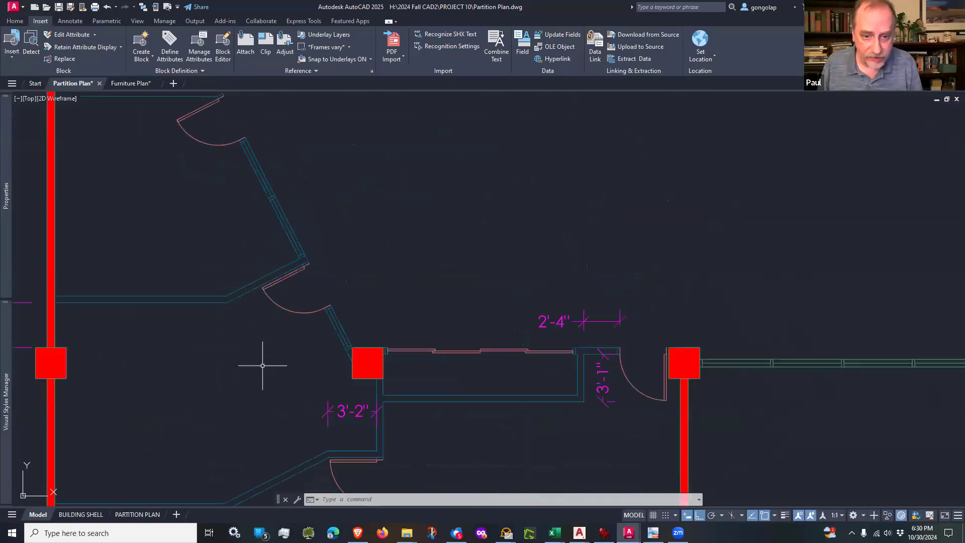
scroll(263, 366, "down", 8)
scroll(320, 332, "up", 3)
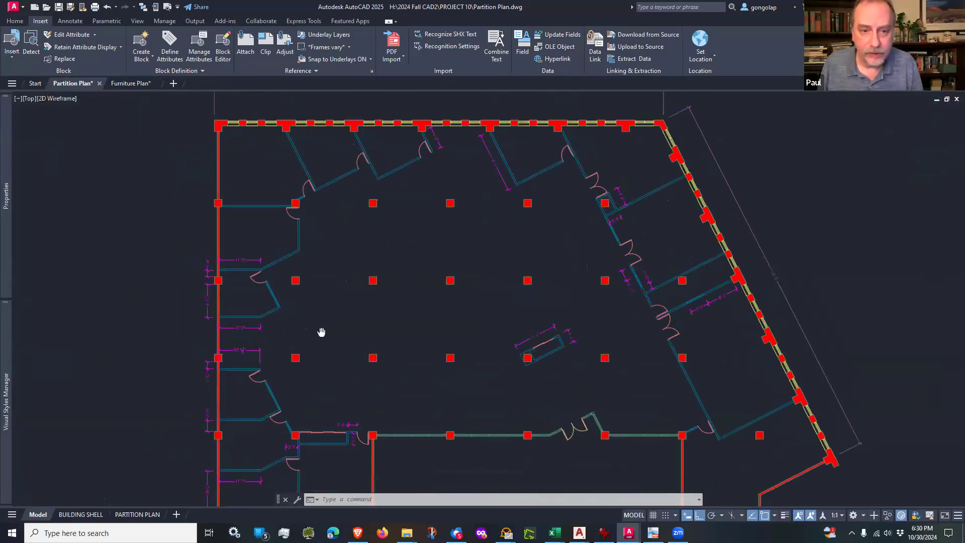
middle_click_drag(291, 190, 304, 299)
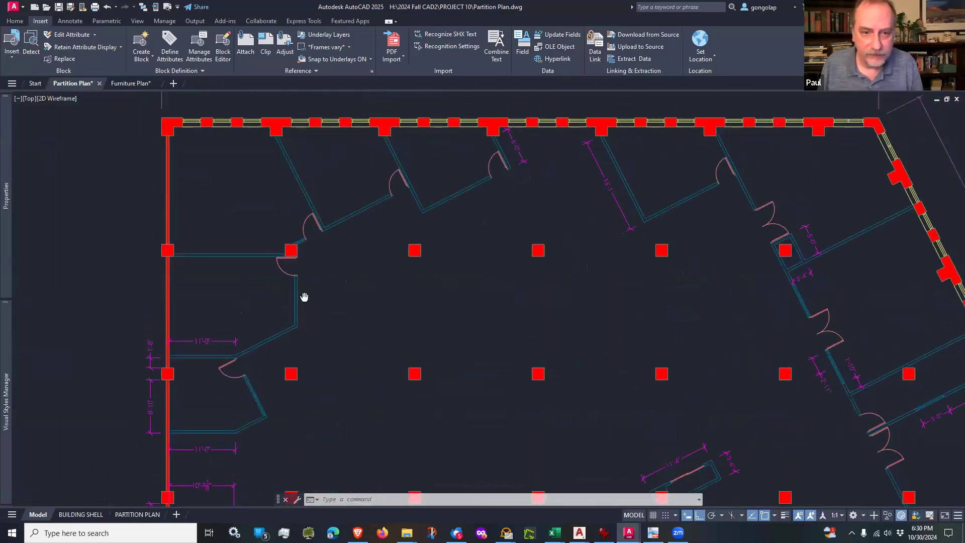
scroll(286, 275, "up", 5)
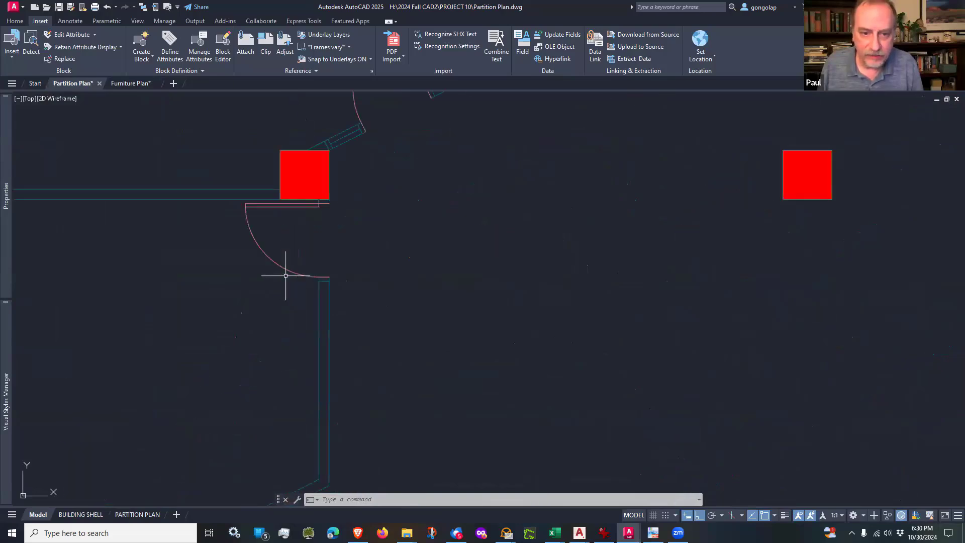
scroll(249, 301, "down", 2)
scroll(225, 347, "down", 4)
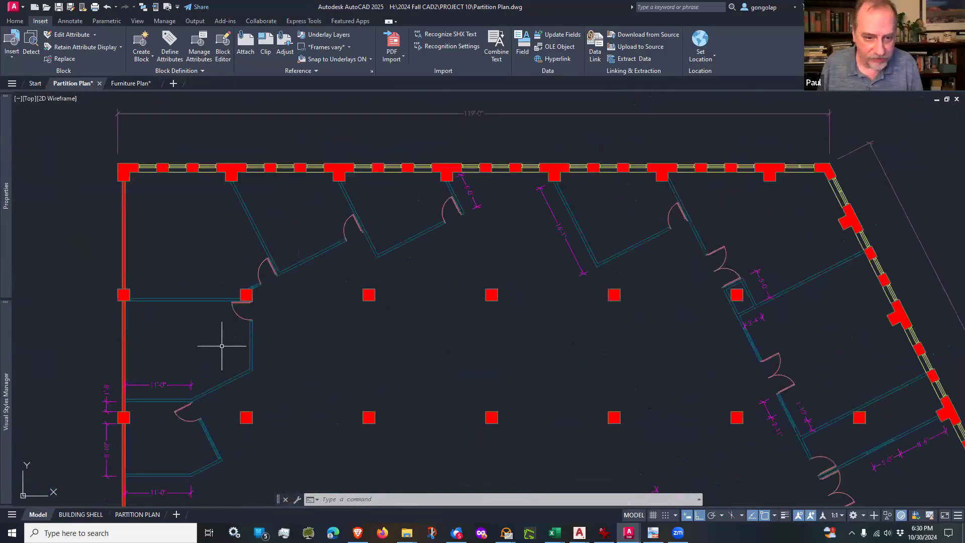
Step: Copy the west office's door with its jambs from the lower jamb's inner corner down to where the partition meets the angled wall
scroll(224, 341, "up", 2)
middle_click_drag(182, 370, 227, 360)
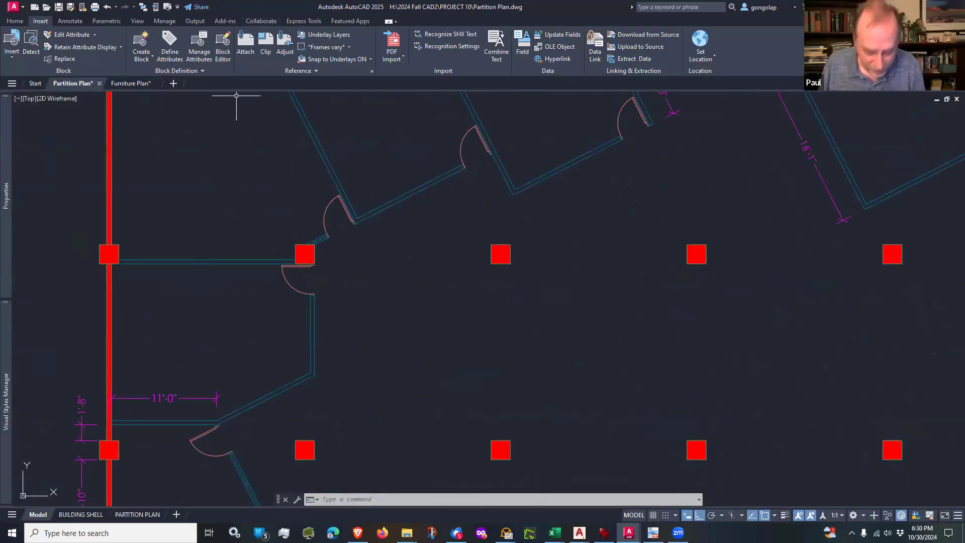
type("co")
key("Return")
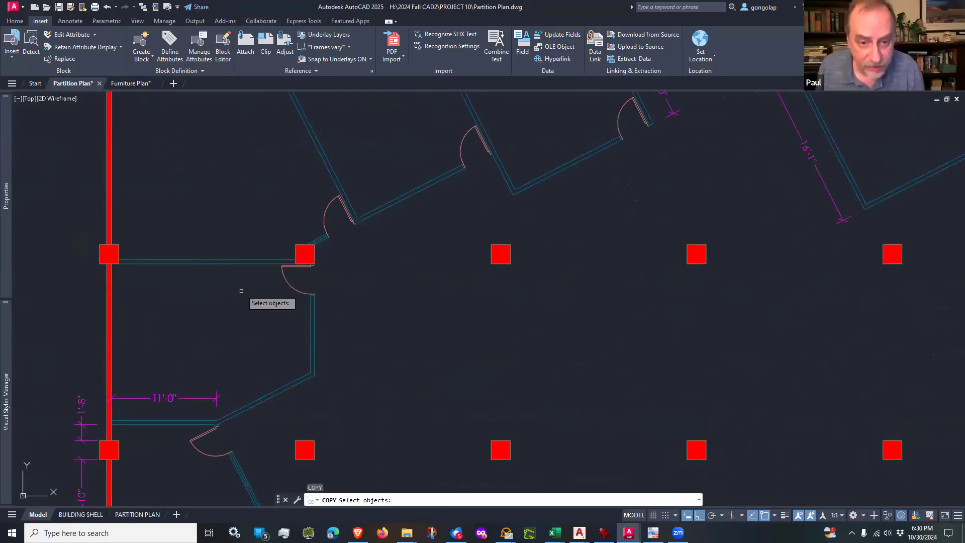
scroll(261, 291, "up", 2)
left_click(267, 310)
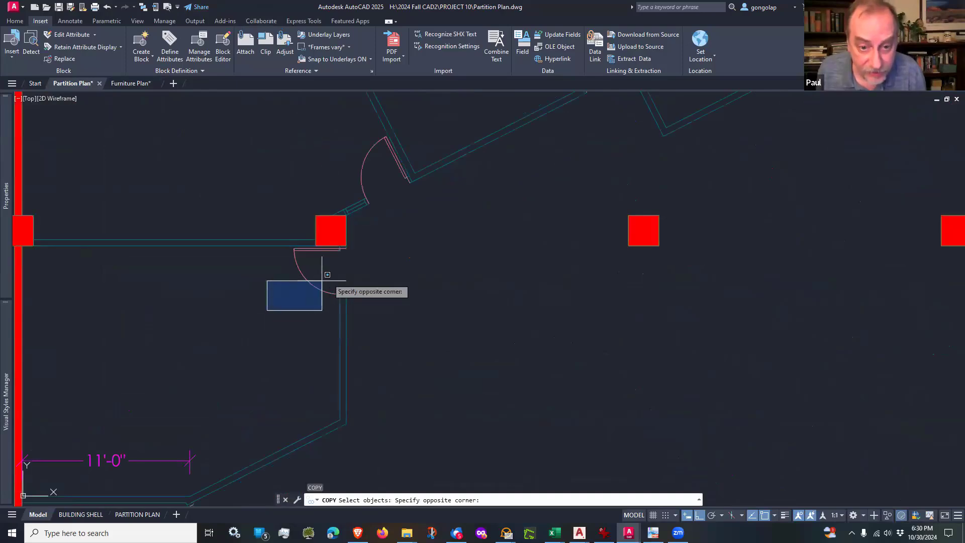
left_click(376, 234)
scroll(329, 265, "up", 3)
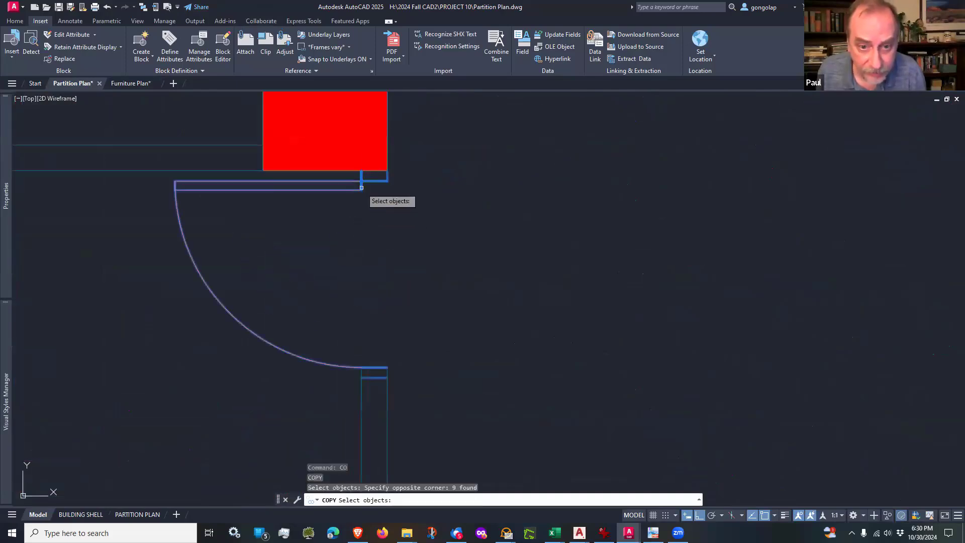
scroll(359, 180, "up", 2)
scroll(359, 163, "down", 4)
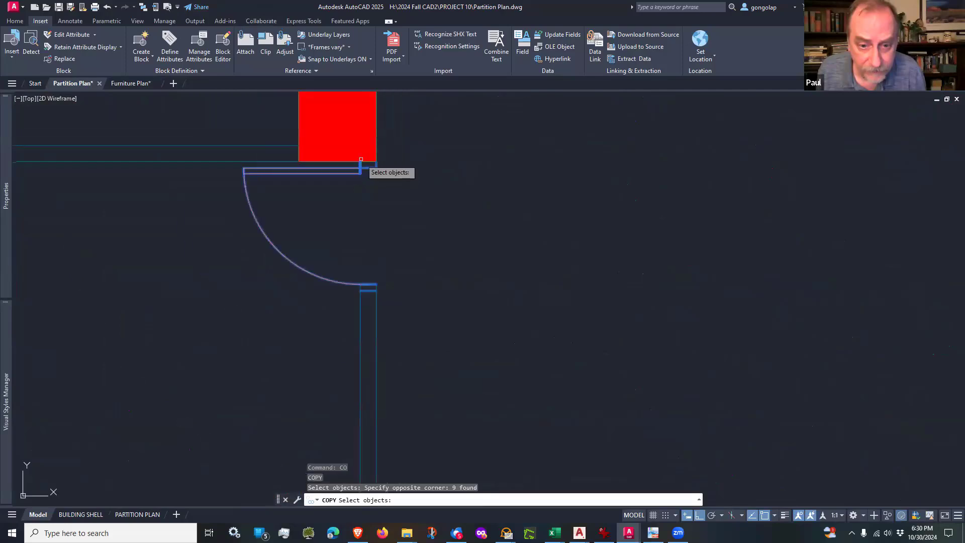
scroll(355, 306, "up", 2)
key("Return")
left_click(365, 279)
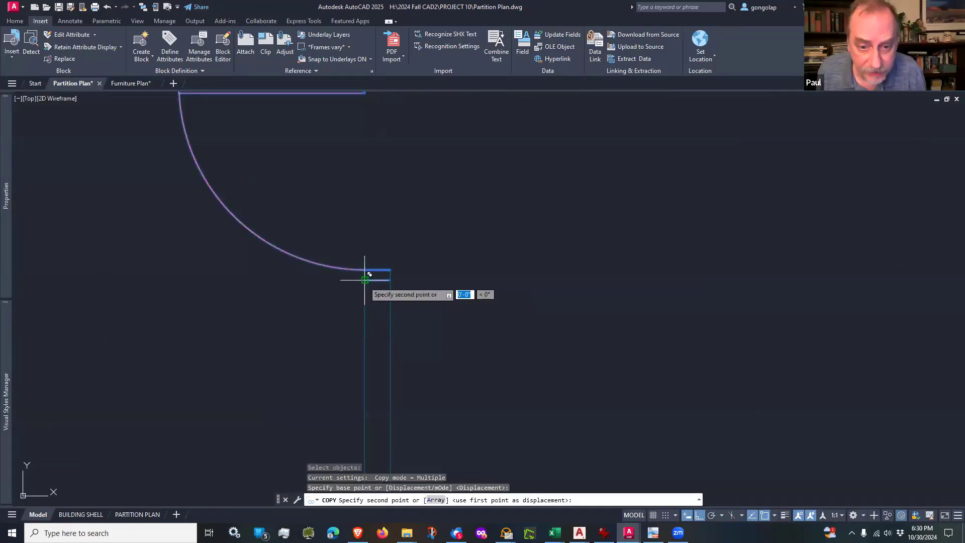
scroll(365, 279, "down", 5)
scroll(362, 334, "up", 4)
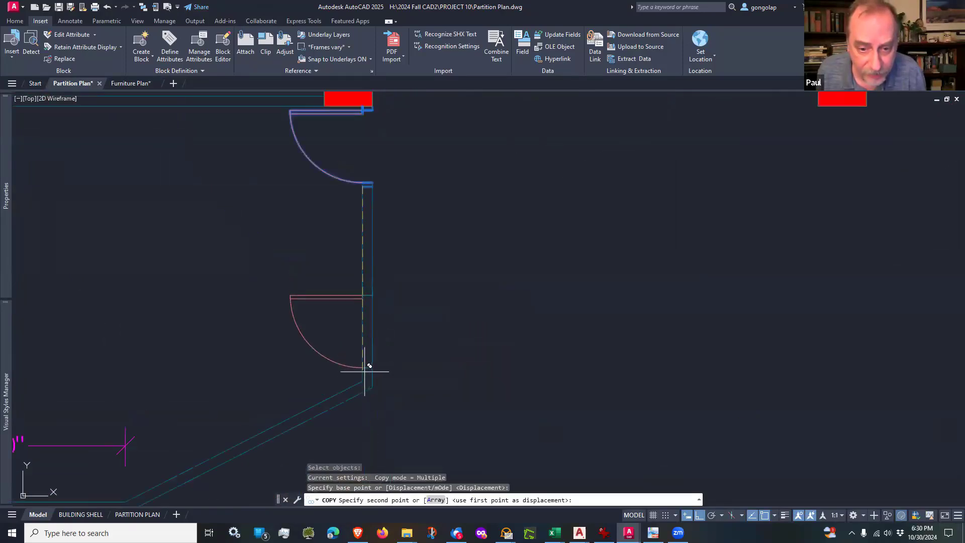
left_click(371, 382)
key("Return")
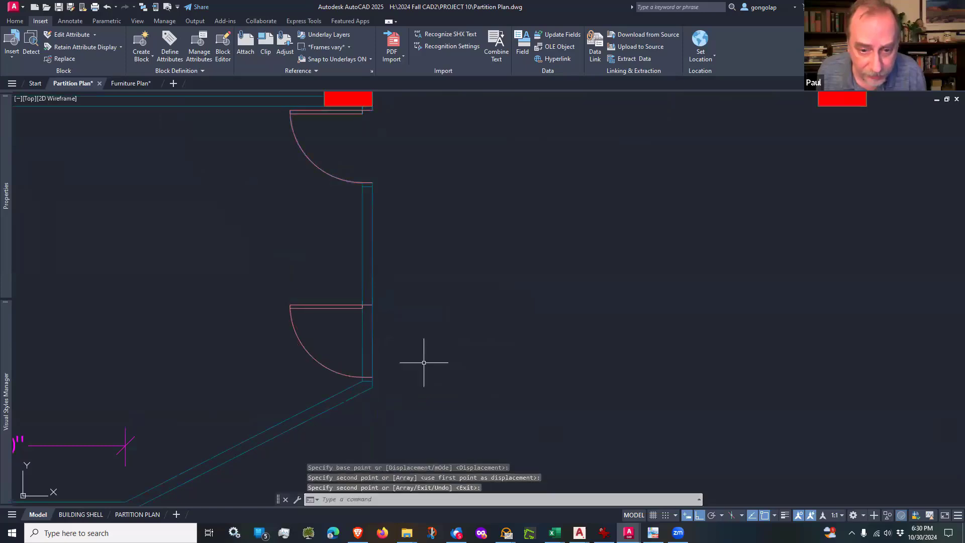
Step: Flip the copied door's hinge side so its leaf sits at the lower jamb, keeping the 90° opening
left_click(350, 303)
left_click(333, 295)
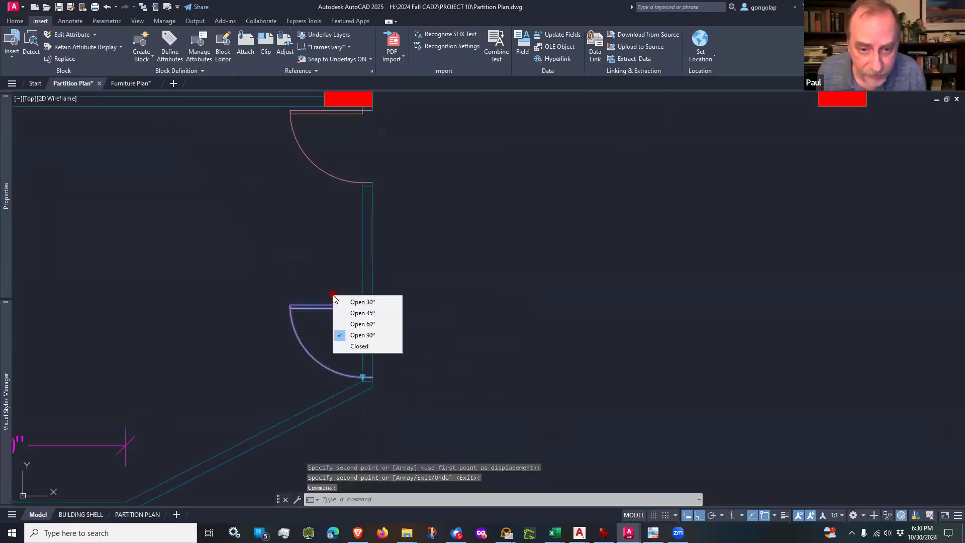
key("Escape")
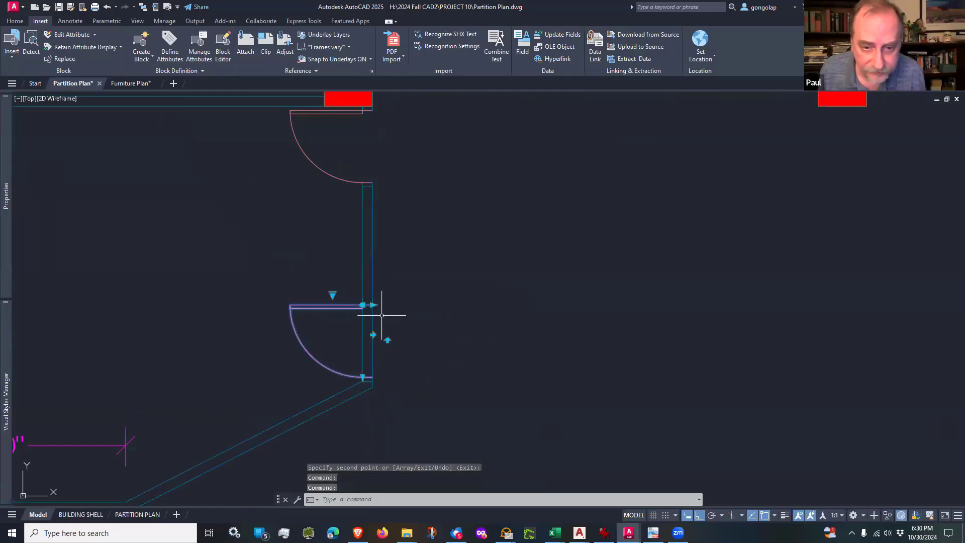
left_click(387, 340)
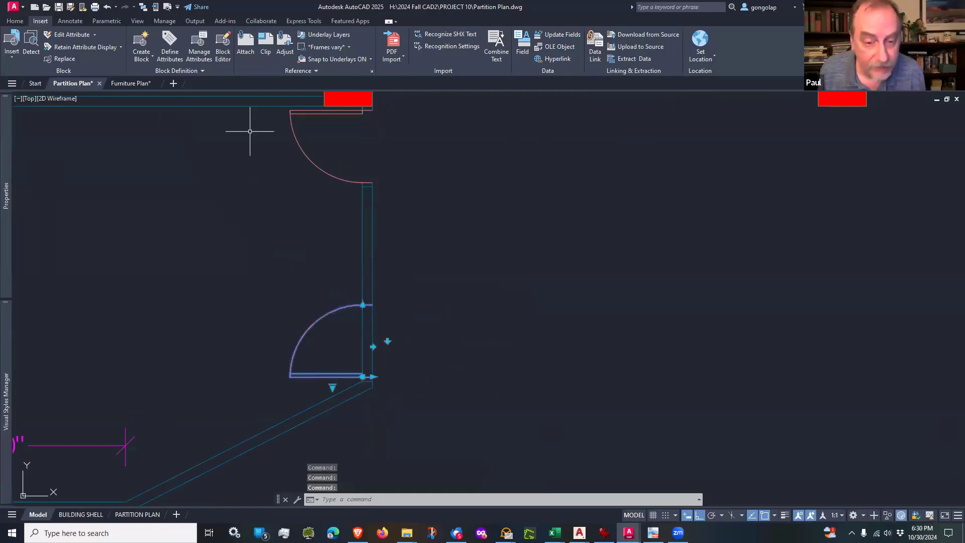
key("Escape")
Step: Trim the partition lines crossing the copied door's opening with a fence through both wall faces
left_click(15, 20)
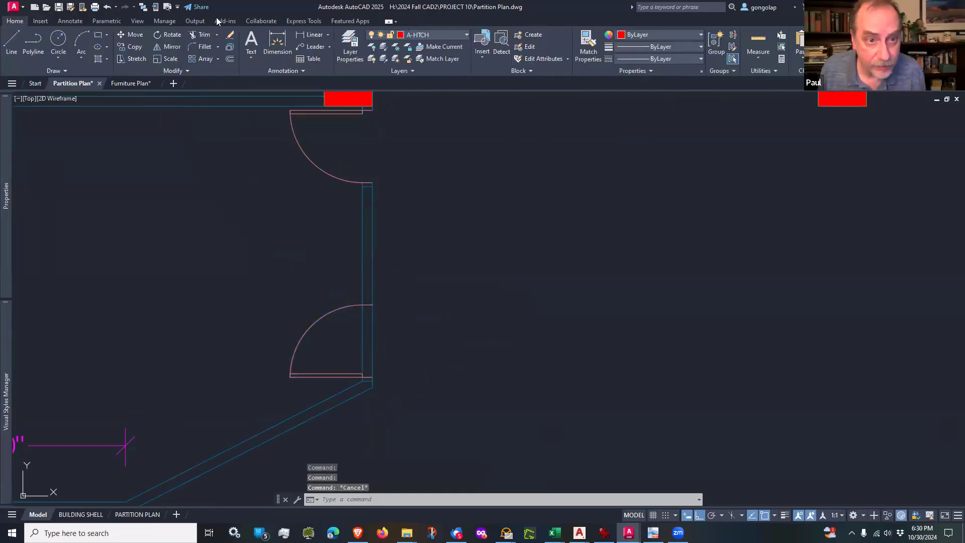
left_click(201, 34)
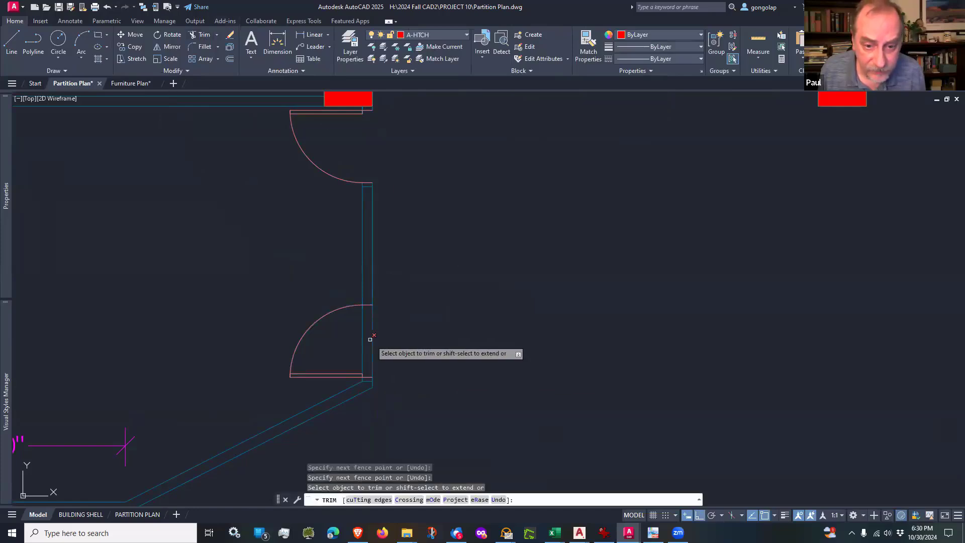
left_click(401, 334)
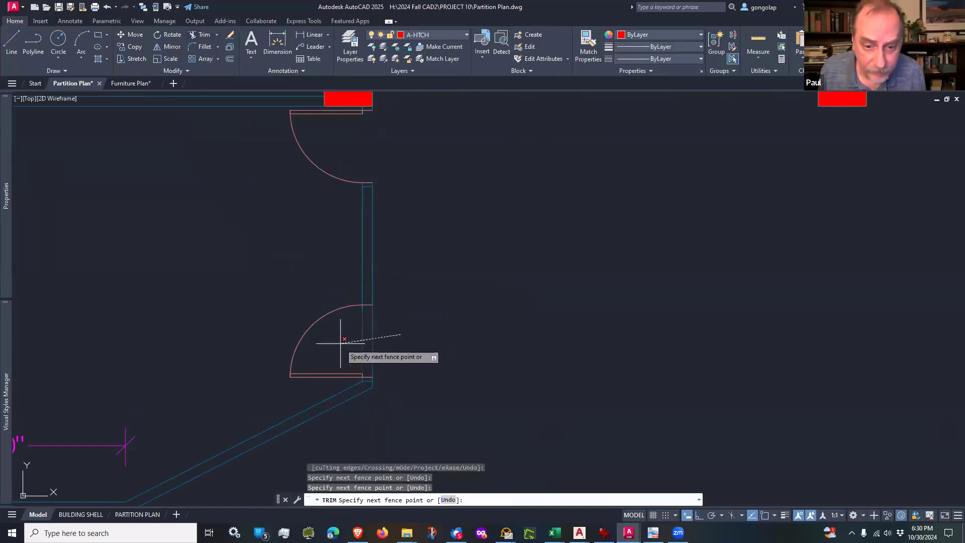
key("Return")
scroll(356, 314, "up", 8)
key("Escape")
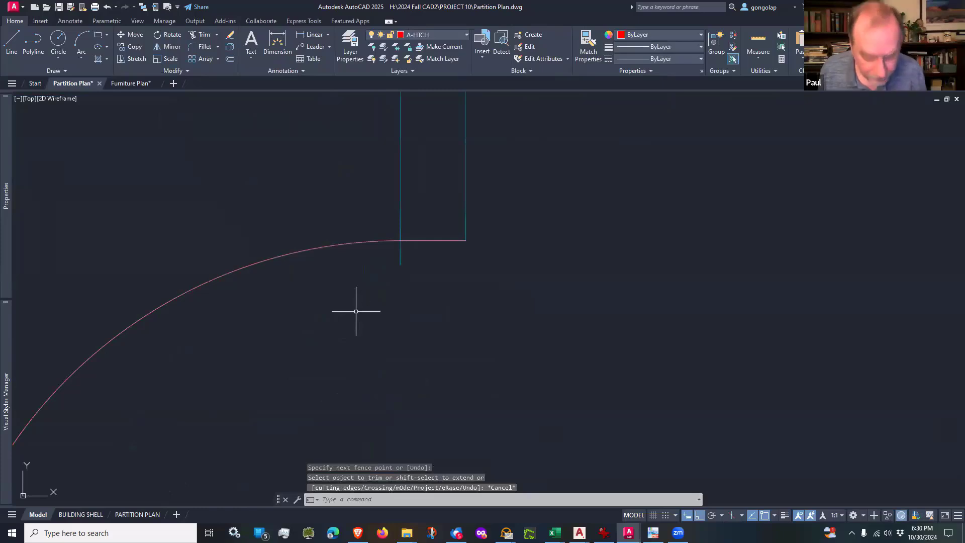
Step: Erase the leftover wall line pieces that extend past the copied door's upper jamb
type("e")
key("Return")
left_click(400, 256)
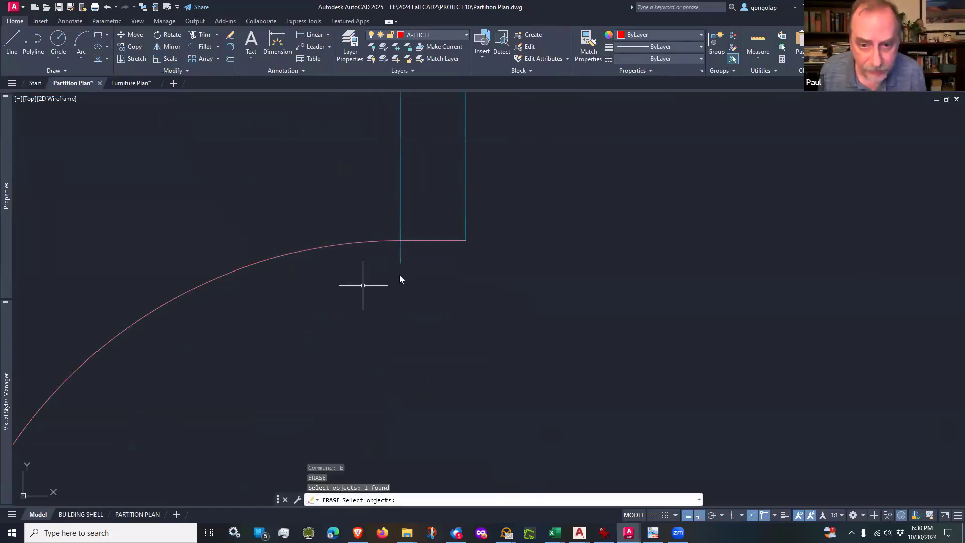
key("Return")
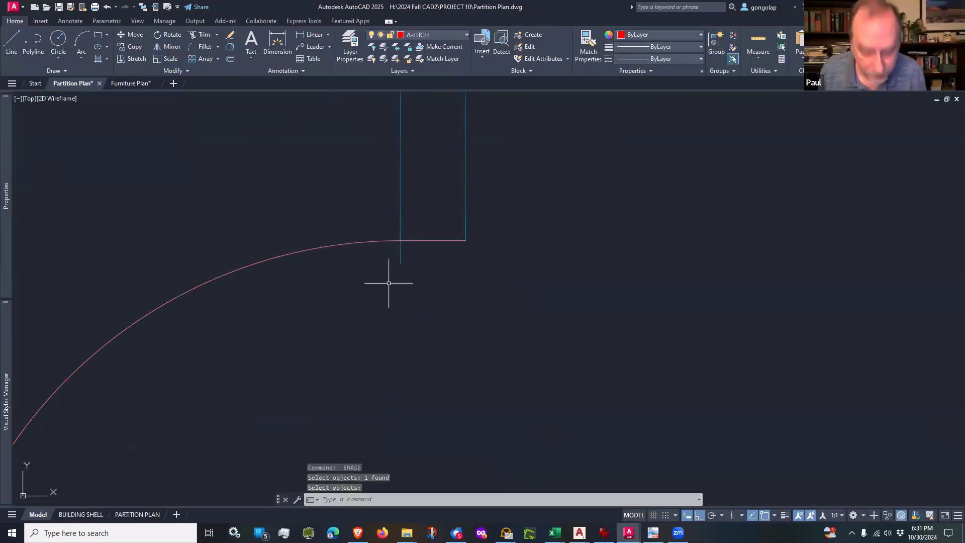
type("e")
key("Return")
left_click(460, 231)
left_click(363, 267)
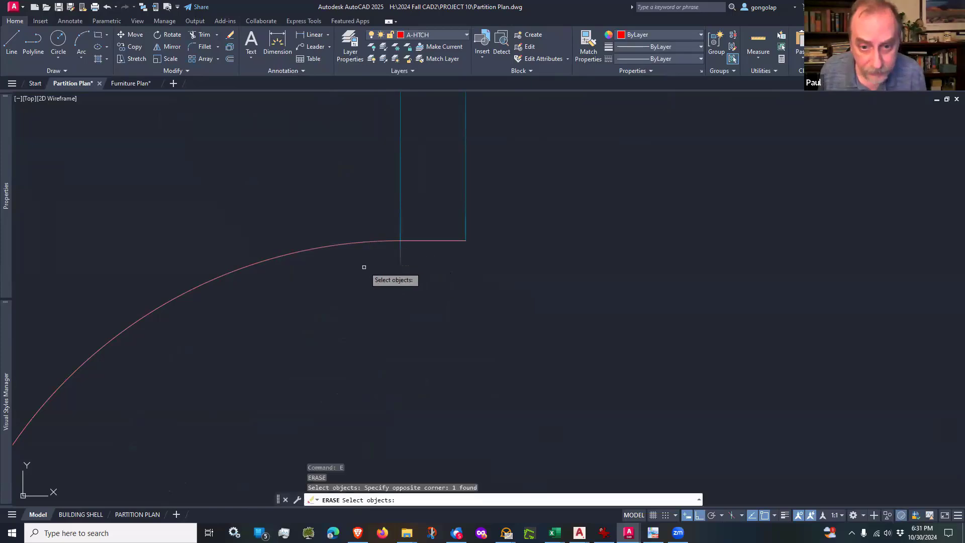
key("Return")
scroll(353, 266, "down", 5)
scroll(340, 342, "down", 2)
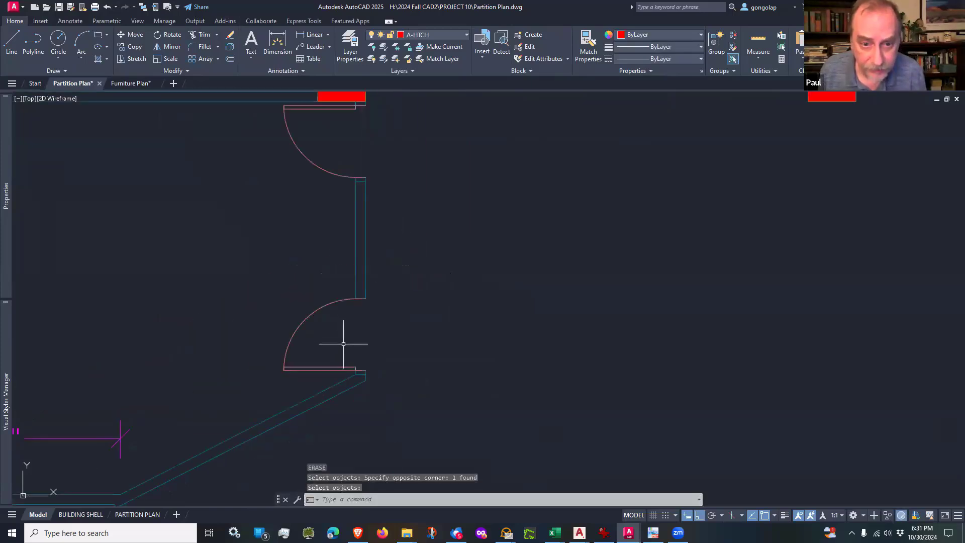
Step: Save the Partition Plan drawing and reload it as the modified reference in Furniture Plan with the changes compared
scroll(343, 343, "down", 4)
middle_click_drag(487, 288, 394, 301)
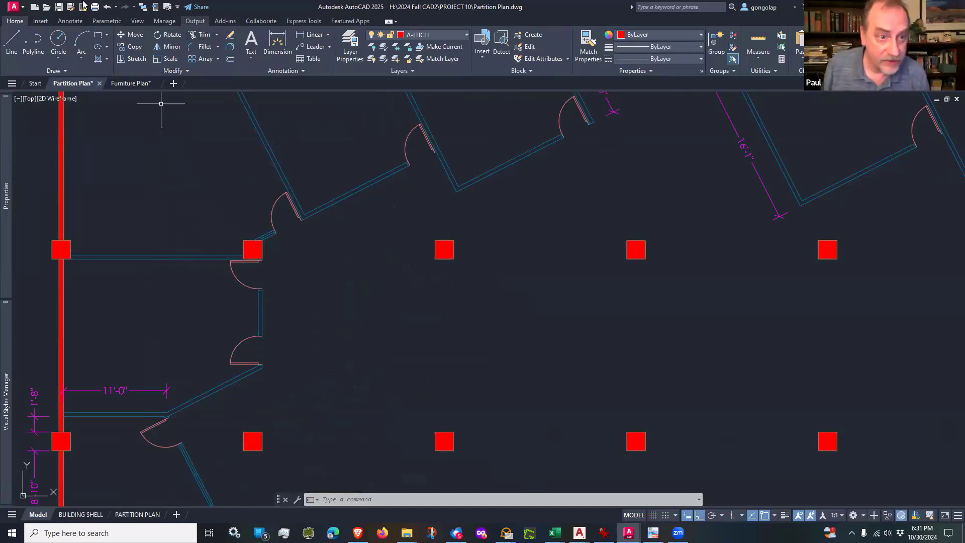
left_click(59, 7)
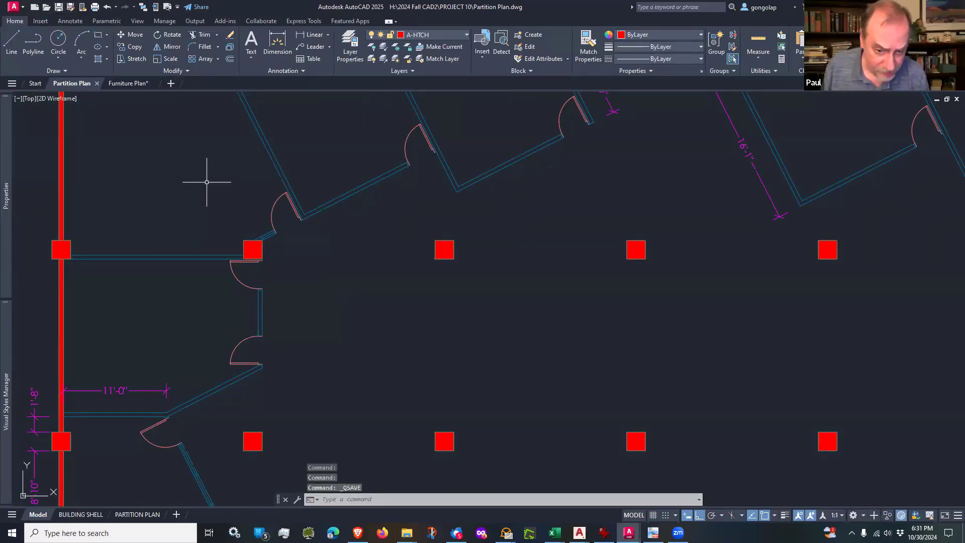
left_click(134, 87)
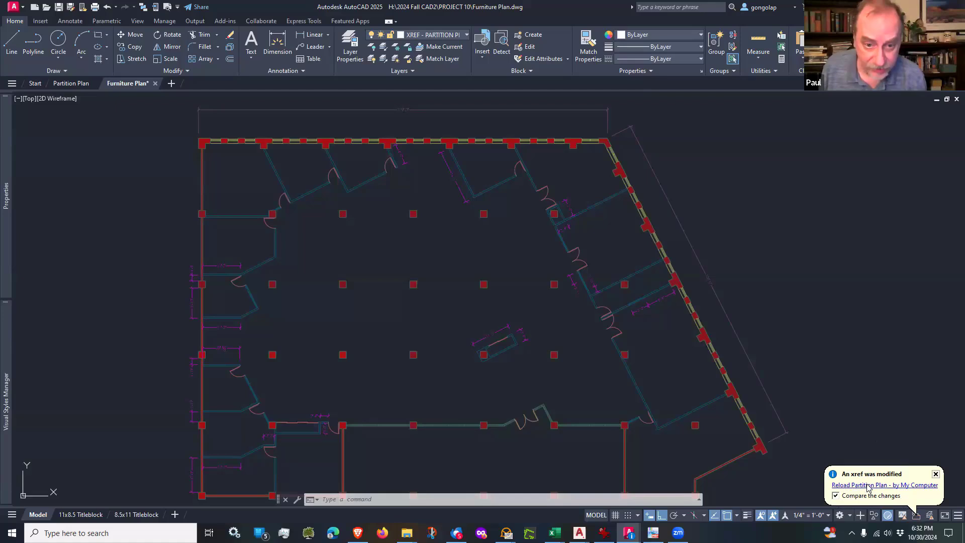
left_click(868, 486)
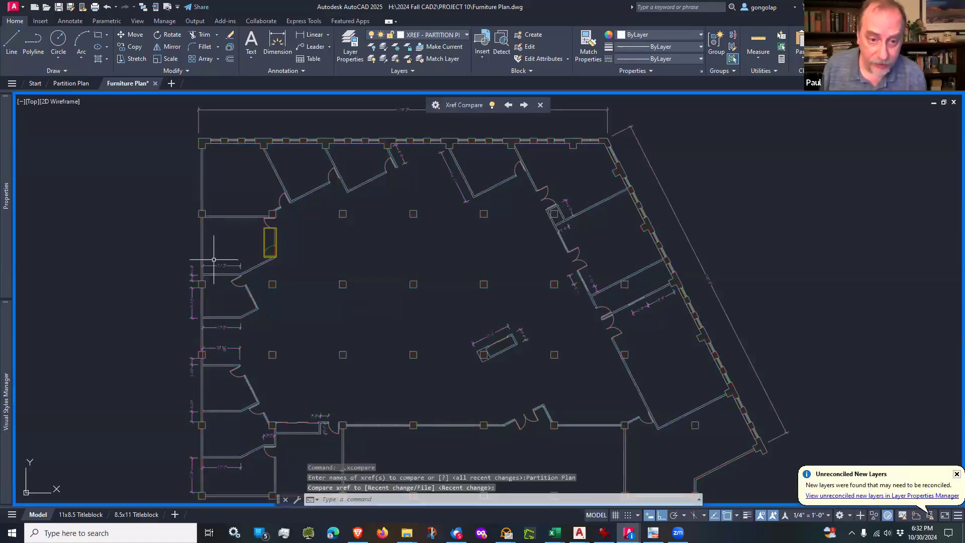
Step: Examine up close the added and removed geometry that Xref Compare marks around the west office's new door
scroll(237, 234, "up", 6)
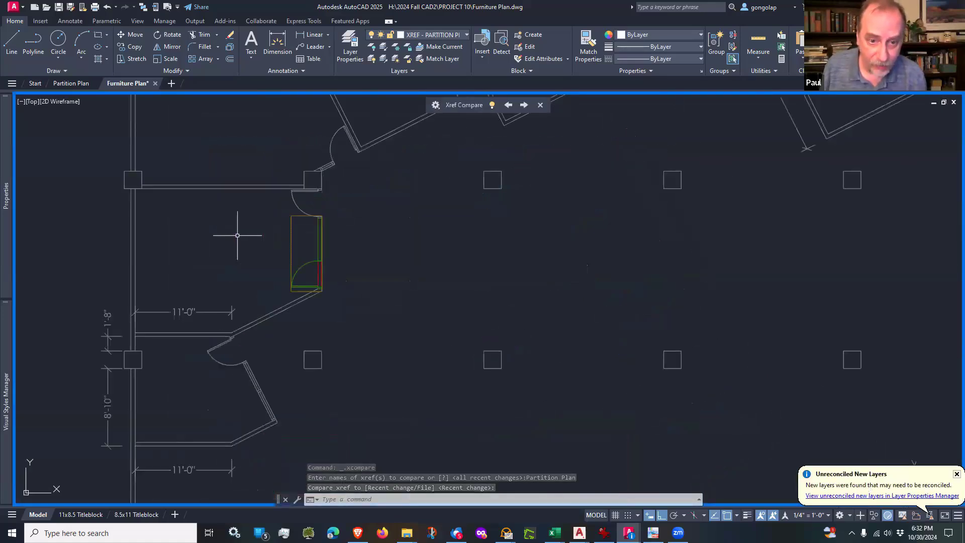
scroll(238, 235, "up", 4)
scroll(547, 315, "up", 4)
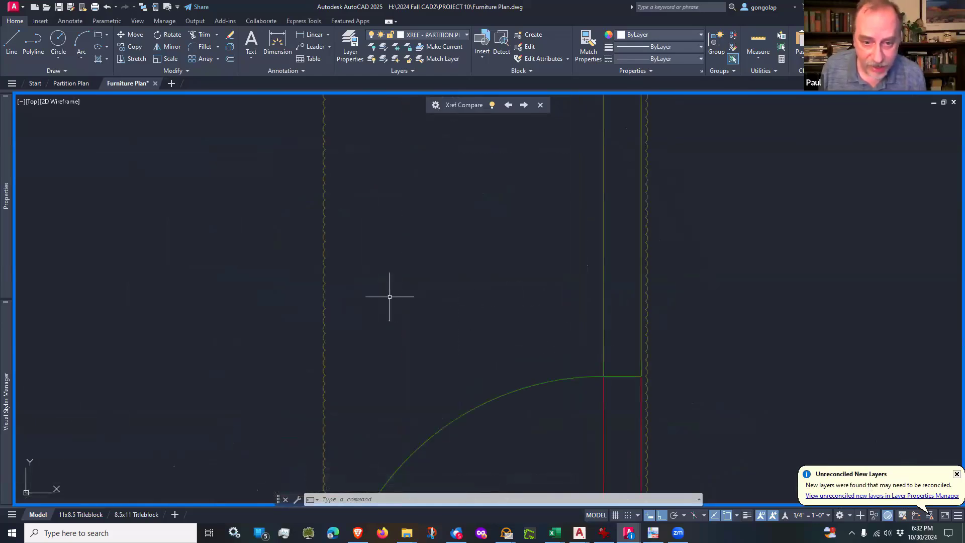
scroll(309, 314, "down", 4)
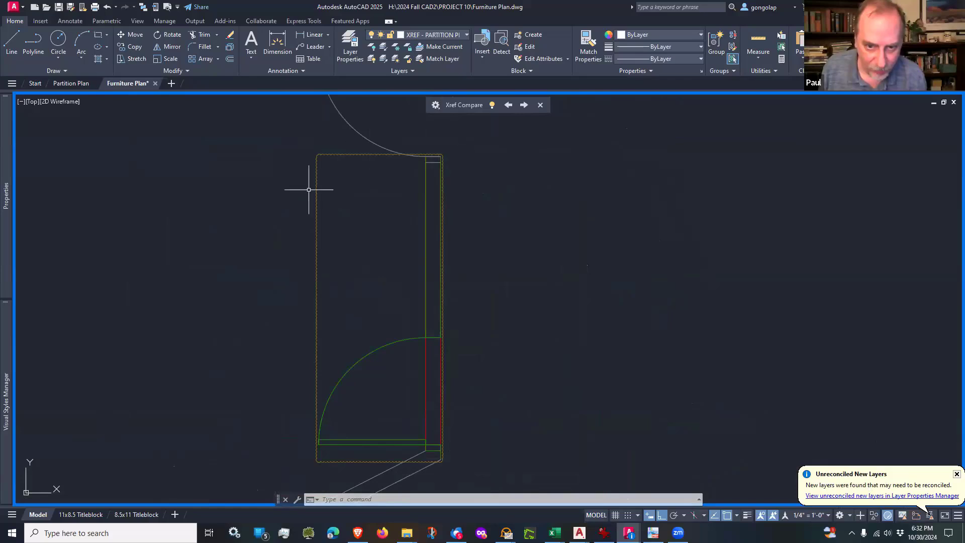
scroll(485, 376, "down", 2)
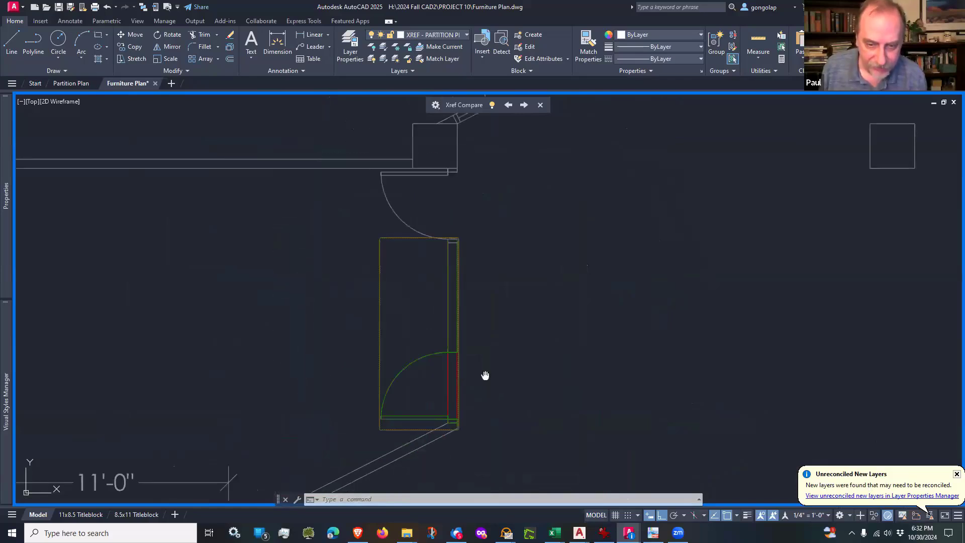
middle_click_drag(485, 376, 432, 378)
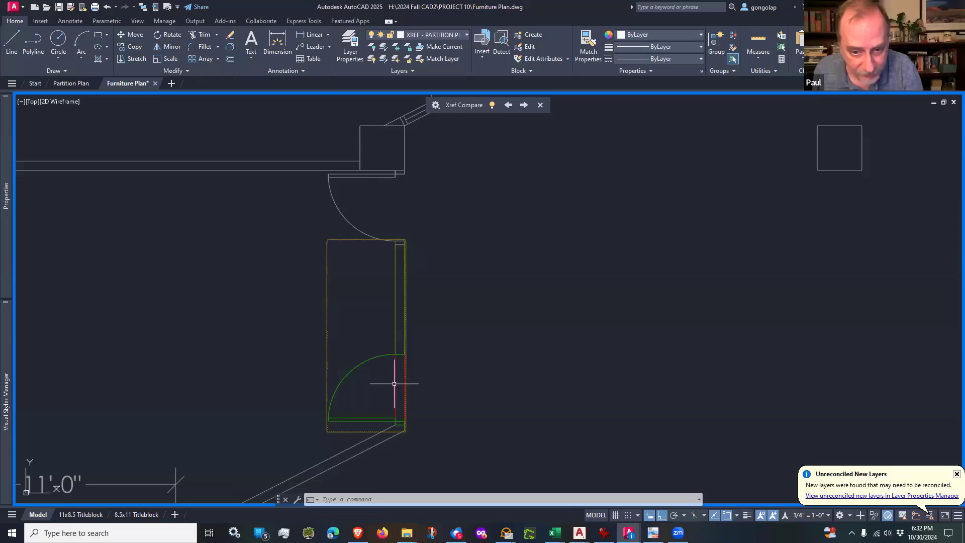
scroll(388, 406, "up", 2)
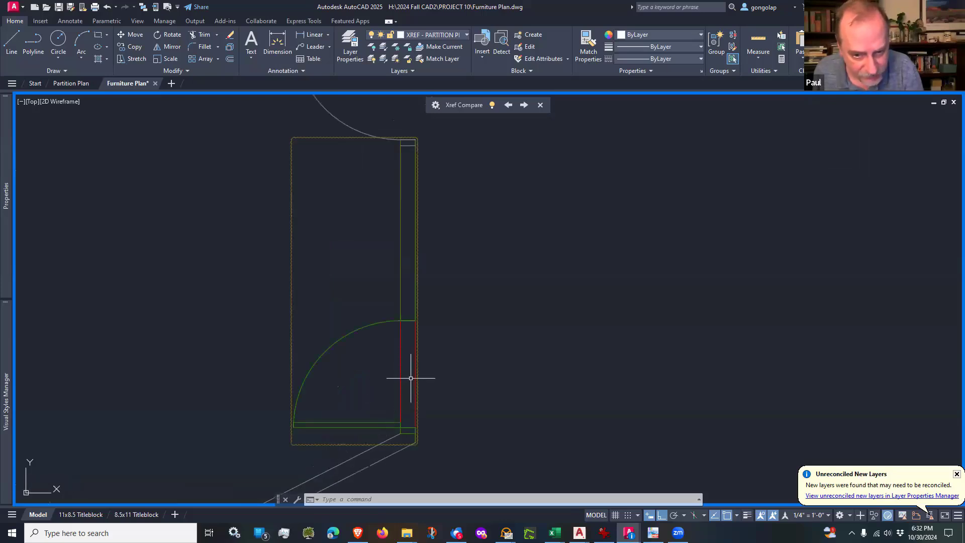
scroll(406, 374, "down", 1)
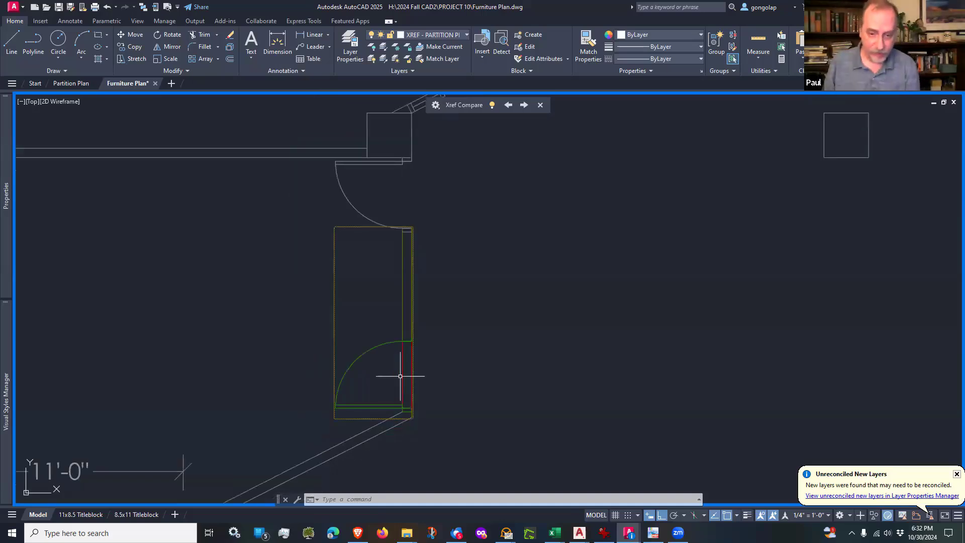
Step: Examine the Xref Compare result across the whole floor plan and locate the marked change relative to the surrounding offices
scroll(401, 375, "down", 1)
middle_click_drag(450, 367, 358, 370)
scroll(358, 370, "down", 1)
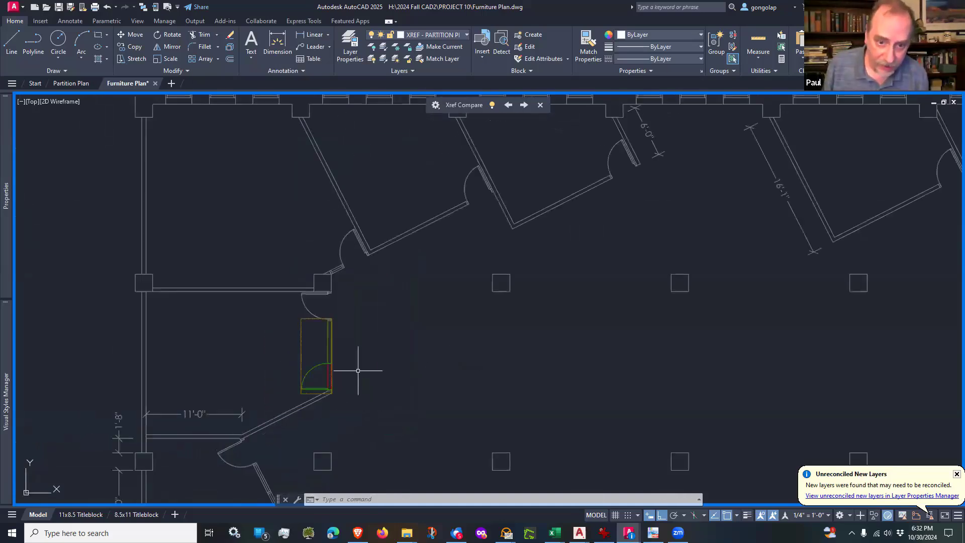
scroll(354, 374, "up", 2)
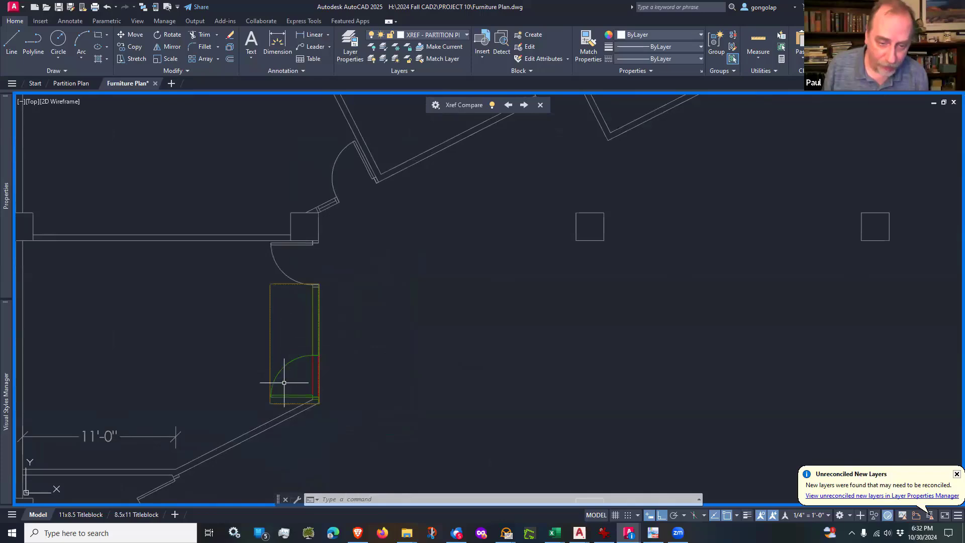
scroll(301, 378, "down", 5)
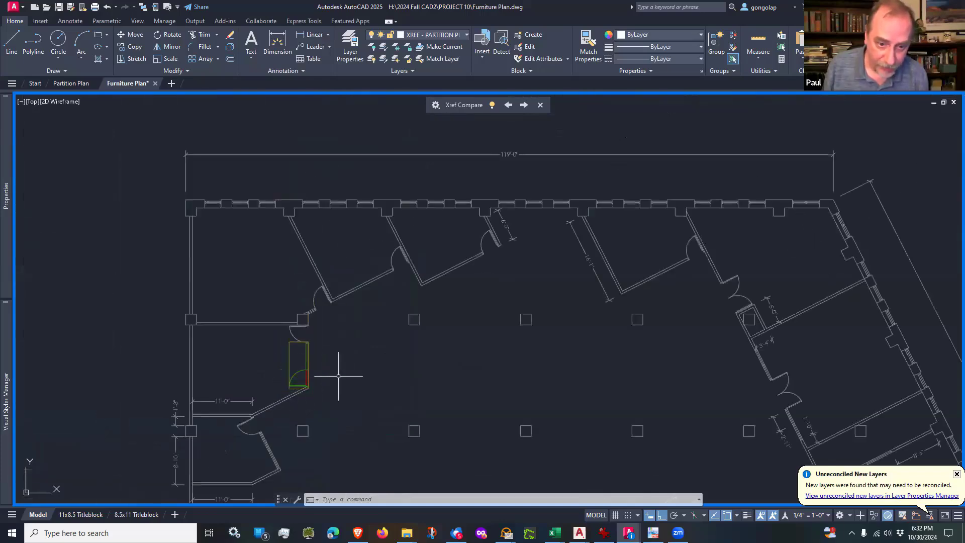
scroll(334, 374, "down", 3)
mouse_move(319, 366)
middle_mouse_down()
mouse_move(385, 377)
mouse_move(374, 329)
middle_mouse_up()
scroll(377, 330, "up", 2)
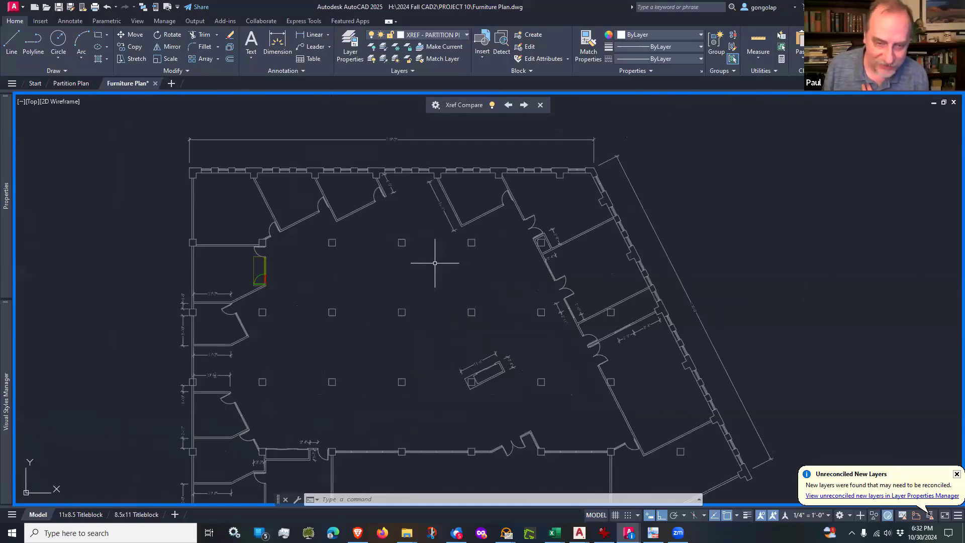
scroll(254, 255, "up", 2)
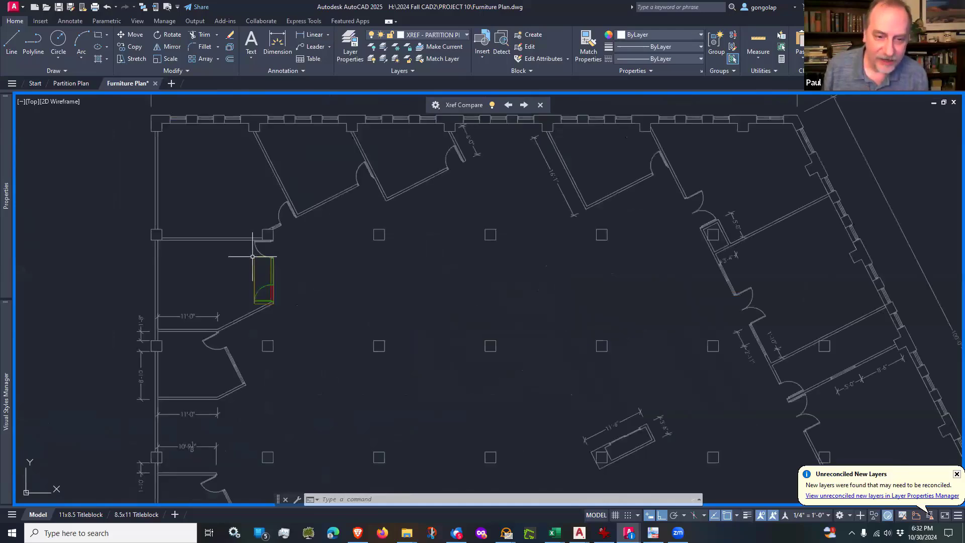
Step: Exit the Xref Compare and check the updated partition plan around the west office's new door
scroll(294, 303, "down", 2)
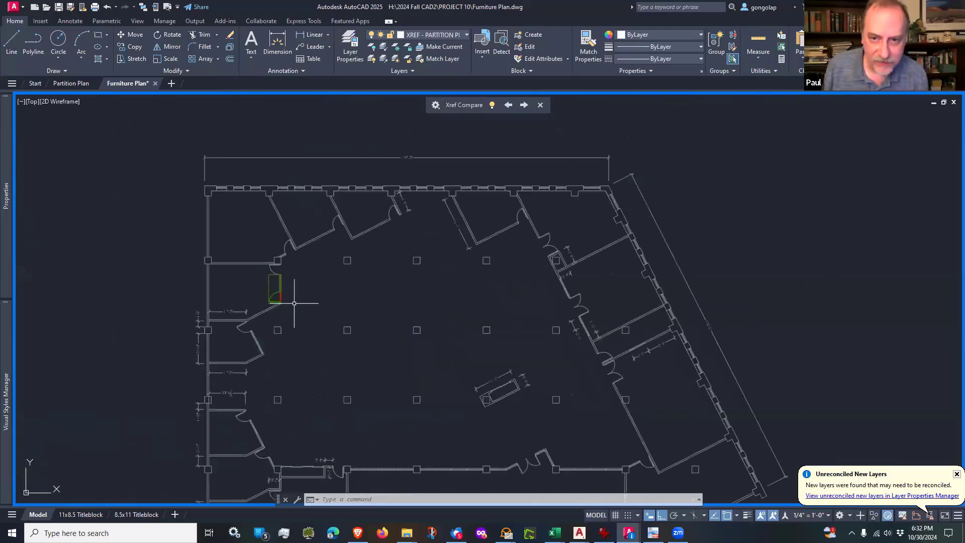
left_click(485, 136)
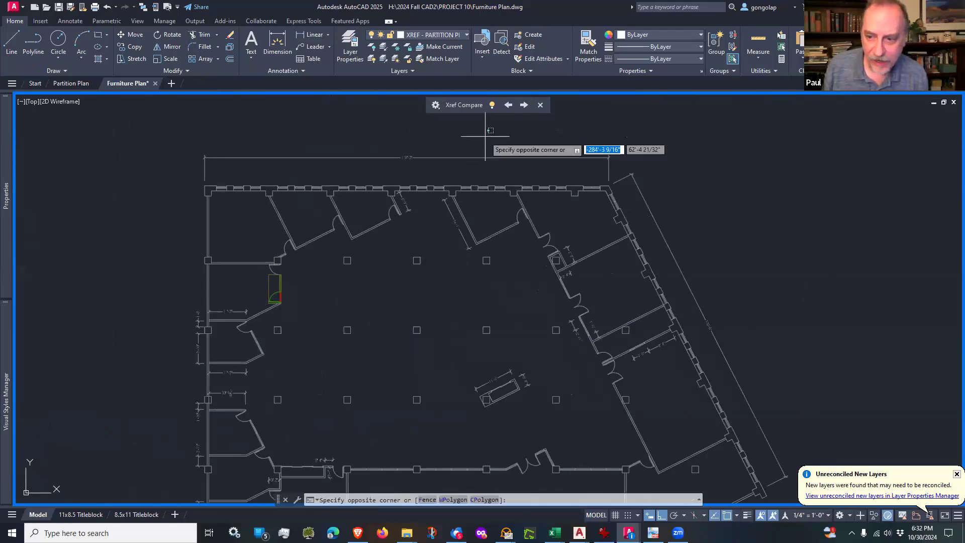
left_click(539, 107)
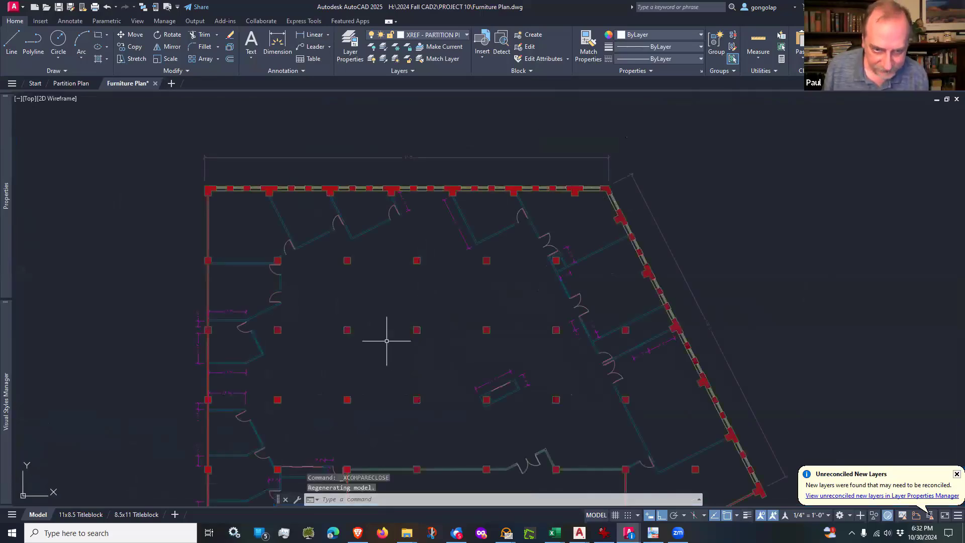
middle_click_drag(387, 339, 394, 300)
scroll(282, 222, "up", 6)
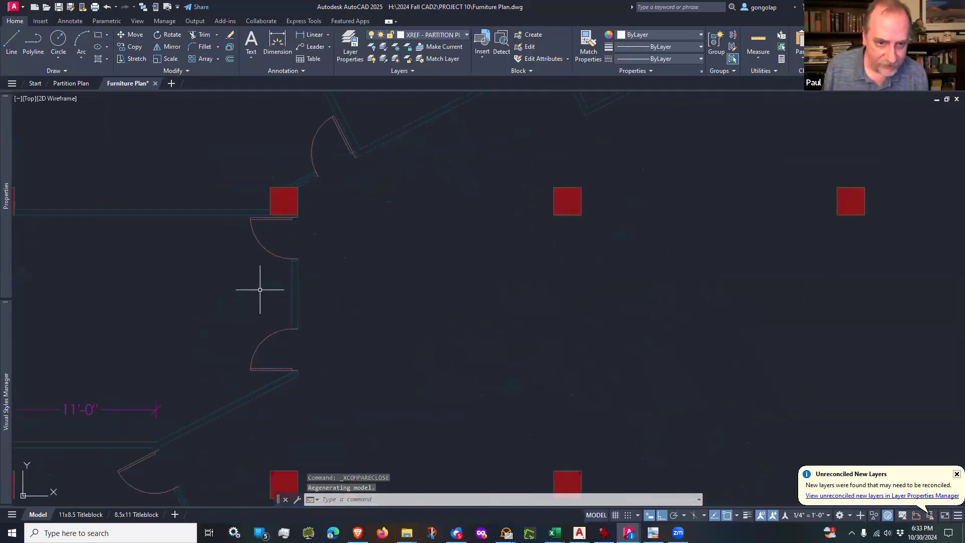
scroll(261, 283, "down", 4)
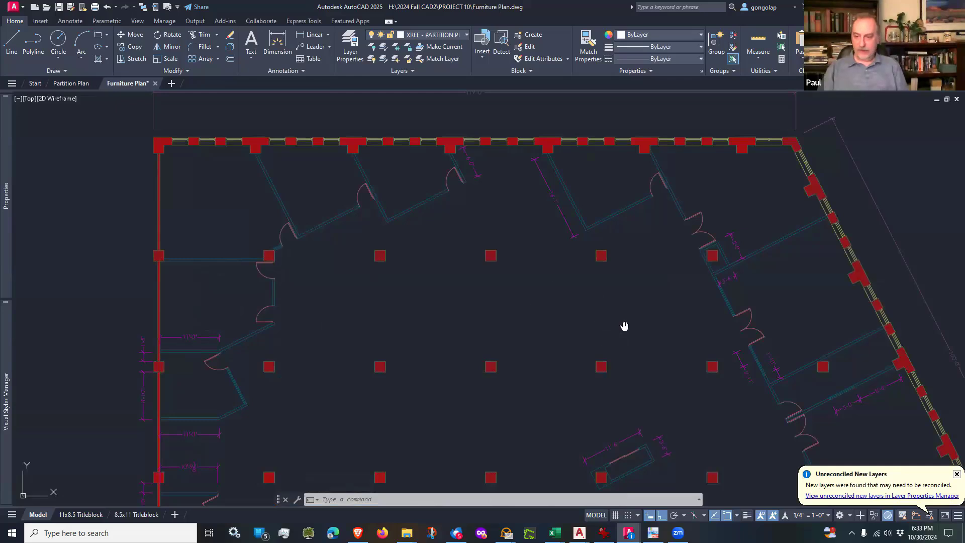
middle_click_drag(622, 325, 610, 285)
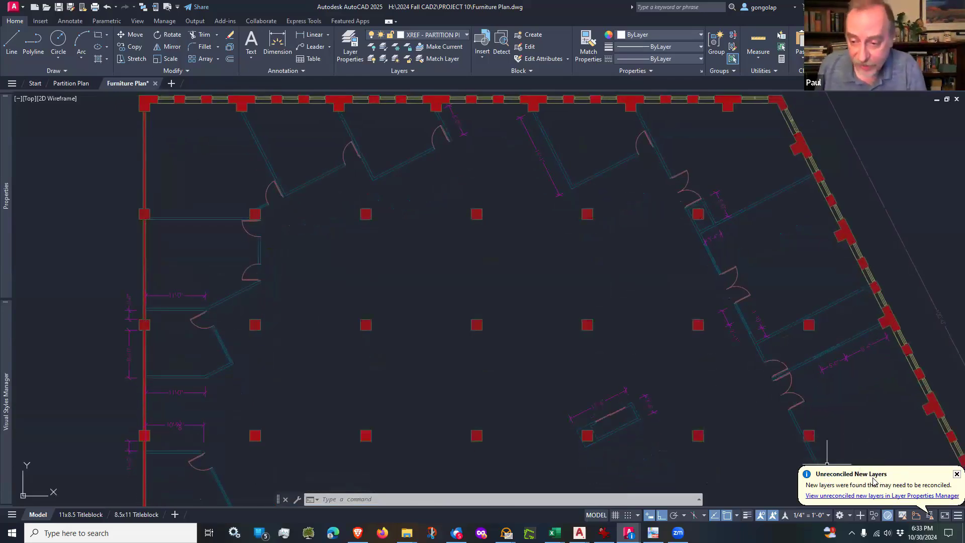
Step: View the list of unreconciled new layers from the notification and close it
left_click(834, 496)
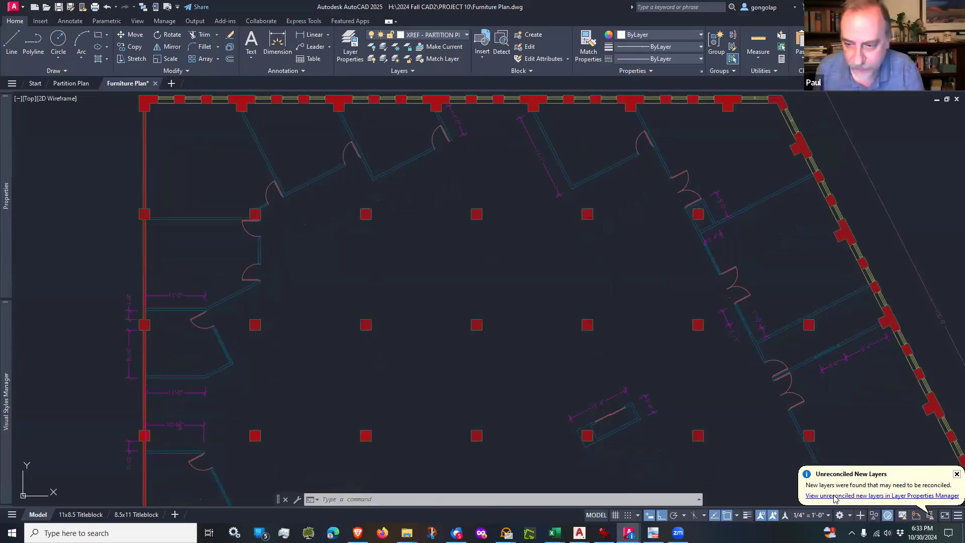
scroll(488, 273, "up", 1)
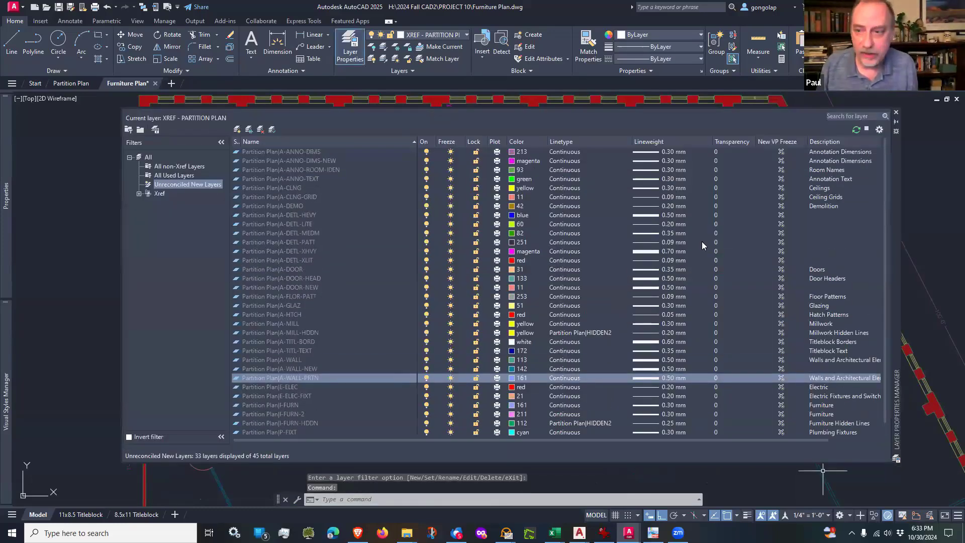
left_click(895, 112)
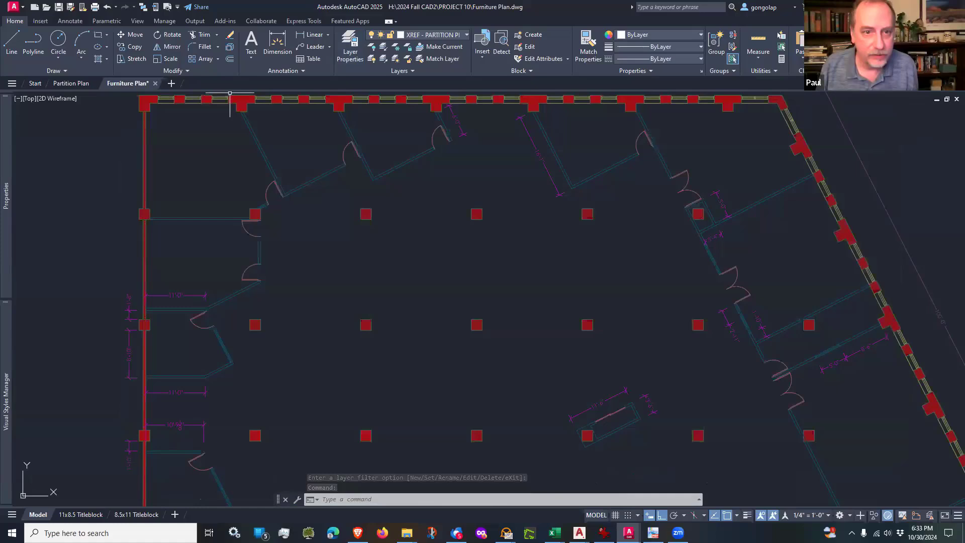
Step: Display all of the Furniture Plan's layers in the Layer Properties Manager and compare its own layers with the referenced ones
left_click(350, 45)
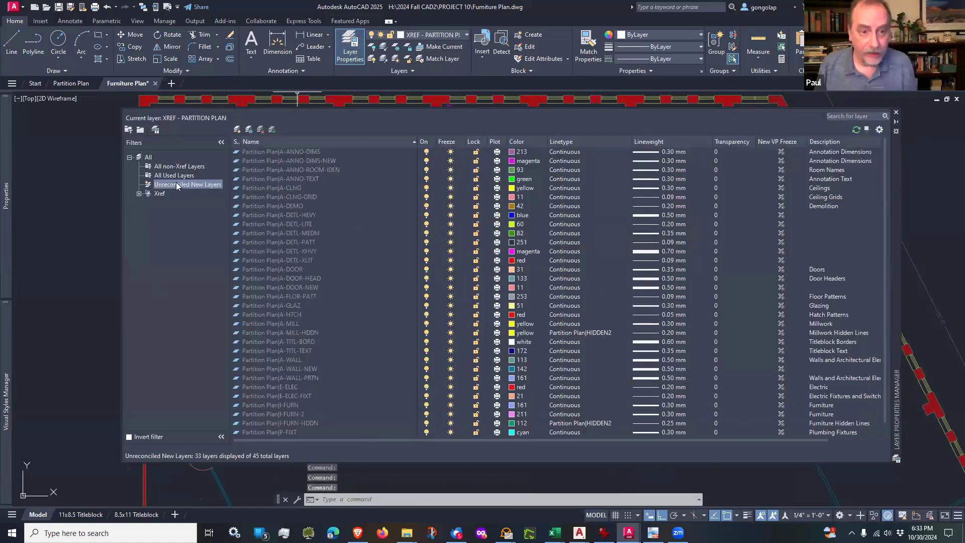
left_click(149, 157)
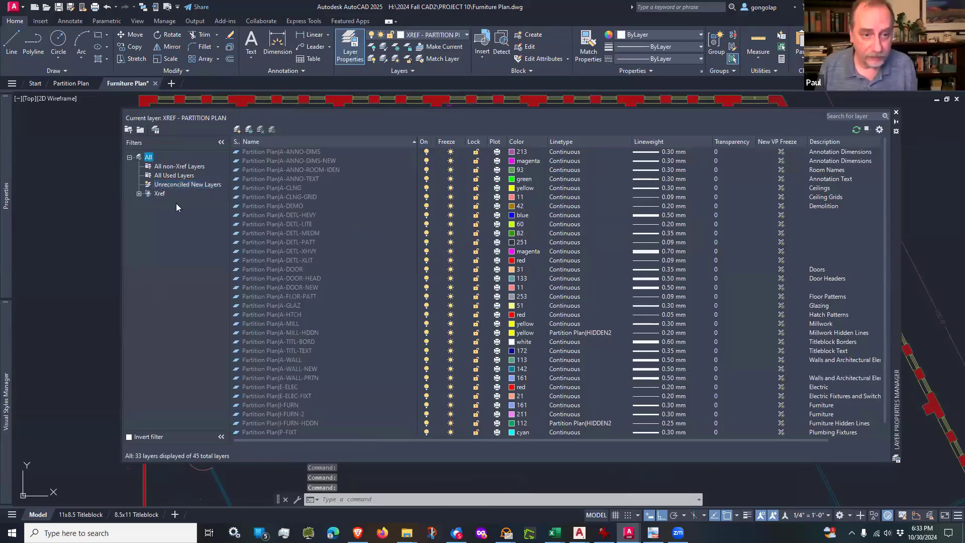
scroll(382, 291, "up", 2)
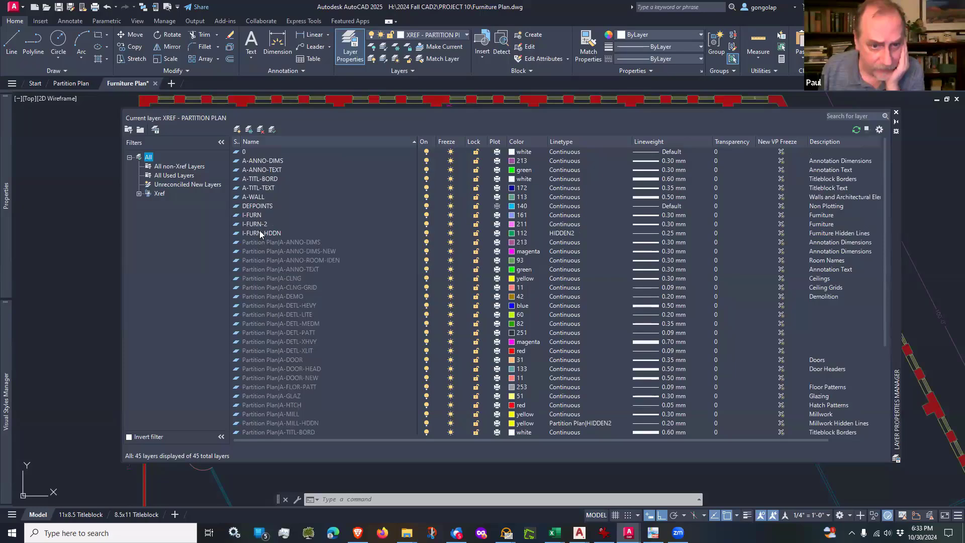
scroll(259, 230, "down", 5)
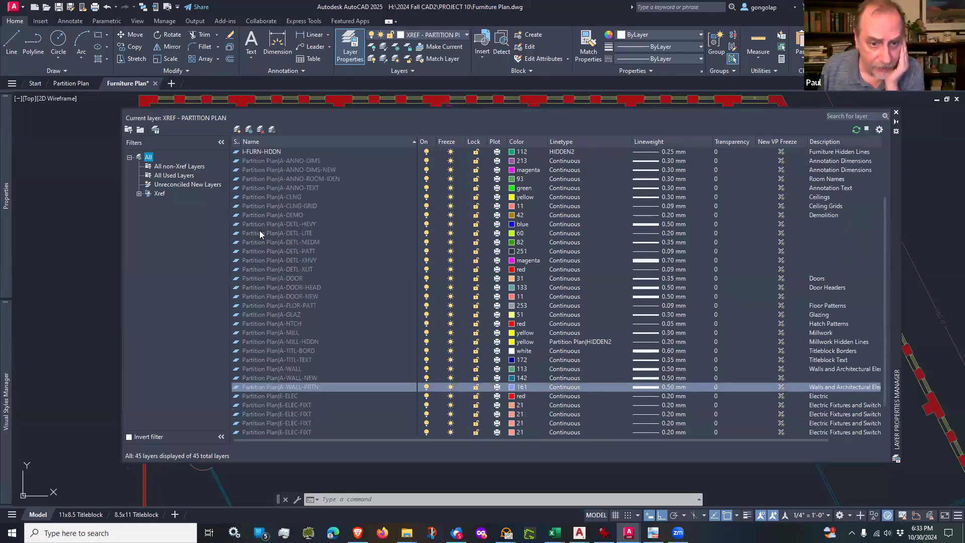
scroll(264, 394, "up", 1)
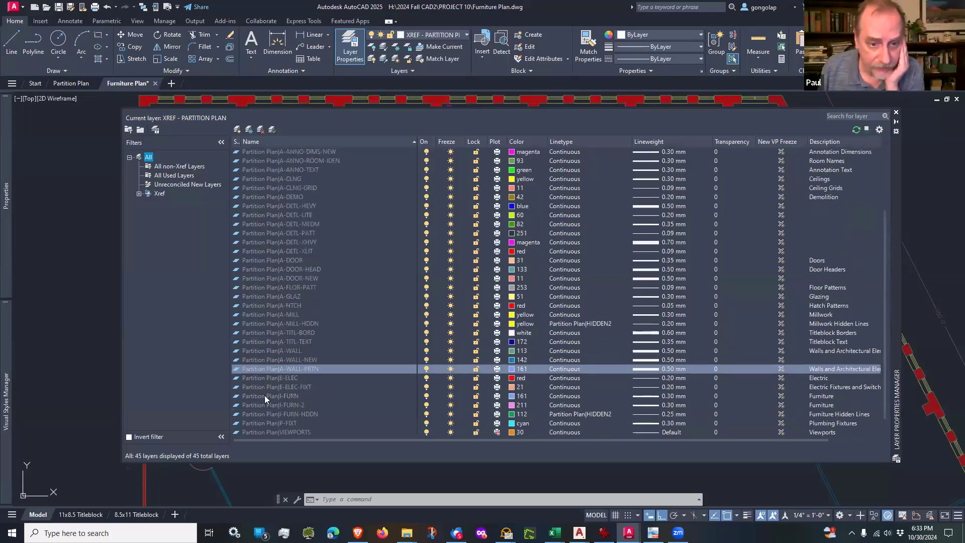
scroll(257, 351, "down", 1)
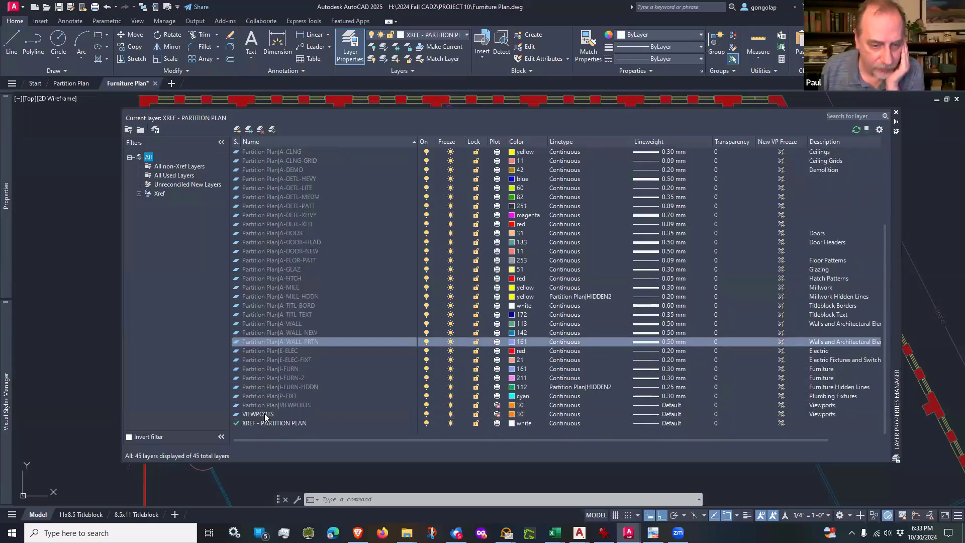
scroll(257, 414, "up", 1)
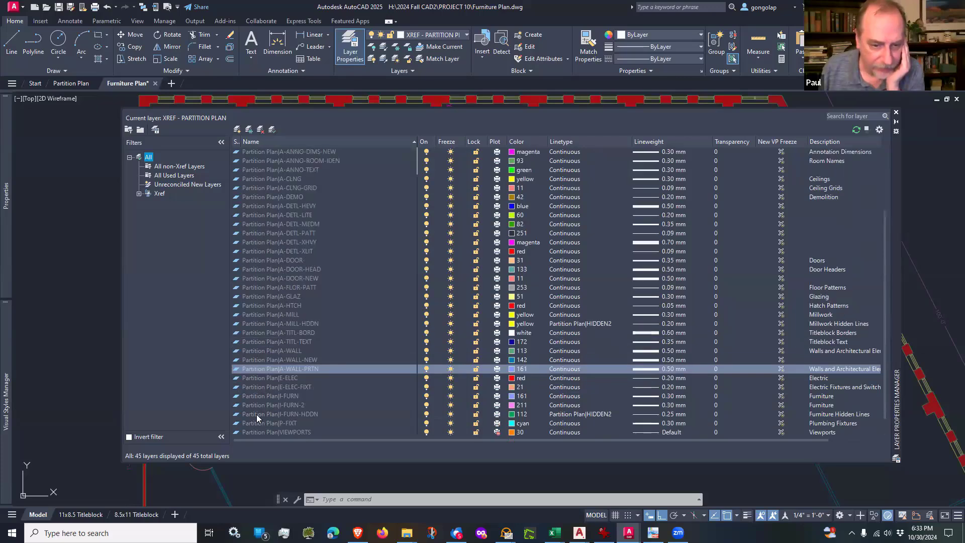
scroll(249, 377, "down", 1)
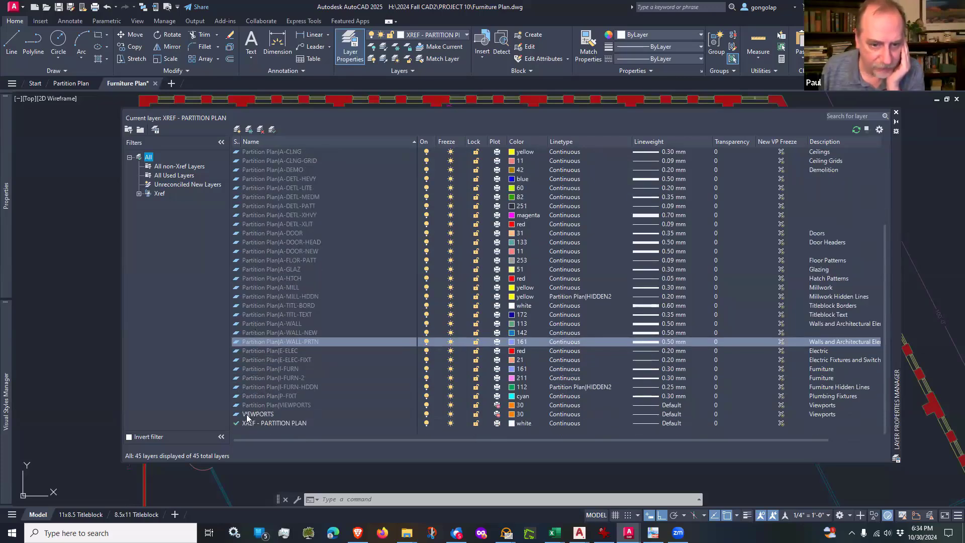
scroll(273, 353, "up", 3)
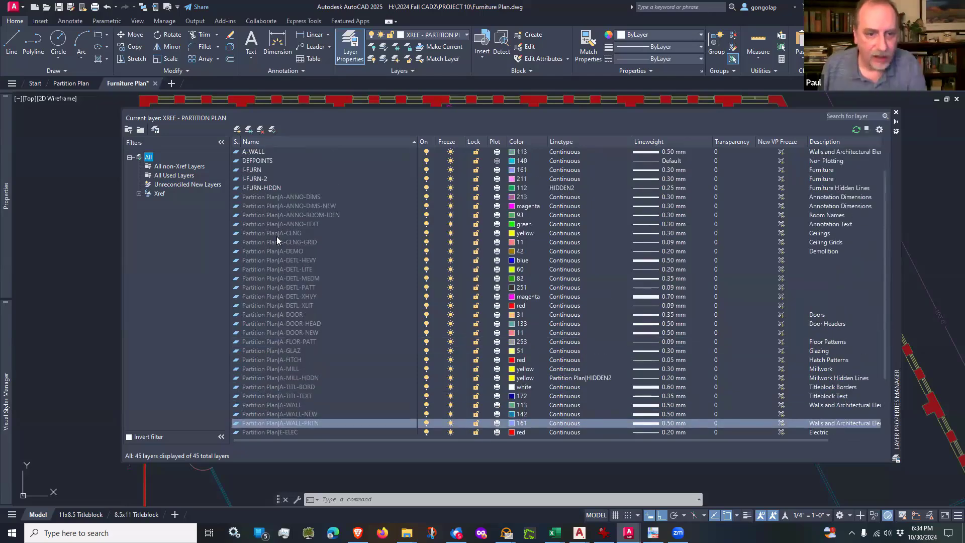
Step: Examine the Partition Plan-prefixed layers in the list, including A-ANNO-DIMS and A-CLNG-GRID
left_click(261, 197)
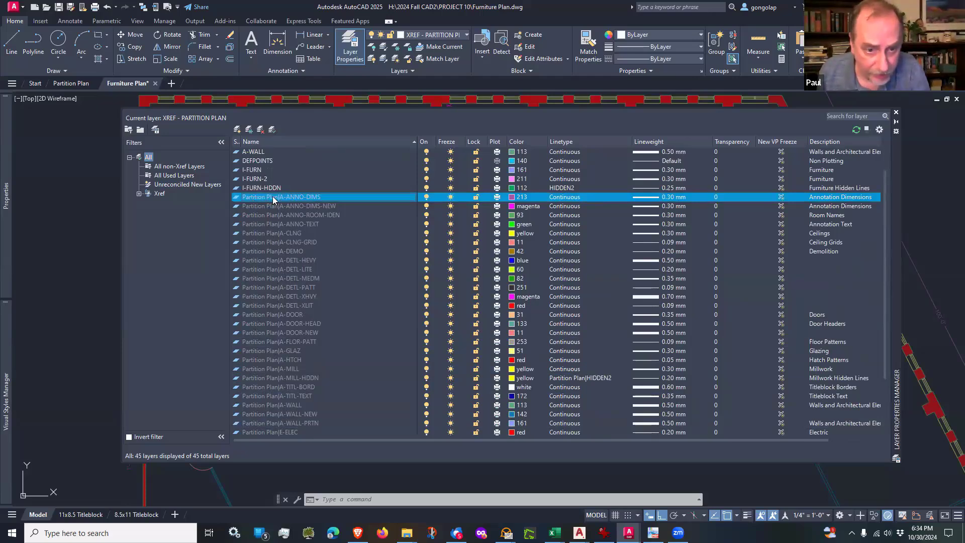
mouse_move(69, 85)
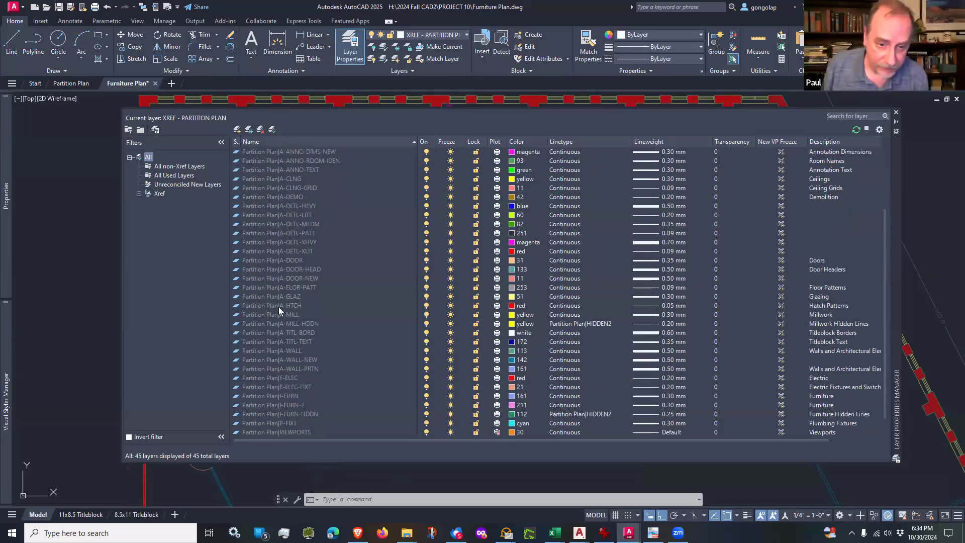
scroll(280, 310, "down", 1)
scroll(280, 310, "up", 2)
scroll(279, 310, "down", 1)
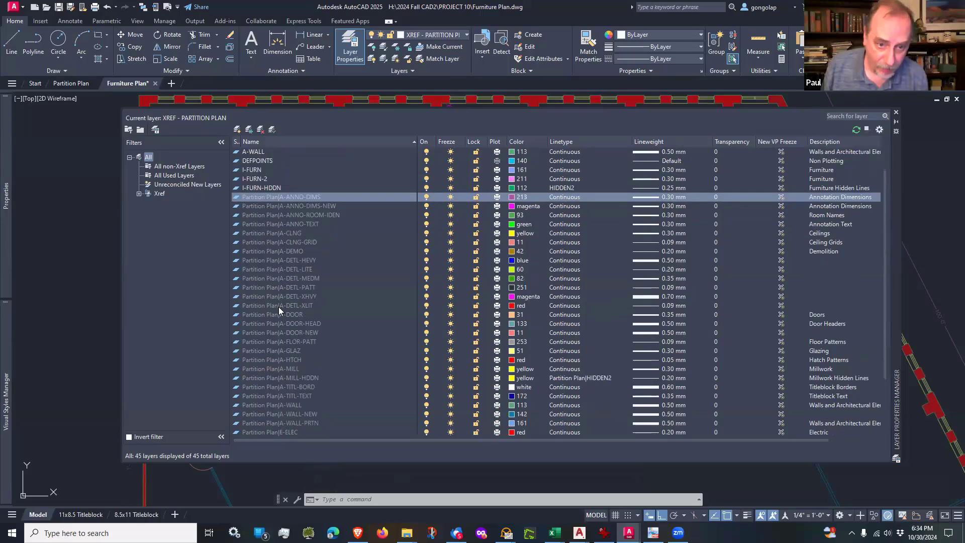
scroll(279, 306, "down", 1)
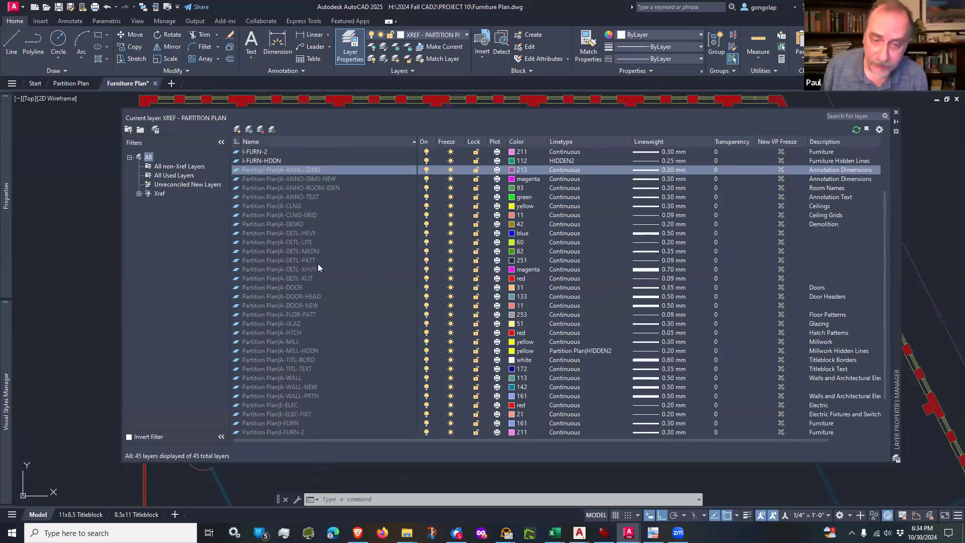
left_click(298, 215)
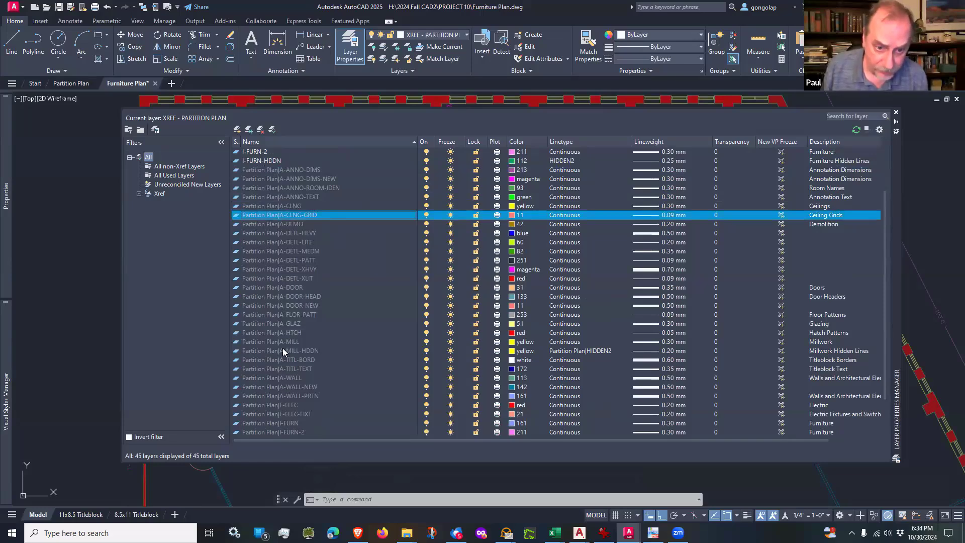
scroll(283, 350, "up", 1)
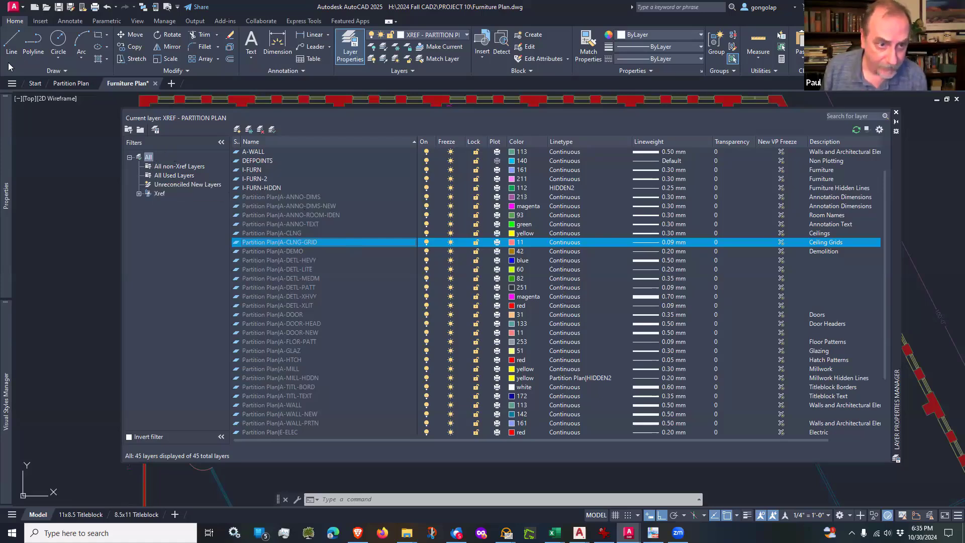
Step: Switch to the Partition Plan drawing, review its layer list and filter it to all used layers
left_click(65, 87)
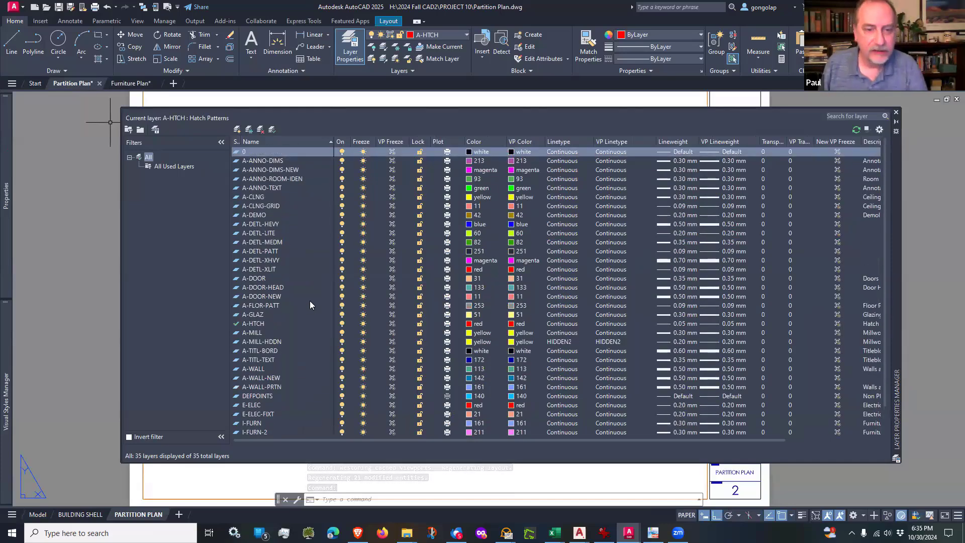
scroll(304, 266, "down", 2)
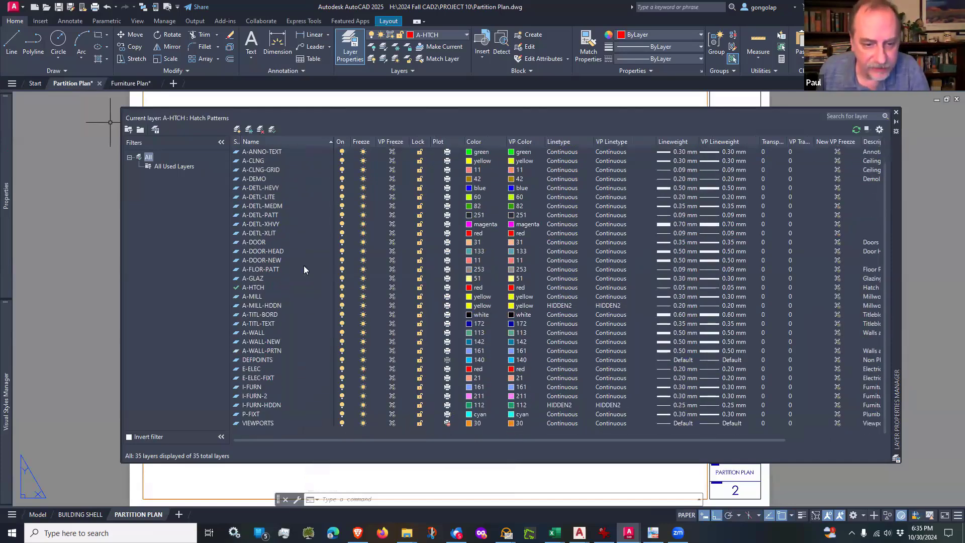
scroll(304, 265, "up", 2)
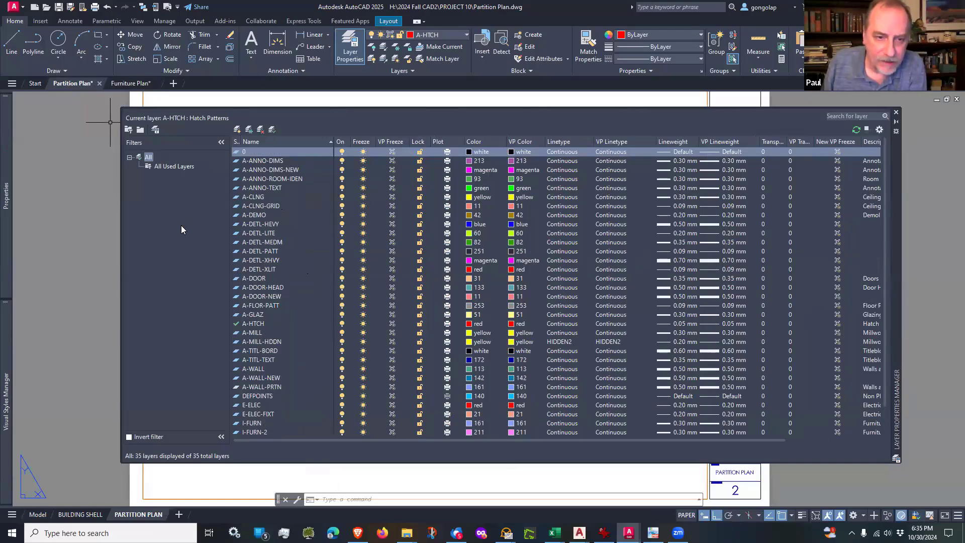
left_click(165, 167)
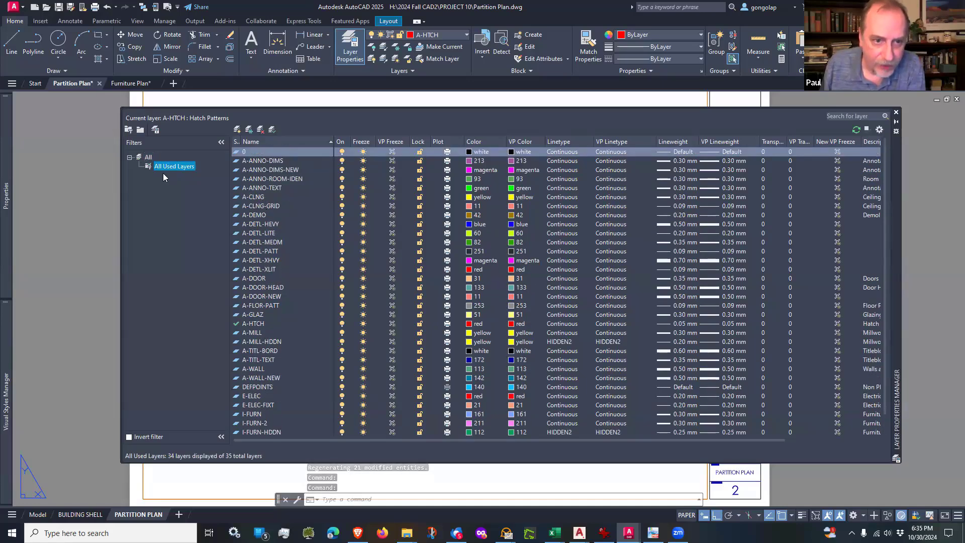
Step: Return to the Furniture Plan drawing, view its unreconciled new layers and close the Layer Properties Manager
left_click(139, 81)
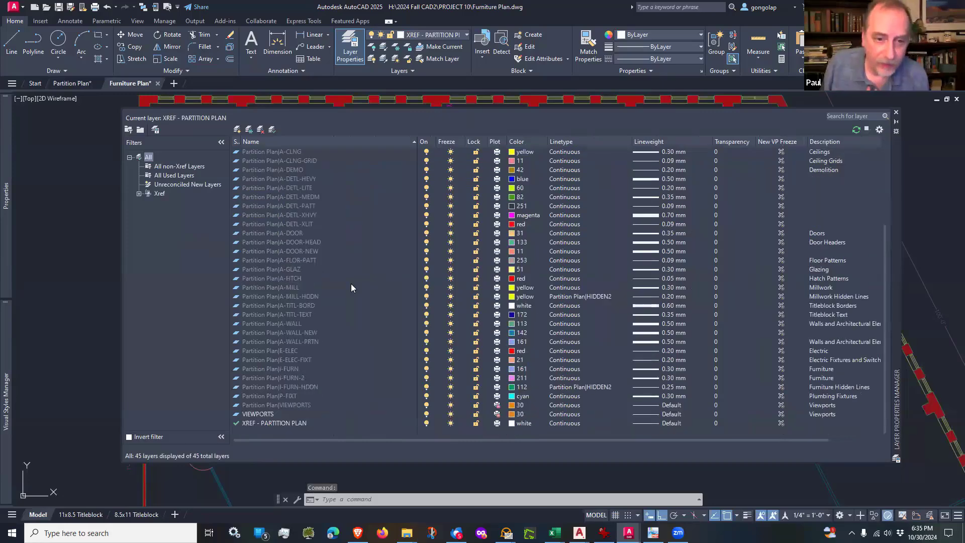
left_click(172, 184)
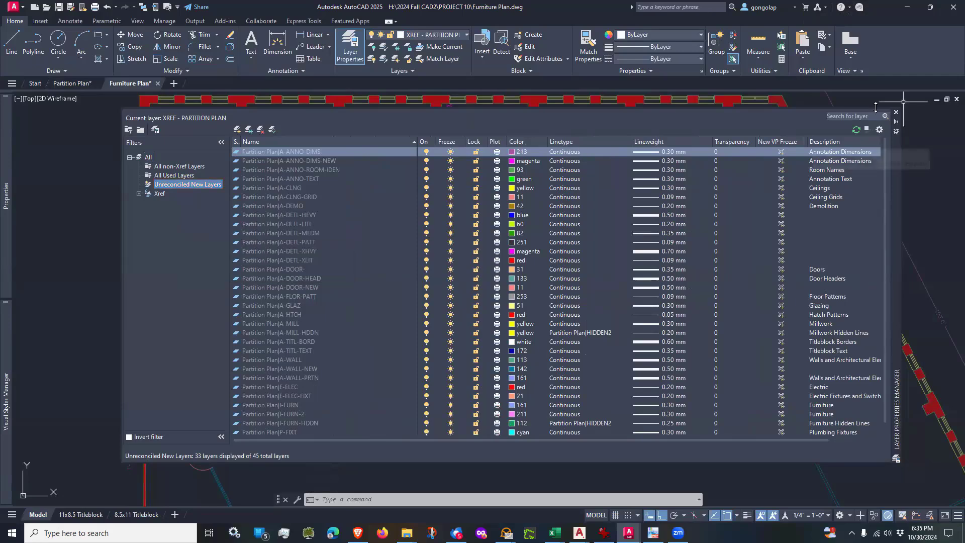
left_click(896, 112)
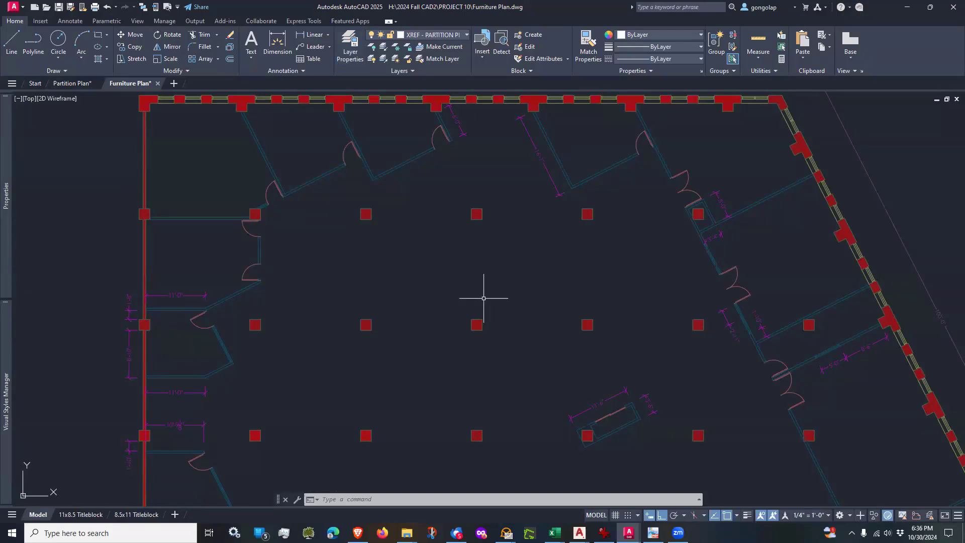
Step: Detach the Partition Plan external reference from the Furniture Plan drawing and close the External References palette
type("x")
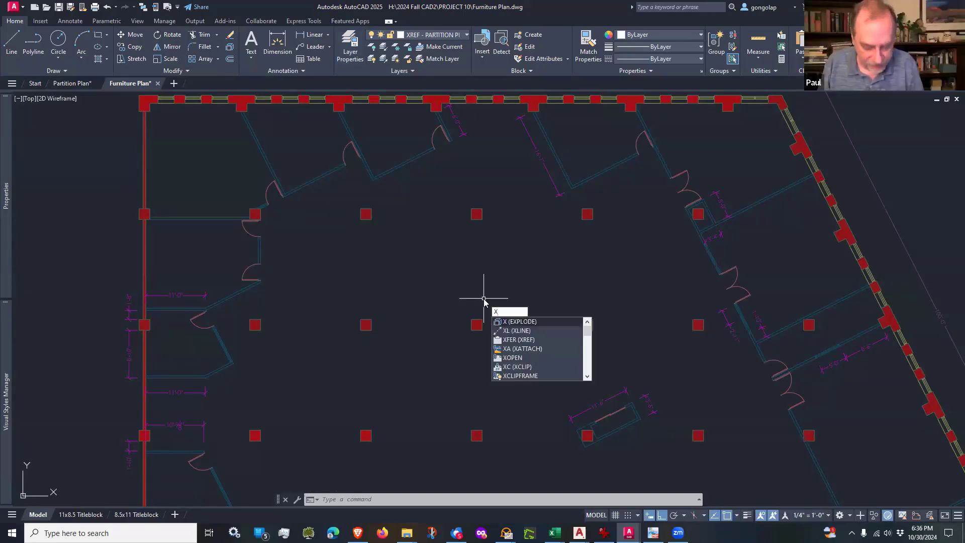
type("red")
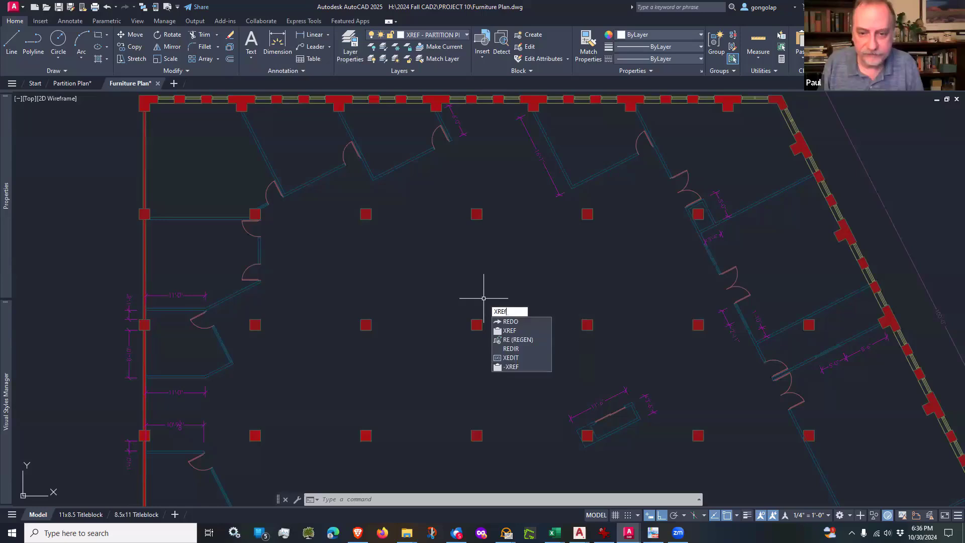
key("Return")
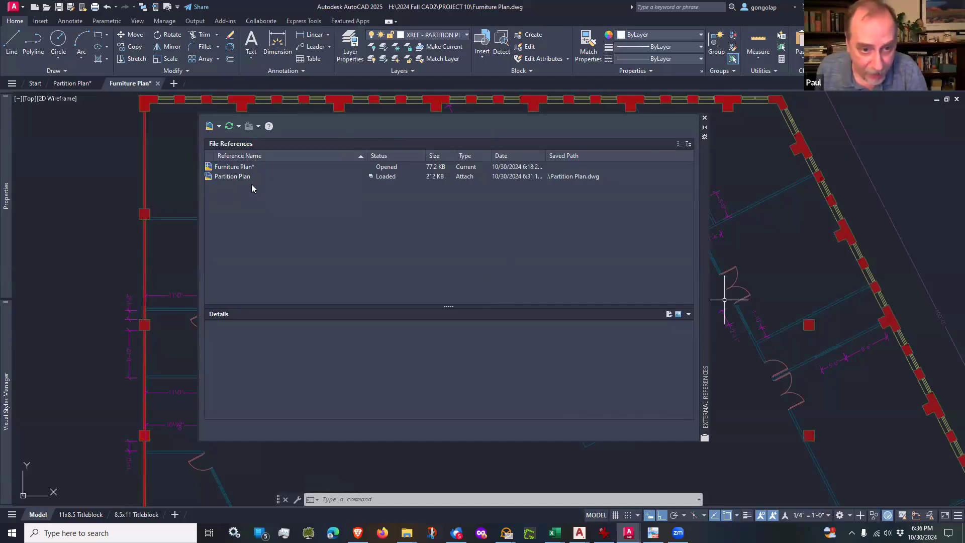
left_click(226, 177)
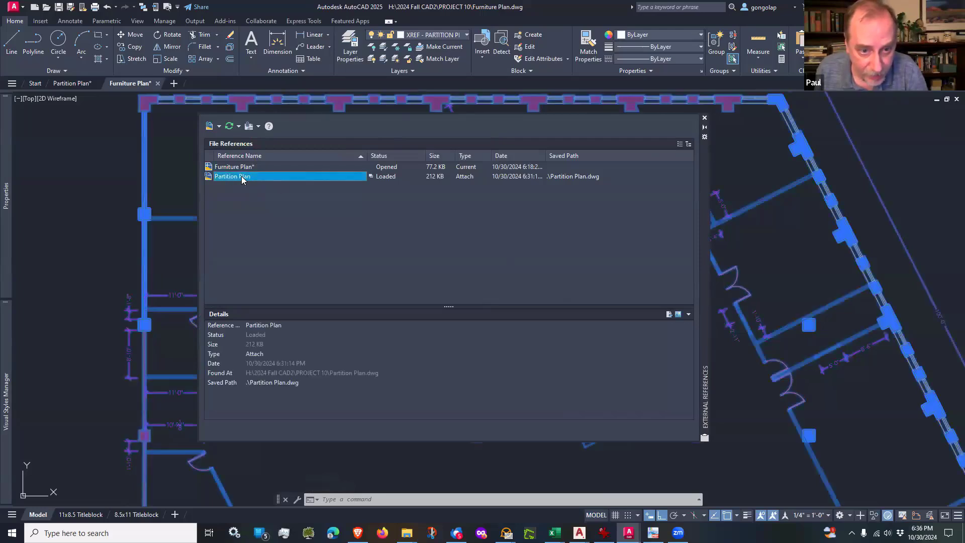
left_click(243, 167)
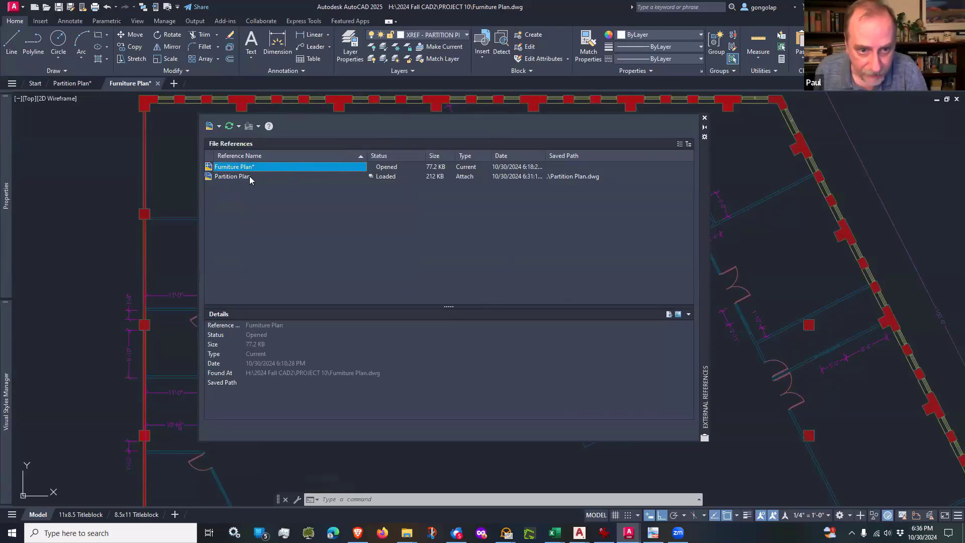
left_click(249, 177)
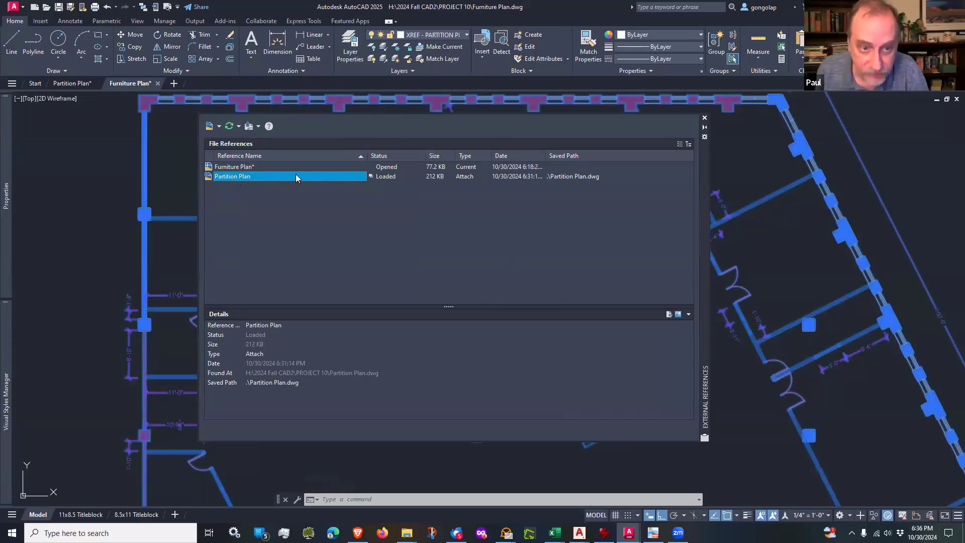
right_click(255, 177)
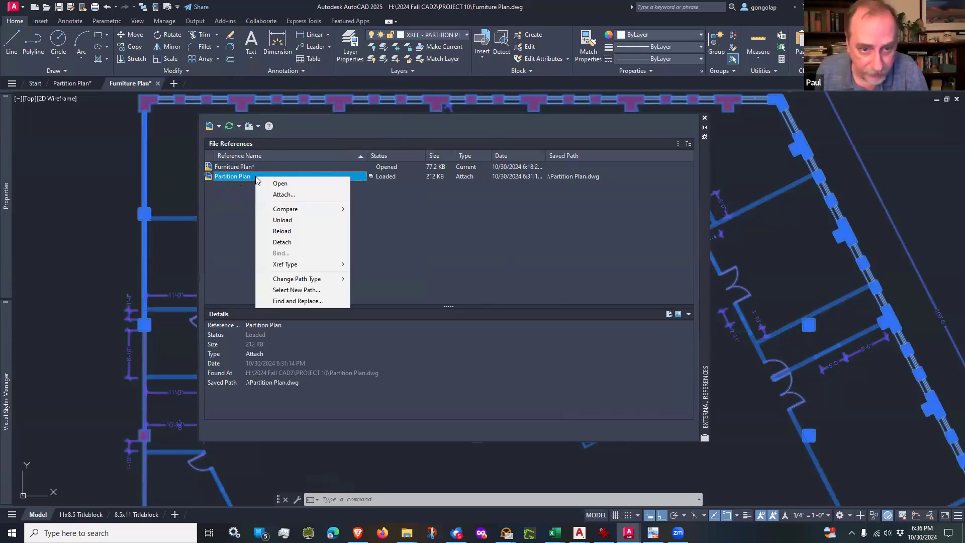
left_click(292, 243)
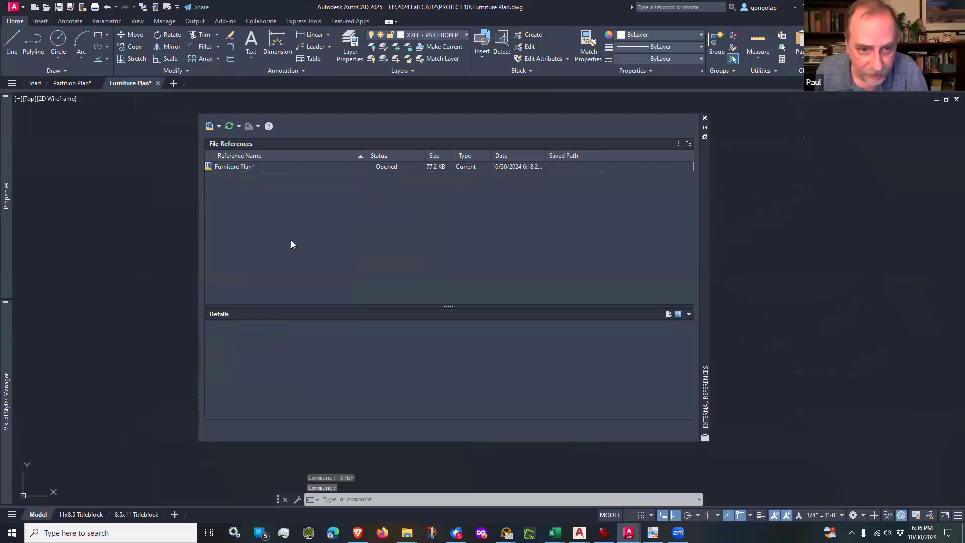
left_click(704, 118)
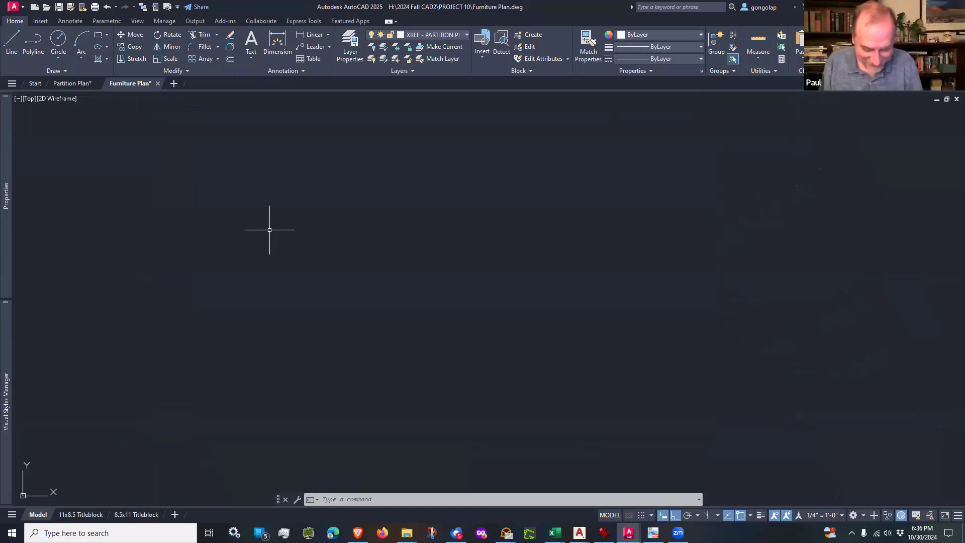
Step: Attach Partition Plan.dwg as an Attachment-type external reference with a relative path, scale 1.00, rotation 0 and insertion point 0,0,0
type("attach")
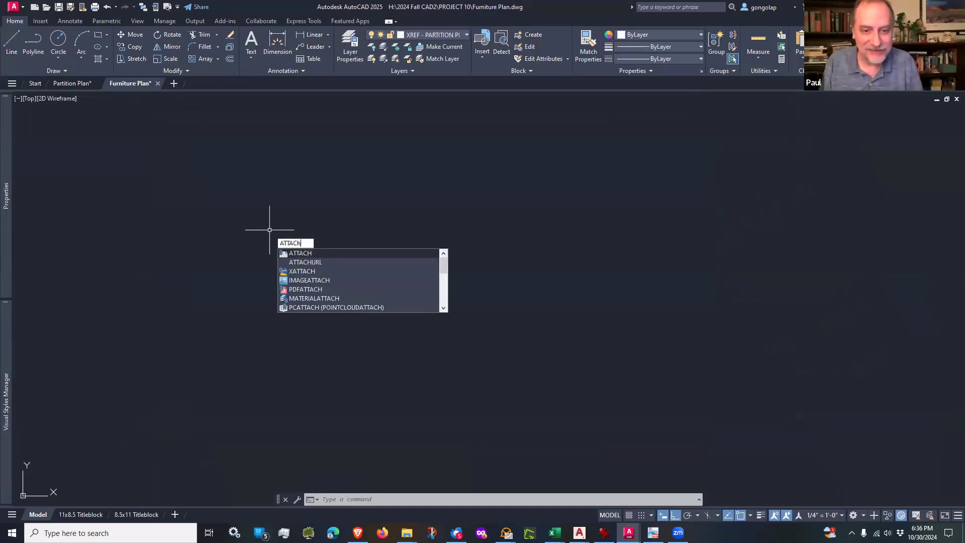
key("Return")
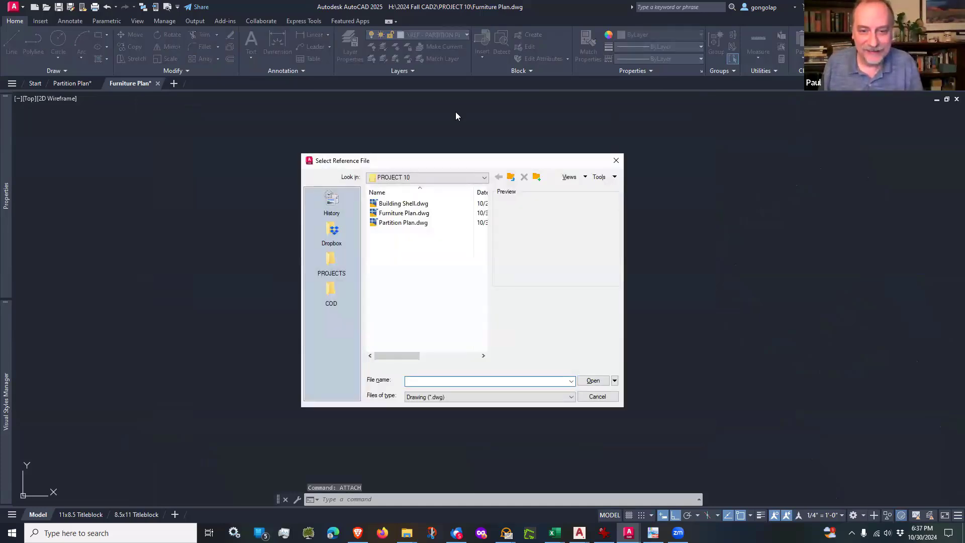
left_click(389, 226)
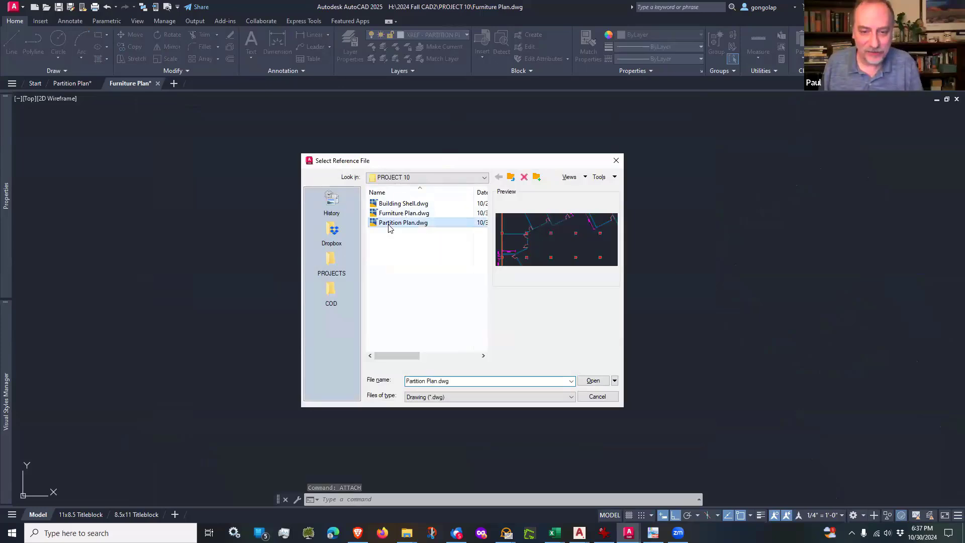
left_click(601, 383)
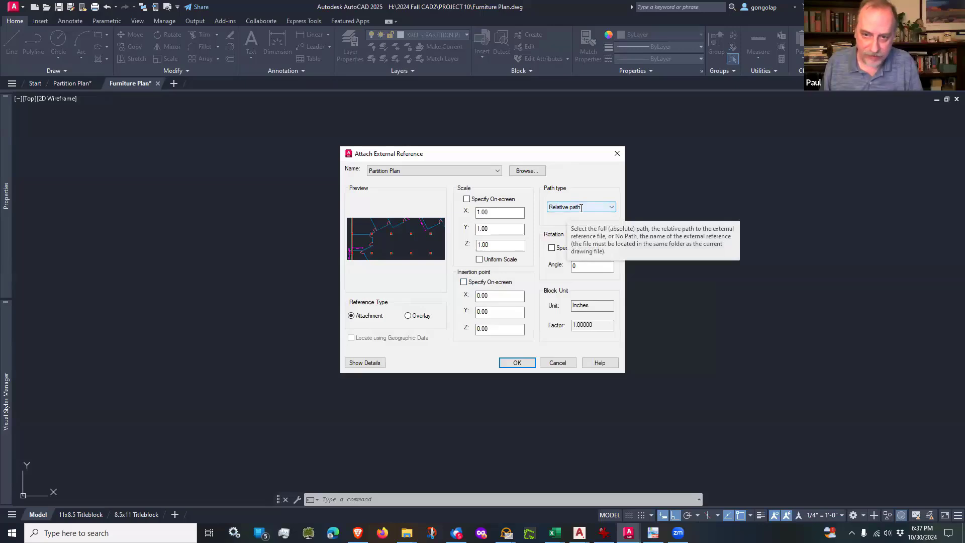
left_click(516, 362)
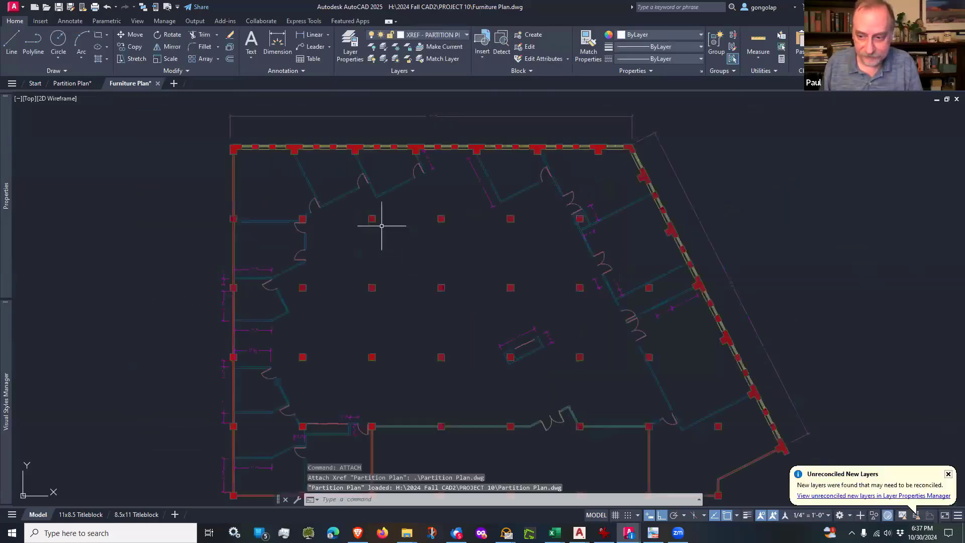
Step: List the unreconciled new layers and reconcile all Partition Plan layers from A-ANNO-DIMS through VIEWPORTS
middle_click_drag(500, 286, 491, 229)
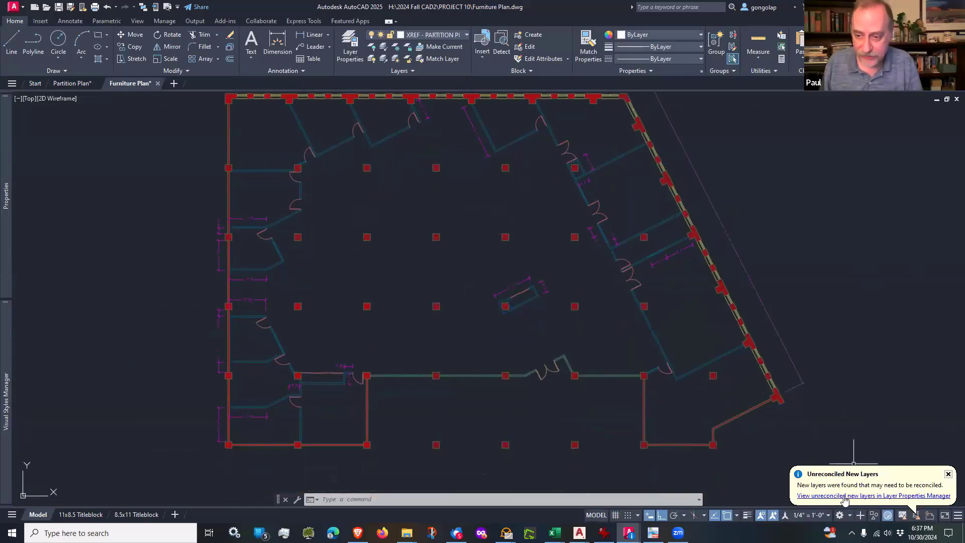
left_click(845, 498)
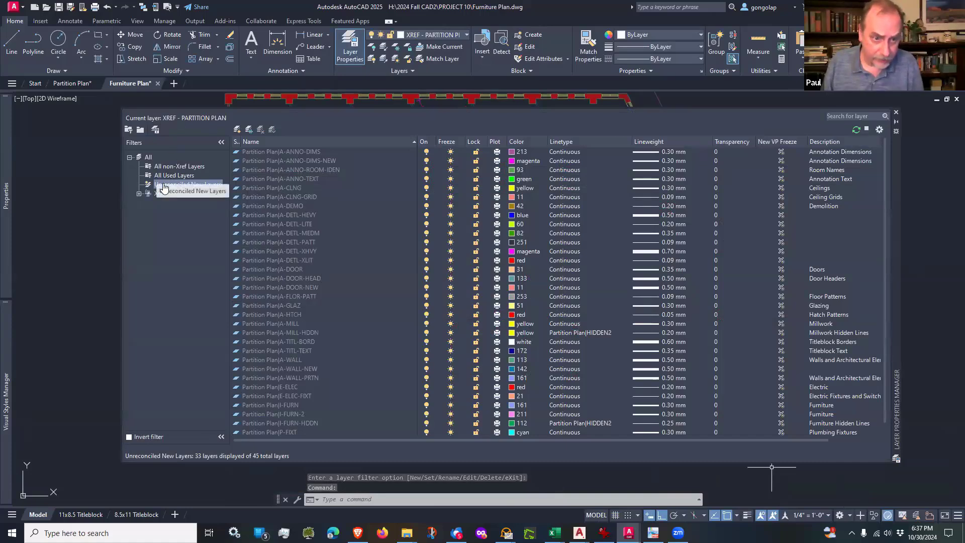
left_click(189, 185)
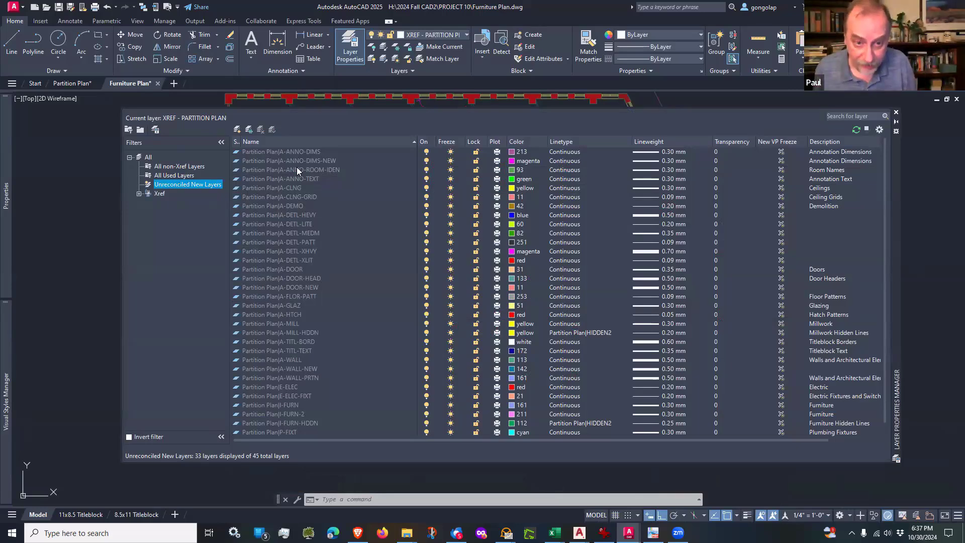
left_click(301, 151)
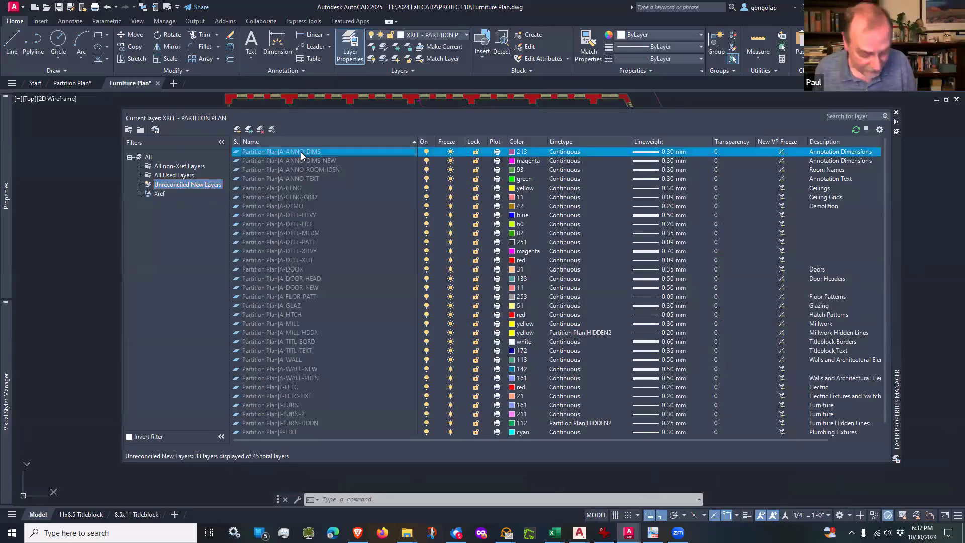
scroll(300, 152, "down", 1)
scroll(301, 152, "up", 1)
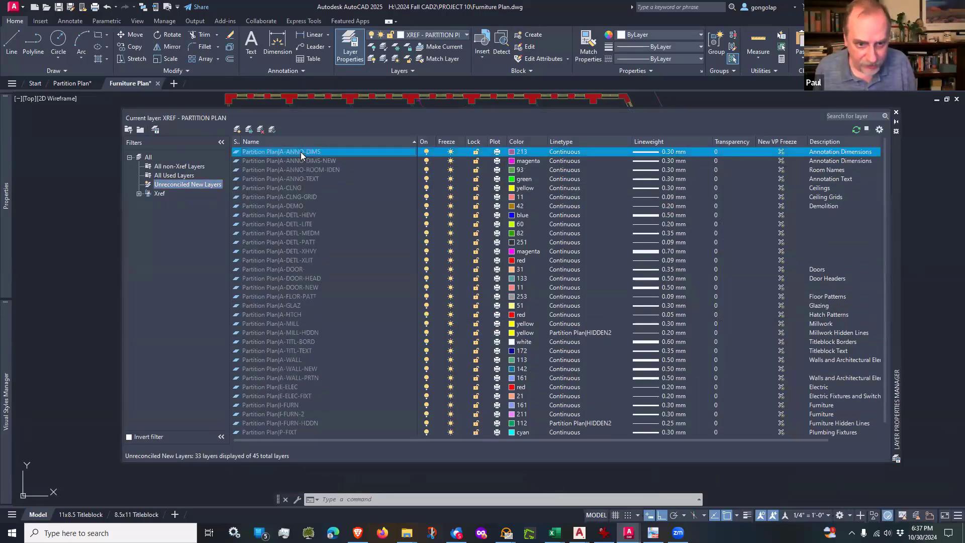
scroll(300, 152, "down", 1)
scroll(303, 301, "up", 1)
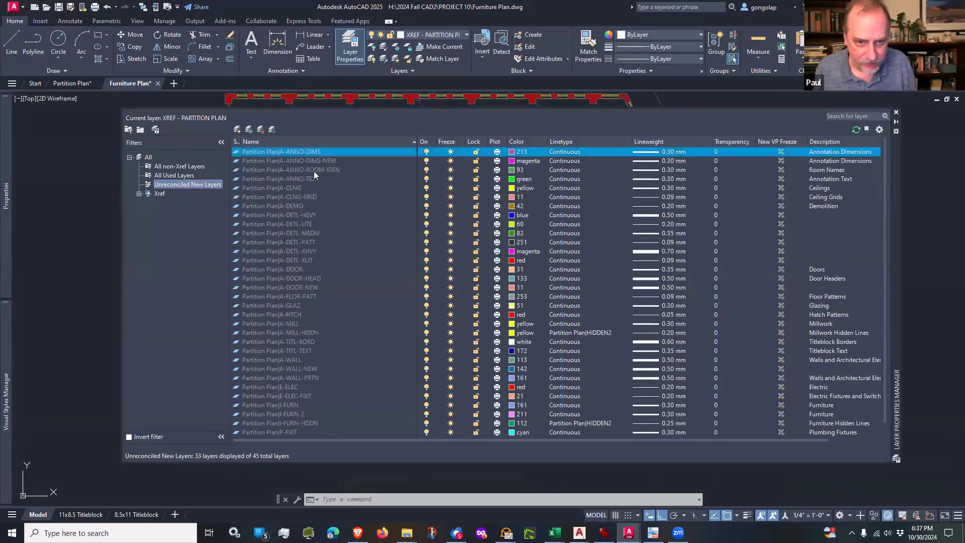
scroll(377, 310, "down", 1)
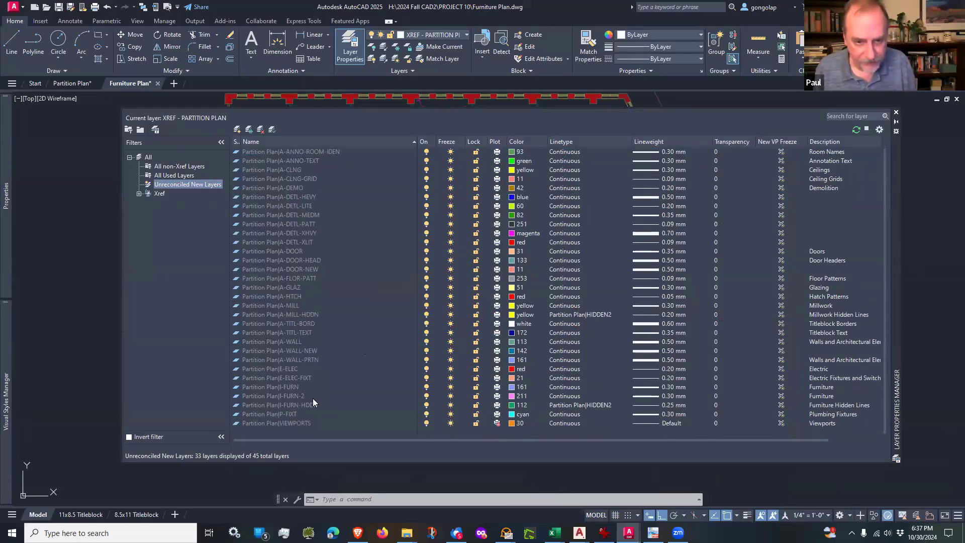
left_click(302, 420, "shift")
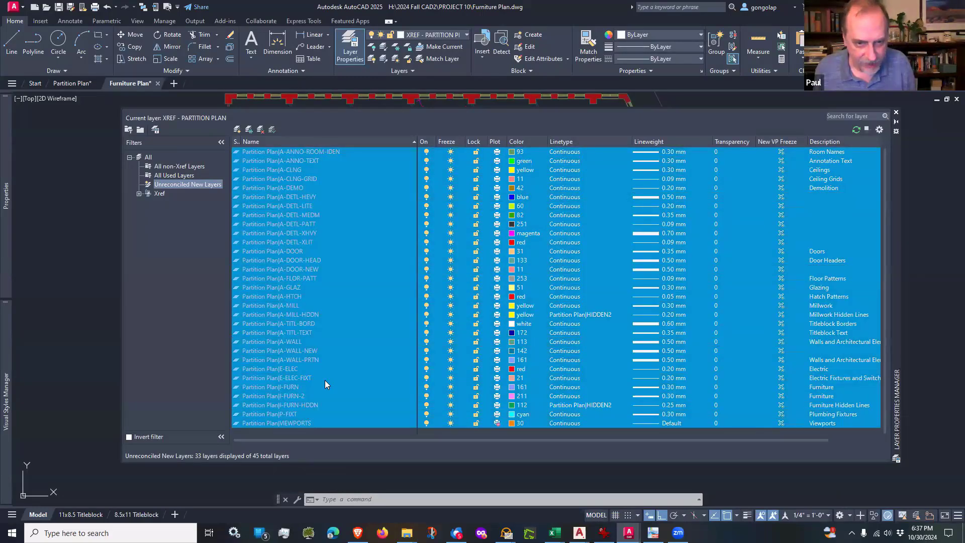
scroll(325, 380, "up", 1)
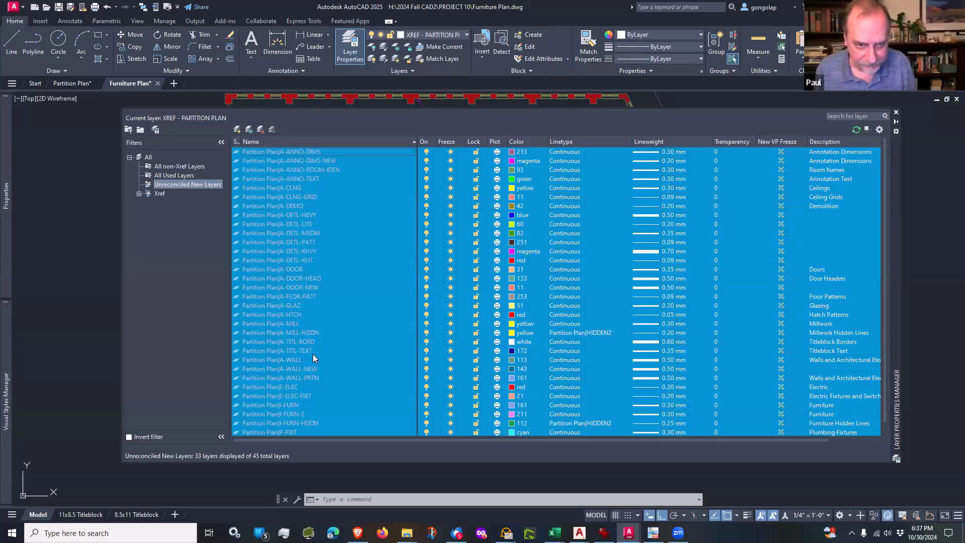
right_click(288, 207)
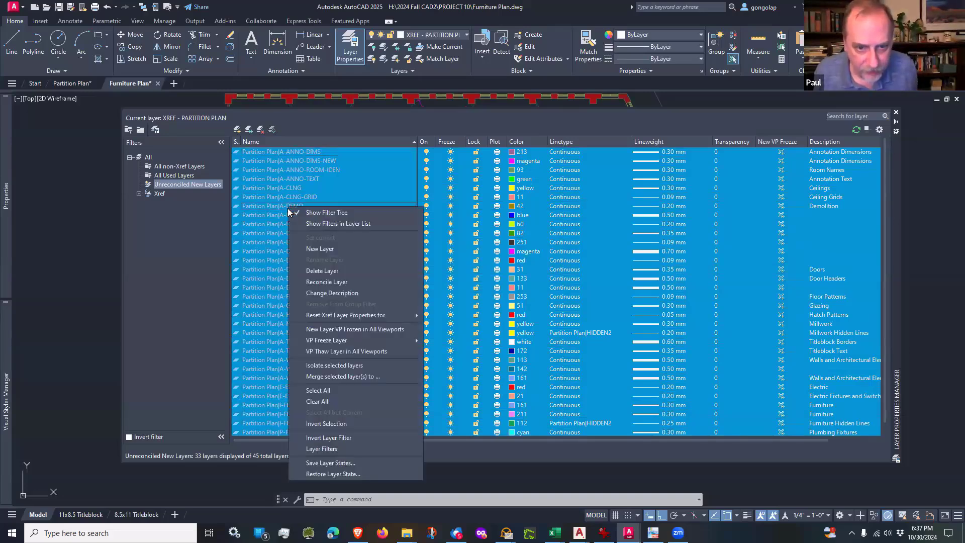
left_click(325, 282)
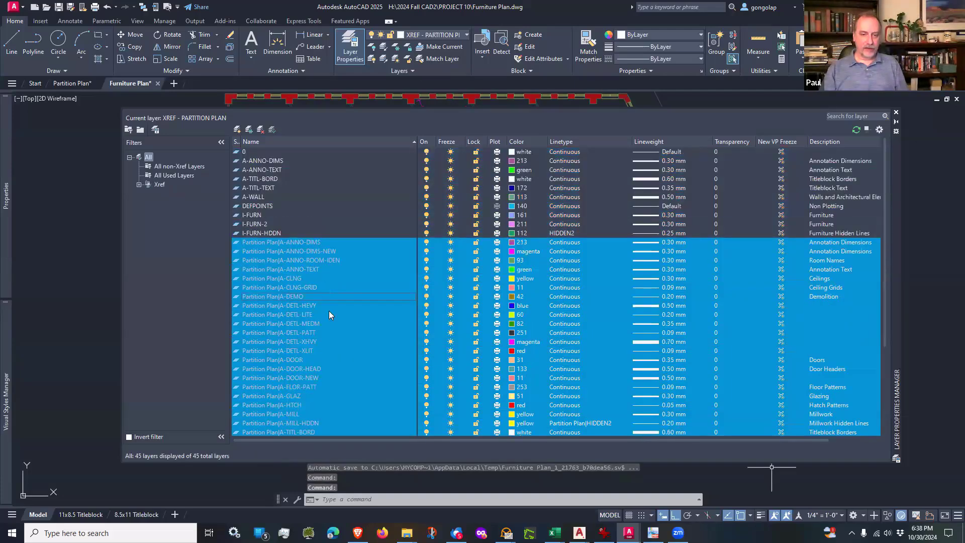
Step: Clear the multiple layer selection and review the full layer list in the Layer Properties Manager
left_click(202, 323)
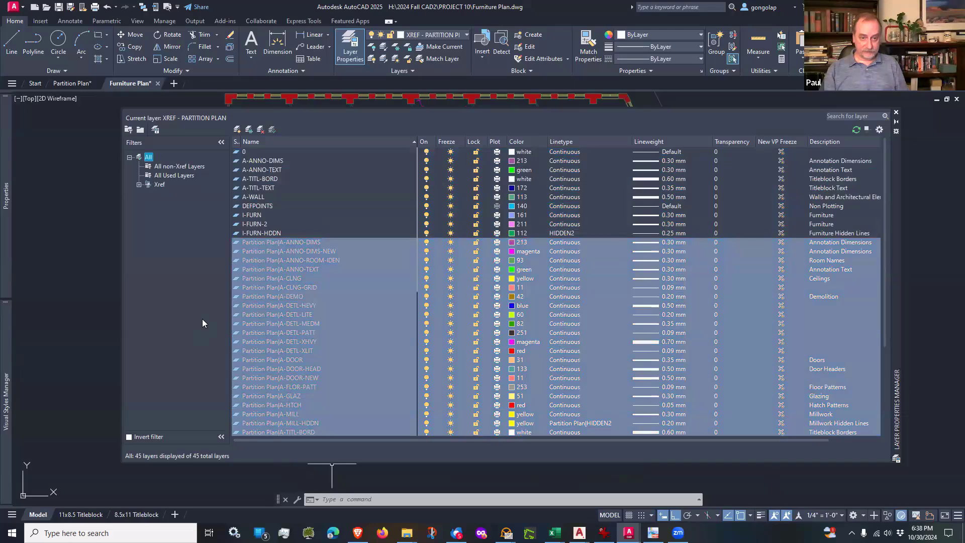
left_click(344, 288)
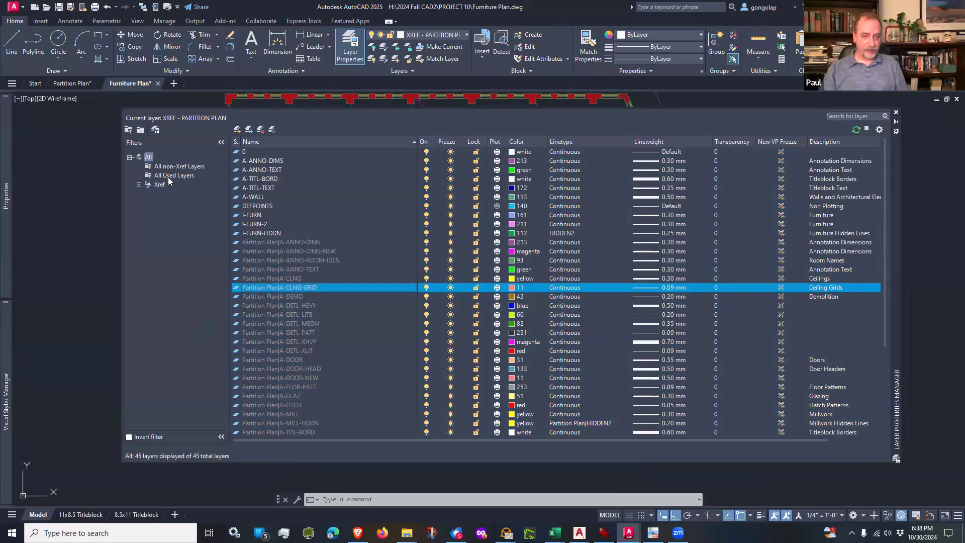
left_click(148, 158)
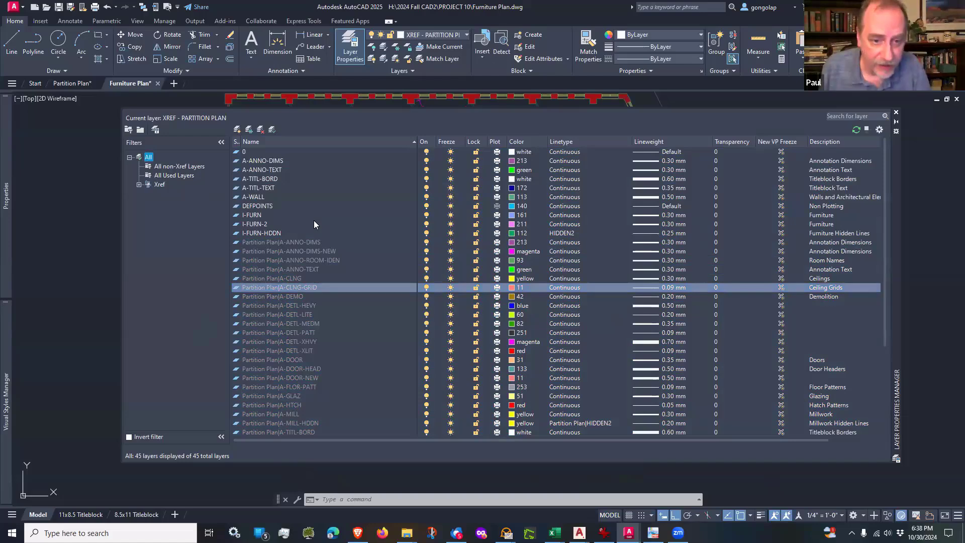
scroll(314, 220, "down", 5)
scroll(316, 211, "up", 5)
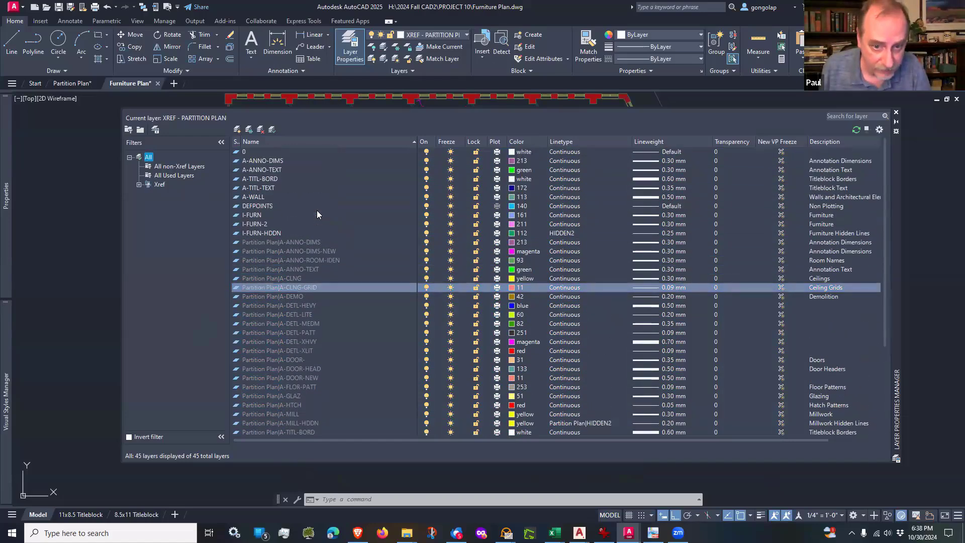
Step: Review the layer list under the All non-Xref Layers, All Used Layers and Partition Plan Xref filters
left_click(187, 166)
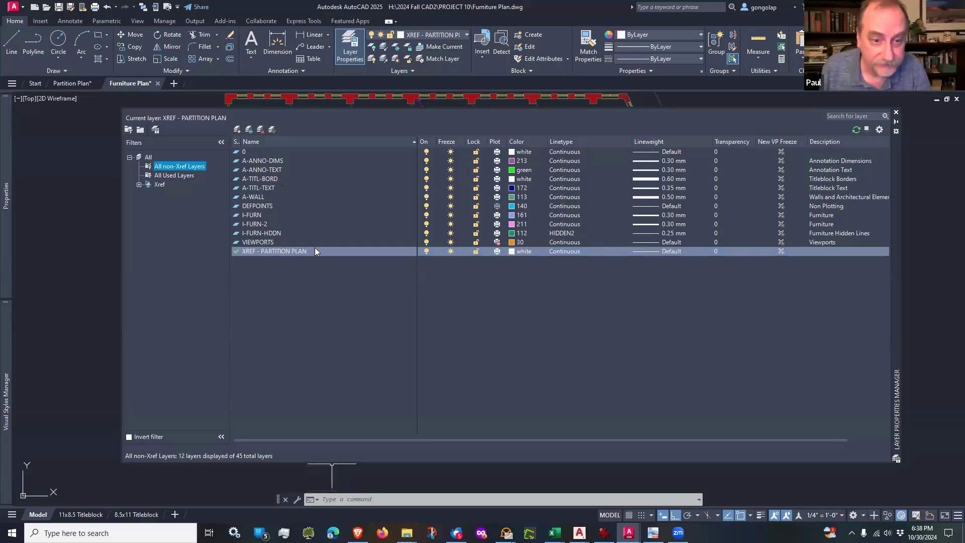
left_click(173, 175)
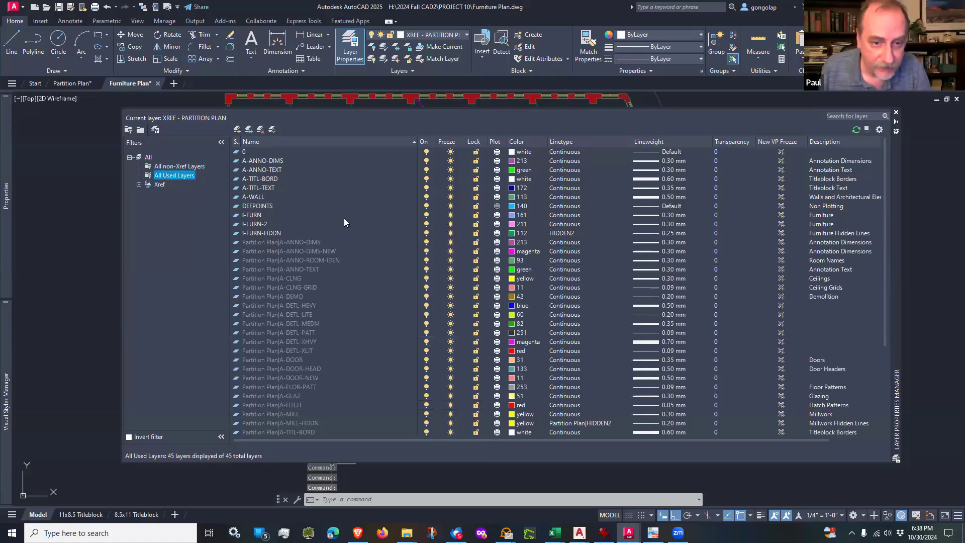
scroll(344, 218, "down", 5)
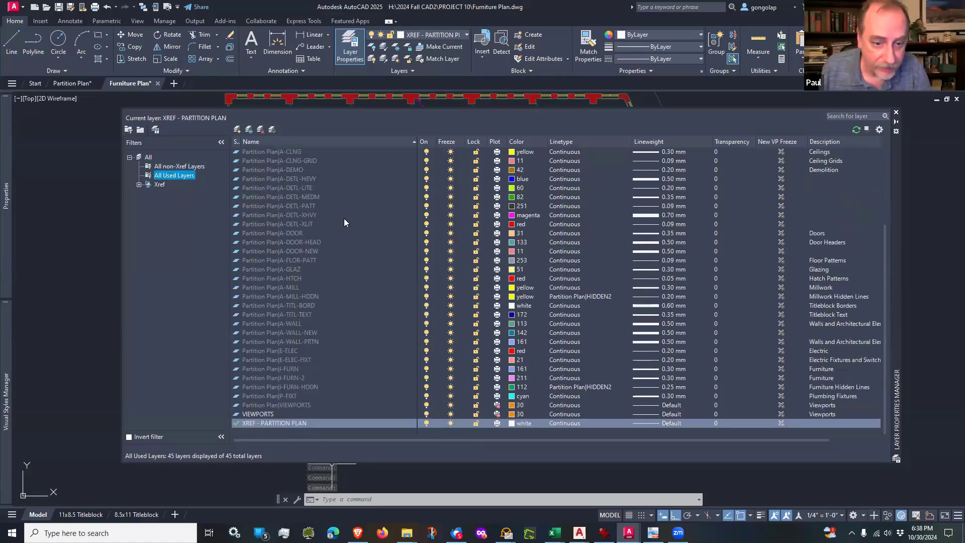
scroll(314, 203, "up", 5)
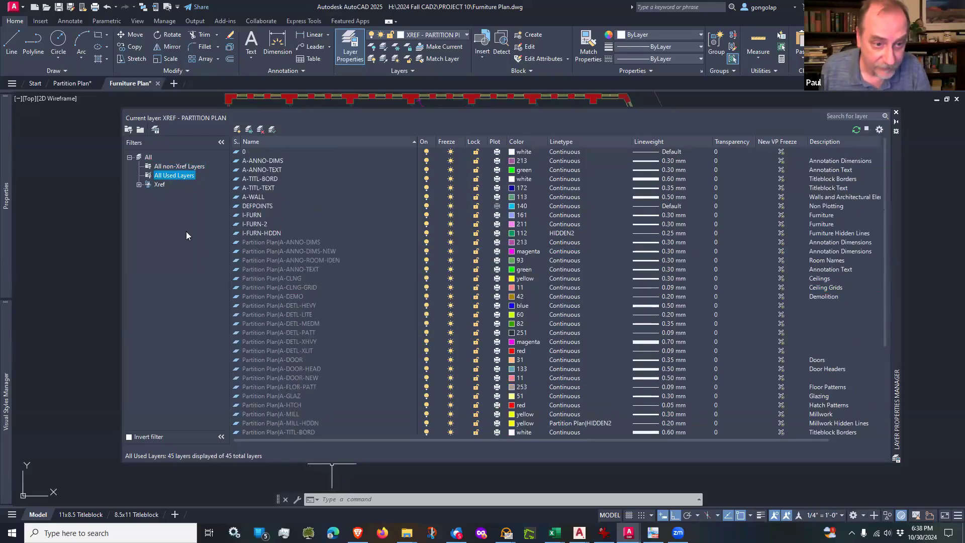
left_click(139, 185)
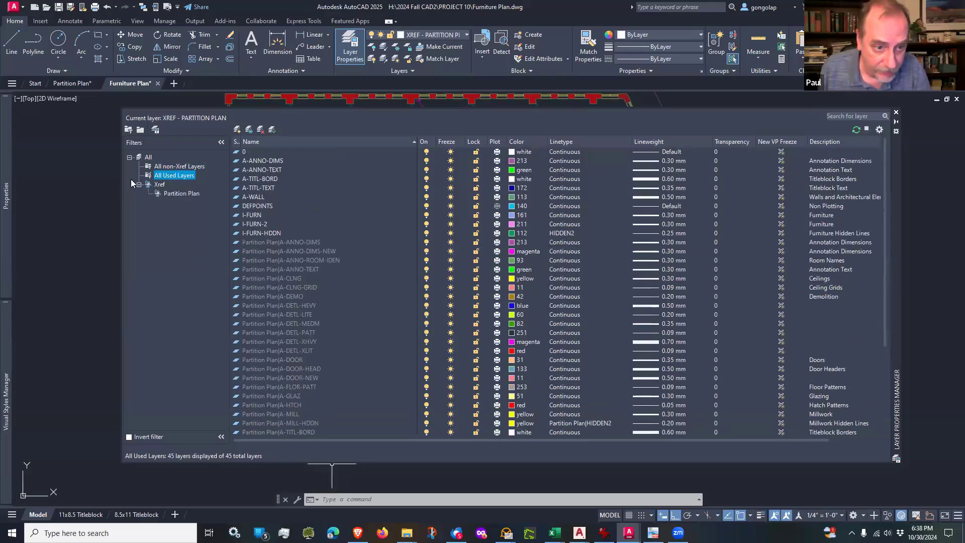
left_click(175, 196)
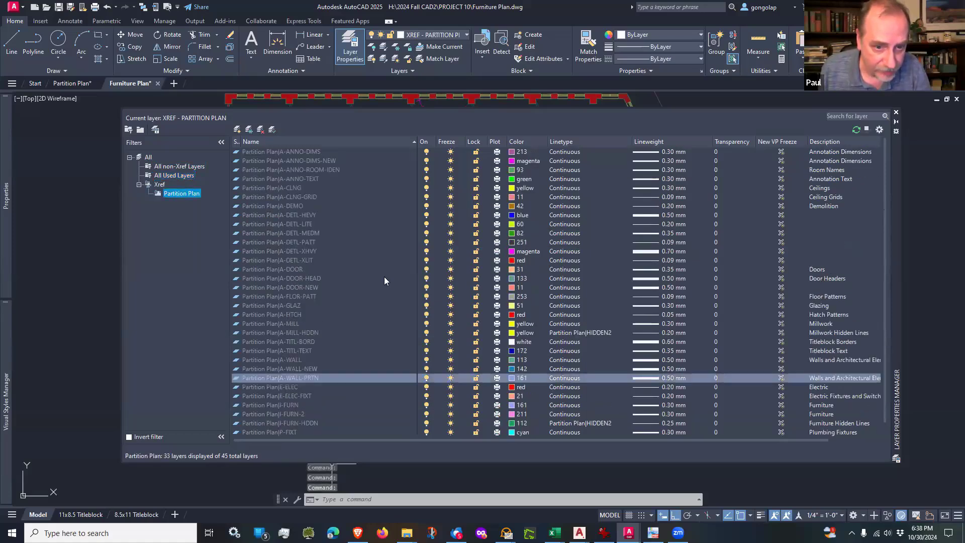
Step: Override the Partition Plan|A-WALL-NEW xref layer's colour with index colour 10, close the Layer Properties Manager and inspect the partition walls
scroll(302, 201, "down", 1)
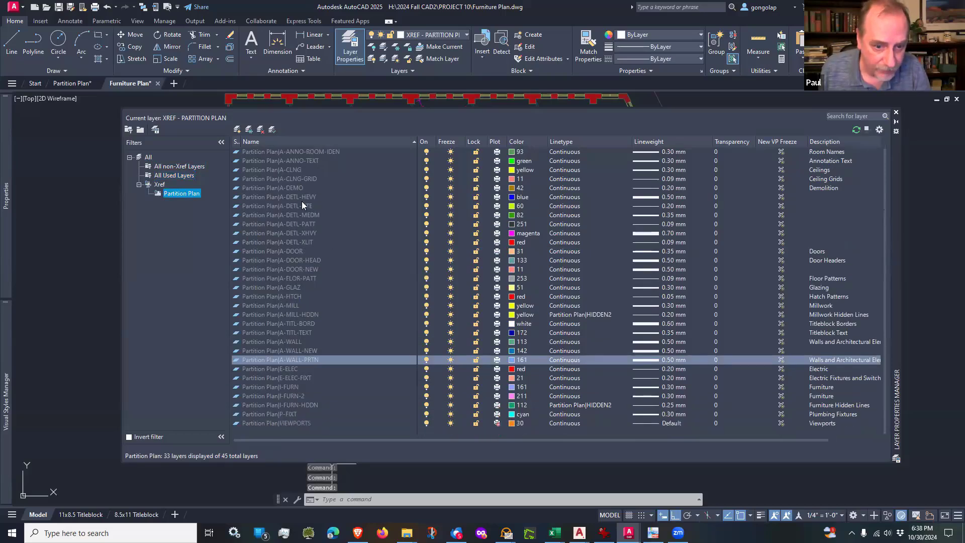
scroll(301, 201, "up", 1)
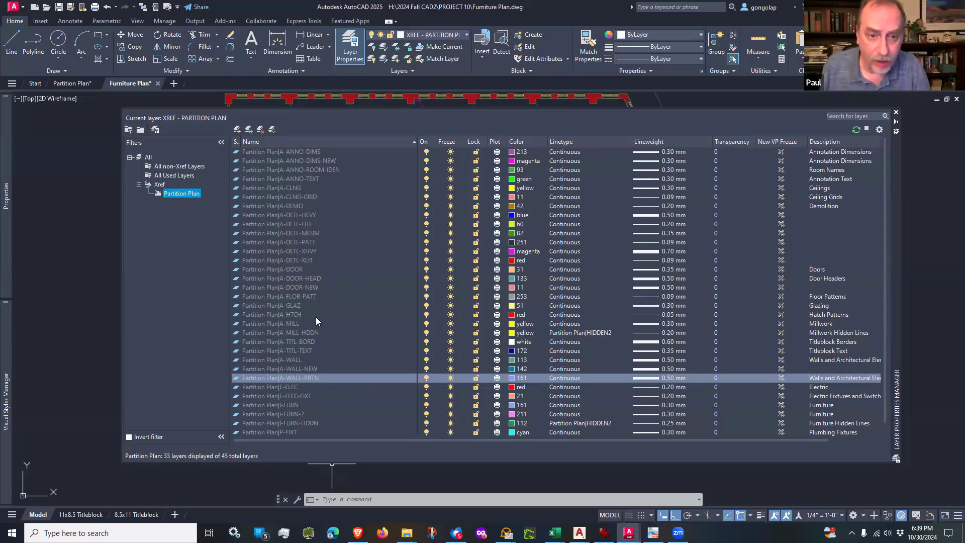
scroll(316, 320, "down", 1)
scroll(294, 271, "up", 1)
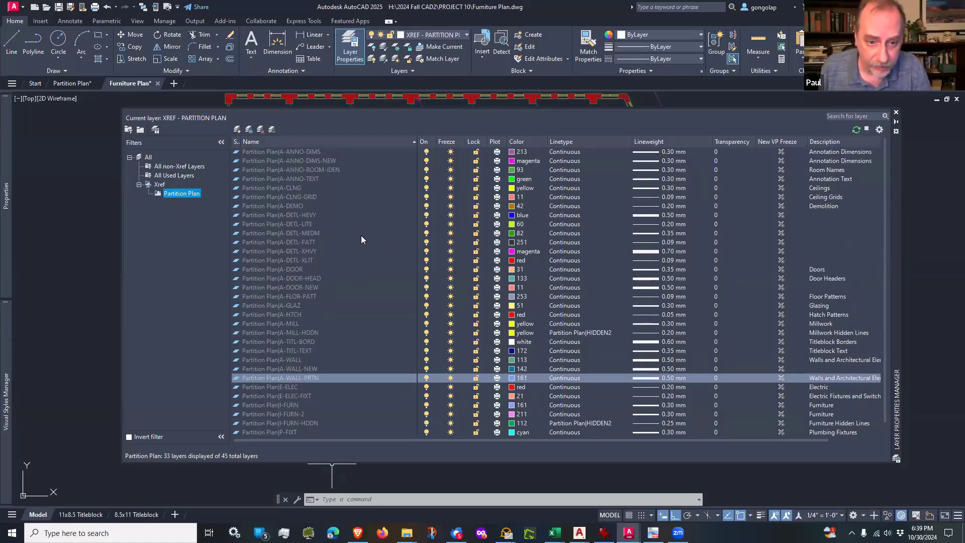
left_click(286, 369)
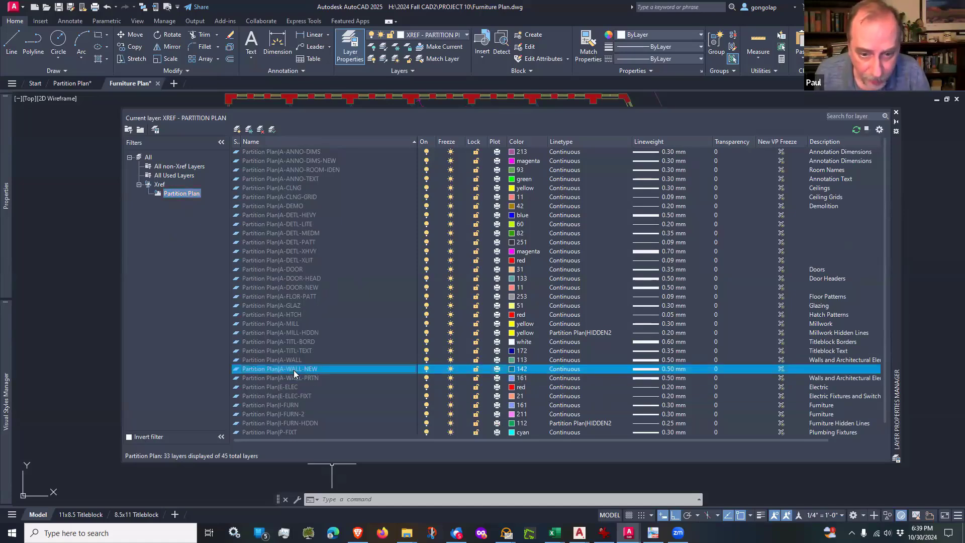
left_click(513, 370)
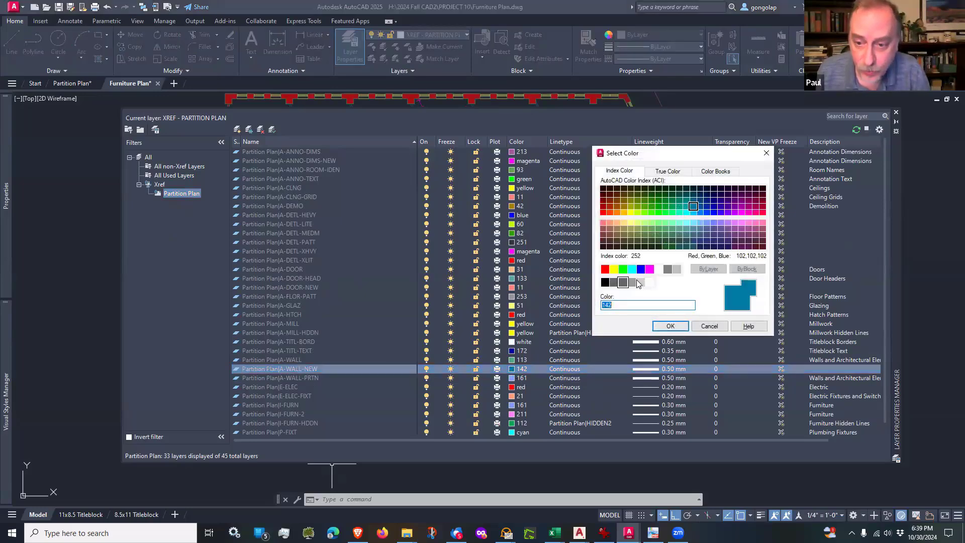
left_click(603, 212)
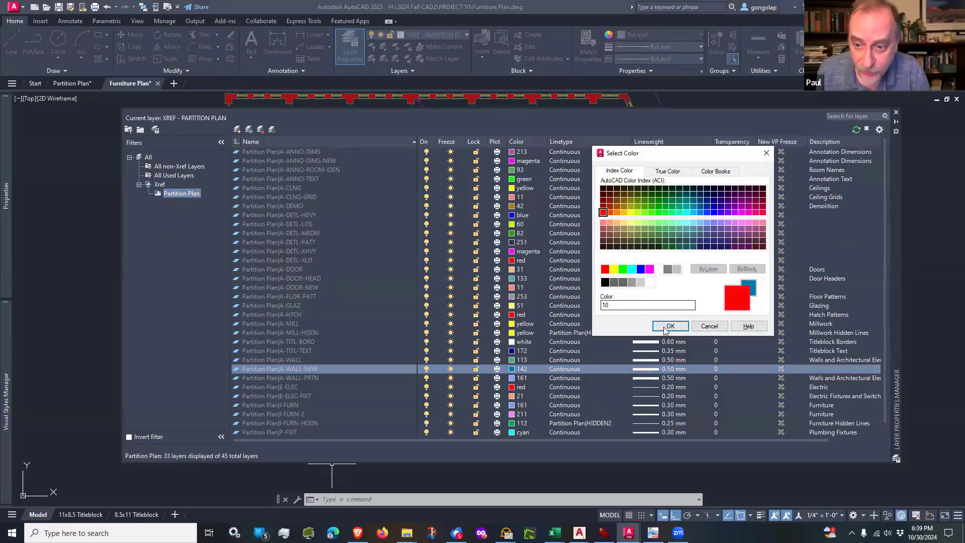
left_click(669, 326)
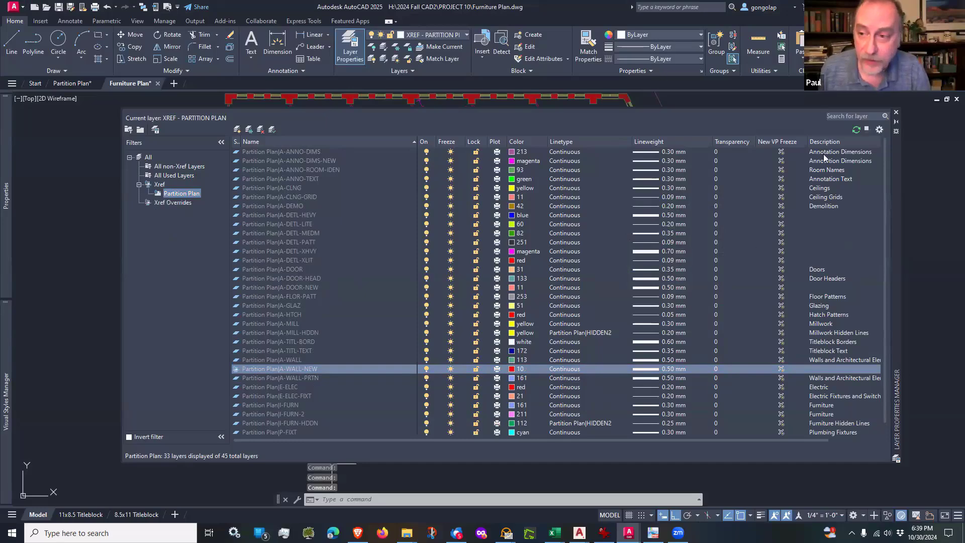
left_click(896, 114)
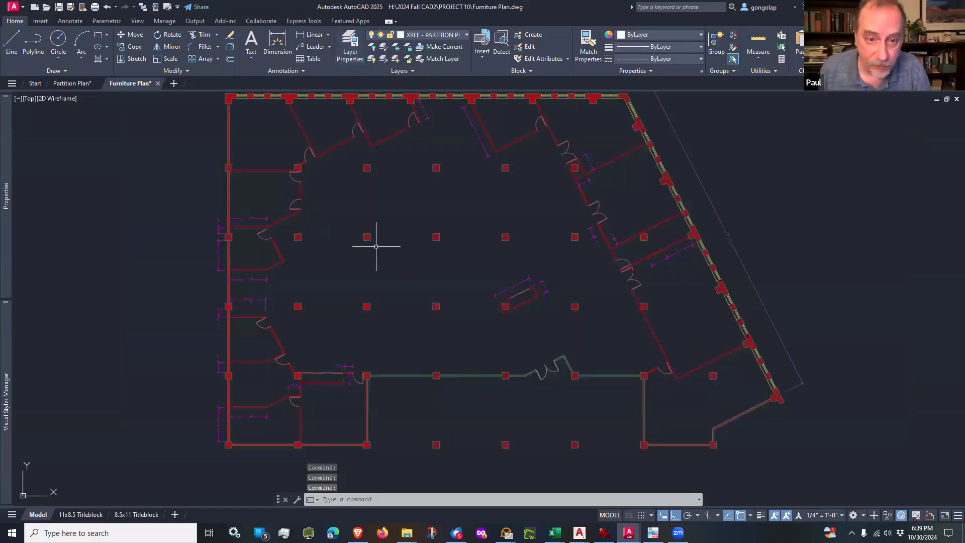
scroll(276, 220, "up", 6)
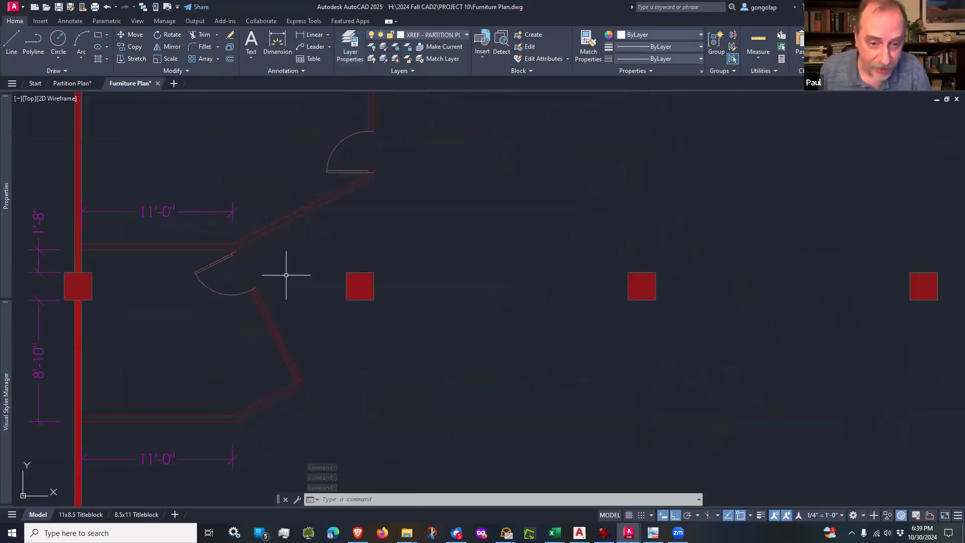
scroll(286, 275, "down", 6)
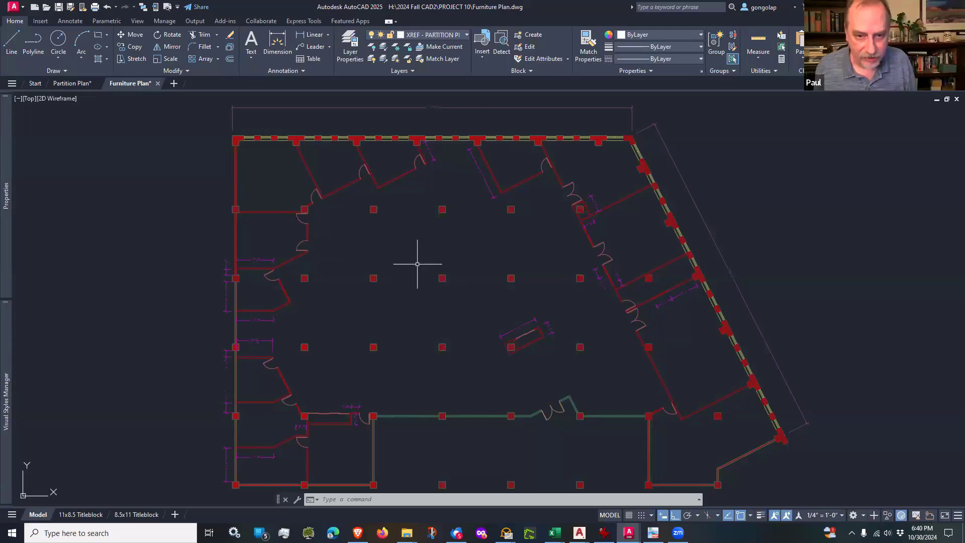
Step: Undo the A-WALL-NEW colour override and check the partition walls across the plan
key("ctrl+z")
key("ctrl+z")
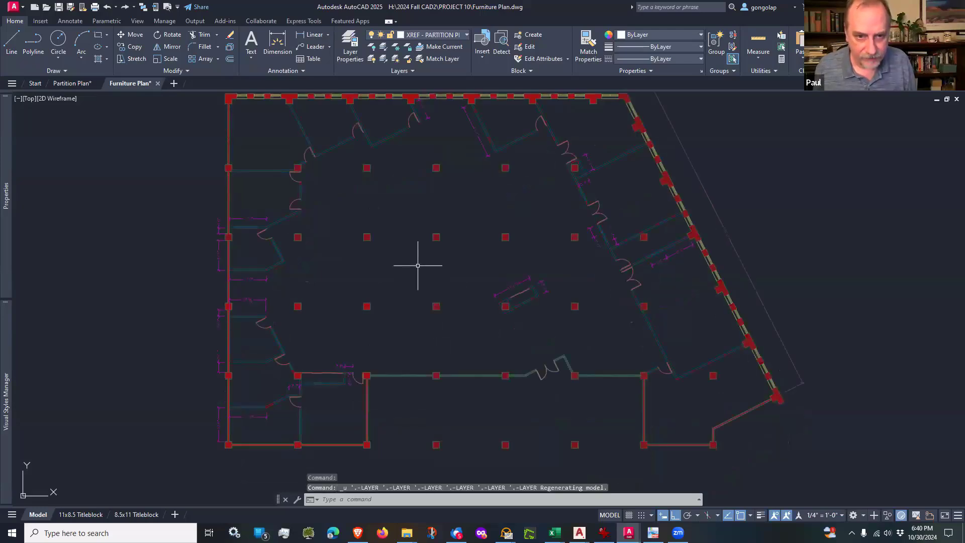
scroll(287, 181, "up", 2)
scroll(287, 182, "up", 4)
scroll(295, 275, "down", 6)
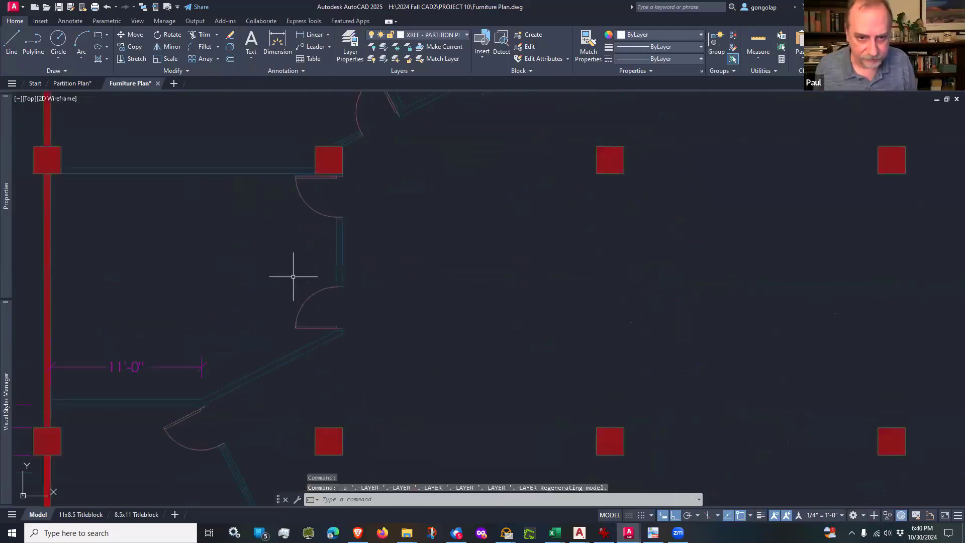
middle_click_drag(405, 325, 402, 300)
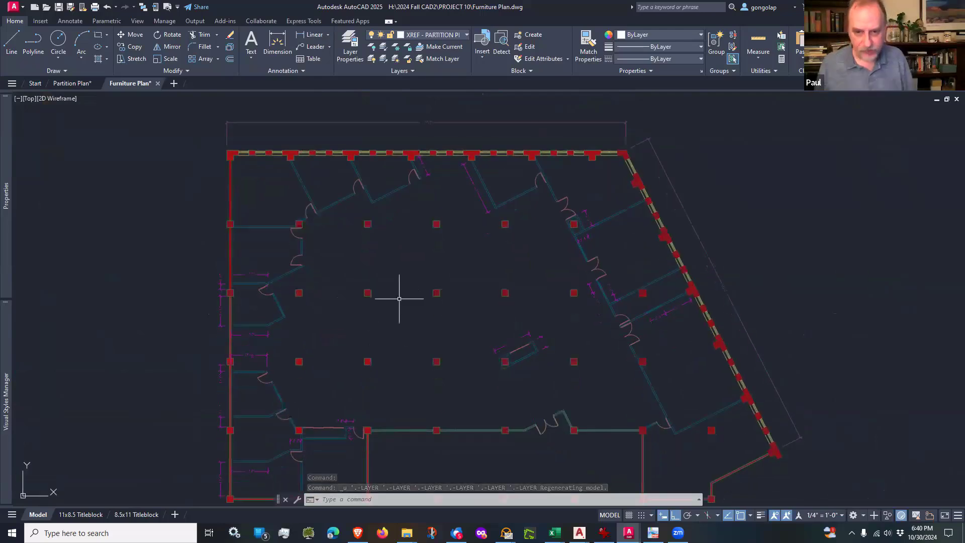
scroll(408, 326, "down", 2)
scroll(407, 326, "up", 2)
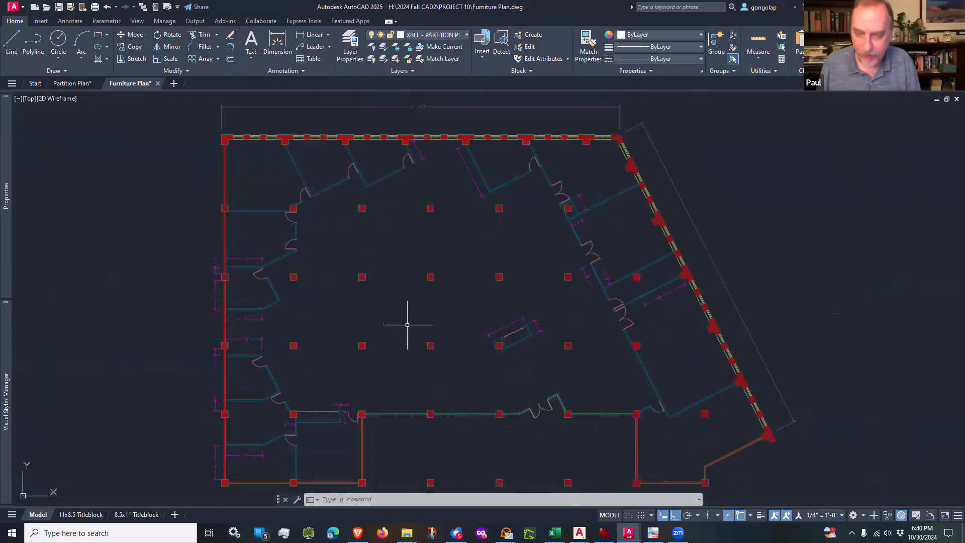
Step: Open the Blocks palette and load OFFICE_FURN.dwg from the FURNITURE folder of CAD BLOCKS 20240815 as the block library
type("i")
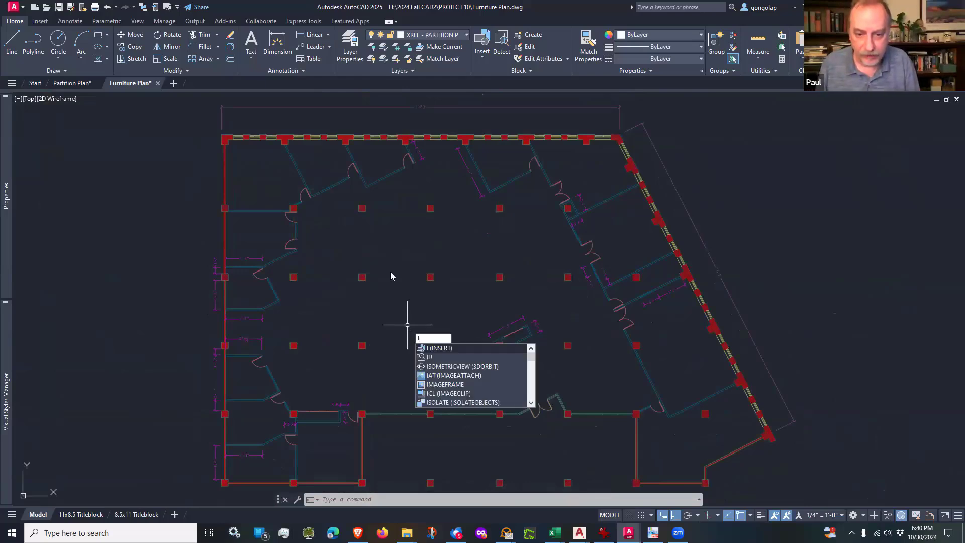
key("Return")
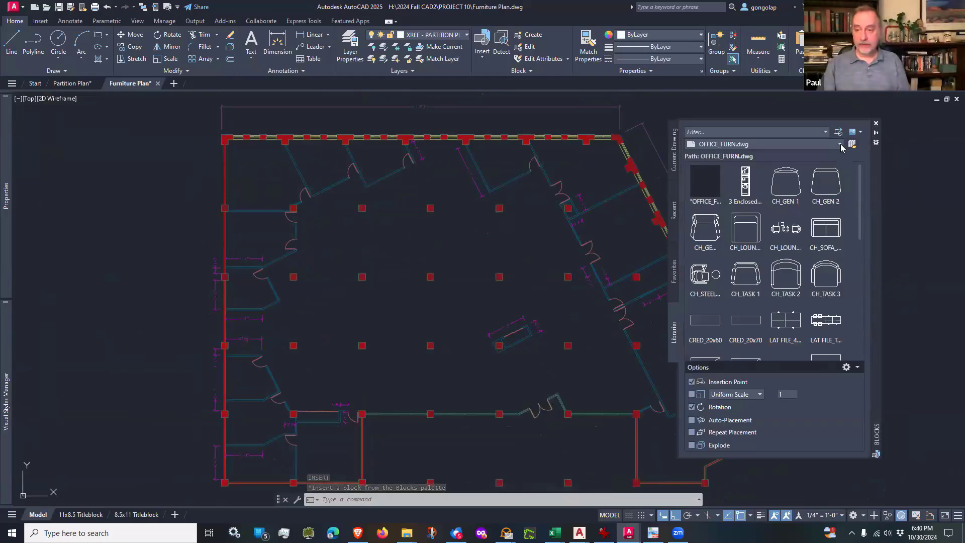
left_click(838, 145)
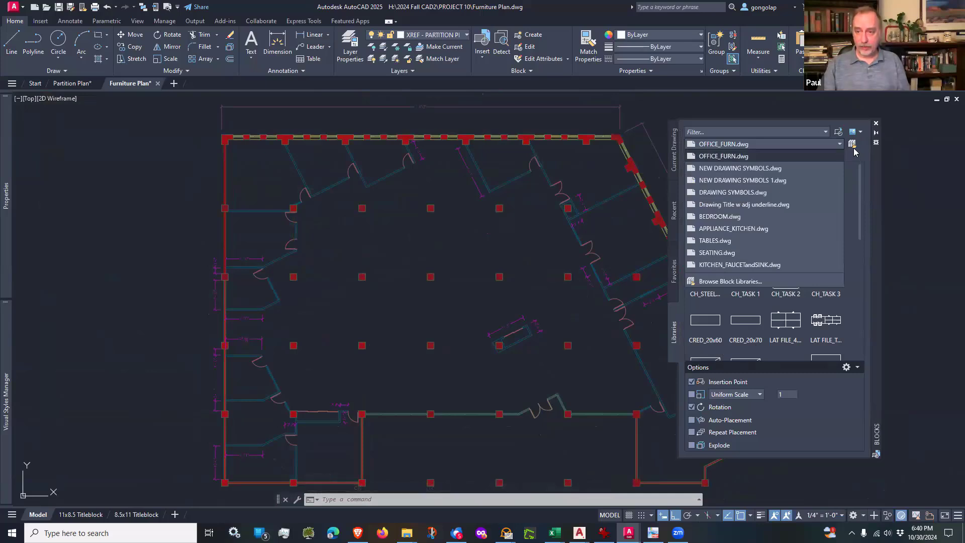
left_click(853, 146)
left_click(852, 146)
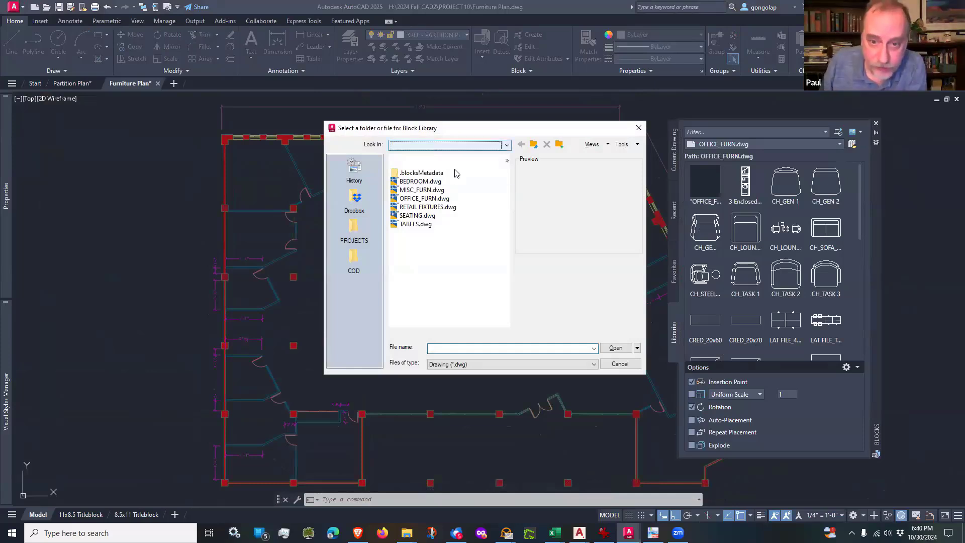
left_click(455, 145)
scroll(437, 191, "up", 3)
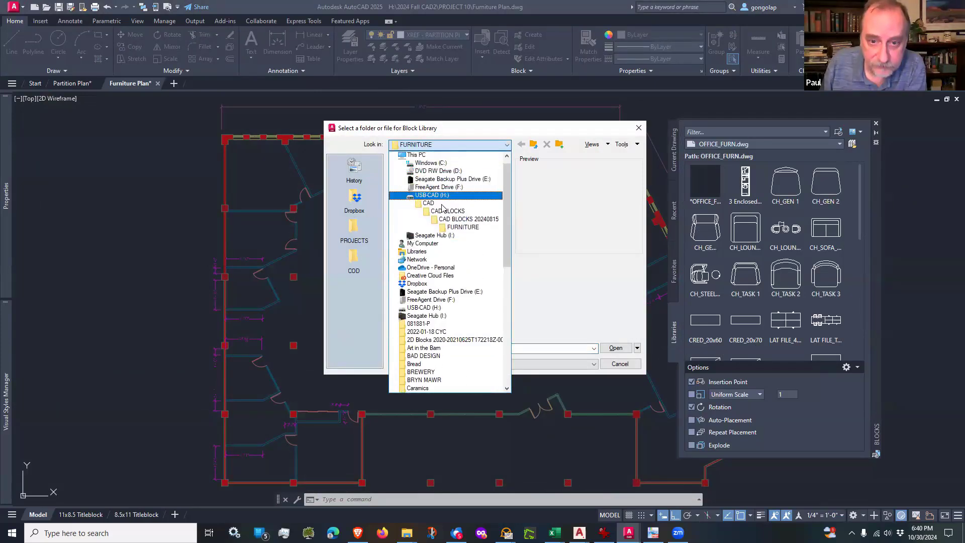
left_click(421, 217)
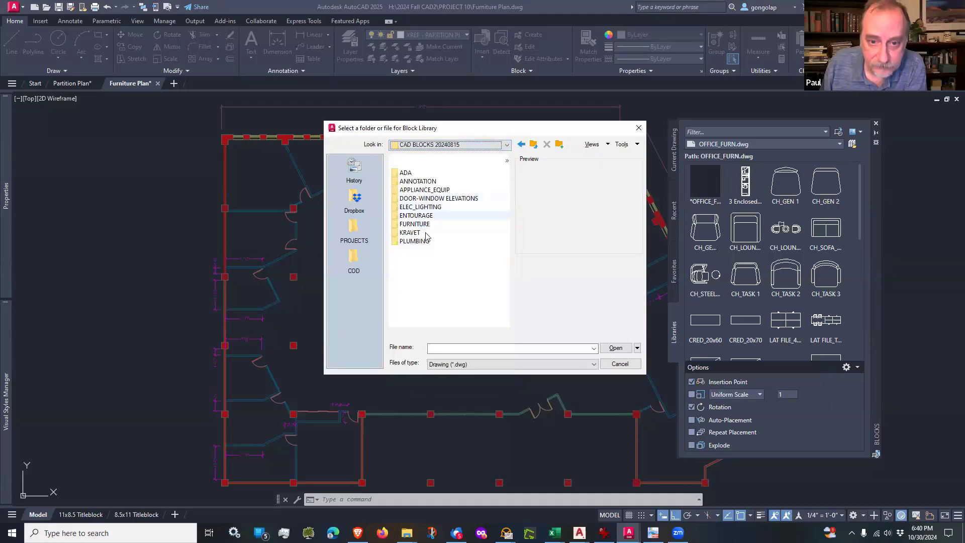
double_click(417, 223)
left_click(432, 199)
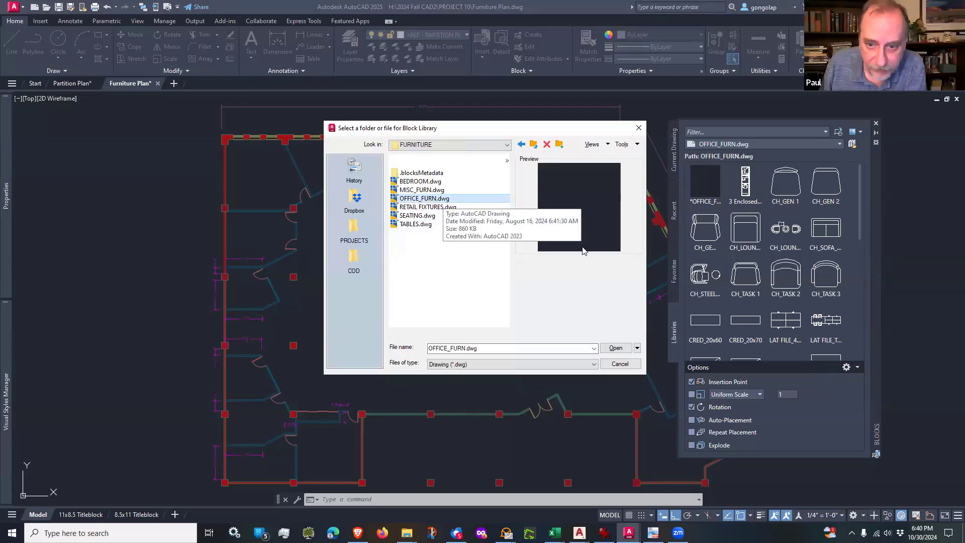
left_click(616, 348)
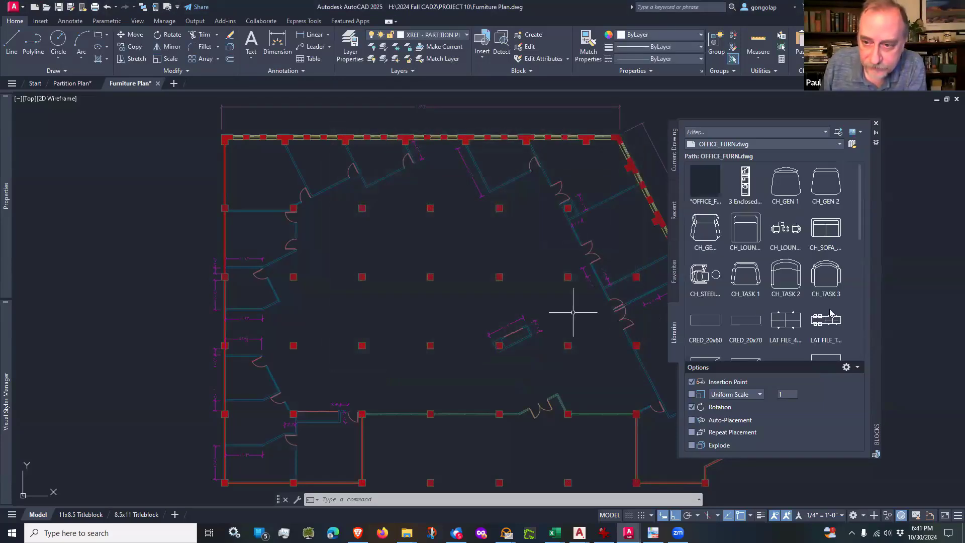
Step: Examine the OFFICE_FURN library's chair, credenza, file, table and workstation blocks, including the WS_BENCH_6FT_6 PACK preview
scroll(810, 189, "down", 4)
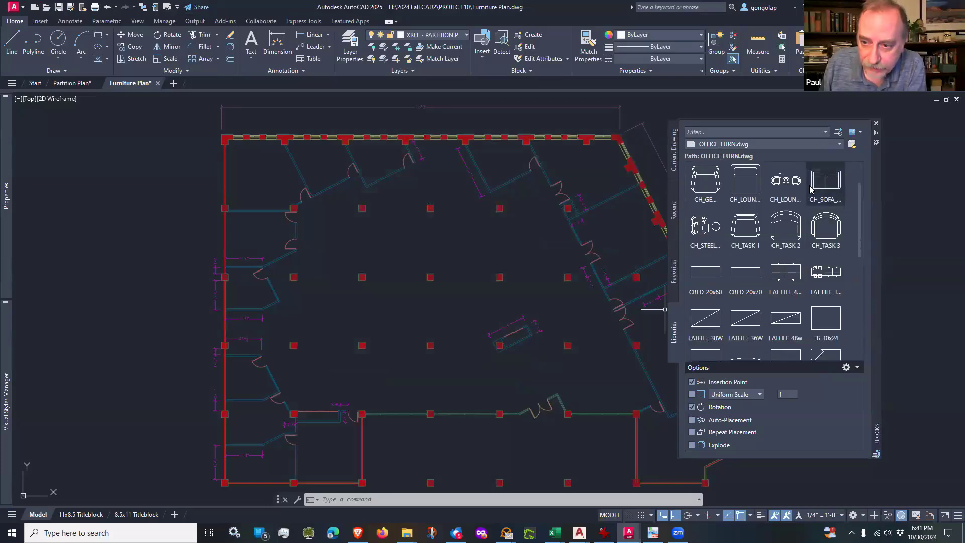
scroll(810, 188, "down", 2)
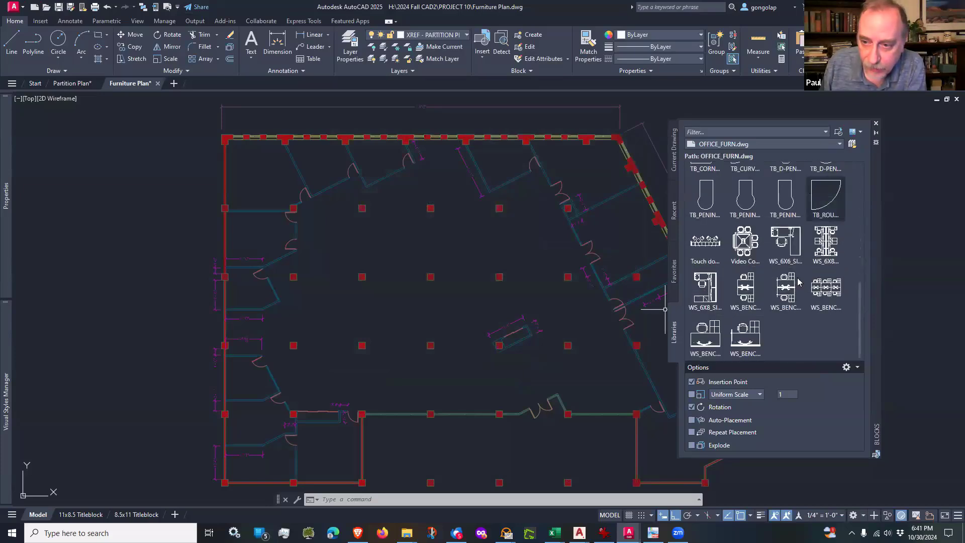
scroll(795, 289, "up", 4)
scroll(795, 289, "up", 2)
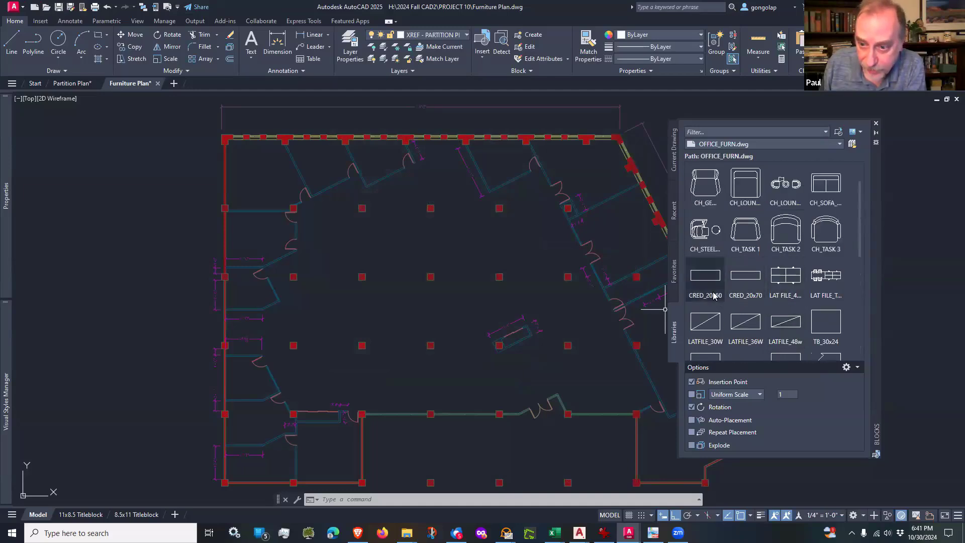
scroll(783, 281, "up", 1)
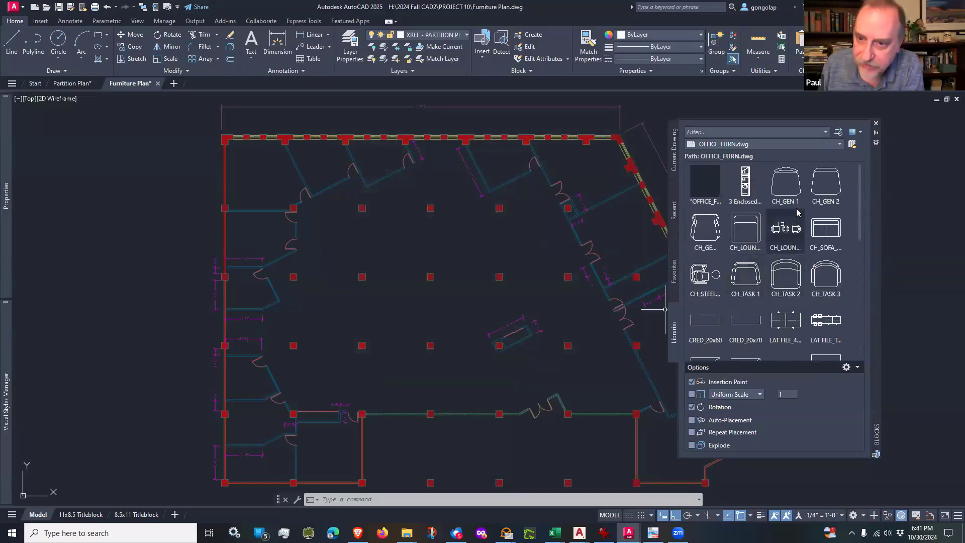
scroll(814, 236, "down", 3)
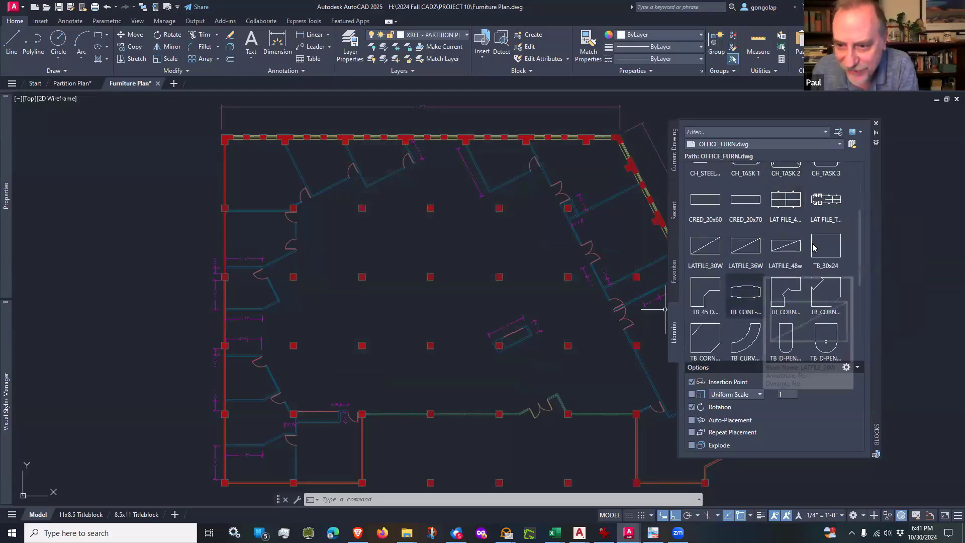
scroll(825, 251, "down", 3)
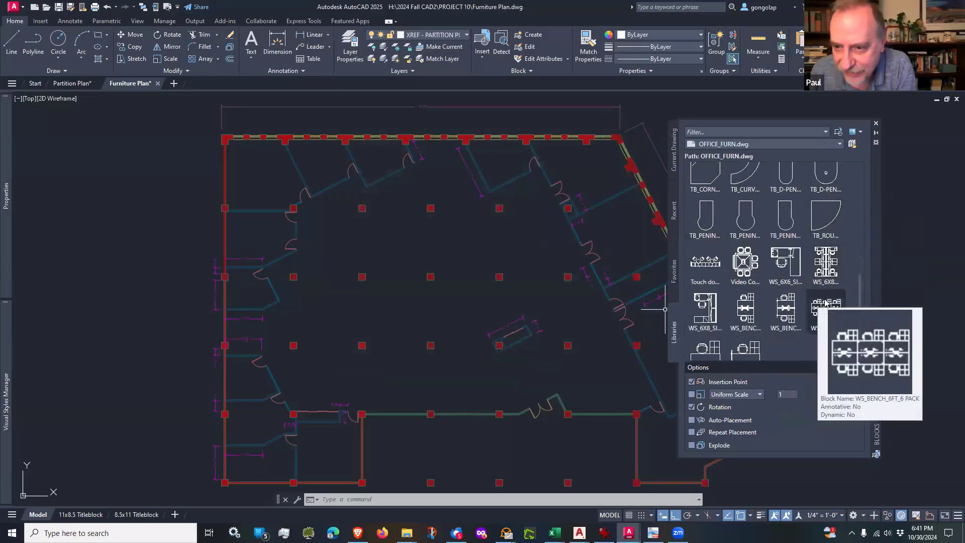
scroll(777, 243, "down", 2)
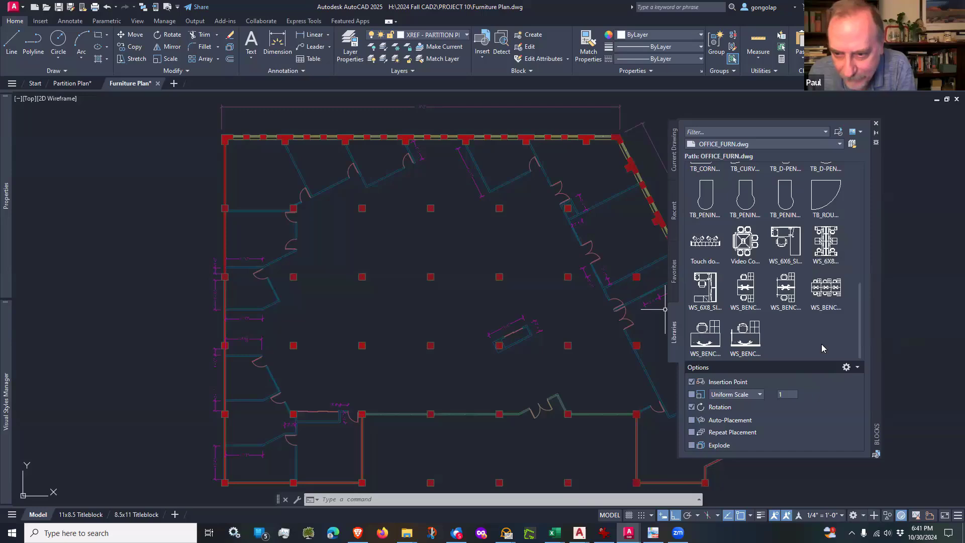
scroll(822, 348, "up", 10)
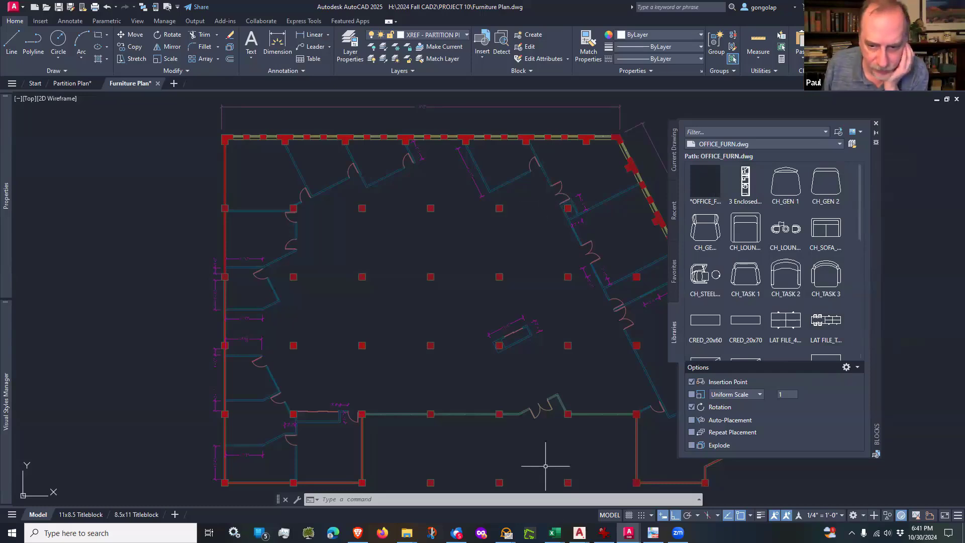
Step: Switch to PDF-XChange Viewer, examine the upper-right corner office in the Project 10 Furniture Plan Notes, and return to AutoCAD
mouse_move(579, 533)
mouse_move(653, 533)
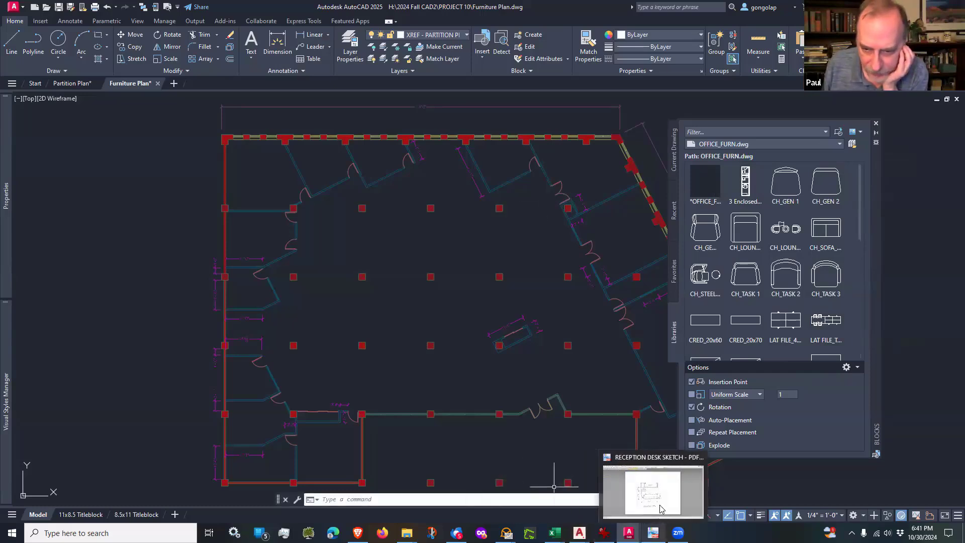
left_click(662, 493)
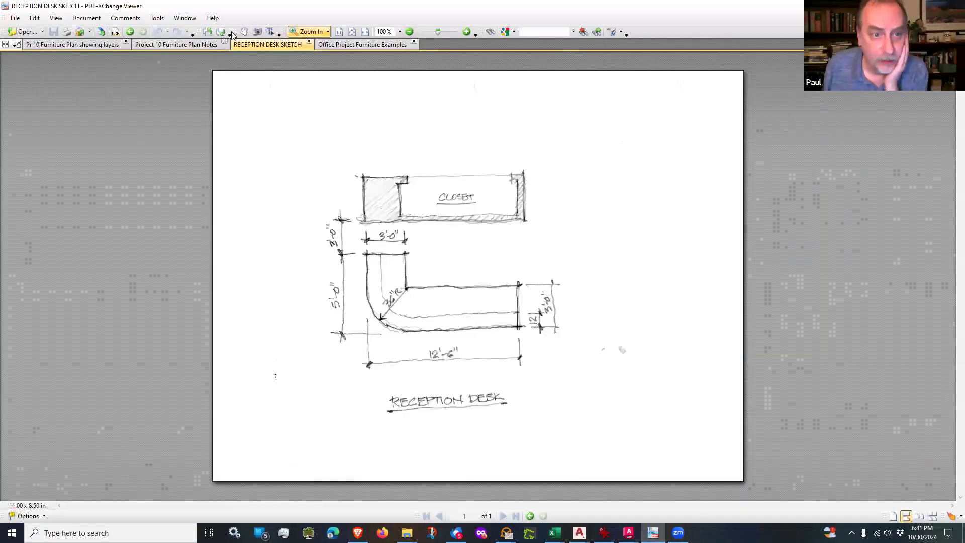
left_click(194, 46)
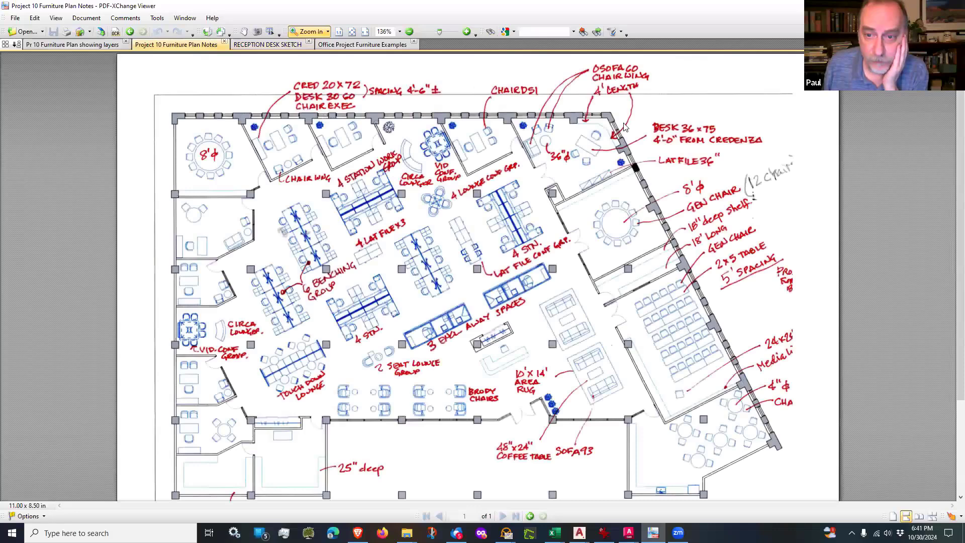
left_click_drag(691, 86, 461, 253)
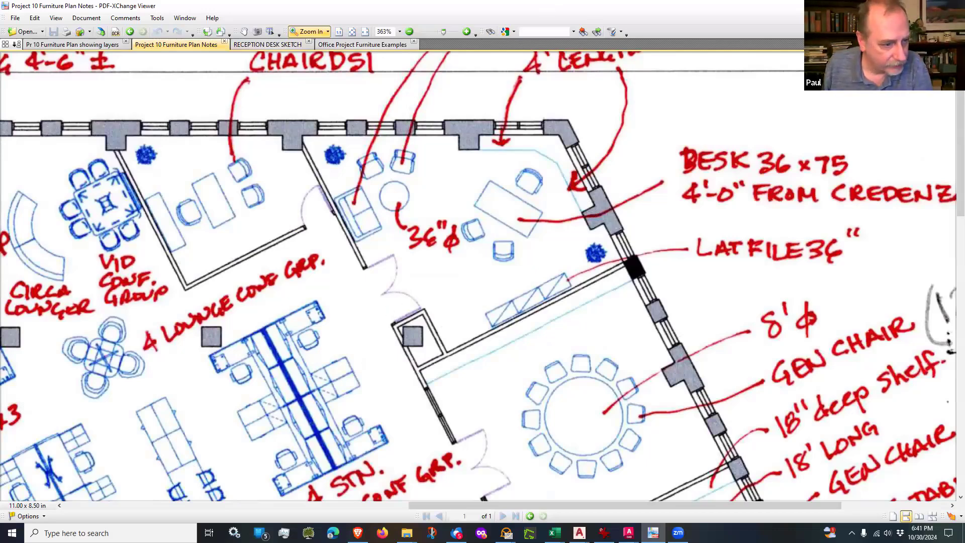
key("alt+Tab")
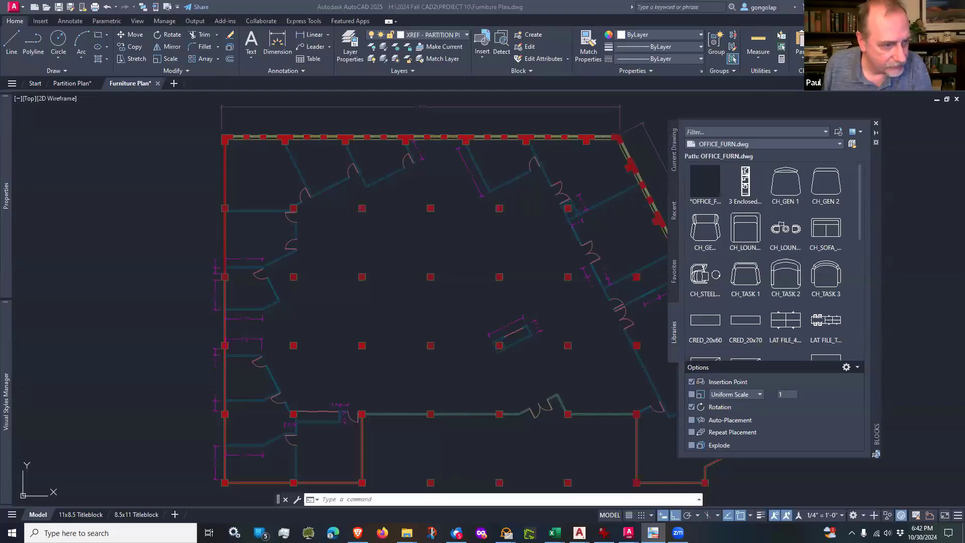
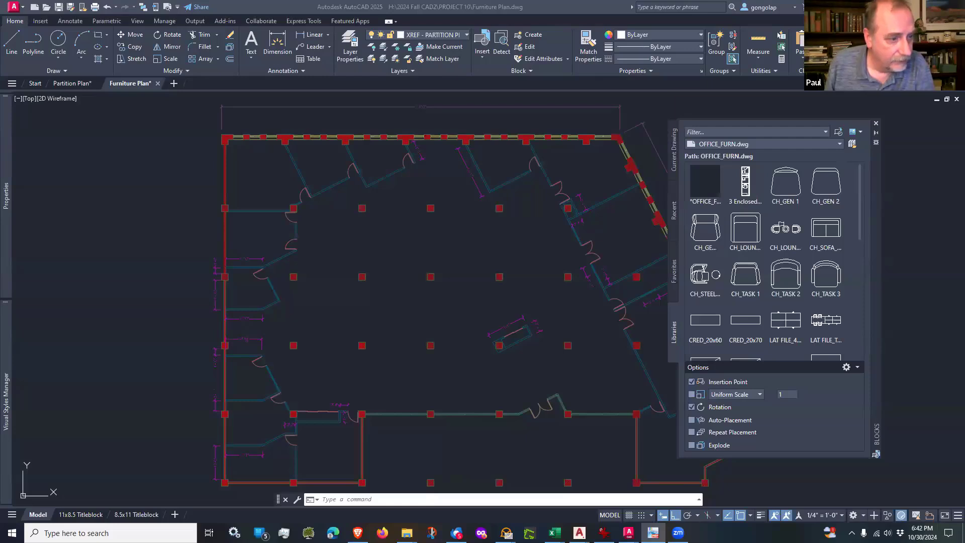
Step: Close the Blocks palette and look through the current drawing's layer list for a non-xref millwork layer
left_click(876, 123)
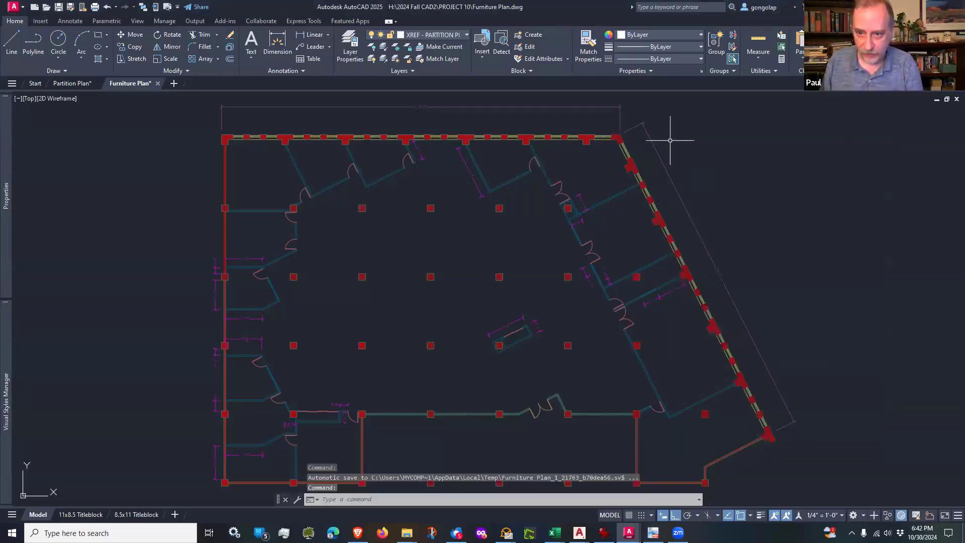
scroll(619, 126, "up", 5)
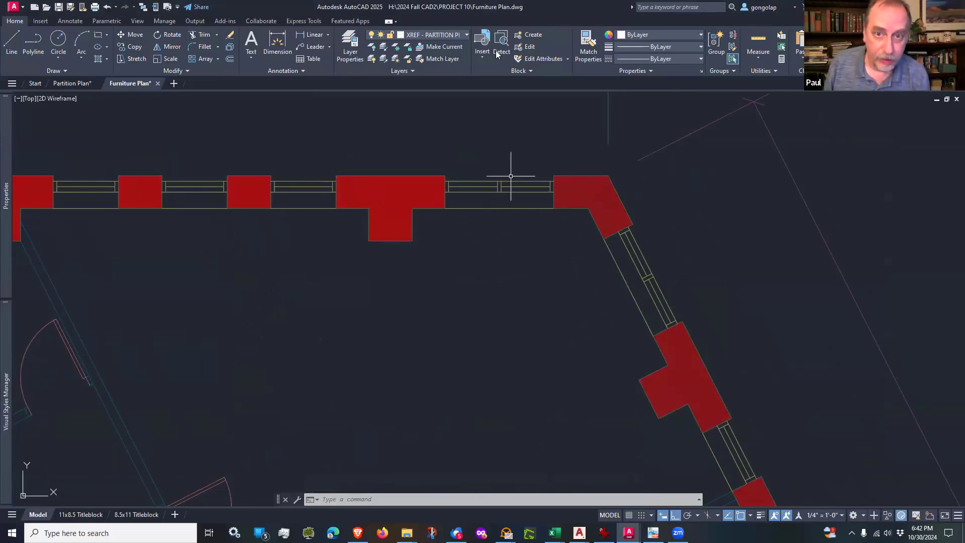
left_click(467, 34)
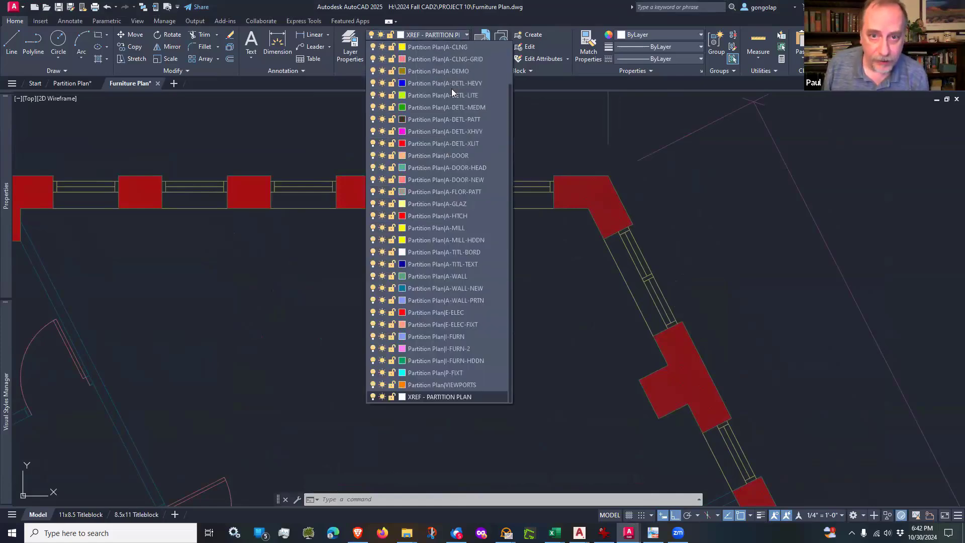
scroll(450, 306, "up", 2)
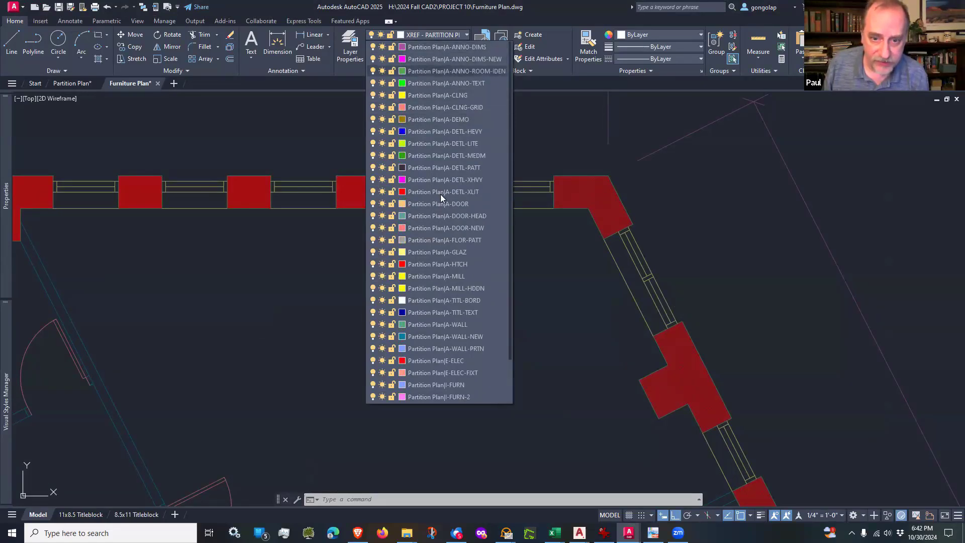
scroll(441, 195, "down", 2)
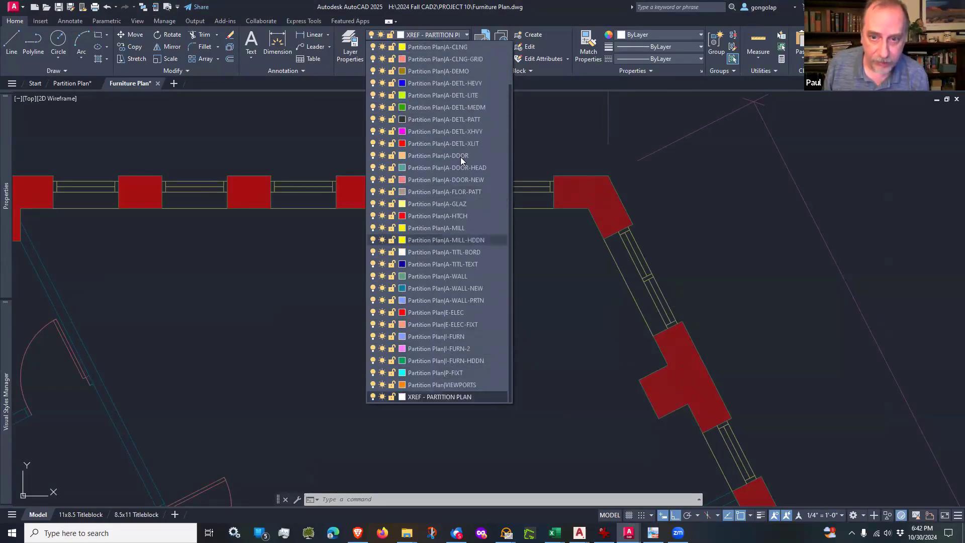
left_click(525, 138)
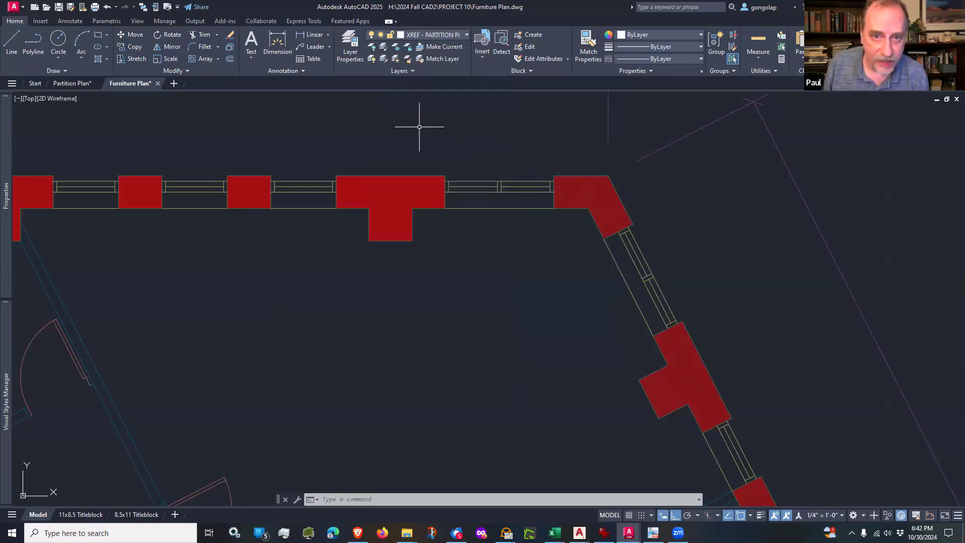
Step: Reconcile all the unreconciled new Partition Plan xref layers in the Layer Properties Manager
left_click(354, 44)
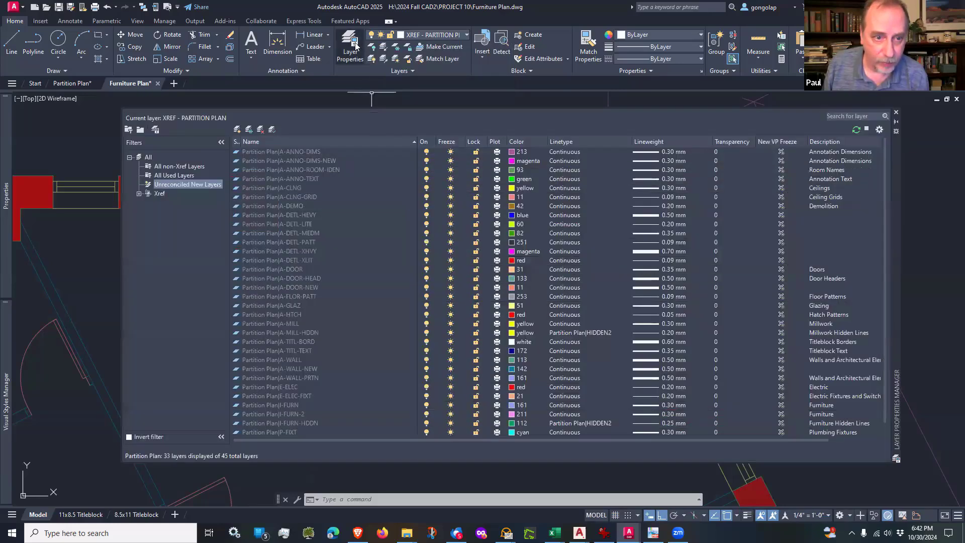
left_click(318, 152)
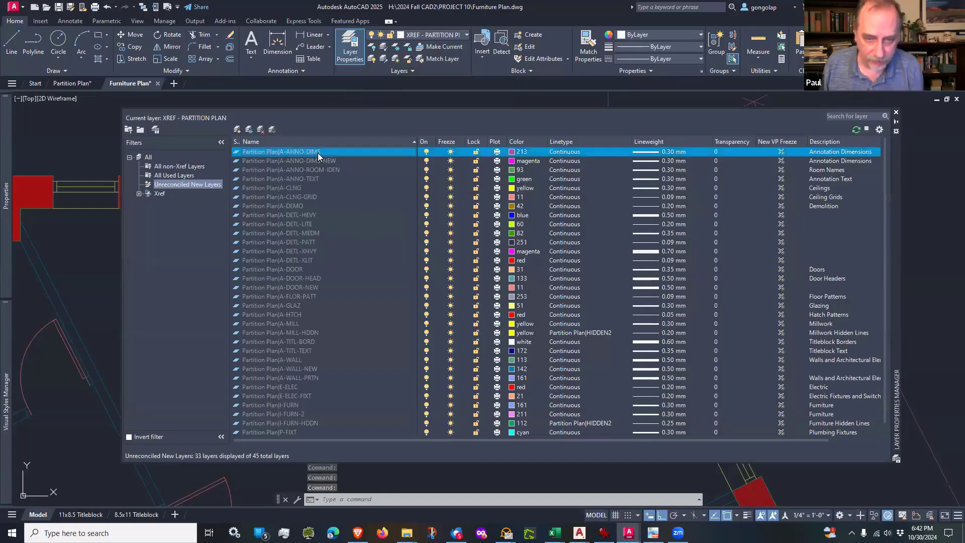
scroll(300, 376, "down", 1)
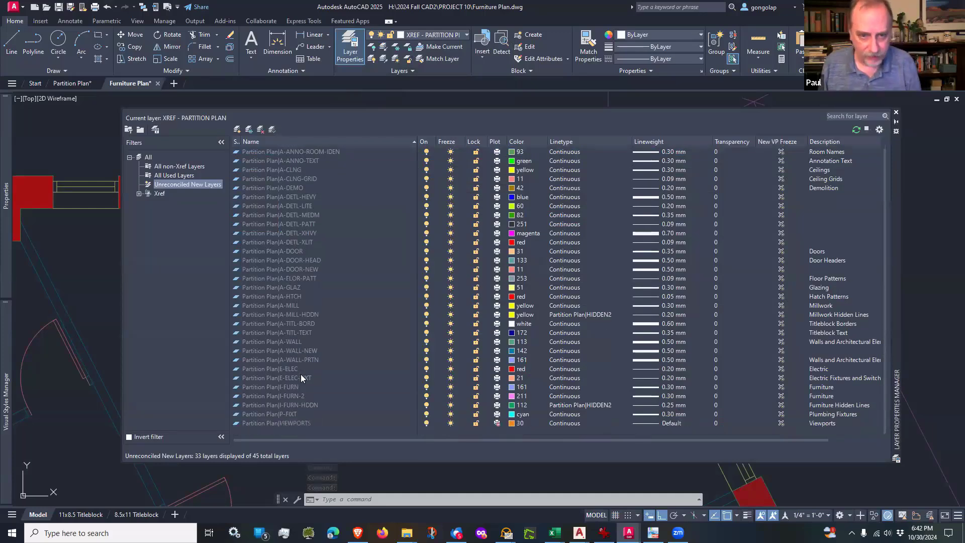
left_click(299, 423, "shift")
right_click(288, 251)
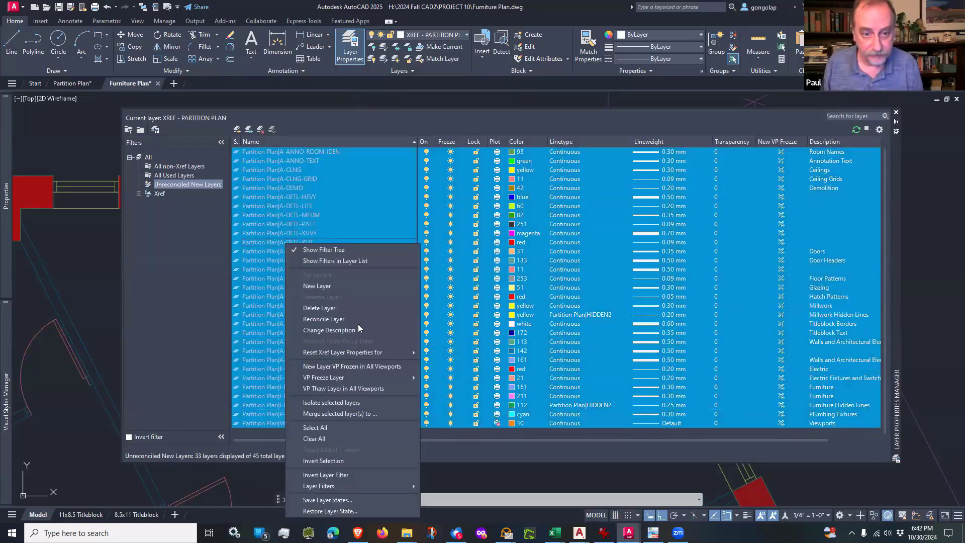
left_click(345, 319)
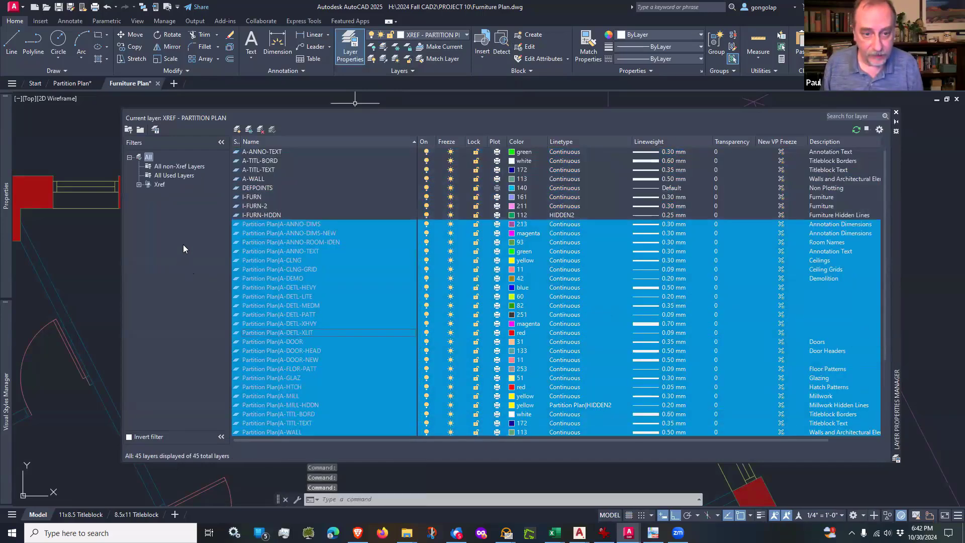
Step: Filter the layers to All non-Xref Layers and create a new layer named A-MILL
left_click(265, 188)
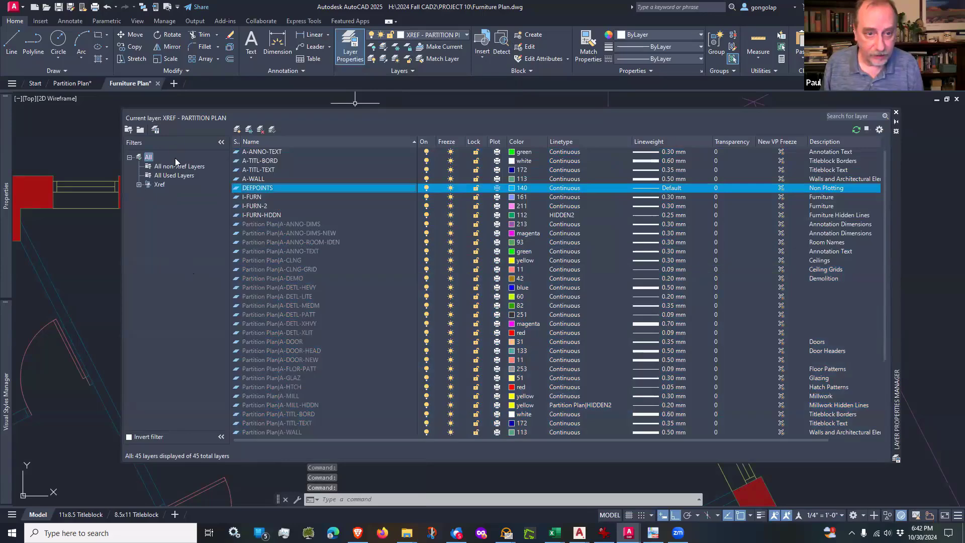
scroll(176, 162, "up", 1)
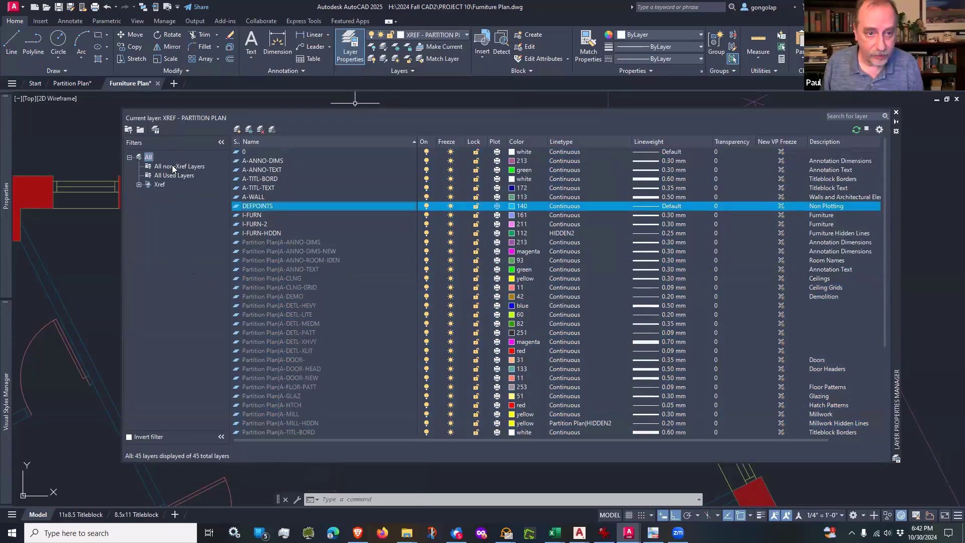
left_click(173, 166)
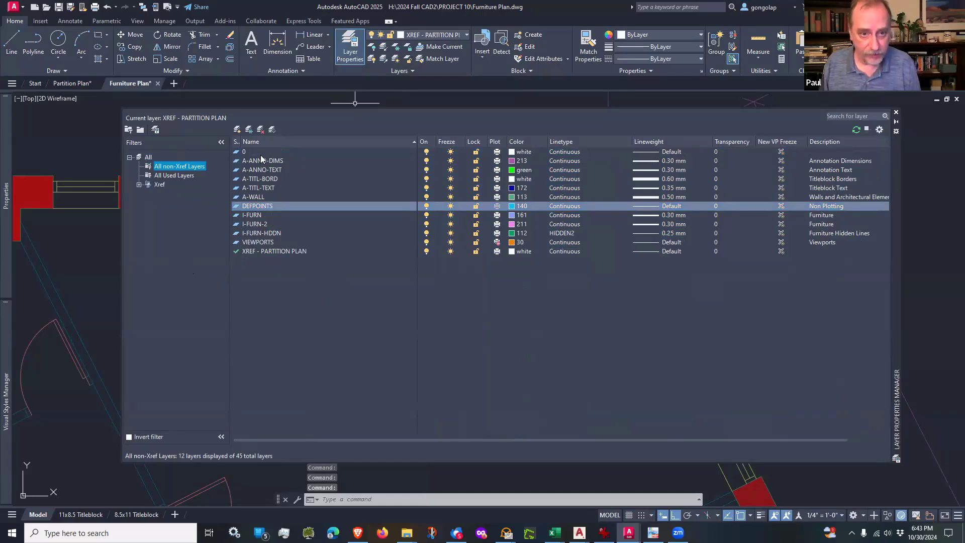
left_click(238, 130)
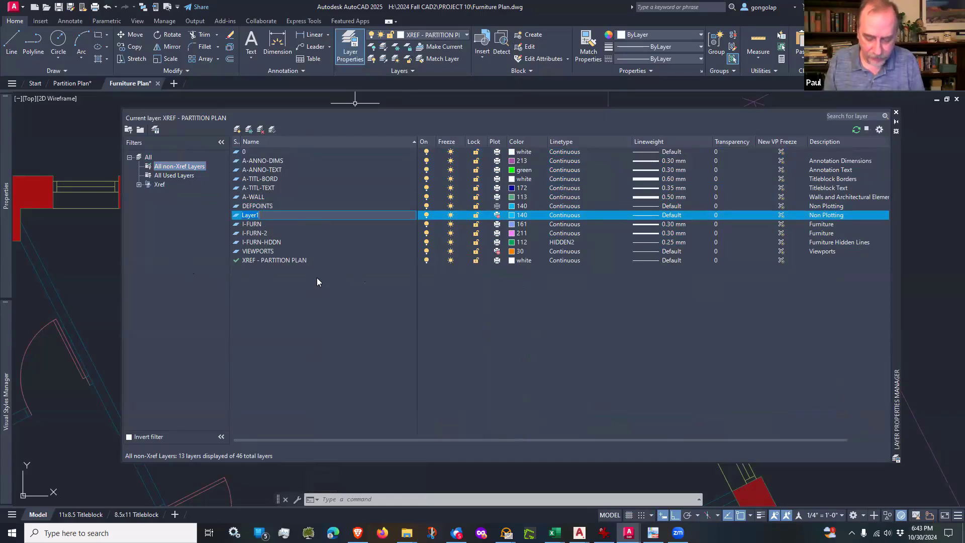
type("A-MIL")
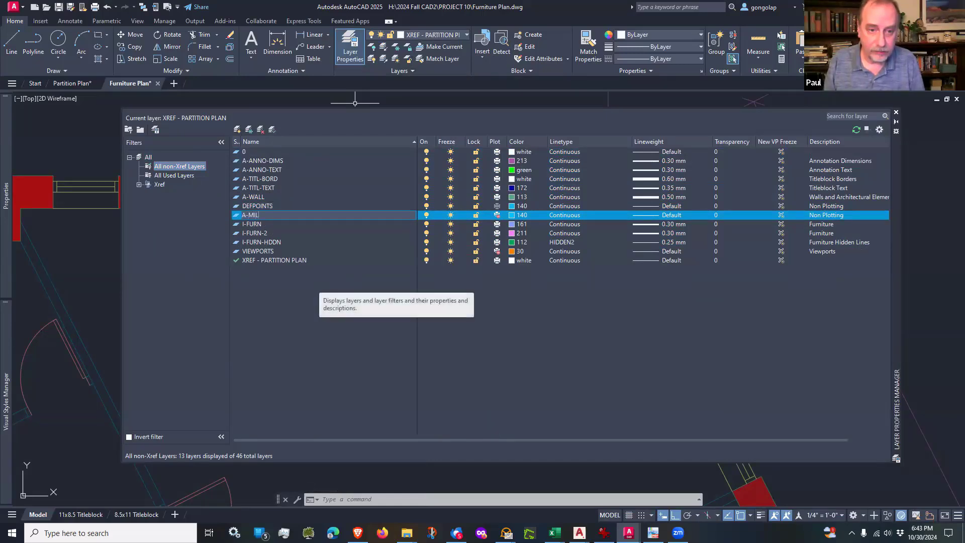
type("L")
key("Return")
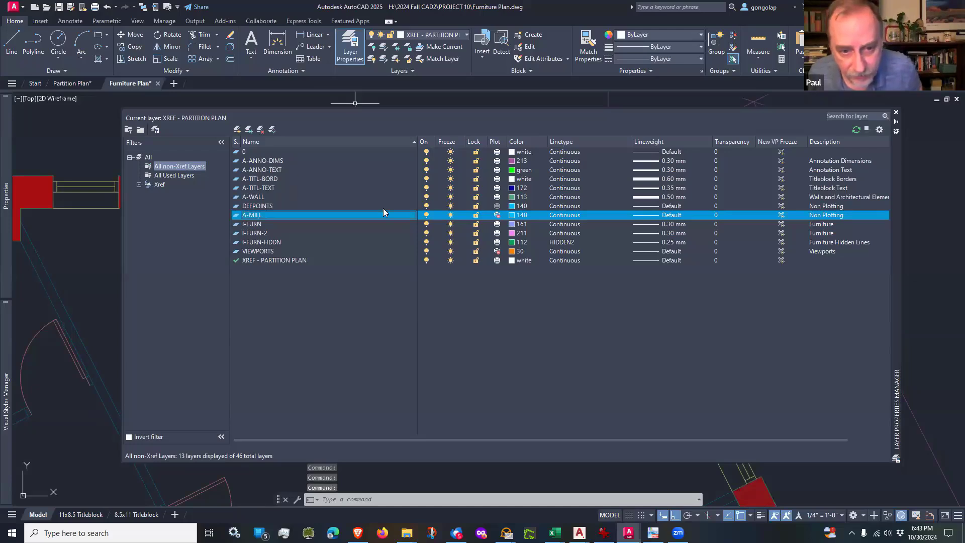
Step: Set the A-MILL layer's colour to yellow, make it the current layer and close the Layer Properties Manager
left_click(513, 216)
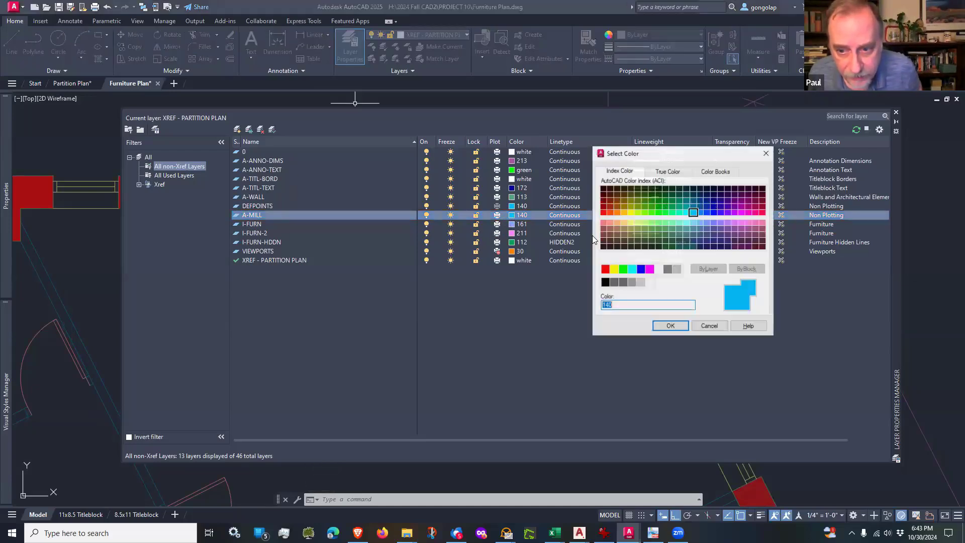
left_click(614, 269)
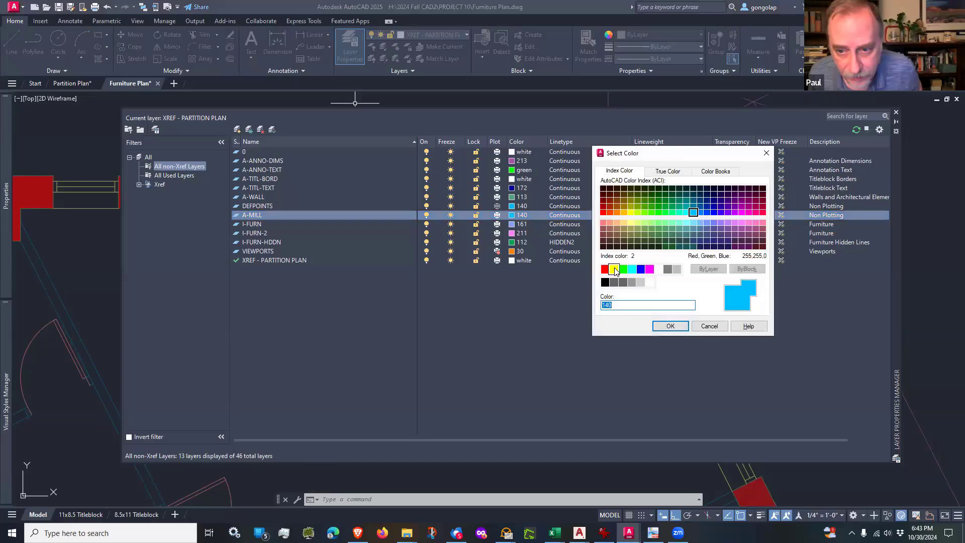
left_click(670, 326)
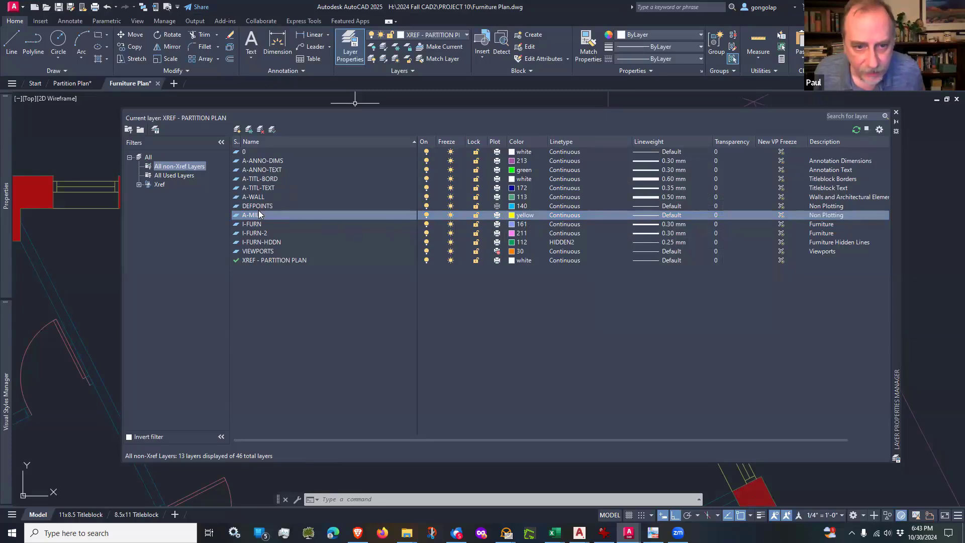
double_click(338, 217)
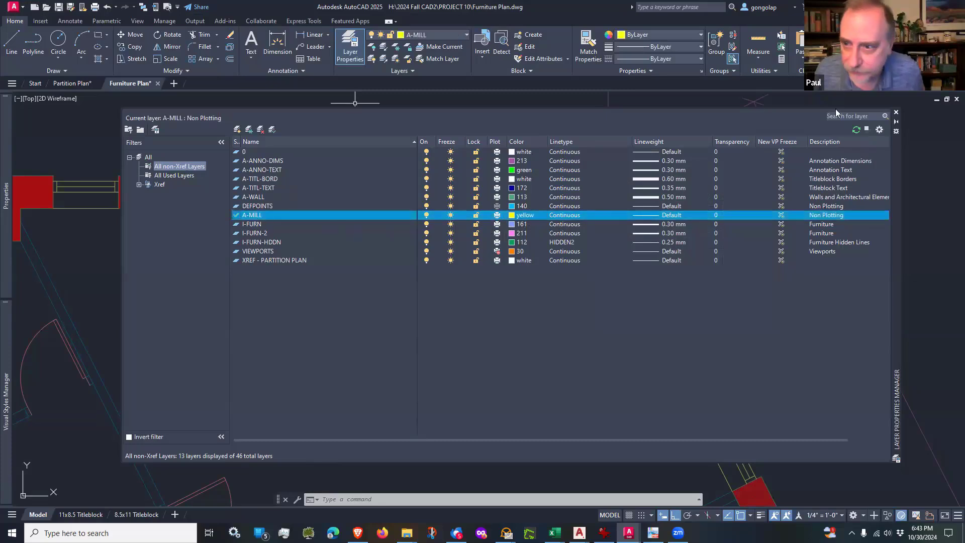
left_click(896, 112)
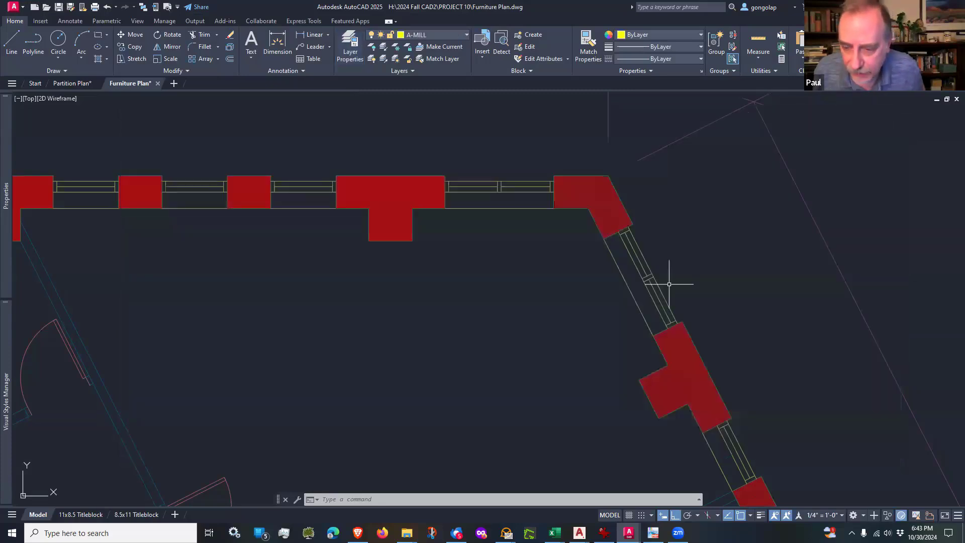
Step: Check the running object snap modes and the polar tracking angle list before drawing in the corner office
scroll(644, 261, "down", 2)
middle_click_drag(806, 498, 796, 473)
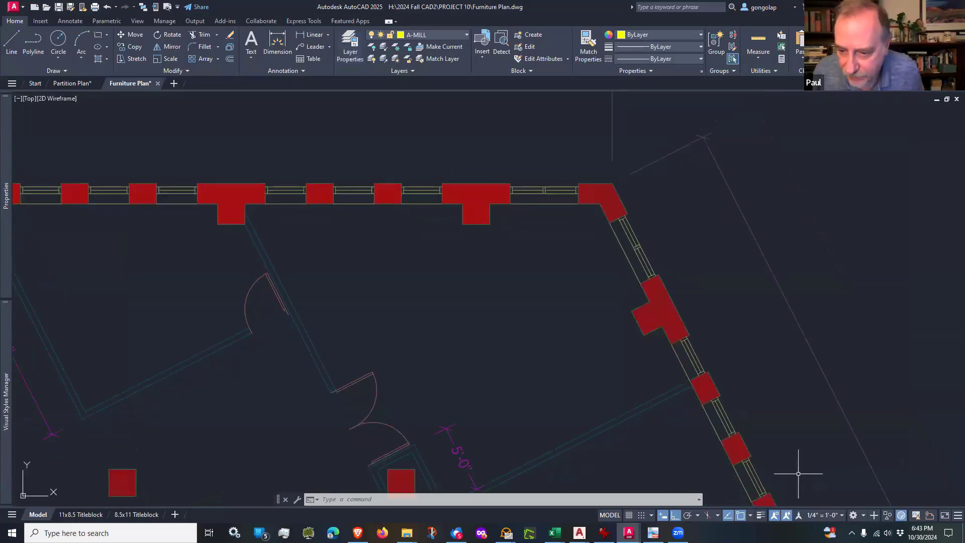
left_click(749, 514)
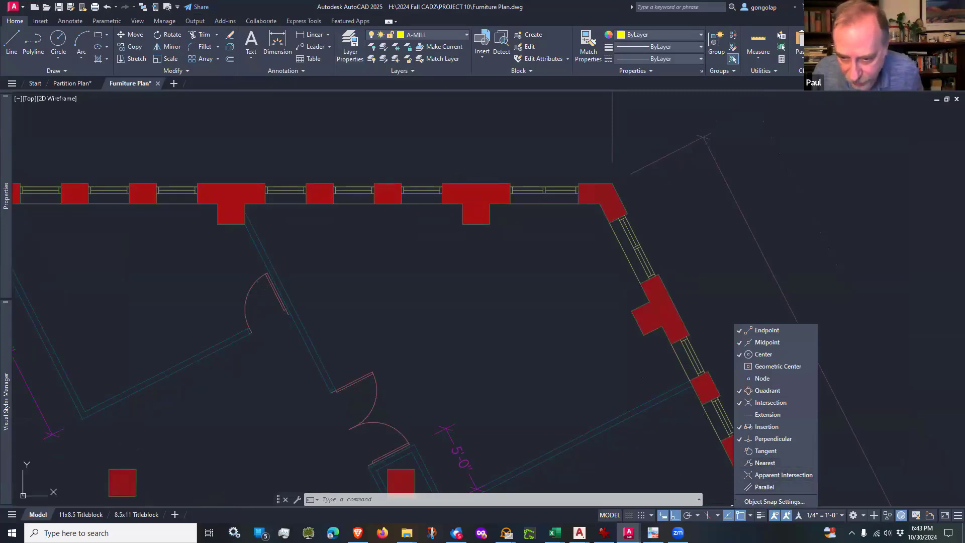
left_click(678, 474)
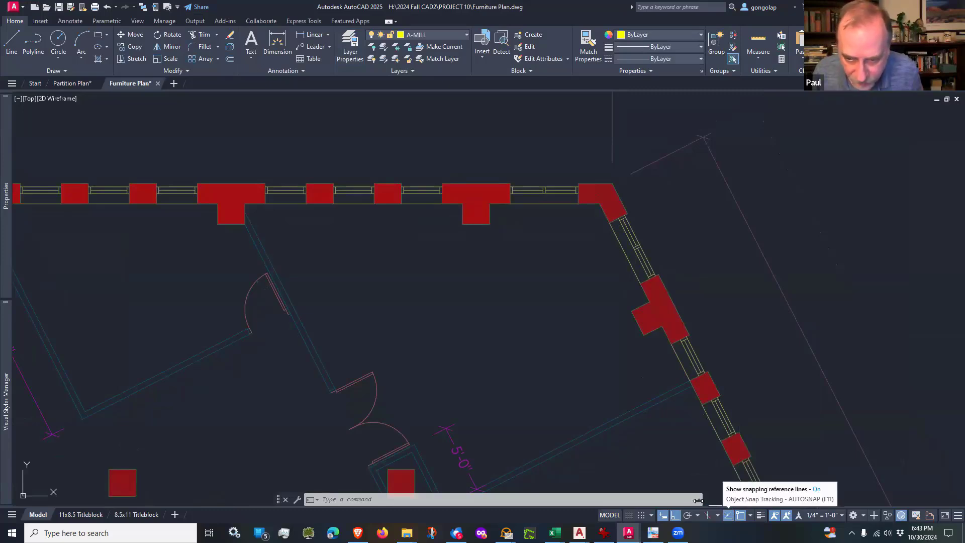
left_click(697, 516)
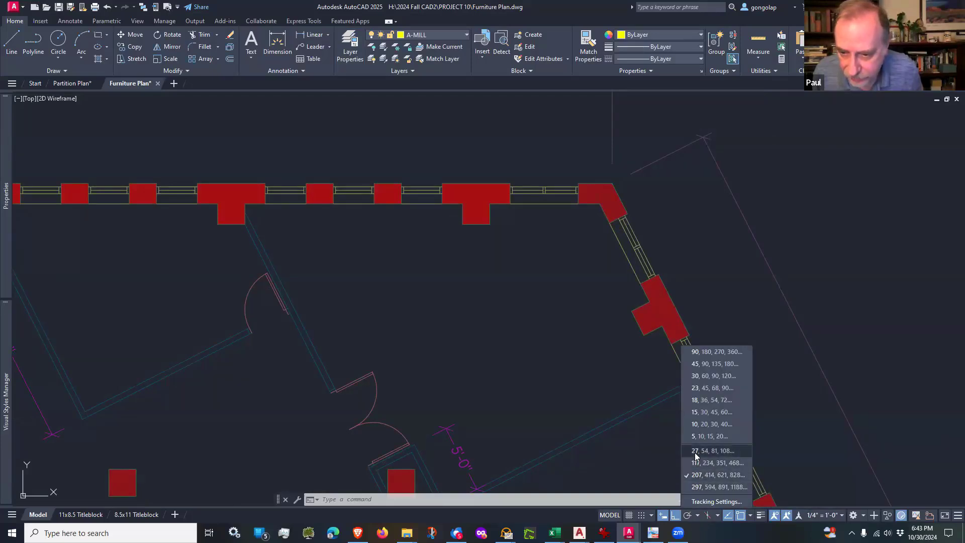
left_click(575, 367)
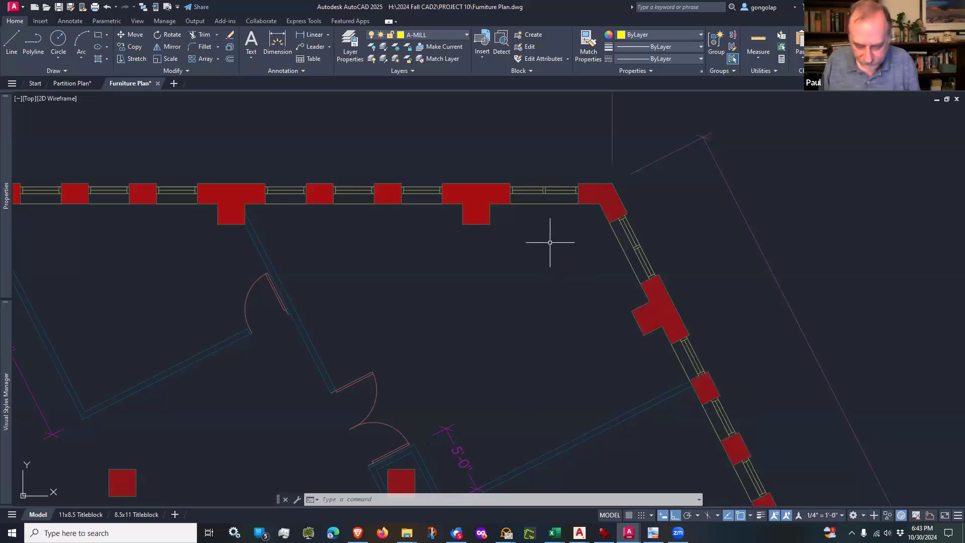
middle_click_drag(545, 237, 552, 273)
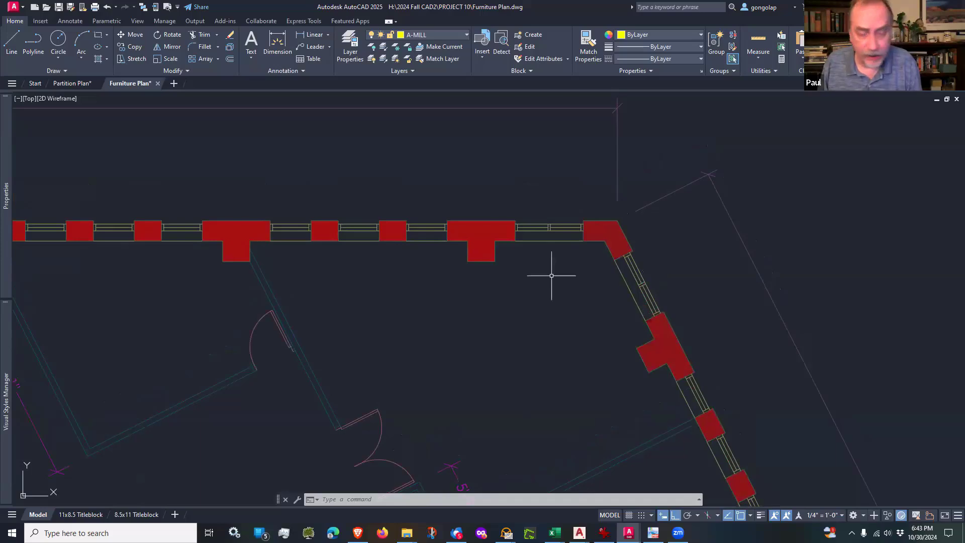
type("h")
key("Return")
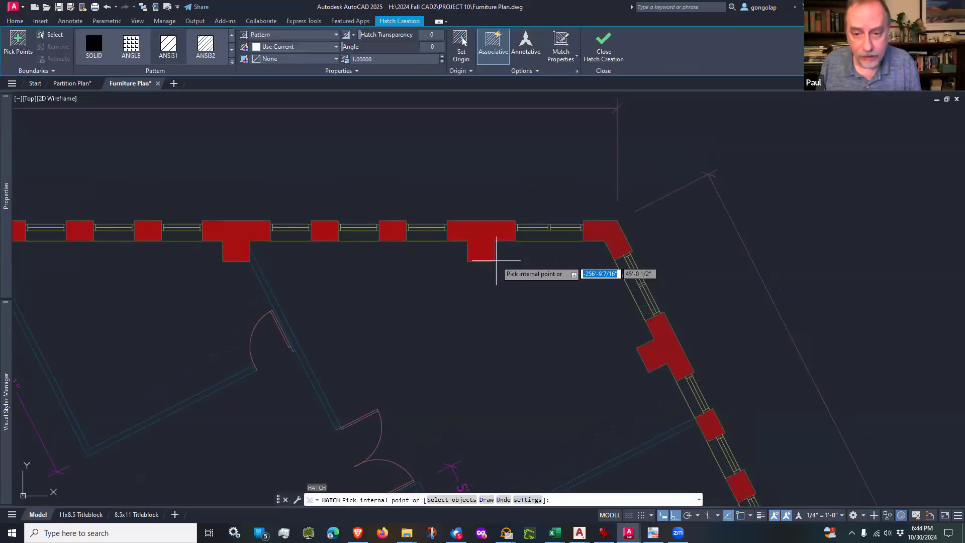
left_click(752, 487)
key("Escape")
key("Escape")
key("Escape")
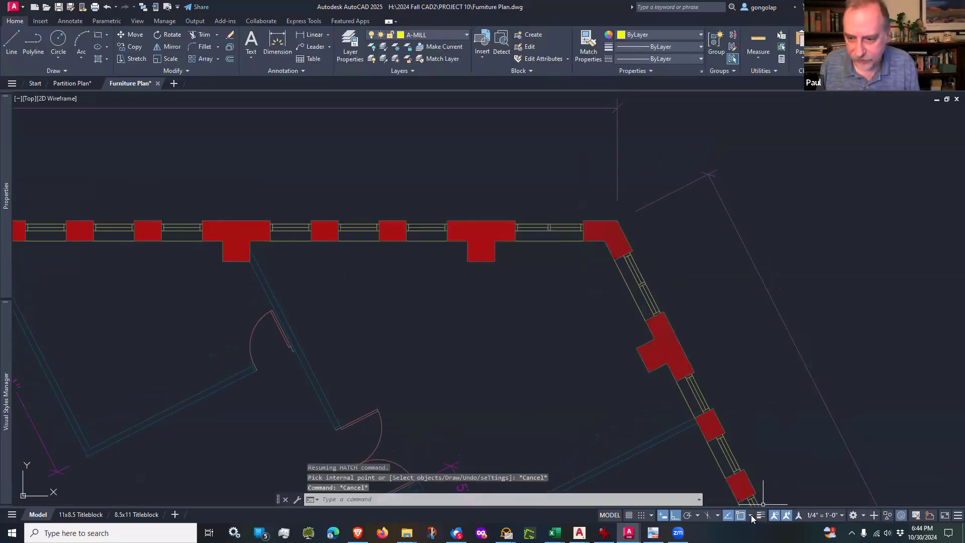
Step: Recheck the object snap modes and draw a 4' horizontal line eastward from the lower-right corner of the corner office's north-wall column
left_click(751, 515)
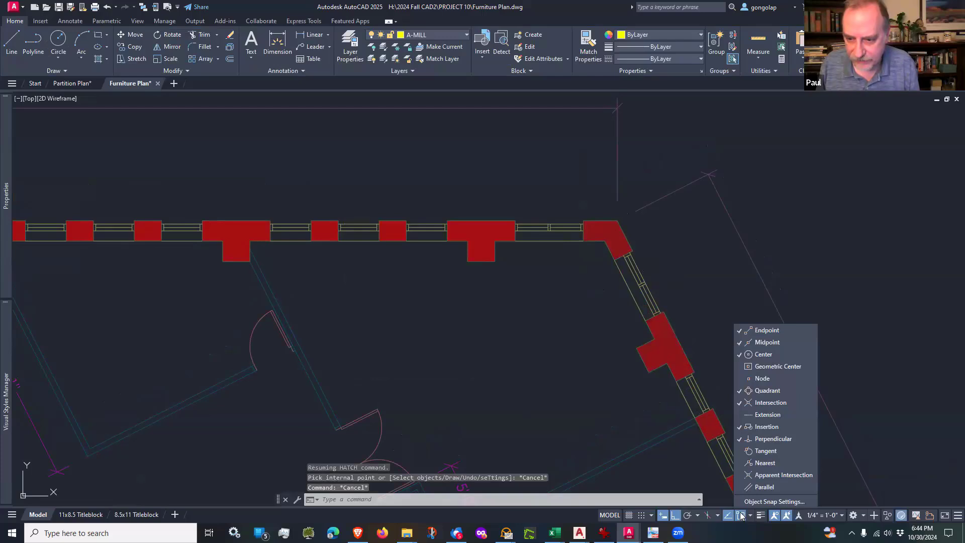
left_click(669, 440)
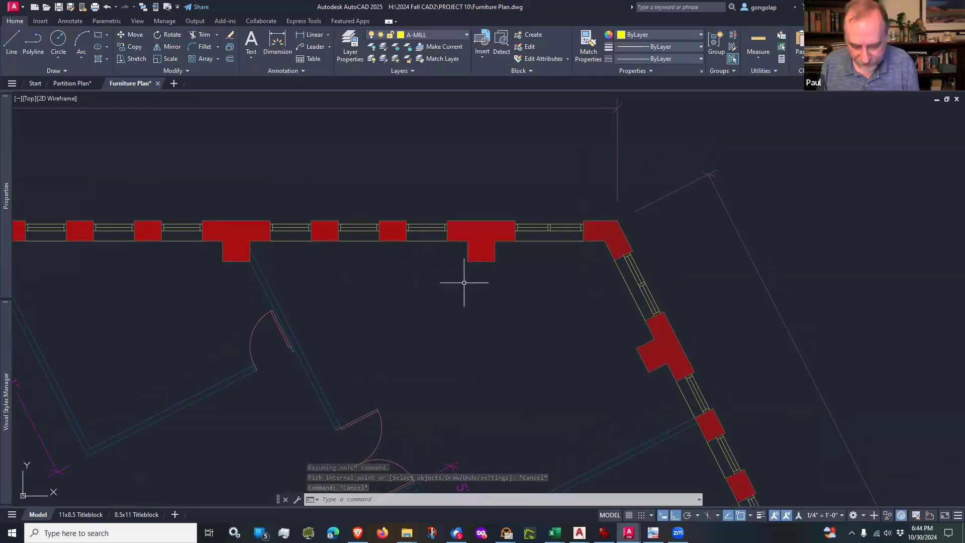
type("l")
key("Return")
left_click(494, 261)
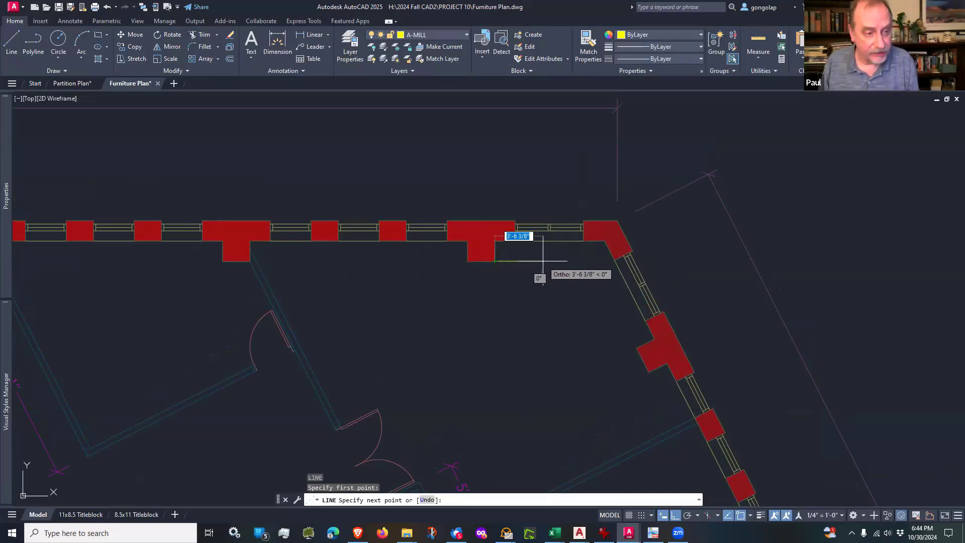
type("4")
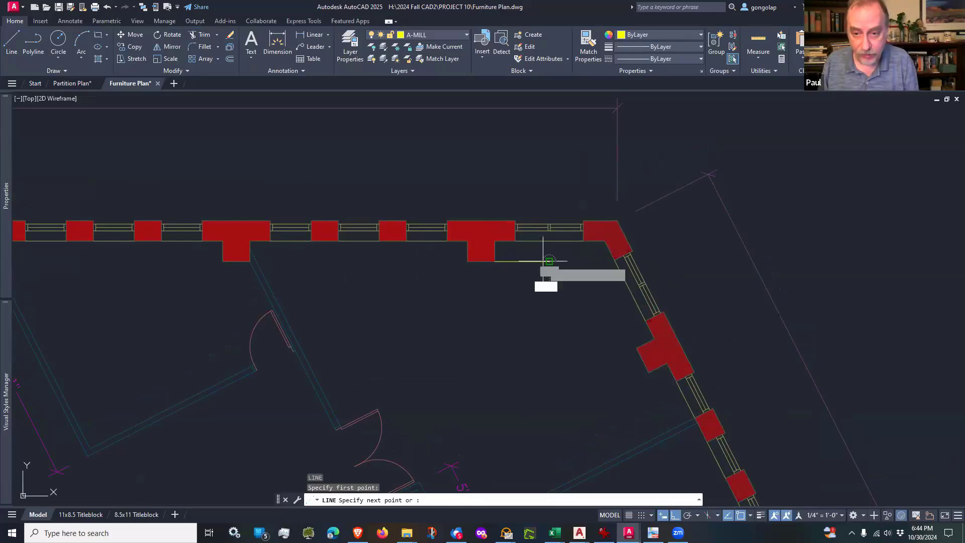
key("Return")
key("Return")
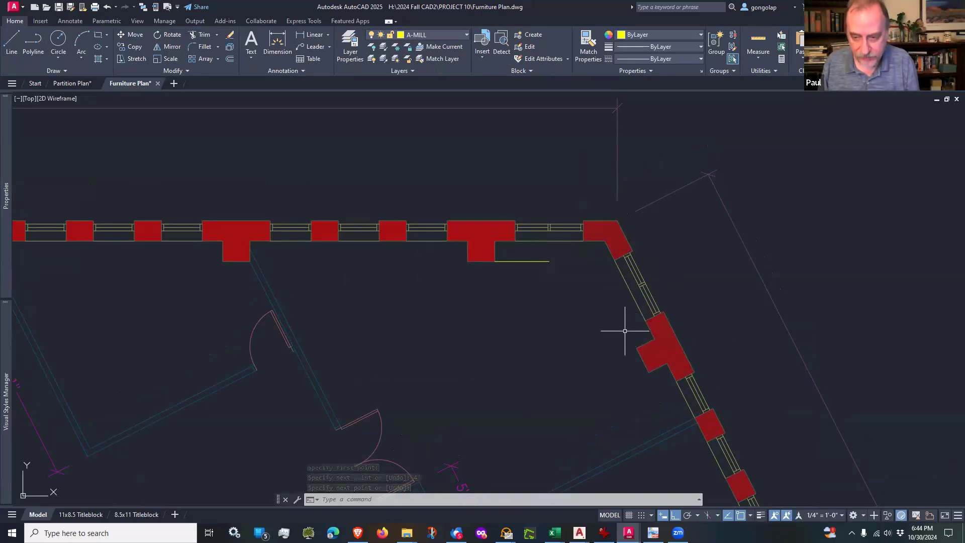
Step: With polar tracking on, draw a 4' line at 117° from the east-wall column's inner corner, then connect it diagonally to the horizontal millwork line's end
key("Return")
left_click(637, 347)
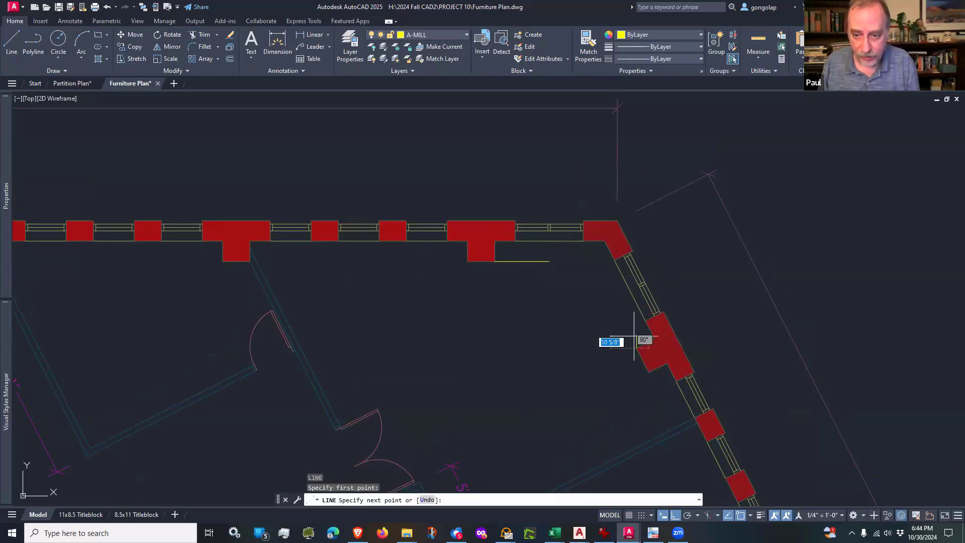
left_click(688, 519)
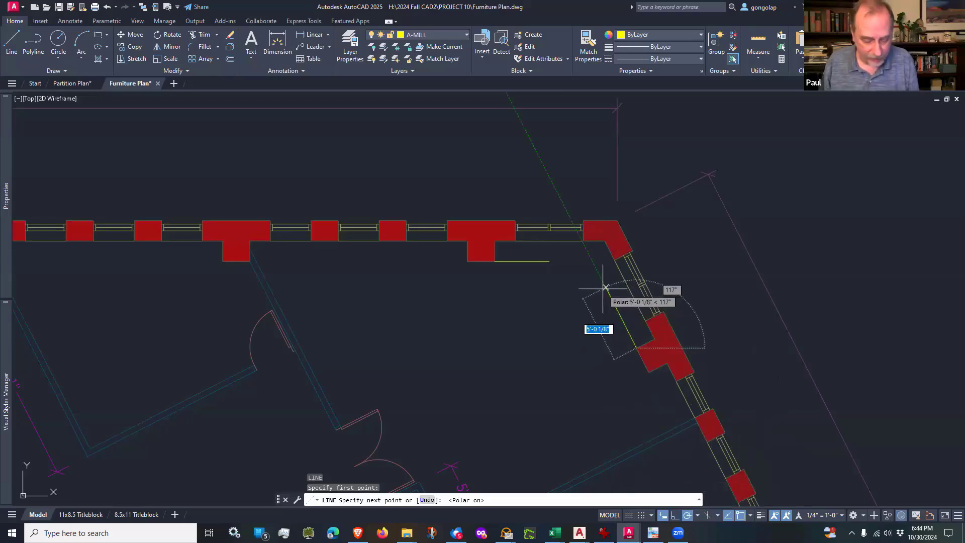
type("4")
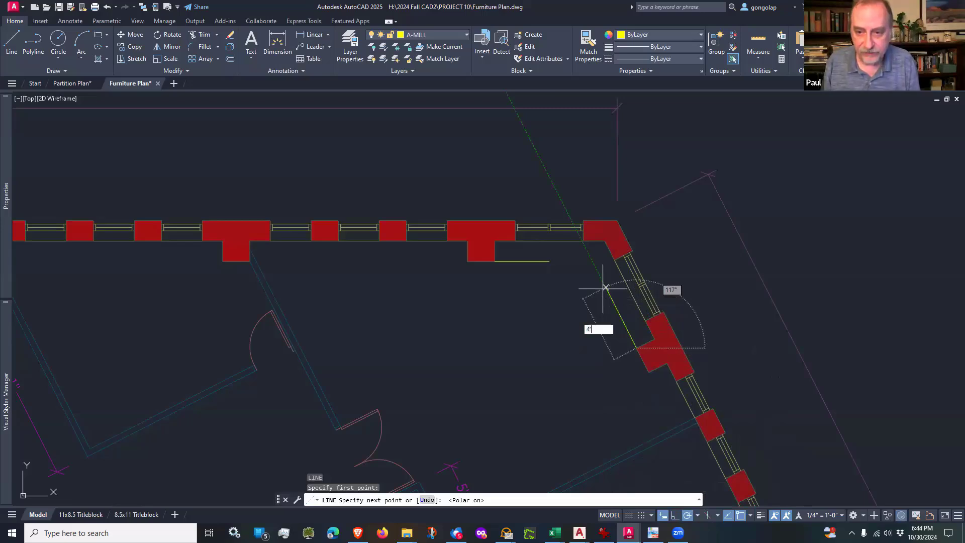
type("'")
key("Return")
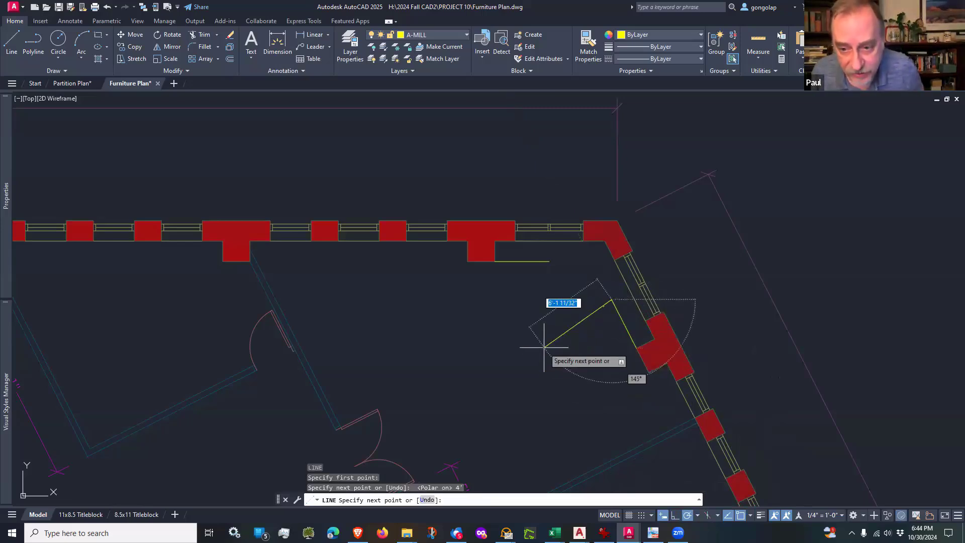
left_click(549, 261)
key("Escape")
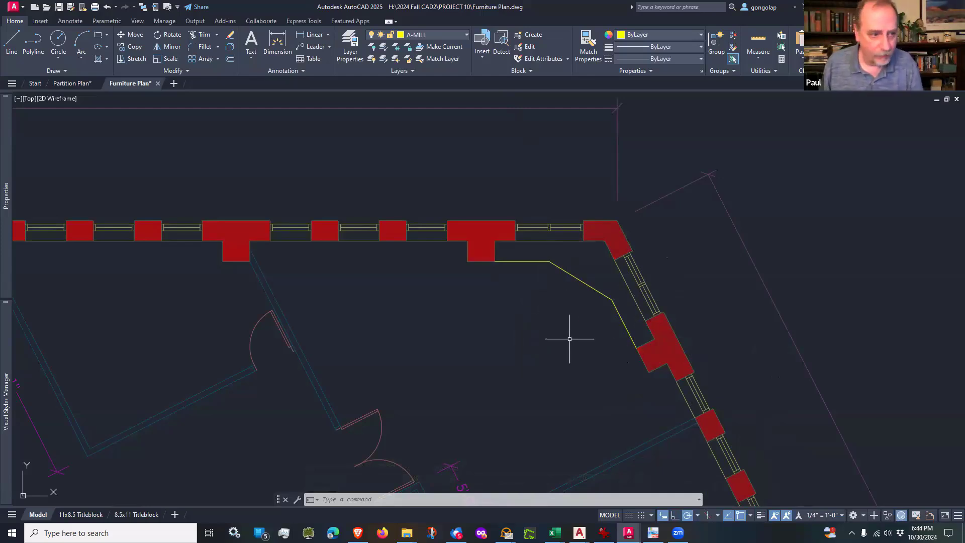
Step: Open the block library and look through the OFFICE_FURN furniture blocks
type("i")
key("Return")
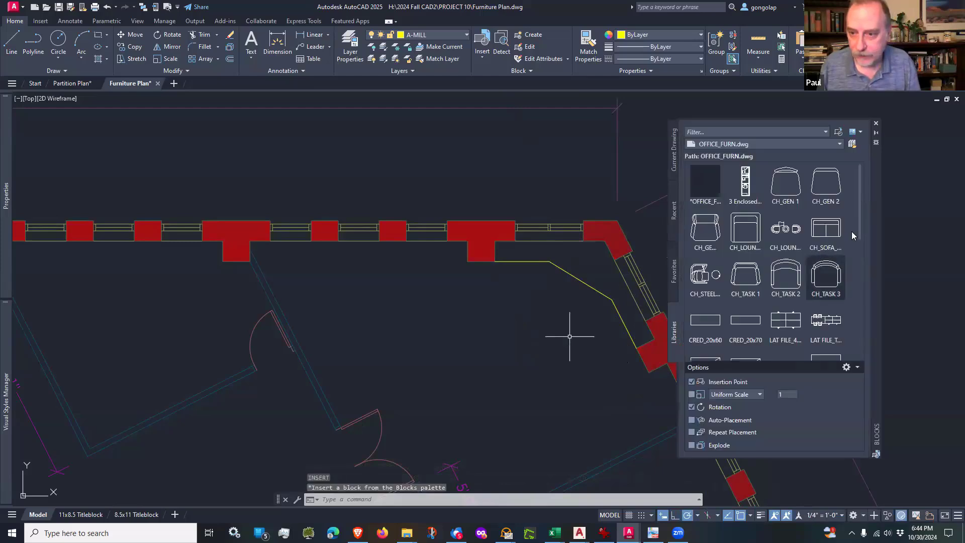
left_click_drag(860, 207, 848, 156)
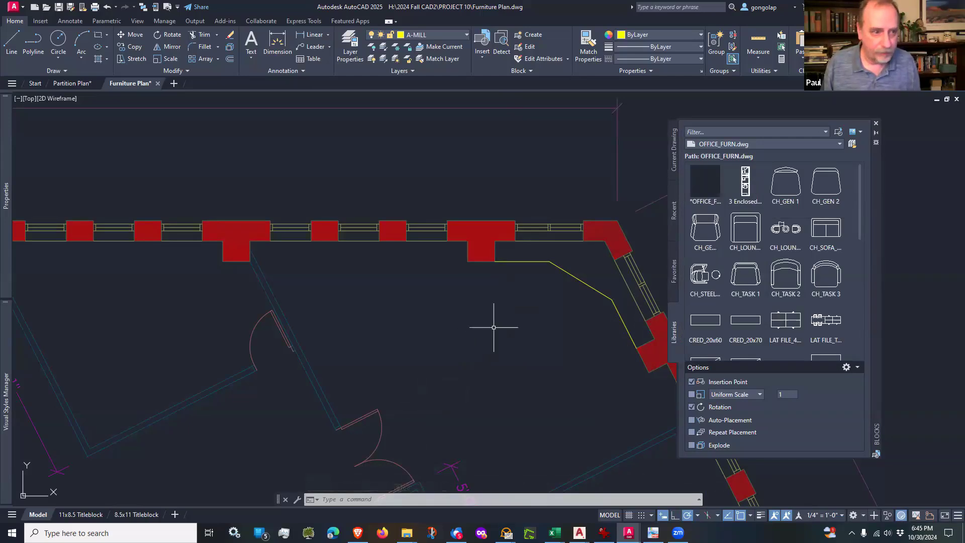
left_click(531, 361)
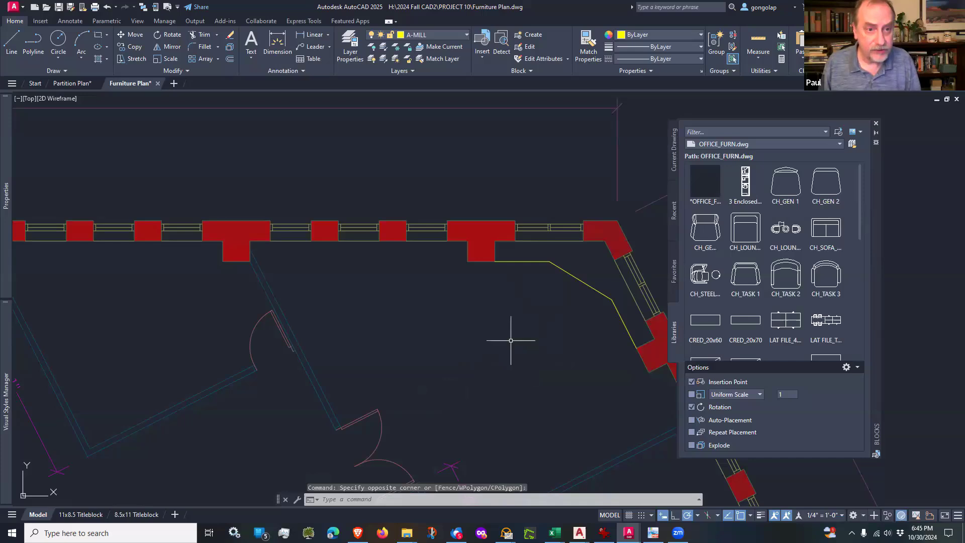
Step: Make I-FURN the current layer and draw a 75" by 36" desk rectangle in the middle of the corner office
left_click(463, 35)
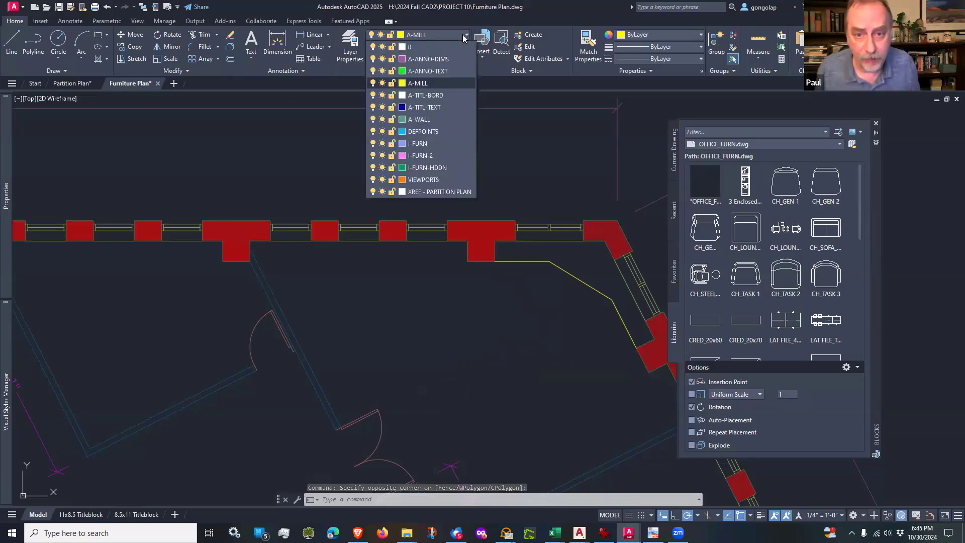
left_click(417, 144)
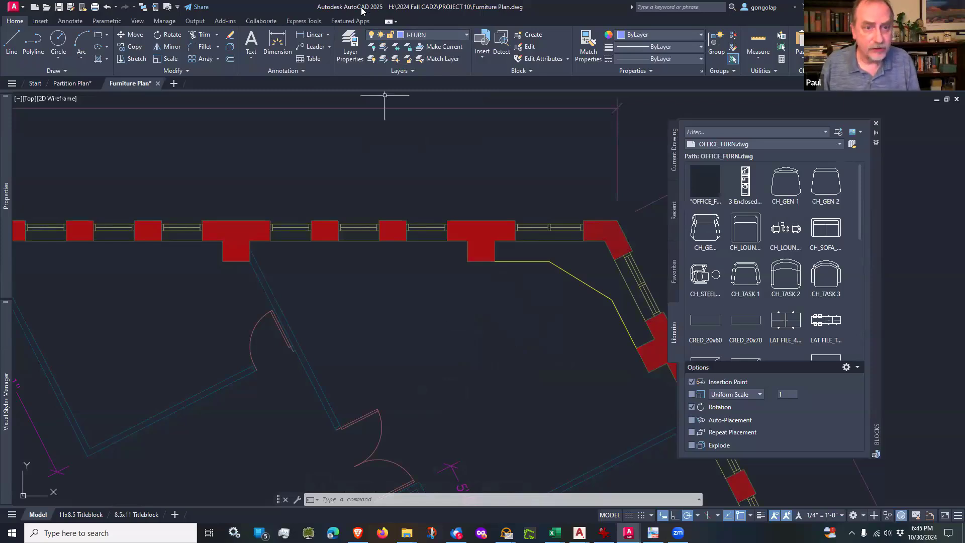
left_click(101, 37)
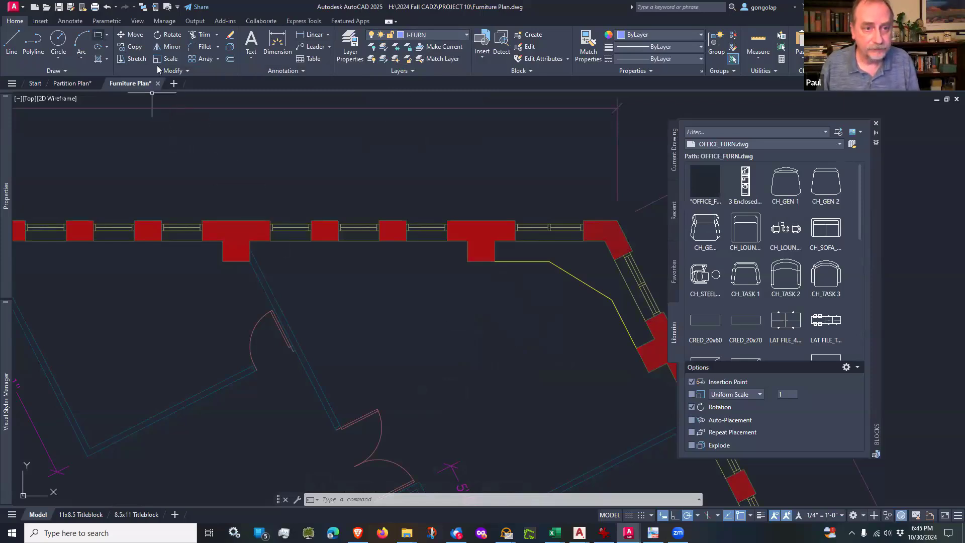
left_click(476, 359)
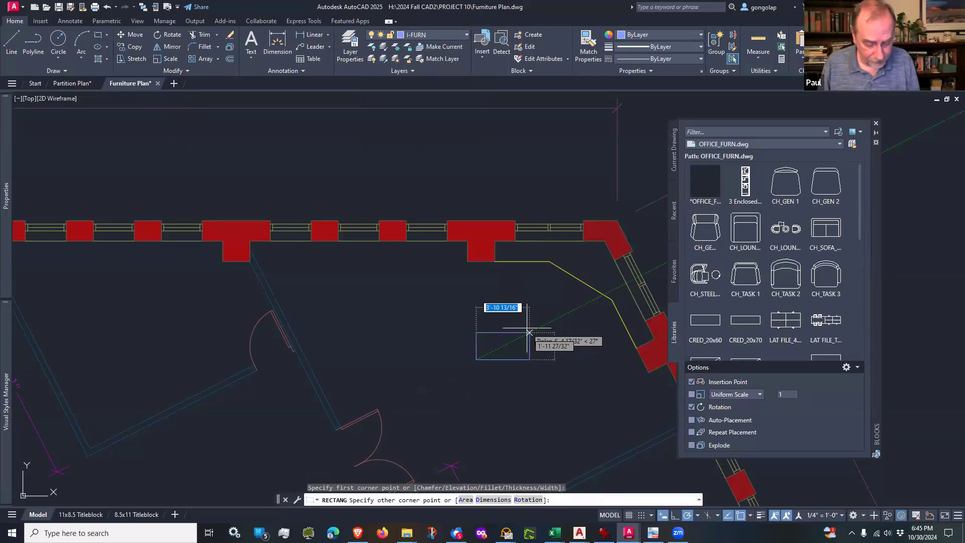
type("7")
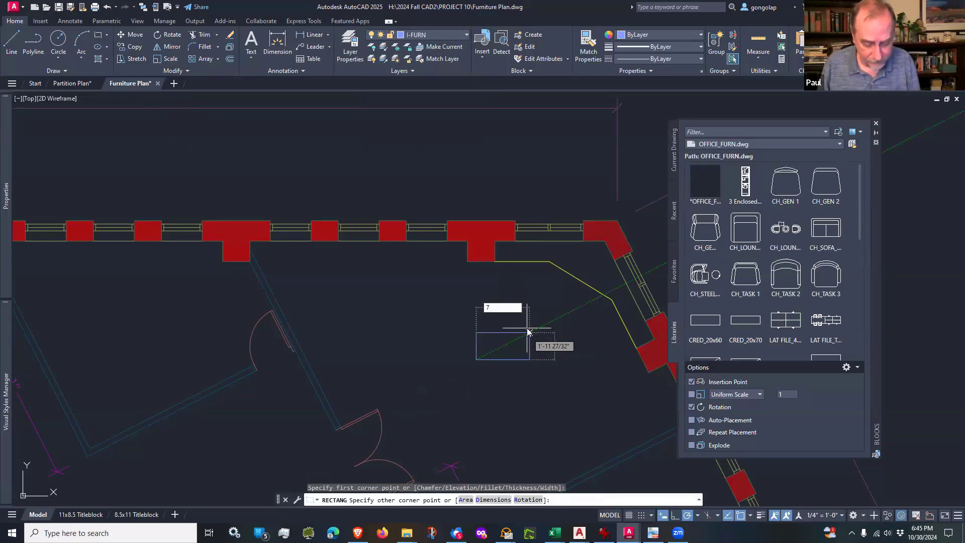
type("5")
key("Tab")
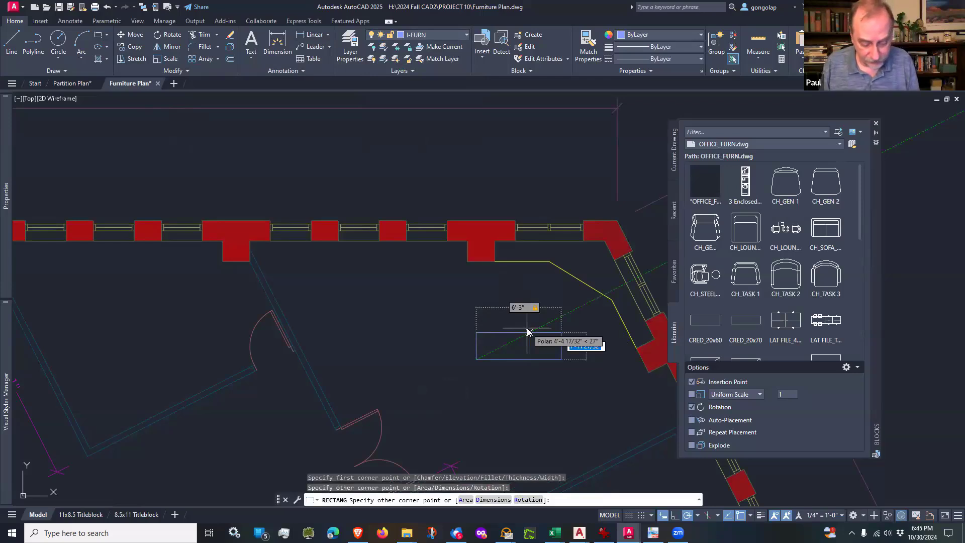
type("36")
key("Return")
key("Escape")
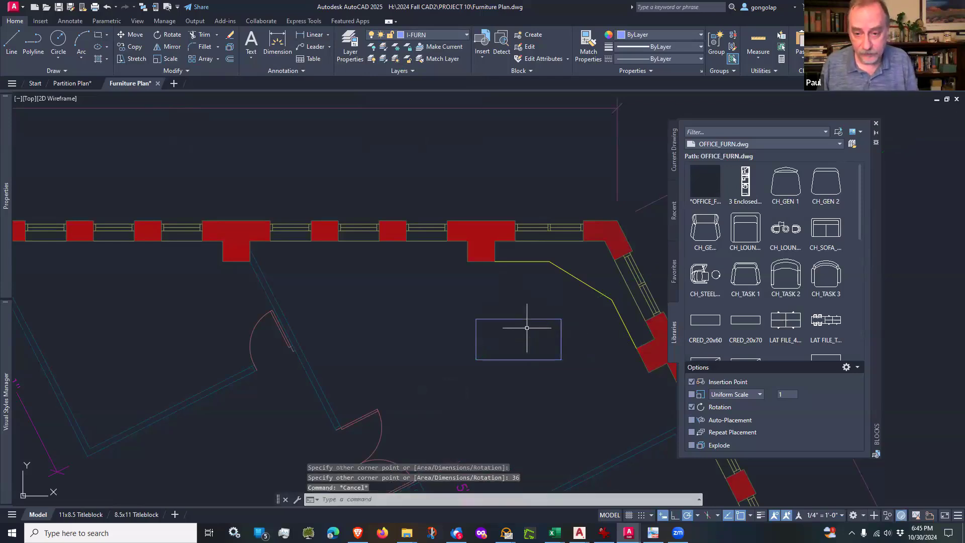
Step: Close the Blocks palette and move the desk rectangle by its upper-right corner onto the lower end of the diagonal millwork line
scroll(561, 350, "up", 1)
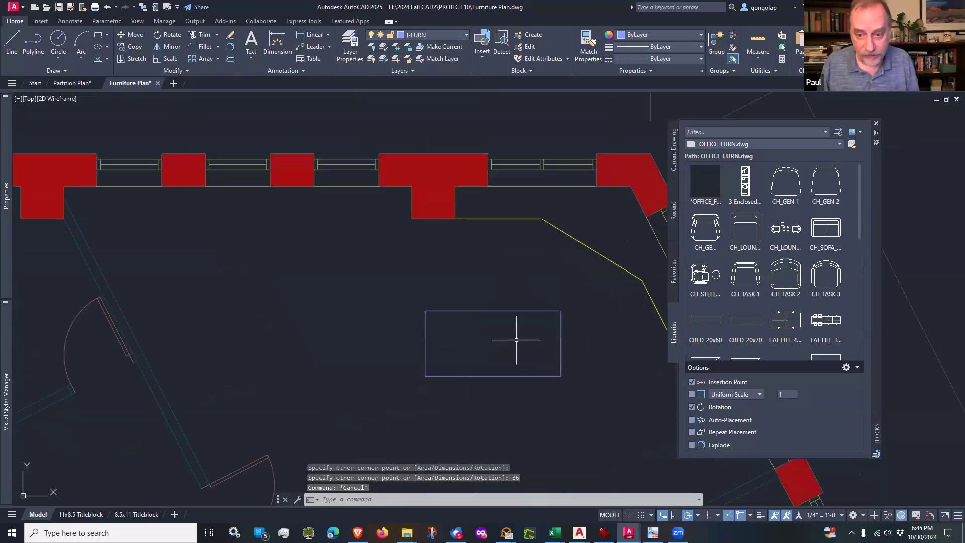
left_click(875, 125)
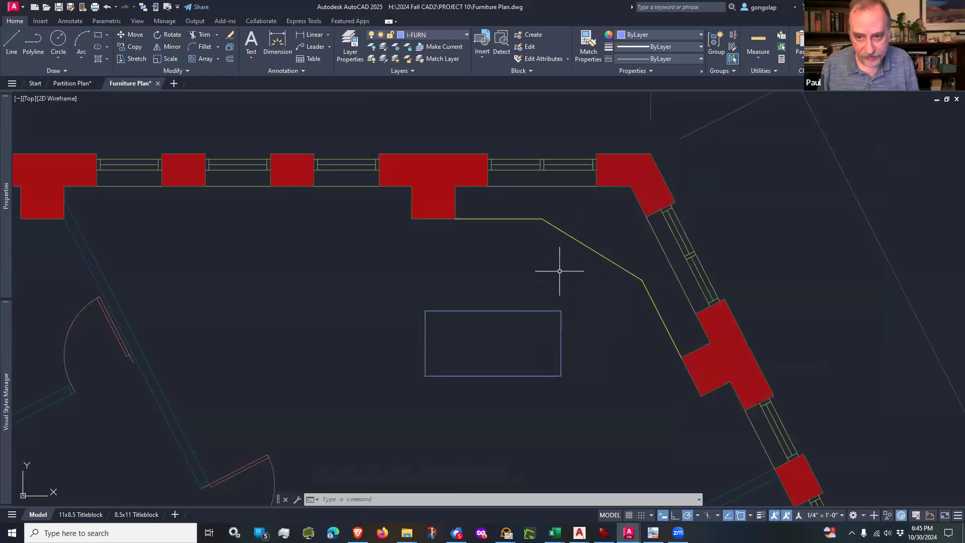
type("m")
key("Return")
left_click(572, 282)
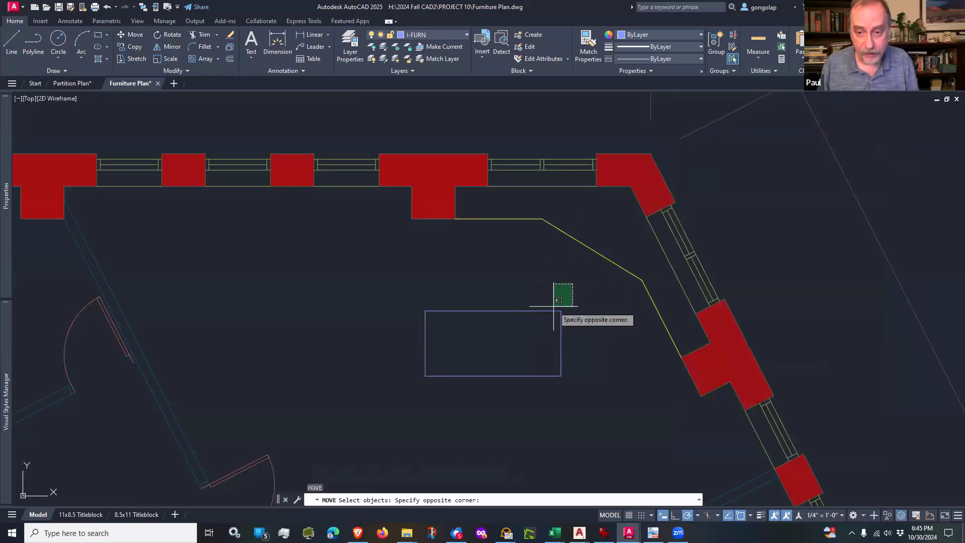
left_click(550, 323)
key("Return")
left_click(562, 311)
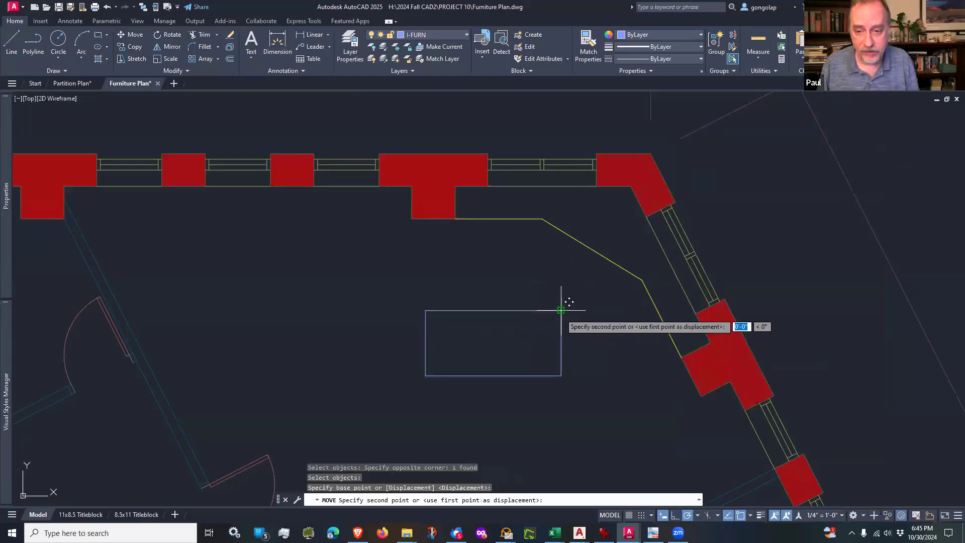
left_click(641, 281)
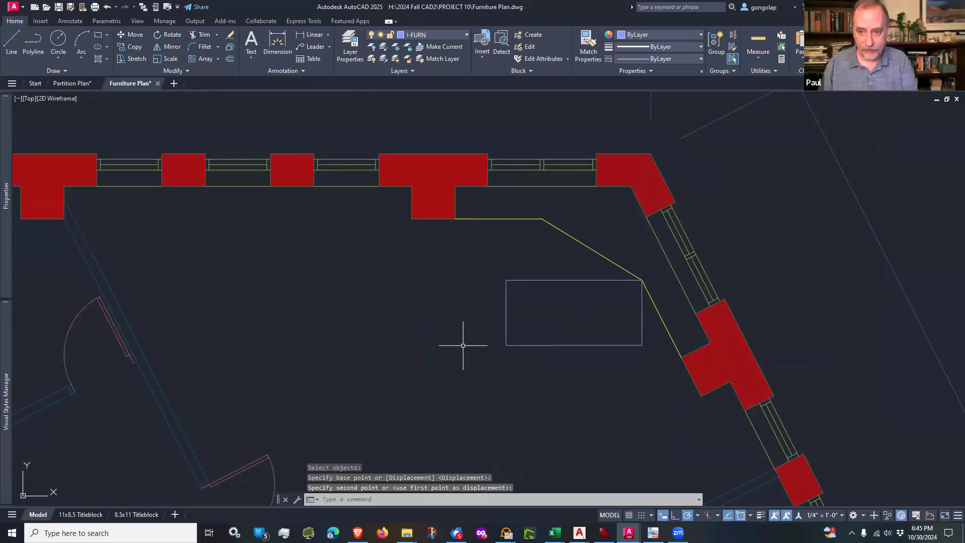
scroll(653, 269, "up", 5)
scroll(616, 263, "down", 3)
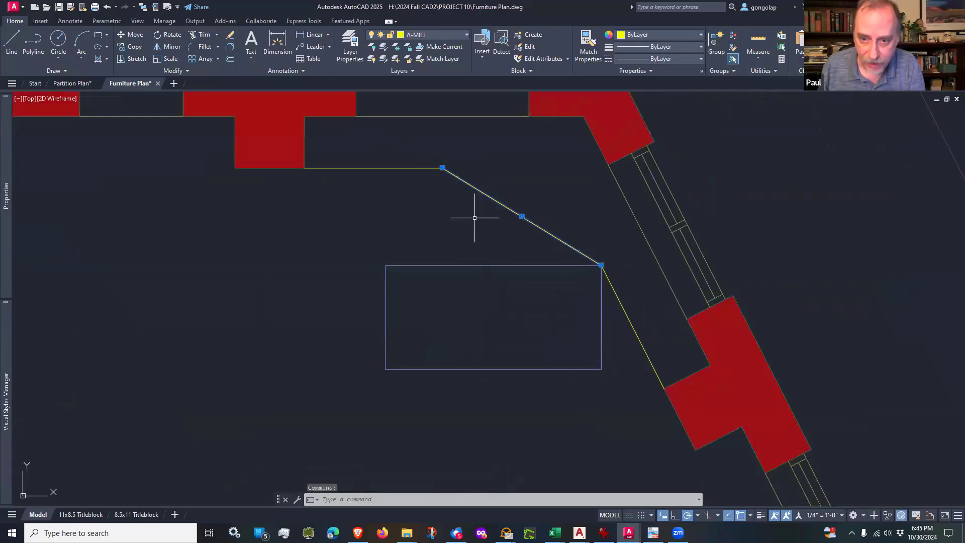
key("Escape")
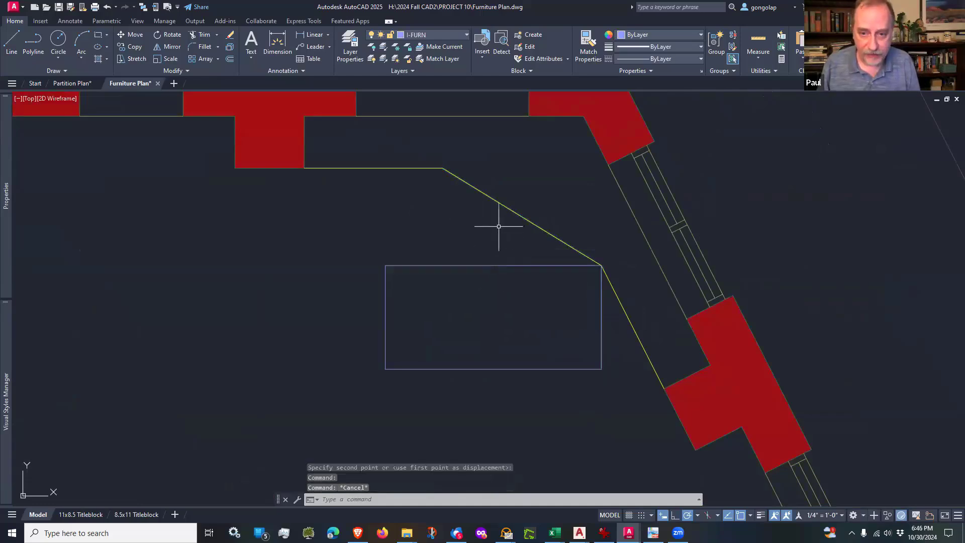
left_click(506, 207)
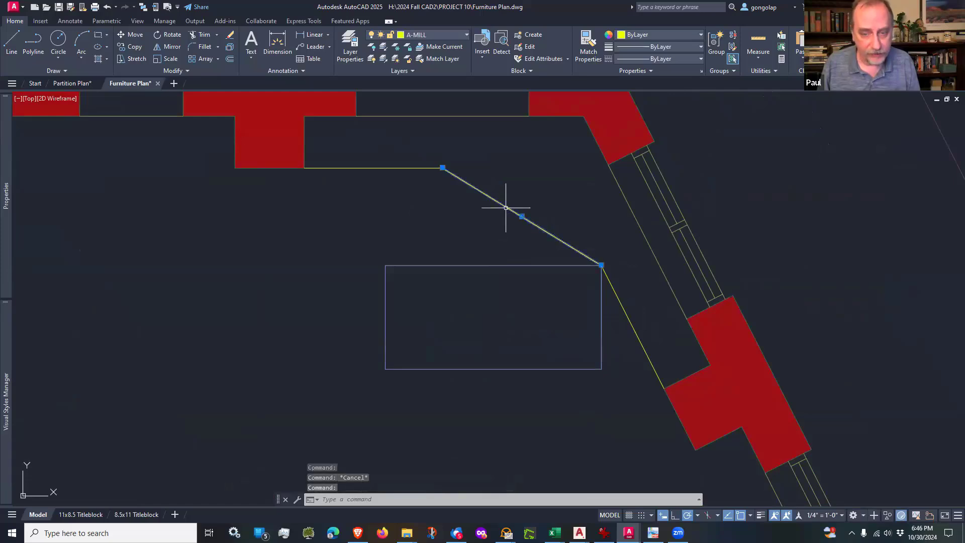
key("Escape")
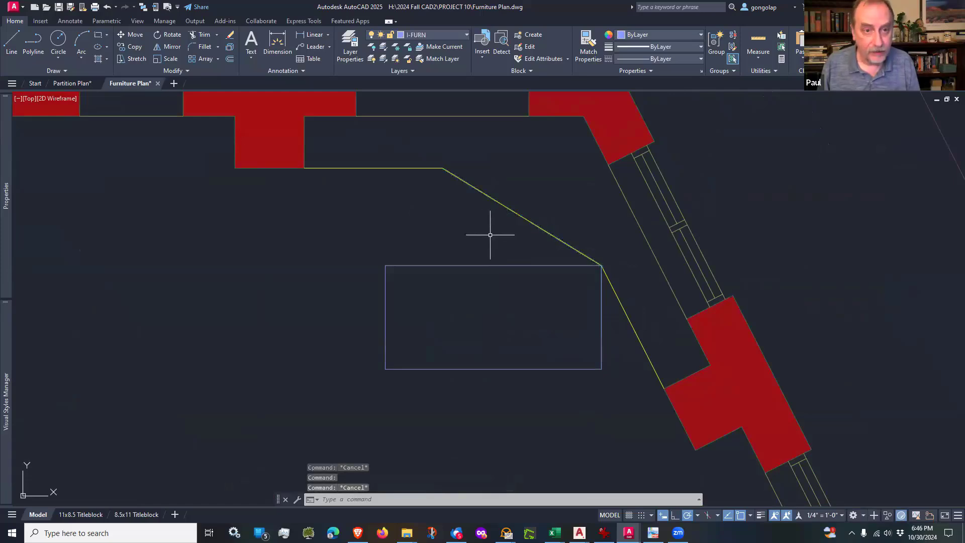
Step: Rotate the desk rectangle about its upper-right corner to align with the diagonal millwork line, picking that line's upper end for the angle
left_click(170, 34)
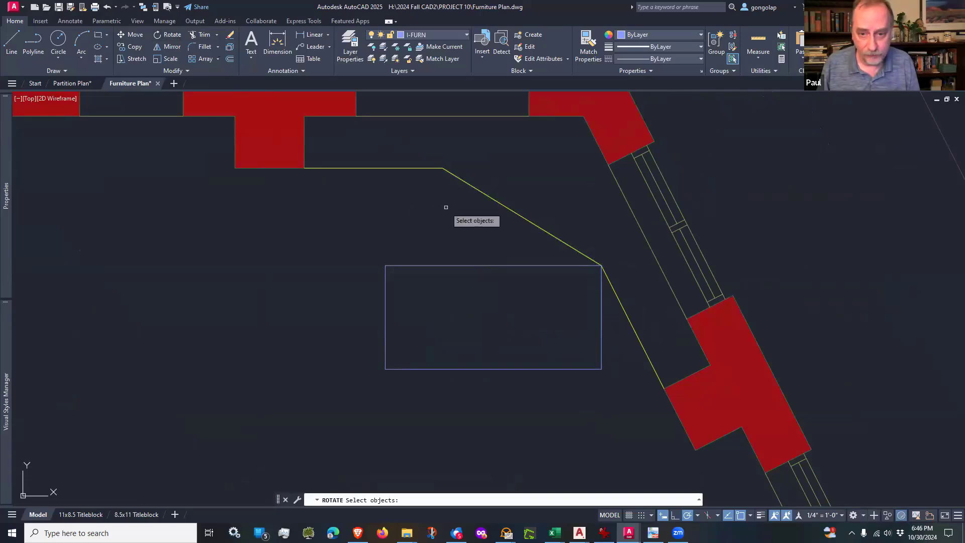
left_click(462, 264)
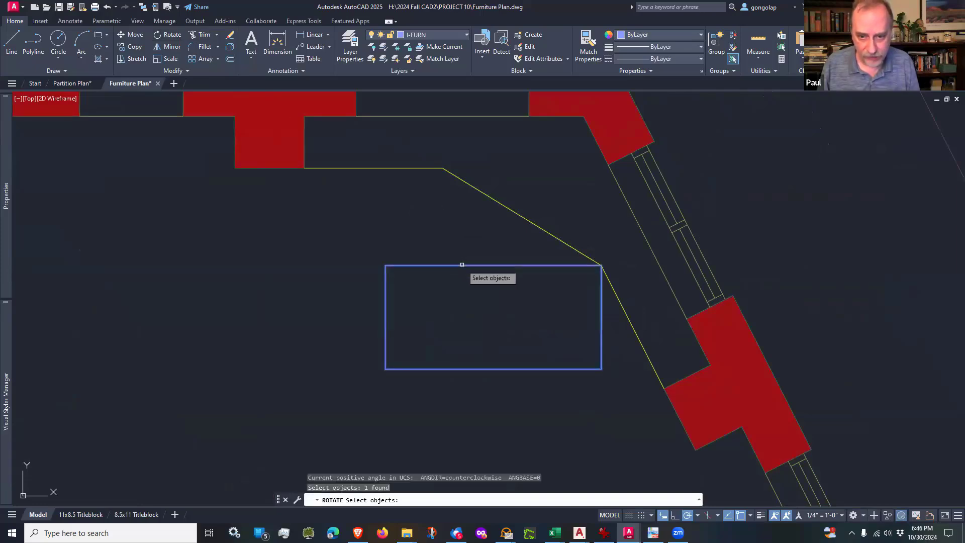
key("Return")
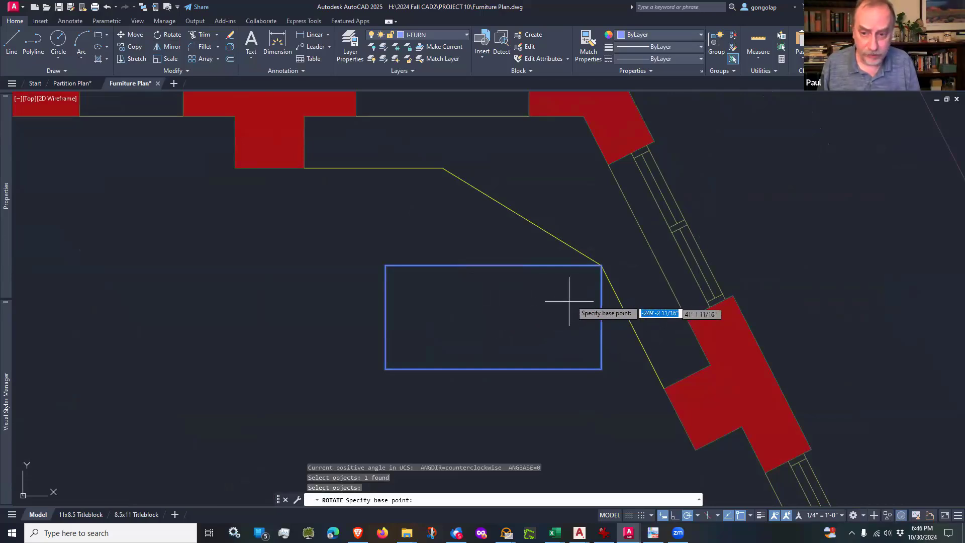
scroll(593, 280, "up", 4)
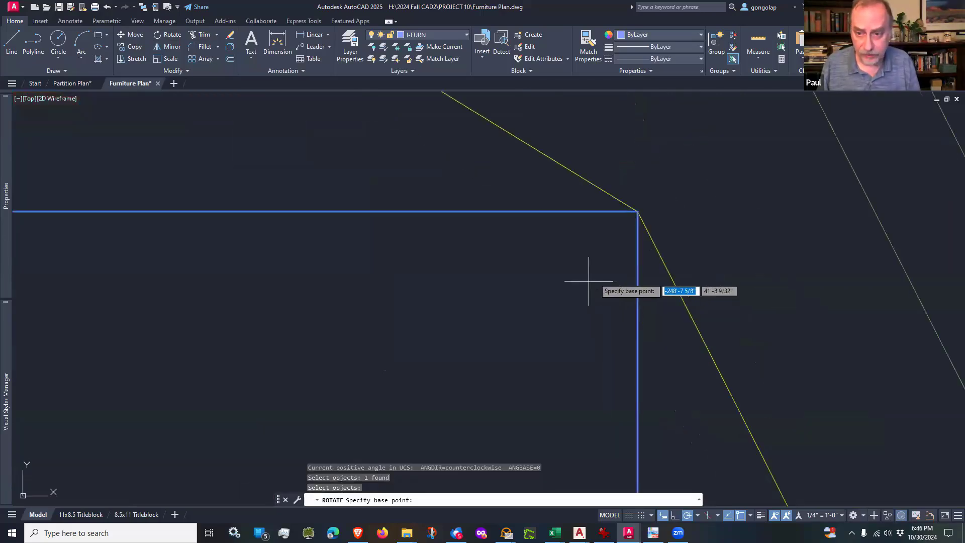
left_click(637, 212)
scroll(617, 254, "down", 5)
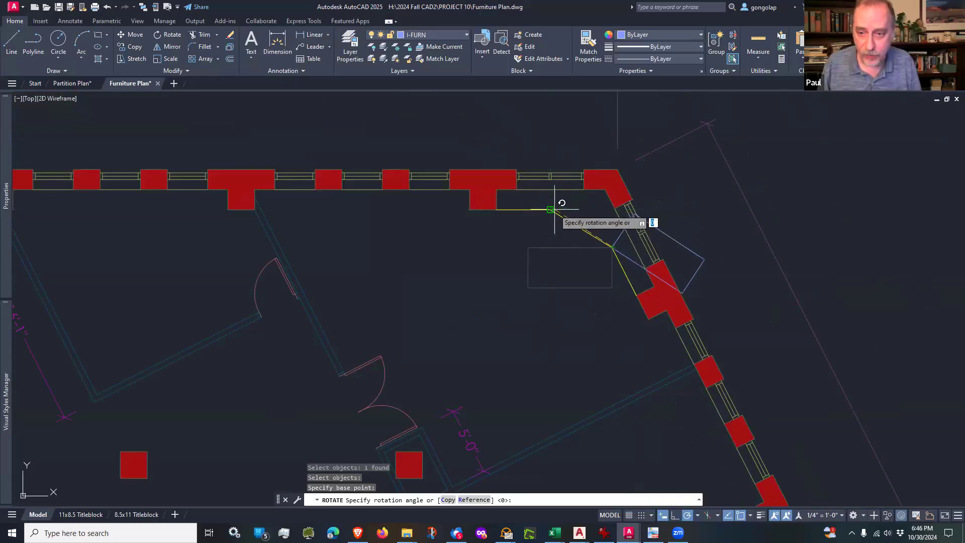
scroll(551, 209, "up", 5)
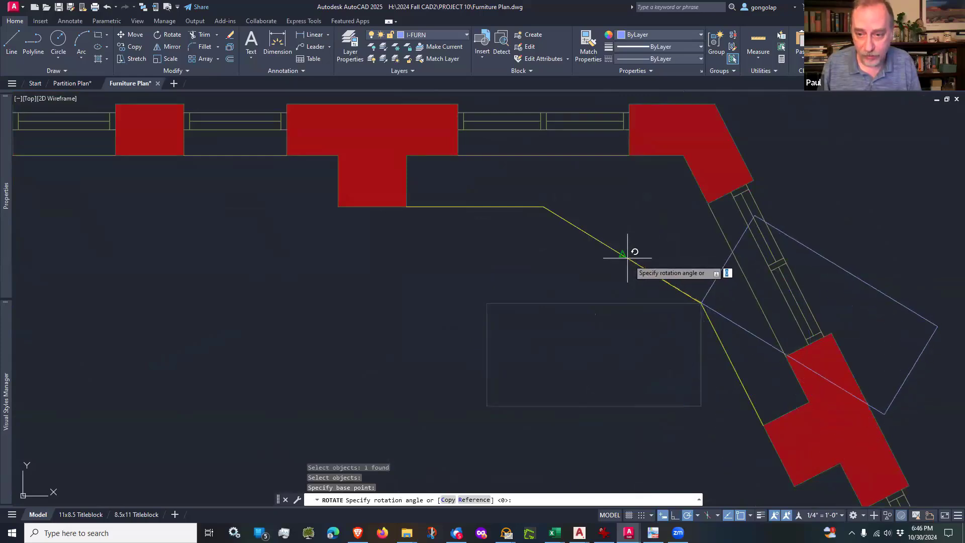
left_click(544, 208)
scroll(566, 302, "down", 3)
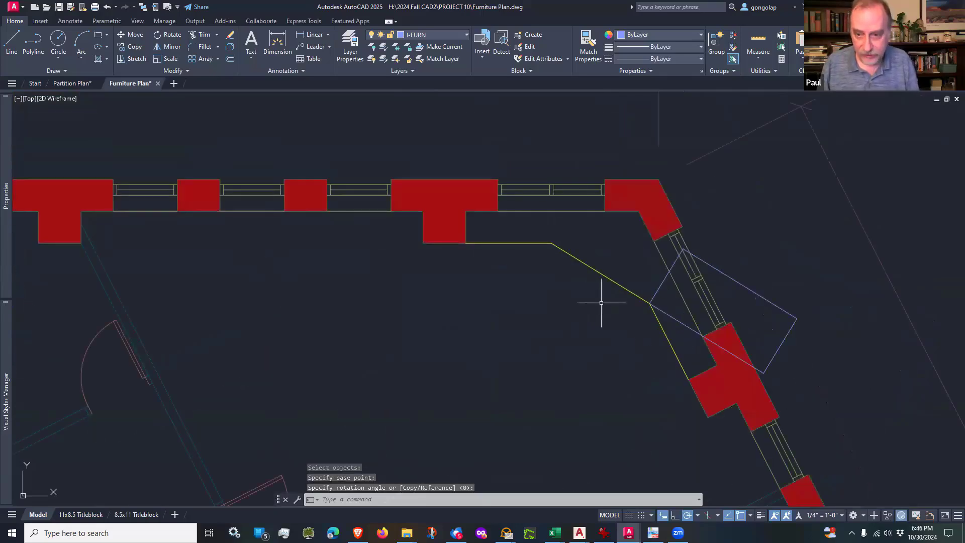
Step: Move the rotated desk rectangle about 8'-8" west-southwest, back into the corner office in front of the diagonal millwork
type("m")
key("Return")
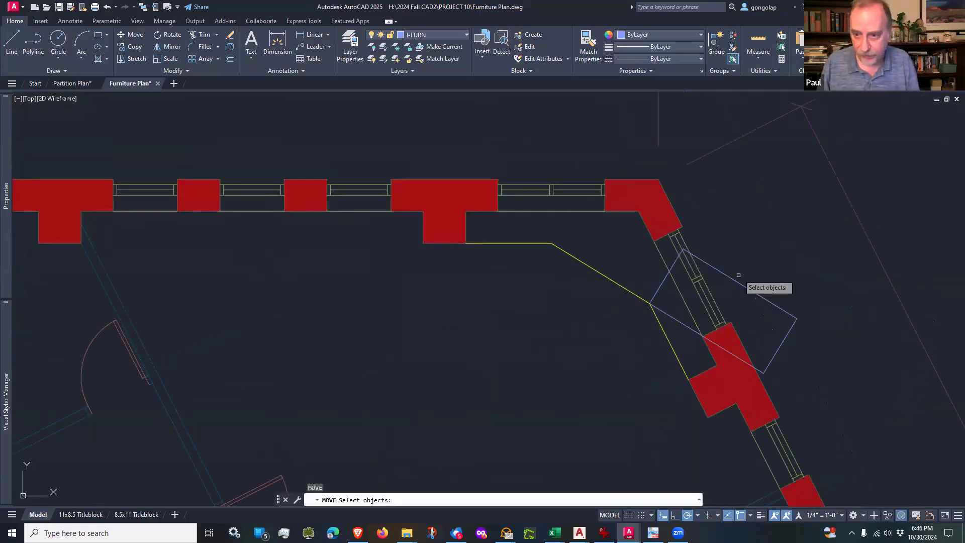
left_click(762, 304)
key("Return")
left_click(757, 314)
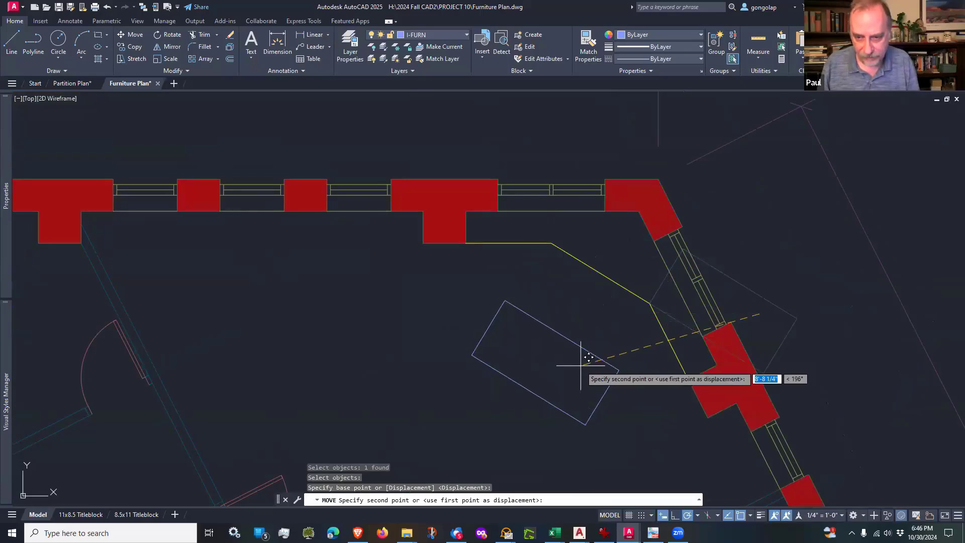
left_click(579, 365)
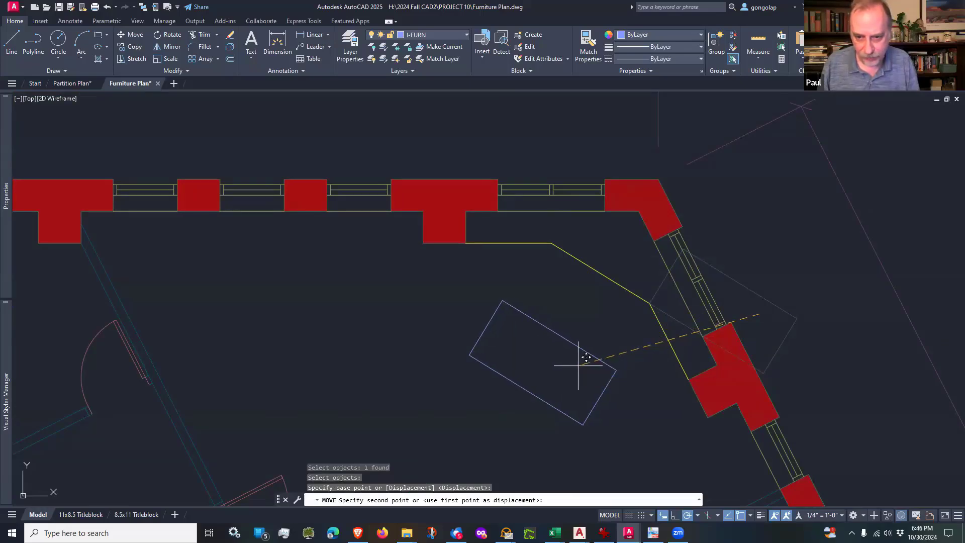
scroll(590, 323, "down", 3)
scroll(591, 302, "up", 3)
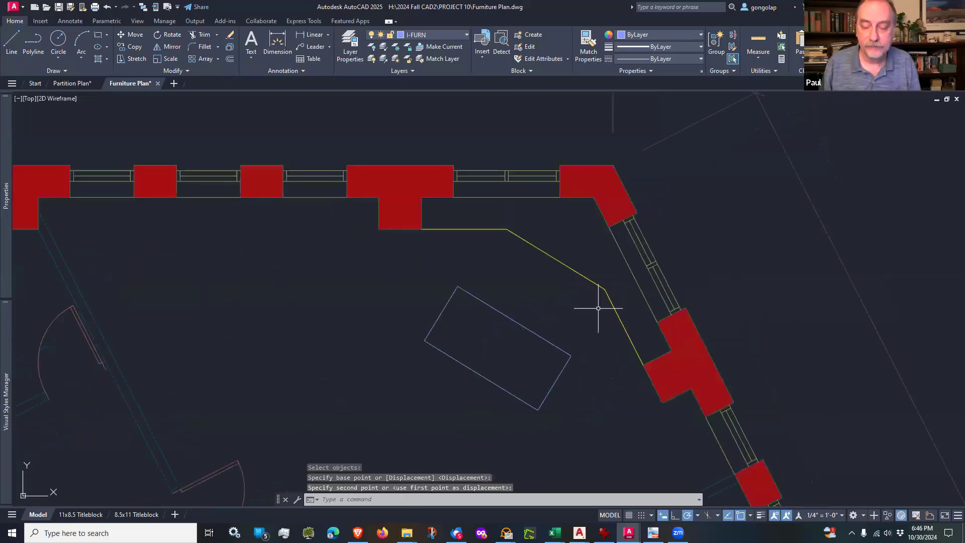
Step: Insert the CH_TASK 3 chair at the midpoint of the desk's long edge facing the millwork, rotated to align with that edge
middle_click_drag(594, 308, 571, 283)
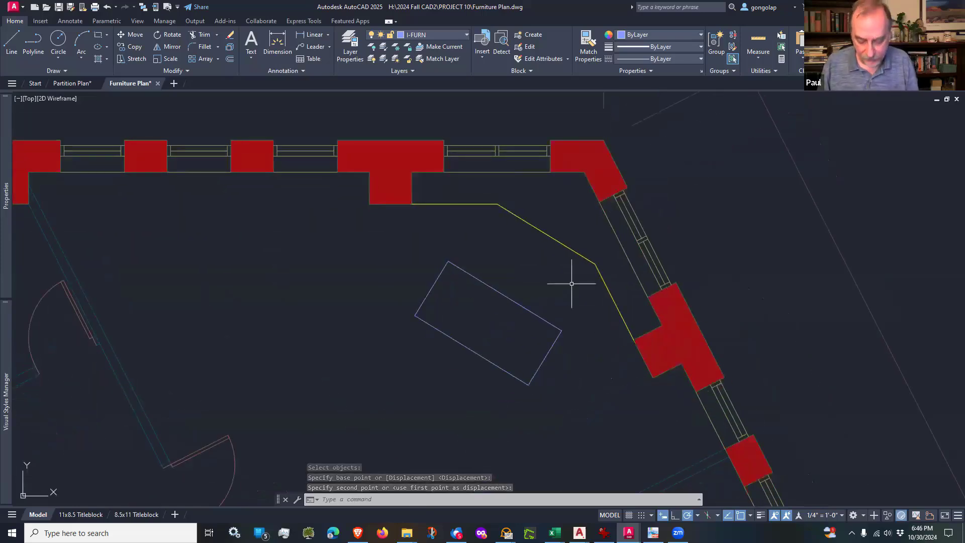
type("i")
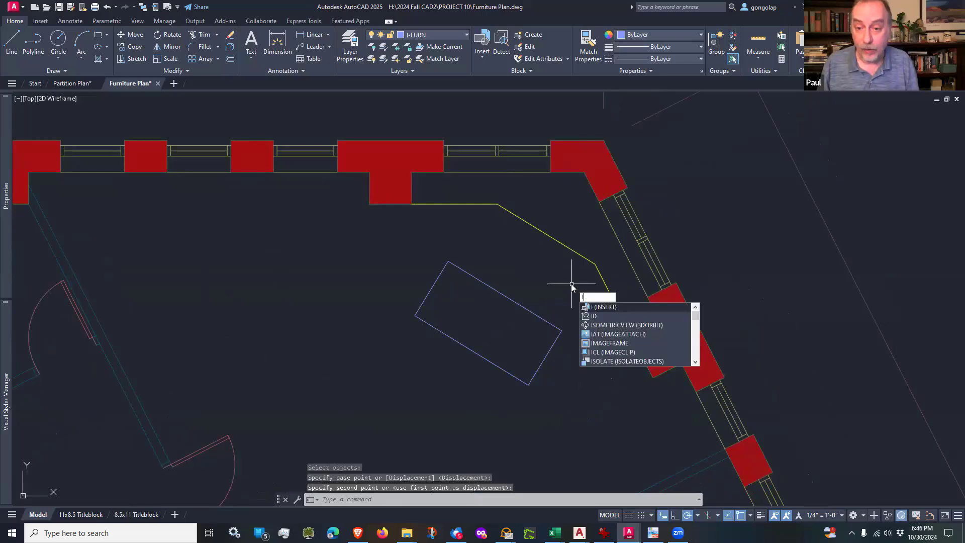
key("Return")
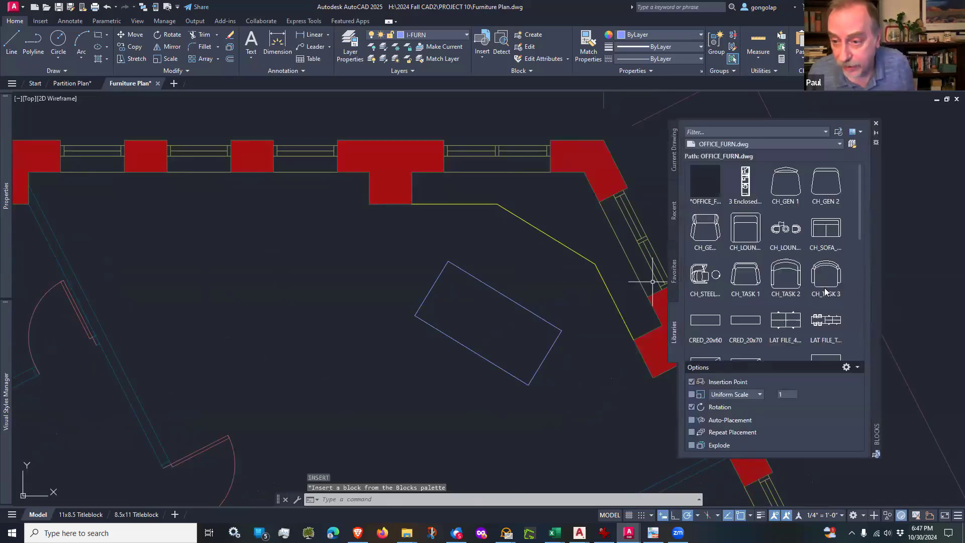
mouse_move(827, 281)
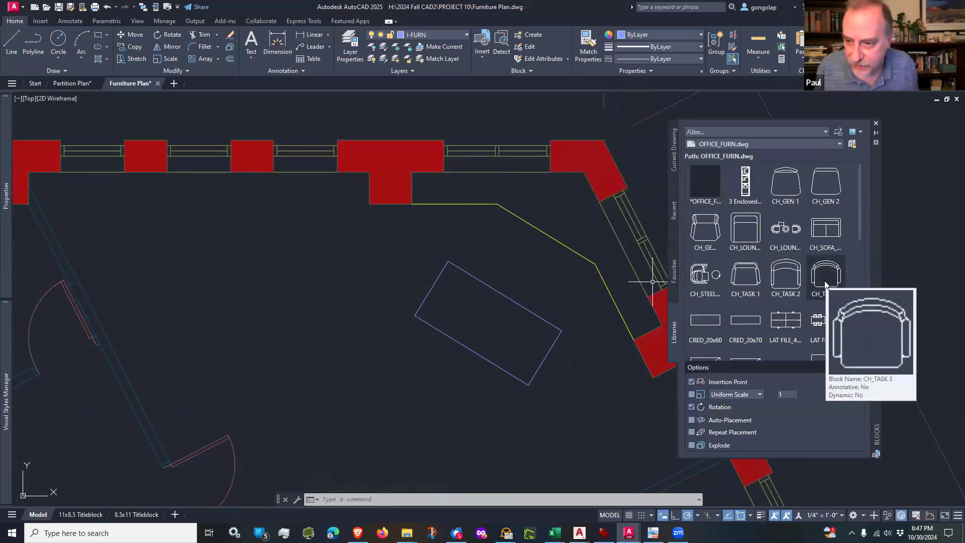
left_click(825, 284)
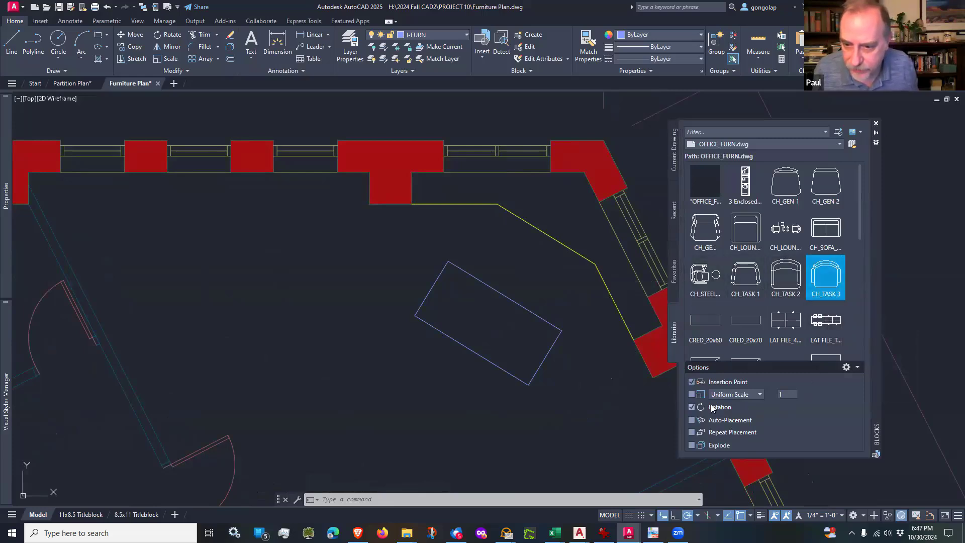
left_click(823, 277)
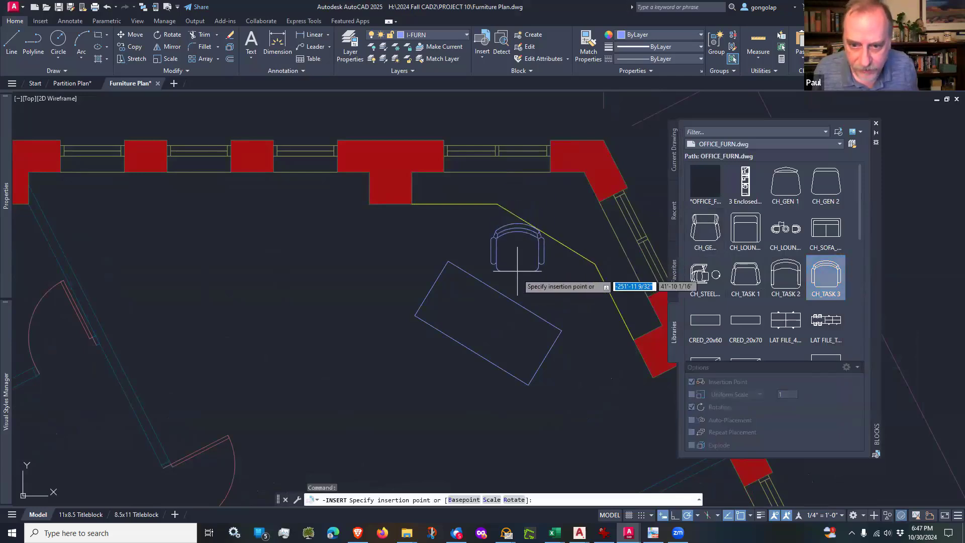
left_click(504, 296)
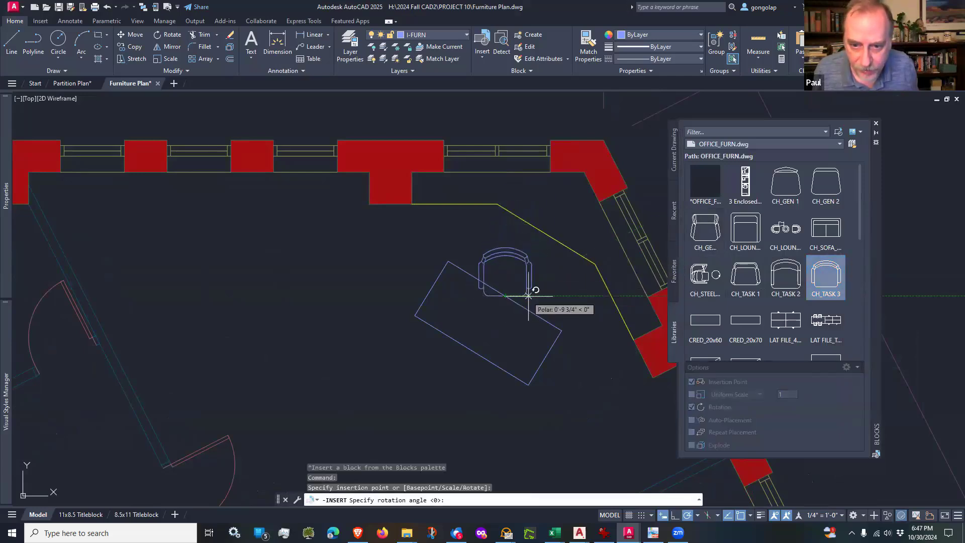
left_click(562, 330)
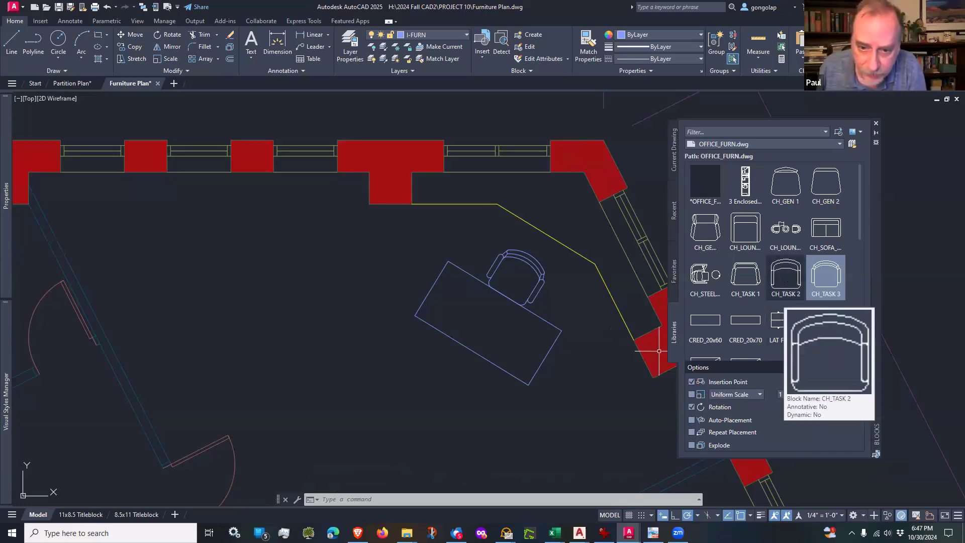
Step: Insert a CH_TASK 2 guest chair just off the west end of the desk's front edge, angled to face the desk
left_click(786, 276)
scroll(431, 347, "up", 2)
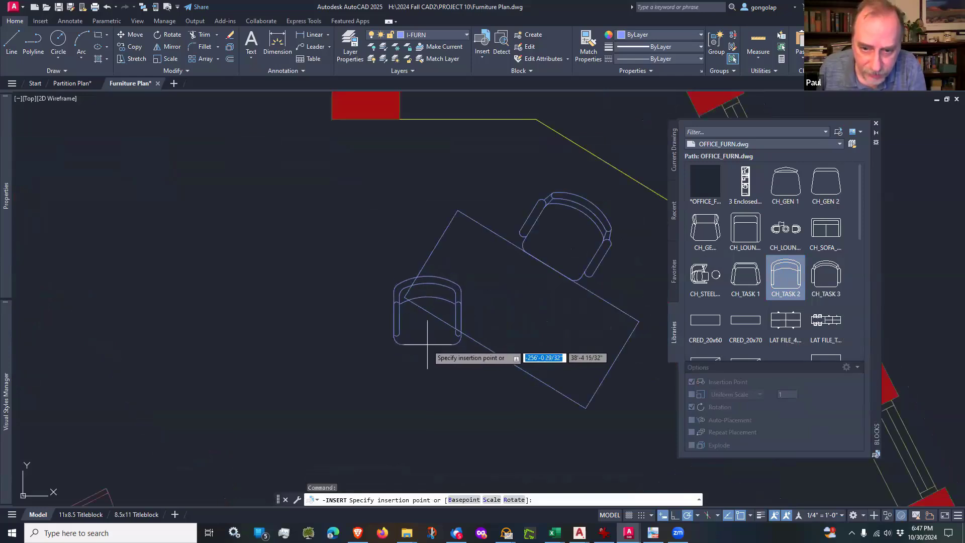
left_click(405, 298)
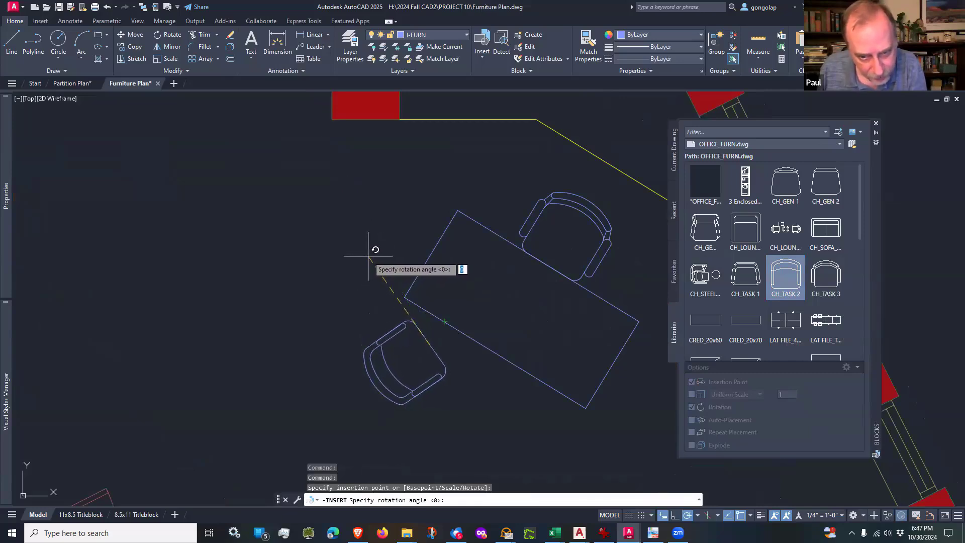
left_click(367, 257)
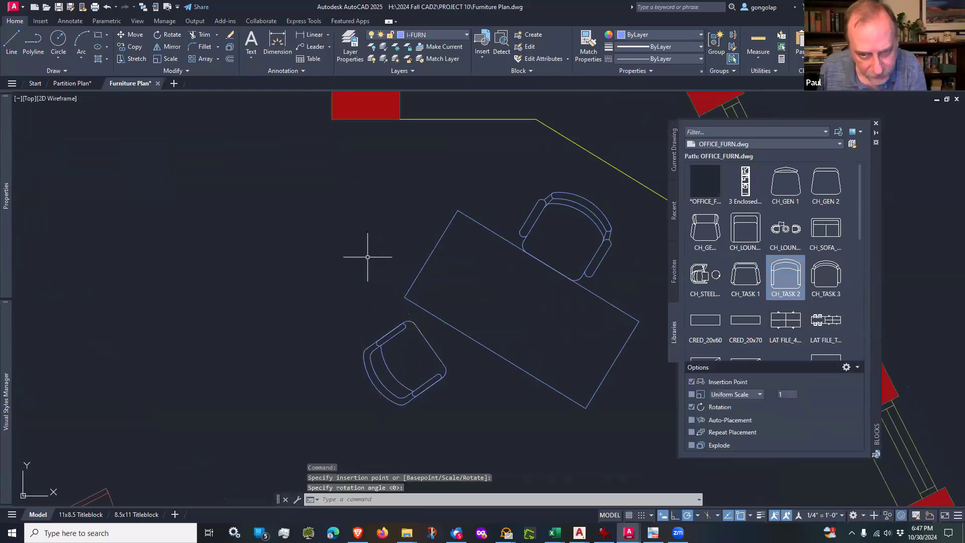
scroll(345, 276, "down", 4)
scroll(344, 276, "up", 2)
mouse_move(345, 276)
middle_mouse_down()
mouse_move(414, 343)
mouse_move(404, 361)
middle_mouse_up()
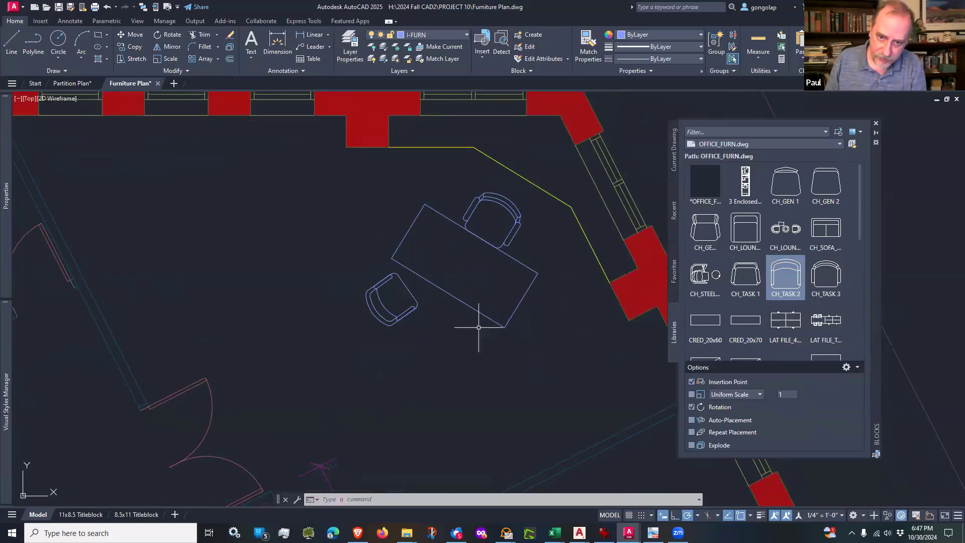
left_click(786, 276)
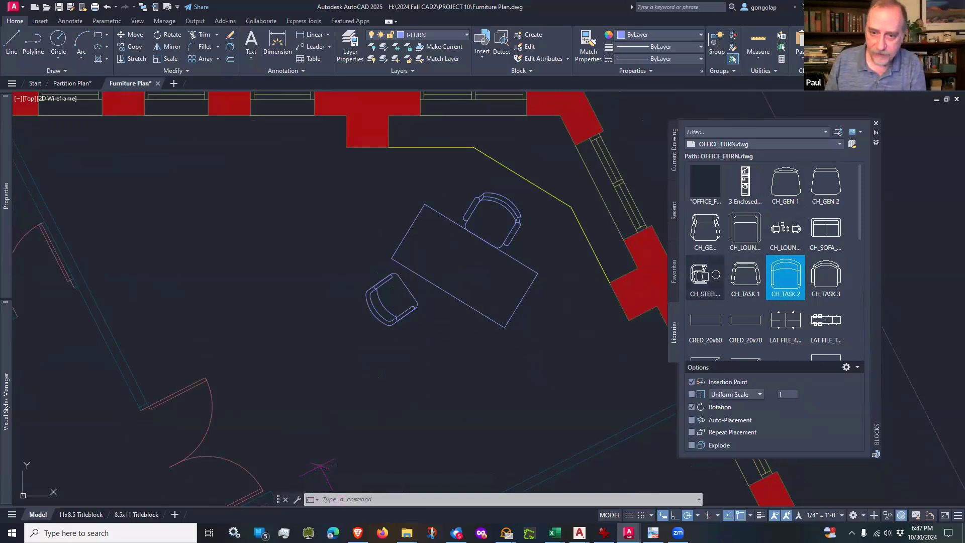
left_click(460, 326)
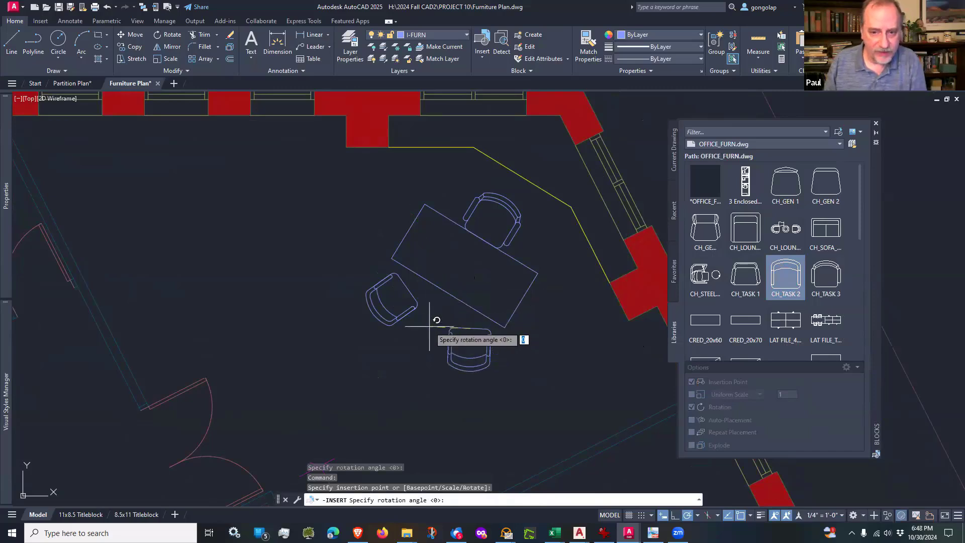
key("Escape")
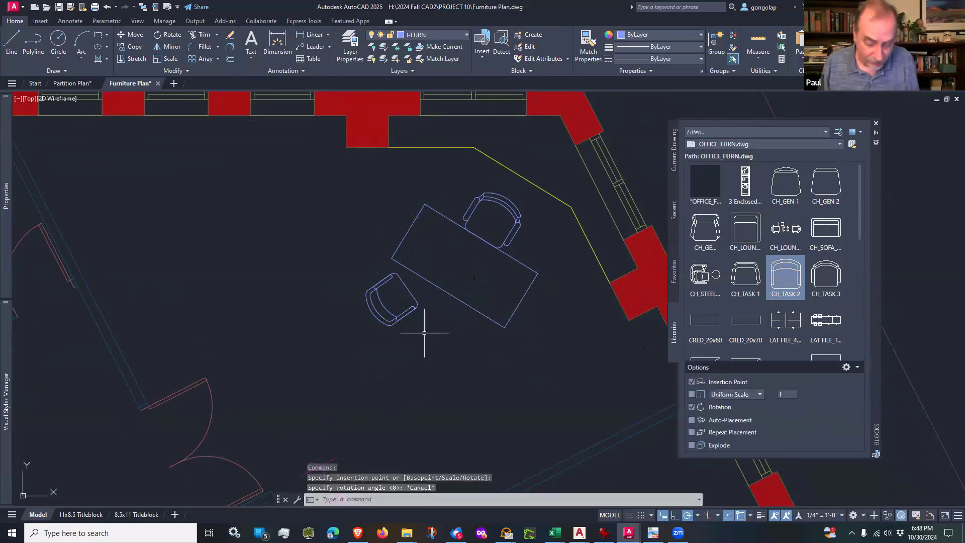
Step: Mirror the CH_TASK 2 guest chair across the line joining the midpoints of the desk's long edges, keeping the original
type("mi")
key("Return")
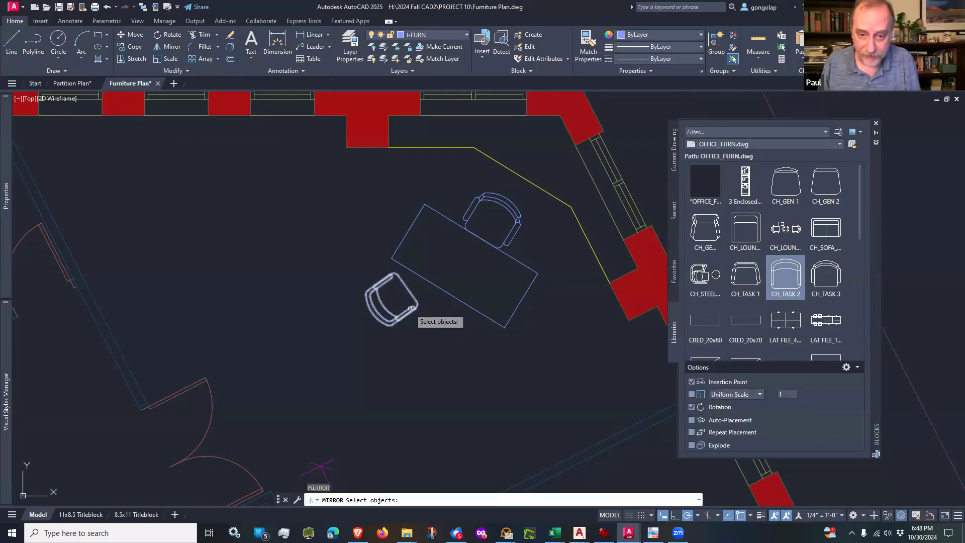
left_click(409, 310)
key("Return")
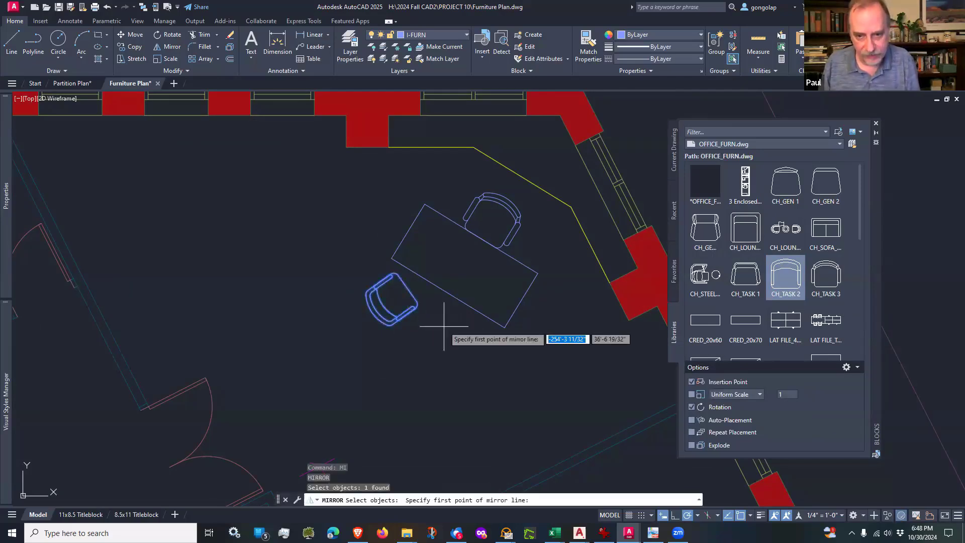
left_click(448, 294)
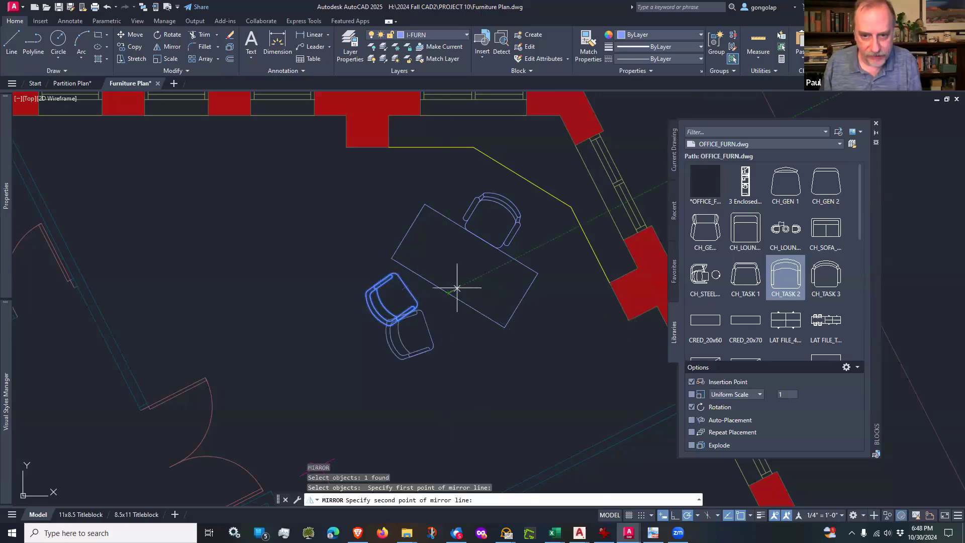
left_click(480, 240)
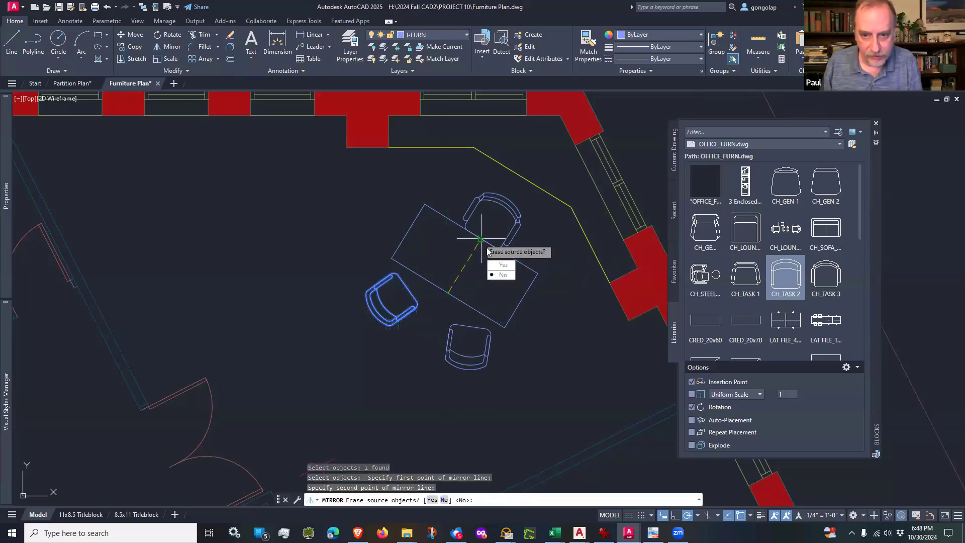
left_click(503, 274)
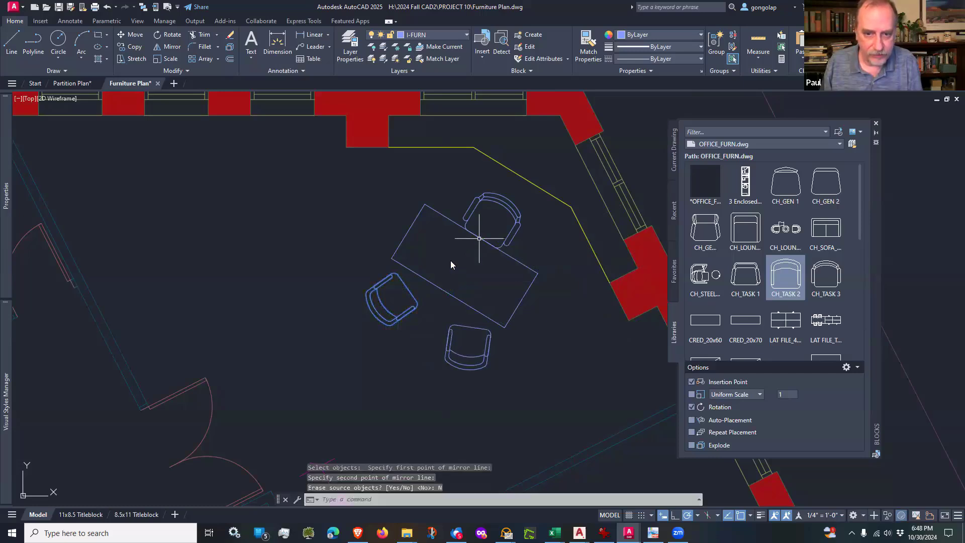
Step: Examine the furnished corner office and the neighbouring office directly west of it
scroll(435, 355, "down", 2)
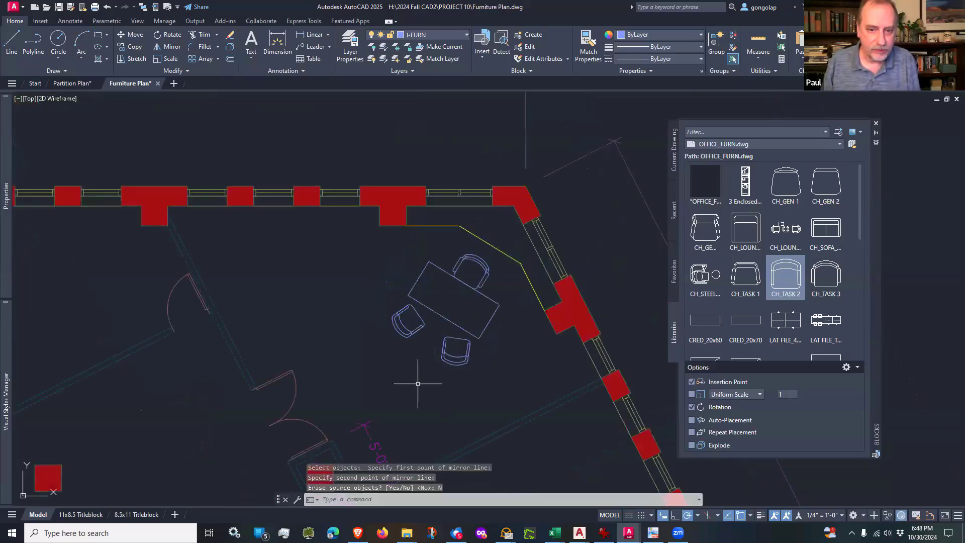
mouse_move(409, 380)
middle_mouse_down()
mouse_move(431, 361)
mouse_move(439, 369)
middle_mouse_up()
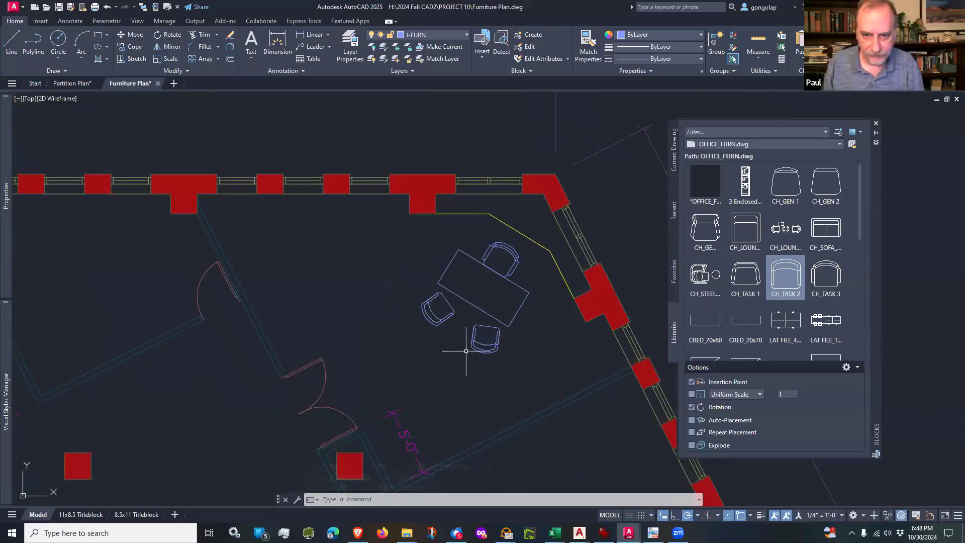
scroll(466, 350, "down", 2)
scroll(370, 334, "up", 4)
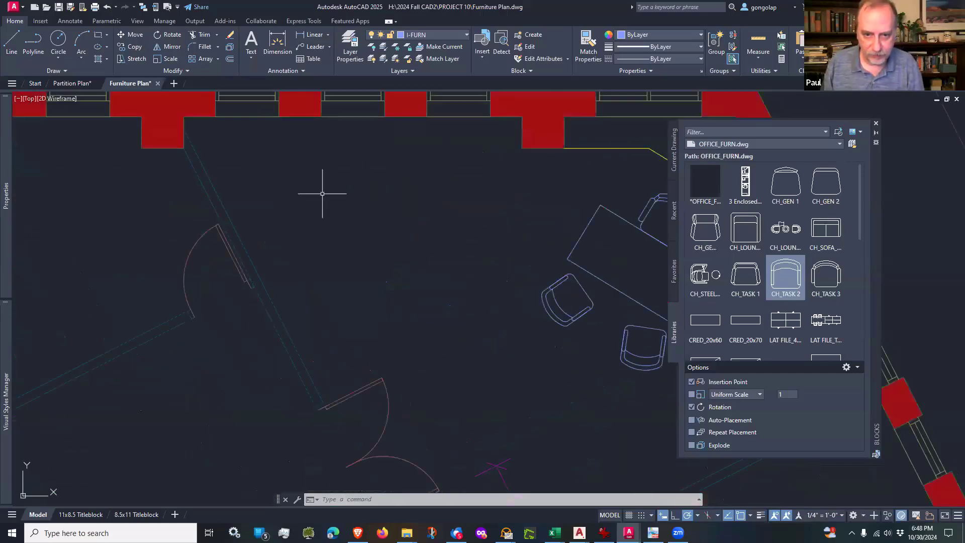
scroll(479, 277, "down", 2)
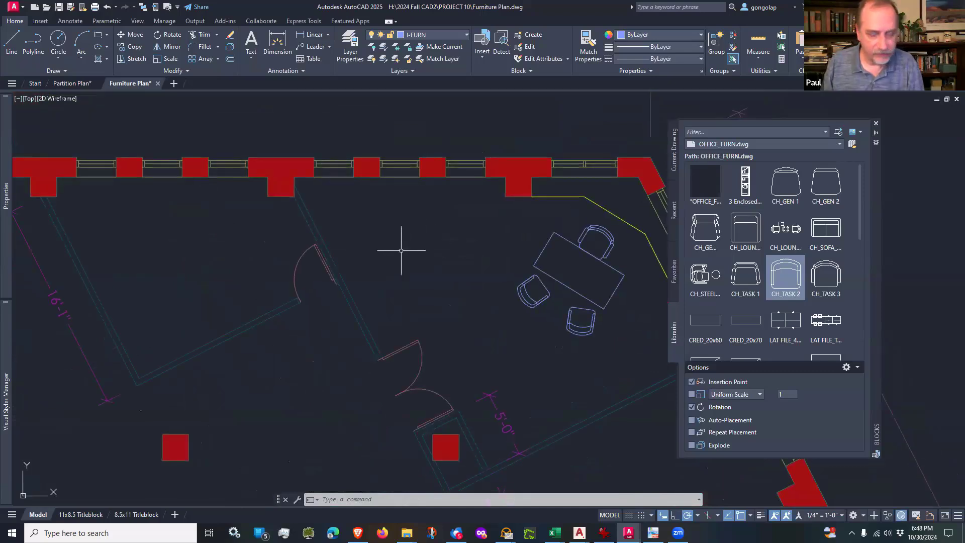
mouse_move(396, 257)
middle_mouse_down()
mouse_move(416, 239)
mouse_move(415, 277)
mouse_move(441, 252)
mouse_move(510, 262)
middle_mouse_up()
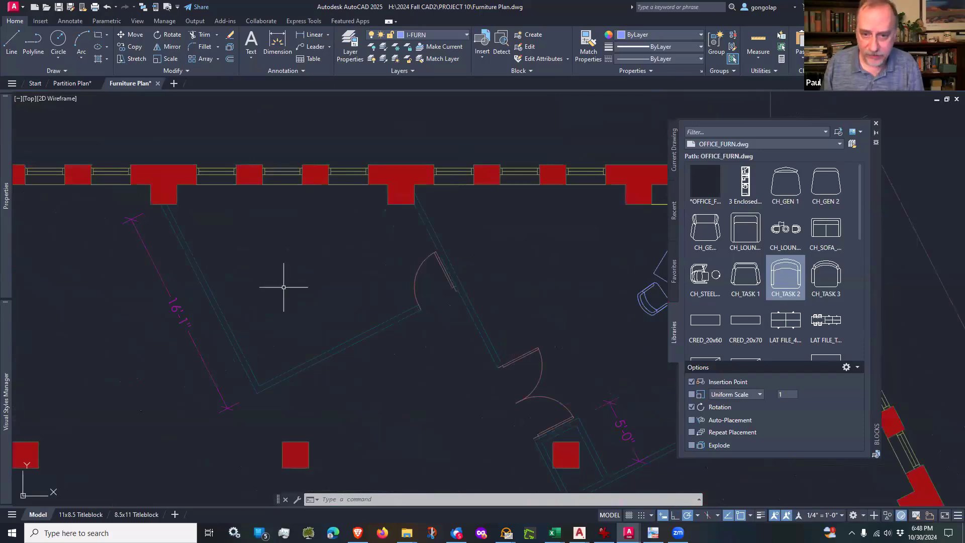
middle_click_drag(283, 287, 353, 297)
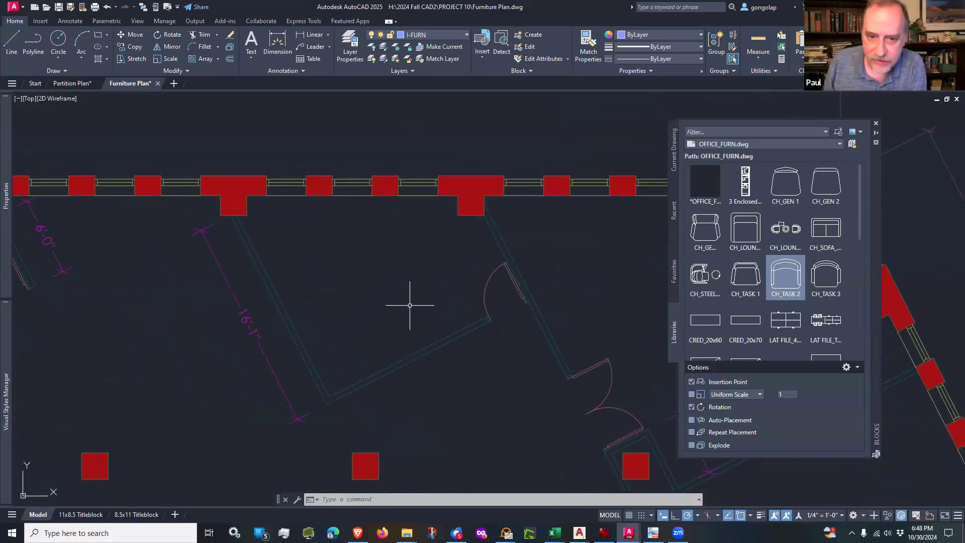
scroll(347, 278, "down", 1)
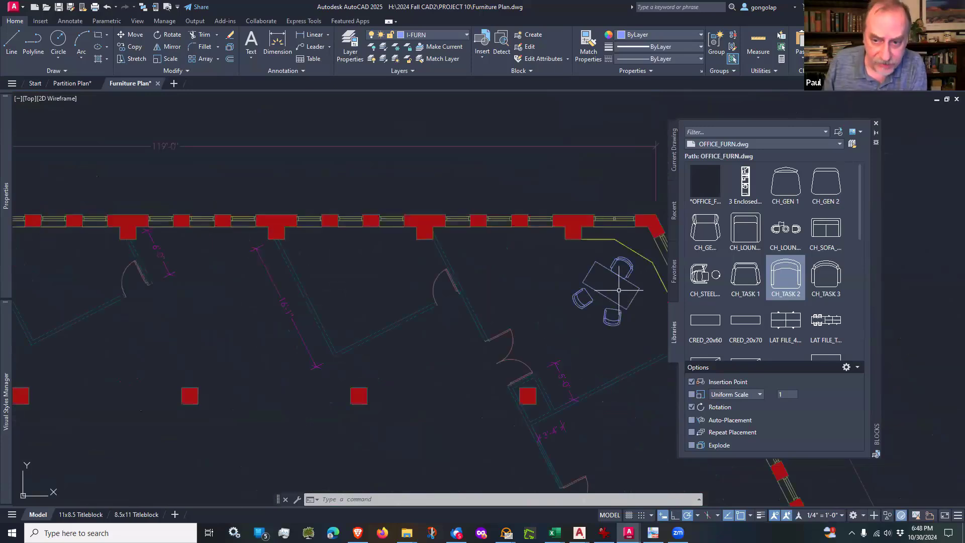
scroll(619, 290, "up", 1)
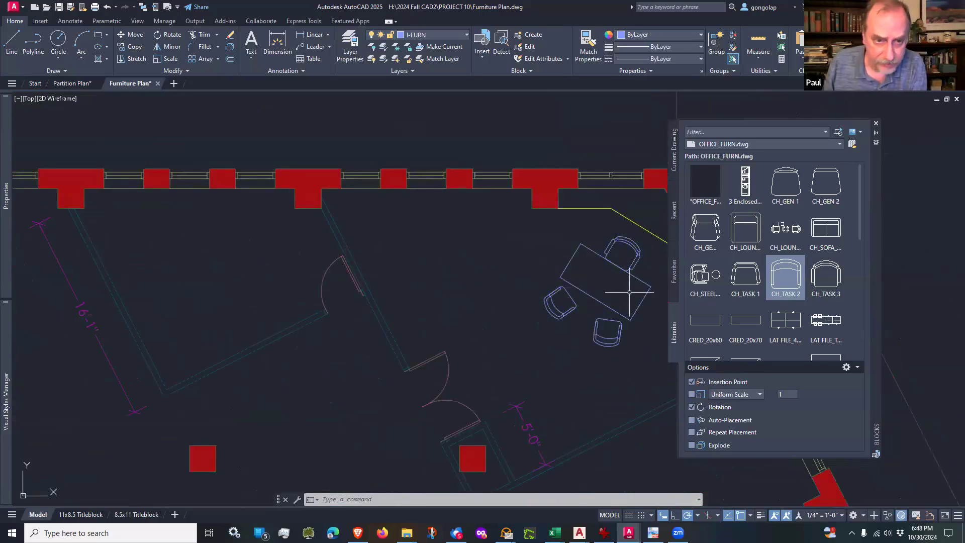
middle_click_drag(244, 283, 277, 283)
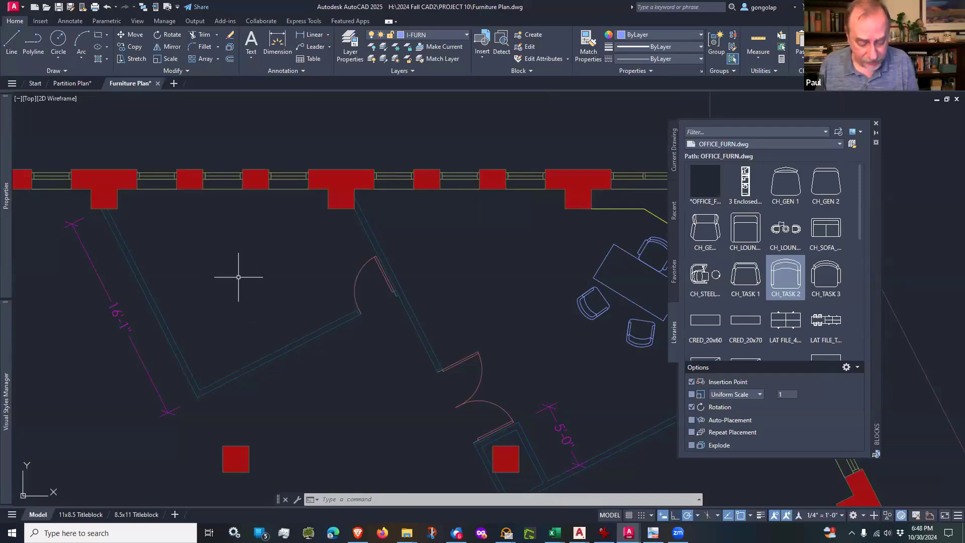
Step: Draw a 60" by 30" desk rectangle in the middle of the office directly west of the corner office
key("Return")
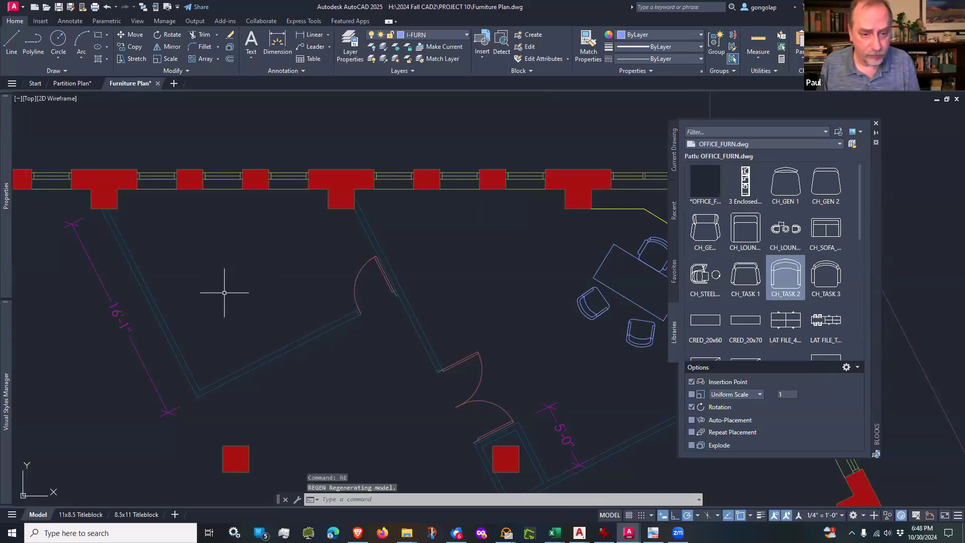
key("Escape")
type("rec")
key("Return")
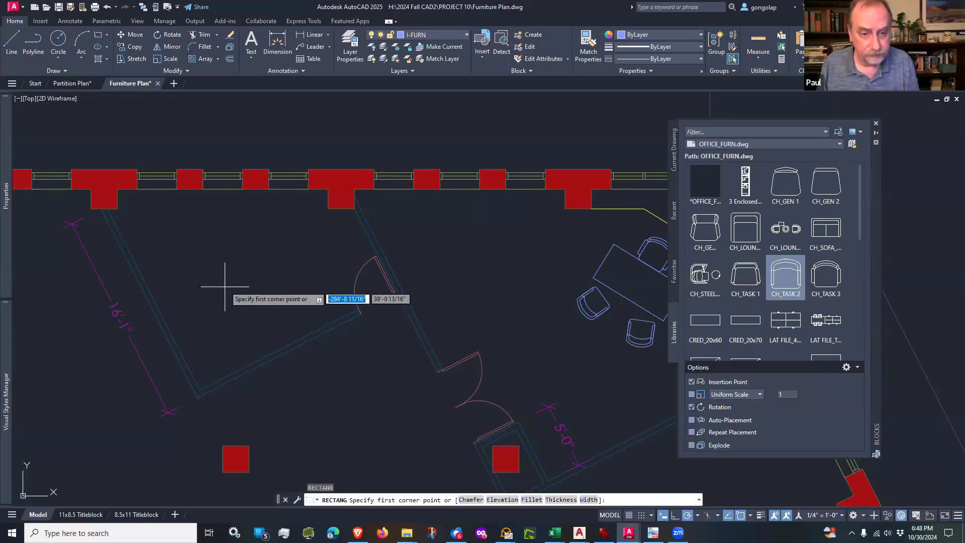
left_click(210, 286)
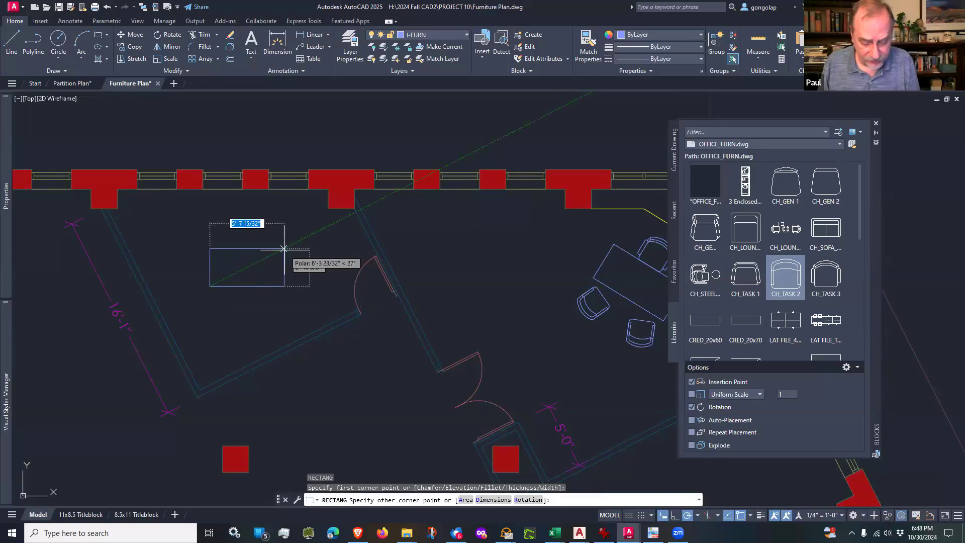
type("60")
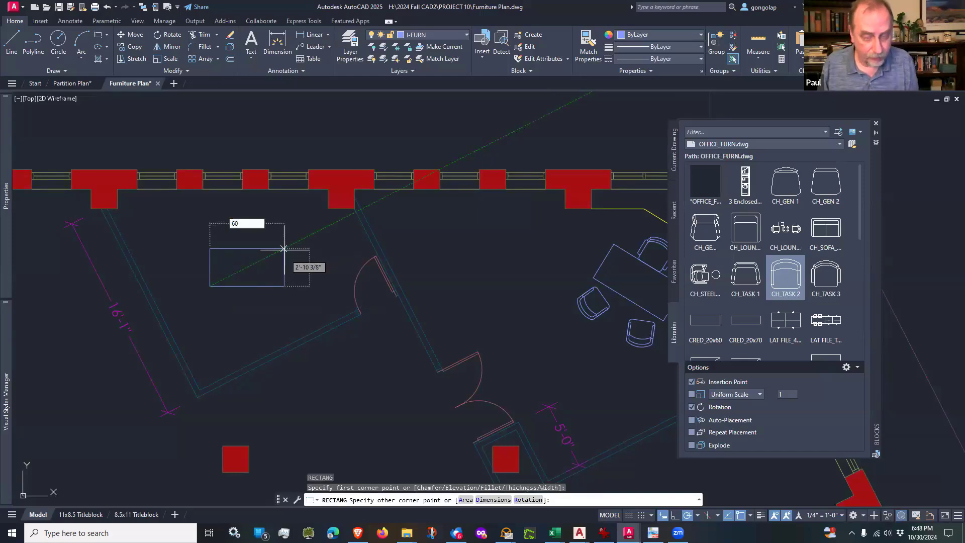
key("Tab")
key("BackSpace")
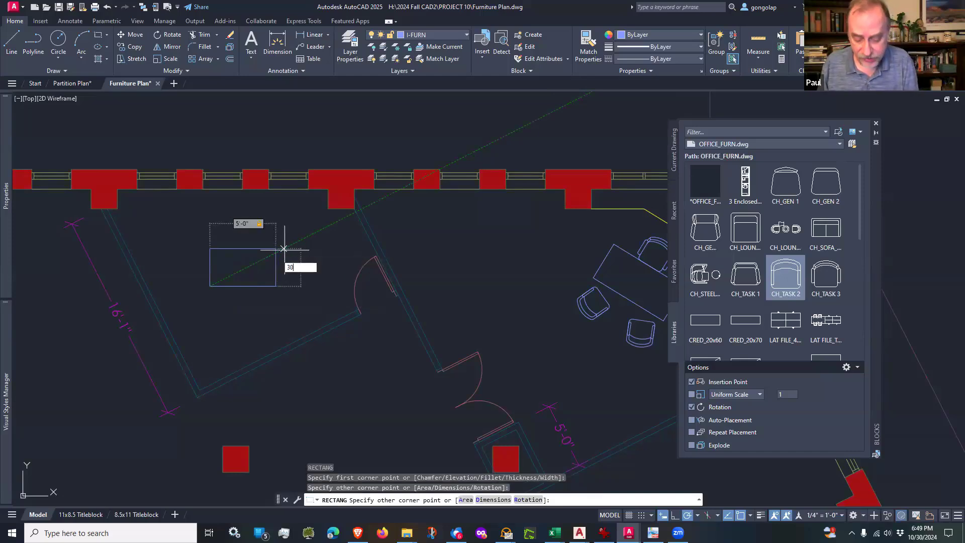
key("Return")
key("Escape")
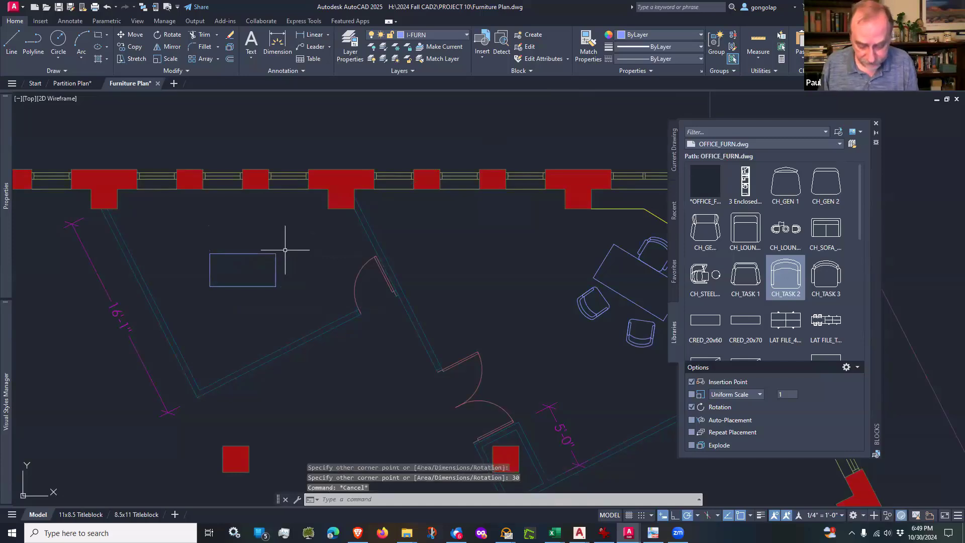
Step: Move the 60" by 30" desk west so its southeast corner lands on the office's slanted west wall
type("m")
key("Return")
left_click(287, 245)
left_click(260, 272)
key("Return")
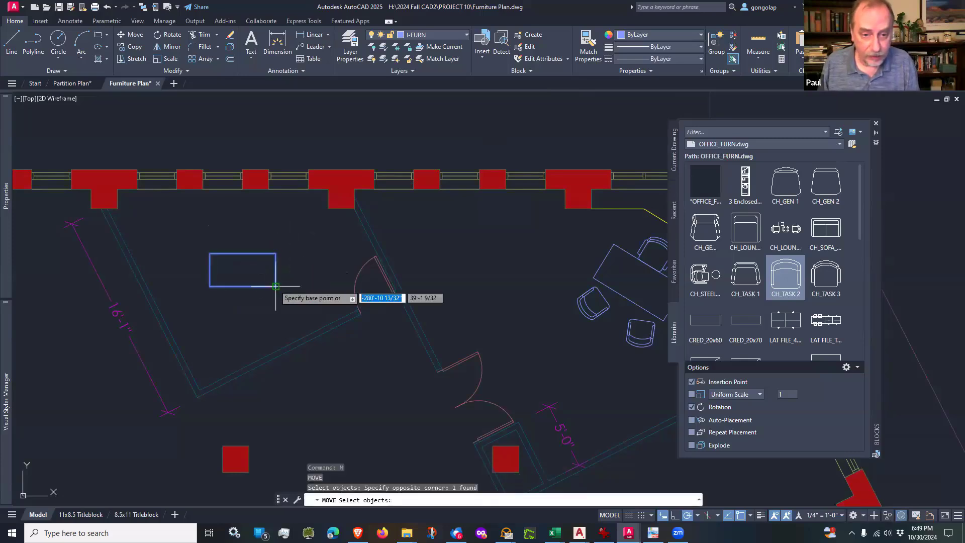
left_click(276, 285)
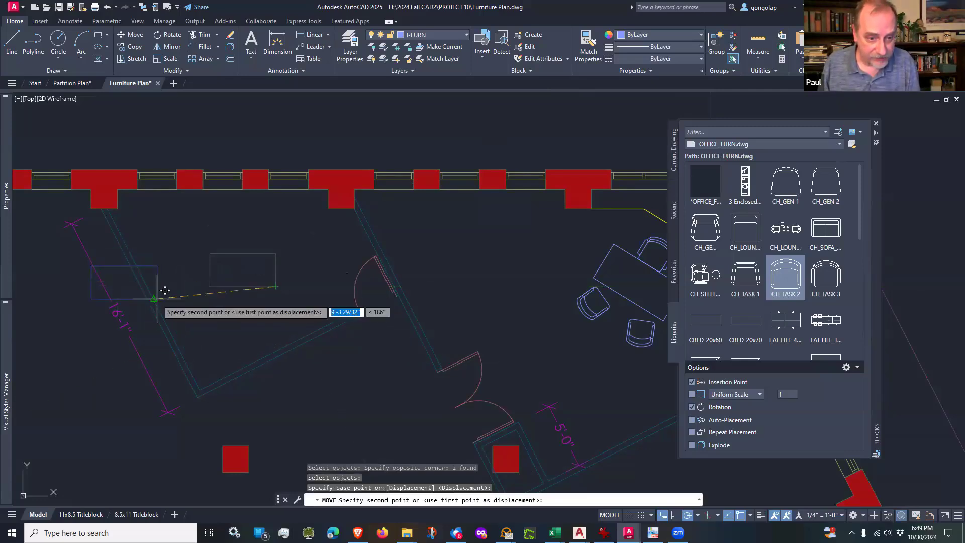
scroll(165, 290, "up", 2)
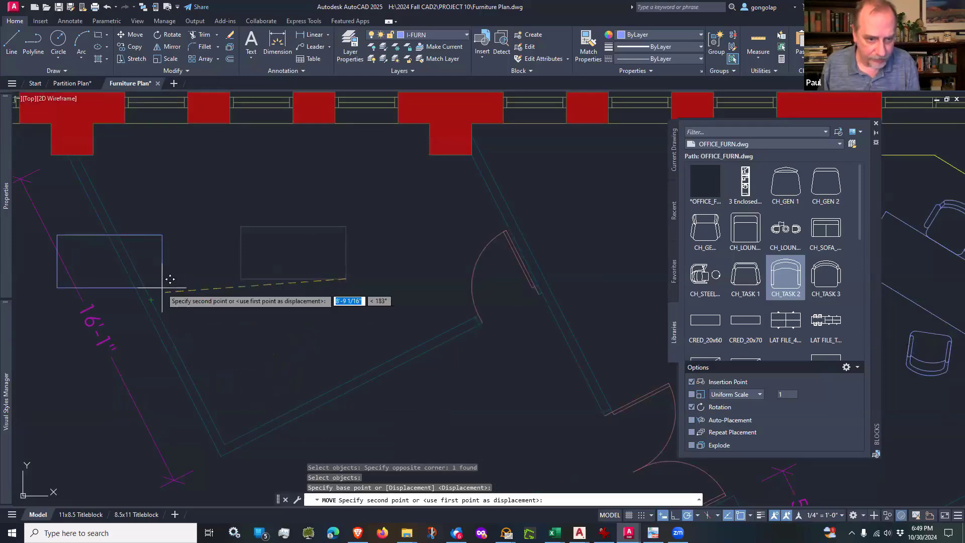
left_click(158, 292)
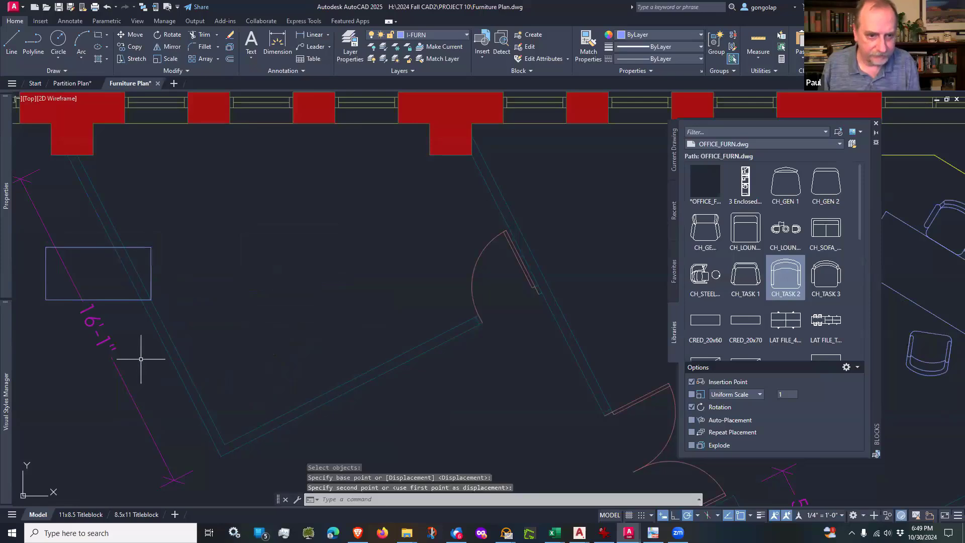
Step: Rotate the desk about its corner on the west wall so its long side runs parallel to that wall
middle_click_drag(199, 351, 301, 367)
type("ro")
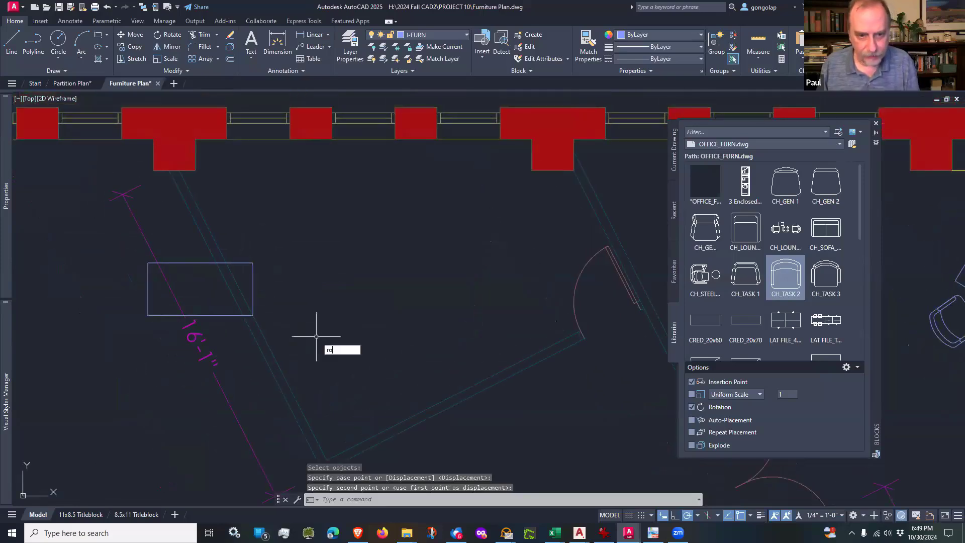
key("Return")
left_click(253, 286)
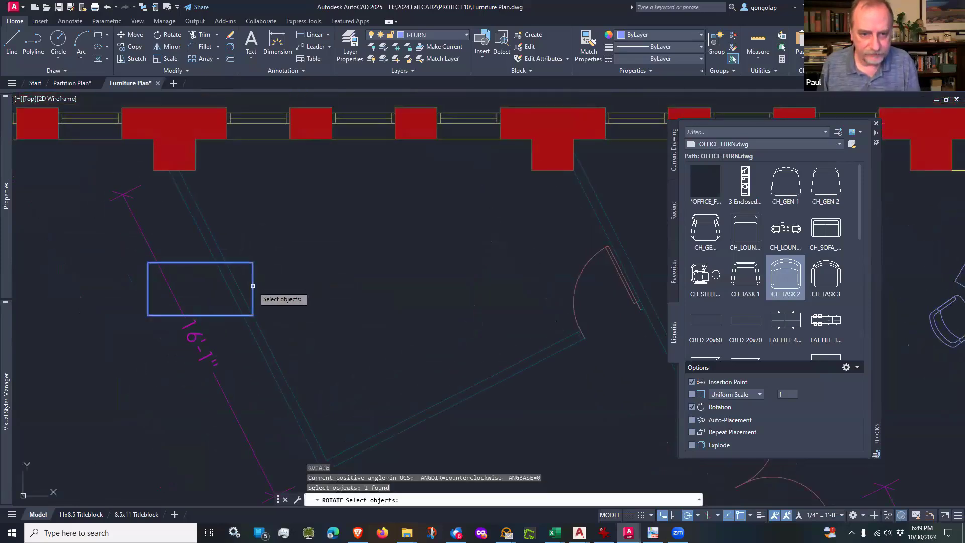
key("Return")
scroll(244, 319, "up", 6)
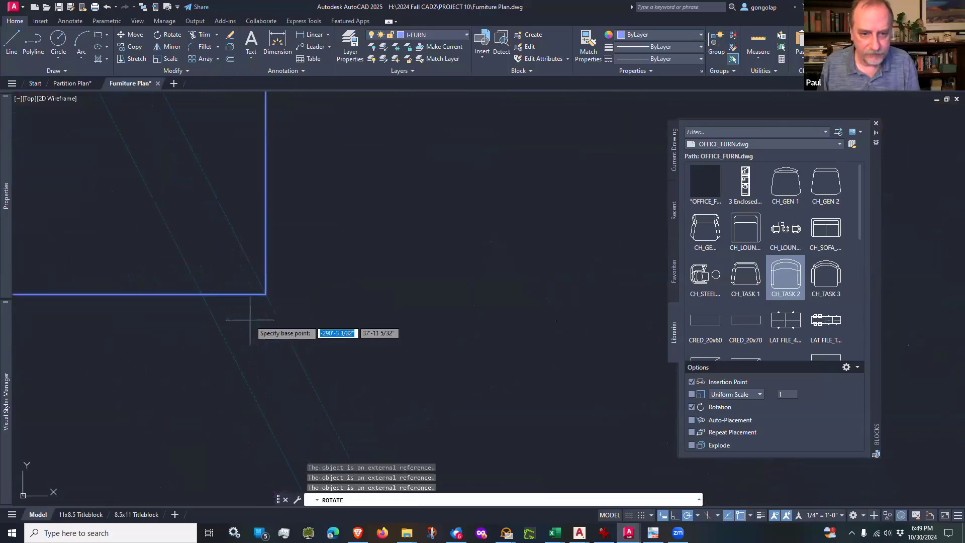
left_click(266, 294)
scroll(264, 295, "down", 6)
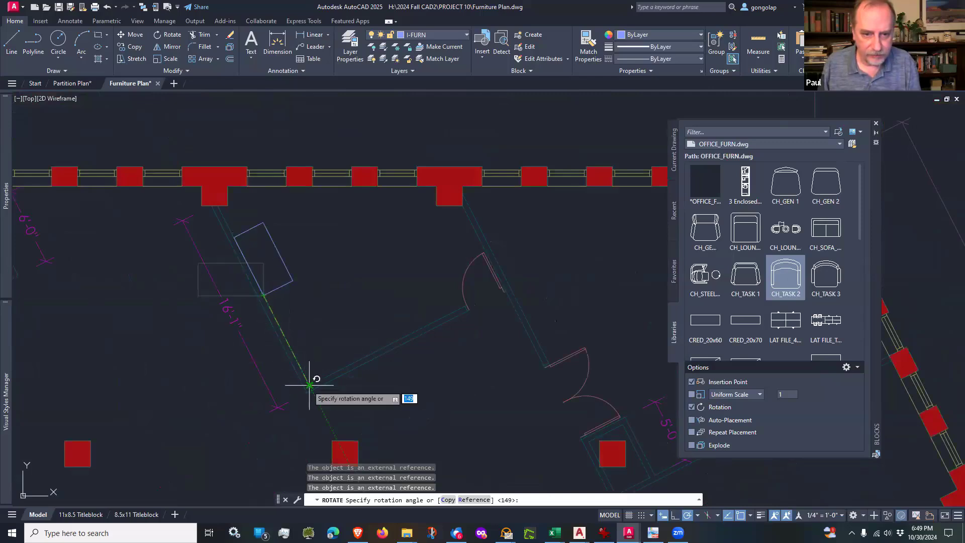
left_click(309, 385)
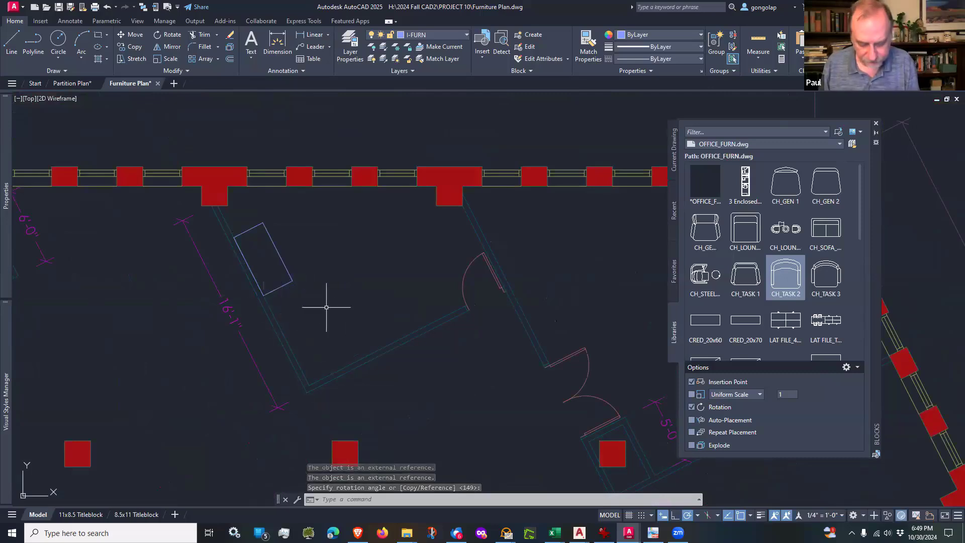
key("Escape")
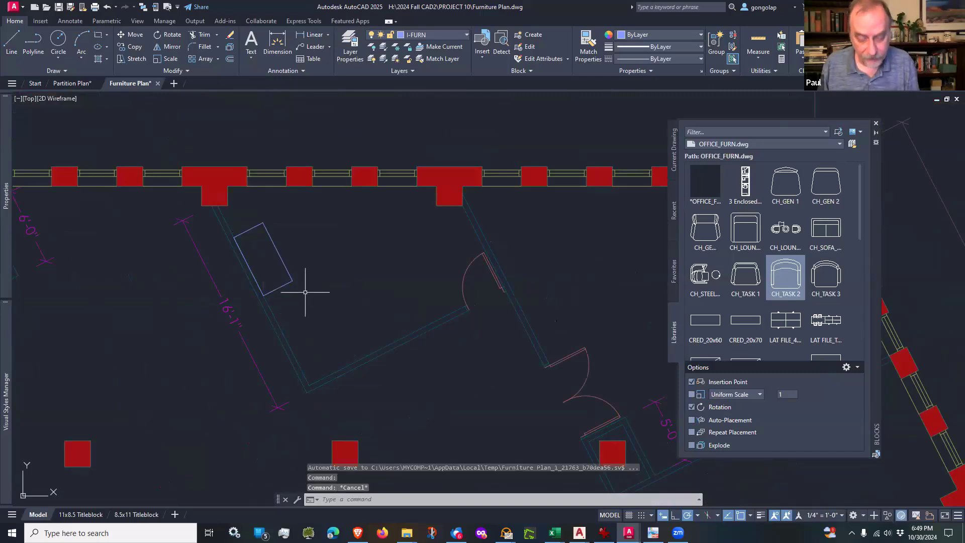
Step: Move the rotated desk east, away from the west wall, toward the middle of the office
type("m")
key("Return")
left_click(308, 281)
left_click(280, 276)
key("Return")
left_click(312, 268)
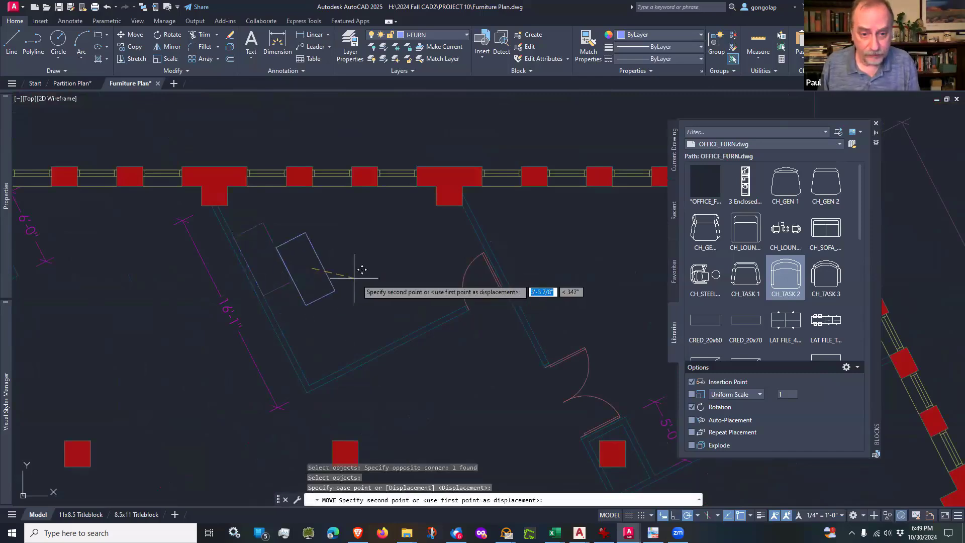
left_click(395, 279)
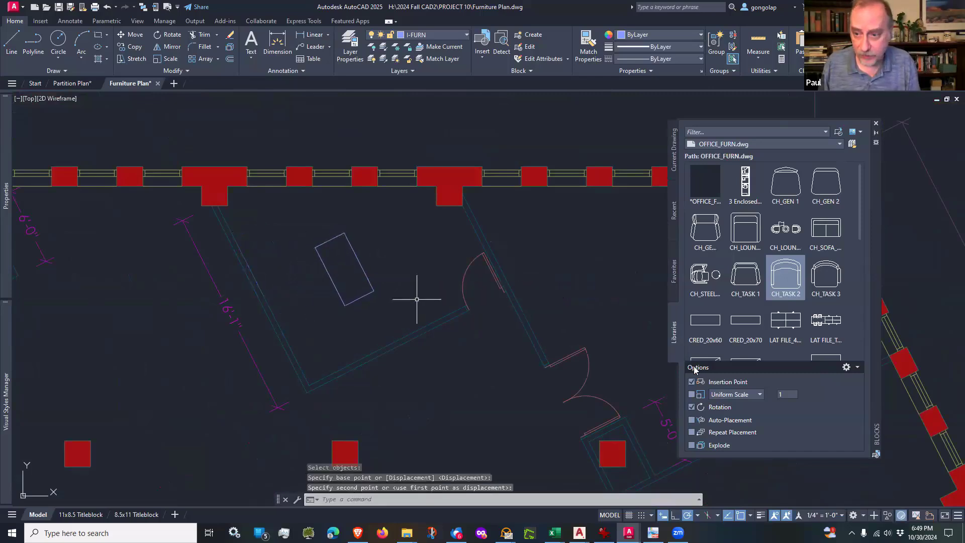
Step: Insert a CRED_20x60 credenza against the office's west wall, rotated to run parallel to the wall
left_click(719, 330)
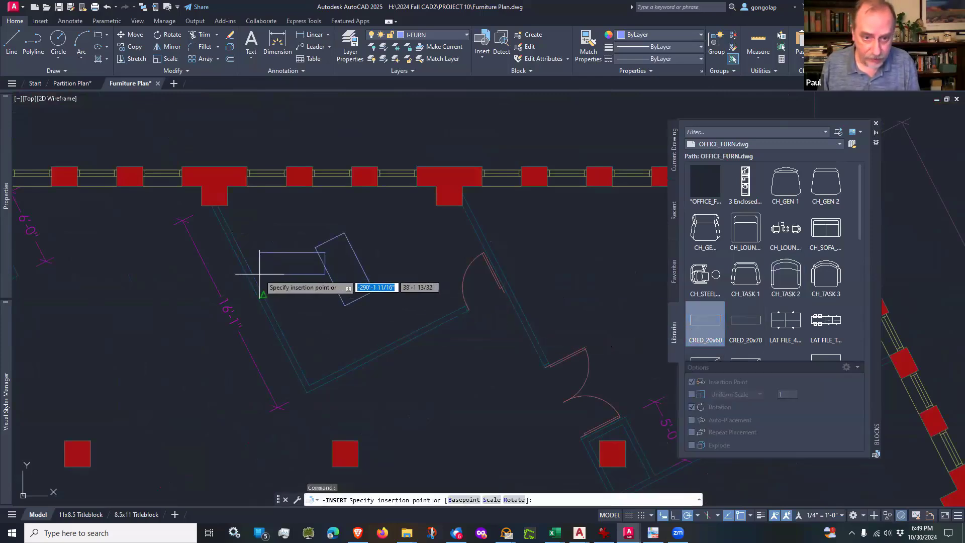
left_click(263, 294)
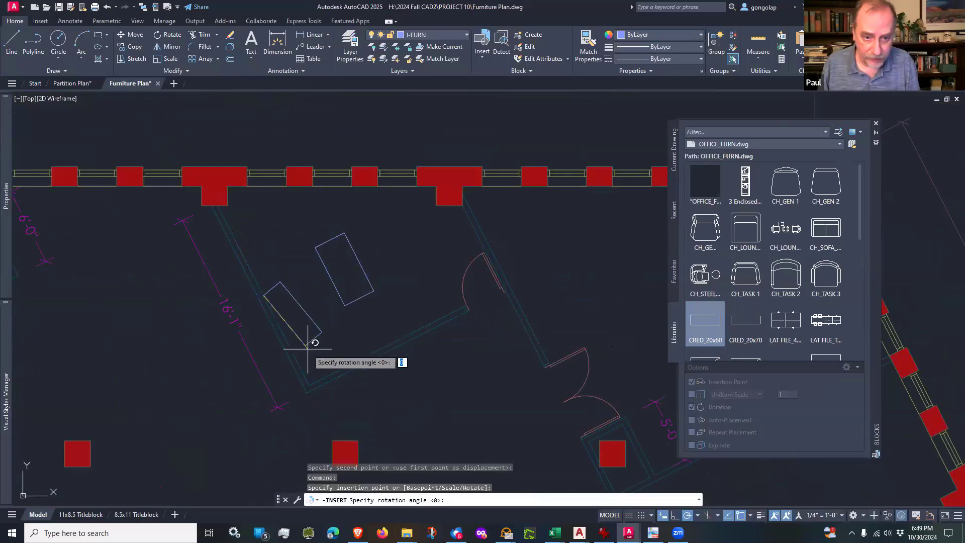
left_click(303, 368)
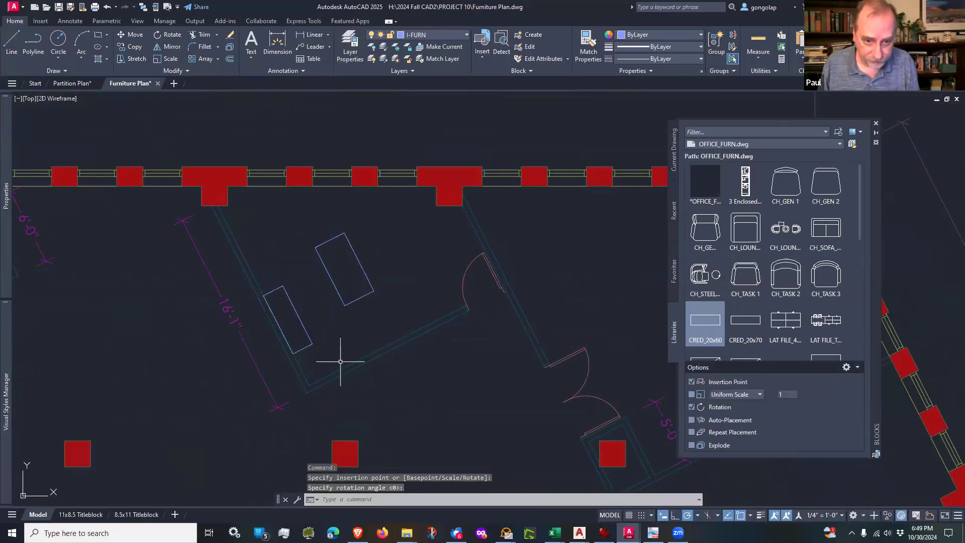
Step: Move the credenza about 1'-6" north along the west wall, behind the desk, leaving a slight gap off the wall
scroll(330, 339, "up", 1)
type("m")
key("Return")
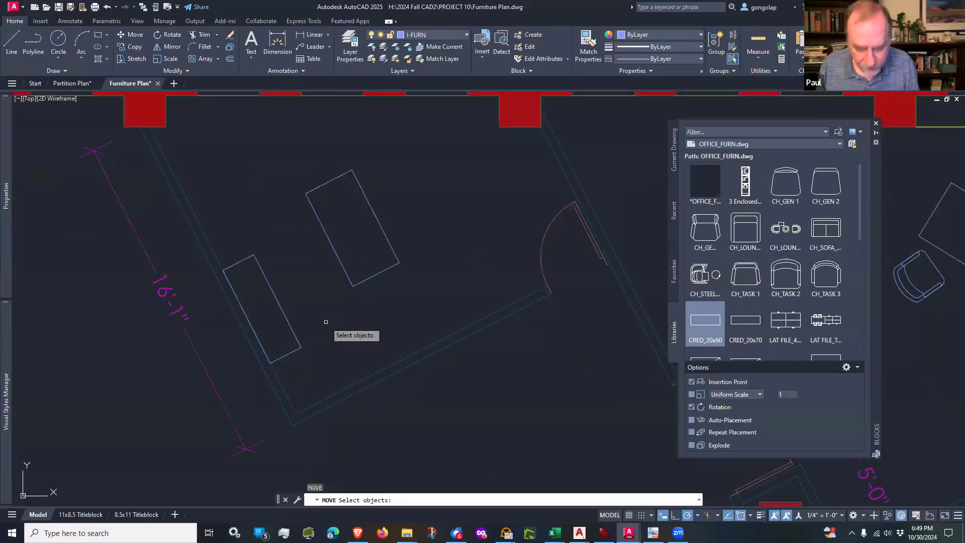
left_click(302, 309)
left_click(281, 344)
key("Return")
left_click(332, 349)
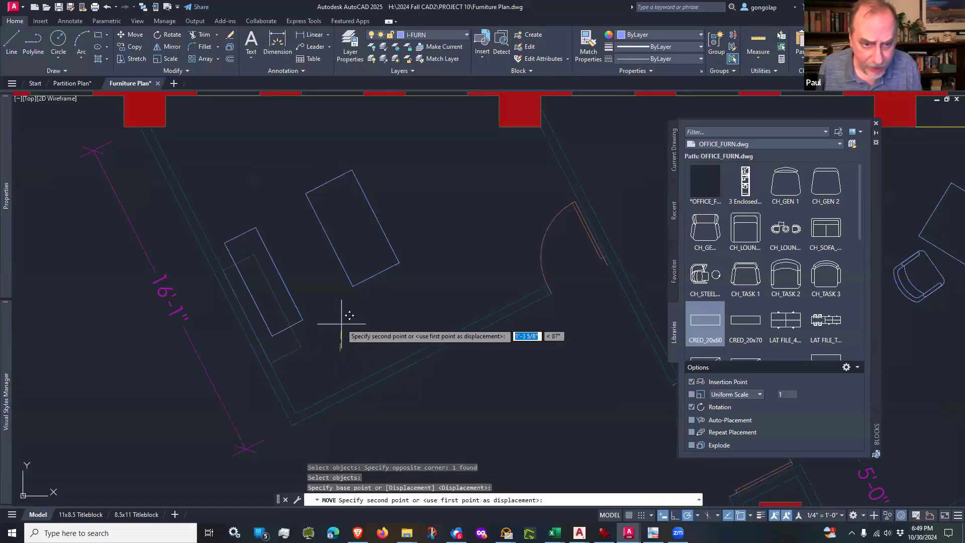
scroll(332, 320, "up", 2)
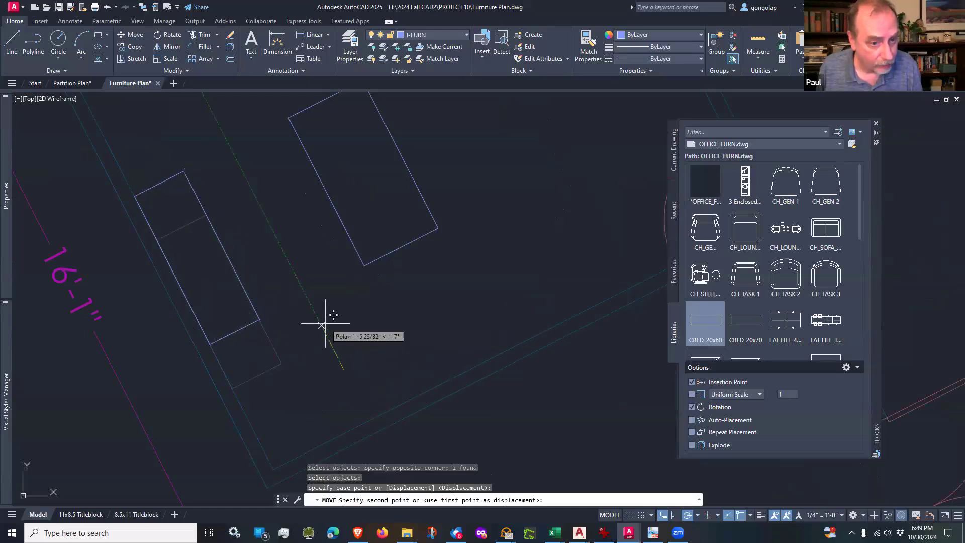
scroll(326, 321, "up", 1)
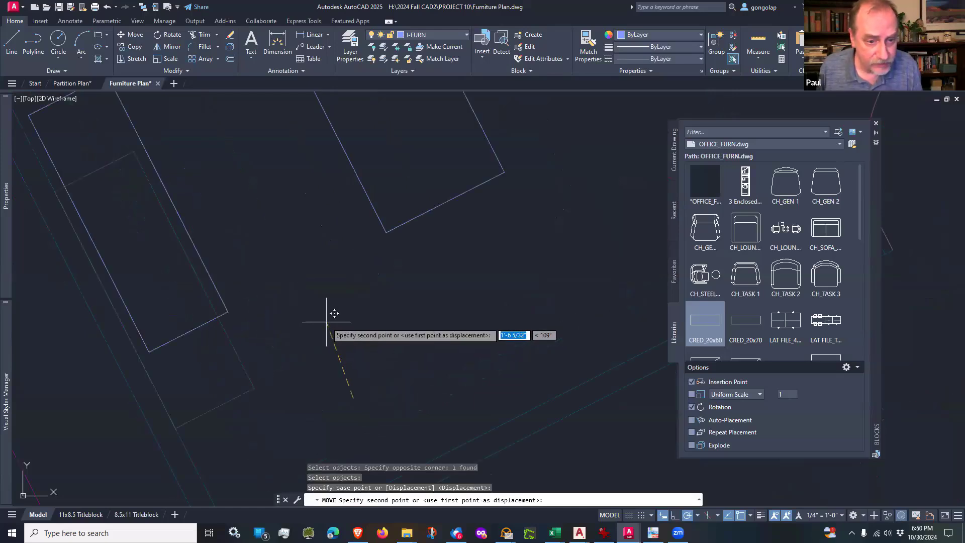
left_click(324, 324)
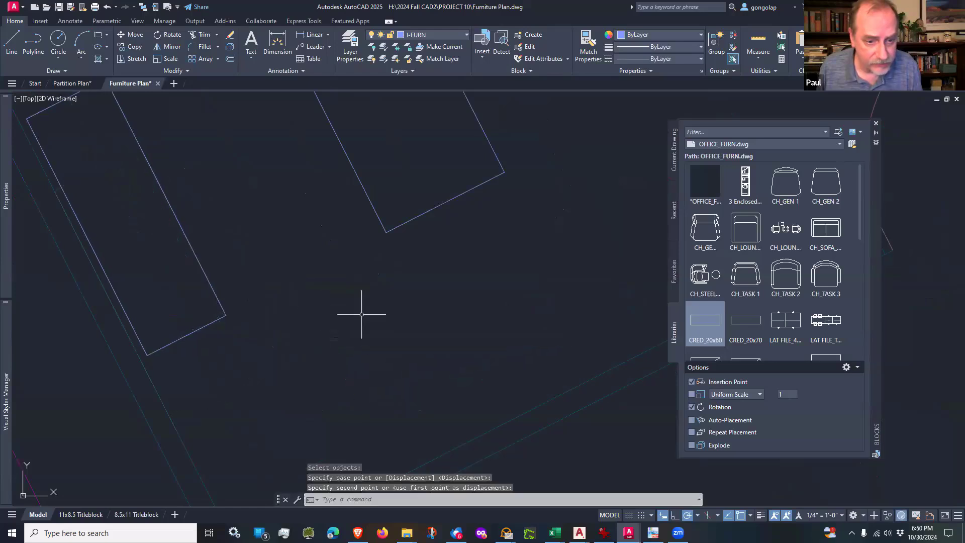
scroll(366, 318, "down", 2)
scroll(334, 329, "down", 2)
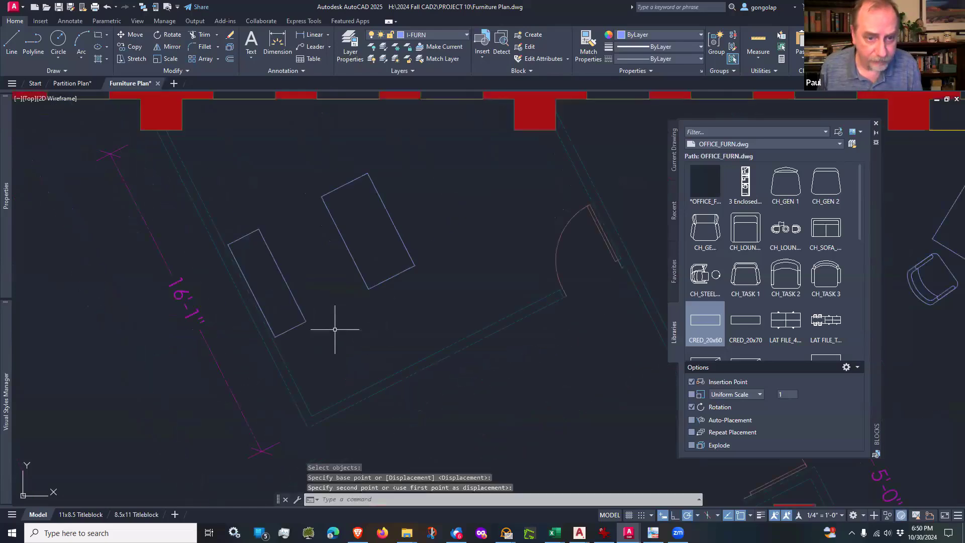
Step: Insert a CH_TASK 3 chair at the middle of the desk's west long edge, rotated to face the desk
scroll(255, 286, "up", 4)
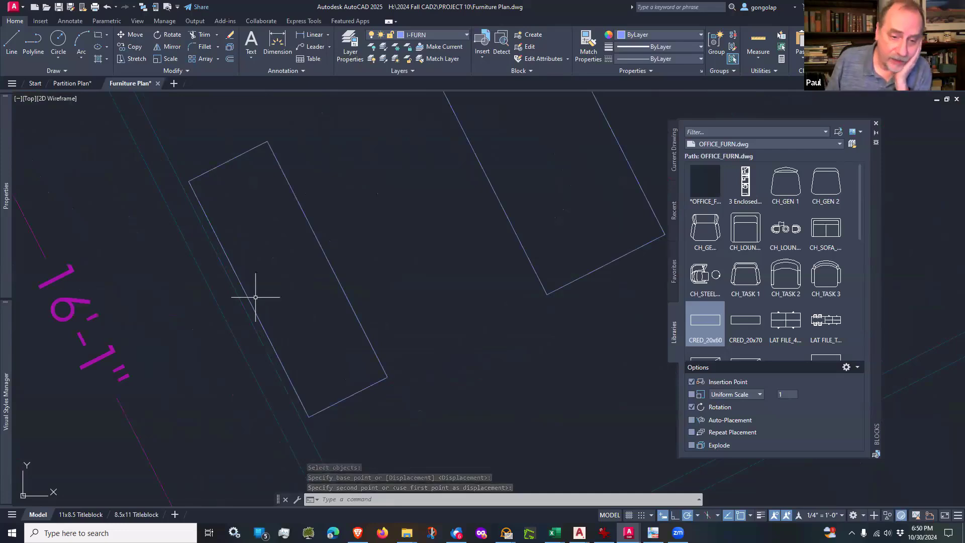
scroll(256, 297, "down", 2)
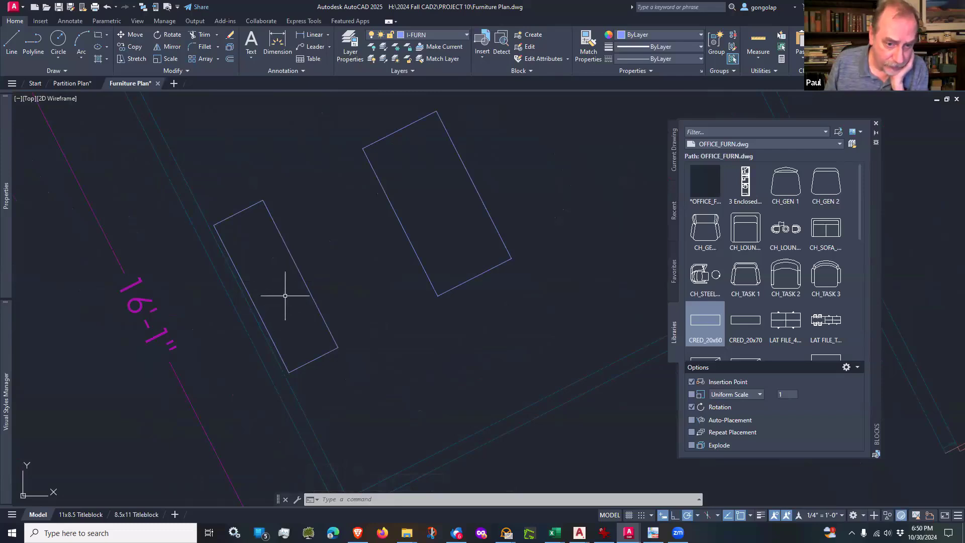
scroll(285, 295, "down", 3)
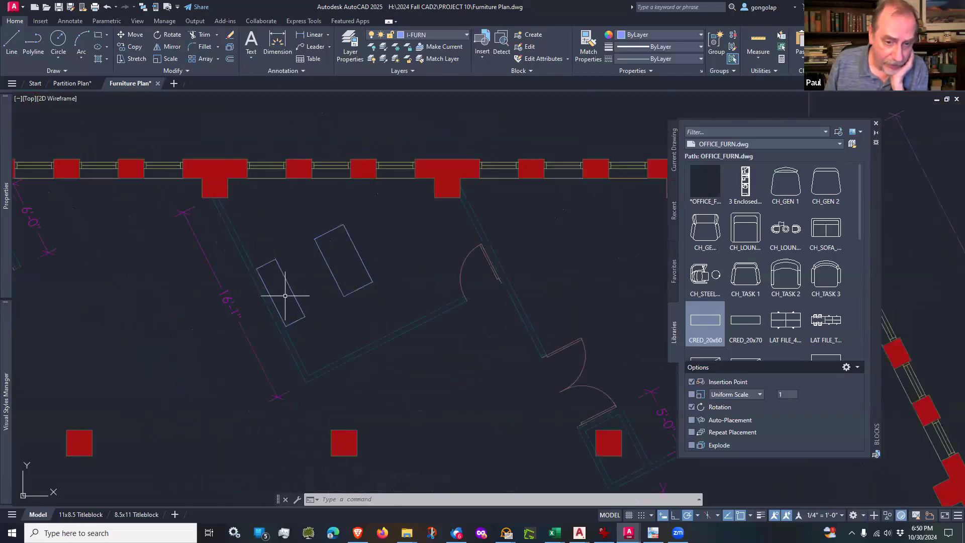
scroll(285, 296, "up", 2)
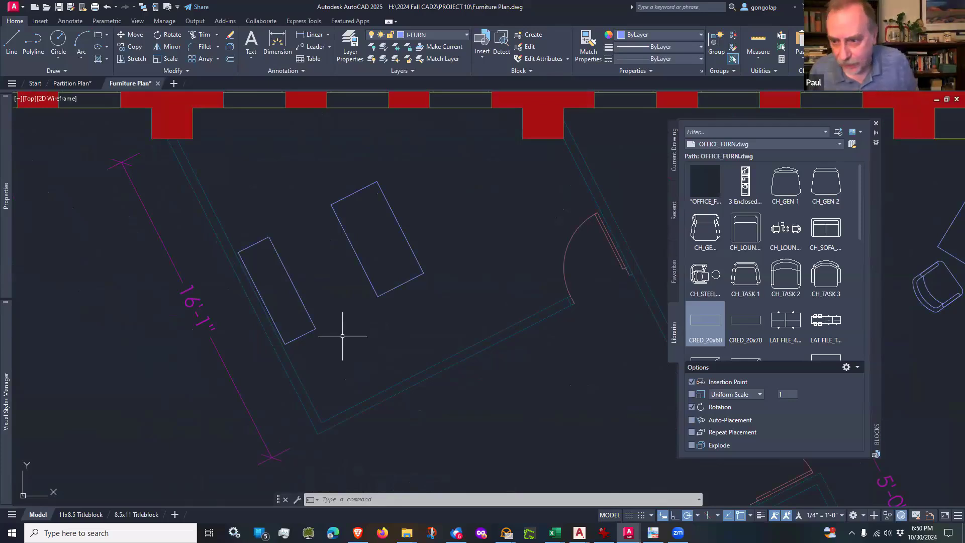
left_click(825, 276)
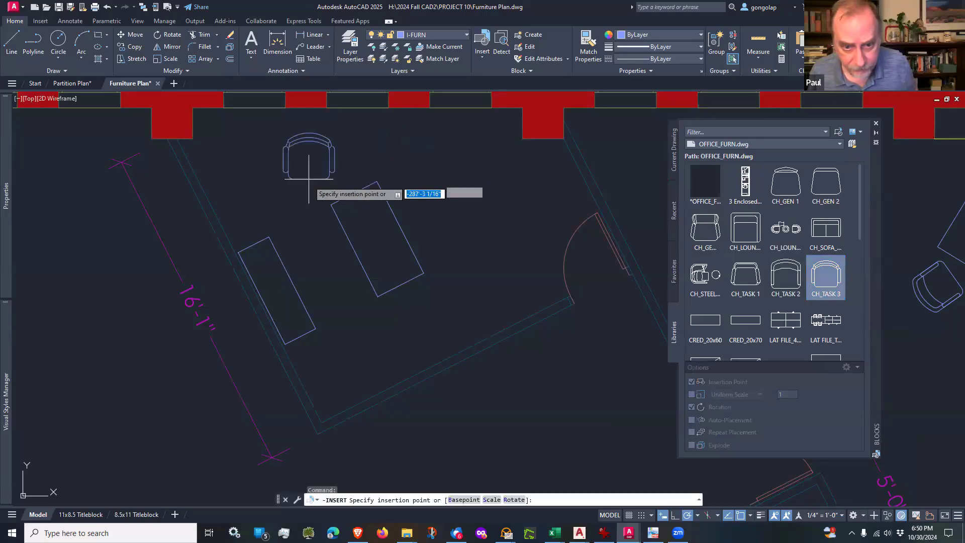
left_click(357, 251)
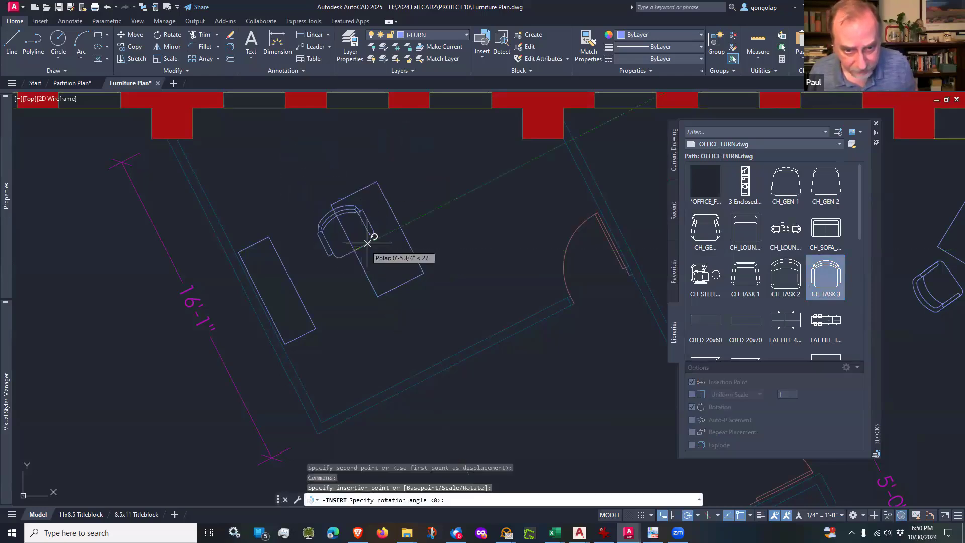
left_click(330, 205)
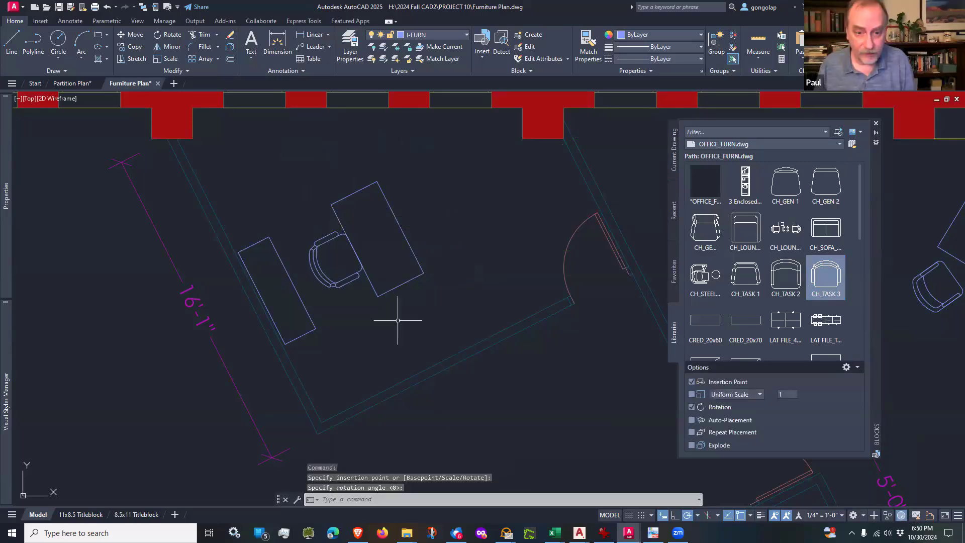
Step: Move the CH_TASK 3 chair about 3 1/2" straight back from the desk, toward the credenza
type("m")
key("Return")
left_click(347, 276)
key("Return")
left_click(370, 323)
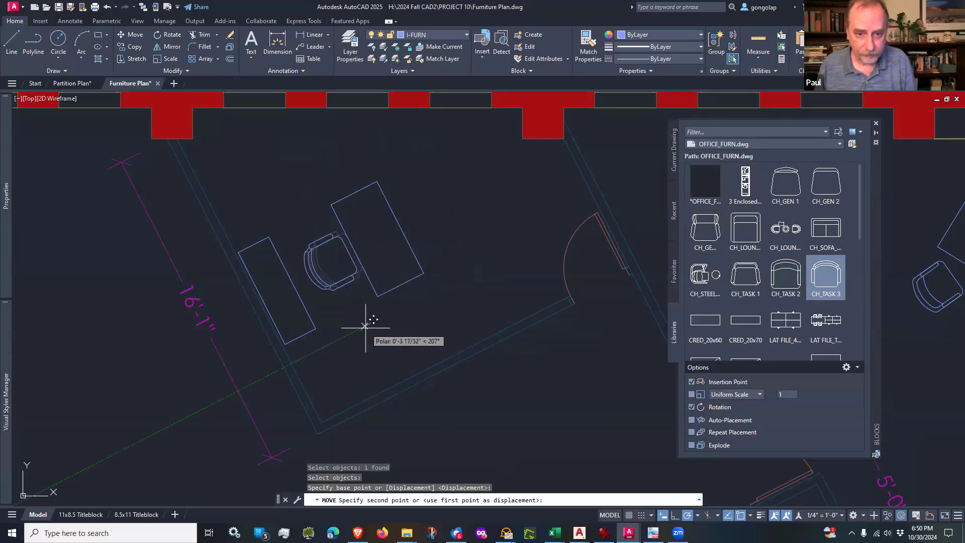
left_click(365, 328)
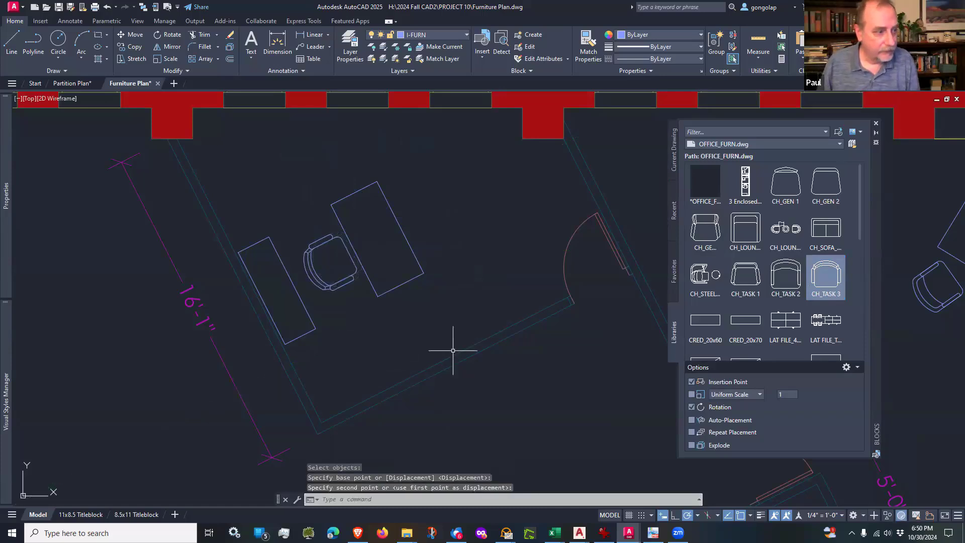
Step: Insert a CH_TASK 2 guest chair at the desk's north corner, aligned with the east long edge and facing the desk
left_click(784, 273)
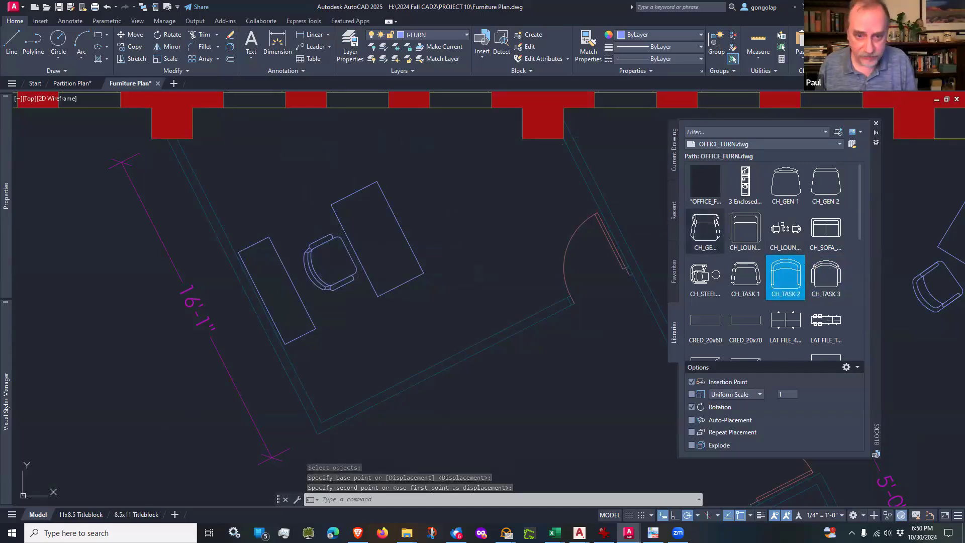
left_click(378, 182)
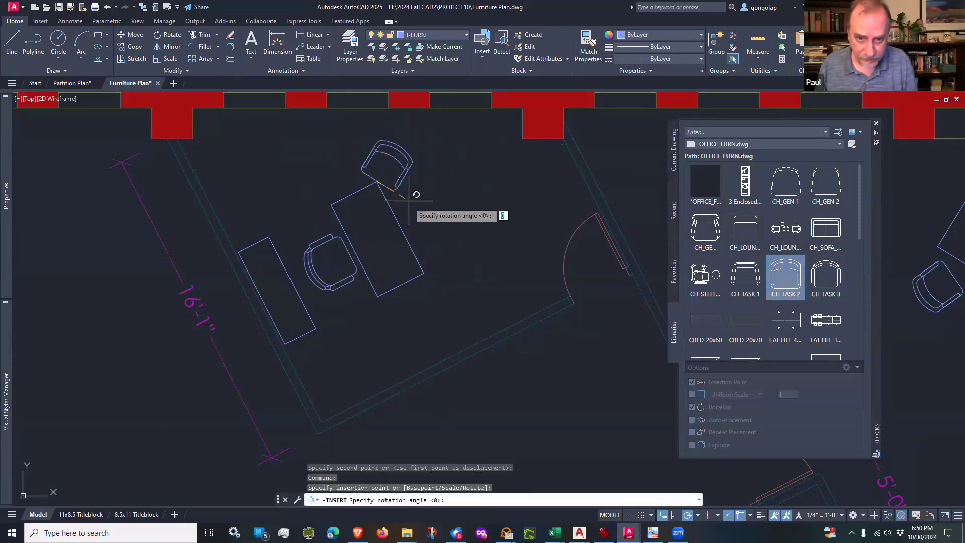
left_click(400, 225)
Step: Move the CH_TASK 2 guest chair about 1'-3" southeast along the desk's east long edge, leaving a slight gap to the desk
type("m")
key("Return")
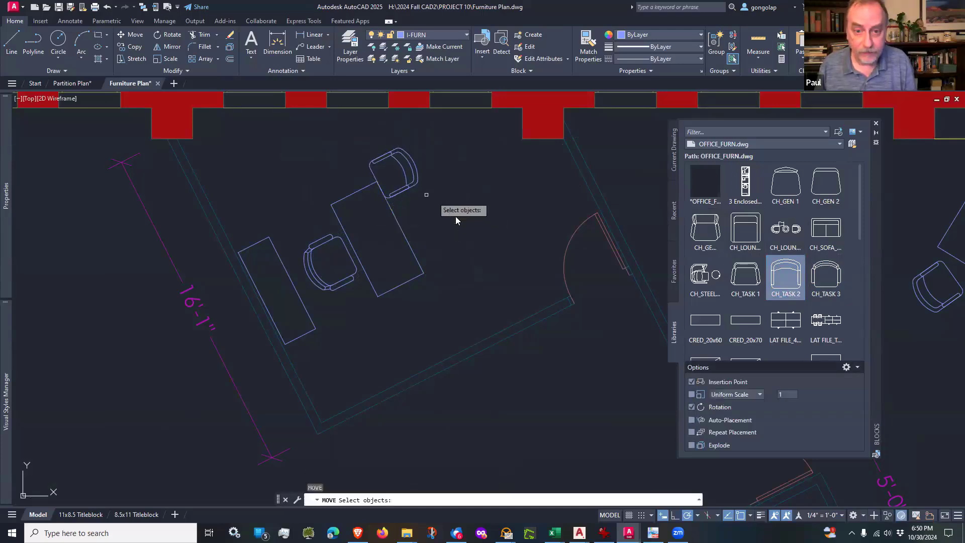
left_click(426, 194)
left_click(408, 174)
key("Return")
left_click(436, 206)
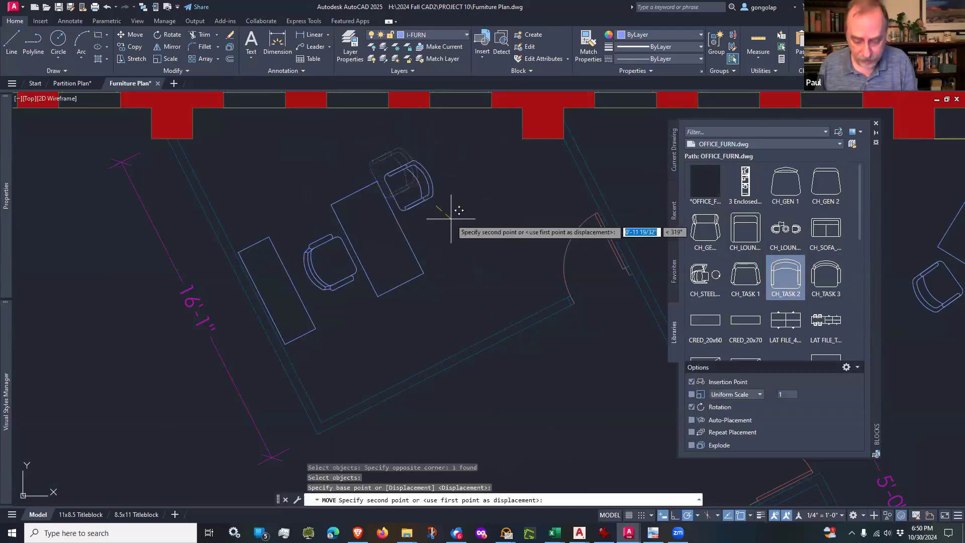
key("F8")
scroll(461, 238, "up", 3)
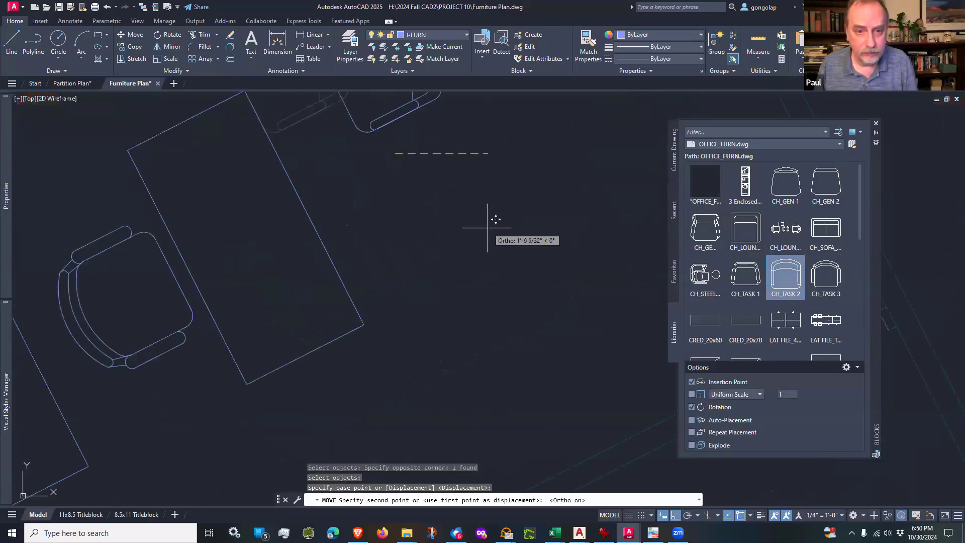
middle_click_drag(483, 238, 510, 297)
scroll(509, 296, "down", 2)
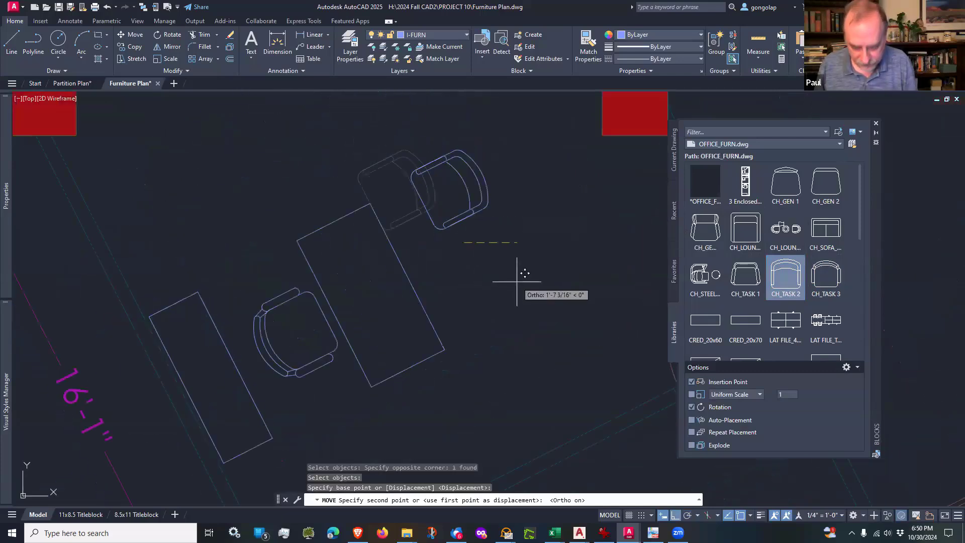
key("F8")
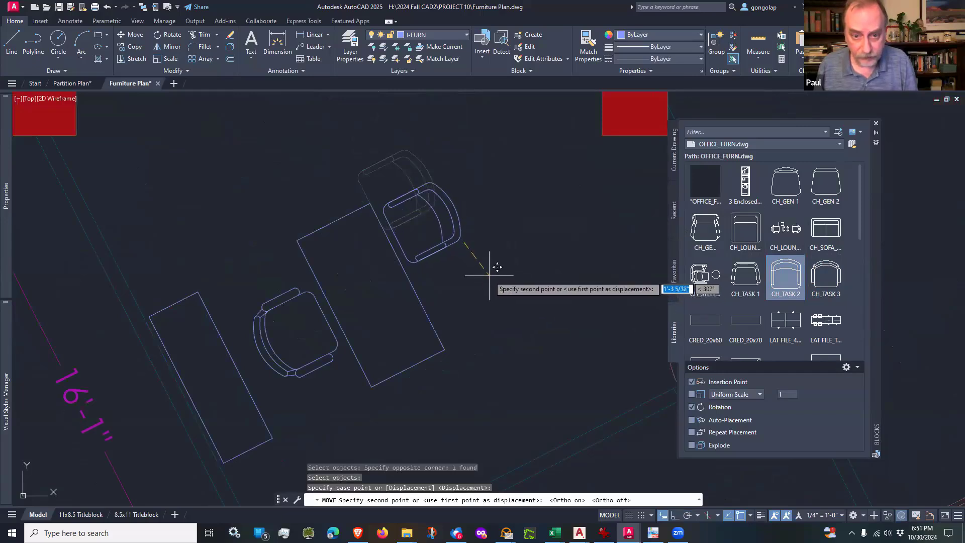
left_click(488, 275)
type("mi")
key("Return")
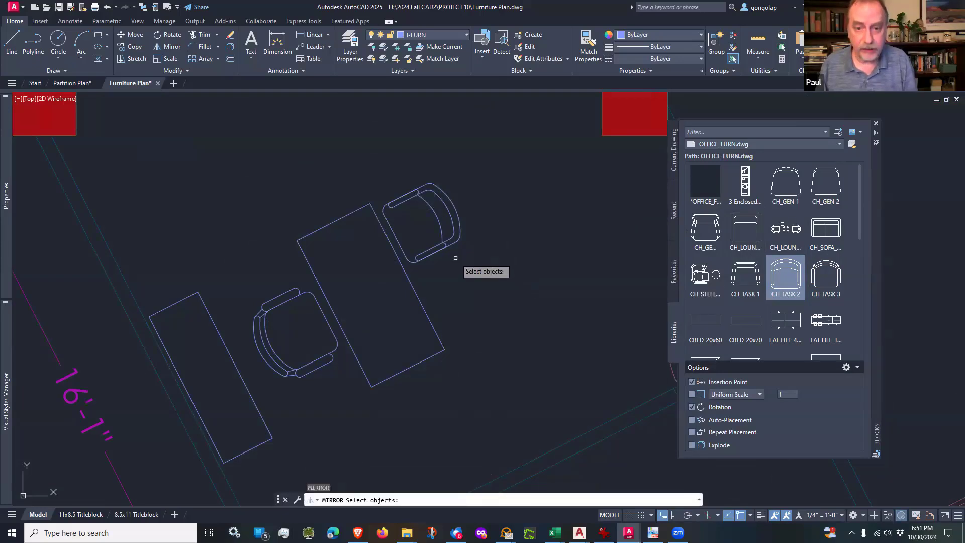
left_click(451, 246)
key("Return")
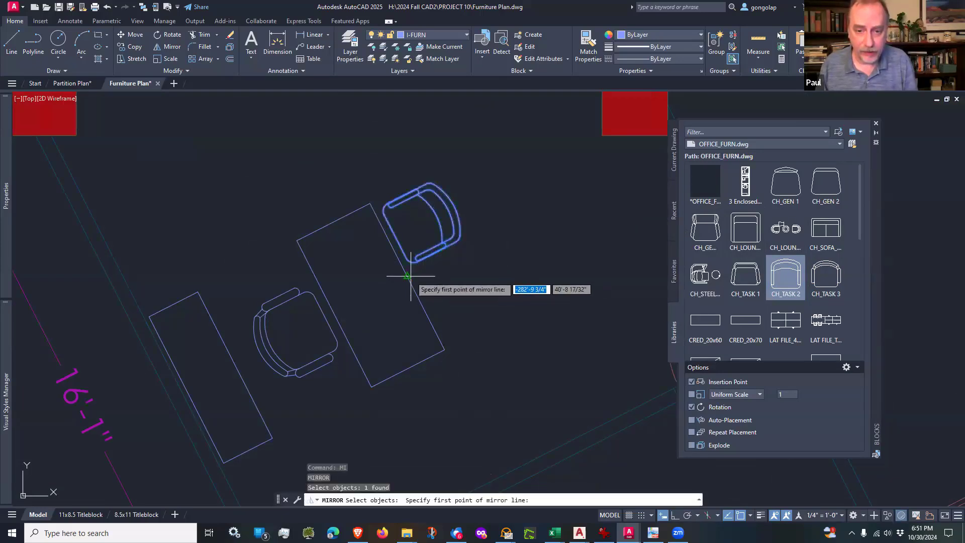
left_click(407, 276)
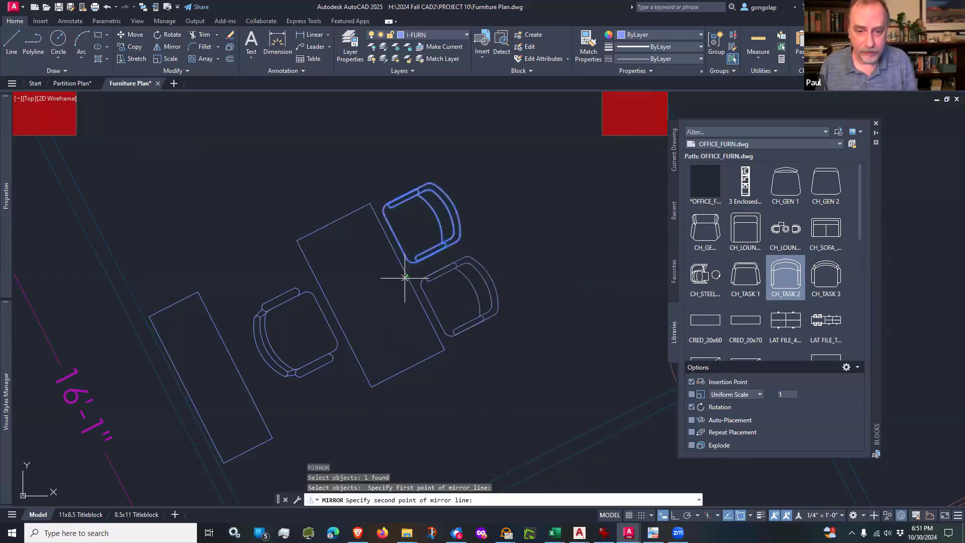
left_click(333, 313)
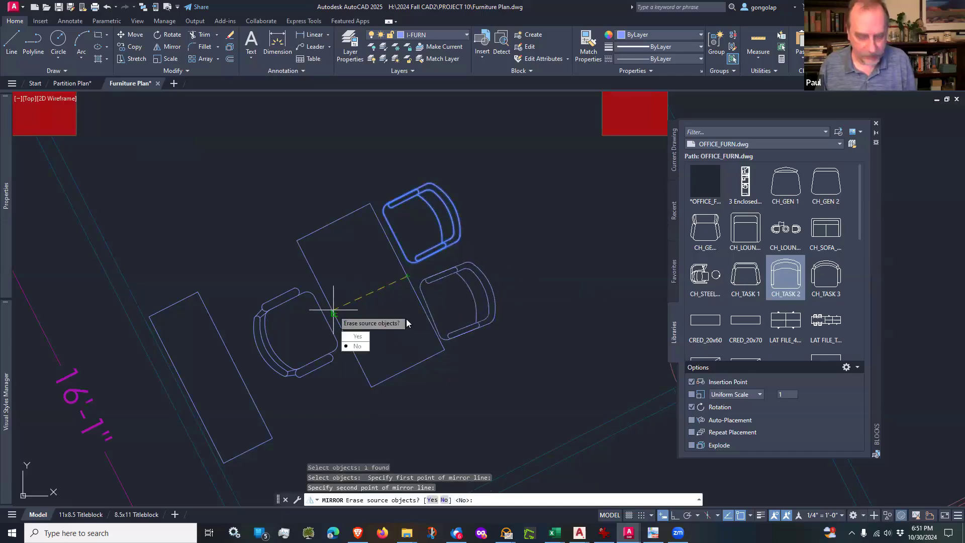
left_click(411, 313)
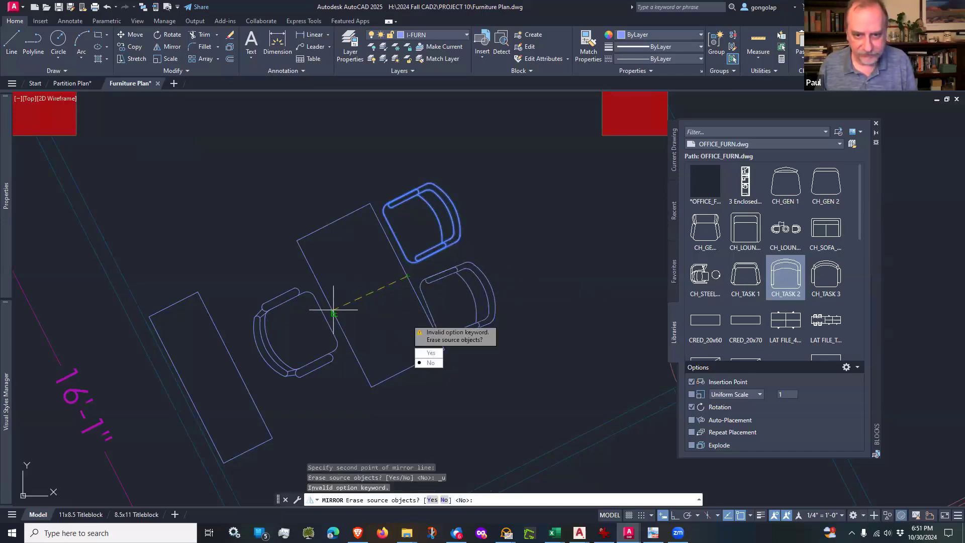
key("Escape")
type("mi")
key("Return")
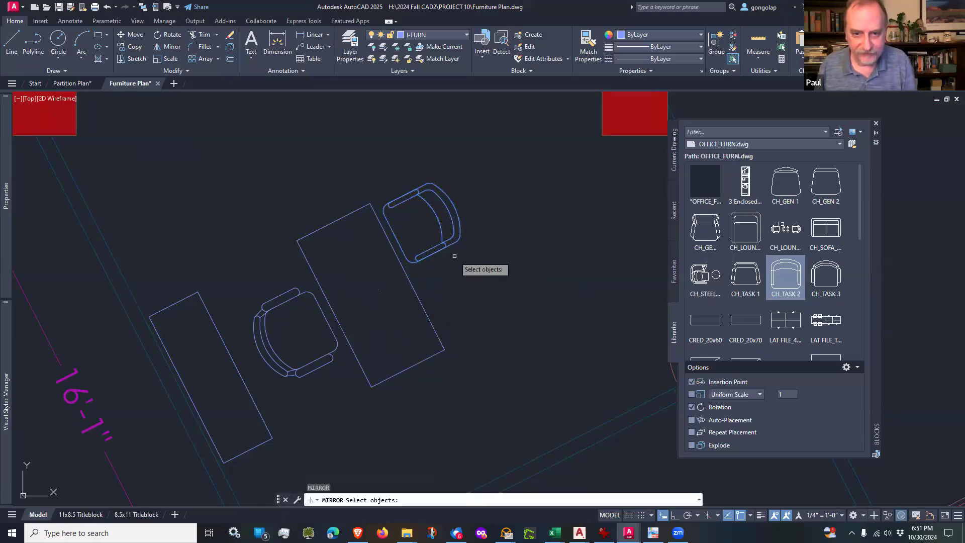
left_click(459, 261)
left_click(442, 243)
key("Return")
left_click(407, 277)
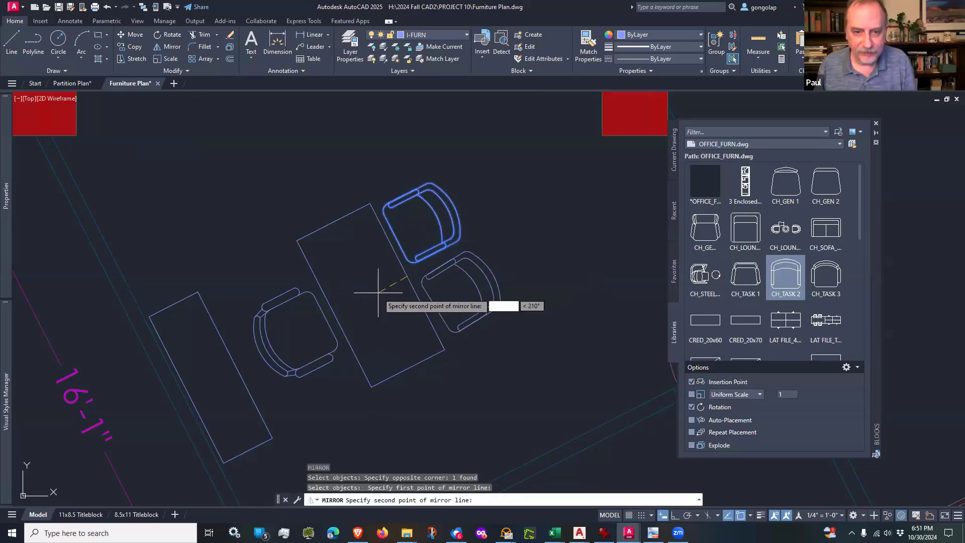
left_click(338, 316)
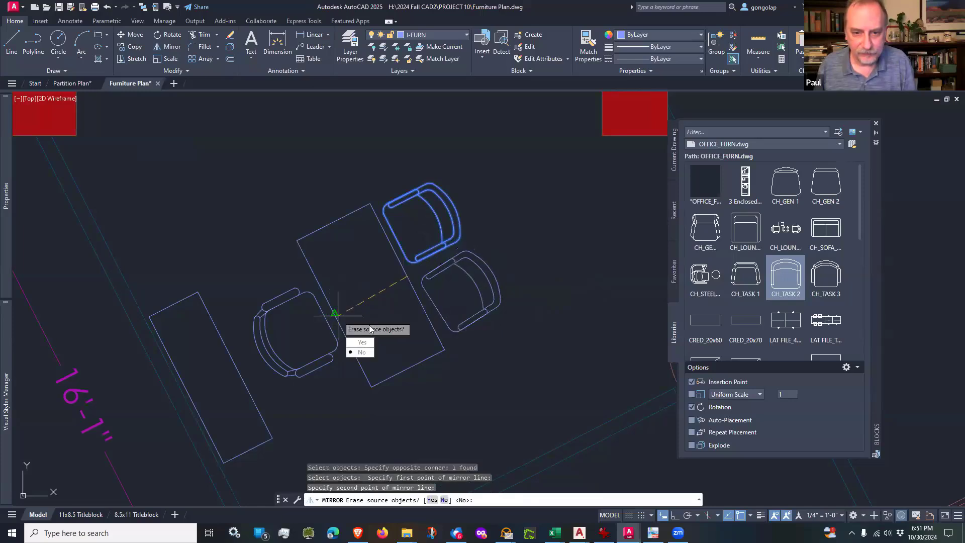
key("Escape")
Step: Mirror the CH_TASK 2 guest chair across the line through the midpoints of the desk's long edges, keeping the original
key("Return")
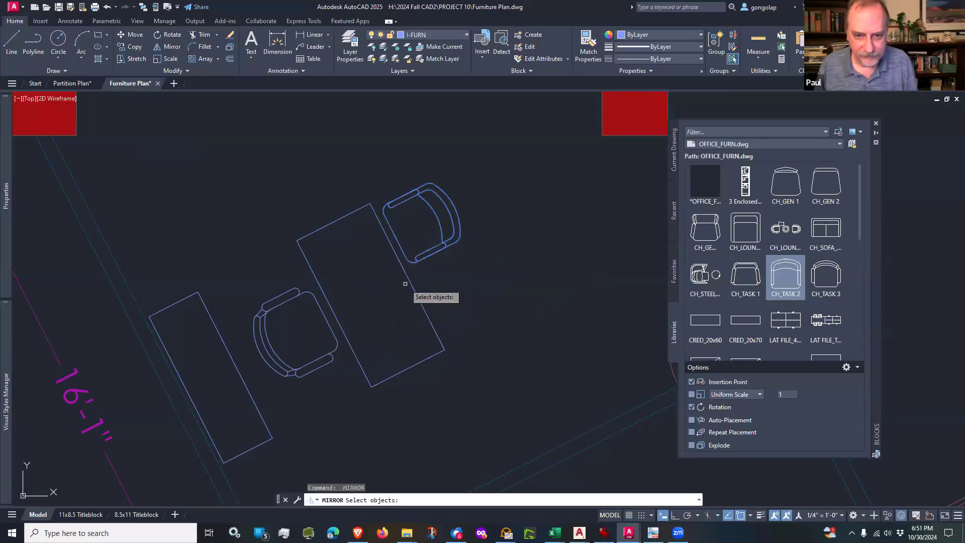
left_click(418, 267)
key("Return")
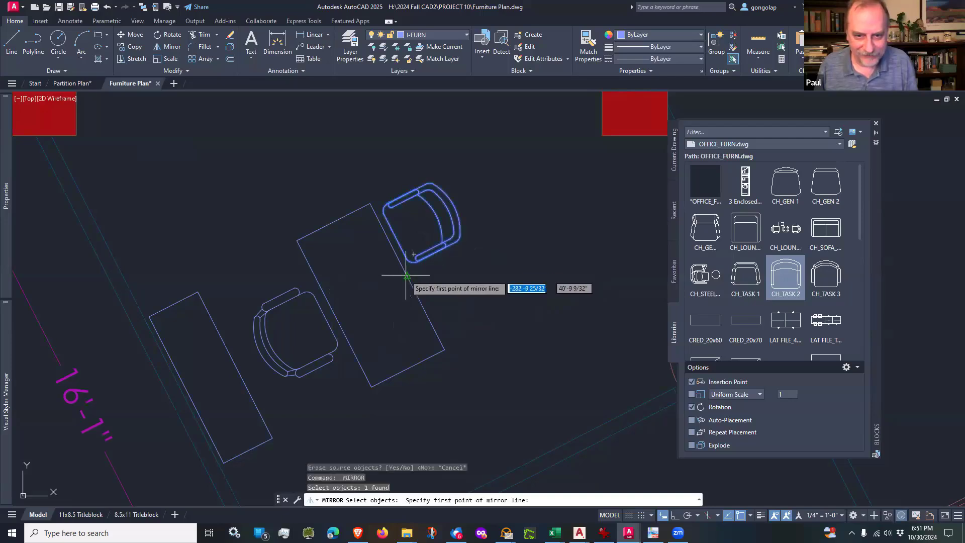
left_click(407, 276)
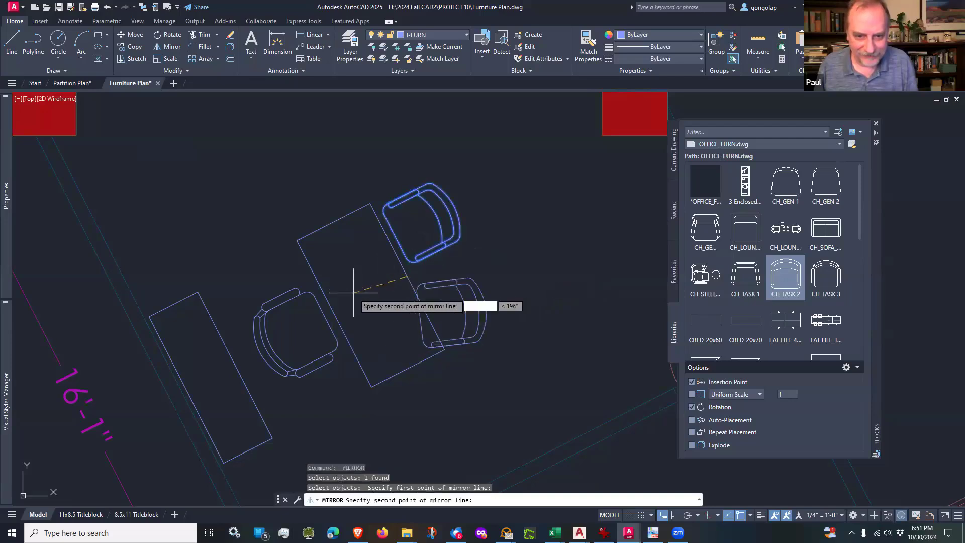
left_click(333, 314)
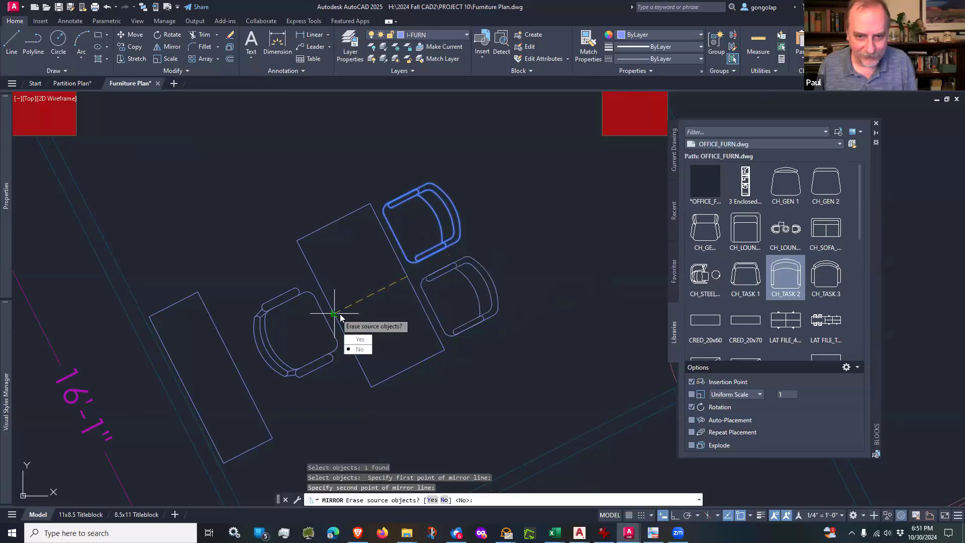
key("Return")
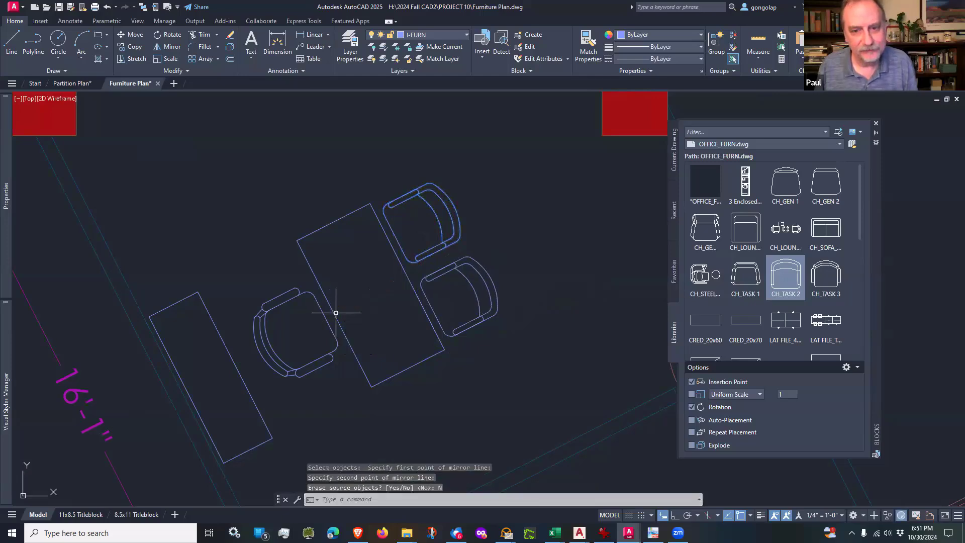
Step: Copy the desk, credenza and three chairs from the office's south wall corner to the matching corner of the next office west
scroll(458, 229, "down", 4)
mouse_move(531, 282)
middle_mouse_down()
mouse_move(486, 281)
mouse_move(478, 302)
middle_mouse_up()
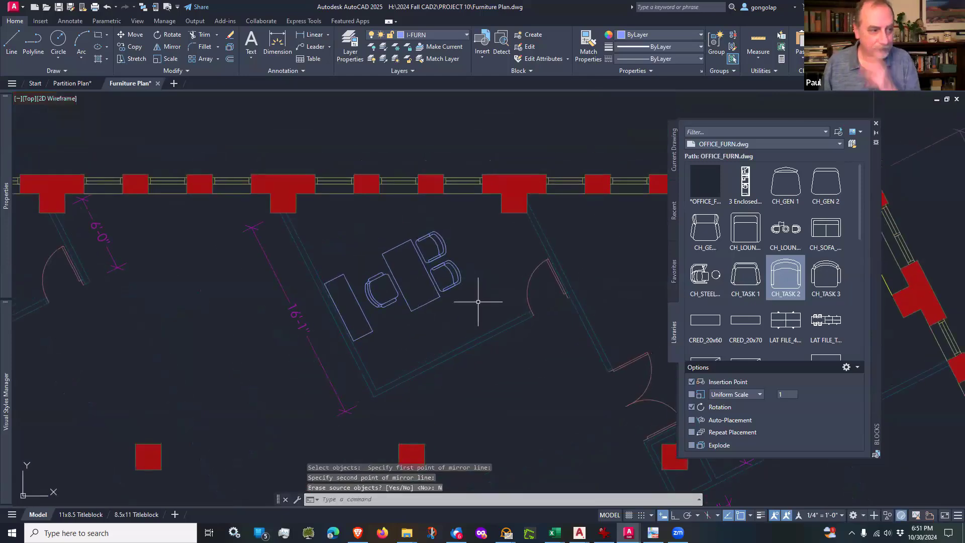
scroll(478, 296, "down", 3)
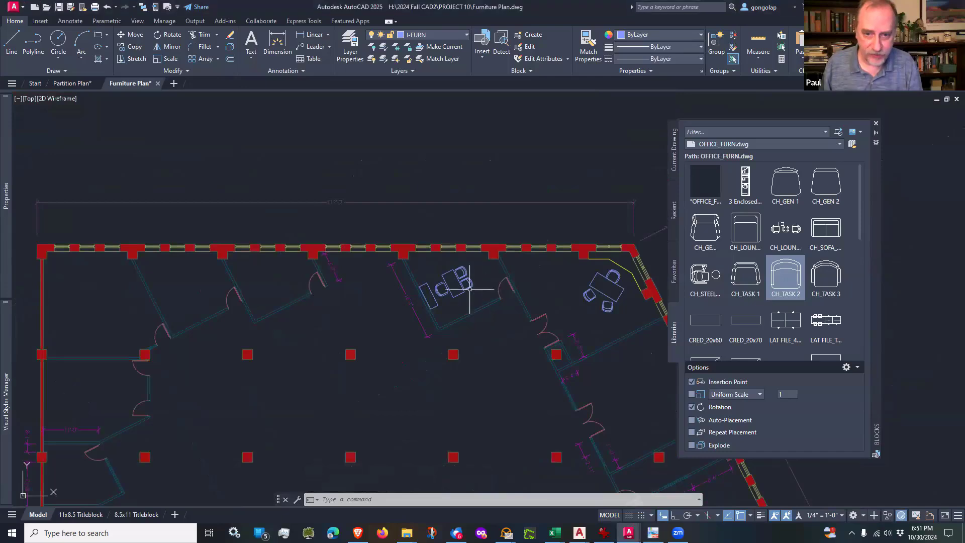
scroll(469, 288, "up", 2)
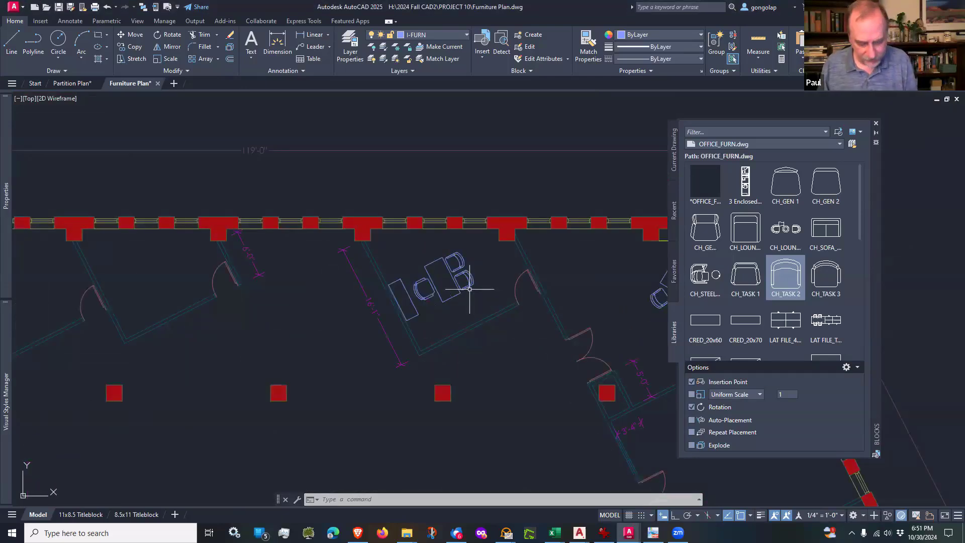
type("o")
key("Return")
left_click(476, 250)
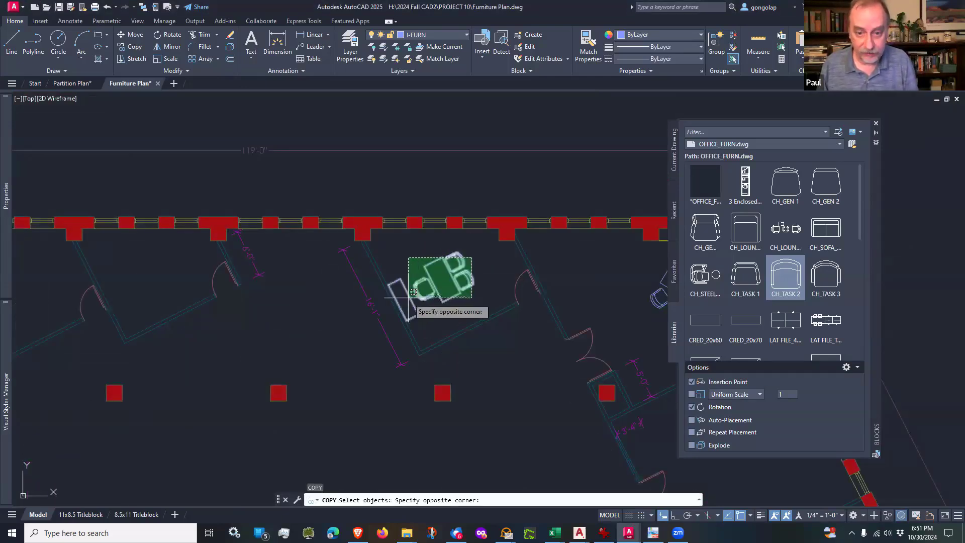
left_click(406, 303)
key("Return")
left_click(419, 353)
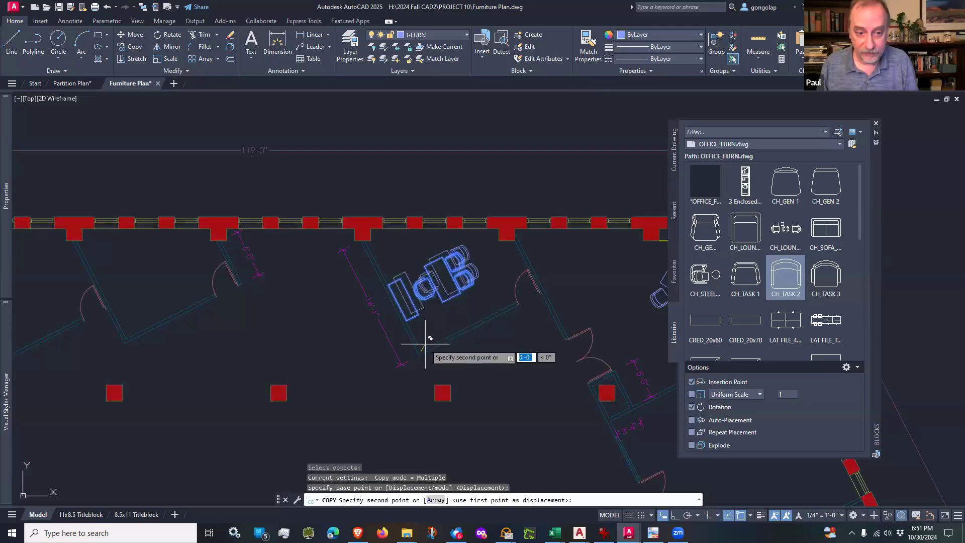
scroll(468, 331, "down", 2)
scroll(251, 312, "up", 6)
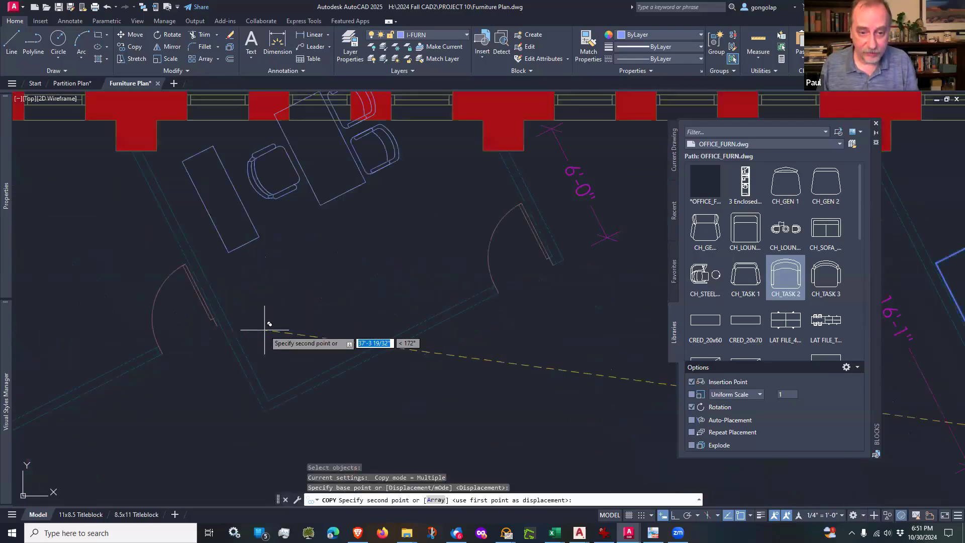
left_click(278, 389)
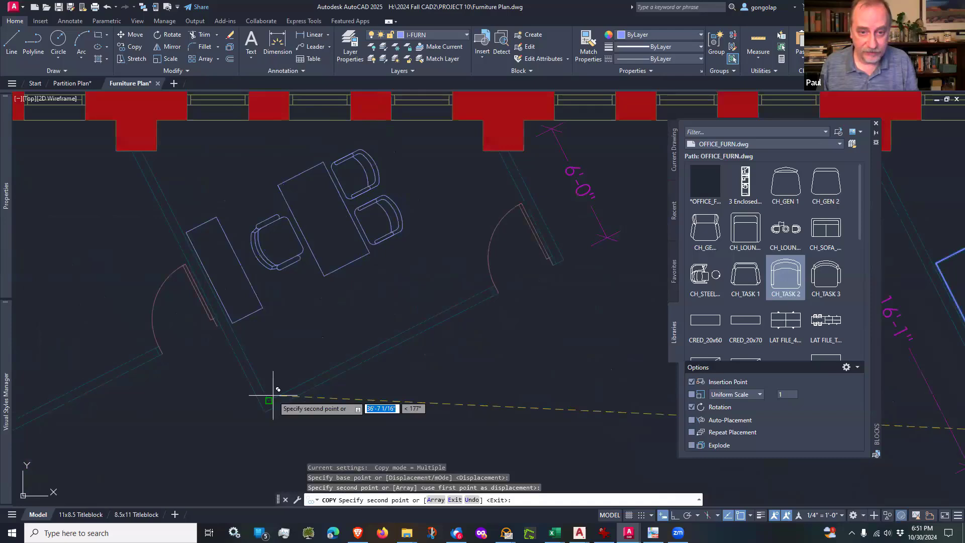
scroll(278, 389, "down", 4)
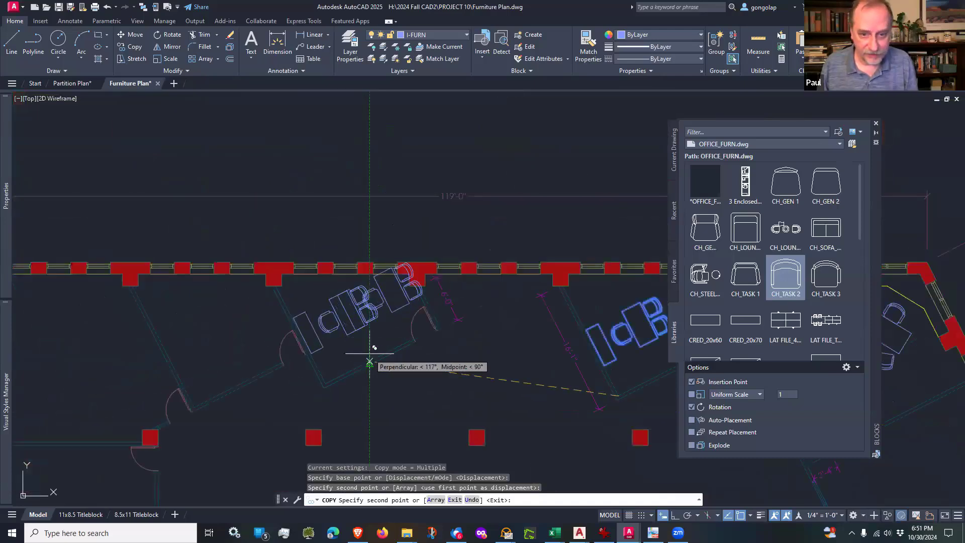
scroll(372, 349, "down", 1)
key("Escape")
Step: Draw a line about 23' long in the large east room, from the window wall to the west wall, just below the north partition
middle_click_drag(398, 368, 291, 272)
middle_click_drag(439, 307, 290, 228)
scroll(475, 276, "up", 4)
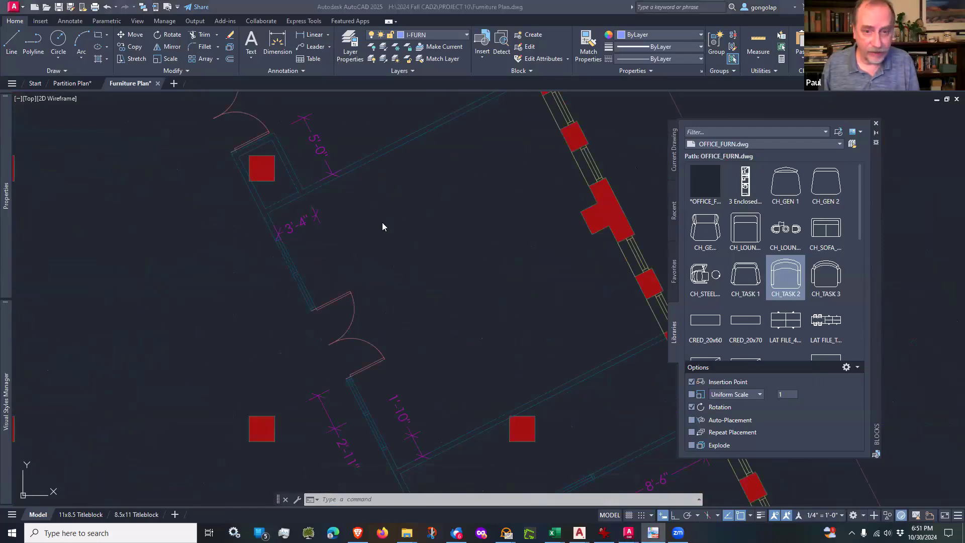
scroll(424, 208, "up", 4)
scroll(425, 208, "down", 6)
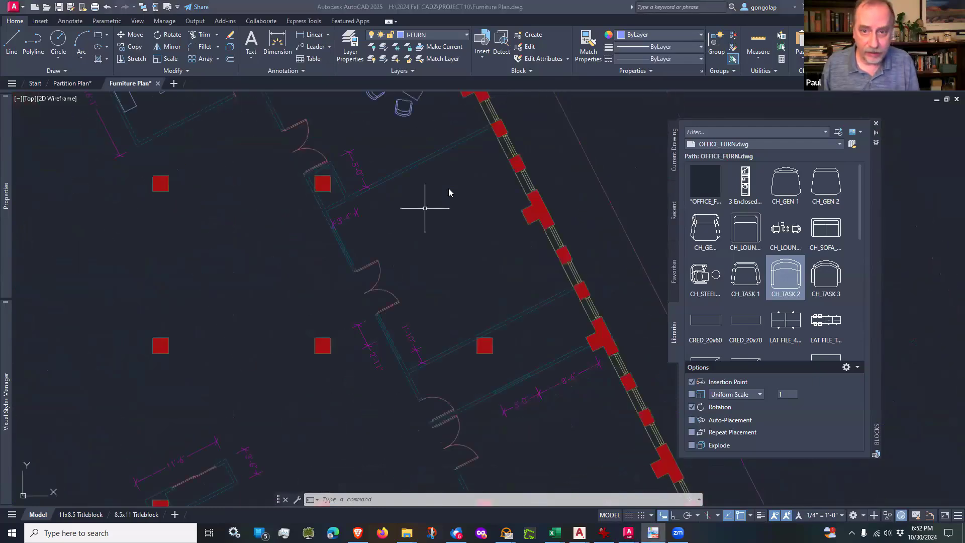
left_click(487, 139)
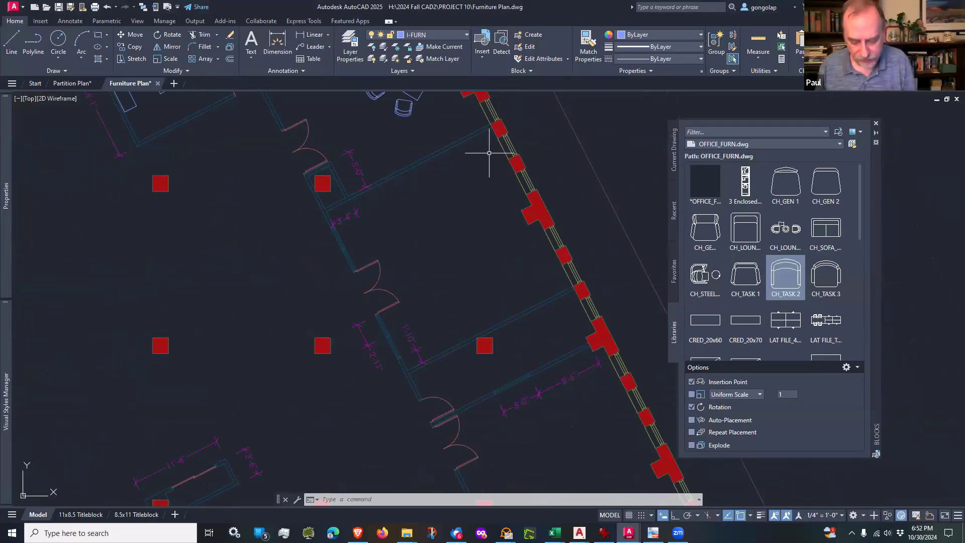
type("l")
key("Return")
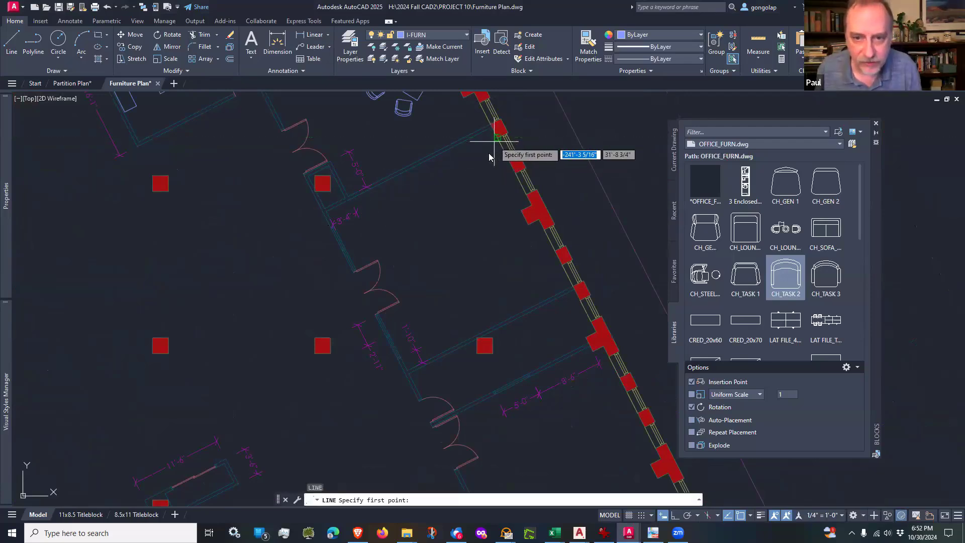
left_click(497, 137)
scroll(322, 212, "up", 6)
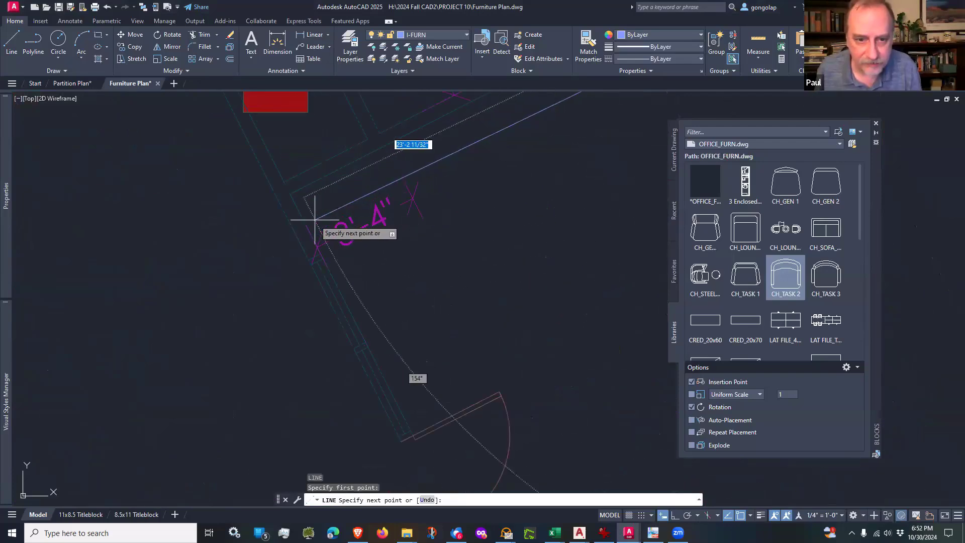
left_click(312, 239)
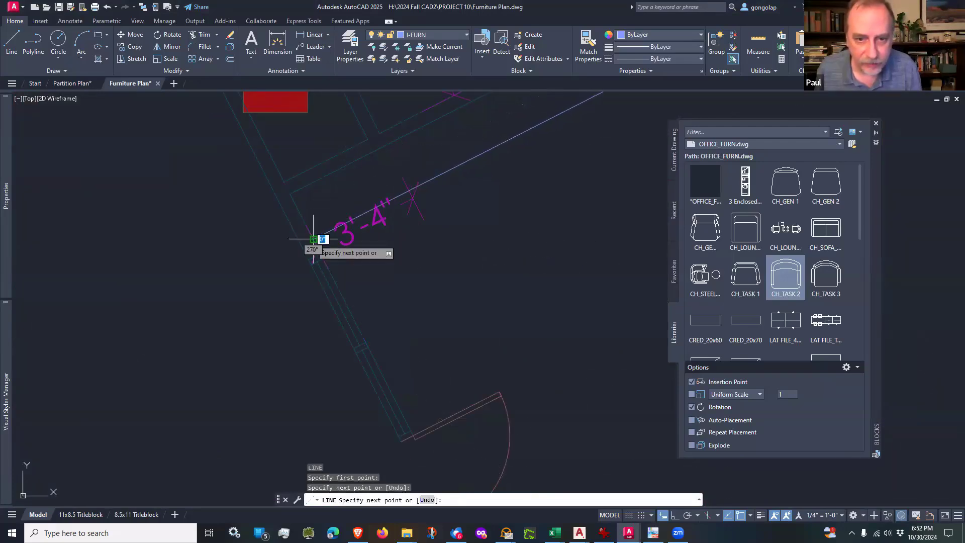
key("Return")
scroll(462, 268, "down", 3)
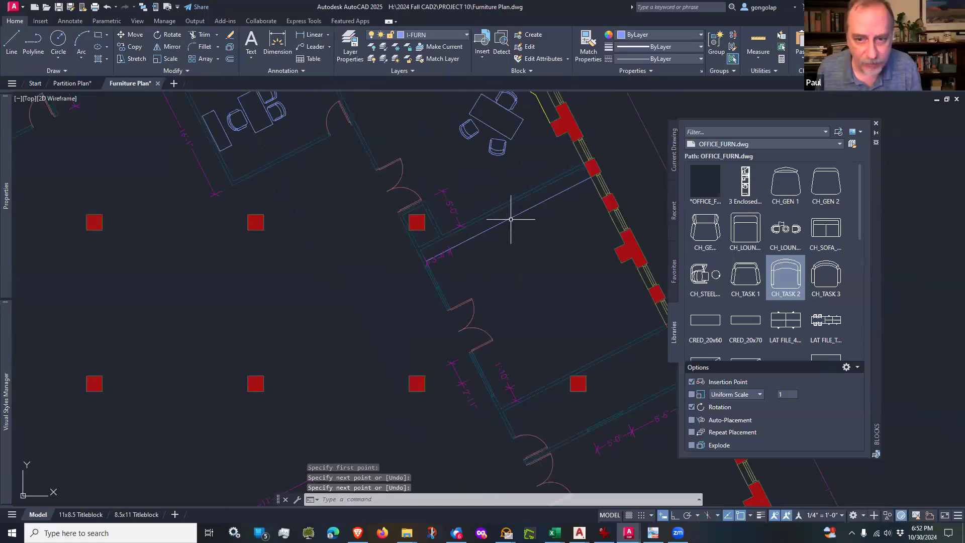
Step: Put the line below the large east room's north partition on the A-MILL layer
left_click(511, 219)
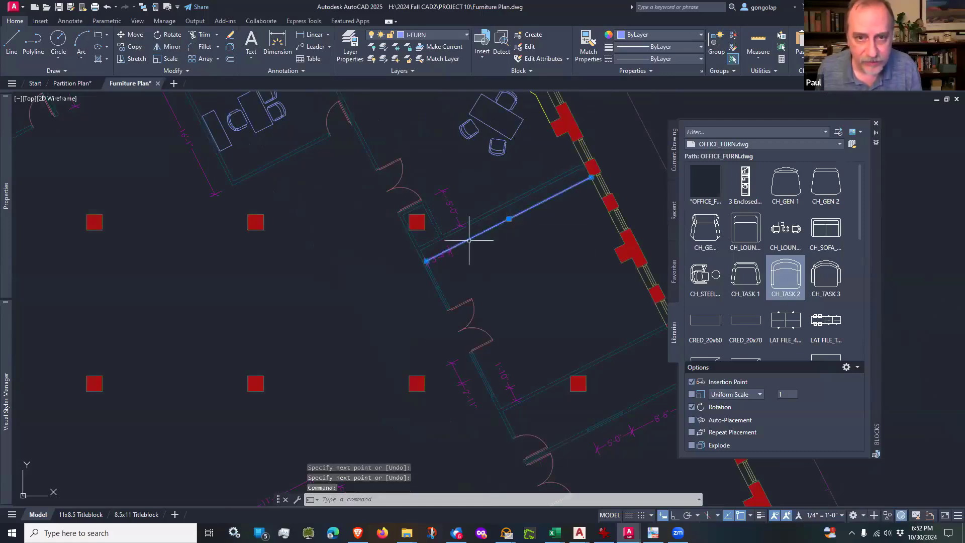
left_click(426, 37)
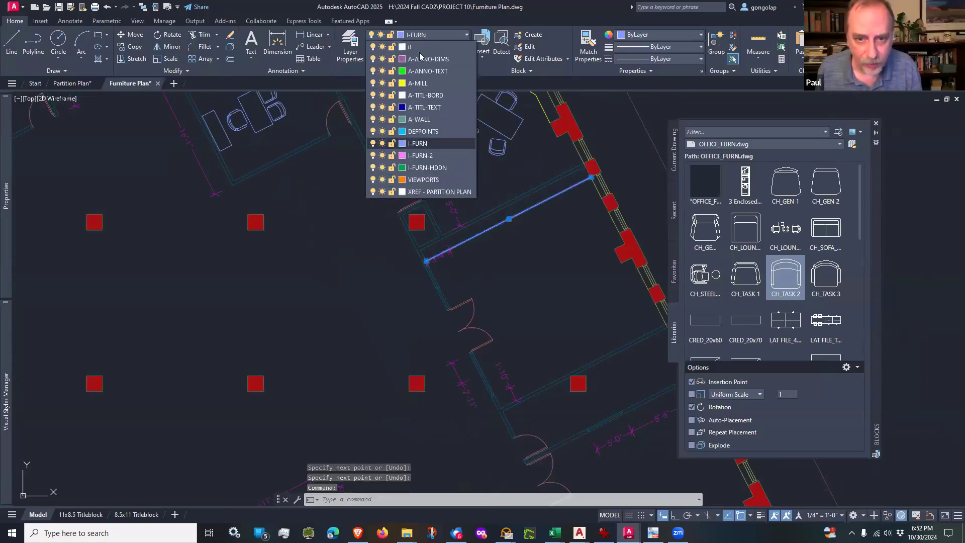
left_click(417, 83)
key("Escape")
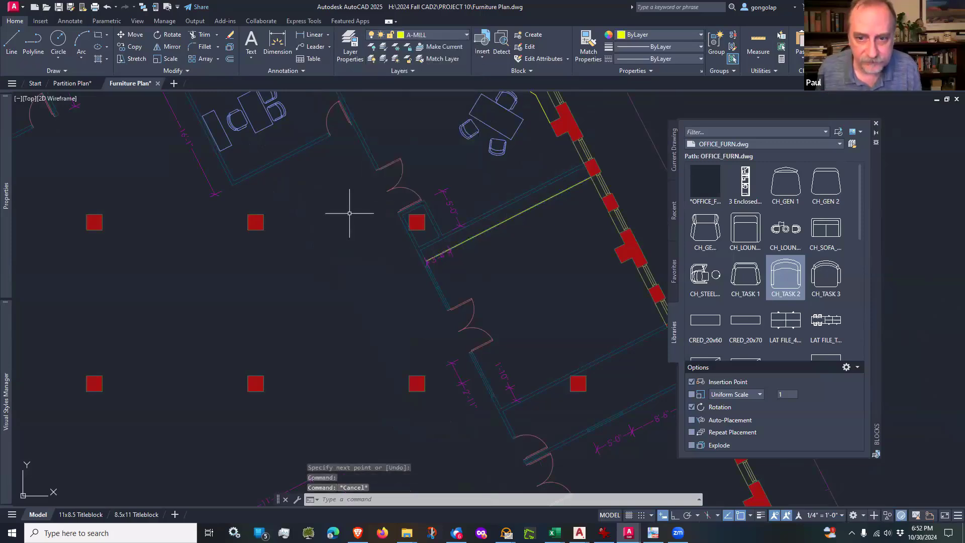
Step: Draw a circular table with a 4' radius near the middle of the large east room, below the millwork line
mouse_move(556, 326)
middle_mouse_down()
mouse_move(551, 312)
mouse_move(513, 319)
middle_mouse_up()
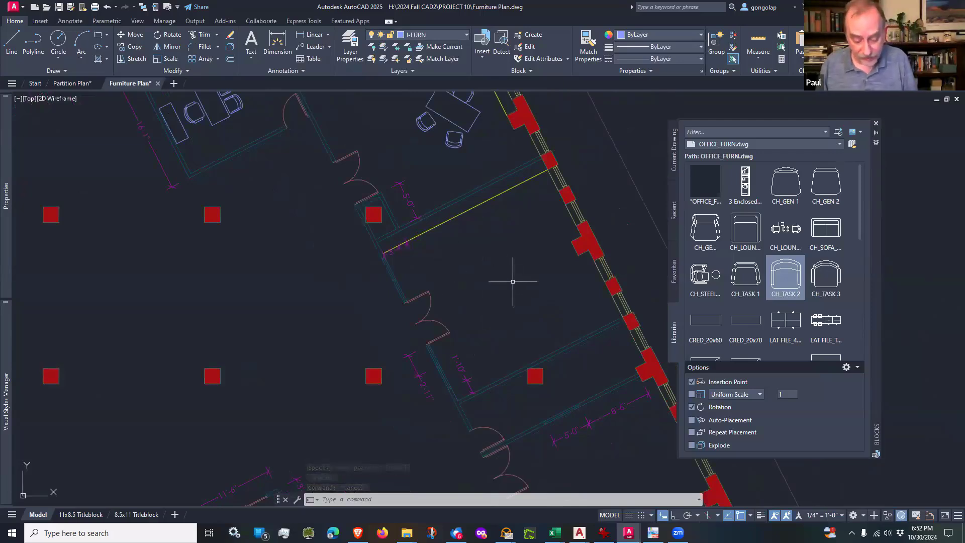
key("Escape")
key("Escape")
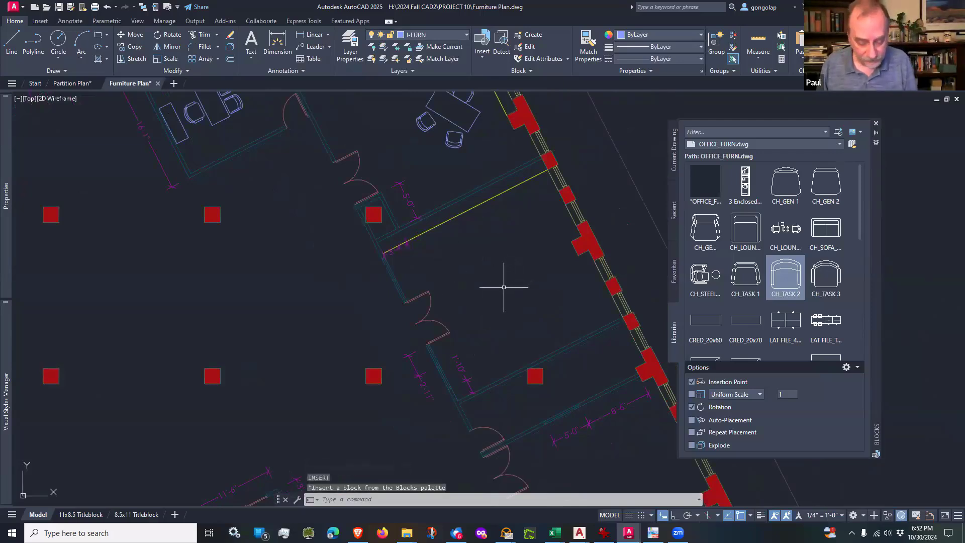
type("c")
key("Return")
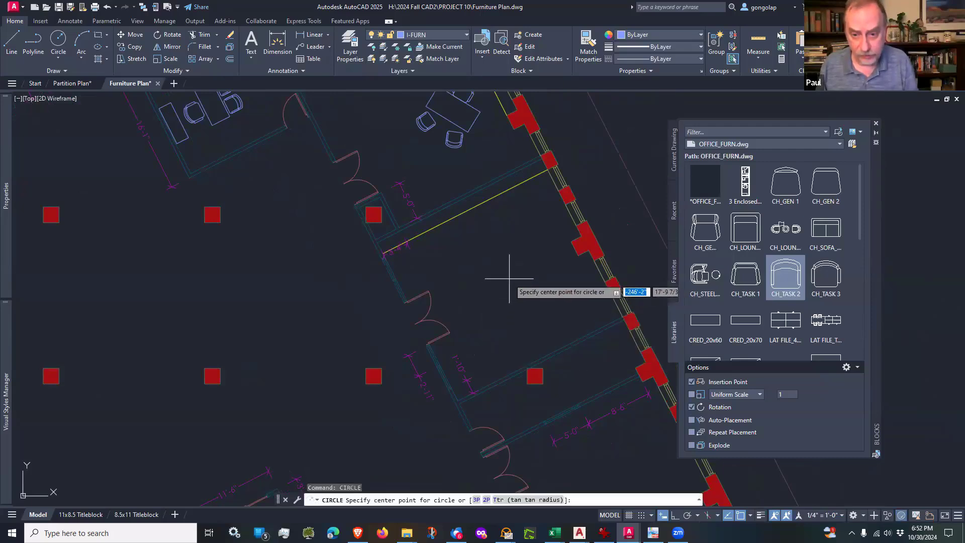
left_click(509, 279)
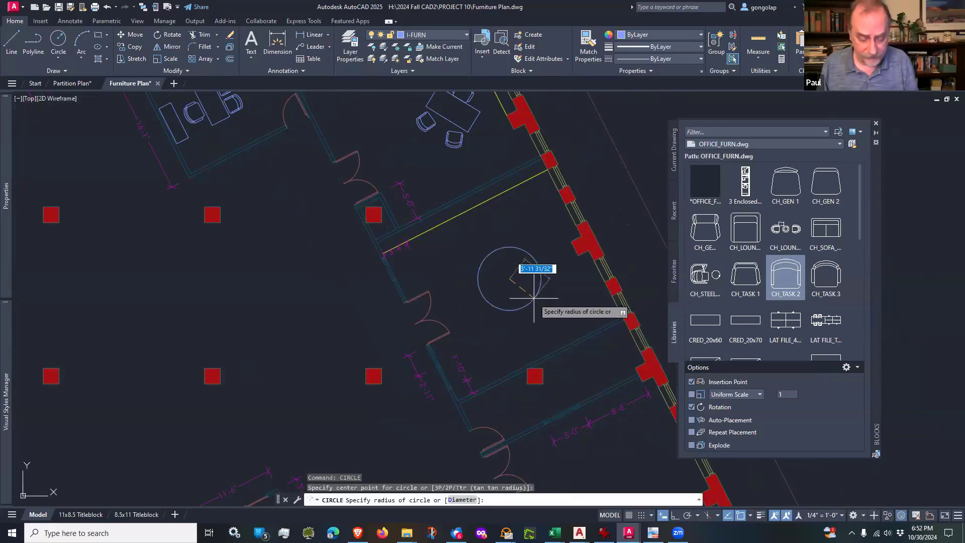
key("Return")
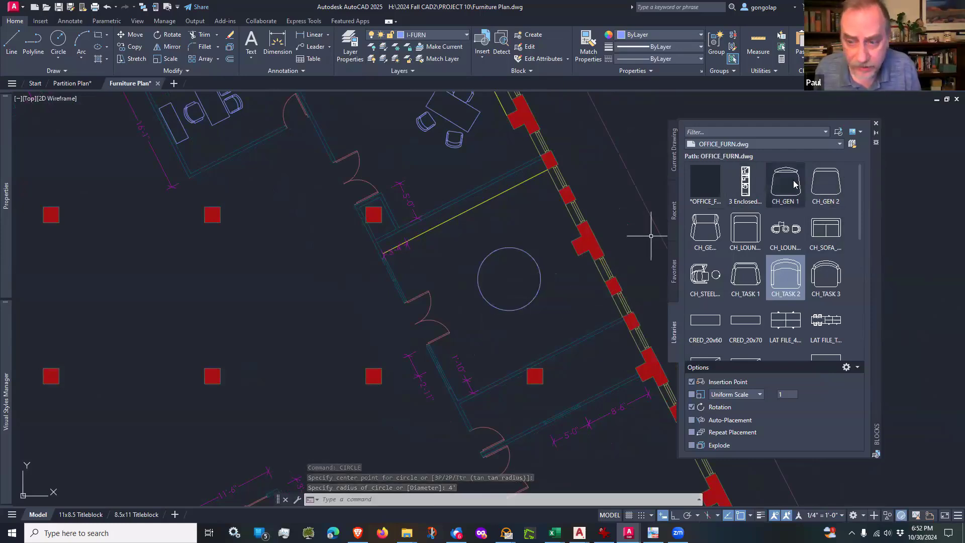
Step: Insert a CH_GEN 1 chair at the north quadrant of the circular table with a rotation of 0
mouse_move(794, 184)
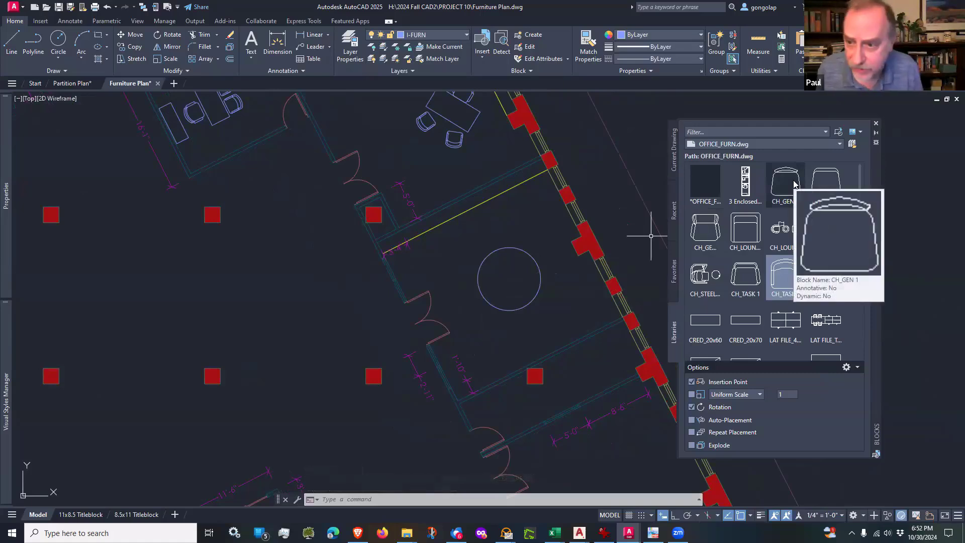
left_click(794, 184)
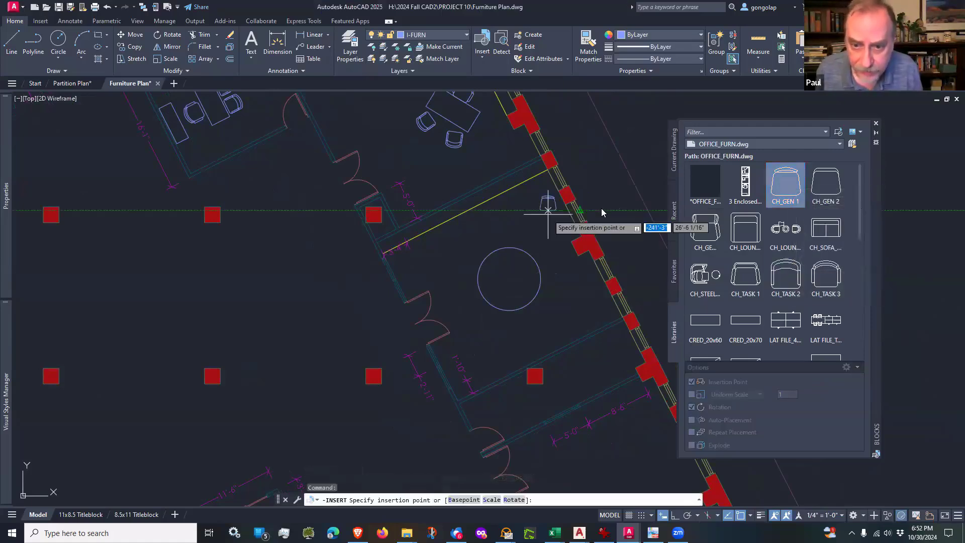
scroll(523, 238, "up", 6)
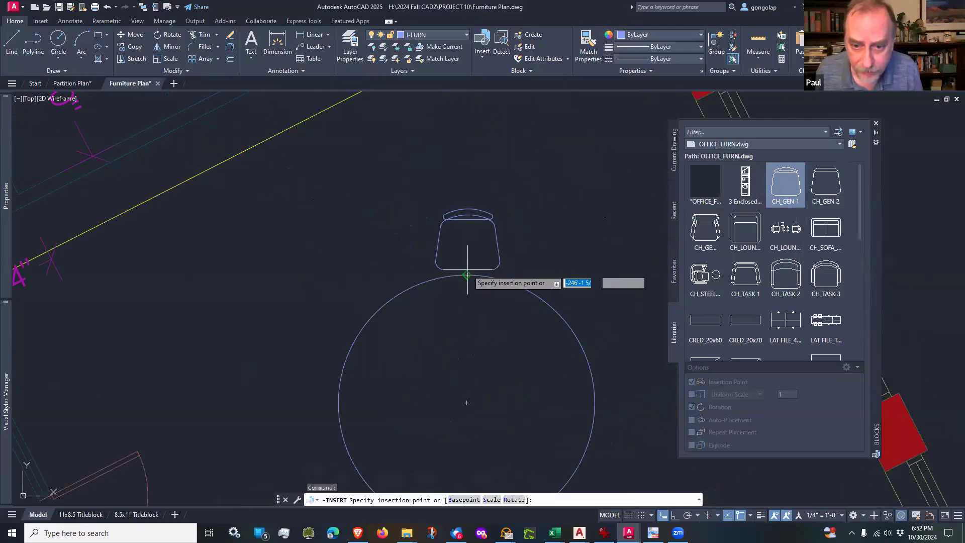
left_click(466, 275)
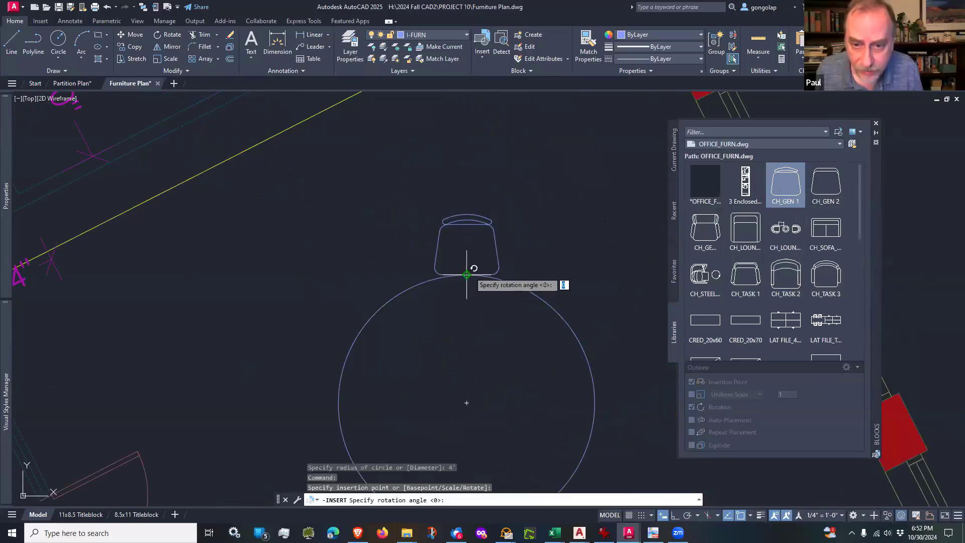
key("Escape")
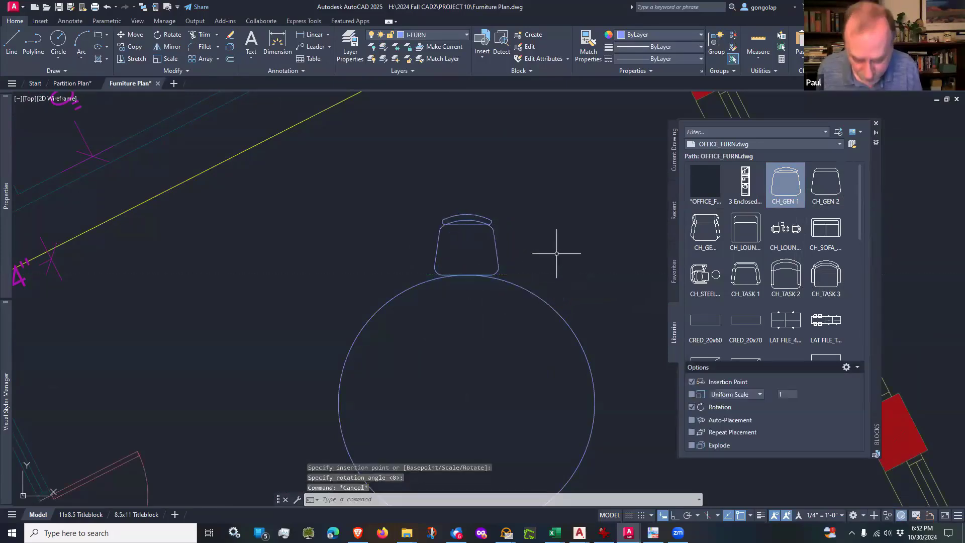
Step: Move the CH_GEN 1 chair slightly straight north with Ortho on, leaving a small gap to the circular table
type("m")
key("Return")
left_click(492, 203)
left_click(481, 220)
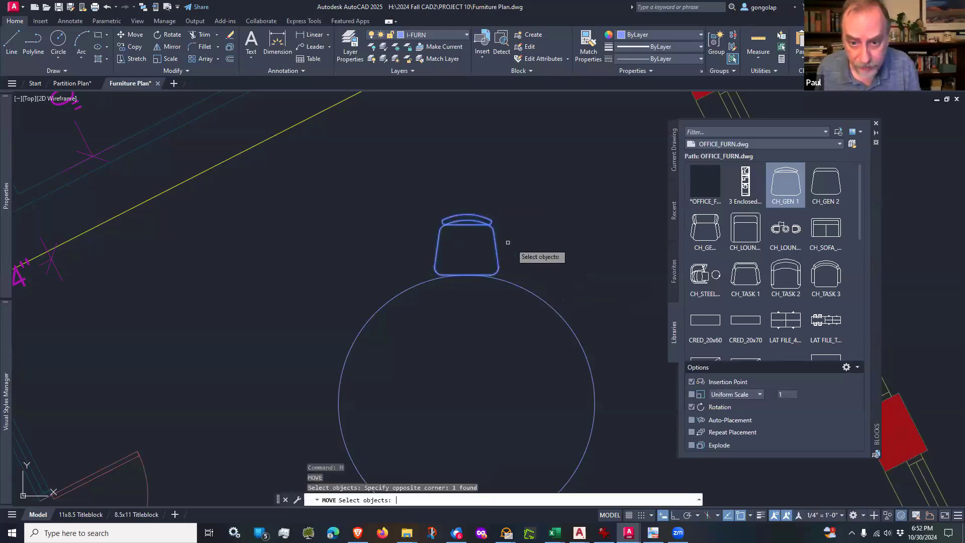
key("Return")
left_click(528, 248)
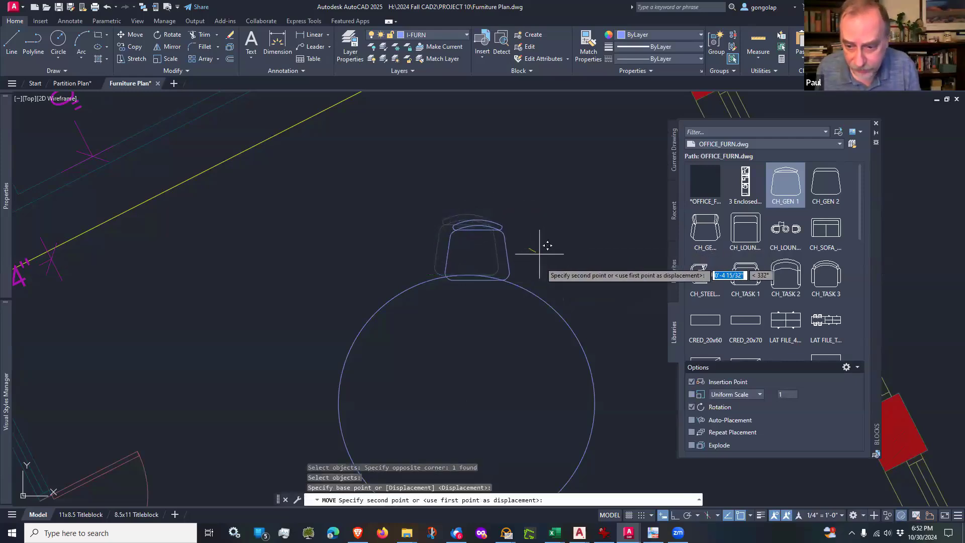
left_click(675, 516)
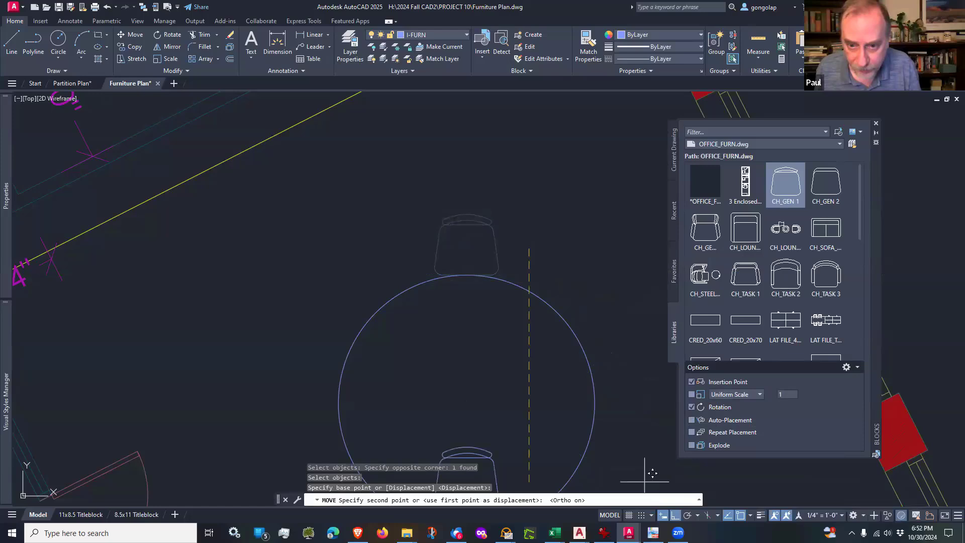
left_click(524, 243)
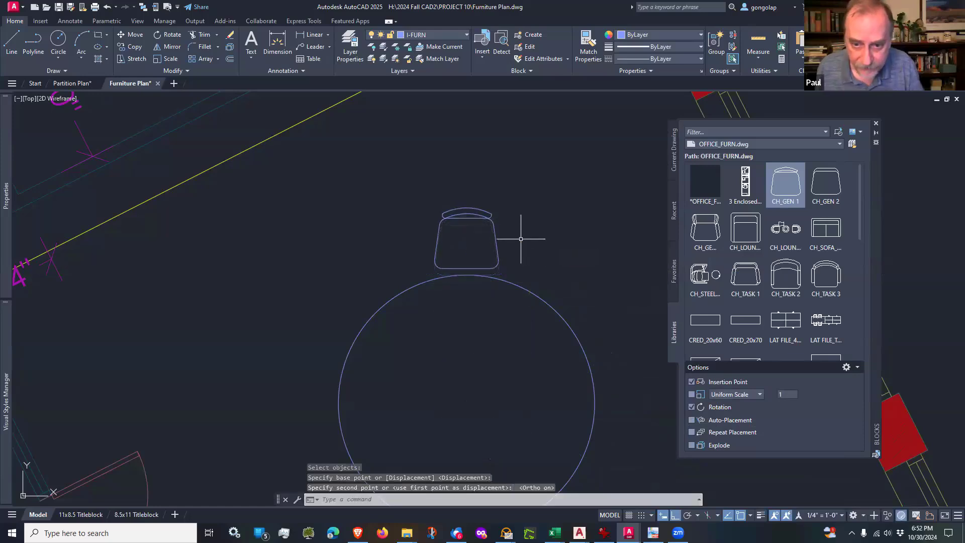
Step: Create a polar array of the chair around the circular table's center with 12 items
scroll(518, 241, "down", 3)
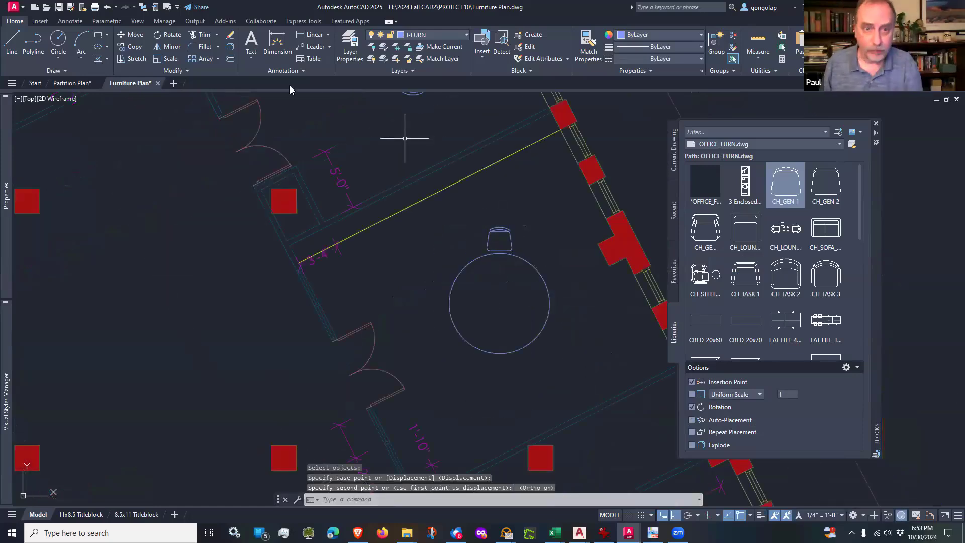
left_click(217, 59)
left_click(222, 115)
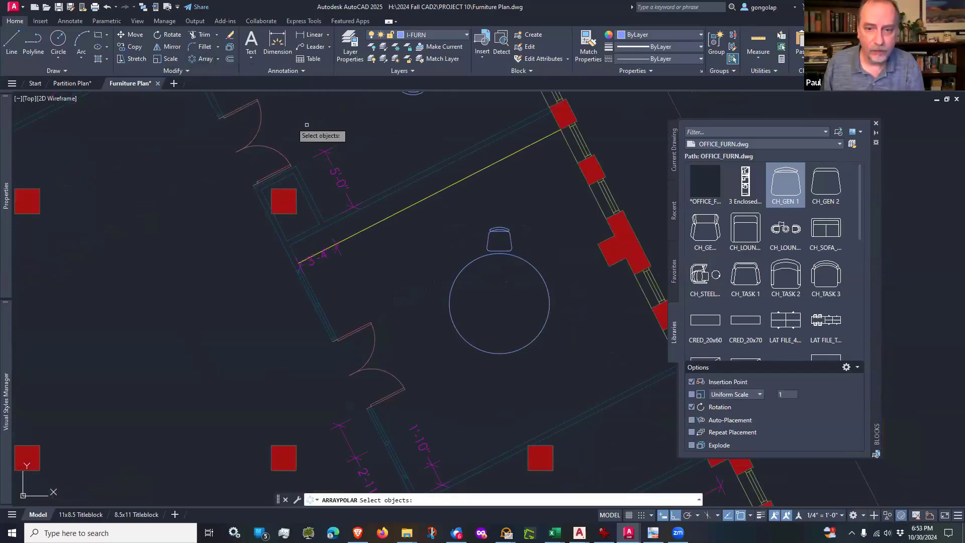
left_click(495, 227)
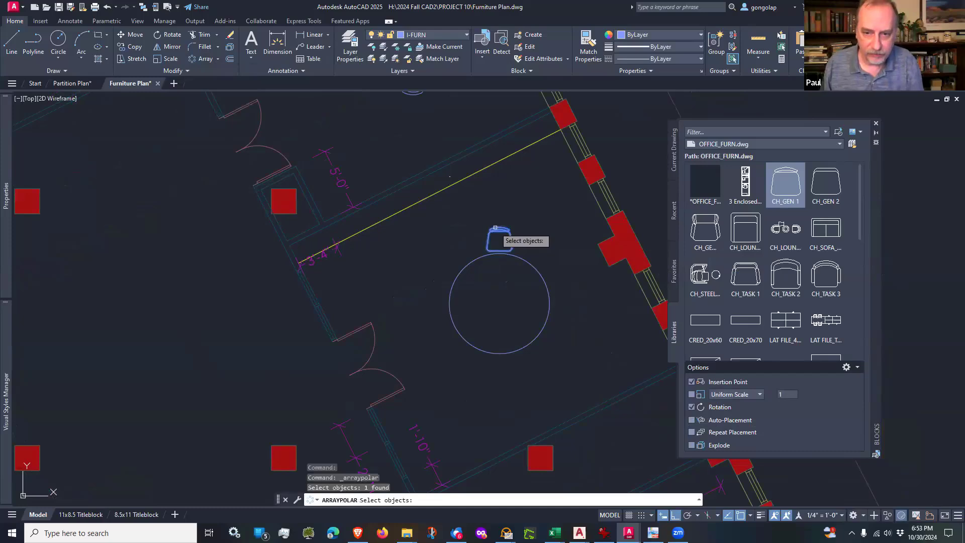
key("Return")
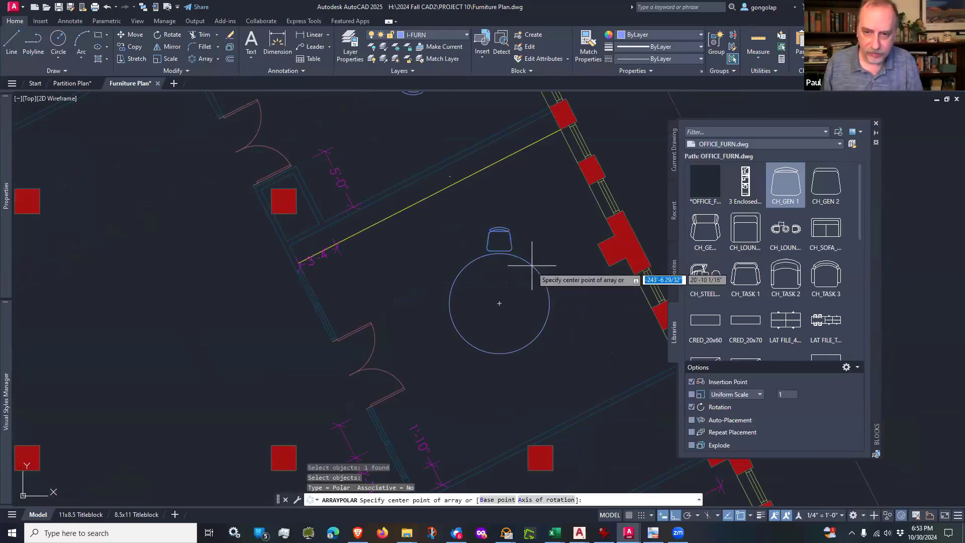
left_click(499, 304)
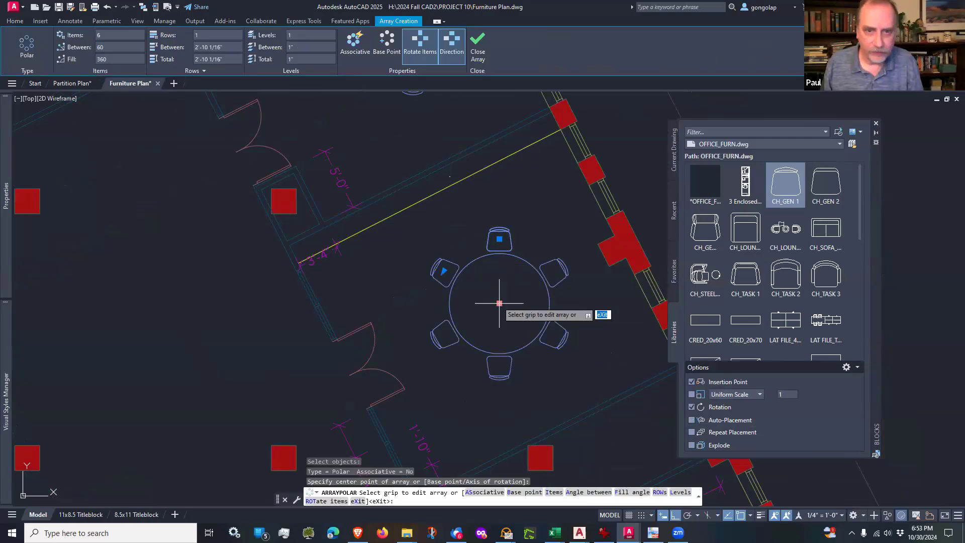
left_click(116, 35)
type("12")
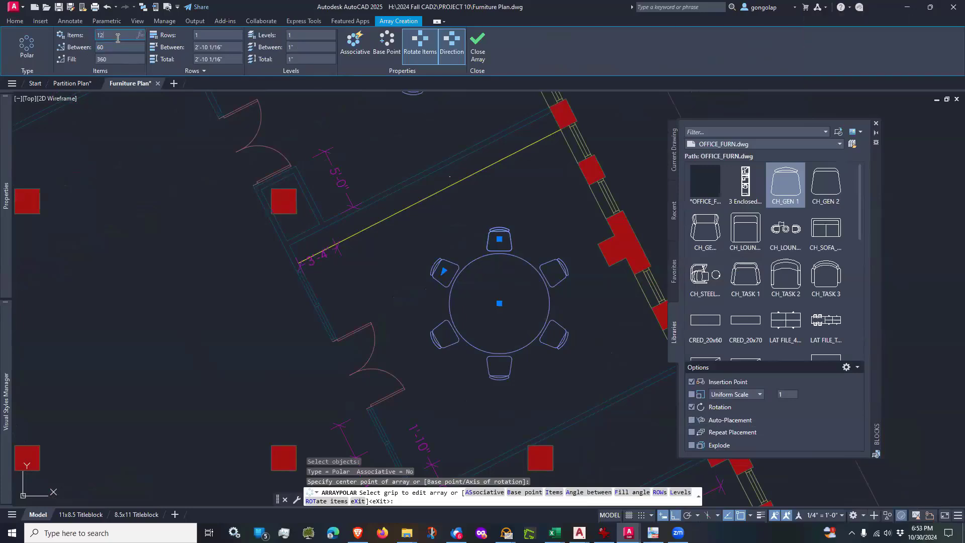
key("Return")
key("Escape")
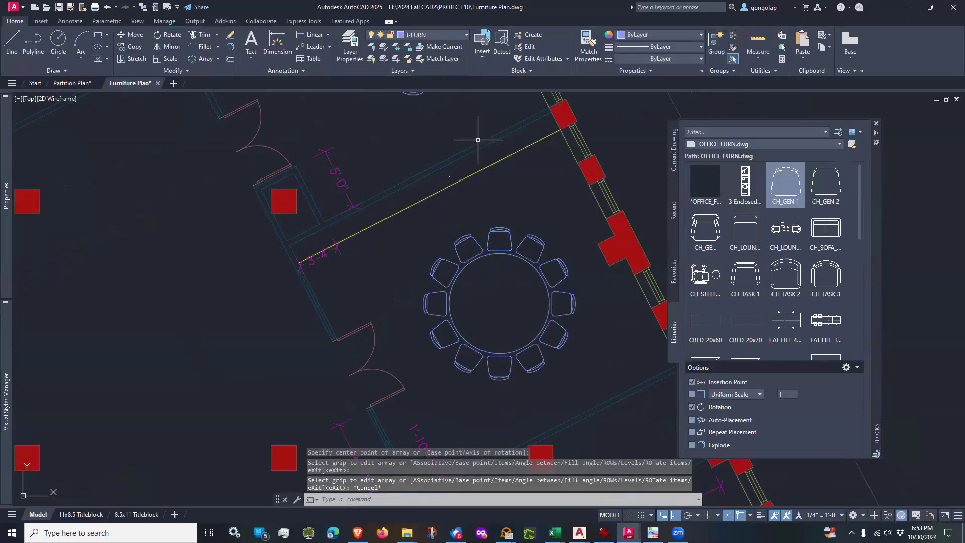
Step: Move the Blocks palette farther away from the east rooms of the plan
scroll(518, 209, "down", 1)
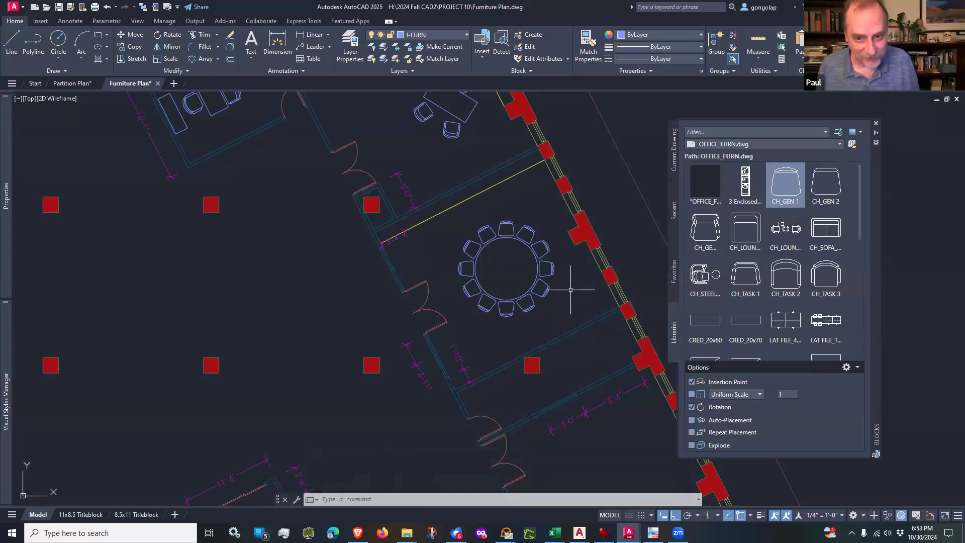
middle_click_drag(571, 284, 557, 275)
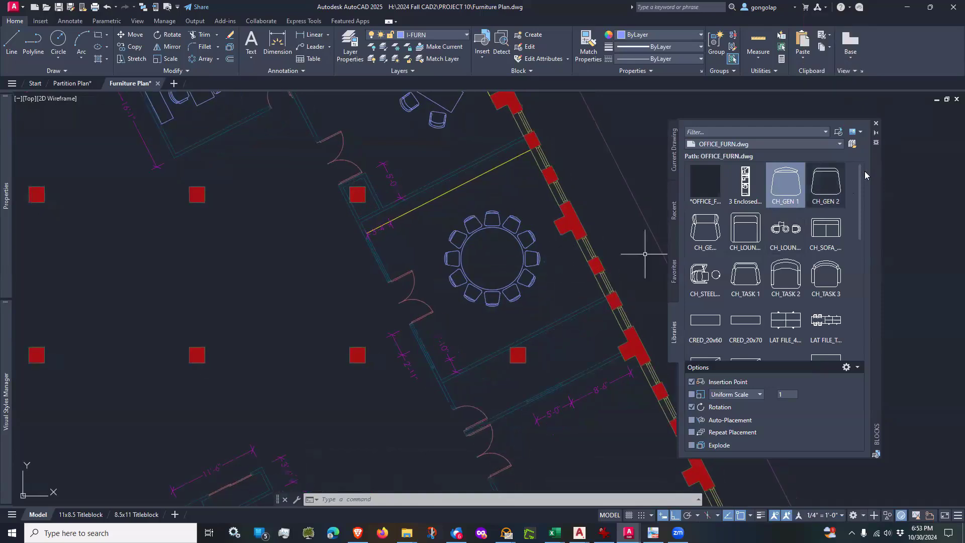
left_click_drag(876, 172, 915, 164)
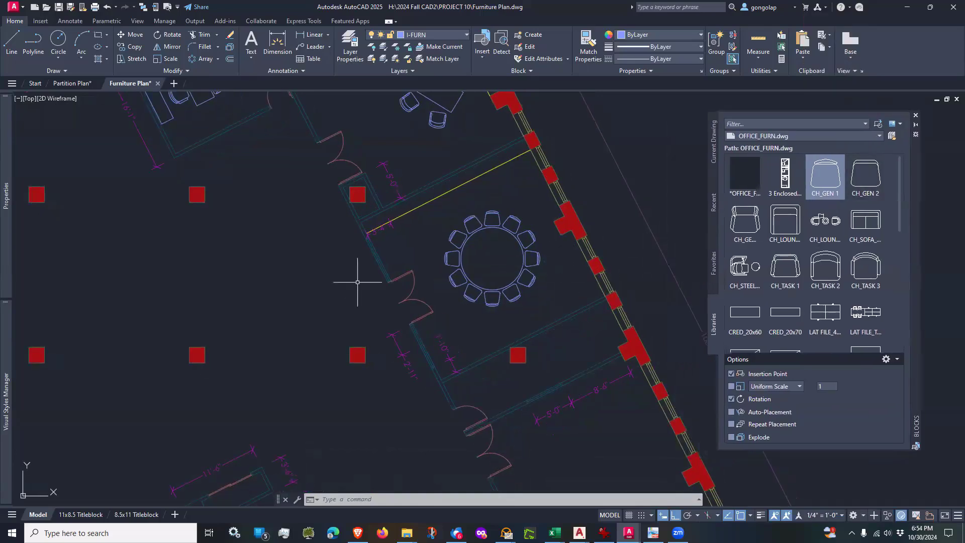
Step: Regenerate the model with the large room at the south end of the east wing in view
scroll(422, 303, "down", 2)
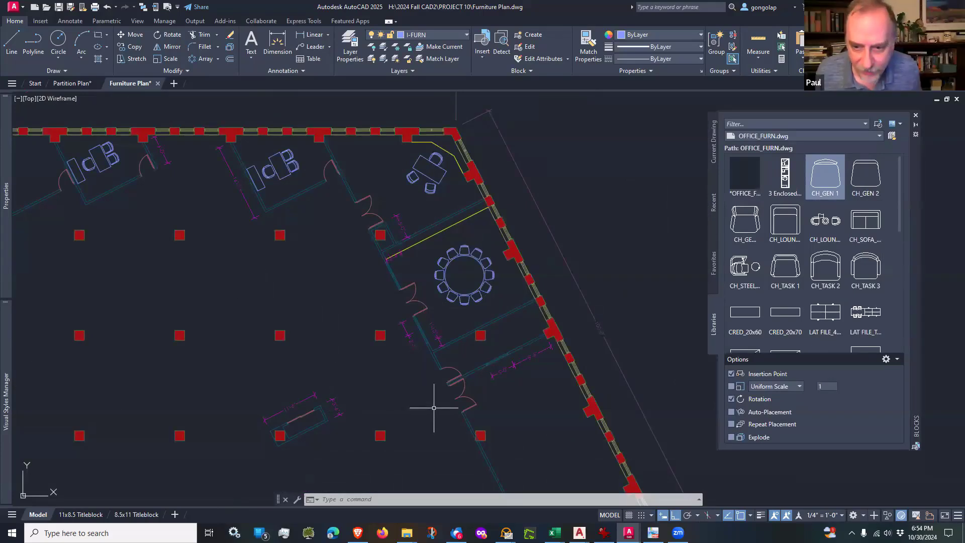
scroll(538, 377, "up", 4)
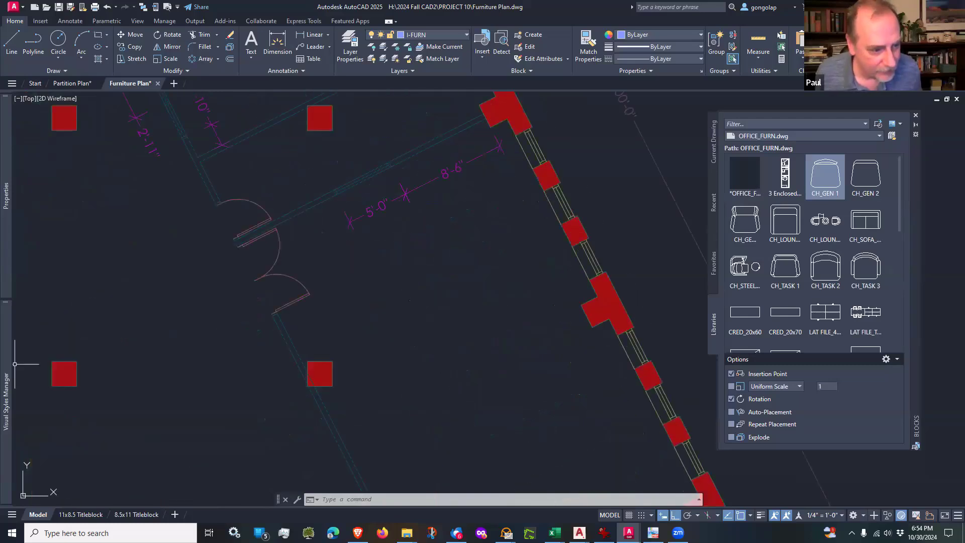
scroll(571, 279, "down", 4)
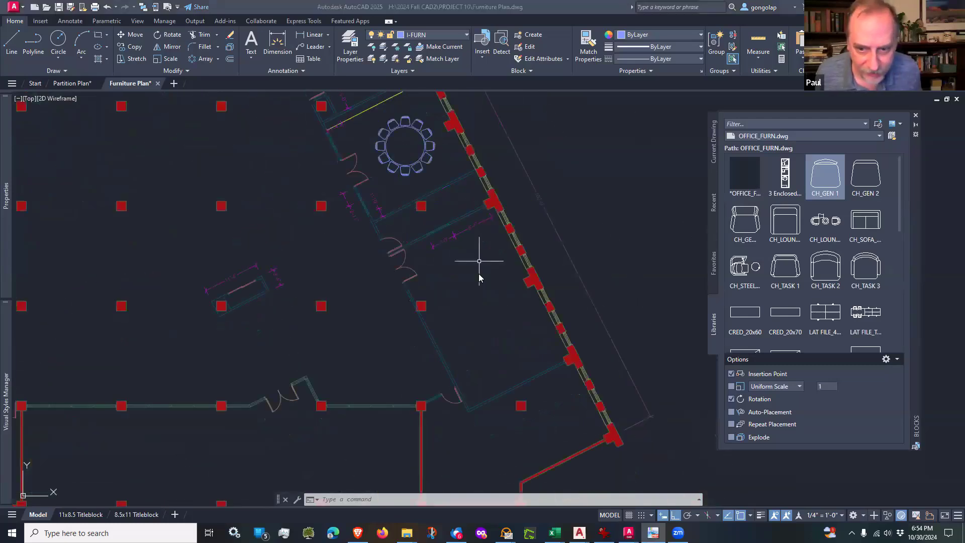
scroll(481, 281, "up", 2)
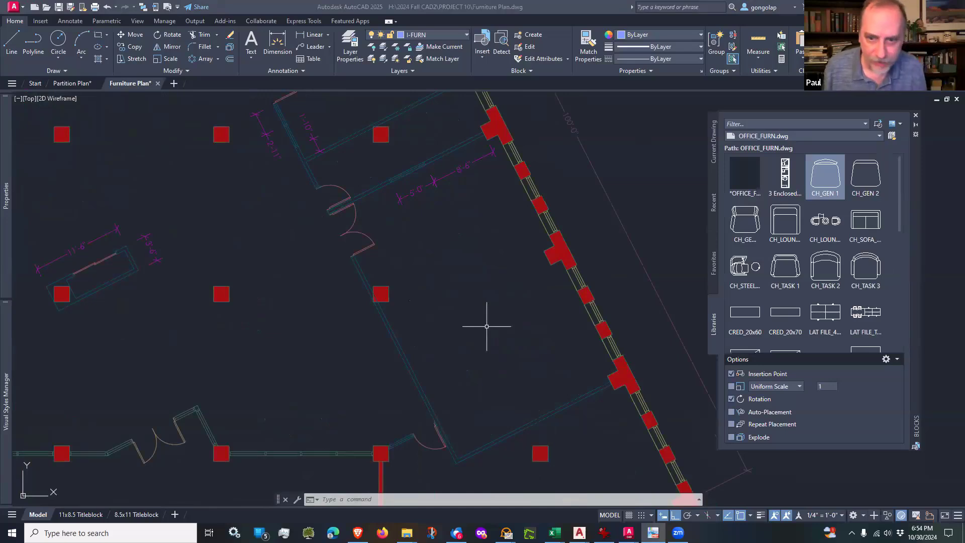
left_click(486, 326)
type("re")
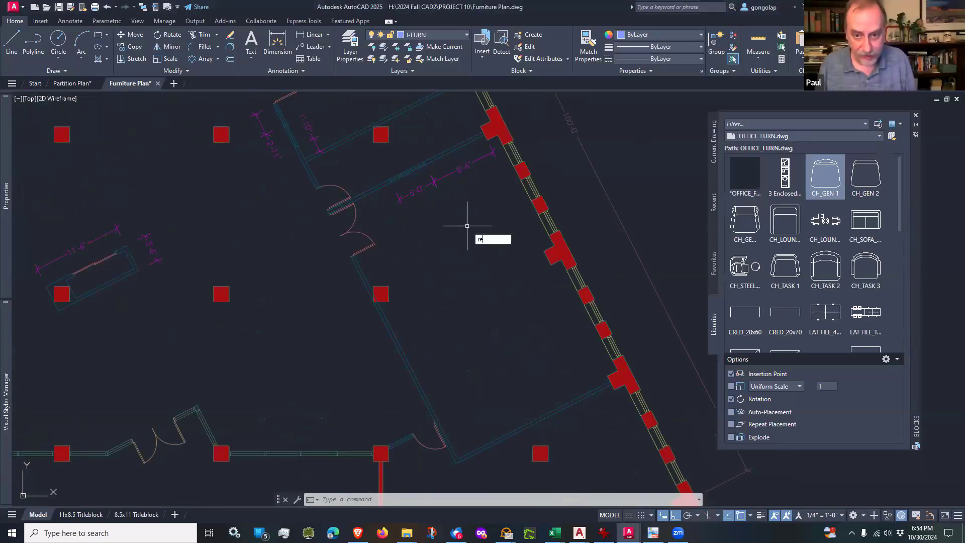
key("Return")
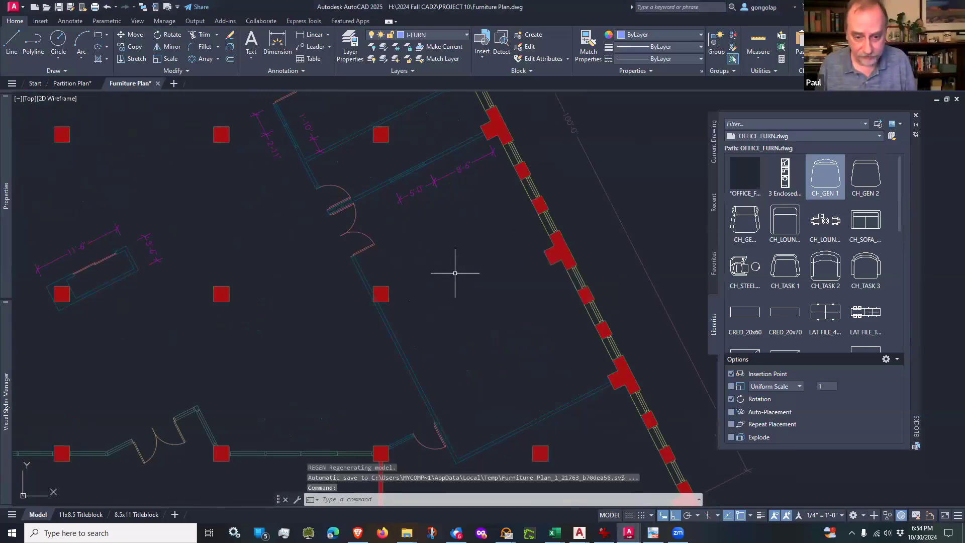
Step: Draw a 5' by 2' rectangular table in the open middle of the large room
key("Escape")
key("Escape")
type("rec")
key("Return")
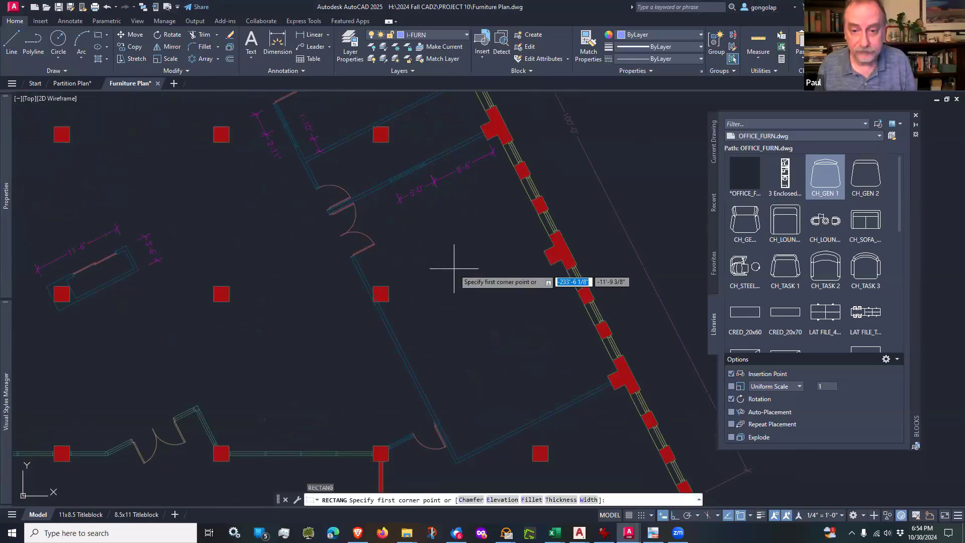
left_click(454, 268)
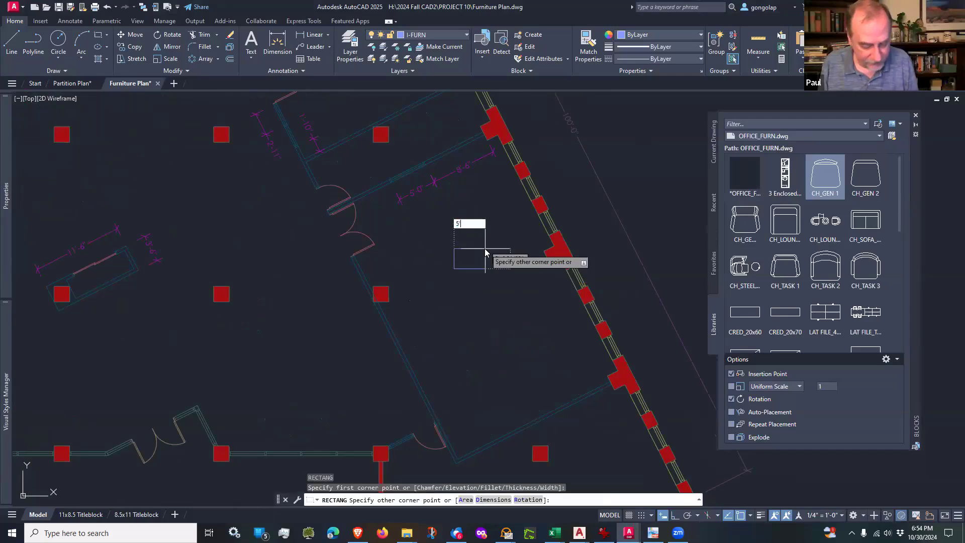
type("5'")
key("Tab")
type("2")
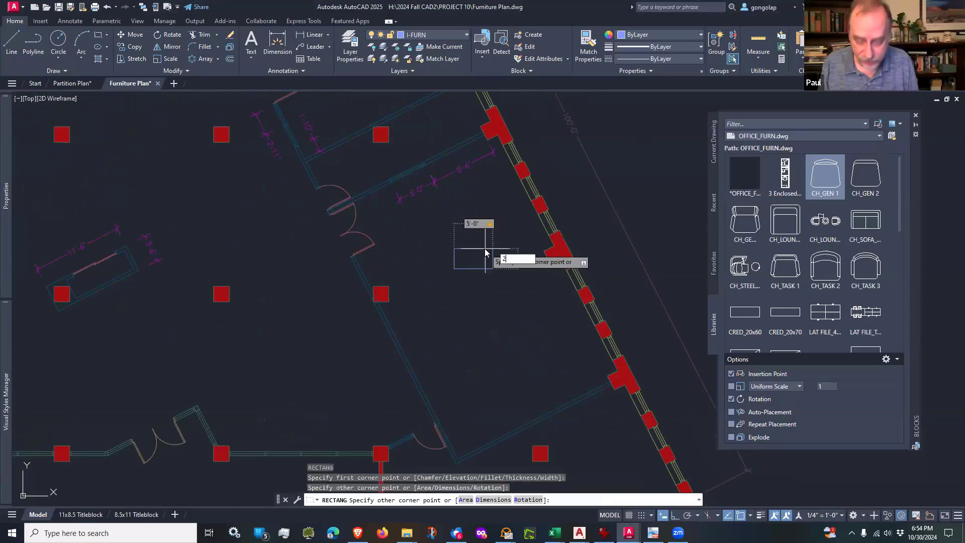
type("'")
key("Return")
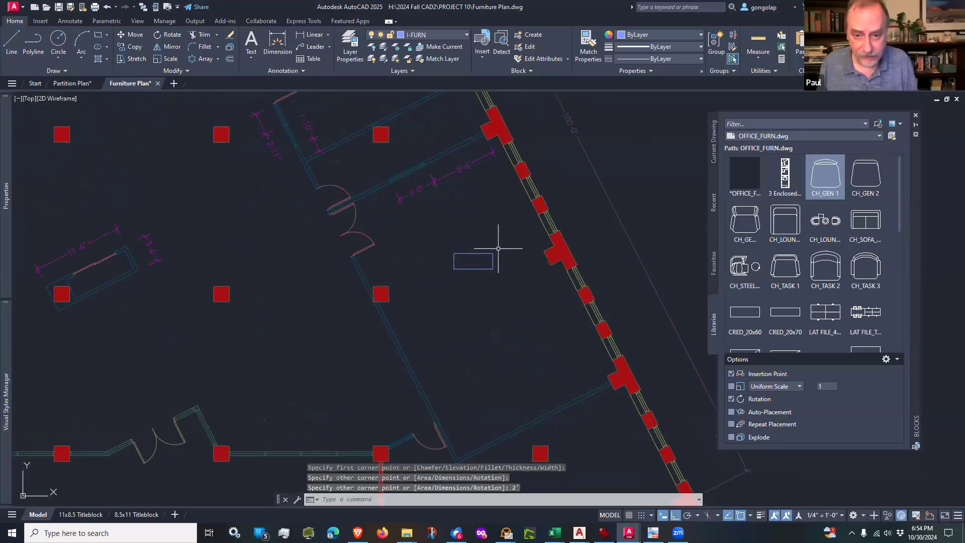
Step: Rotate the rectangular table about its southeast corner to 27° using polar tracking, so it aligns with the angled walls
scroll(498, 248, "up", 2)
type("ro")
key("Return")
left_click(488, 240)
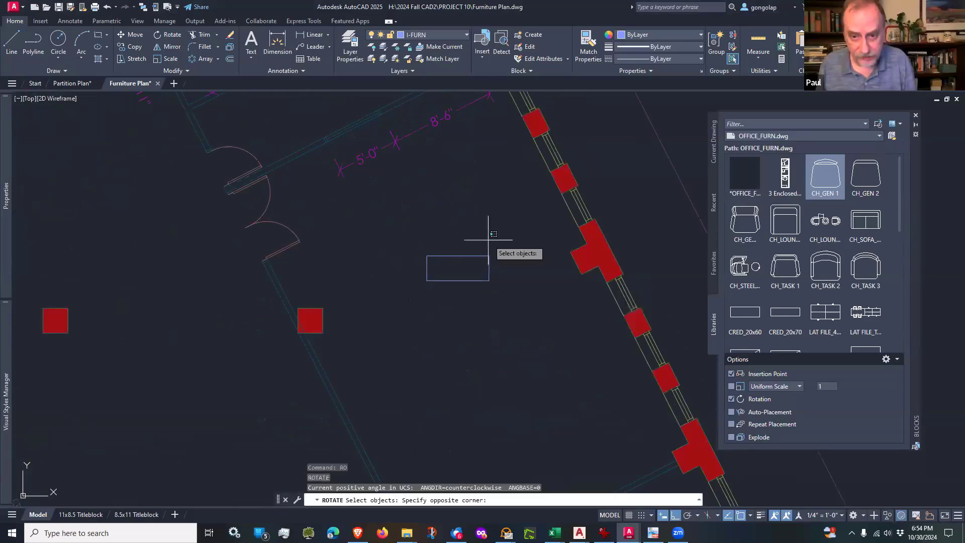
left_click(467, 271)
key("Return")
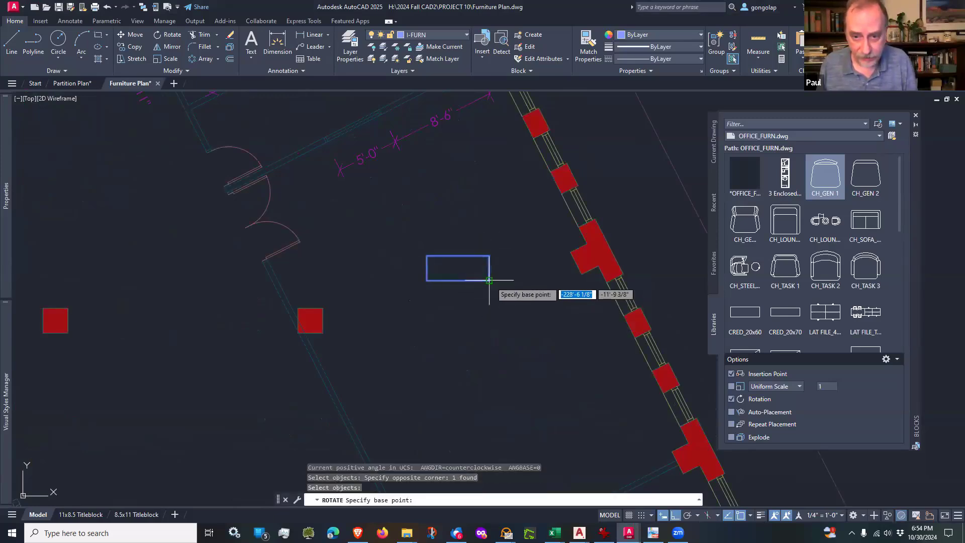
left_click(489, 280)
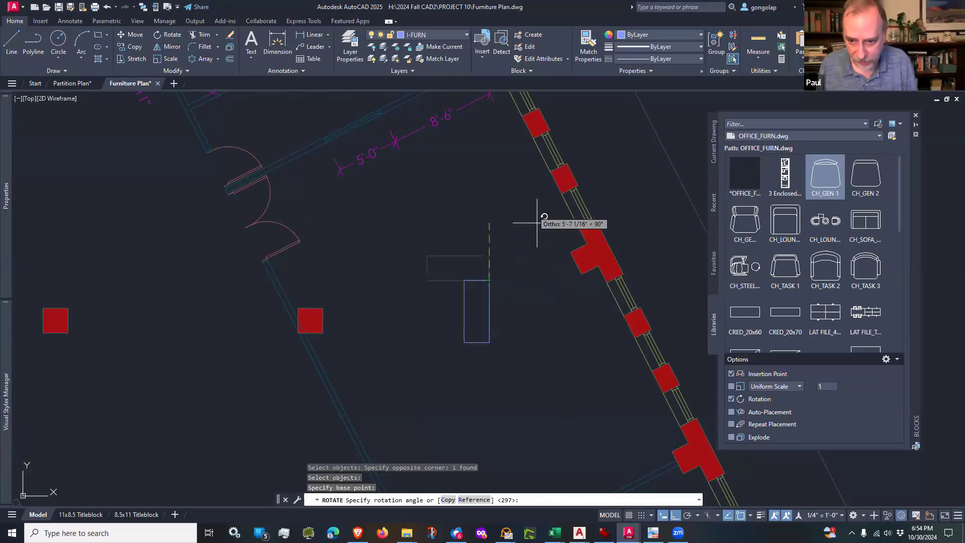
left_click(688, 516)
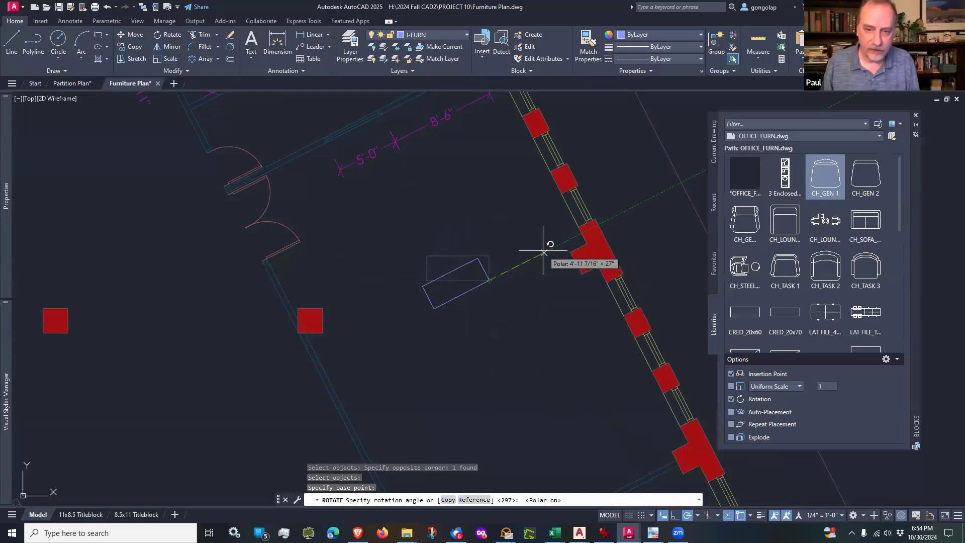
left_click(543, 251)
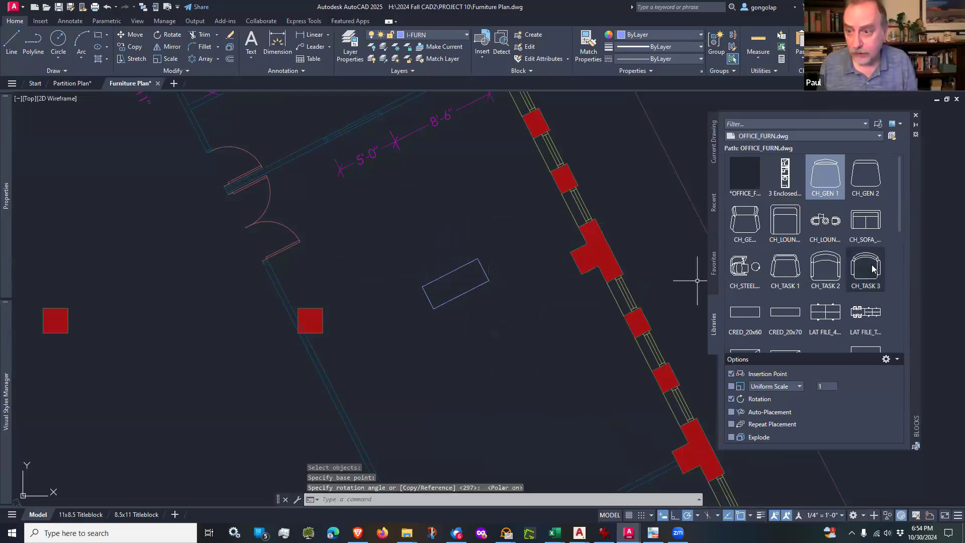
Step: Insert the CH_GEN 2 chair near the table's northwest corner, rotated parallel to the table's long edge
left_click(864, 183)
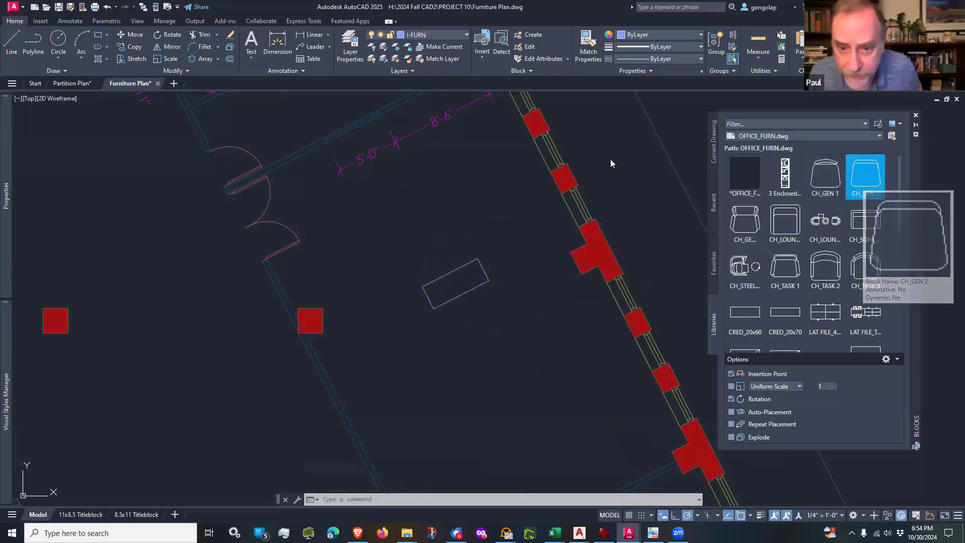
scroll(435, 259, "up", 2)
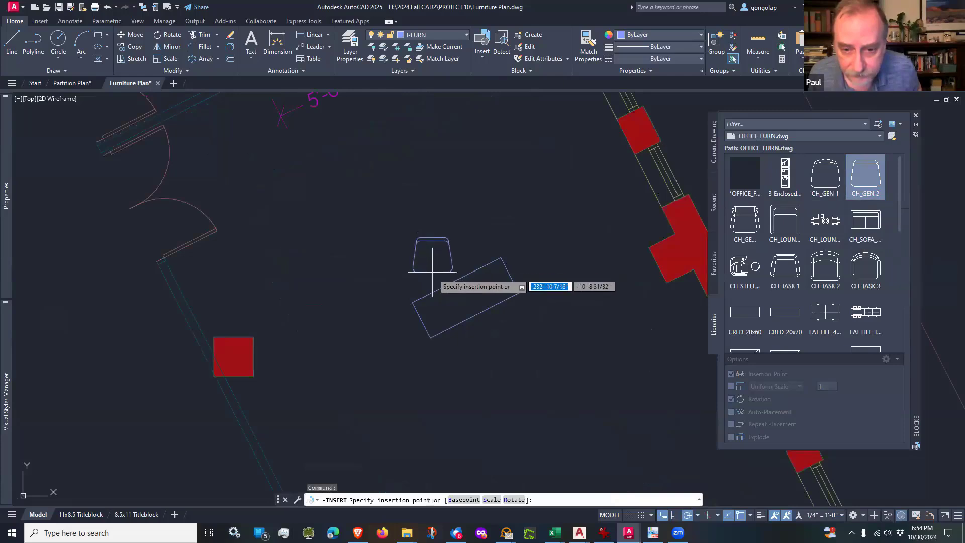
left_click(424, 290)
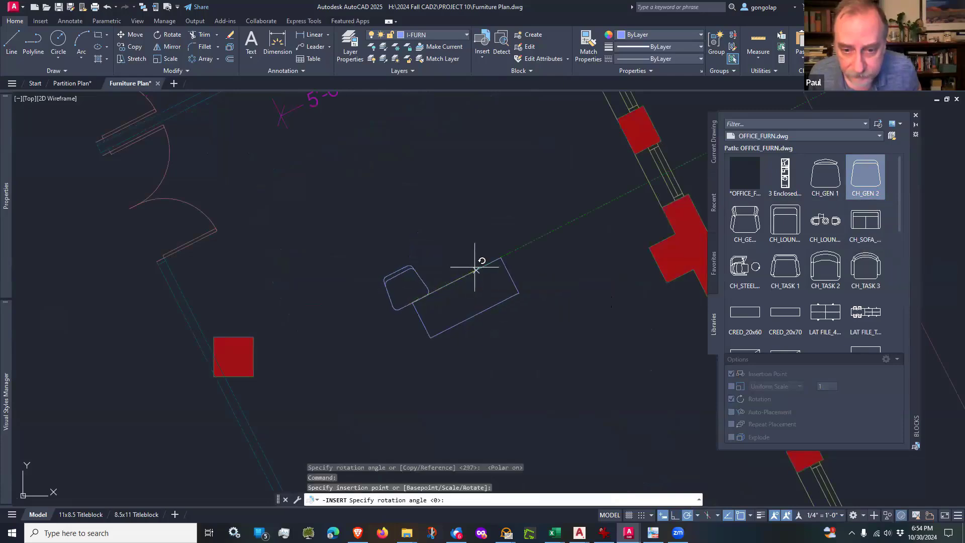
left_click(500, 255)
key("Escape")
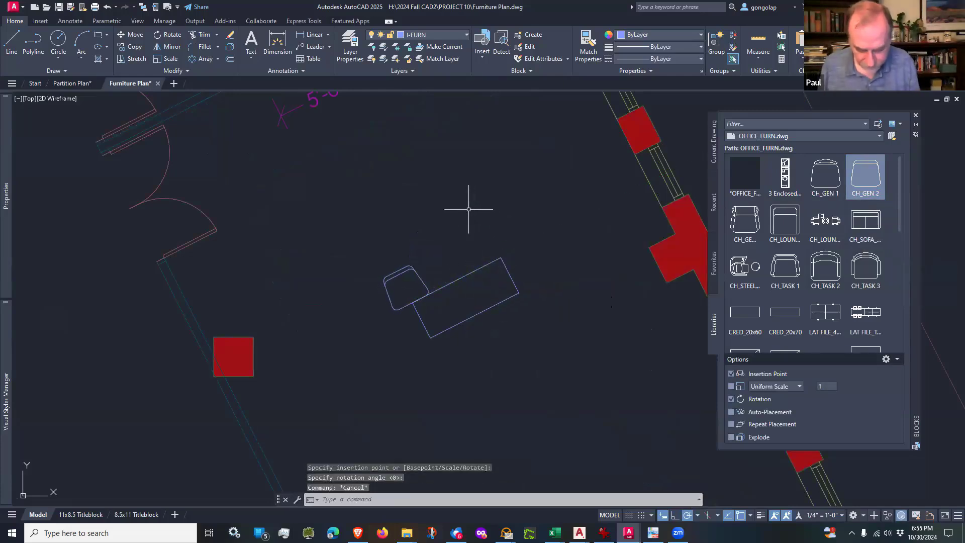
Step: Move the chair in front of the west half of the table with Ortho off, leaving a small gap to its long edge
type("m")
key("Return")
left_click(416, 251)
left_click(408, 271)
key("Return")
left_click(433, 247)
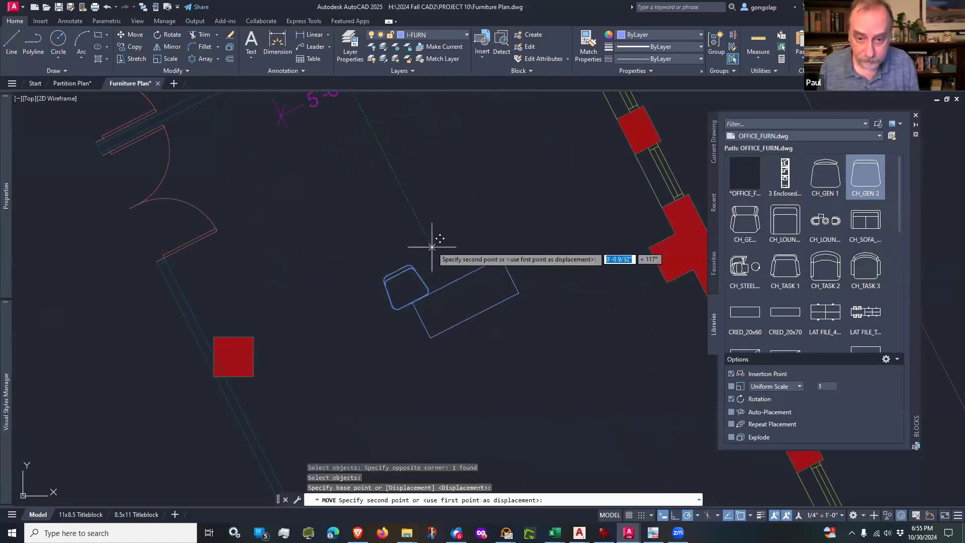
scroll(438, 239, "up", 2)
key("F8")
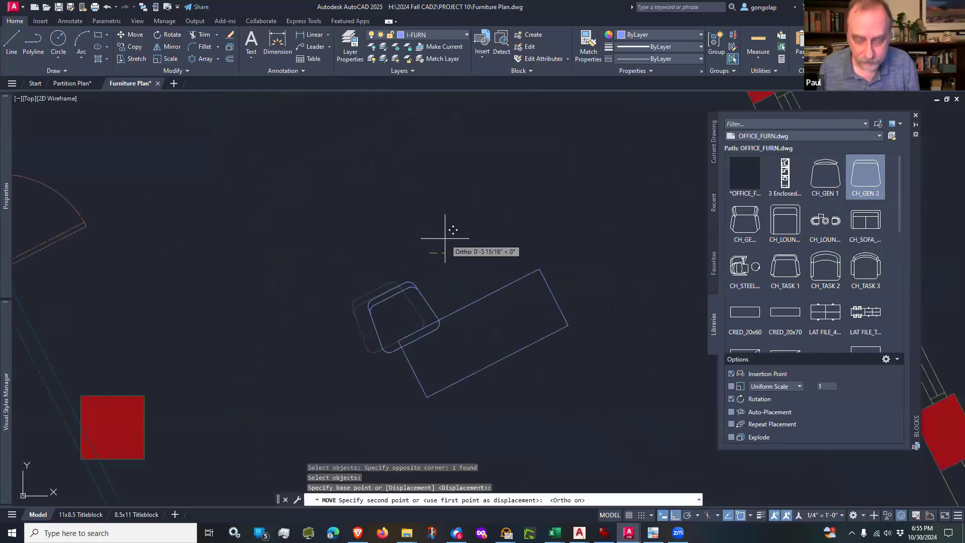
key("F8")
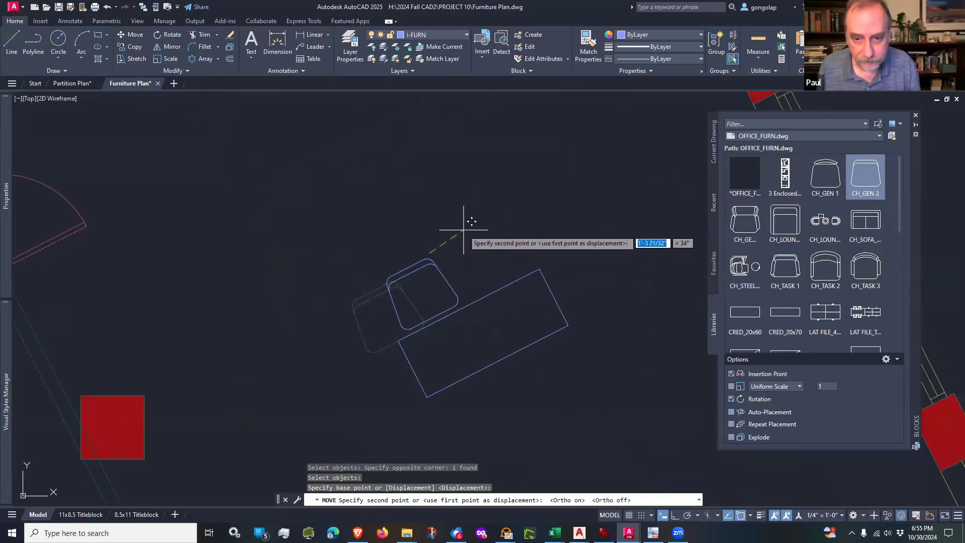
left_click(466, 225)
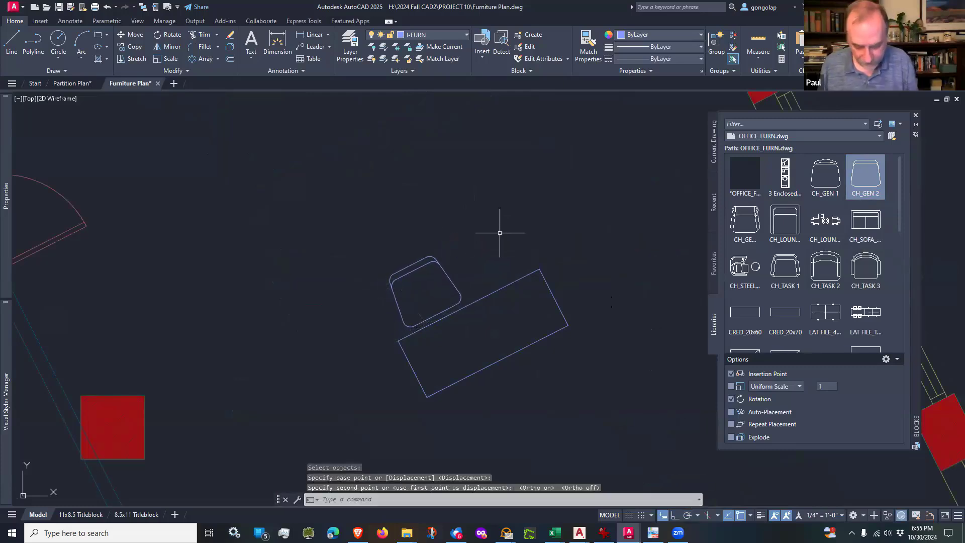
Step: Mirror the chair across the line joining the midpoints of the table's long edges, keeping the original chair
type("mi")
key("Return")
left_click(469, 235)
left_click(438, 282)
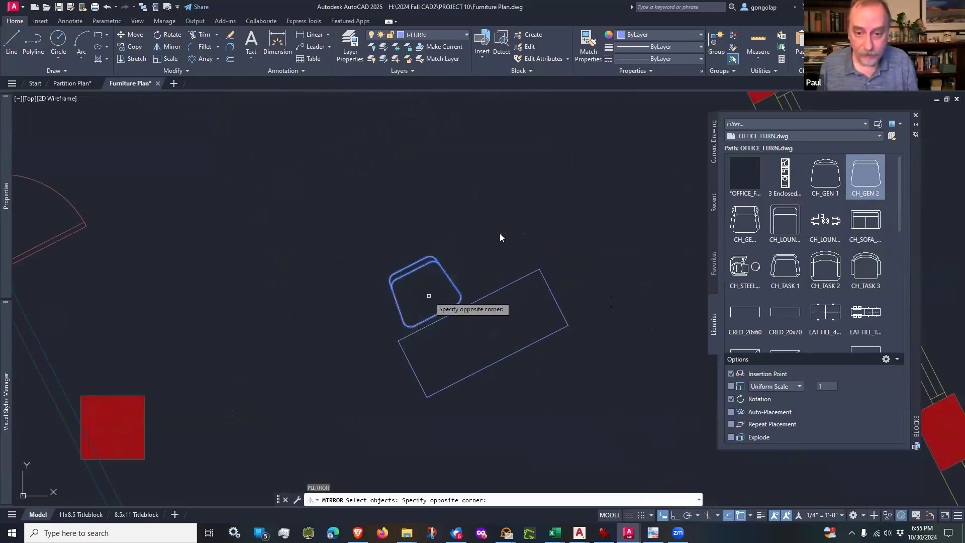
key("Return")
left_click(469, 307)
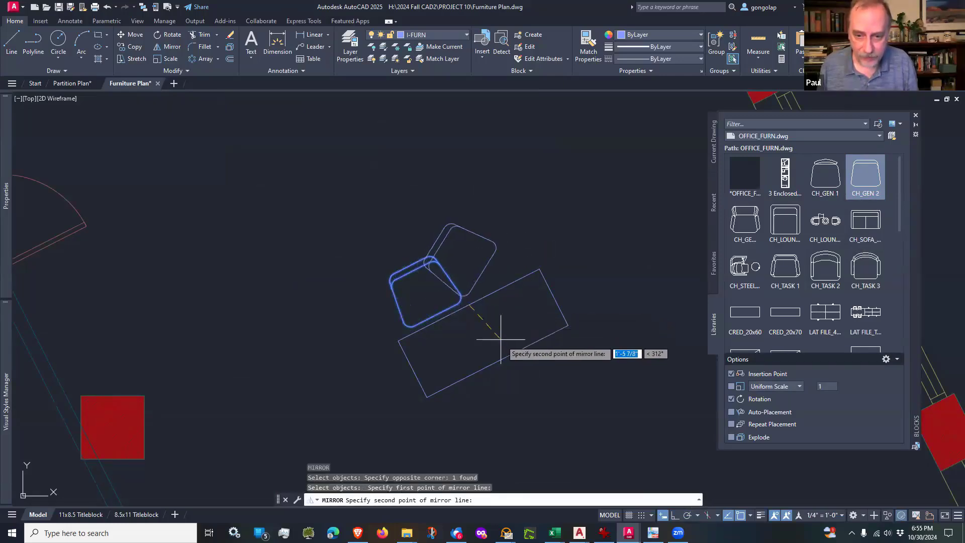
left_click(496, 360)
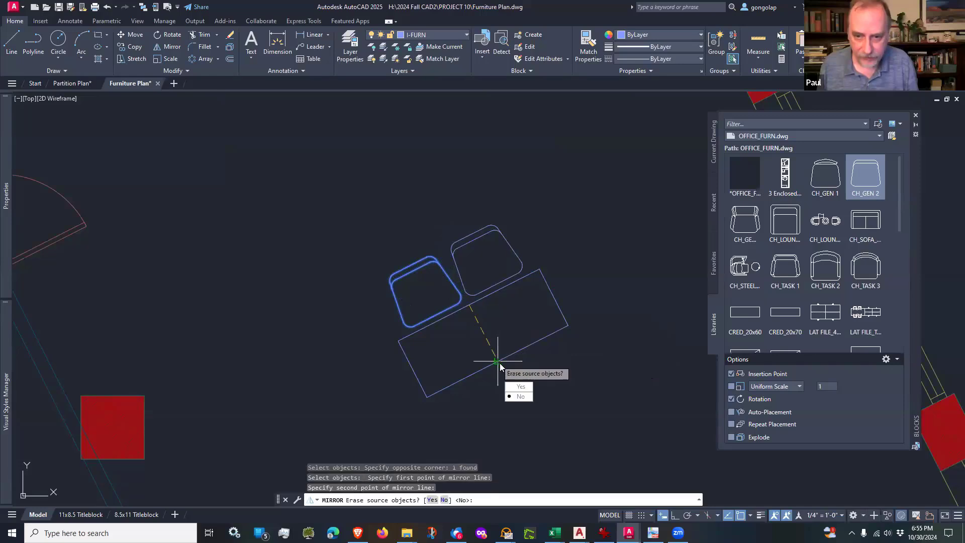
left_click(522, 397)
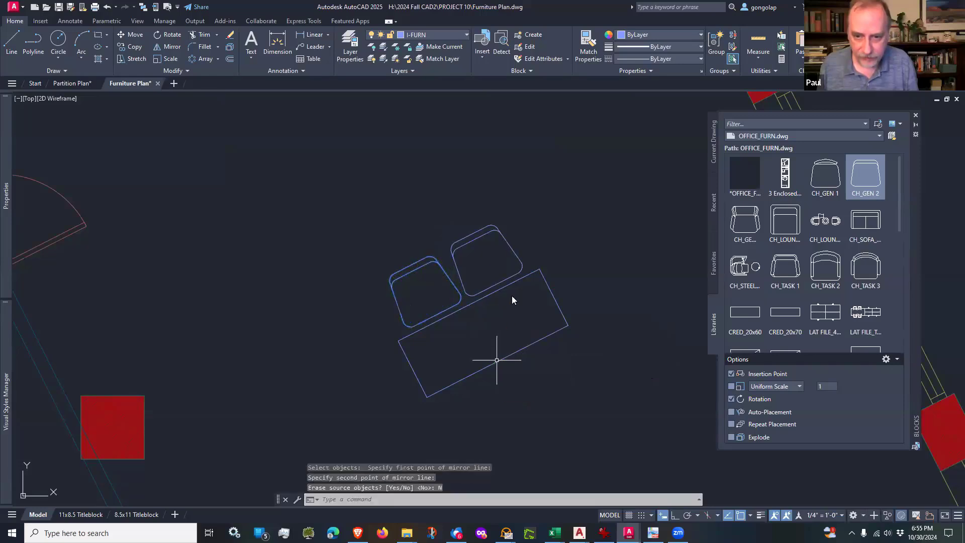
Step: Copy the table with its two chairs twice toward the southwest, end to end, to form a row of three tables
scroll(512, 295, "down", 4)
scroll(511, 295, "up", 2)
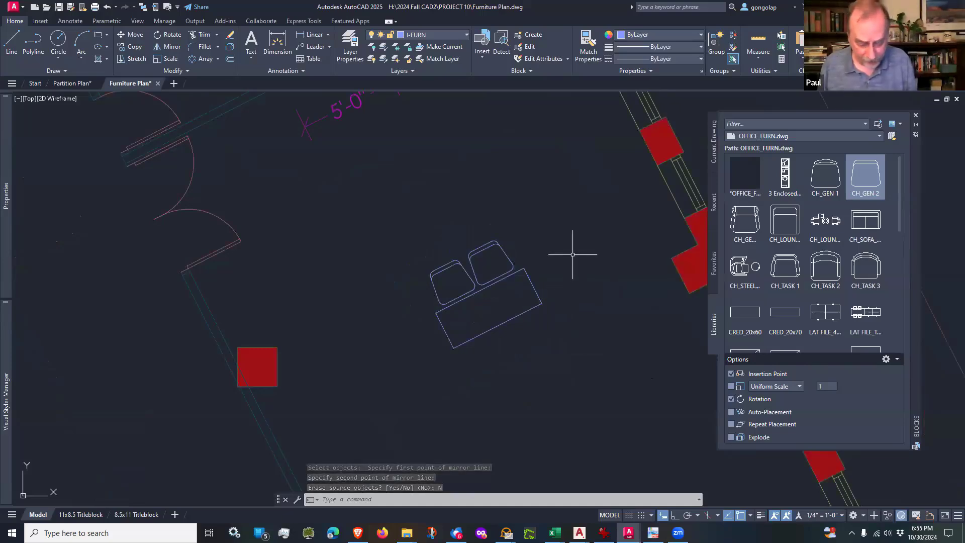
type("co")
key("Return")
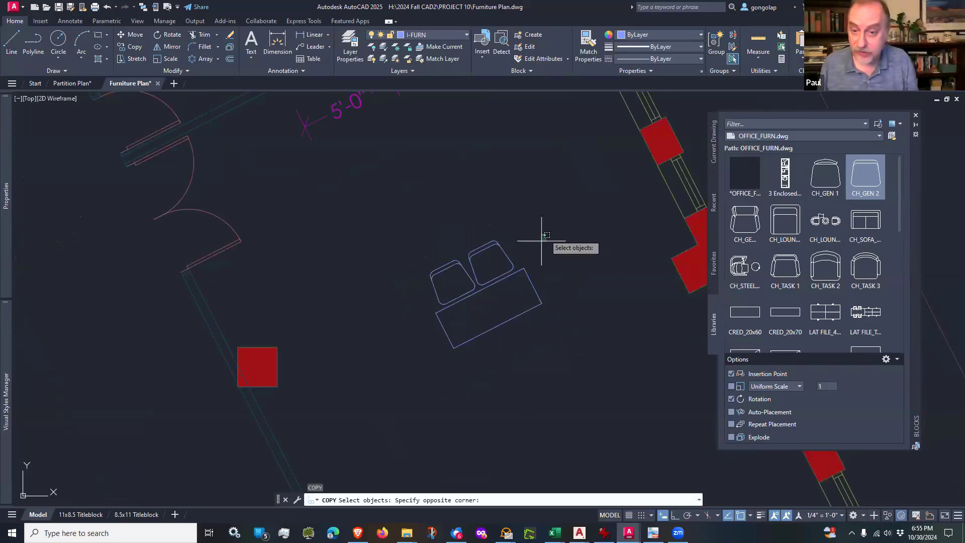
left_click(545, 234)
left_click(465, 331)
key("Return")
left_click(541, 304)
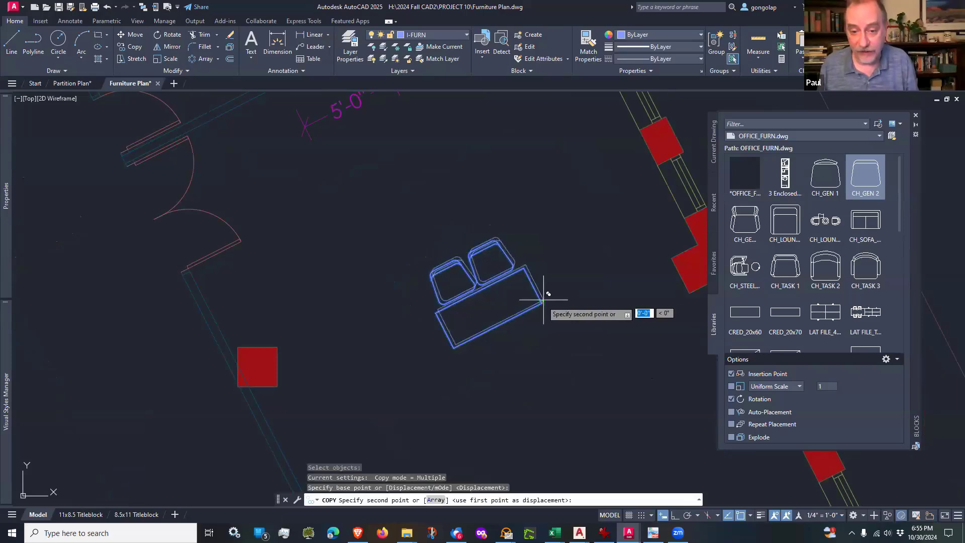
left_click(455, 339)
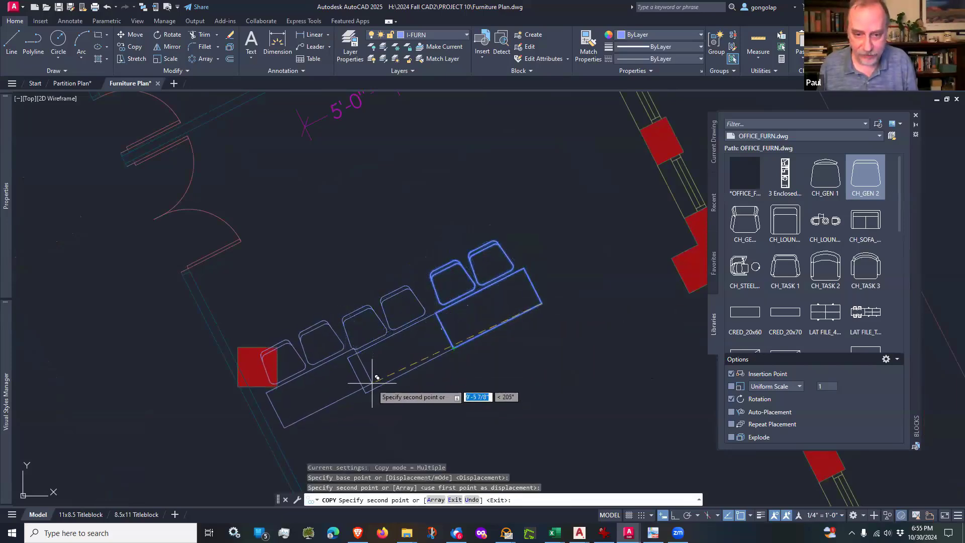
key("Return")
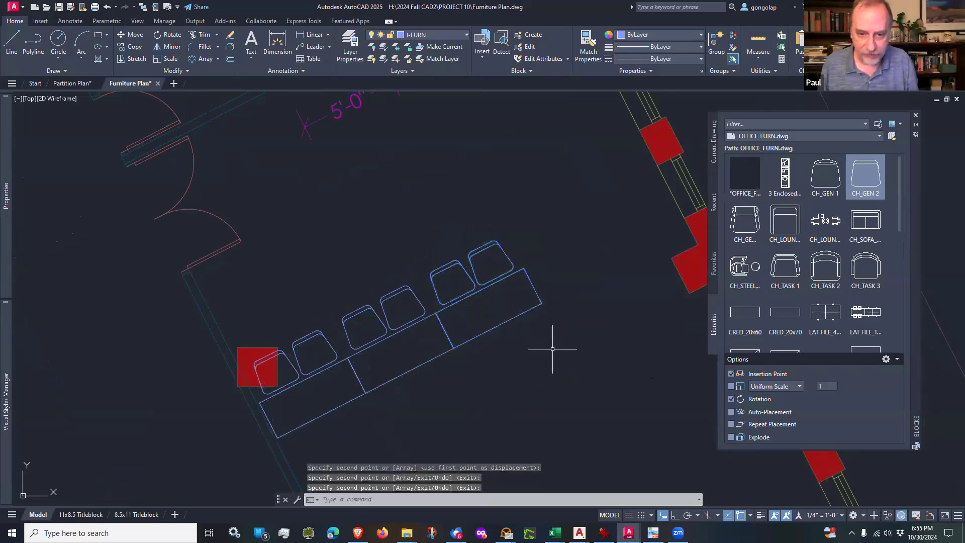
Step: Move the row of three tables and six chairs about 6'-10" at 18°, bringing its east end up to the exterior column's corner
scroll(517, 291, "down", 2)
scroll(480, 352, "up", 2)
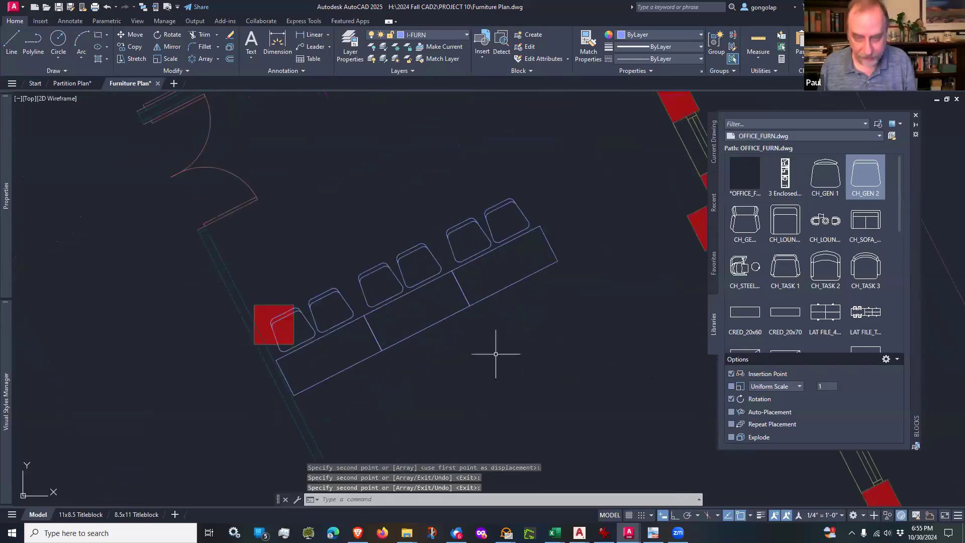
type("m")
key("Return")
left_click(532, 349)
left_click(388, 193)
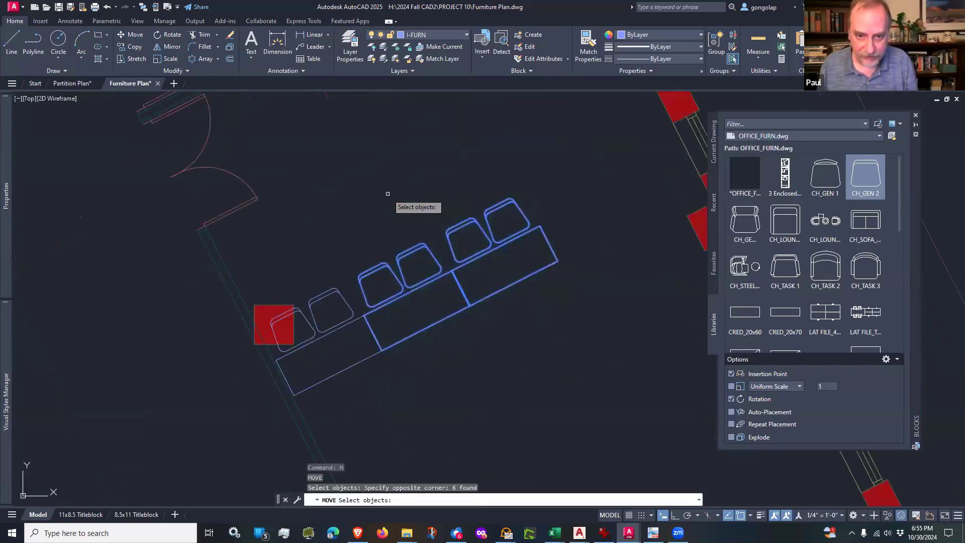
left_click(337, 256)
left_click(318, 379)
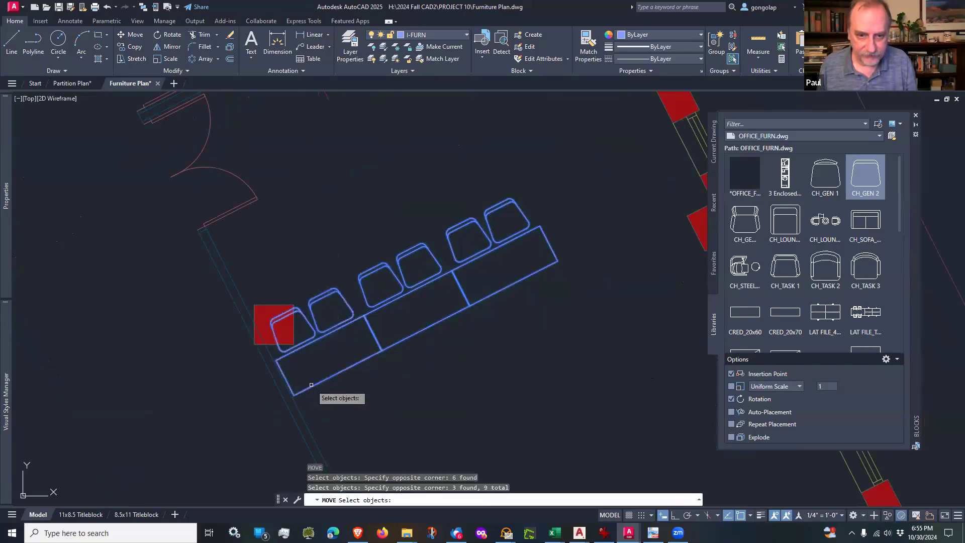
key("Return")
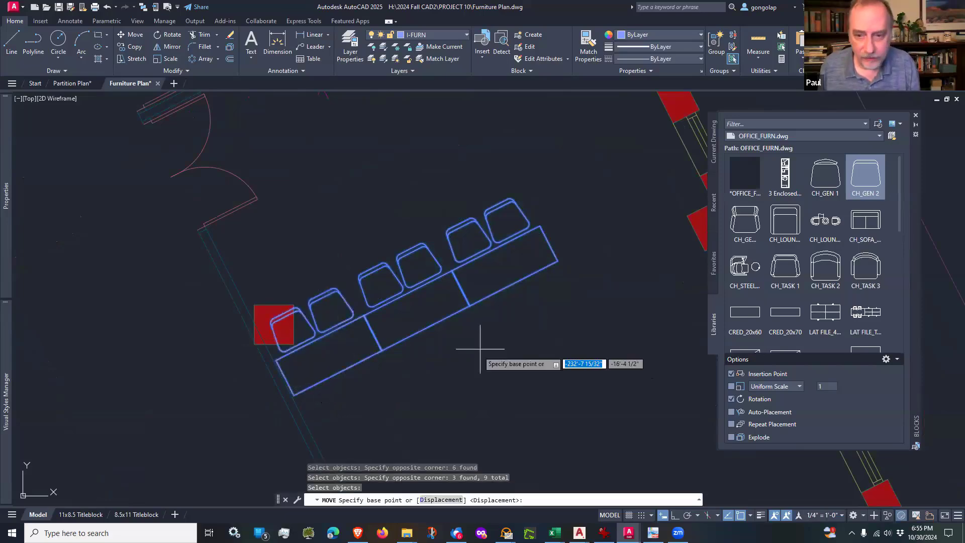
left_click(544, 295)
scroll(535, 293, "down", 5)
scroll(602, 289, "up", 7)
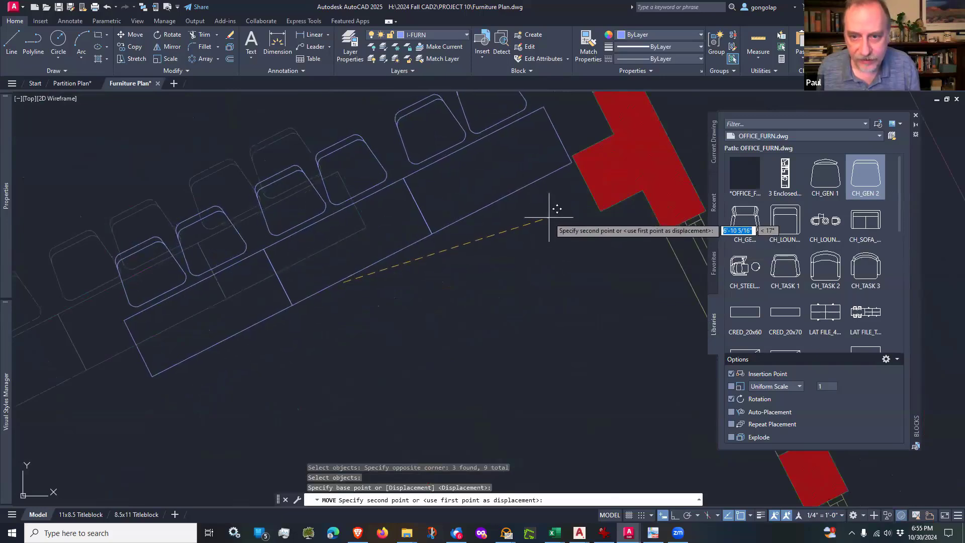
scroll(557, 209, "down", 2)
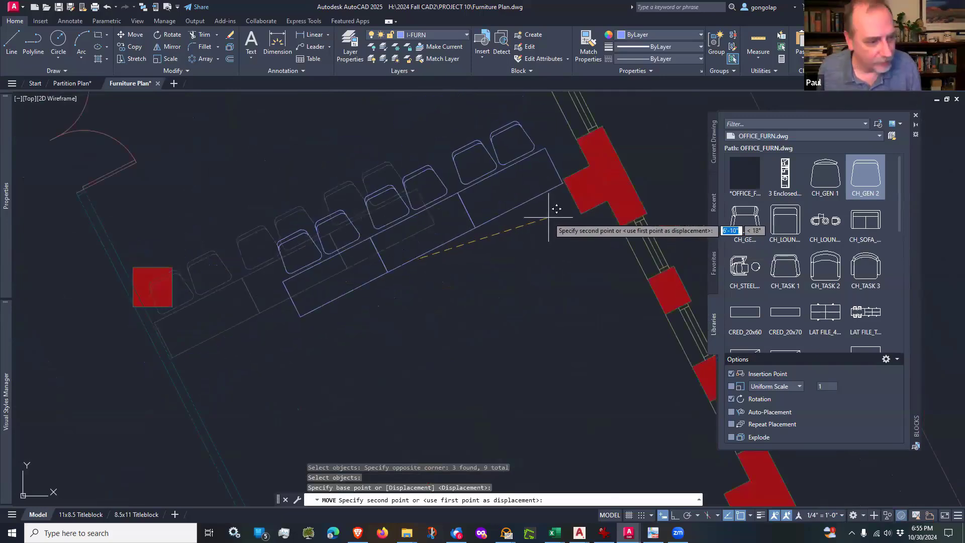
scroll(548, 217, "up", 3)
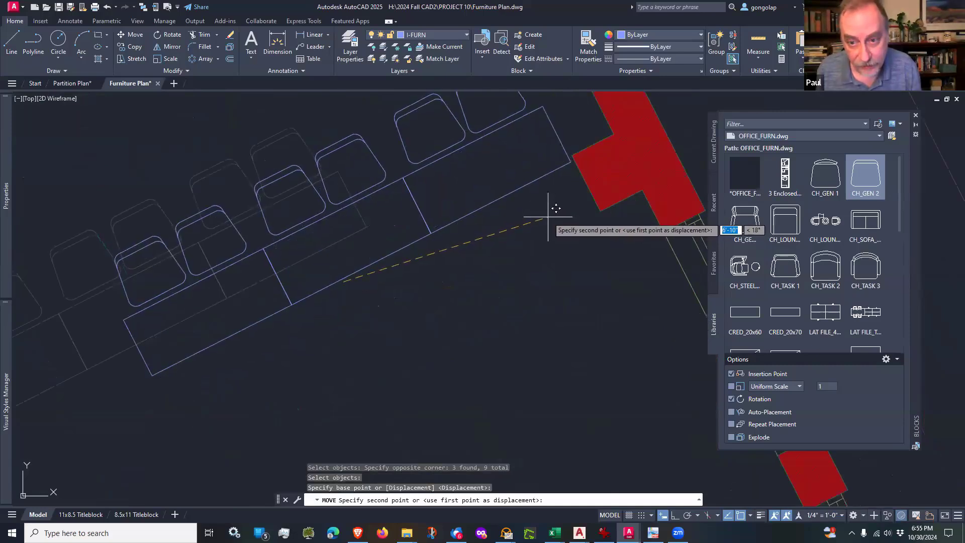
scroll(535, 230, "up", 3)
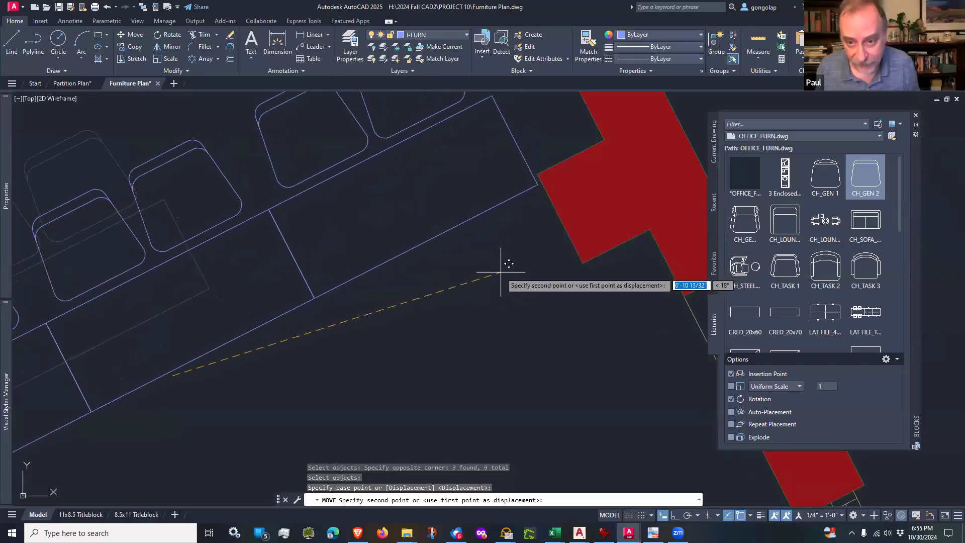
left_click(499, 272)
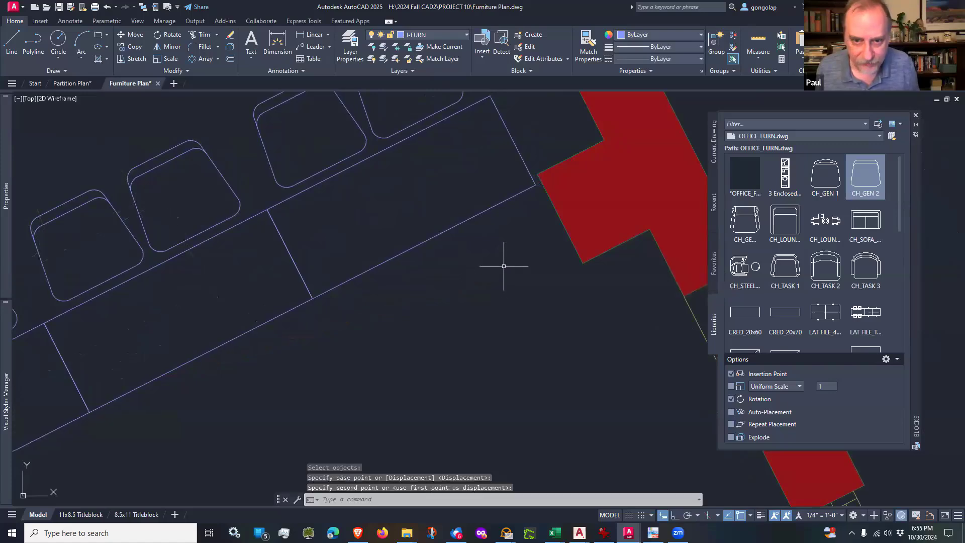
Step: Copy the row of three tables and six chairs 5' toward the north at 117°, with polar tracking on
scroll(503, 267, "down", 5)
scroll(477, 317, "down", 2)
scroll(493, 351, "up", 2)
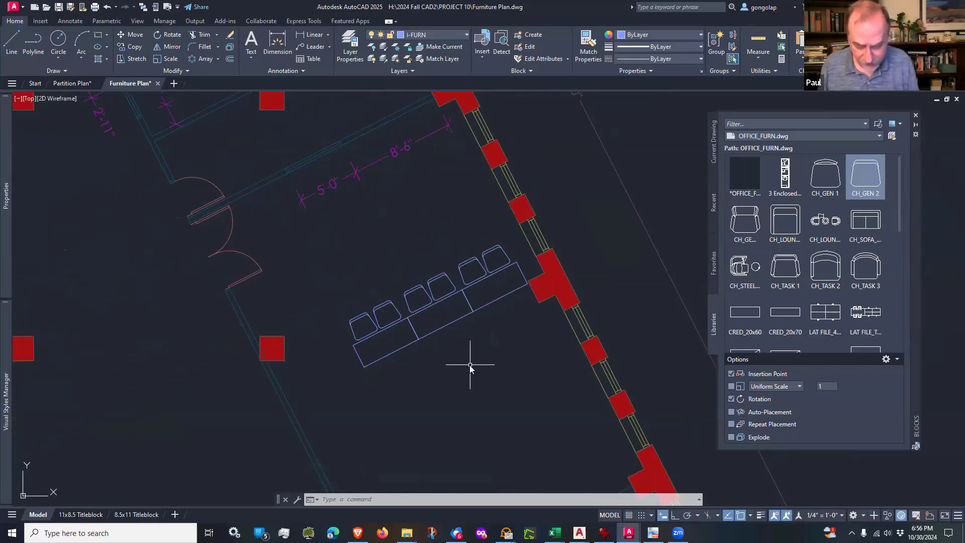
type("co")
key("Return")
left_click(509, 317)
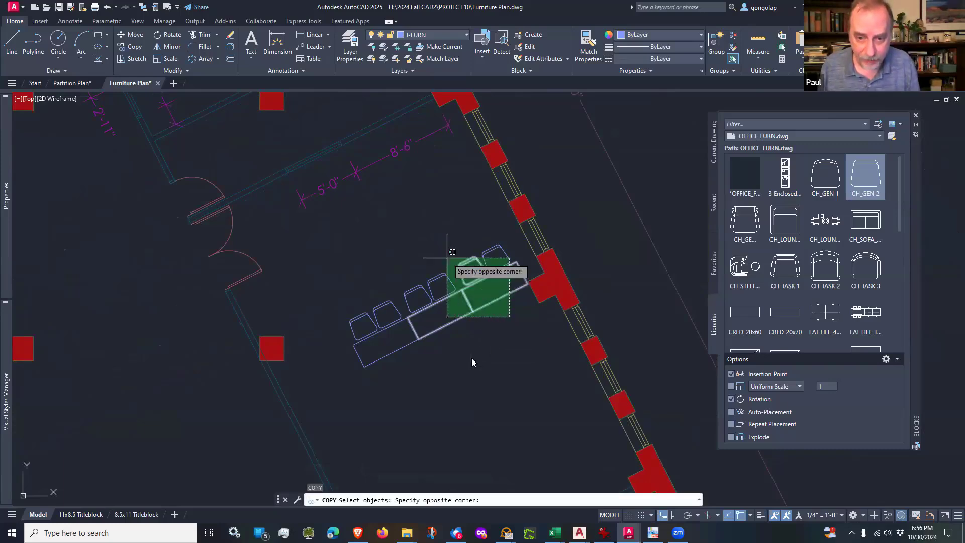
left_click(385, 229)
left_click(447, 374)
left_click(340, 282)
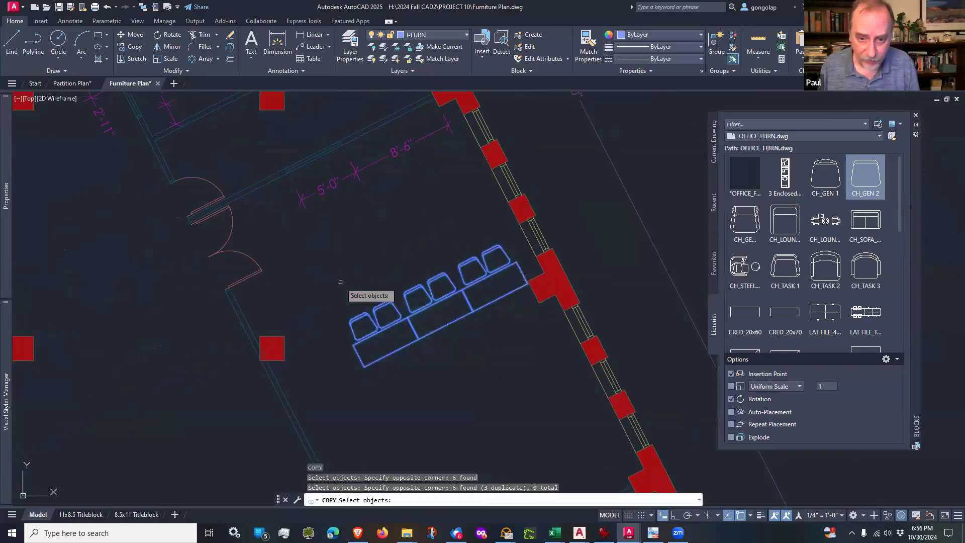
key("Return")
left_click(509, 419)
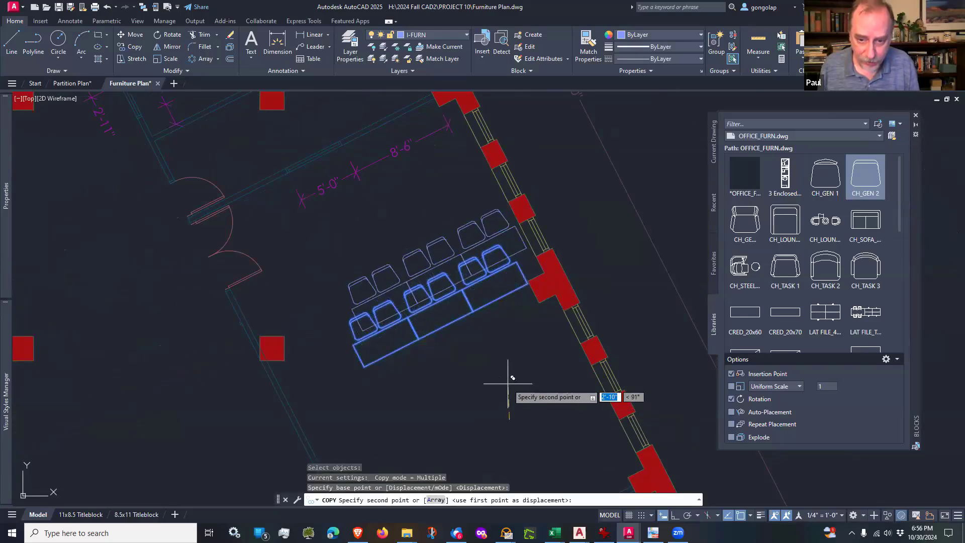
left_click(687, 514)
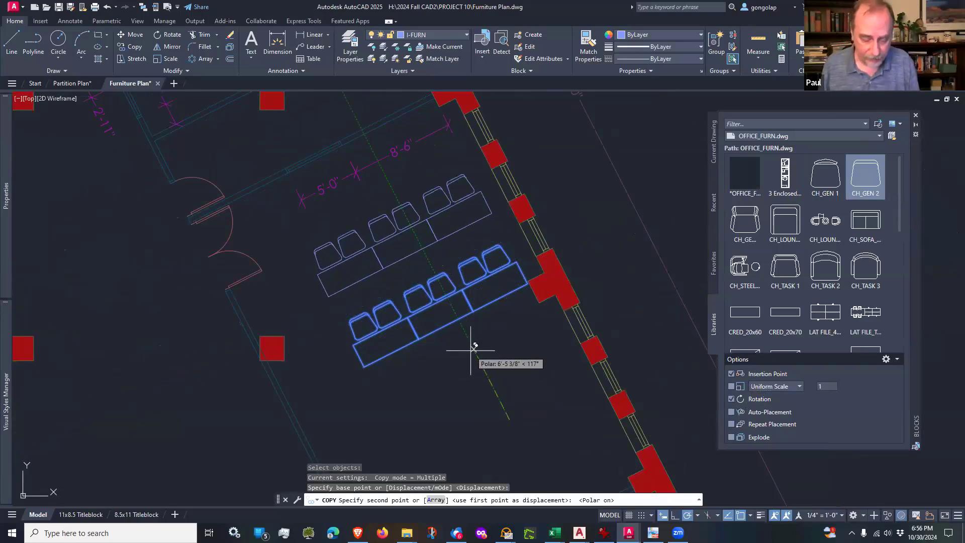
type("5'")
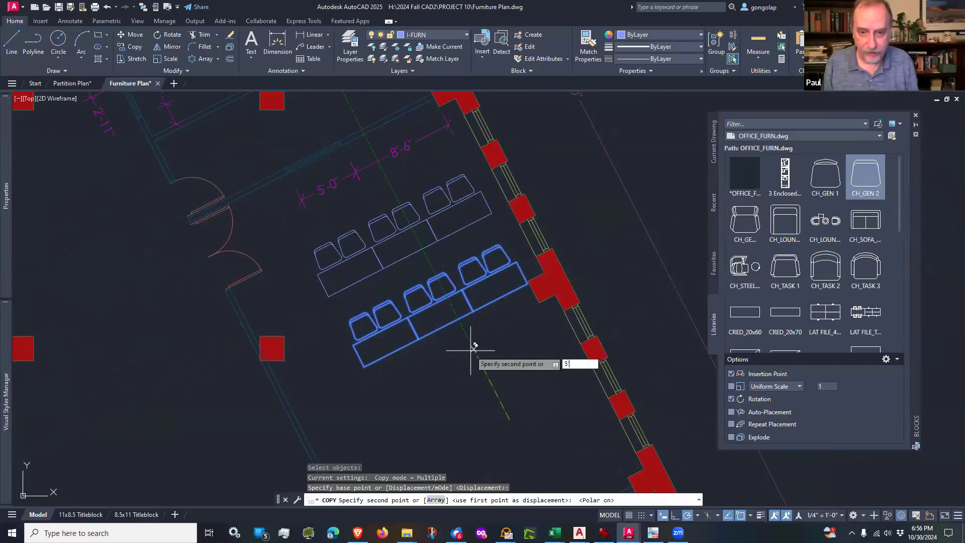
key("Return")
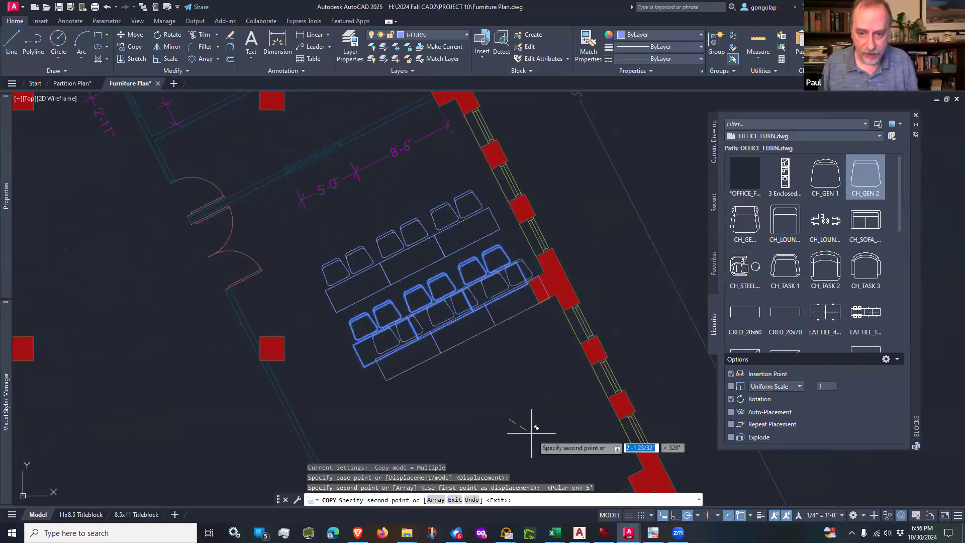
Step: Place a second copy of the same row 5' toward the south at 297° and finish copying
scroll(477, 341, "down", 4)
scroll(476, 342, "up", 4)
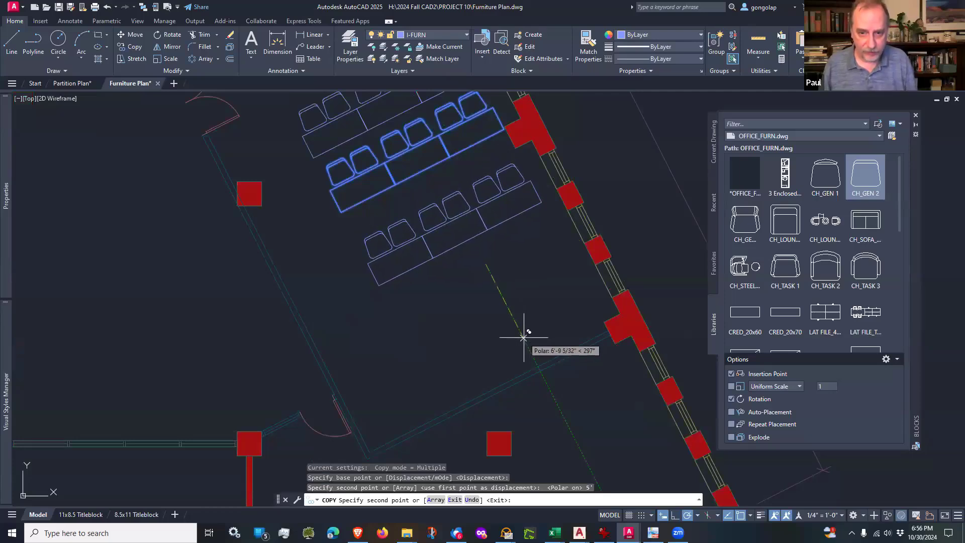
type("5")
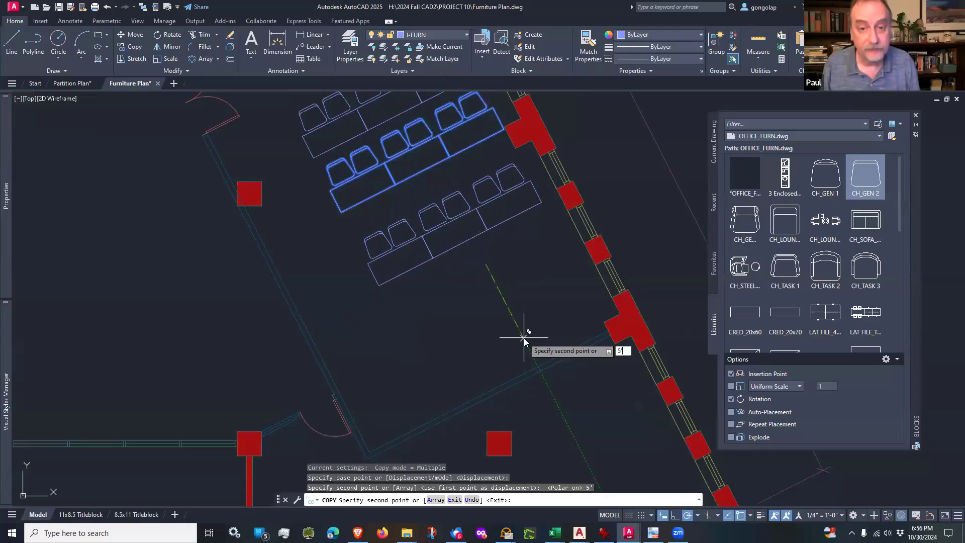
key("Return")
key("Escape")
scroll(473, 327, "down", 2)
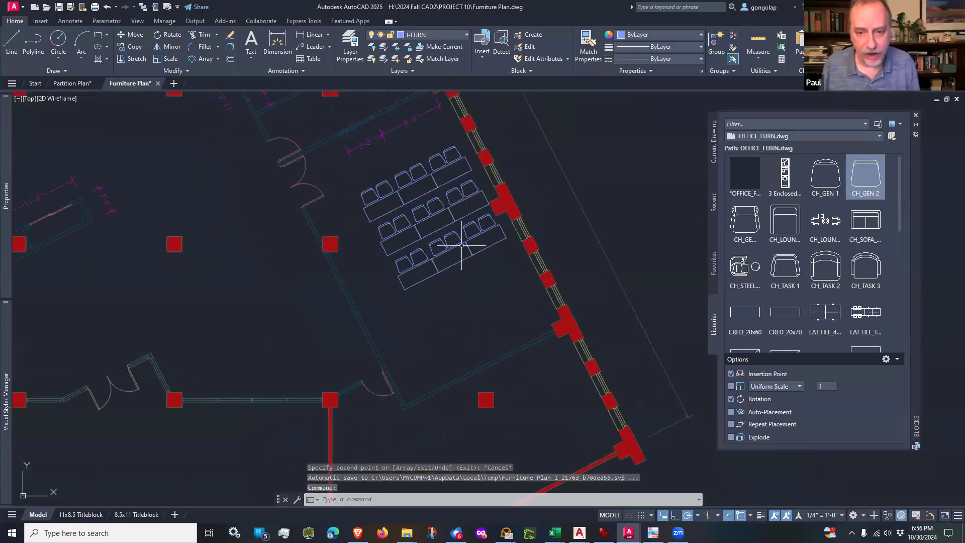
Step: Copy the northernmost row of tables and chairs farther north, using matching table corners of adjacent rows to repeat the 5' spacing
middle_click_drag(480, 274, 480, 333)
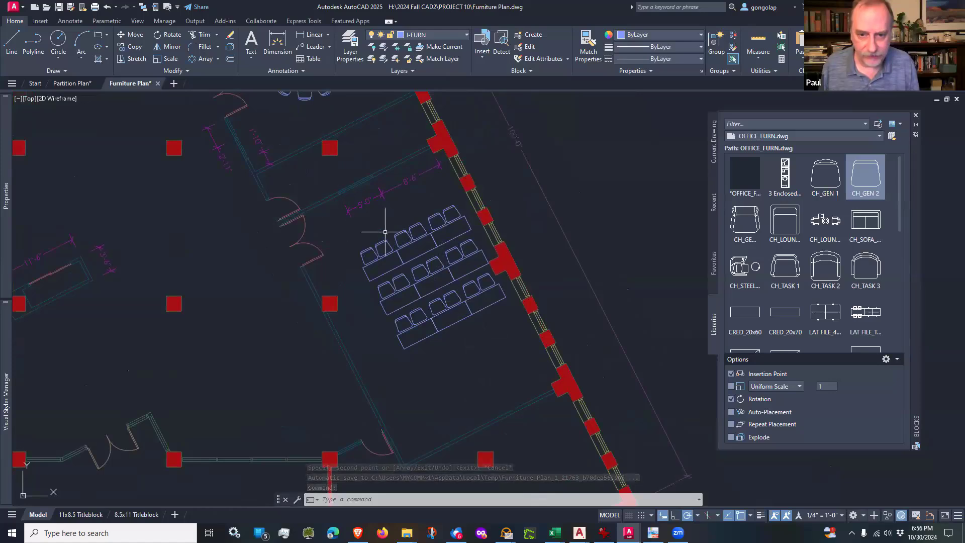
scroll(382, 214, "up", 2)
type("c")
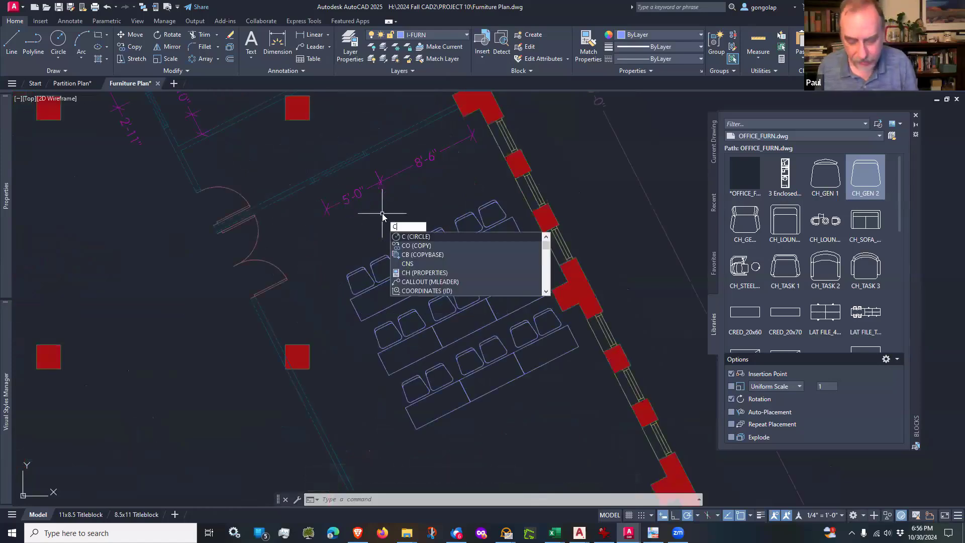
key("Return")
left_click(481, 195)
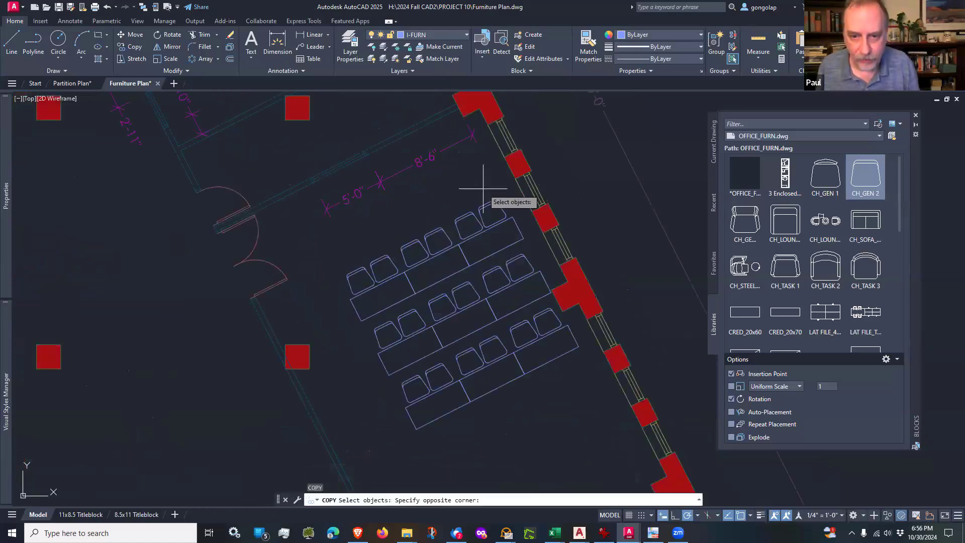
left_click(434, 247)
left_click(428, 217)
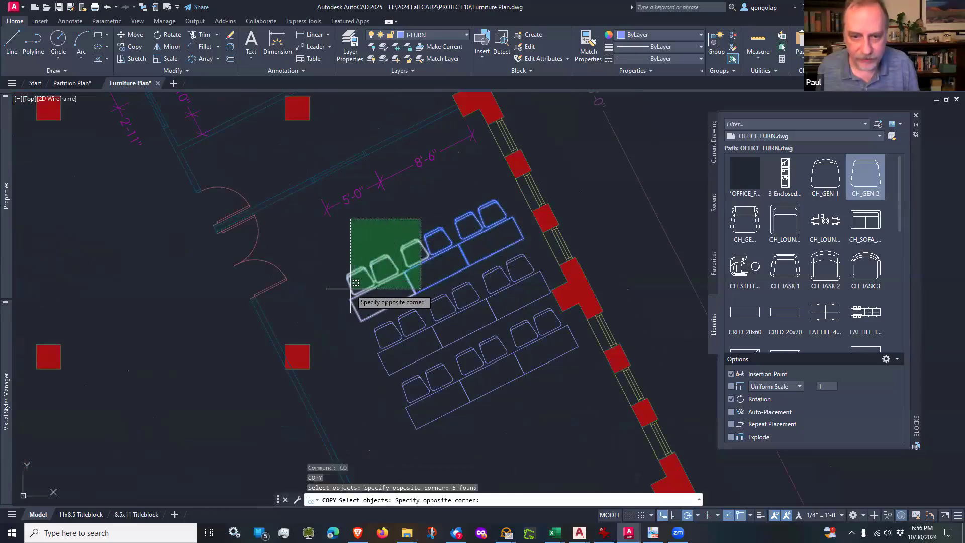
left_click(352, 322)
key("Return")
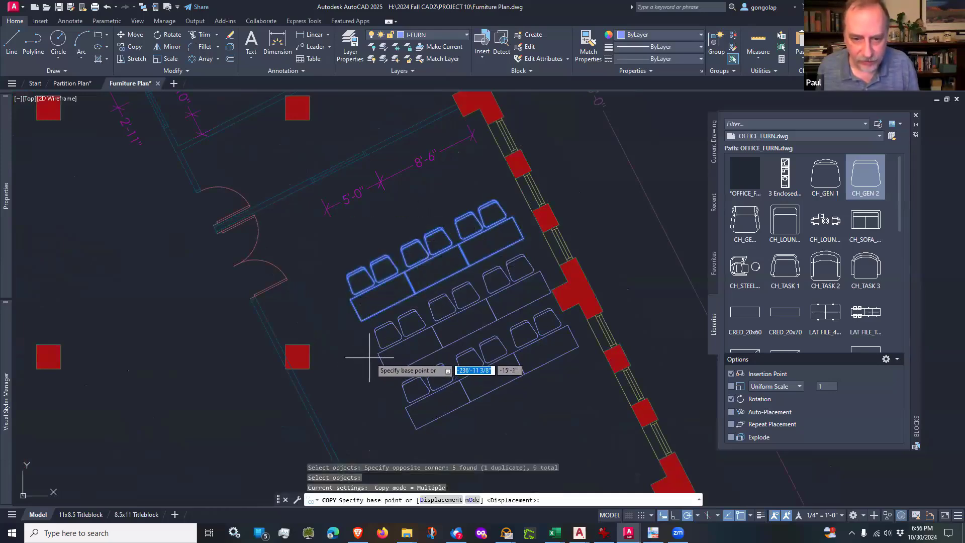
left_click(377, 353)
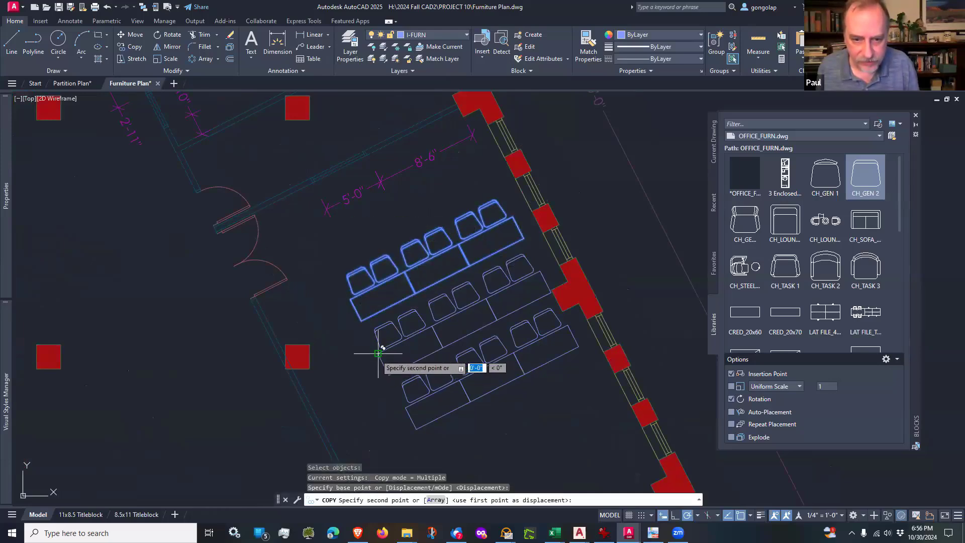
left_click(351, 300)
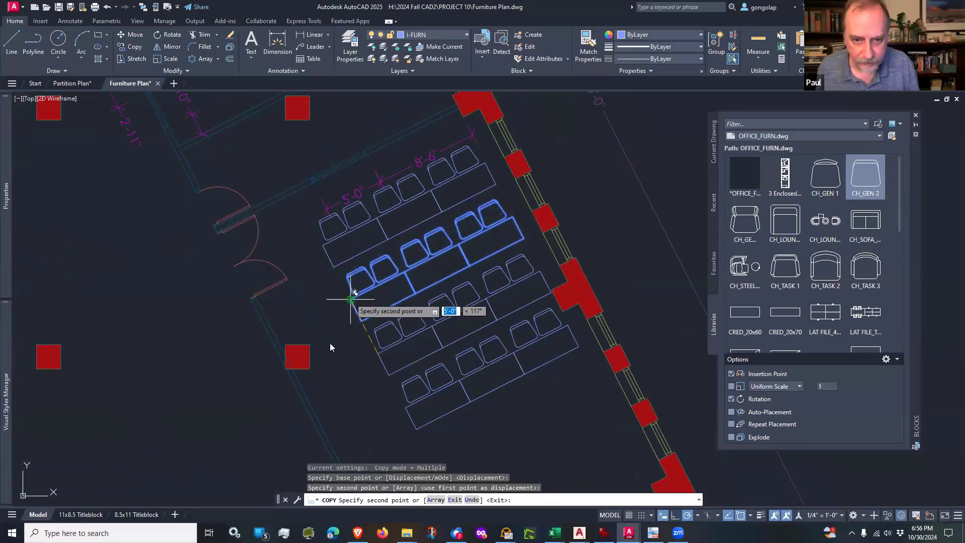
key("Return")
Step: Copy the southernmost row of tables and chairs farther south, using the corner-to-corner spacing between the last two rows
middle_click_drag(359, 358, 334, 284)
key("Return")
left_click(555, 317)
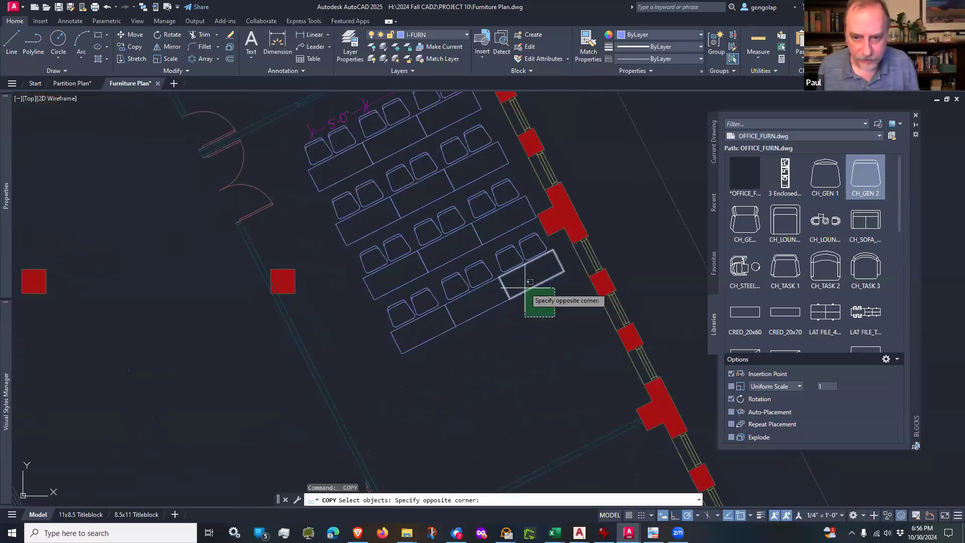
left_click(511, 250)
left_click(509, 336)
left_click(455, 274)
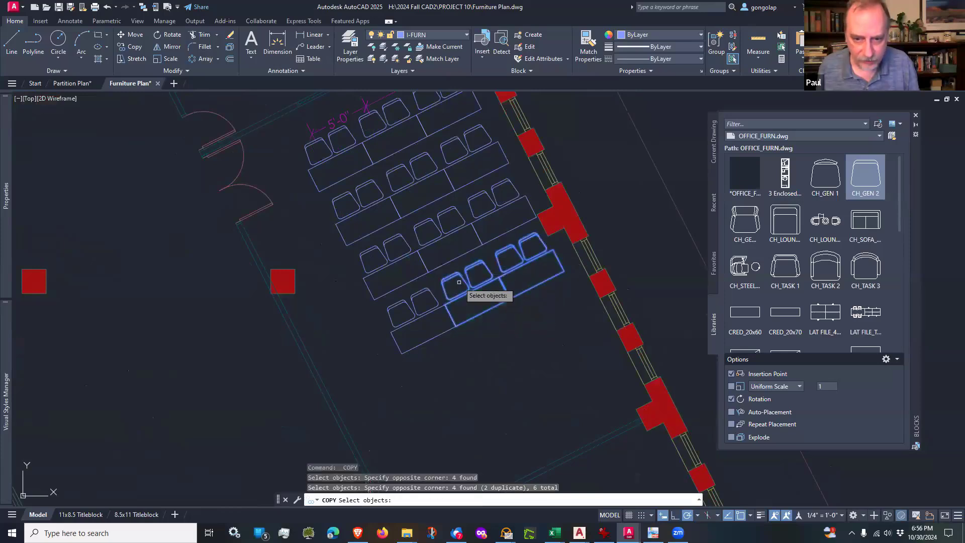
left_click(456, 355)
left_click(395, 310)
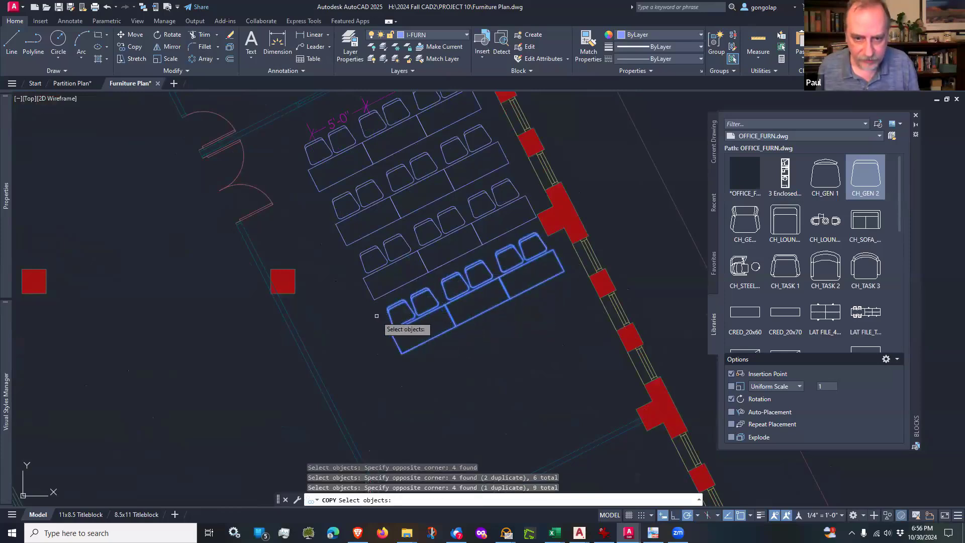
key("Return")
left_click(374, 300)
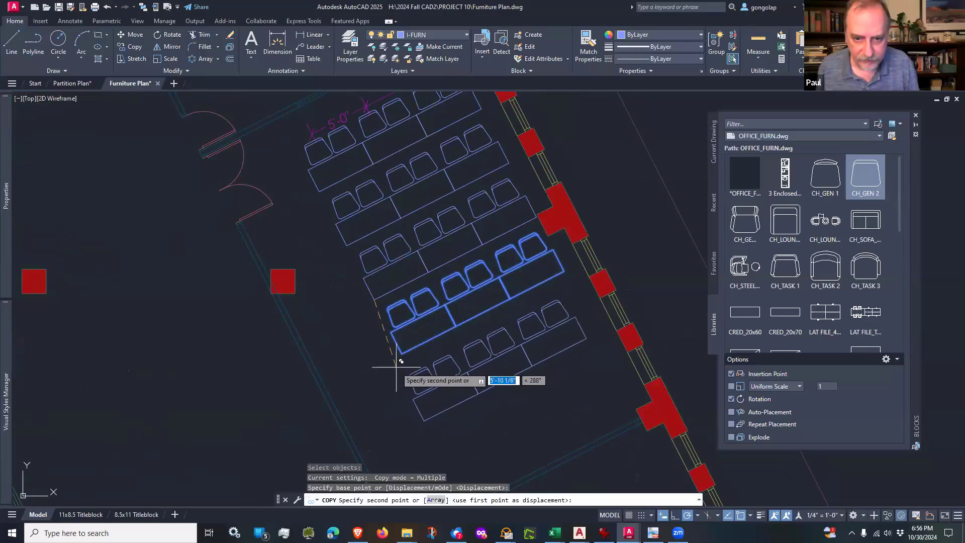
left_click(402, 353)
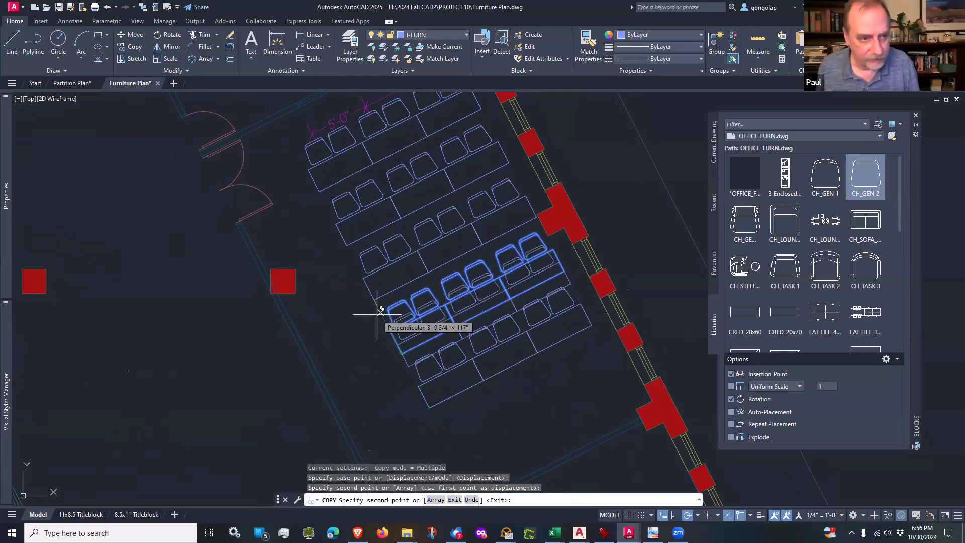
scroll(382, 314, "down", 2)
scroll(379, 314, "down", 2)
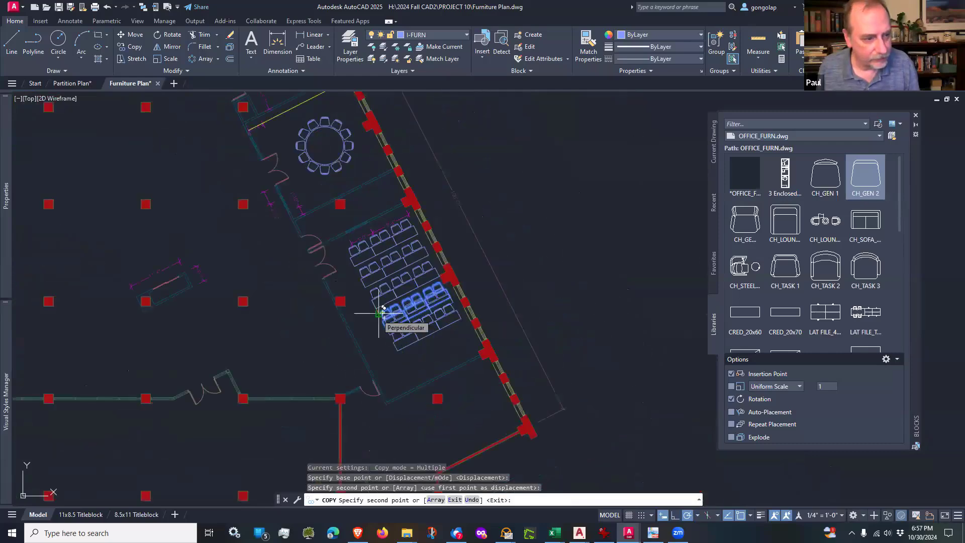
scroll(382, 314, "down", 2)
key("Return")
Step: Draw a 24" line from the training room's southwest inner corner along the inside face of its south wall
scroll(334, 326, "up", 4)
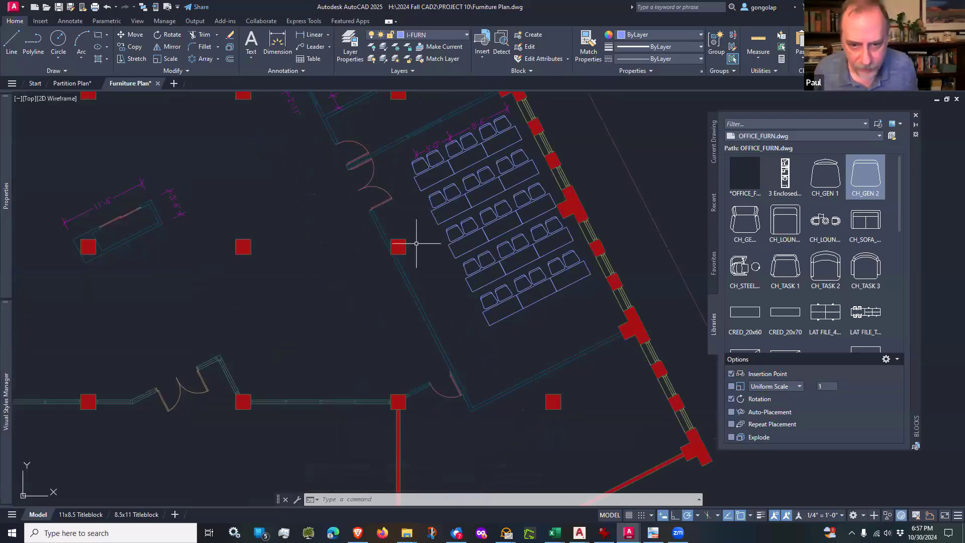
scroll(416, 243, "up", 2)
scroll(415, 241, "up", 2)
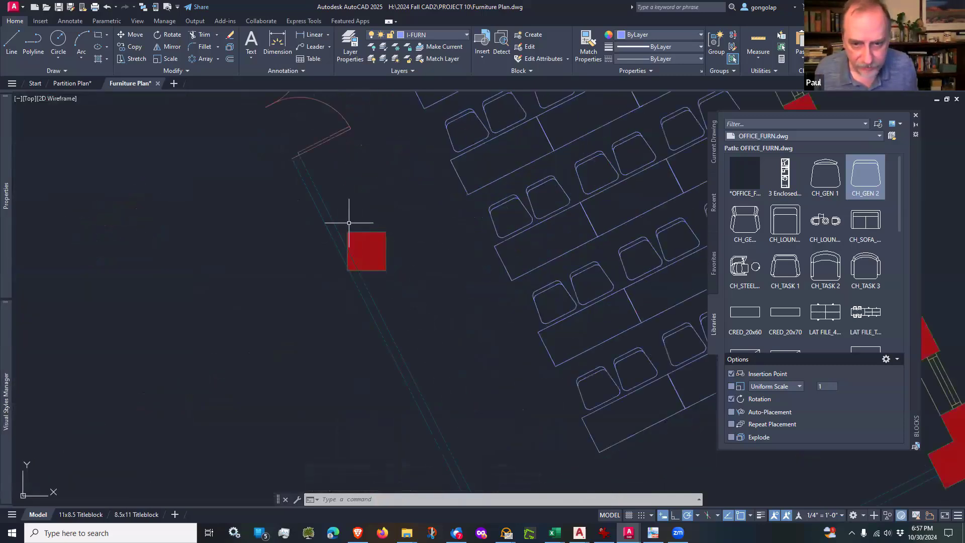
scroll(397, 273, "down", 2)
scroll(426, 332, "down", 2)
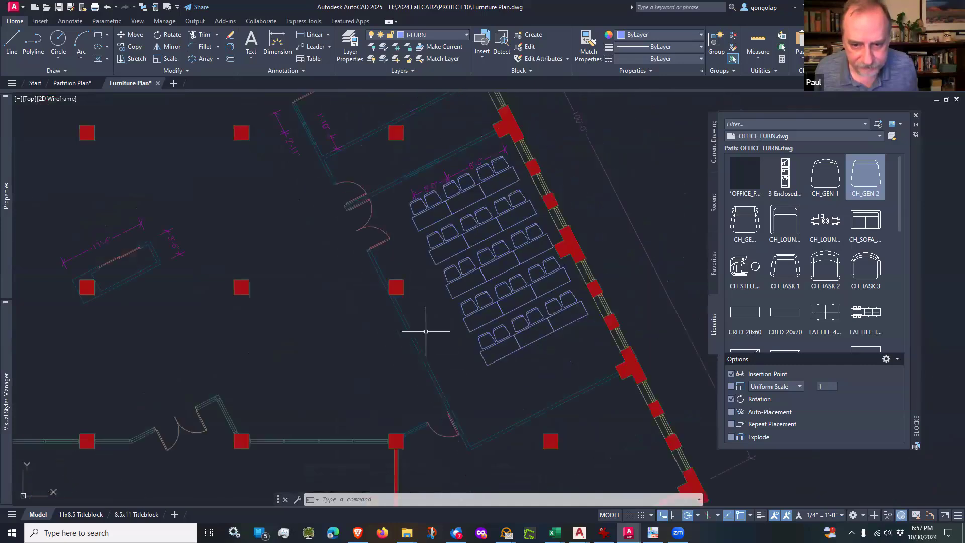
scroll(473, 438, "up", 2)
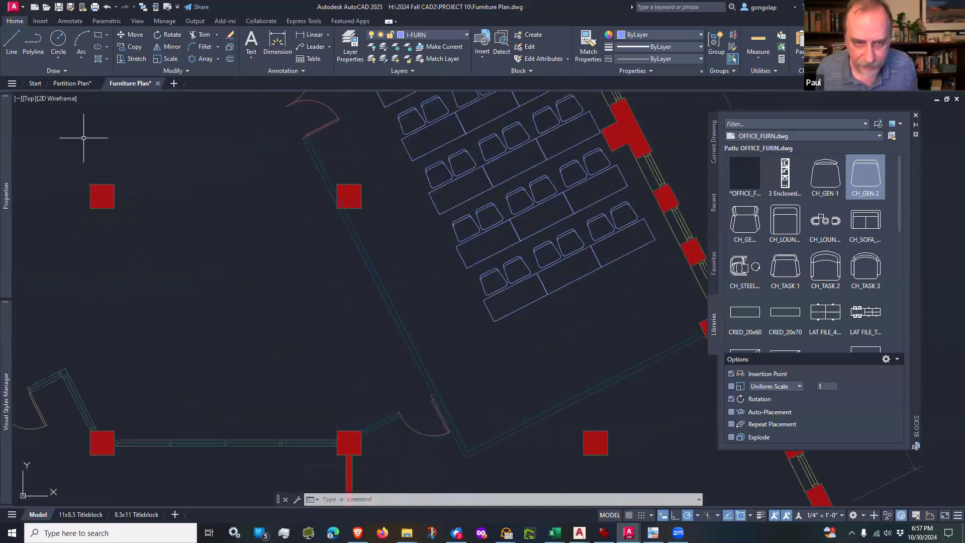
left_click(12, 41)
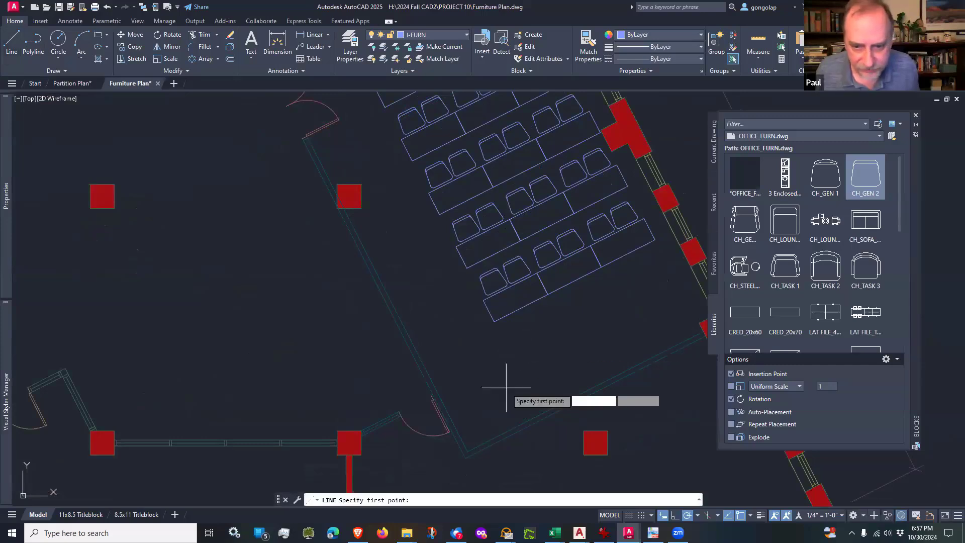
scroll(469, 442, "up", 2)
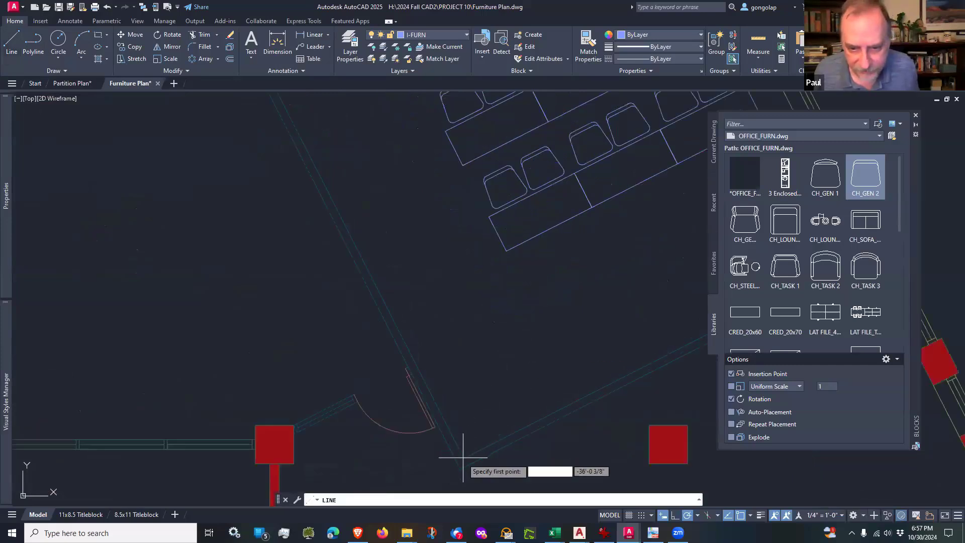
left_click(467, 457)
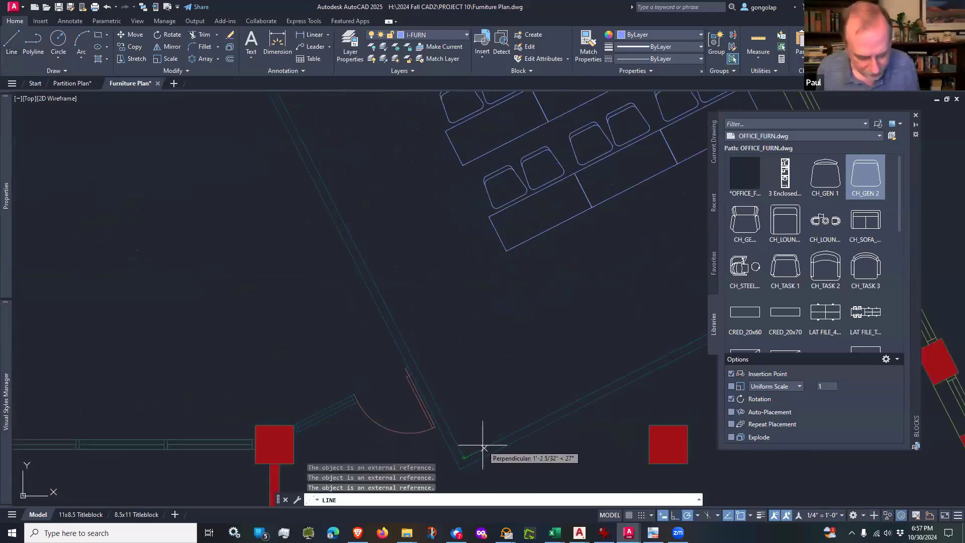
type("24")
key("Return")
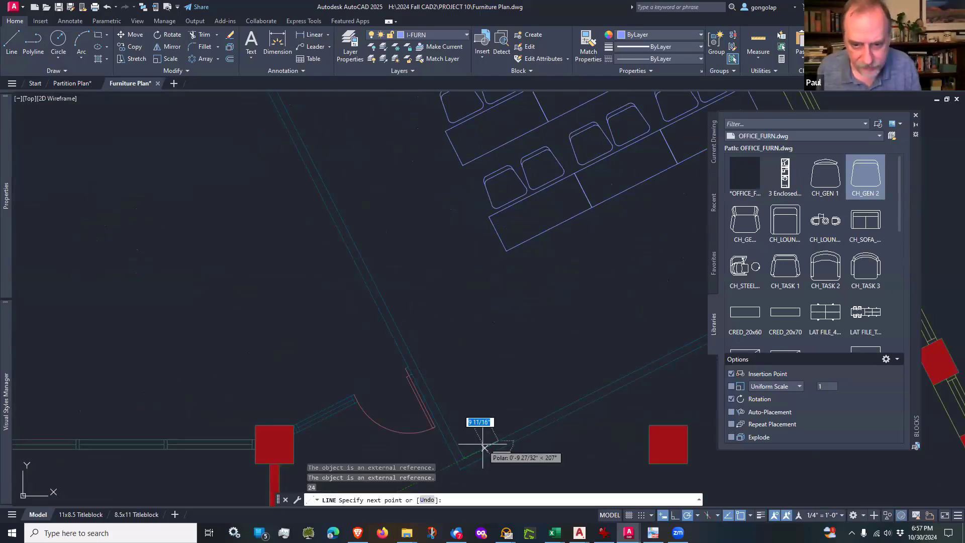
Step: Continue the line northwest at 117°, parallel to the room's west wall, up to the square column
scroll(483, 447, "down", 4)
scroll(426, 308, "up", 4)
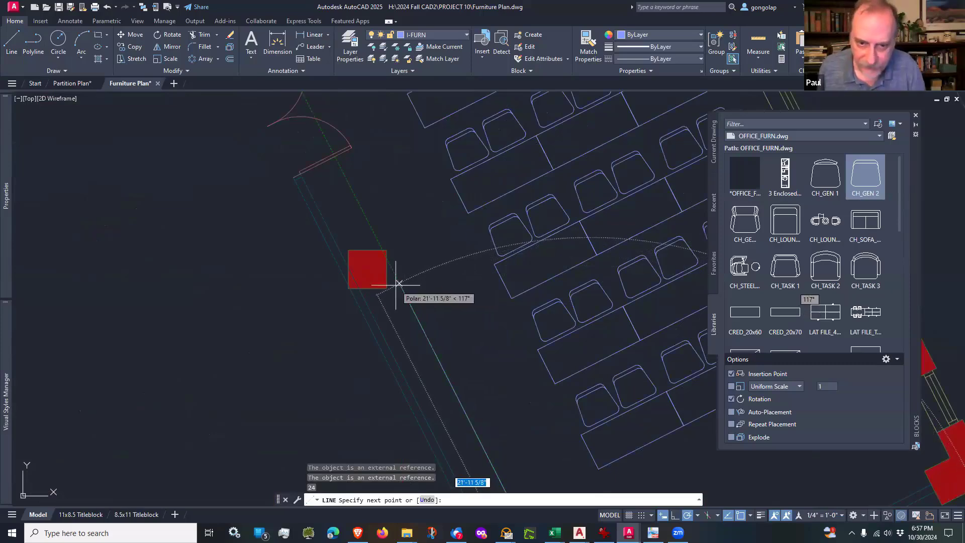
scroll(397, 281, "down", 3)
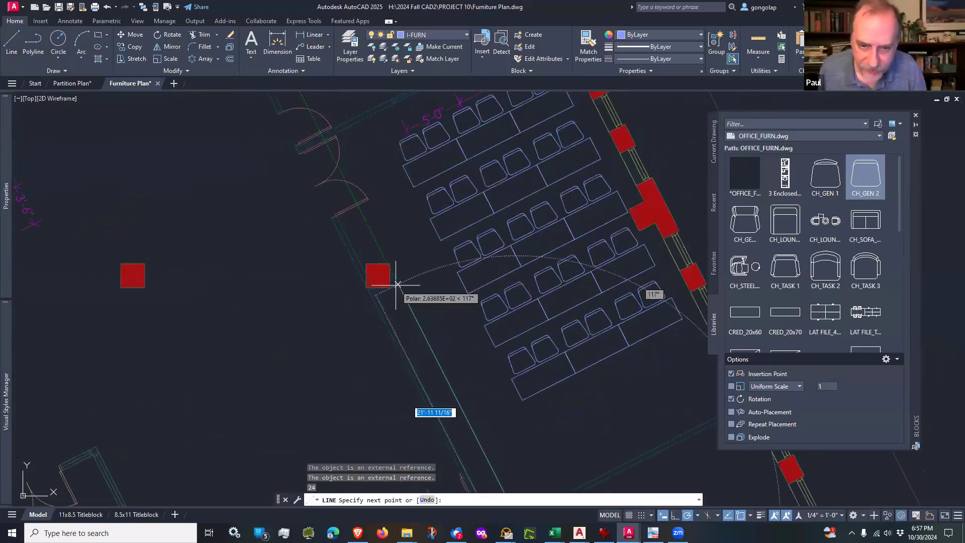
scroll(382, 274, "up", 5)
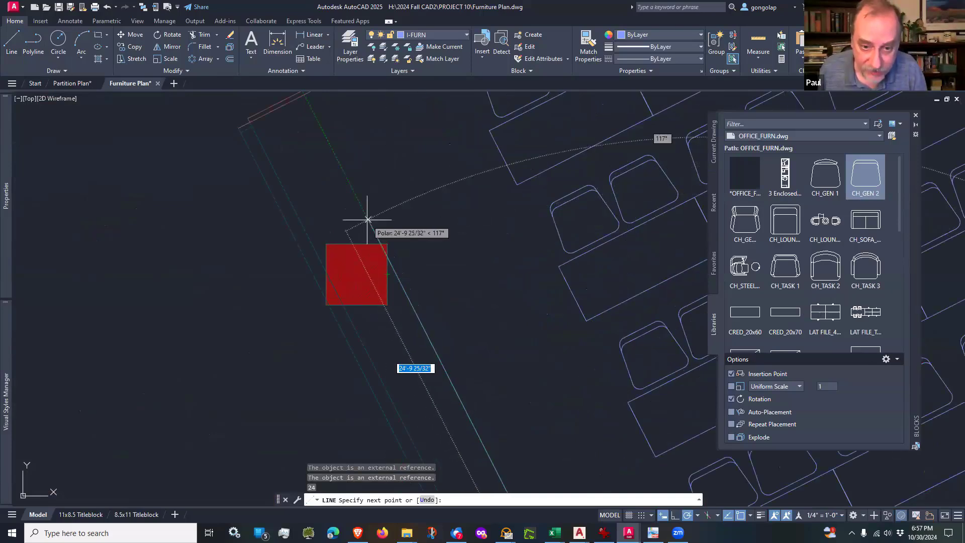
scroll(367, 221, "up", 2)
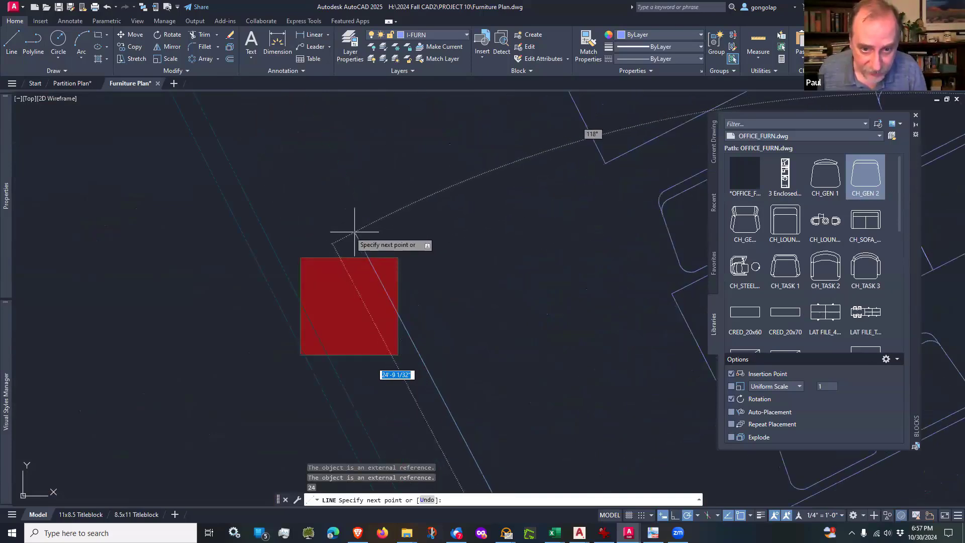
scroll(377, 221, "down", 4)
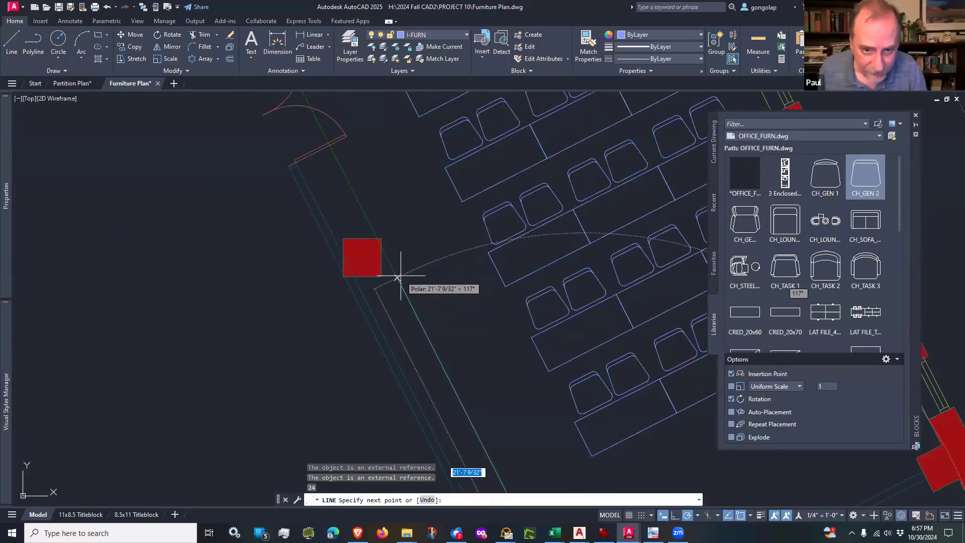
scroll(401, 276, "up", 2)
scroll(350, 195, "up", 2)
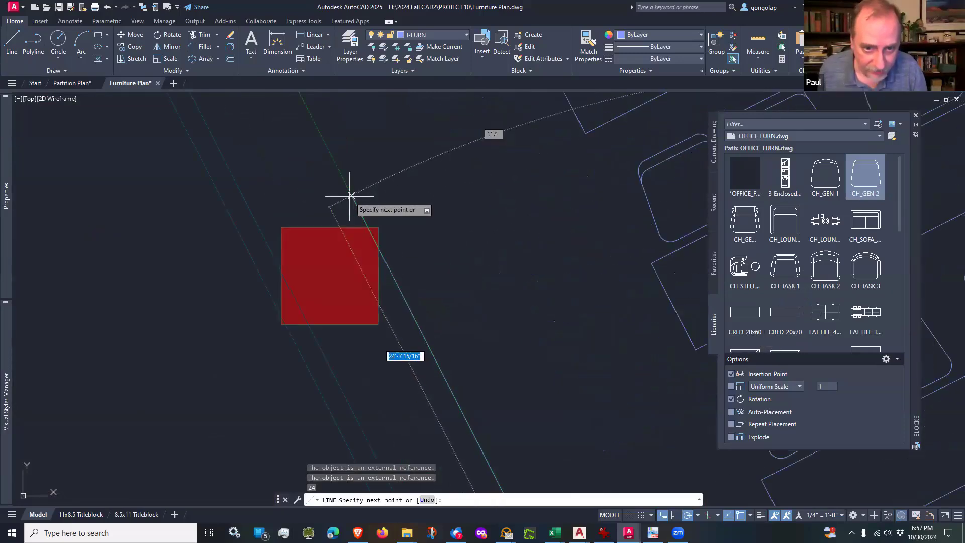
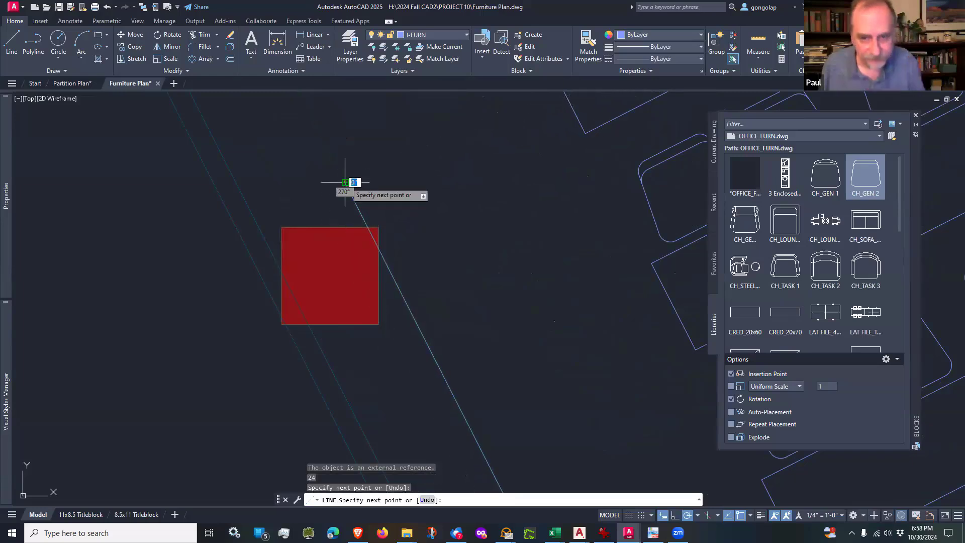
Step: End the long millwork line just beyond the square column, and draw a 27° line from the column's northwest corner to meet it
left_click(345, 182)
key("Return")
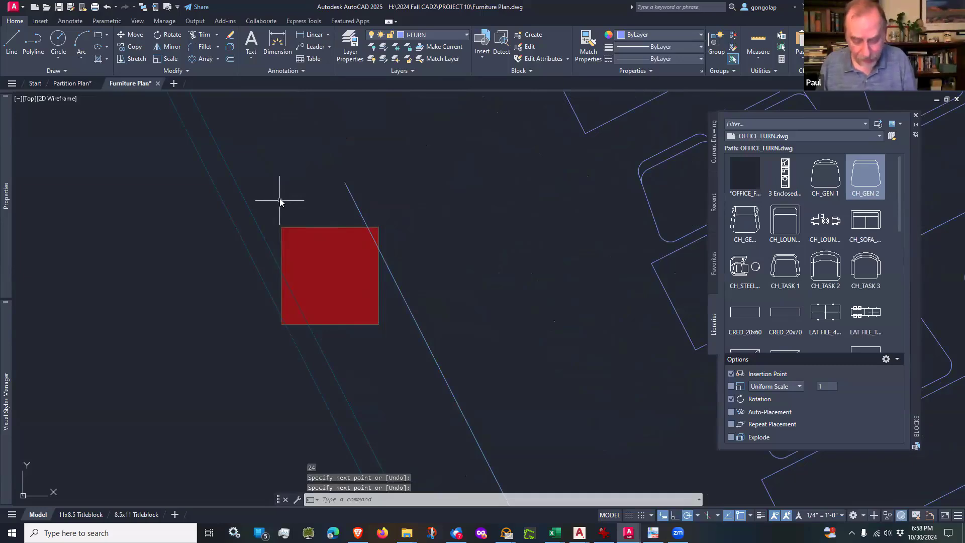
key("Return")
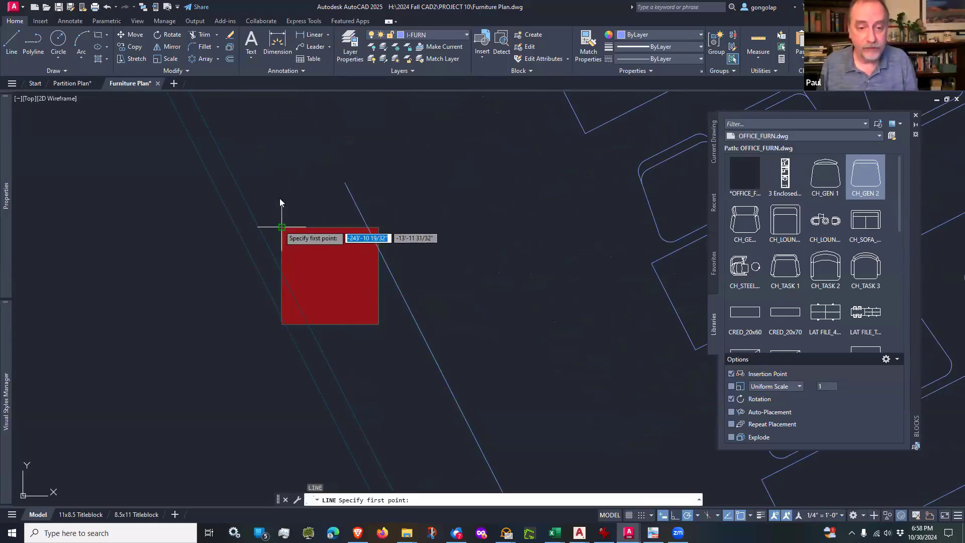
left_click(282, 227)
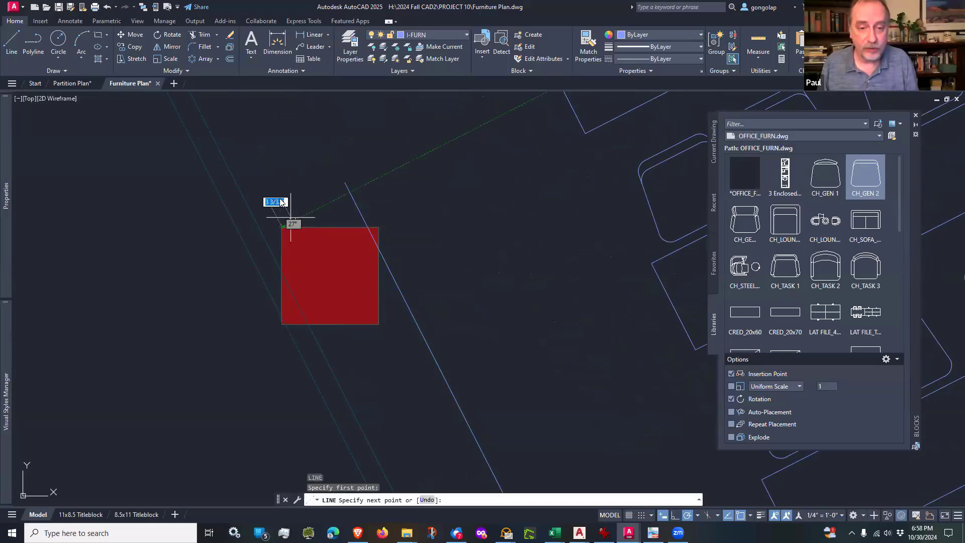
left_click(350, 193)
key("Return")
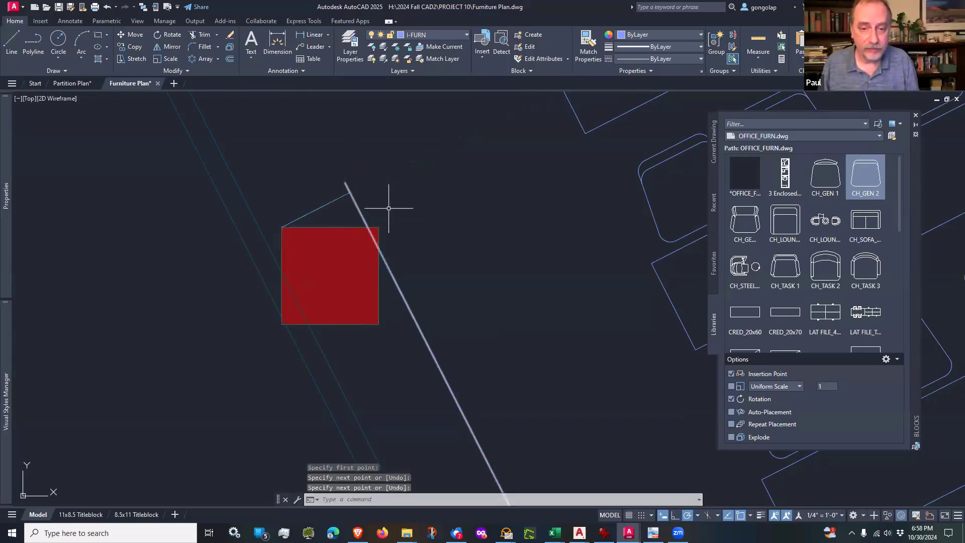
Step: Join the long and short lines in a sharp corner with a zero-radius fillet, and extend the short line to the west wall
type("f")
key("Return")
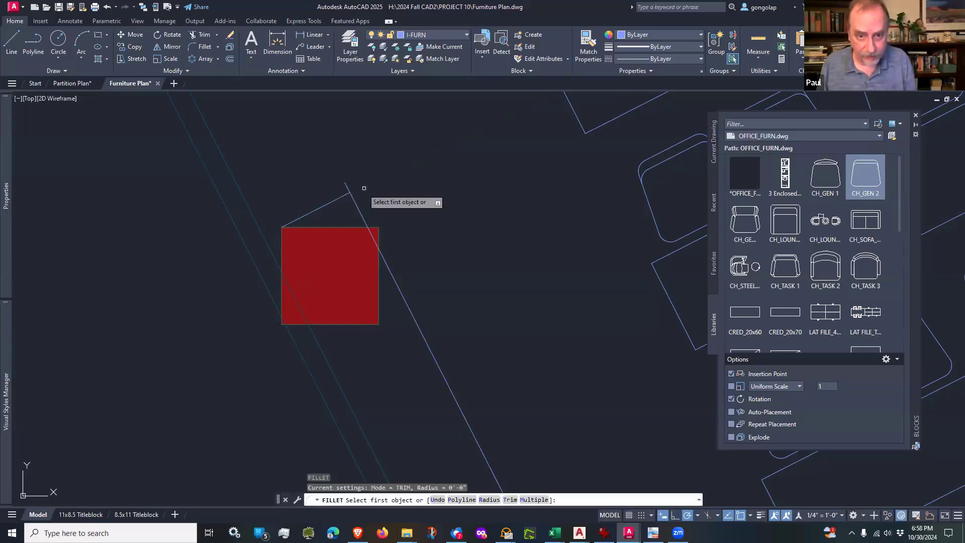
left_click(343, 196)
left_click(355, 200)
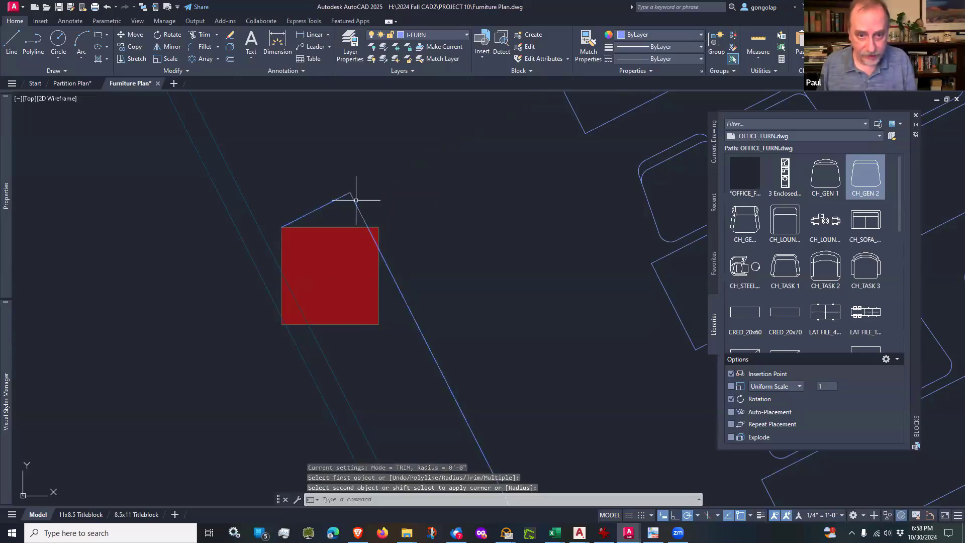
key("Escape")
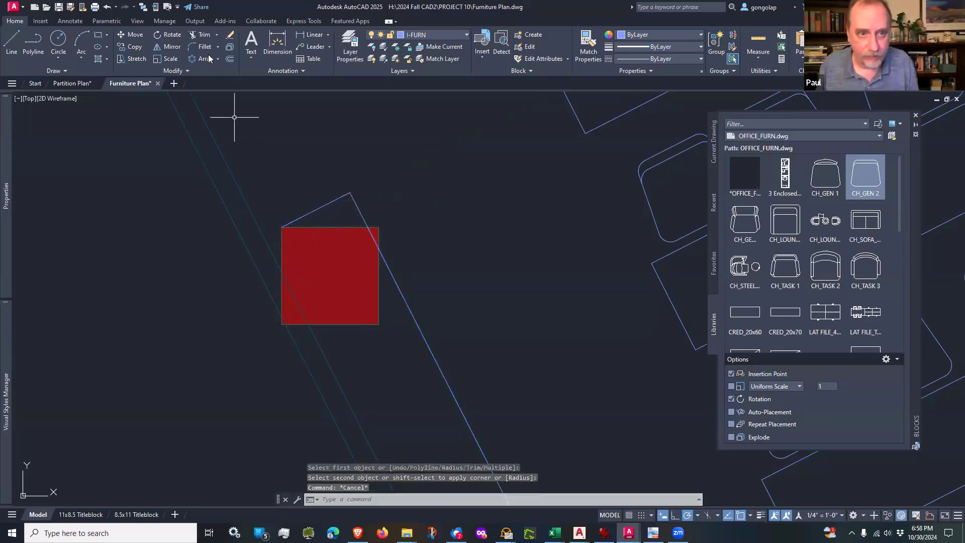
left_click(204, 38)
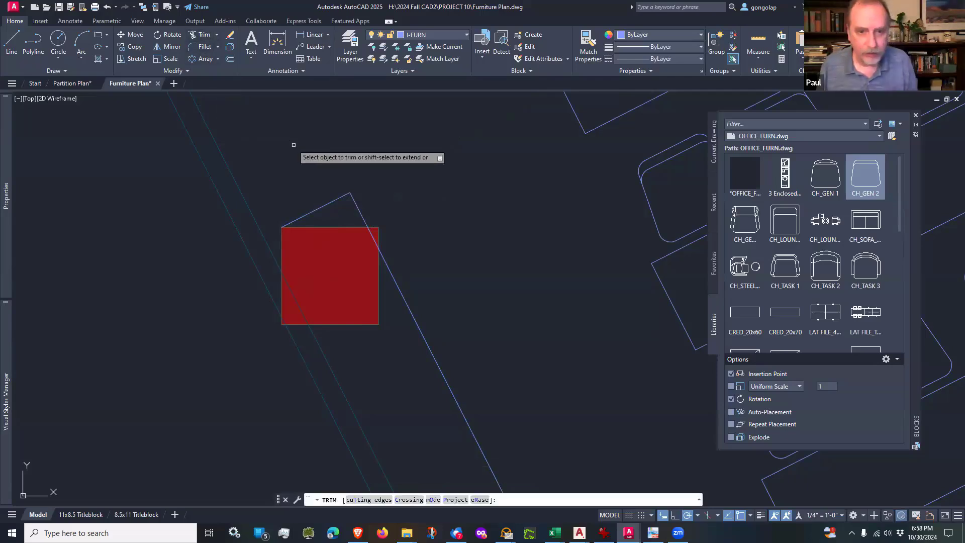
key("Escape")
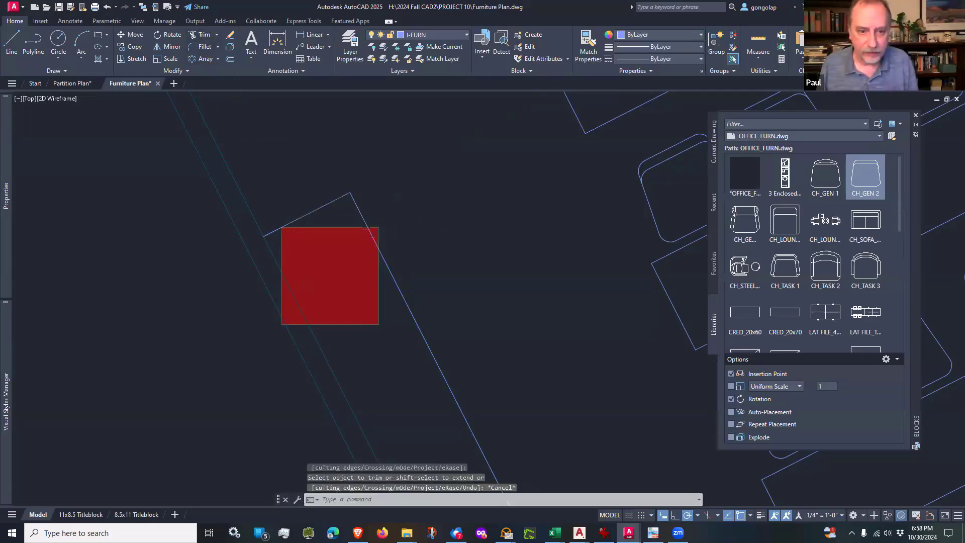
Step: Examine the new outline around the training room's column and the walled-in column beside the round-table conference room
scroll(264, 239, "up", 2)
scroll(274, 243, "down", 3)
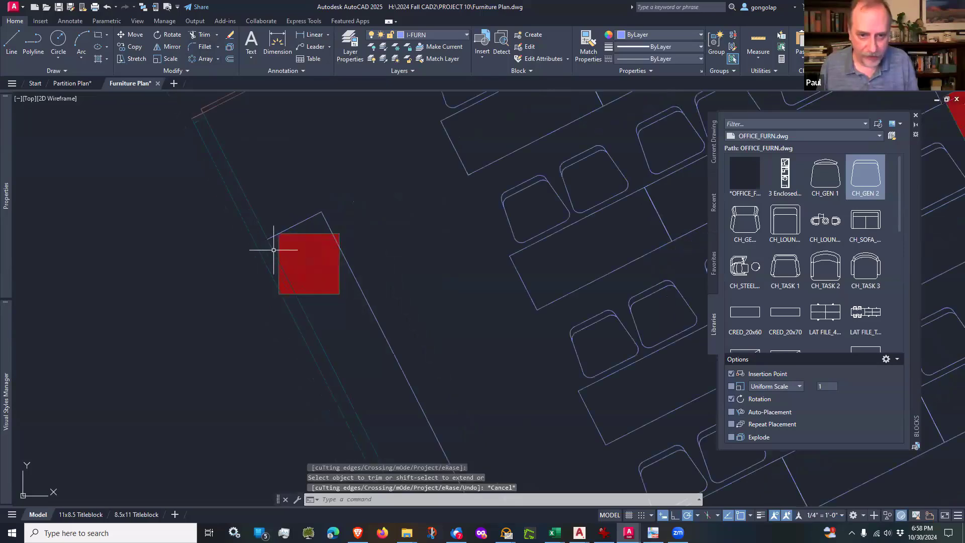
middle_click_drag(348, 352, 372, 362)
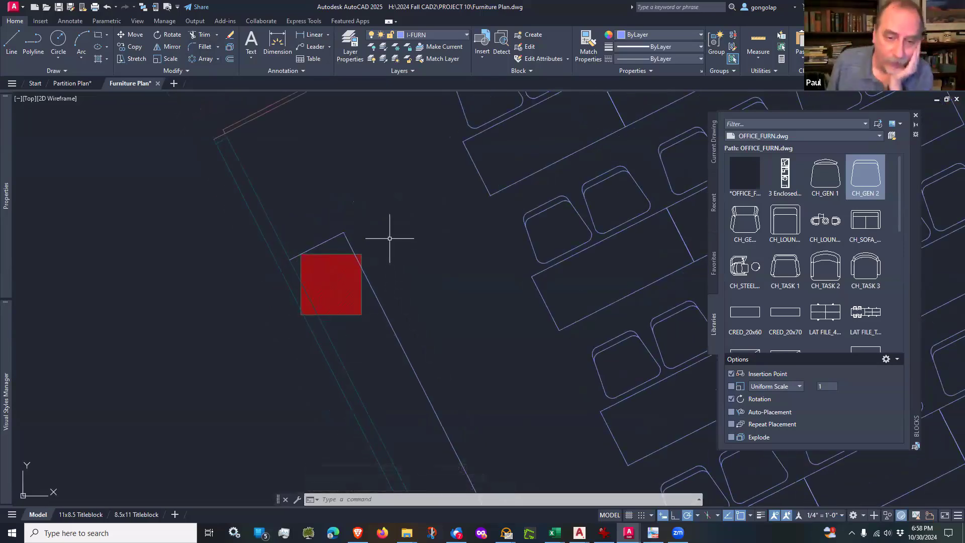
scroll(390, 239, "up", 2)
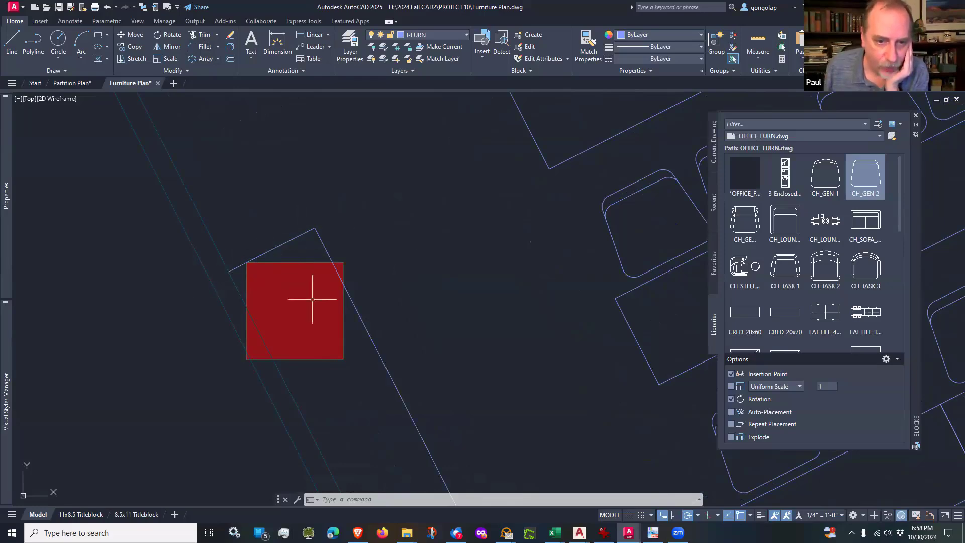
scroll(312, 299, "down", 6)
scroll(254, 194, "down", 1)
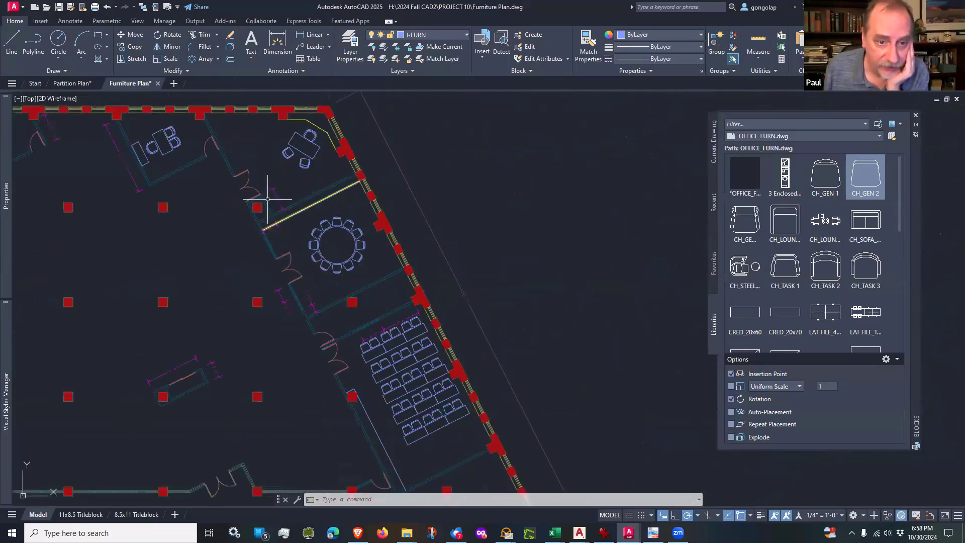
scroll(268, 199, "up", 6)
scroll(263, 284, "down", 5)
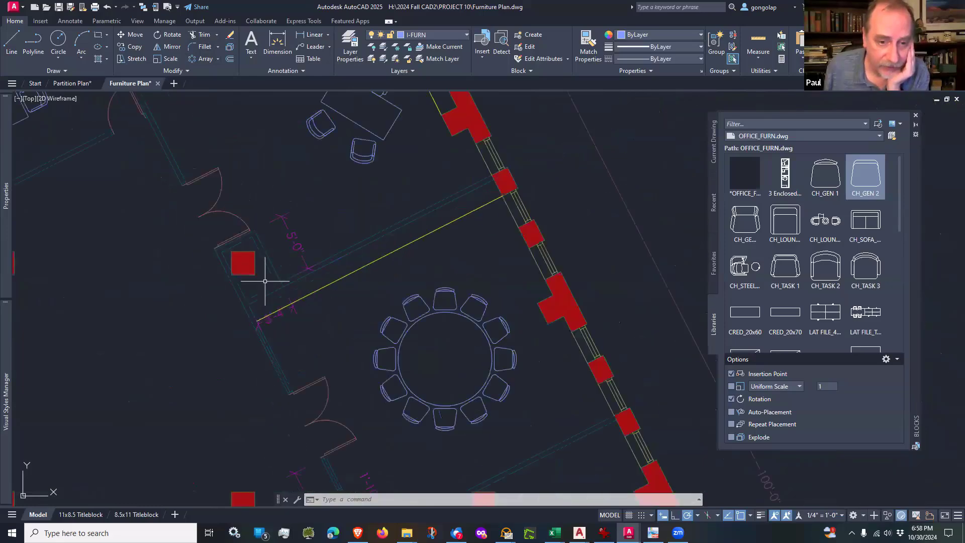
scroll(268, 271, "up", 3)
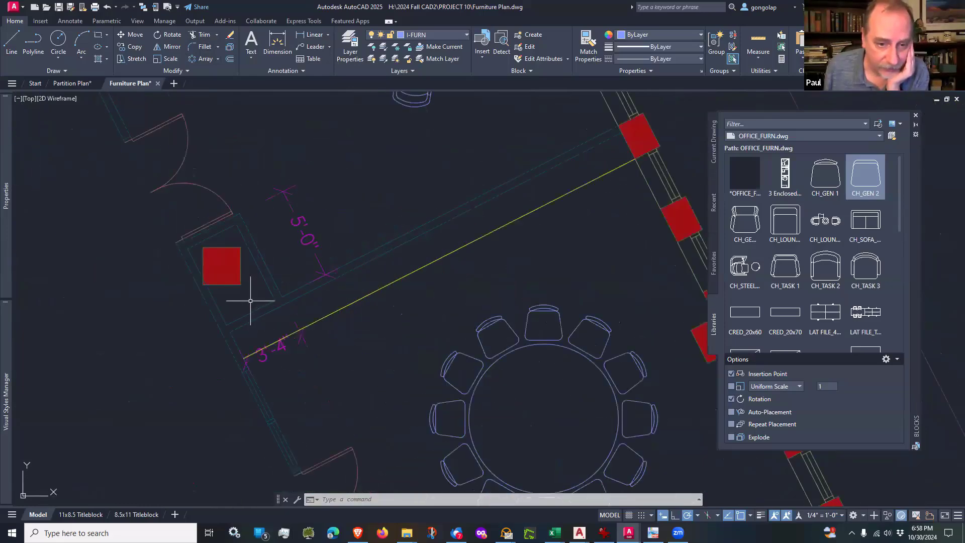
scroll(252, 216, "down", 5)
middle_click_drag(317, 403, 286, 302)
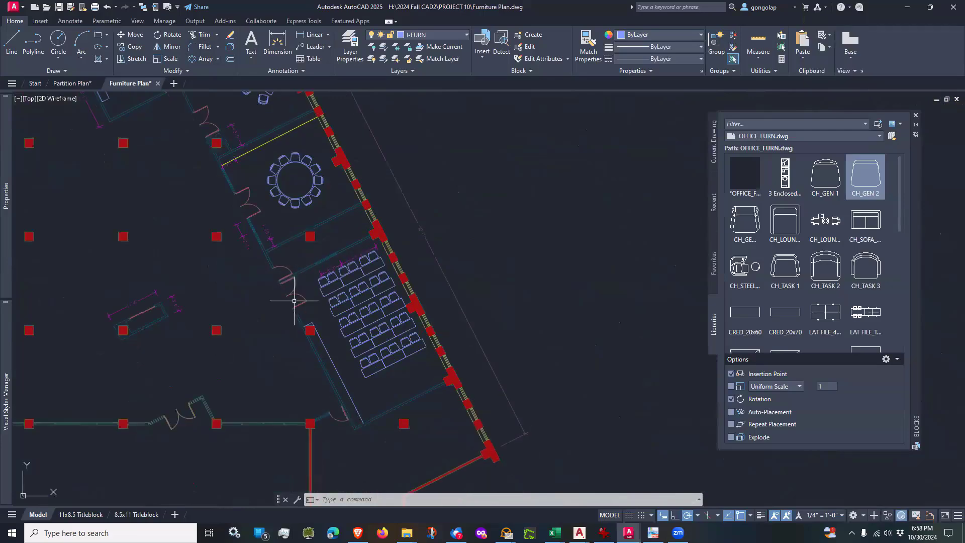
scroll(291, 290, "up", 5)
middle_click_drag(290, 249, 309, 300)
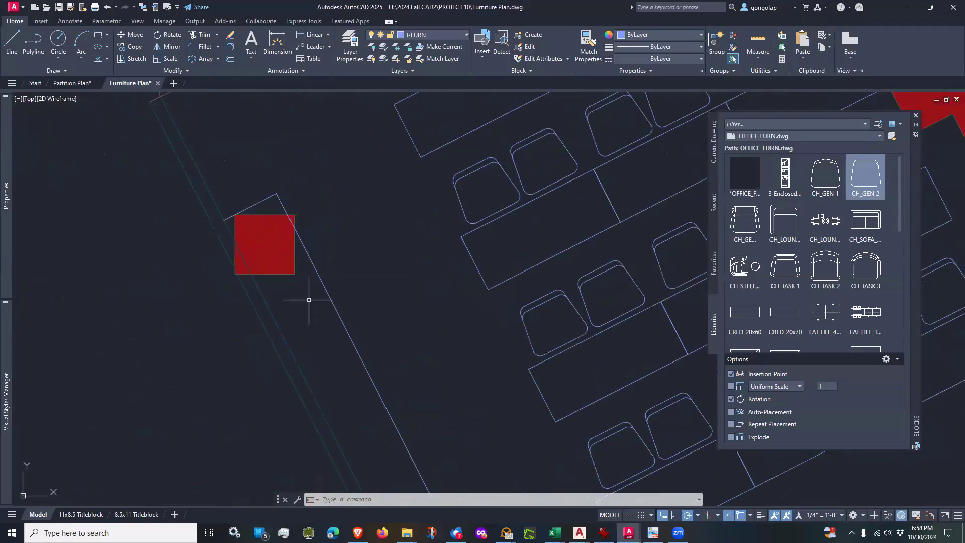
scroll(309, 299, "down", 7)
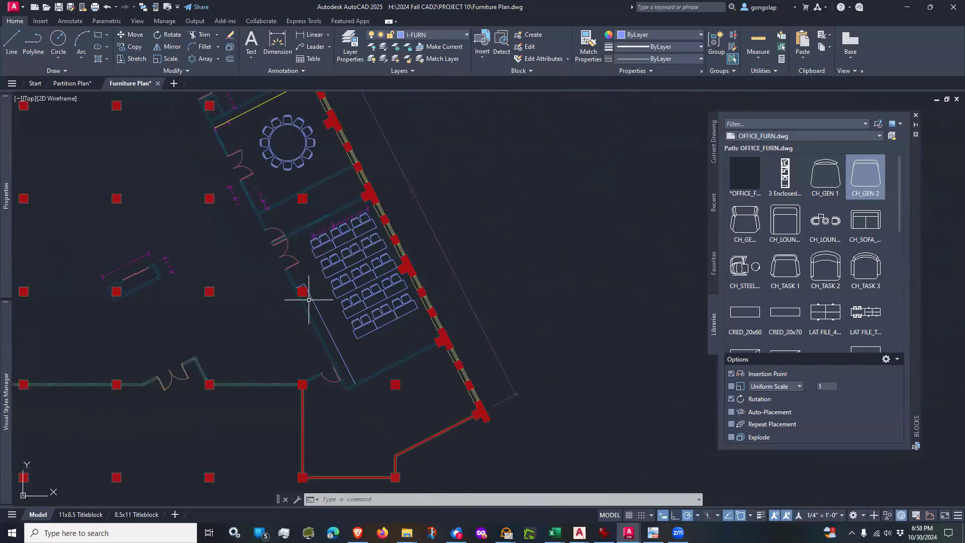
scroll(308, 299, "up", 4)
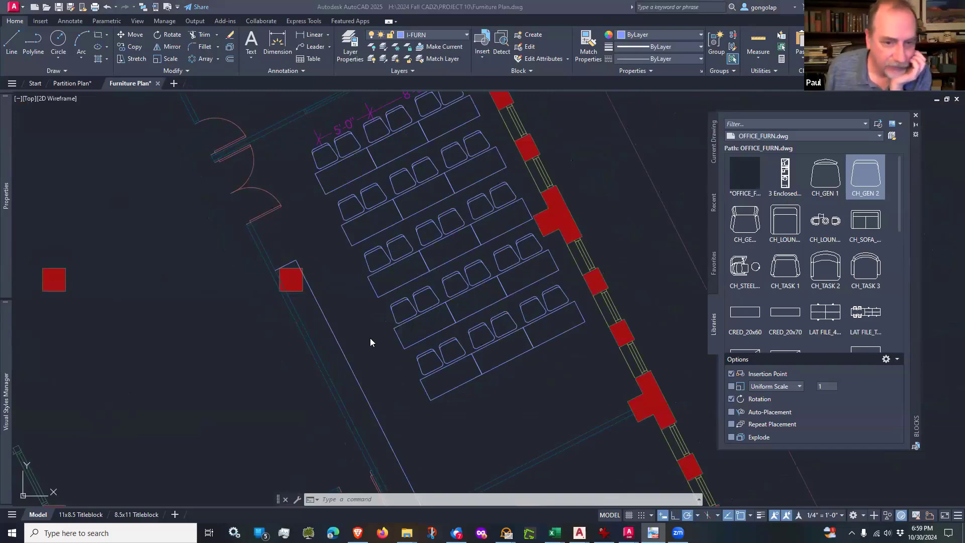
left_click(335, 273)
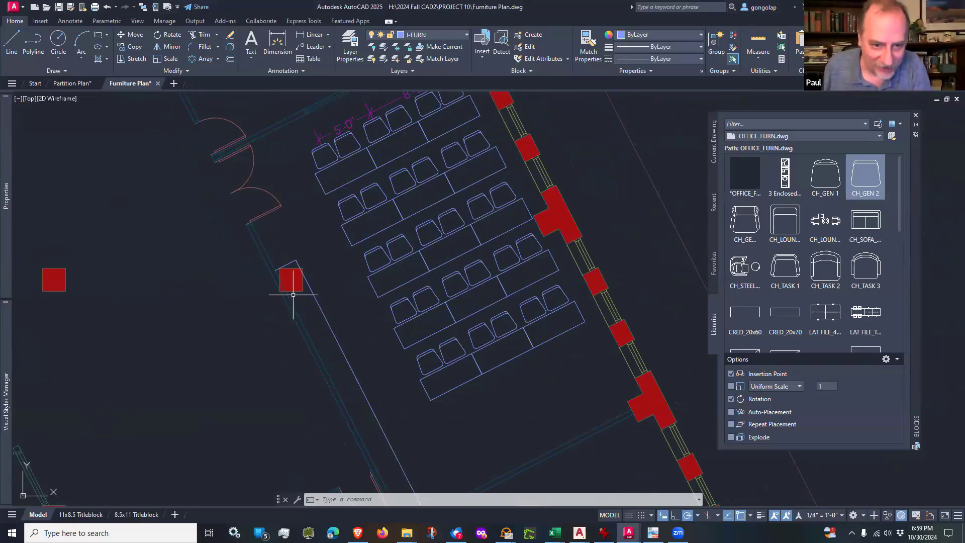
scroll(309, 297, "up", 2)
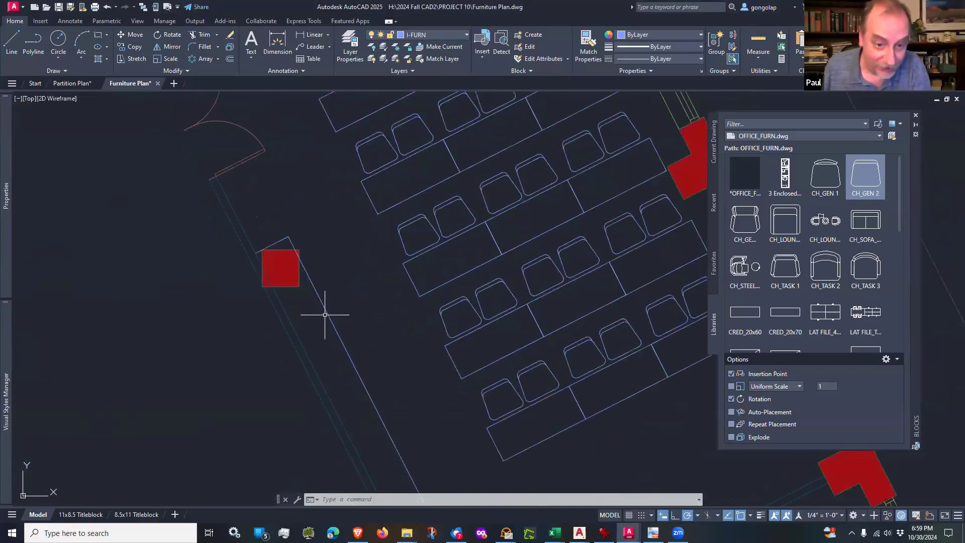
scroll(323, 275, "down", 2)
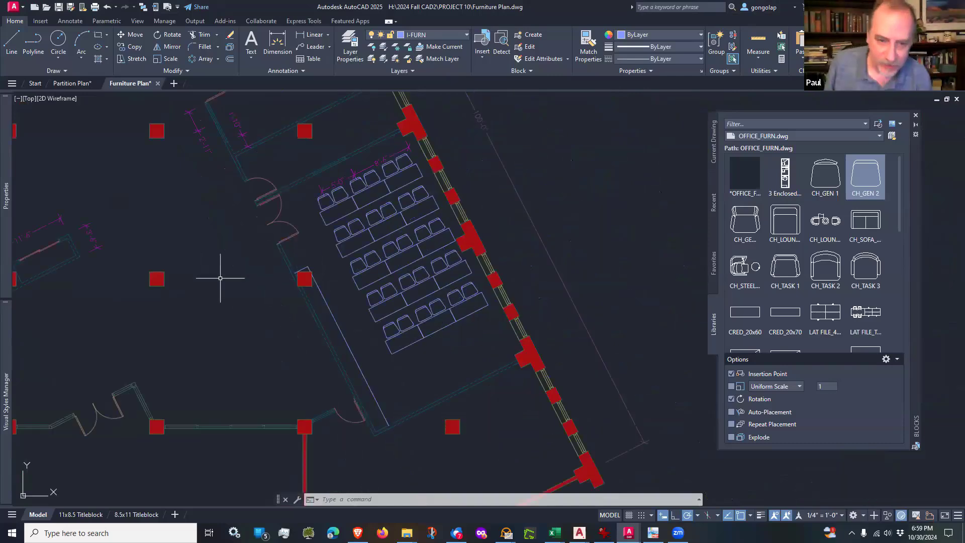
scroll(221, 274, "up", 2)
scroll(222, 275, "down", 2)
middle_click_drag(238, 323, 256, 294)
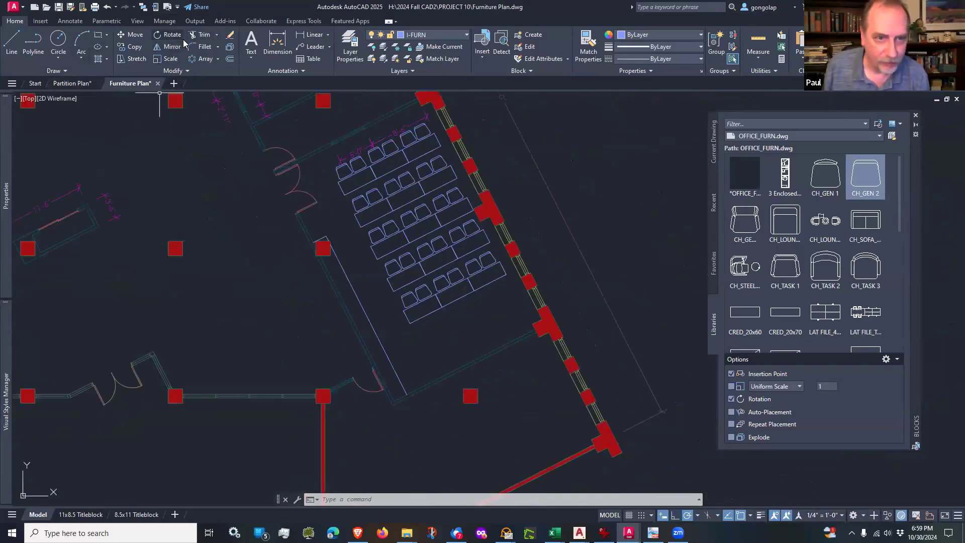
Step: Move the long line and the short return line at the column to the A-MILL layer
left_click(347, 276)
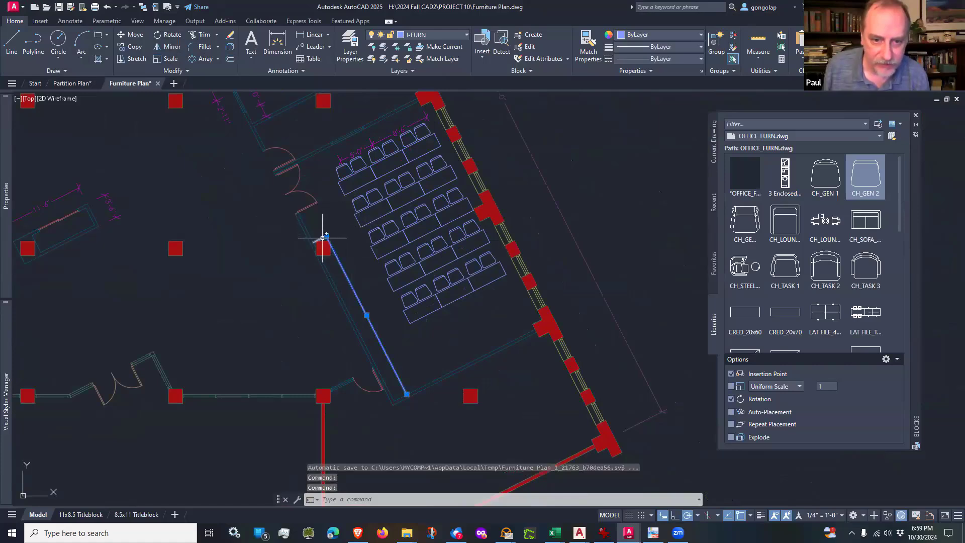
left_click(436, 35)
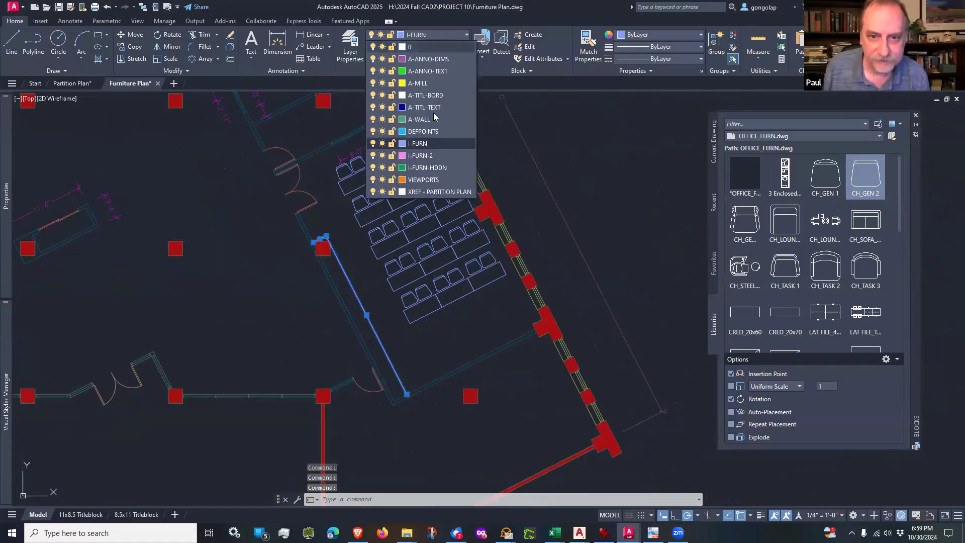
left_click(417, 83)
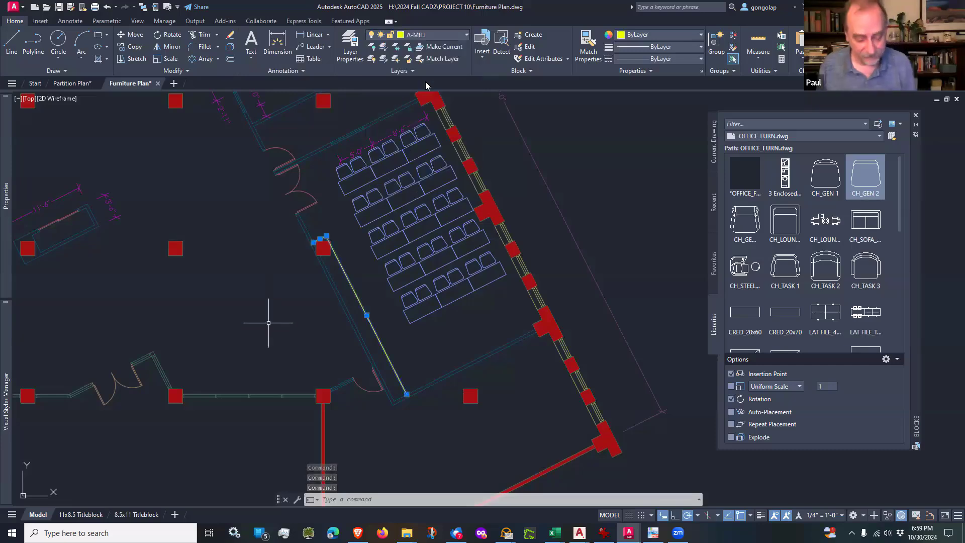
key("Escape")
scroll(295, 317, "down", 3)
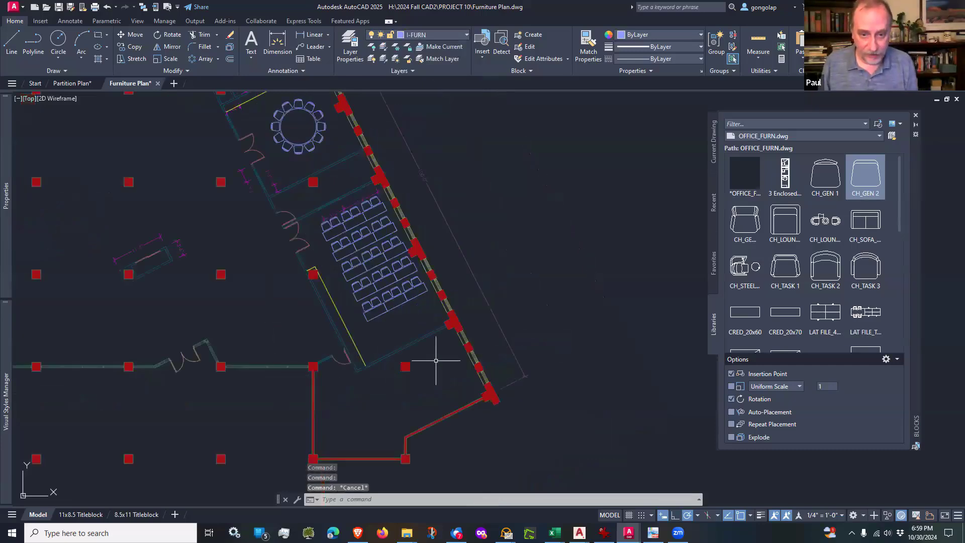
Step: Draw a 6" line from the training room's southwest inner corner at 117° along the inside face of the west wall
scroll(386, 355, "up", 5)
middle_click_drag(324, 352, 368, 351)
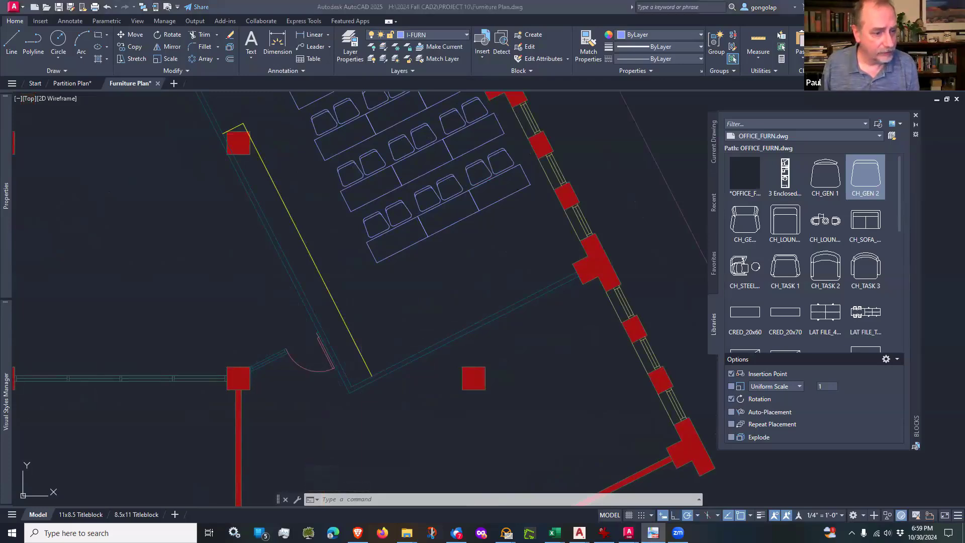
scroll(398, 330, "up", 2)
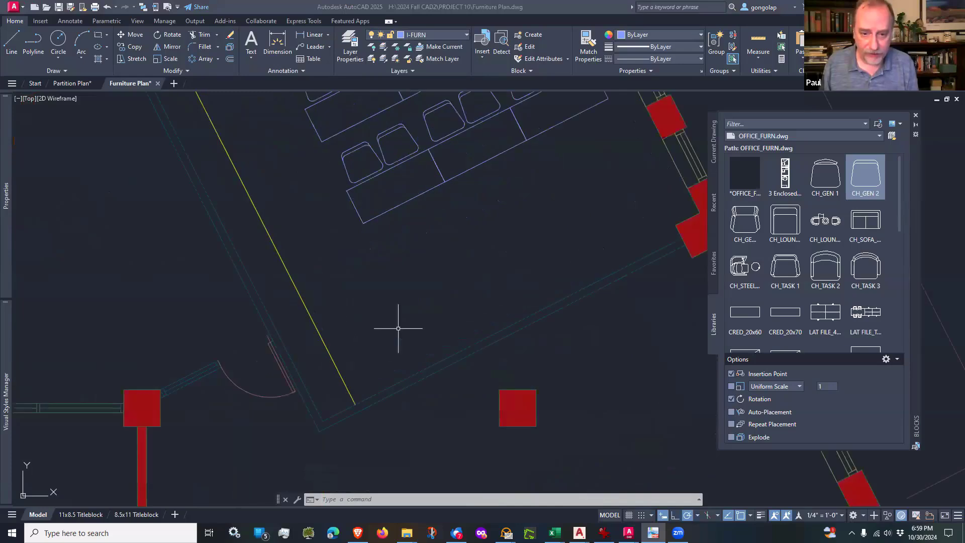
left_click(397, 330)
left_click(398, 330)
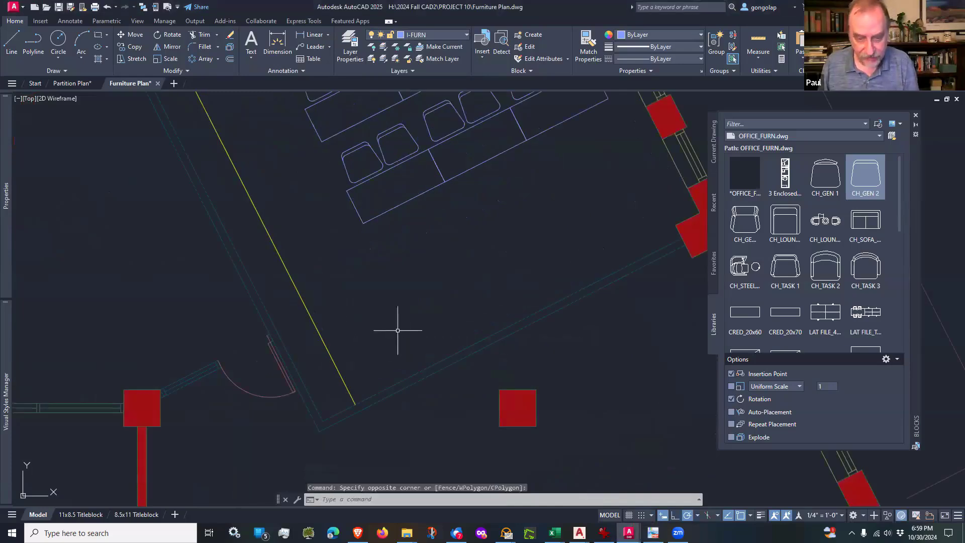
type("l")
key("Return")
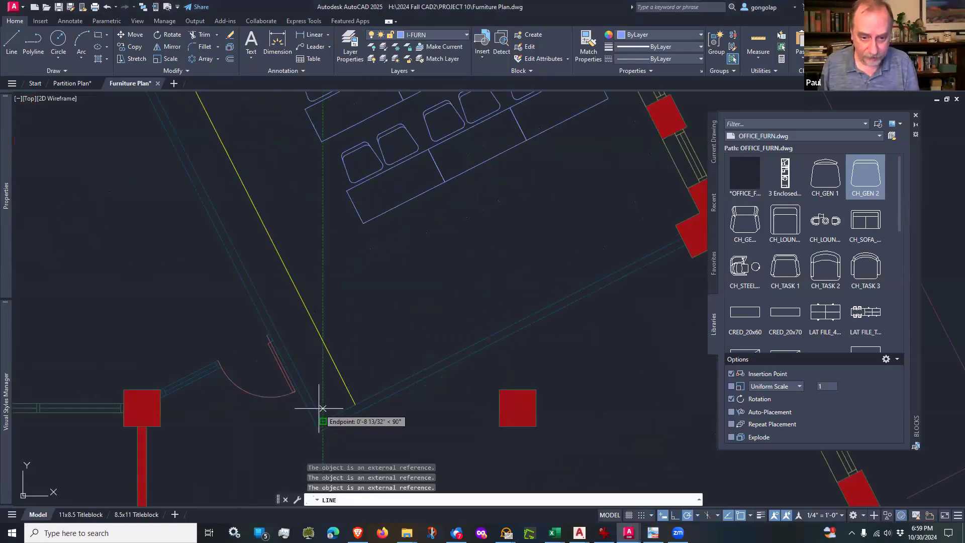
scroll(322, 408, "up", 2)
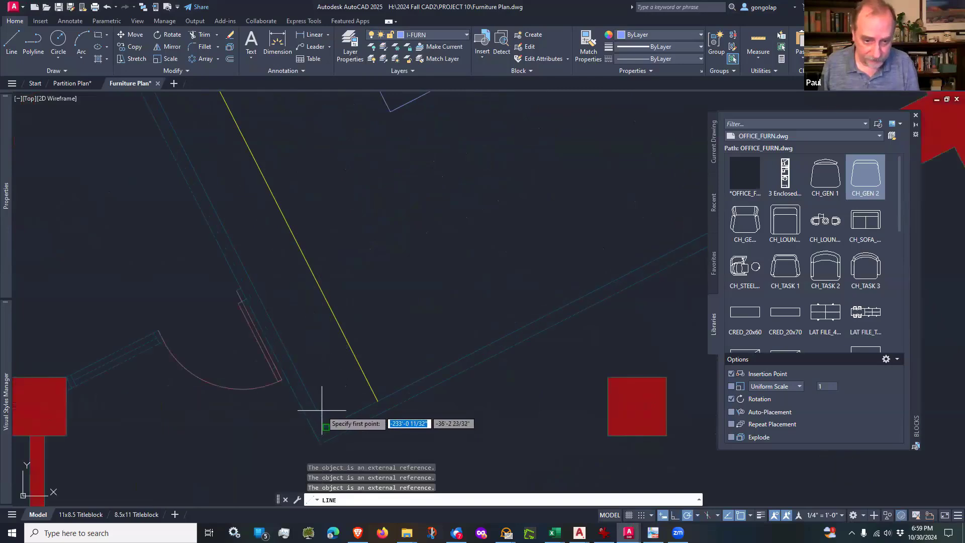
left_click(323, 421)
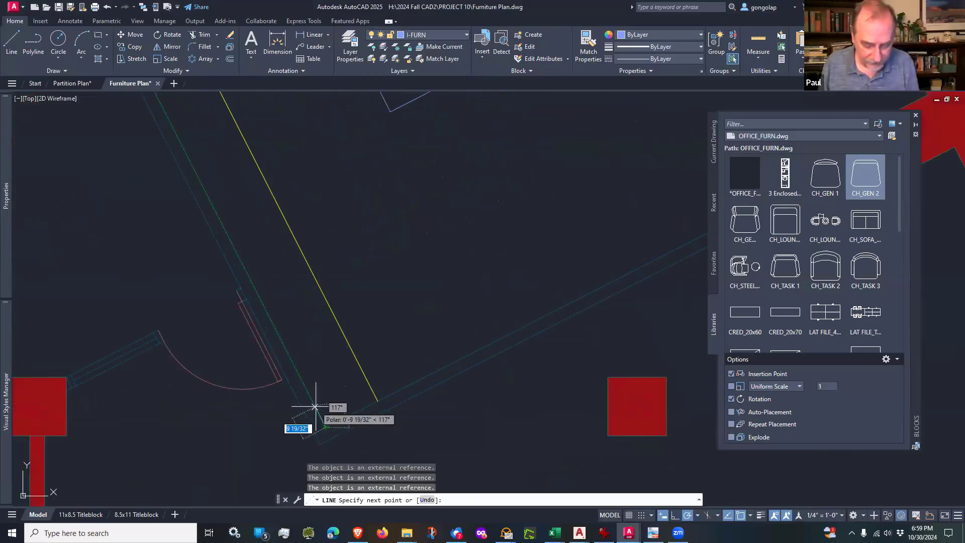
type("6")
key("Return")
Step: Continue the line from the 6" line's upper end along the training room's south wall to the face of the east column
scroll(315, 408, "down", 3)
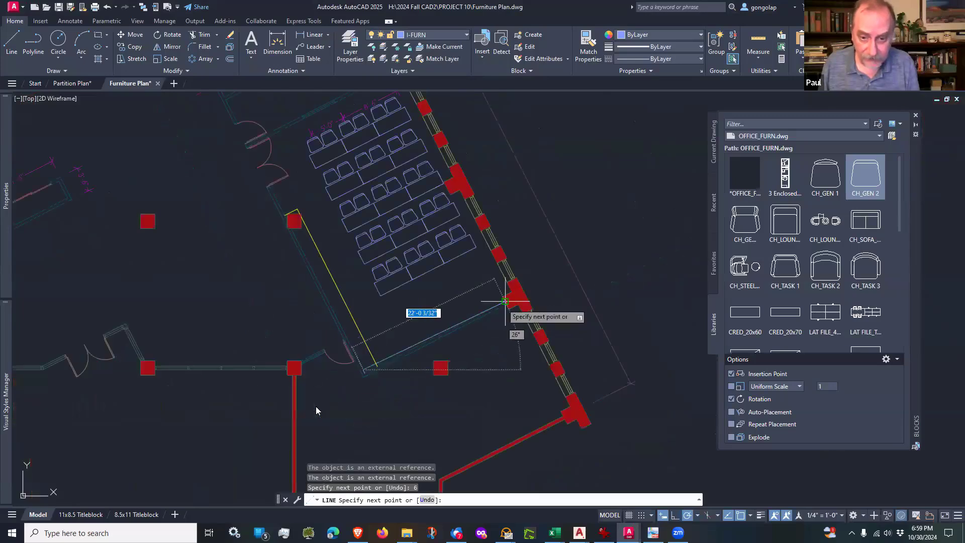
scroll(517, 301, "up", 2)
scroll(502, 304, "up", 4)
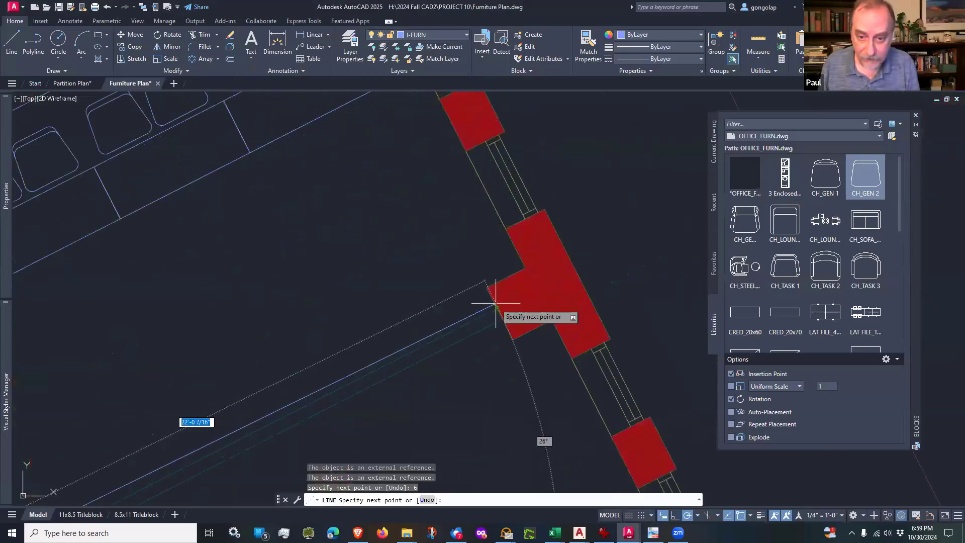
left_click(483, 281)
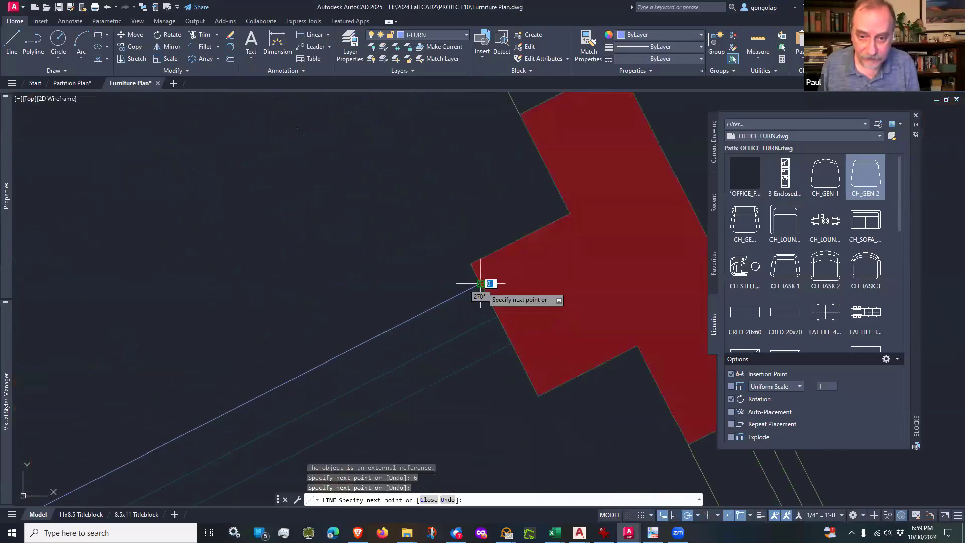
key("Return")
scroll(487, 292, "down", 3)
key("Escape")
Step: Erase the 6" helper line at the training room's southwest corner
scroll(226, 431, "up", 4)
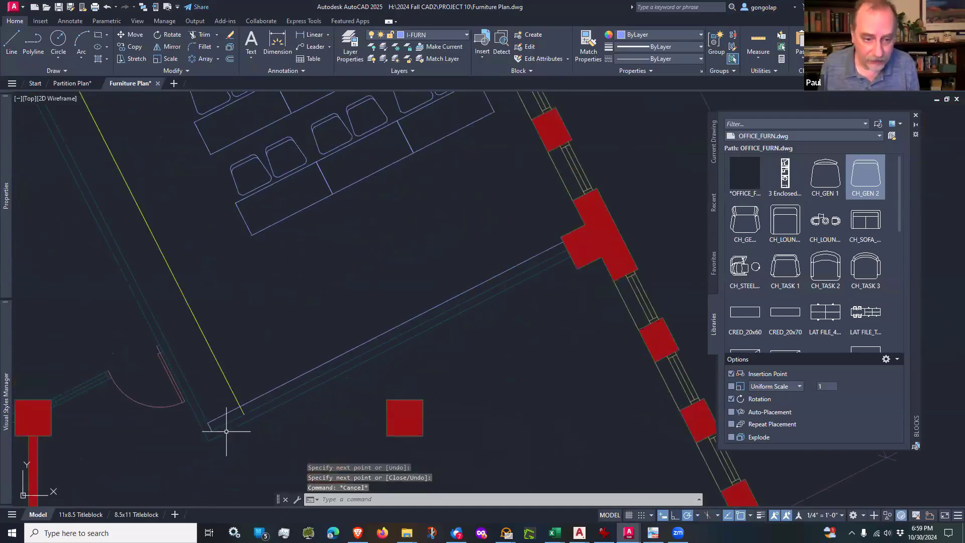
type("e")
key("Return")
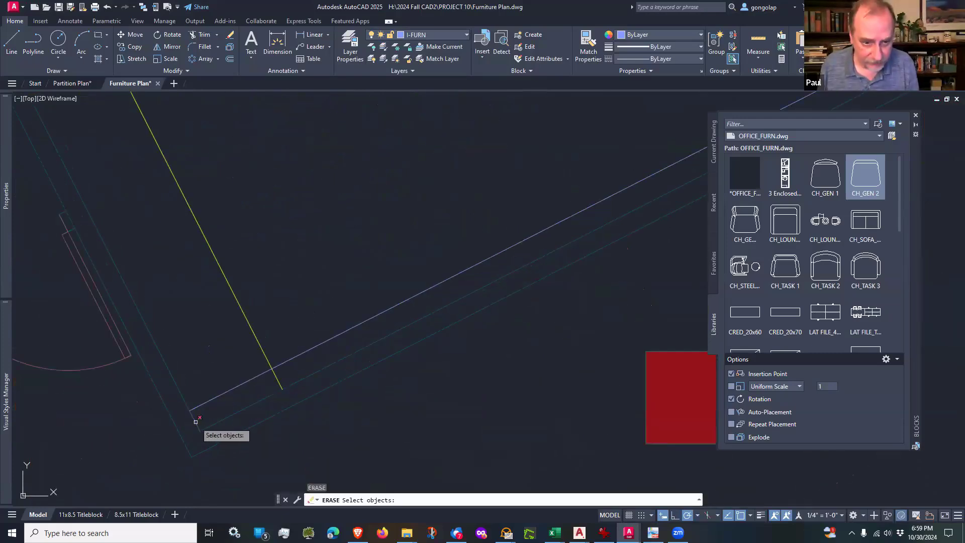
left_click(197, 425)
scroll(283, 436, "down", 3)
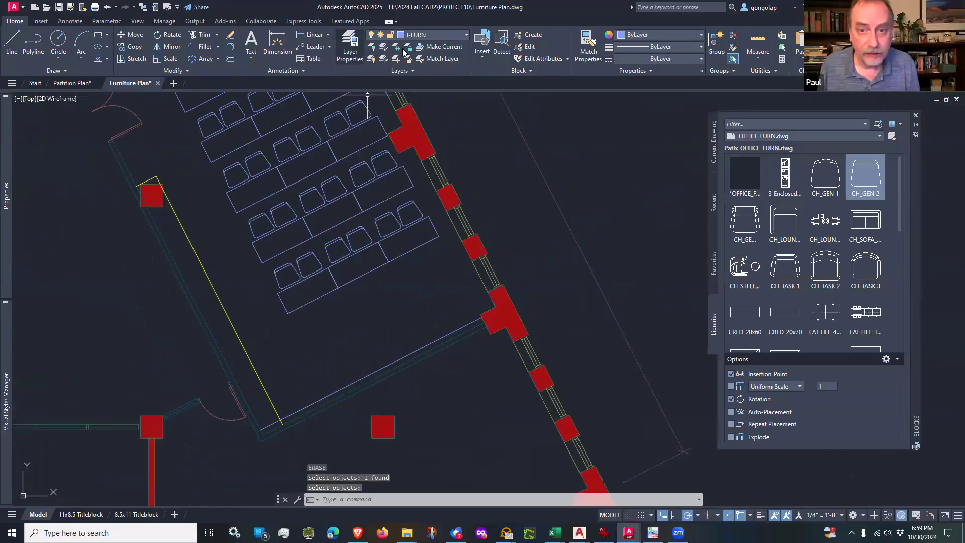
Step: Match the new south wall line's properties to the long A-MILL line along the west wall
left_click(588, 45)
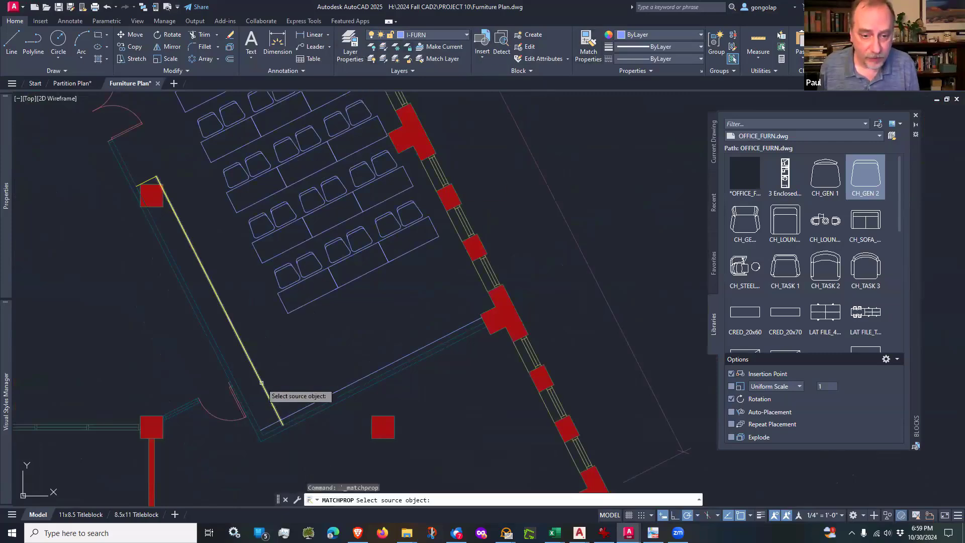
left_click(272, 402)
left_click(292, 413)
key("Escape")
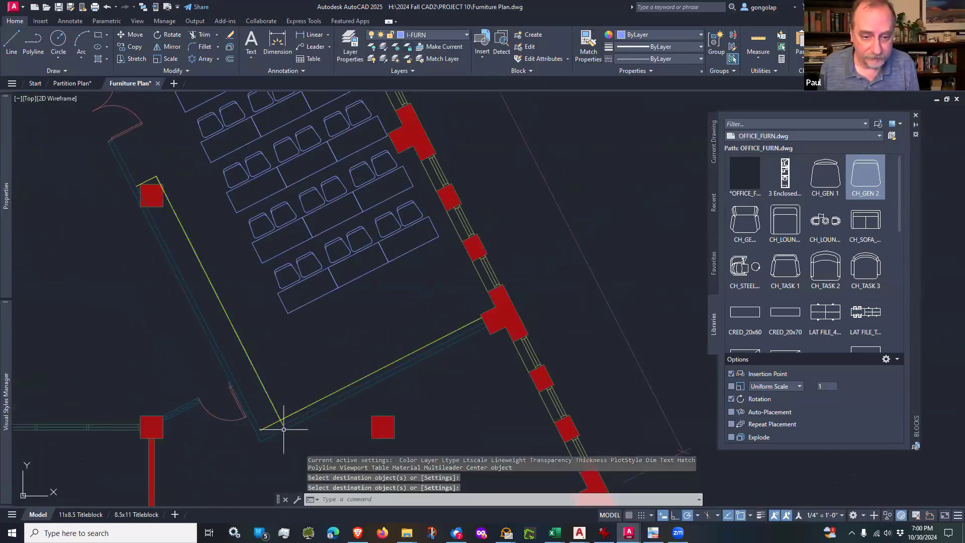
Step: Trim the end of the west millwork line that runs past the south millwork line
scroll(280, 426, "up", 4)
type("tr")
key("Return")
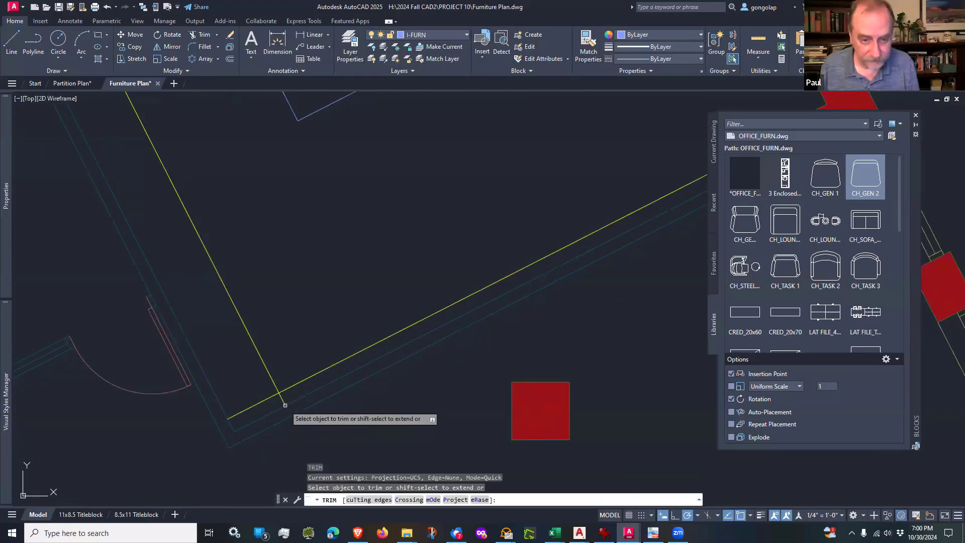
left_click(282, 400)
scroll(313, 380, "down", 5)
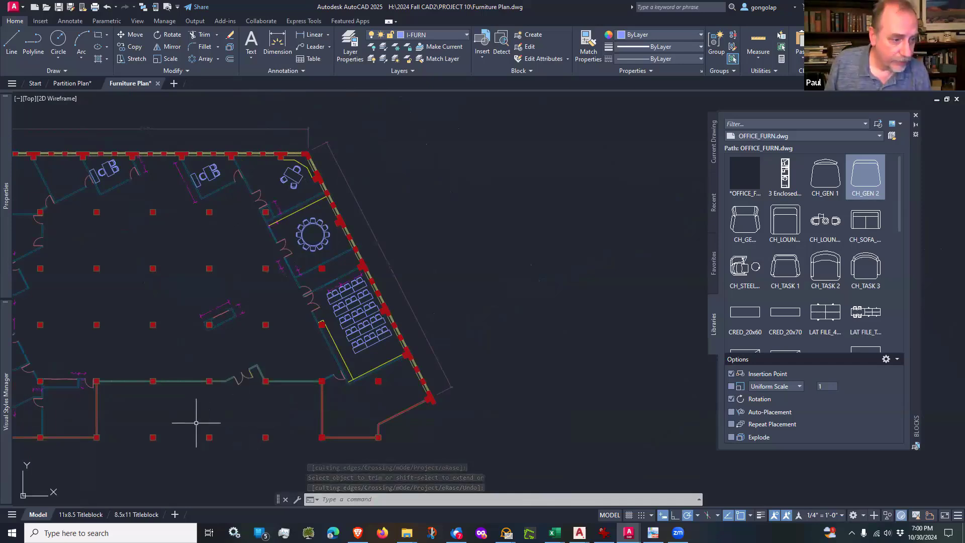
Step: In the room south of the training room, draw a 24" line straight north from the south wall's inner face, starting 36" west of the southeast column, with Ortho on
scroll(364, 436, "up", 6)
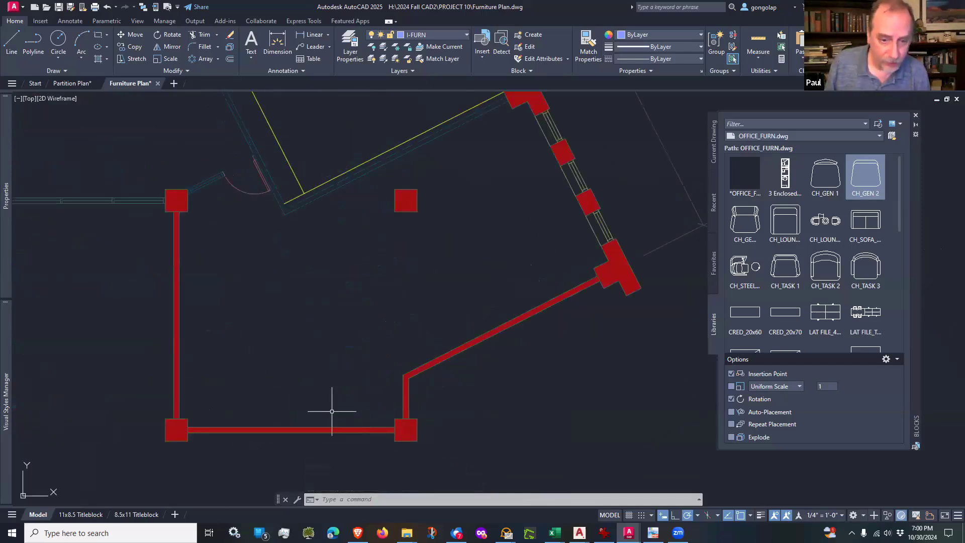
scroll(332, 411, "up", 2)
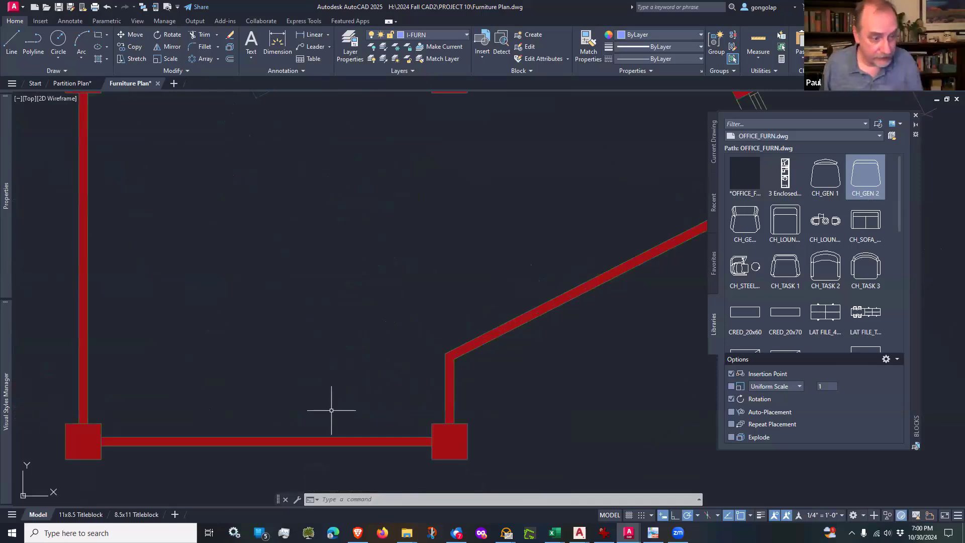
middle_click_drag(331, 410, 392, 379)
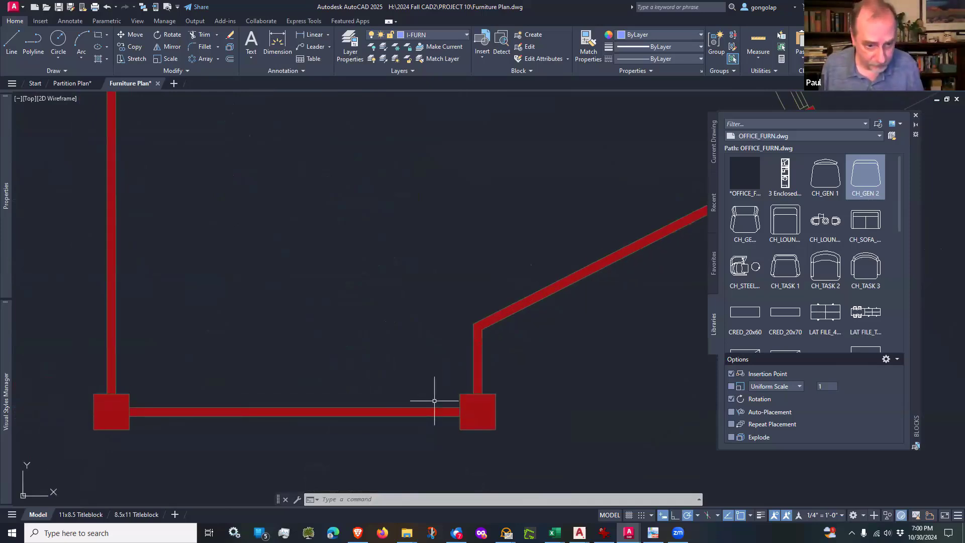
scroll(435, 397, "up", 2)
scroll(435, 400, "down", 2)
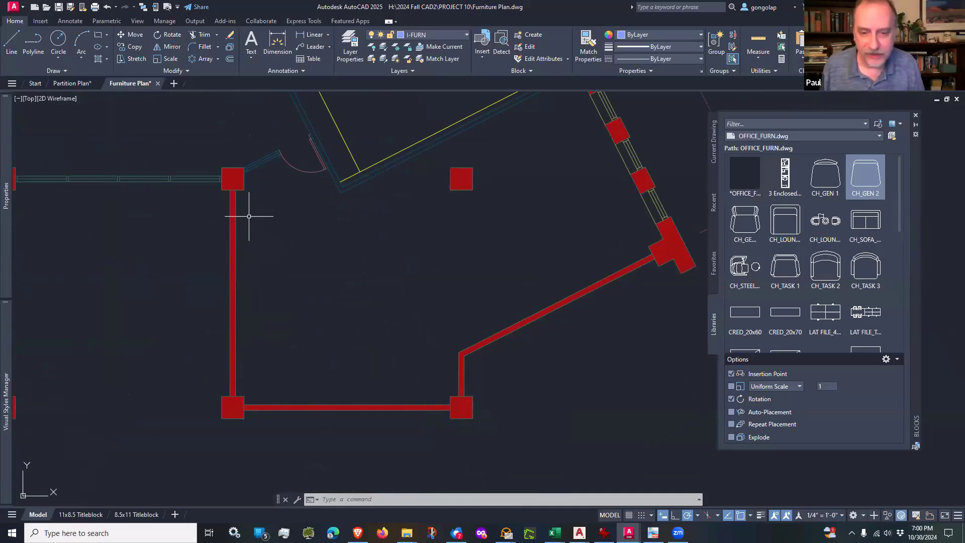
type("l")
key("Return")
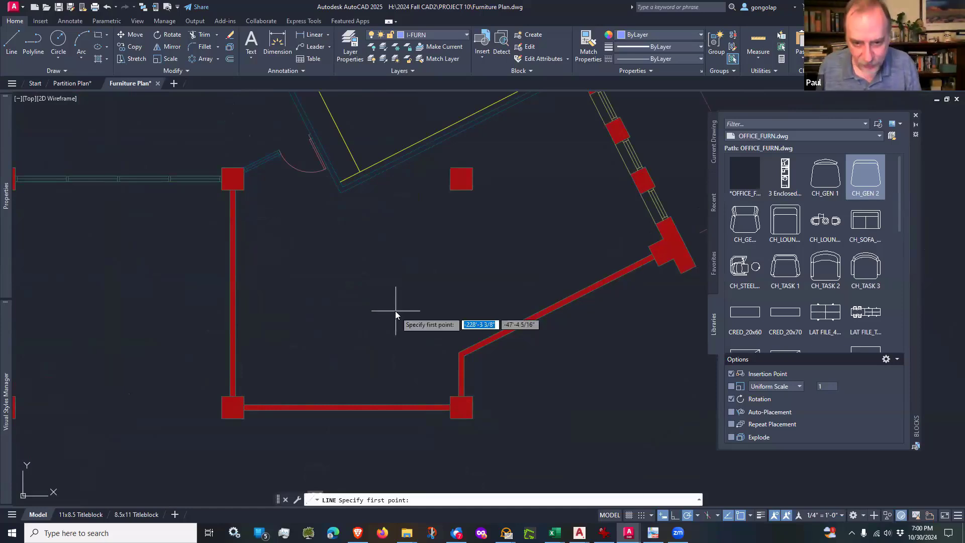
scroll(411, 387, "up", 2)
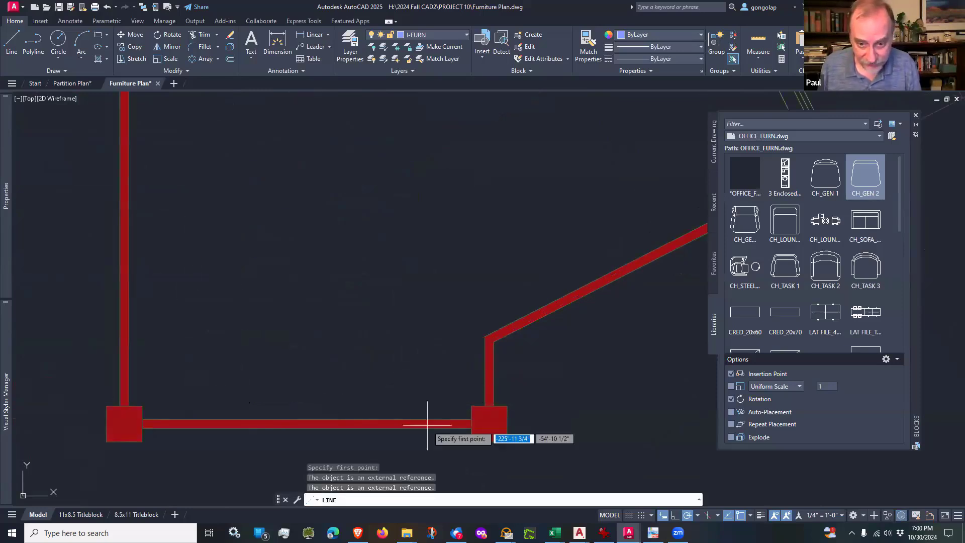
scroll(462, 444, "up", 2)
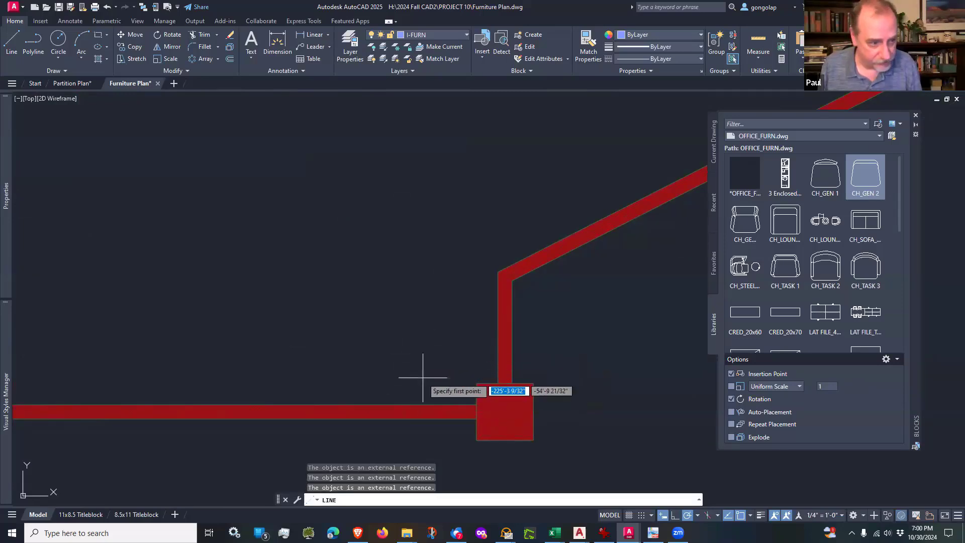
scroll(449, 417, "up", 2)
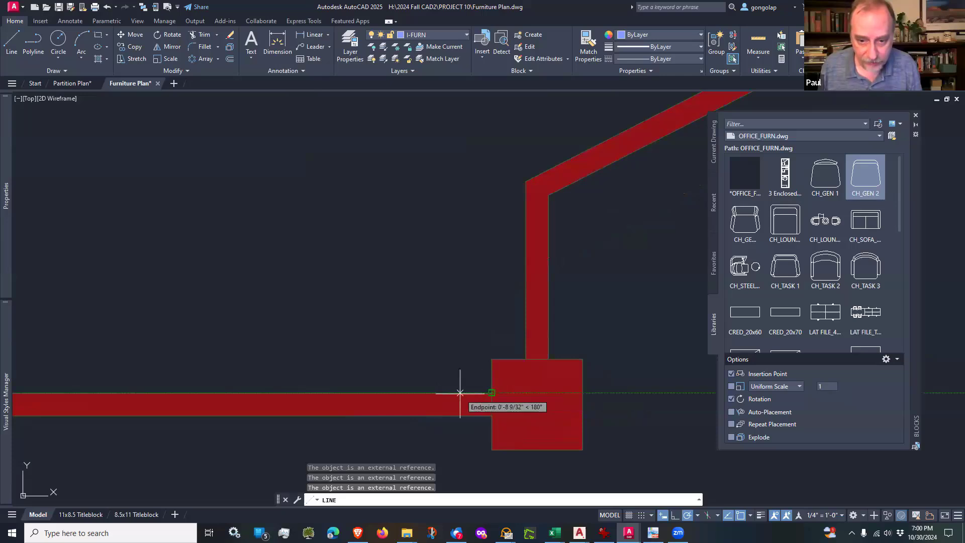
type("3")
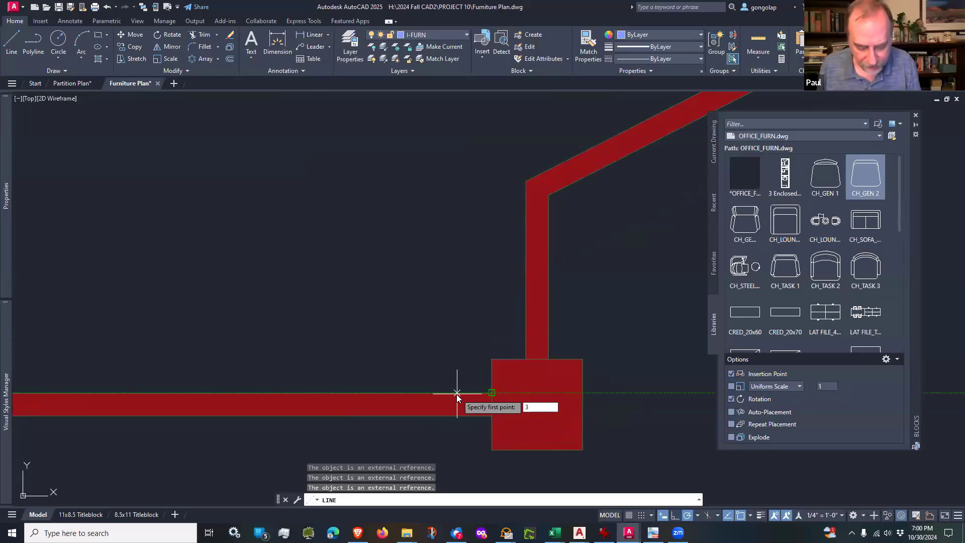
type("6")
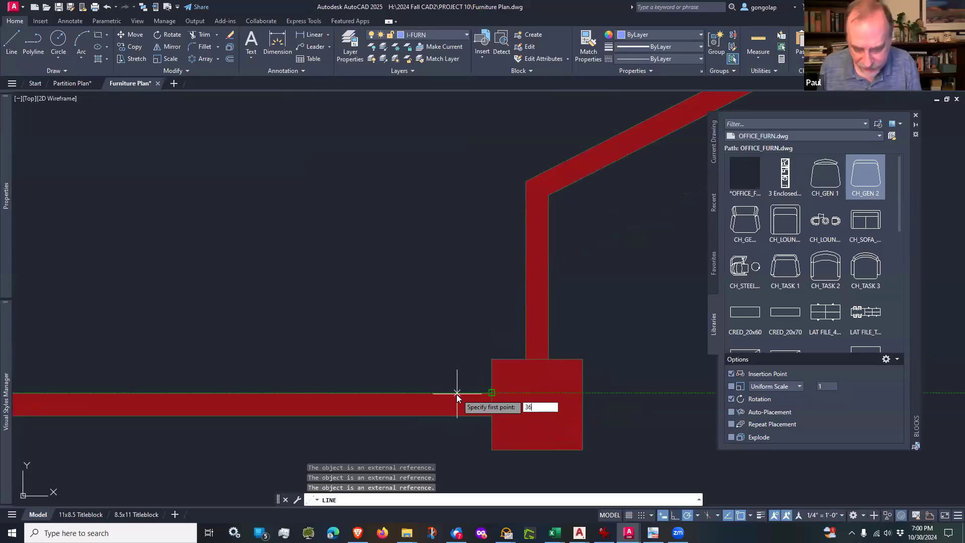
key("Return")
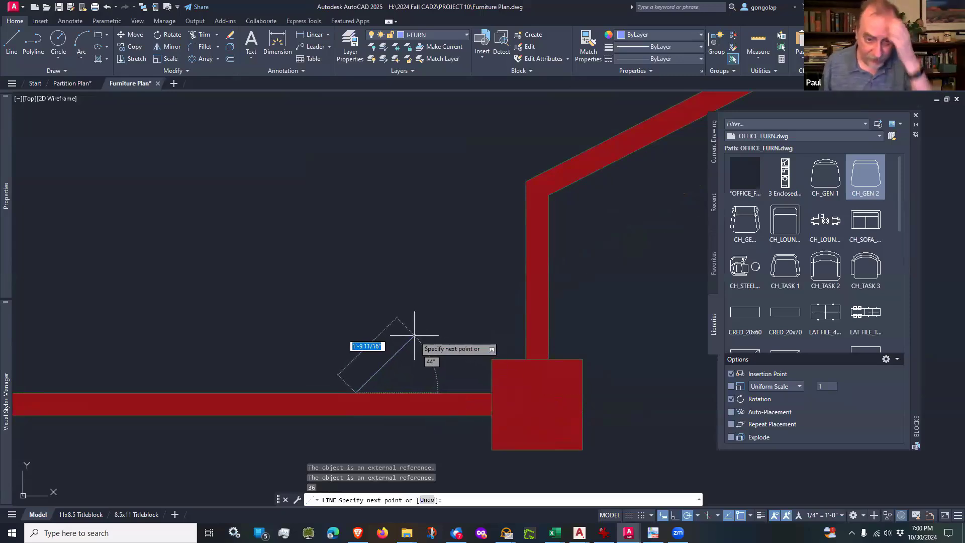
scroll(414, 334, "down", 4)
scroll(398, 324, "up", 2)
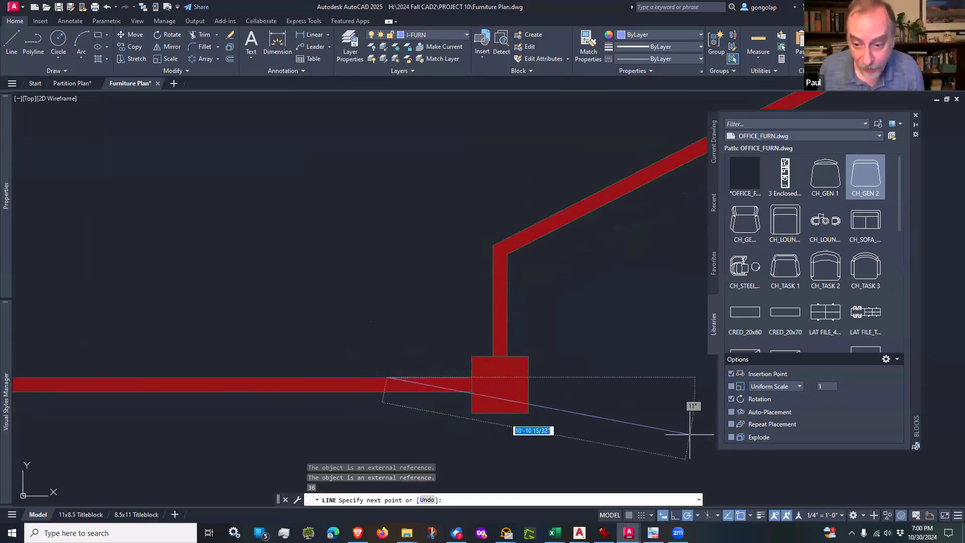
left_click(675, 515)
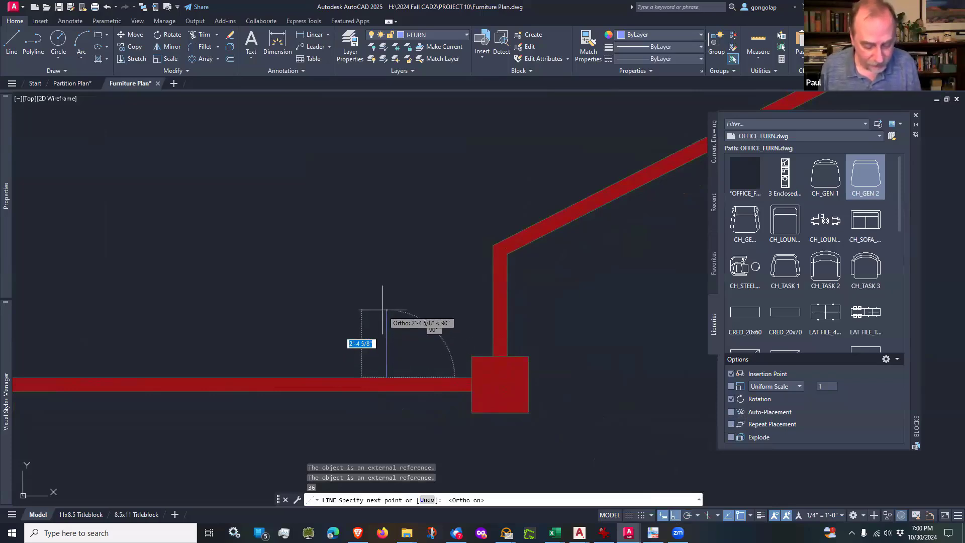
type("24")
key("Return")
Step: Continue the line horizontally west from the 24" line's upper end to the inner face of the west wall
scroll(383, 314, "down", 3)
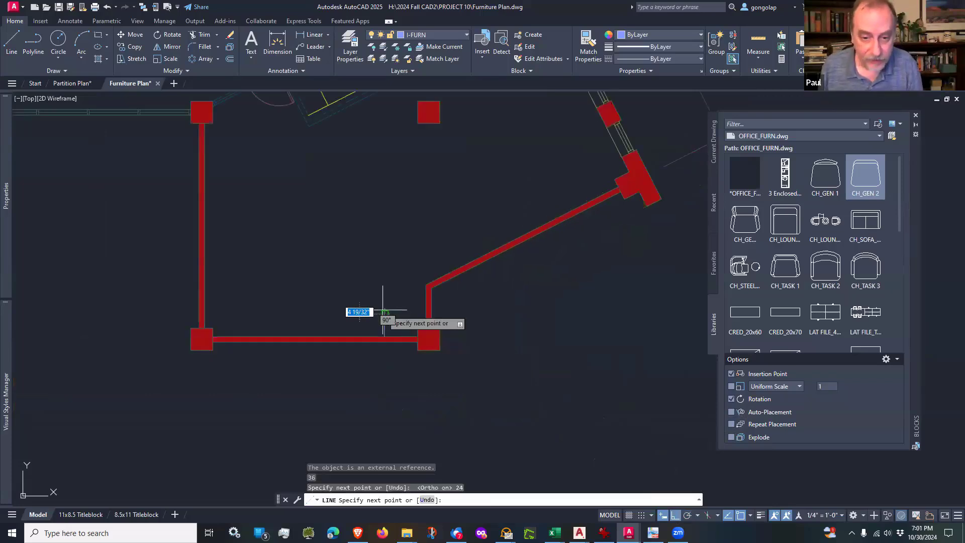
scroll(266, 310, "up", 3)
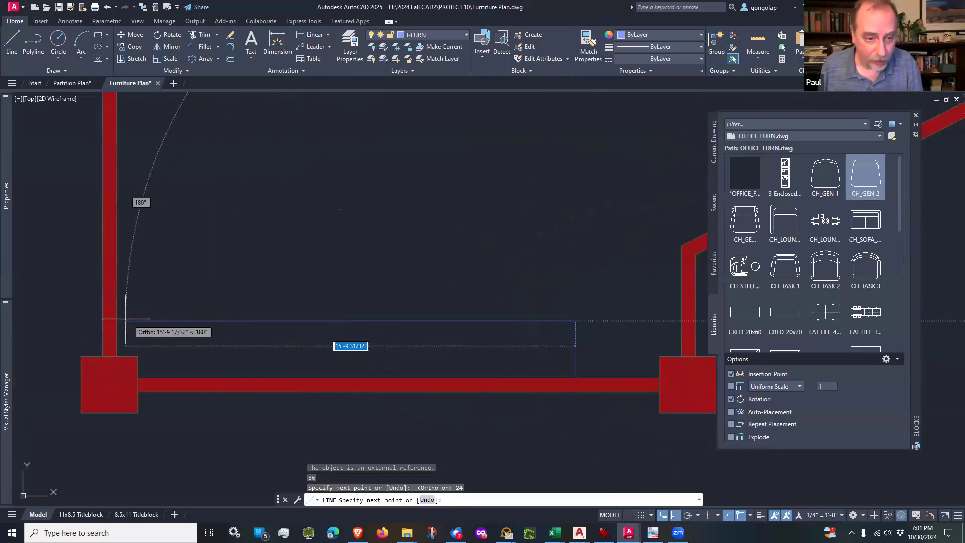
left_click(116, 320)
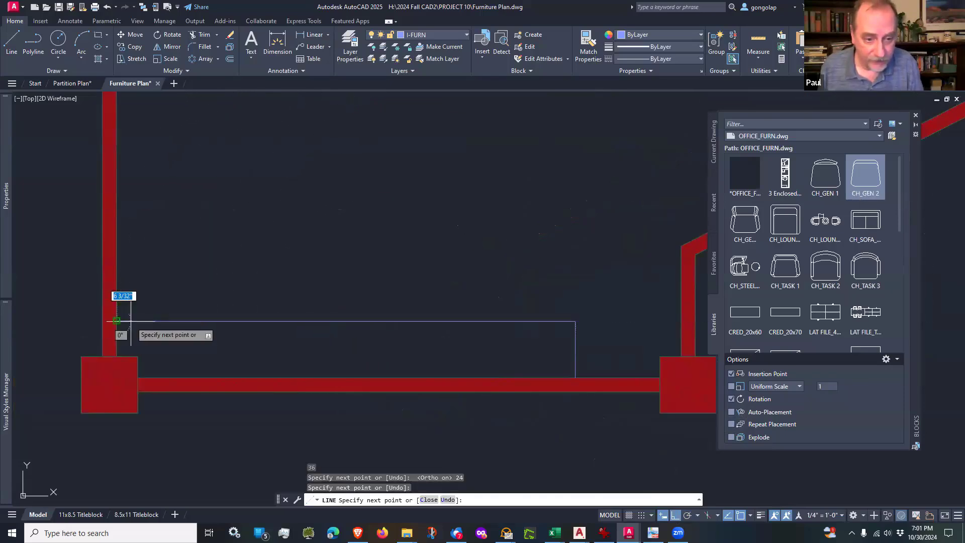
key("Return")
scroll(326, 363, "down", 2)
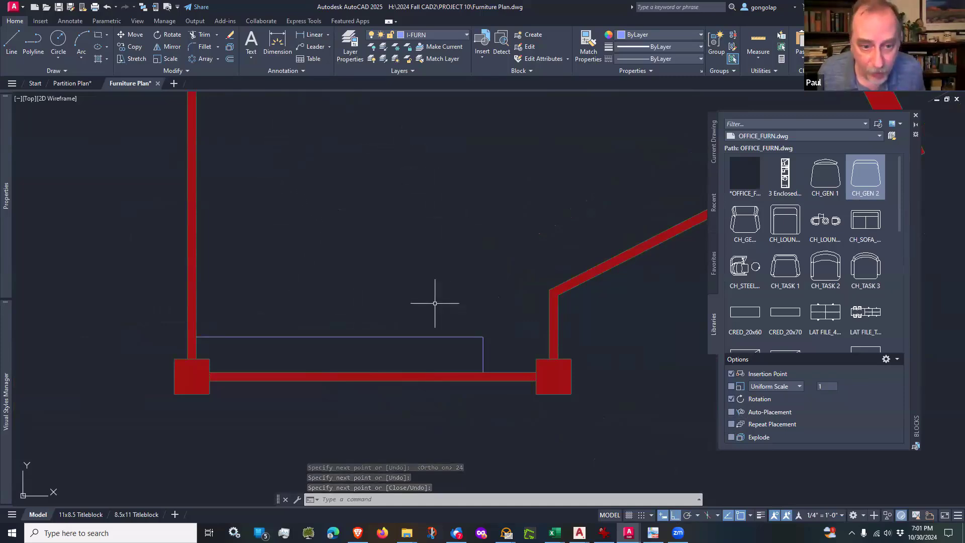
Step: Move the two new counter lines along the south wall to the A-MILL layer
scroll(320, 336, "down", 2)
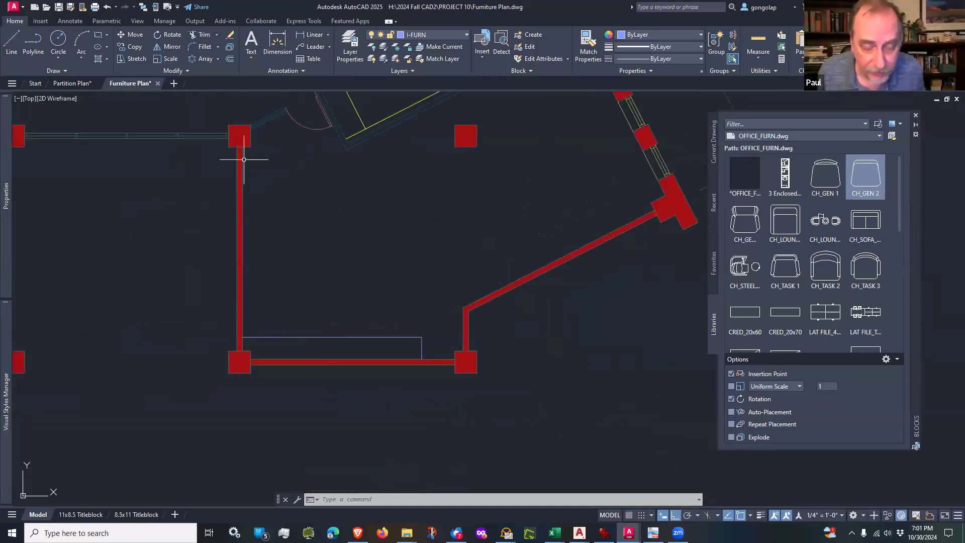
scroll(403, 323, "up", 1)
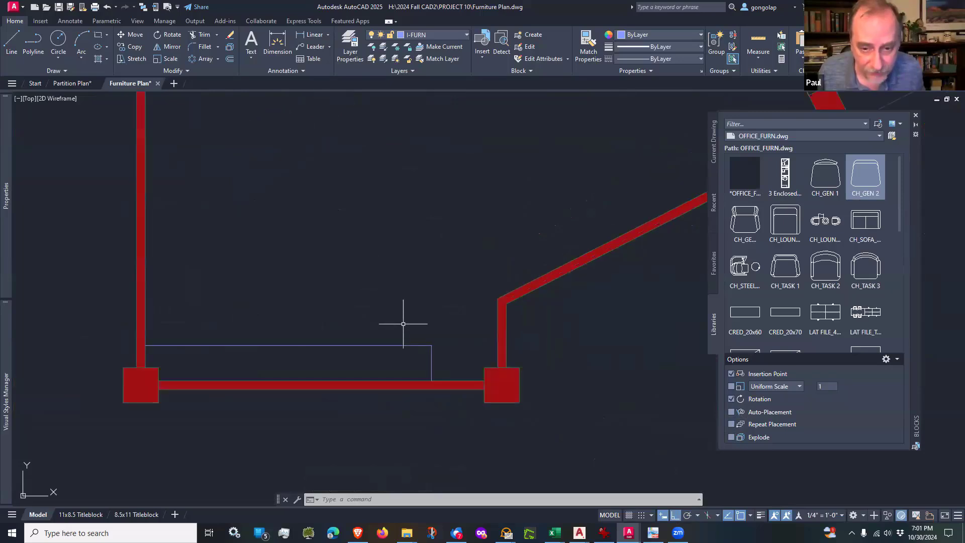
left_click(444, 336)
left_click(425, 359)
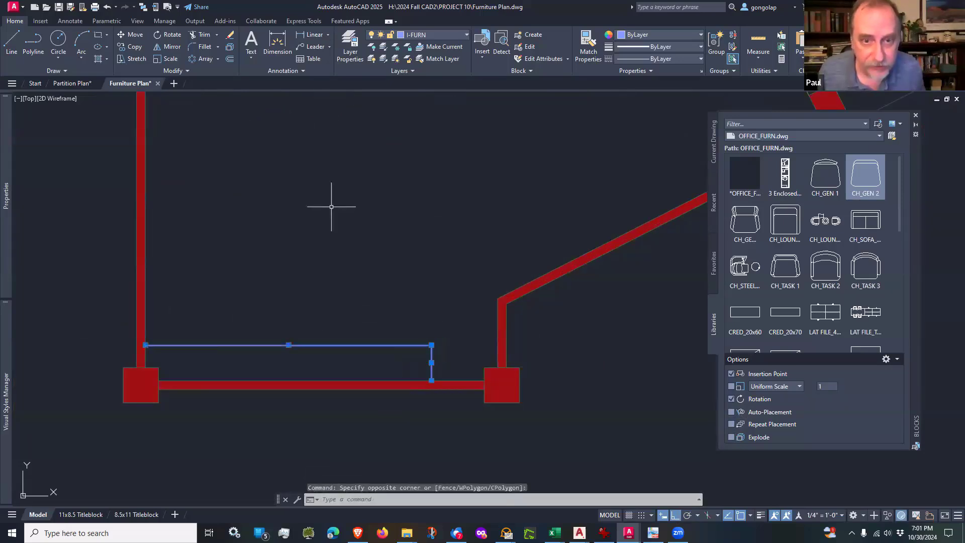
left_click(434, 36)
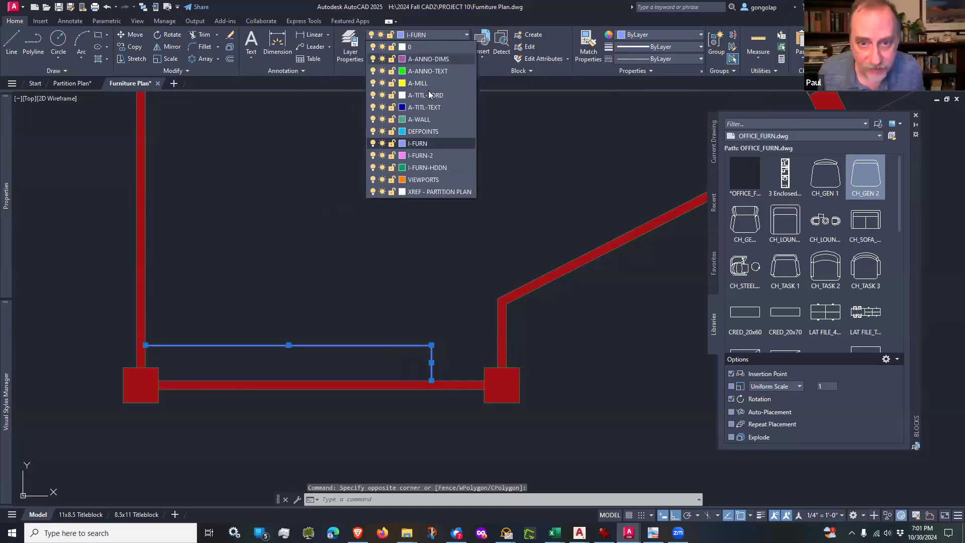
left_click(418, 83)
key("Escape")
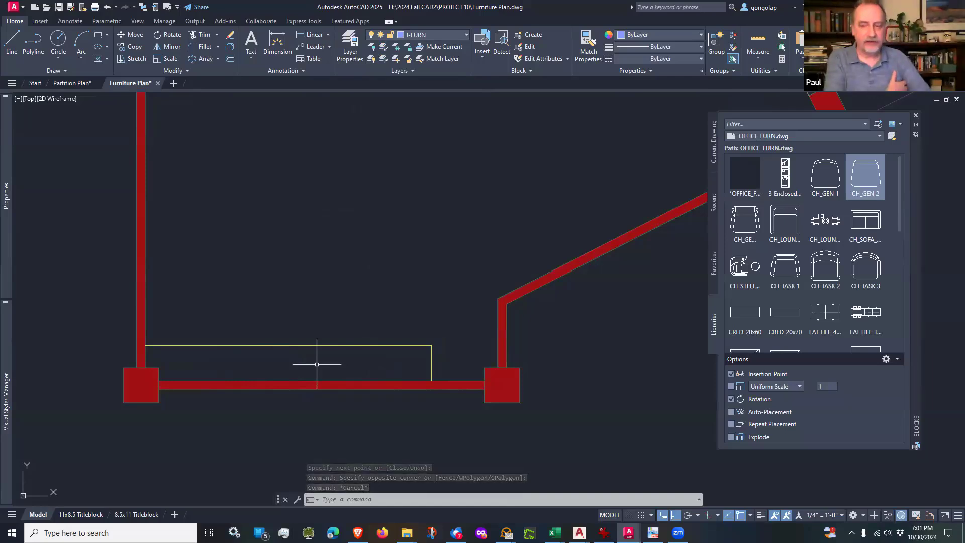
scroll(317, 364, "down", 2)
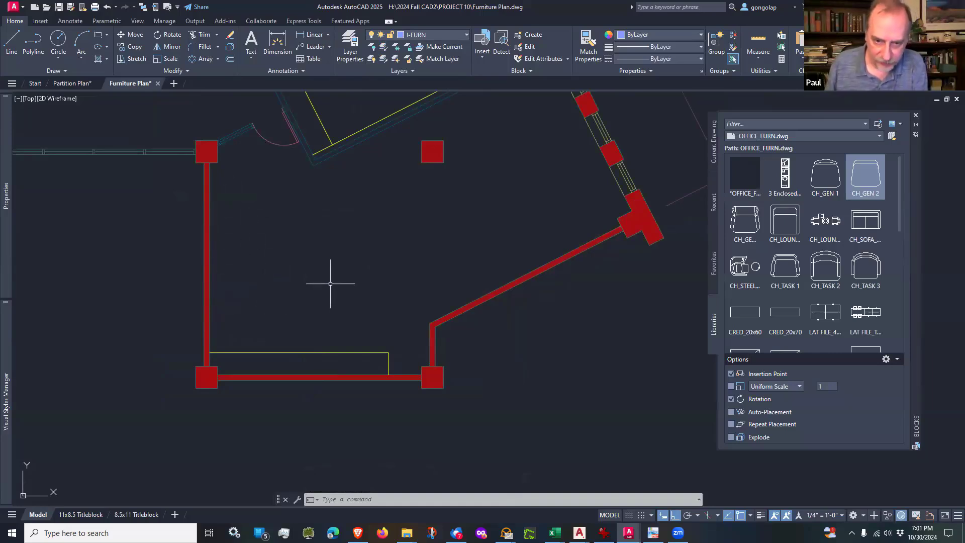
mouse_move(330, 284)
middle_mouse_down()
mouse_move(333, 298)
mouse_move(309, 320)
middle_mouse_up()
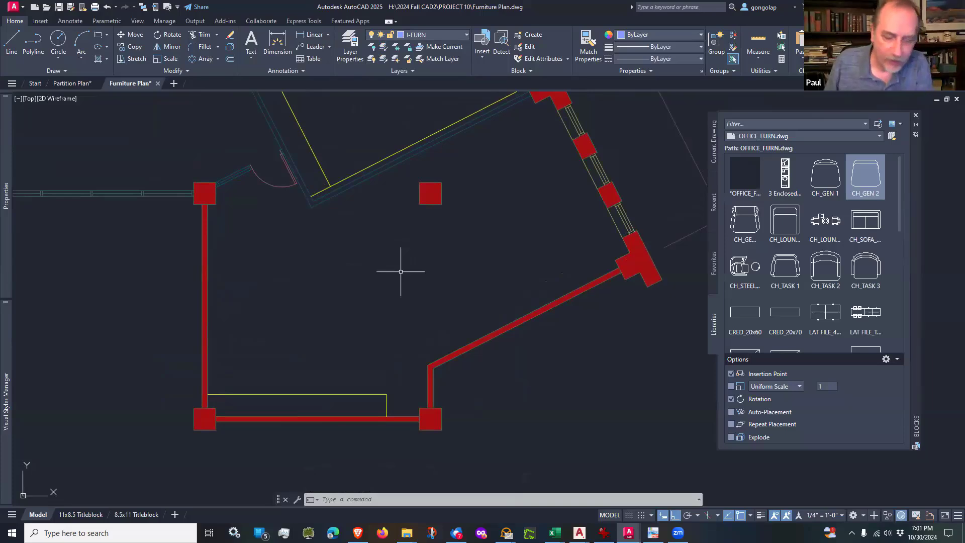
scroll(400, 273, "down", 2)
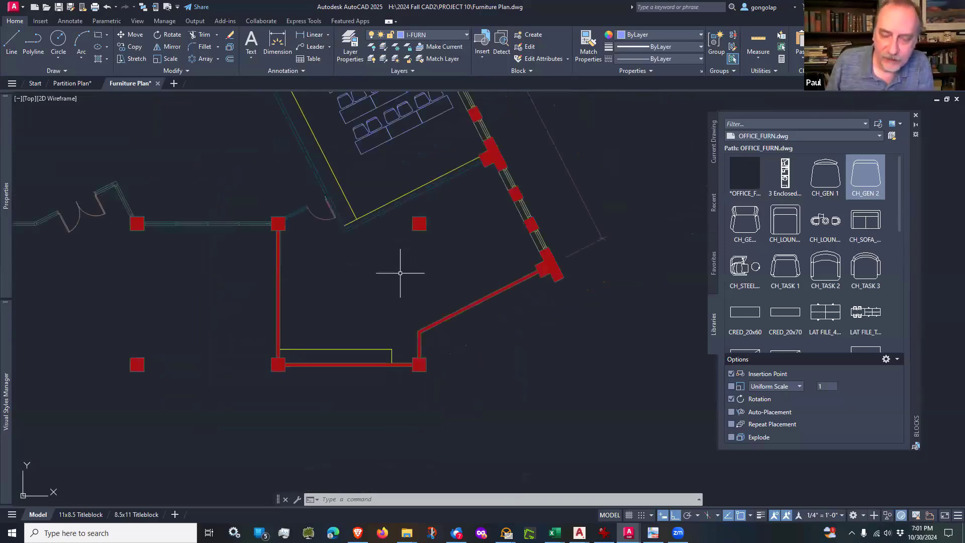
Step: Look through the OFFICE_FURN block library for a six-seat benching workstation for the central open office area
scroll(400, 273, "up", 2)
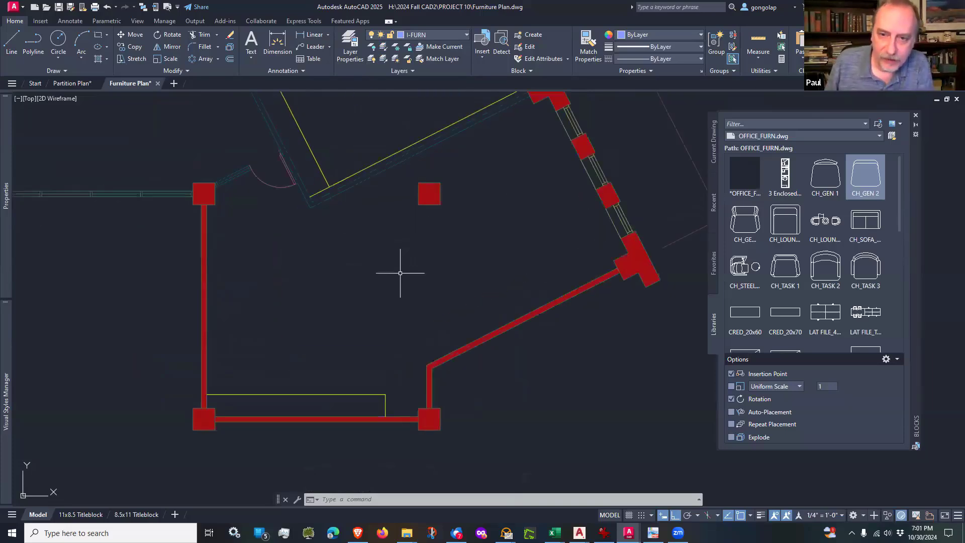
scroll(400, 272, "down", 2)
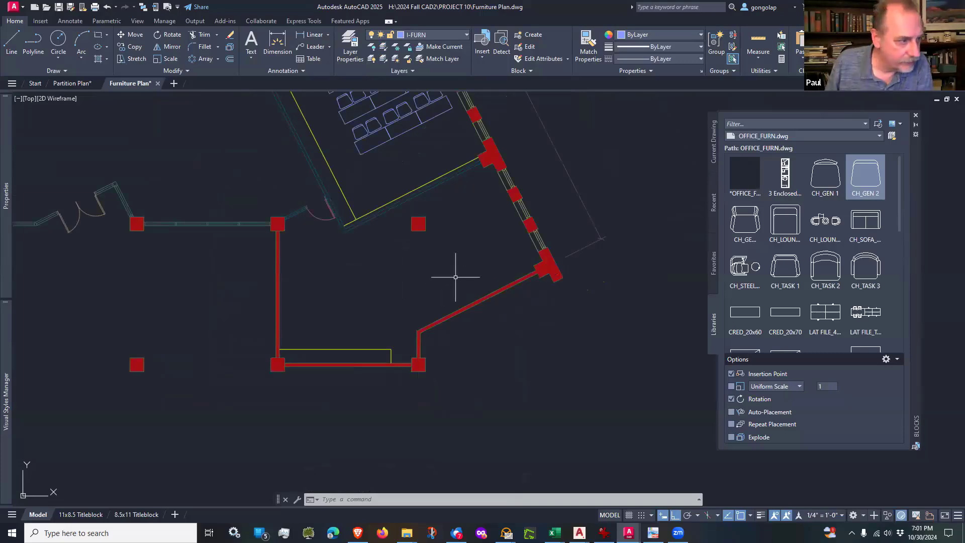
scroll(456, 277, "down", 2)
middle_click_drag(189, 176, 402, 292)
middle_click_drag(246, 187, 311, 278)
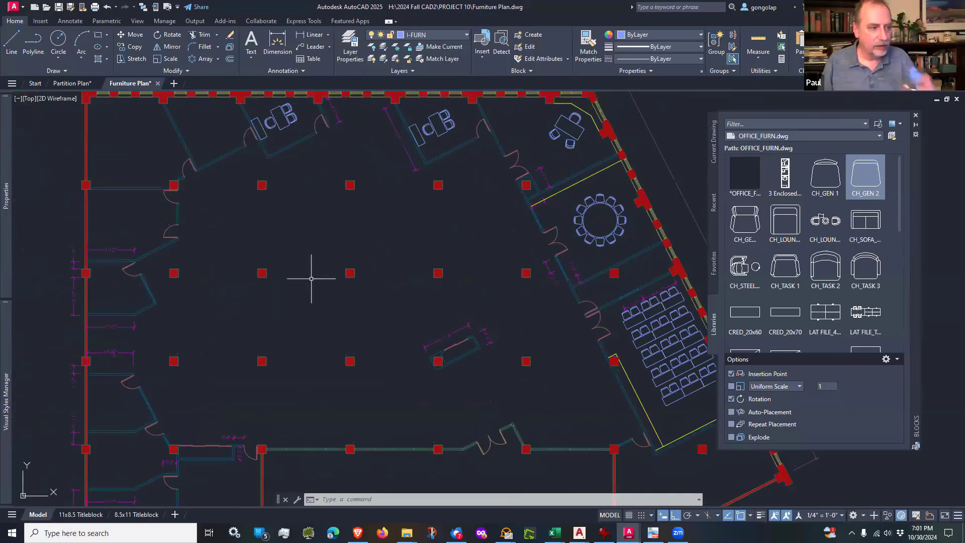
key("alt+Tab")
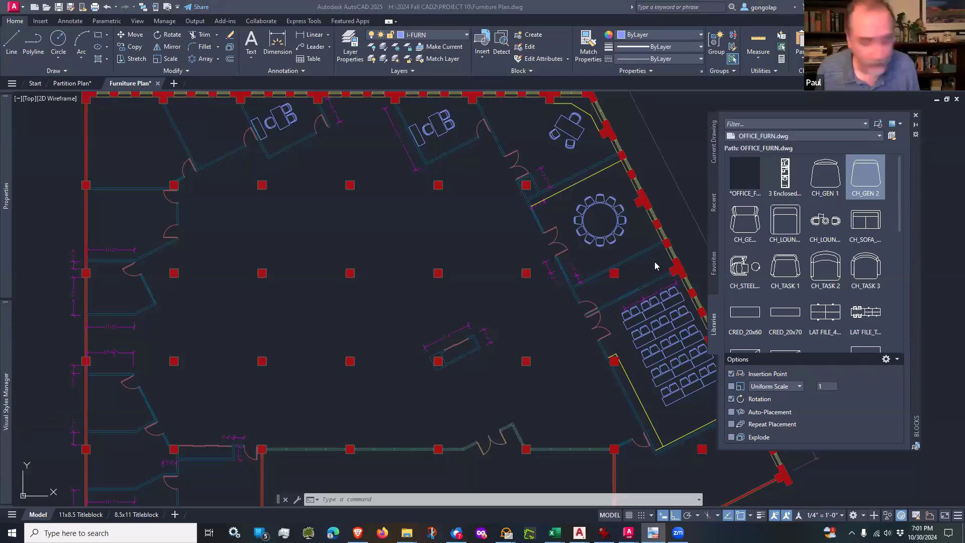
left_click_drag(898, 212, 896, 309)
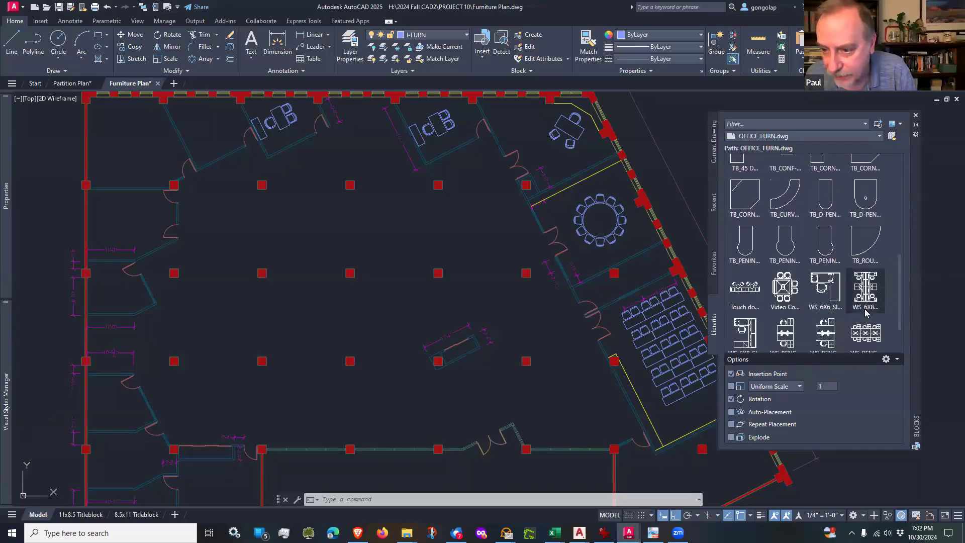
scroll(865, 312, "down", 2)
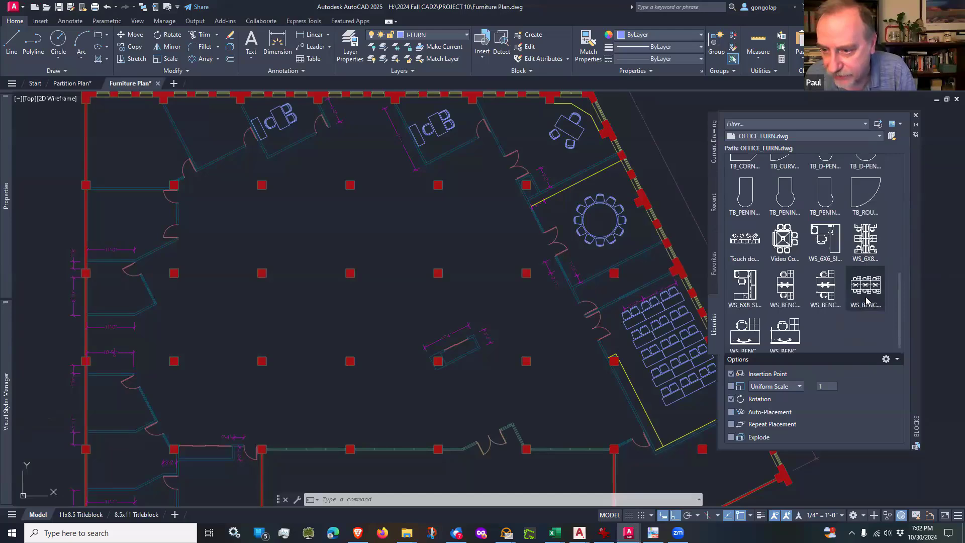
mouse_move(867, 293)
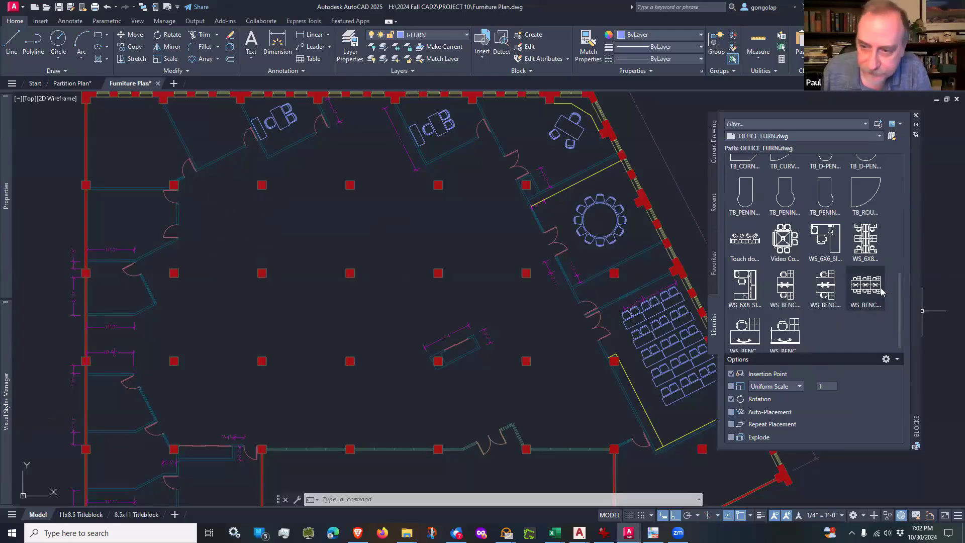
Step: Insert the six-seat WS_BENC workstation block in the open office area, rotated to 297° with polar tracking on
left_click(865, 287)
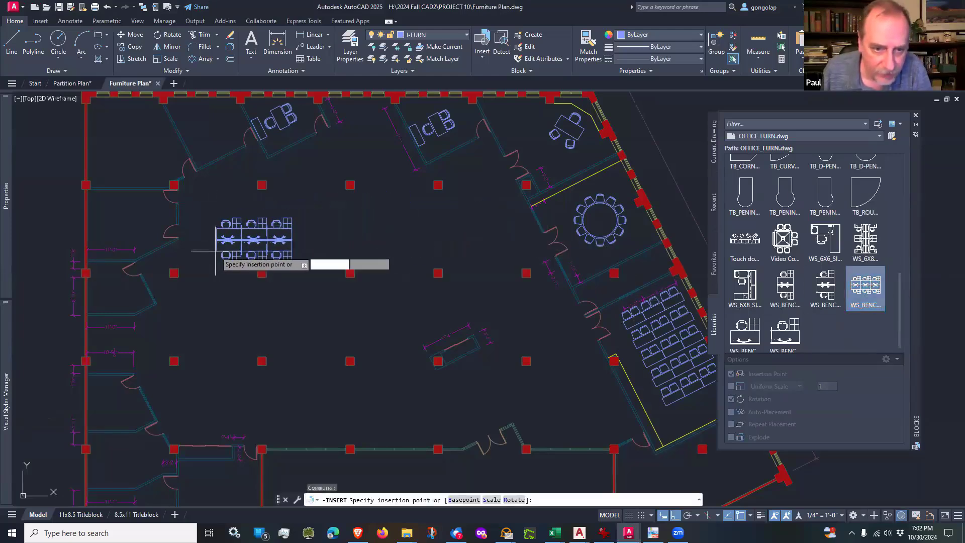
scroll(262, 253, "up", 4)
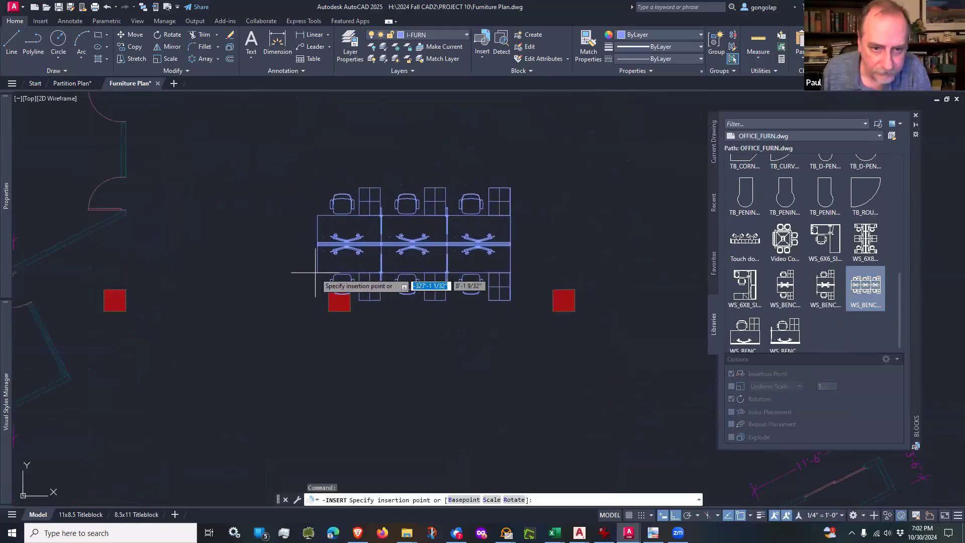
left_click(327, 280)
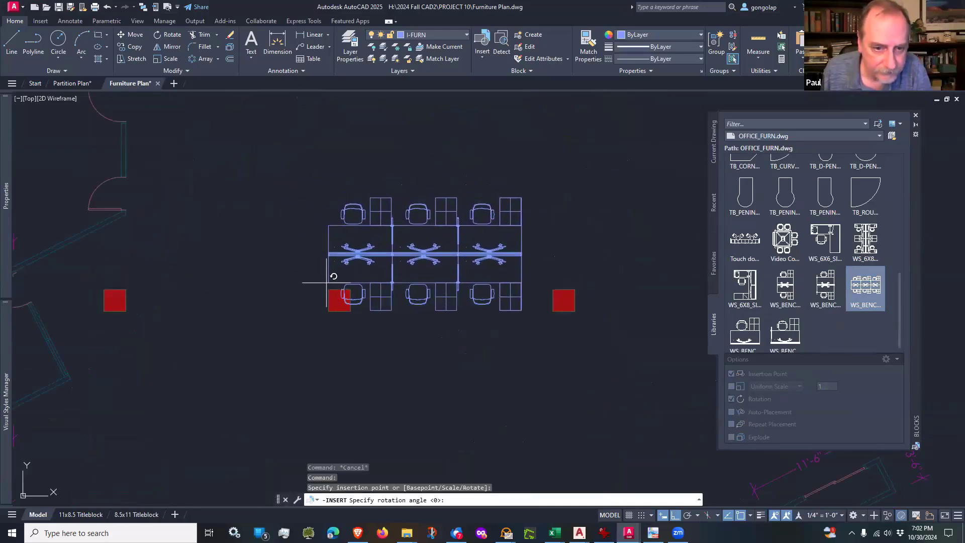
scroll(333, 265, "down", 3)
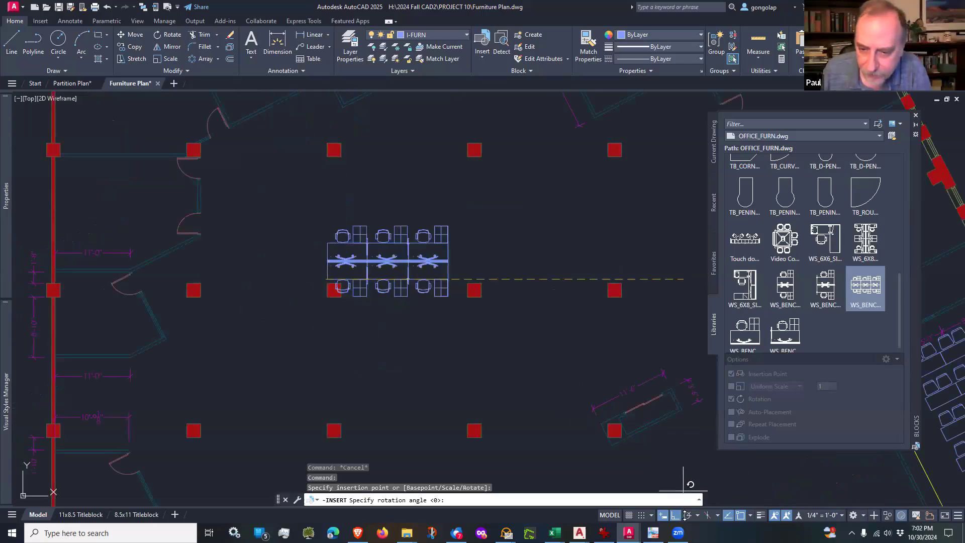
left_click(687, 515)
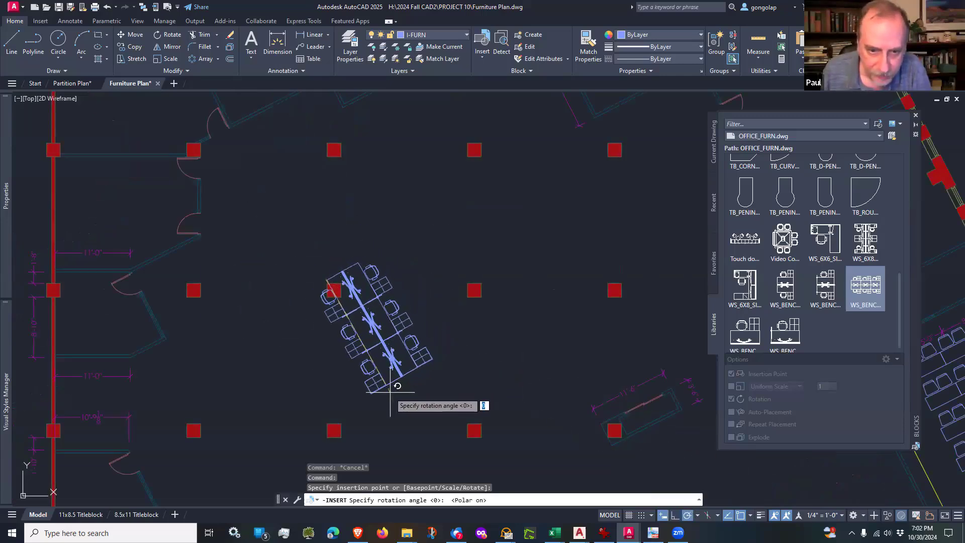
left_click(395, 416)
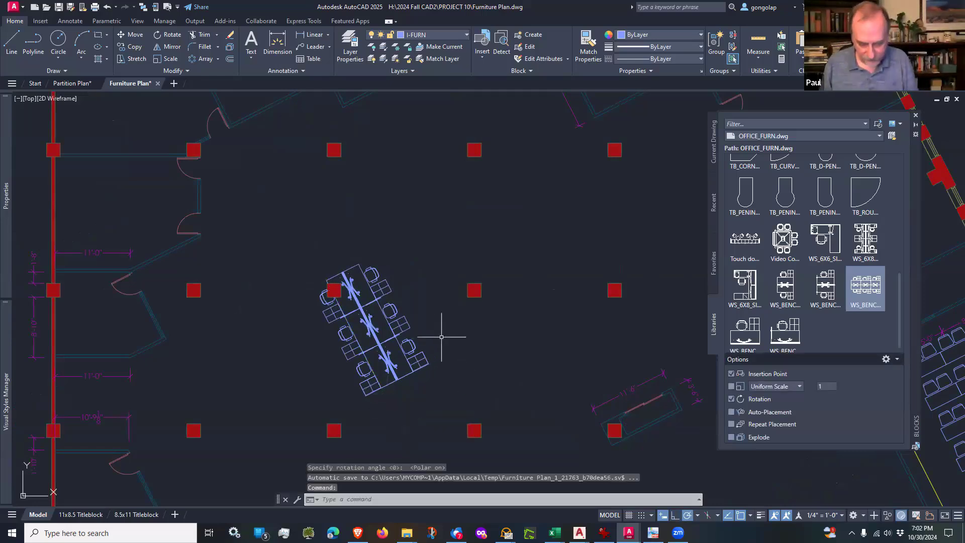
Step: Move the rotated workstation northwest so its south end sits just off the northwest corner of the nearby column
type("m")
key("Return")
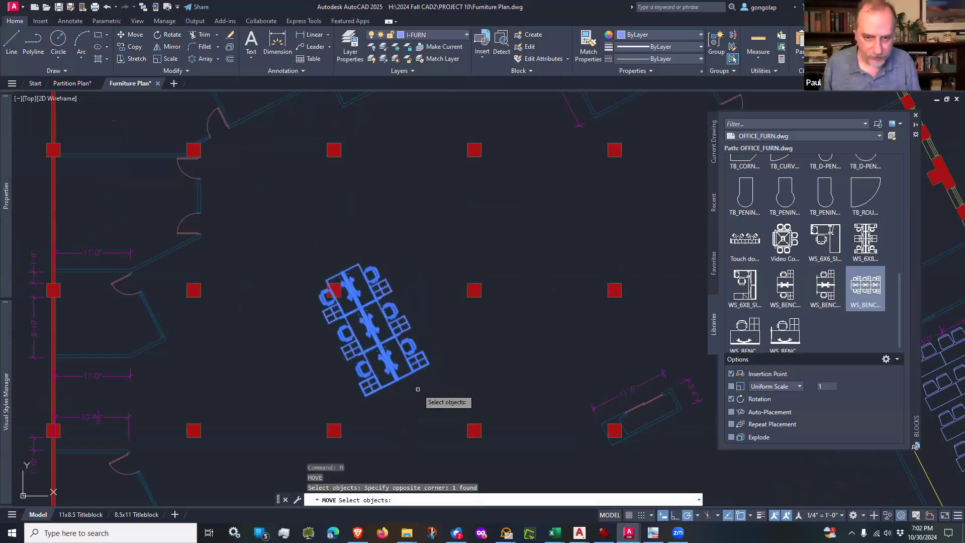
key("Return")
left_click(475, 381)
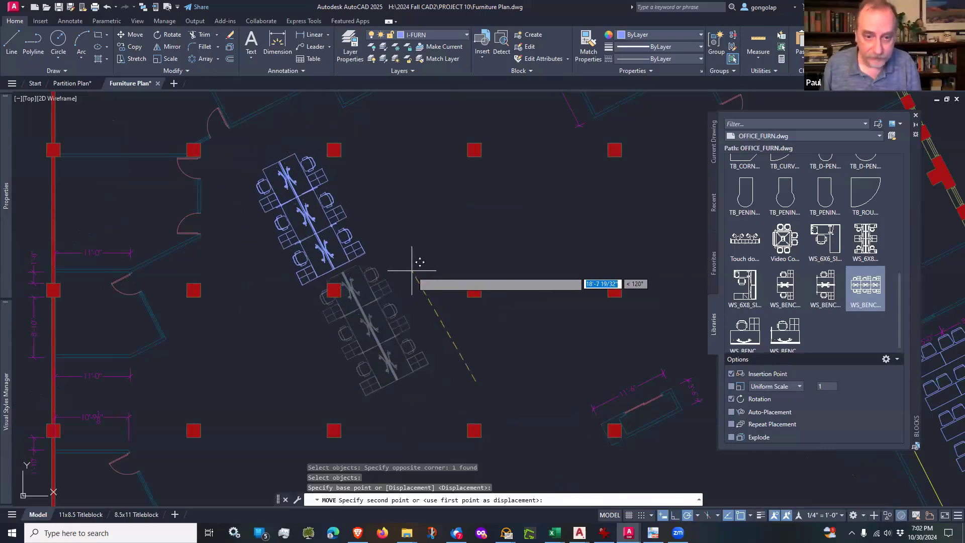
scroll(417, 261, "up", 2)
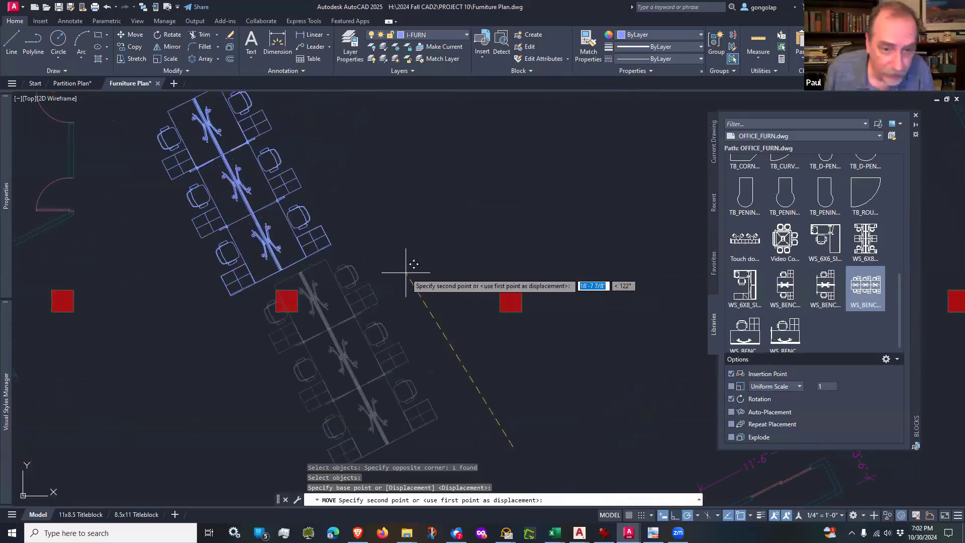
scroll(410, 264, "up", 2)
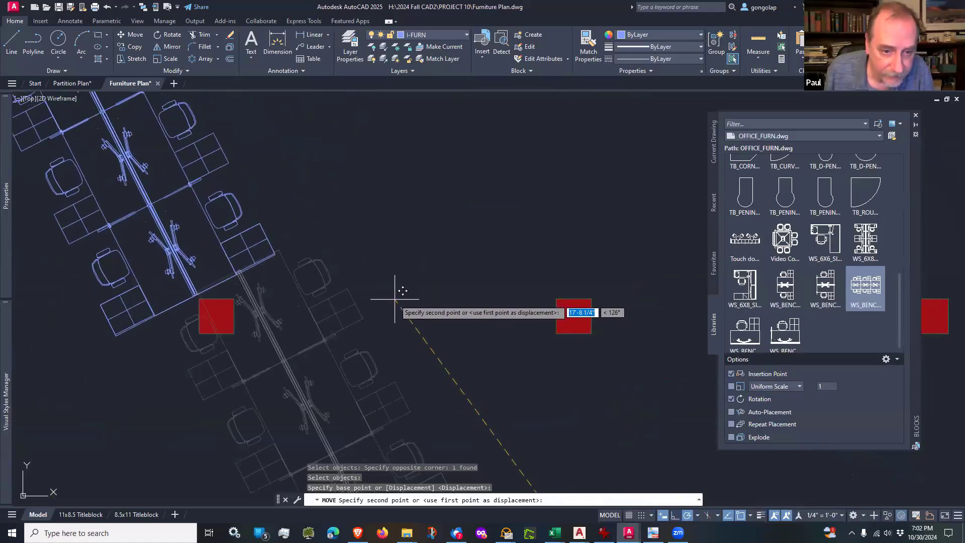
left_click(402, 300)
scroll(427, 309, "down", 5)
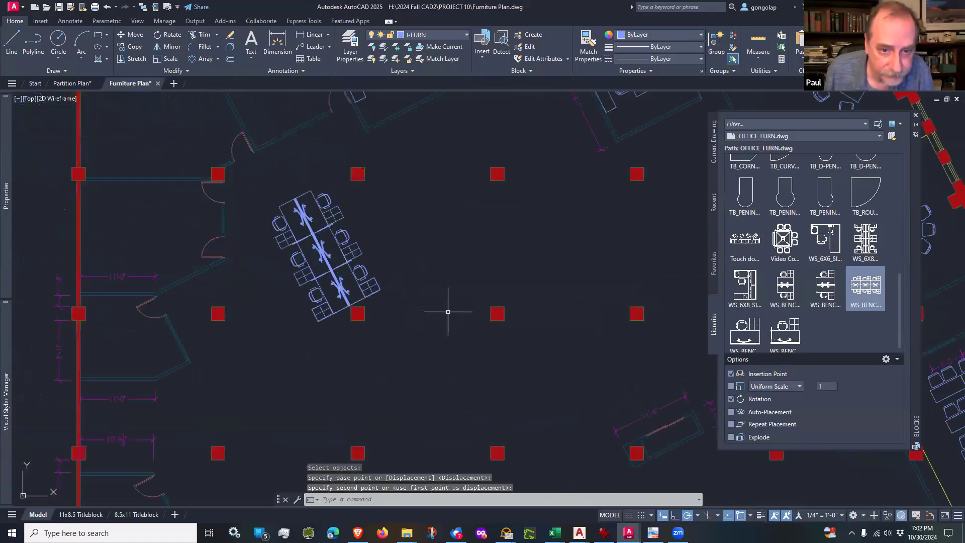
Step: Examine the workstation's placement and the aisle space between it and the west offices' doors
scroll(433, 308, "up", 4)
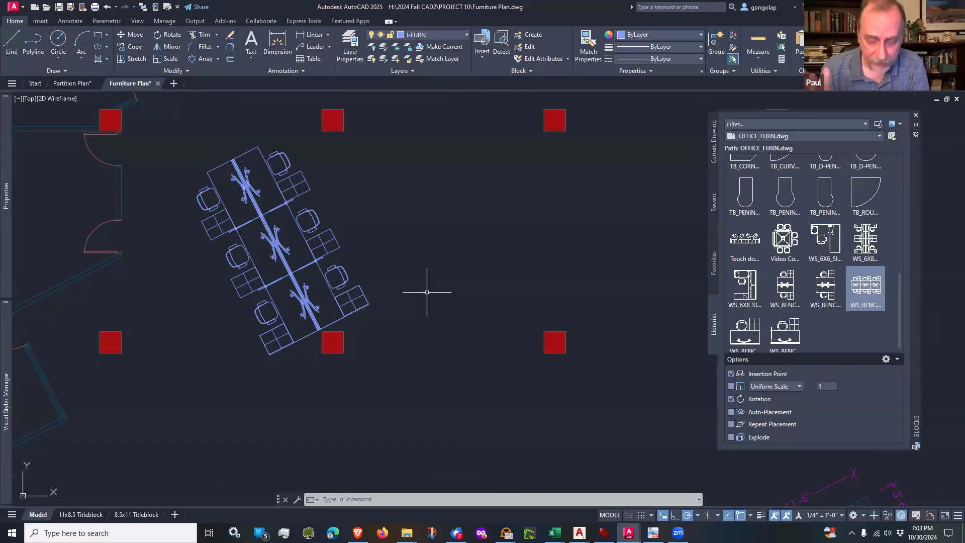
scroll(320, 252, "down", 2)
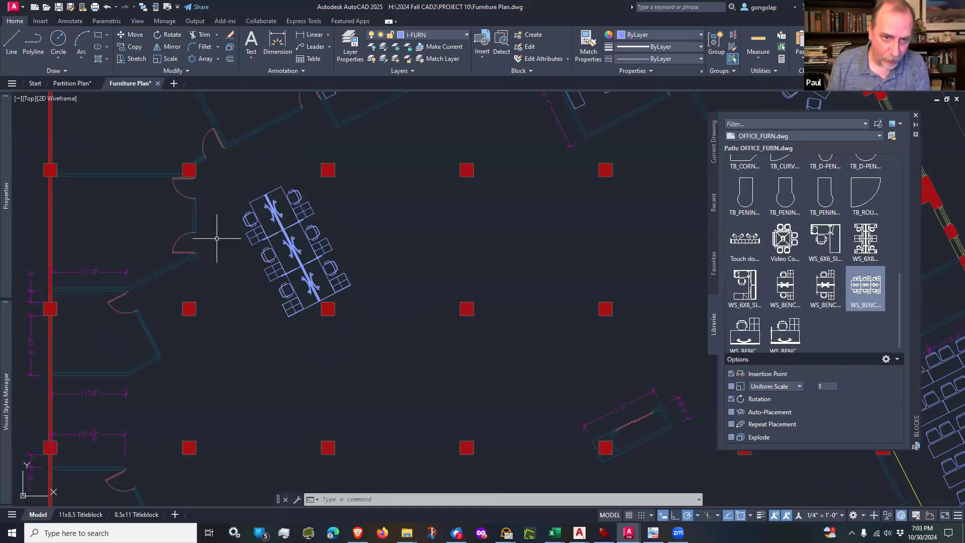
left_click(247, 215)
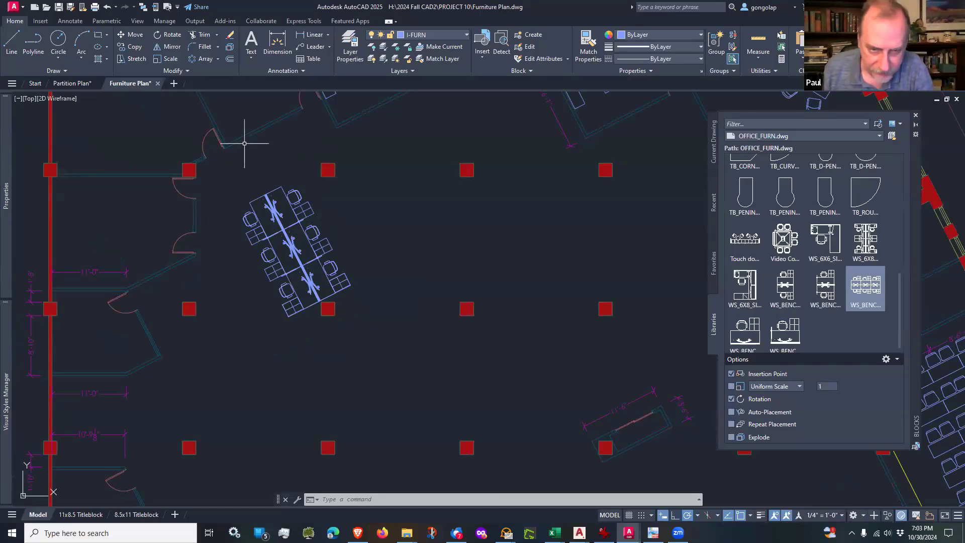
scroll(260, 150, "up", 2)
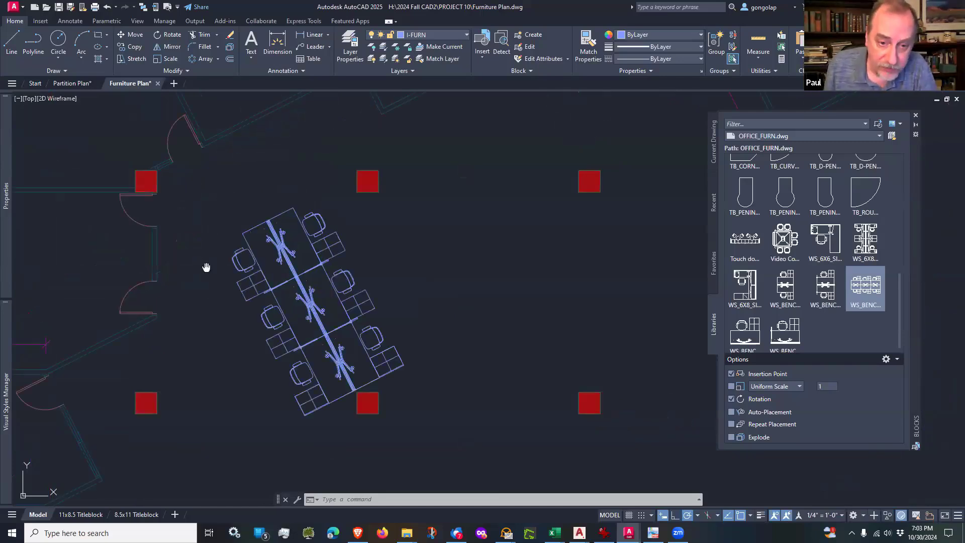
mouse_move(207, 266)
middle_mouse_down()
mouse_move(206, 213)
mouse_move(208, 231)
middle_mouse_up()
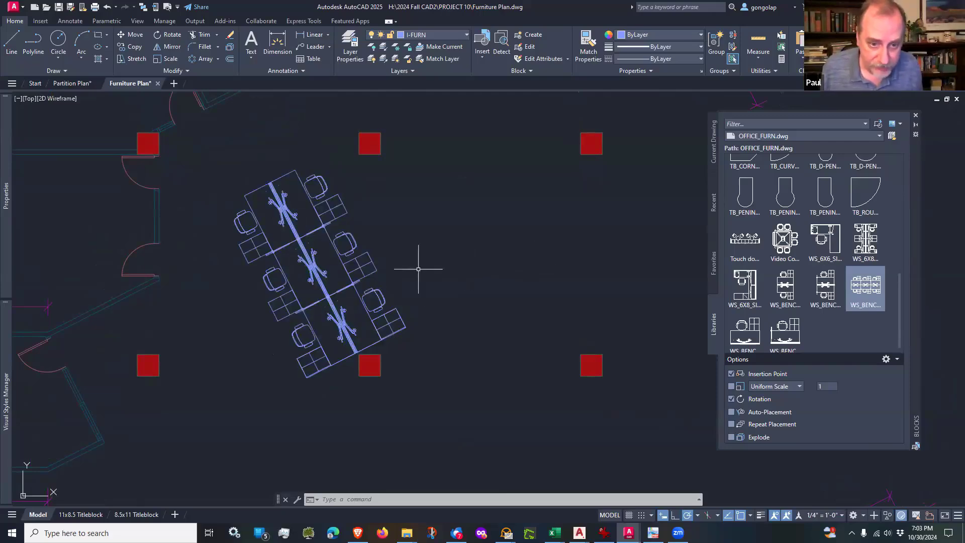
scroll(418, 270, "up", 2)
scroll(417, 269, "down", 2)
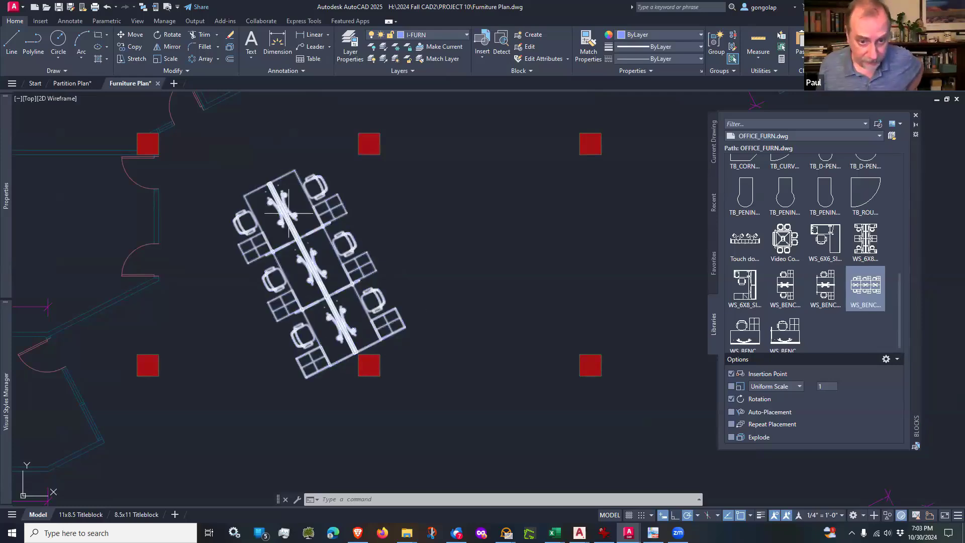
Step: Inspect the clearance between the workstation's south end and the column's corner up close
scroll(331, 366, "up", 2)
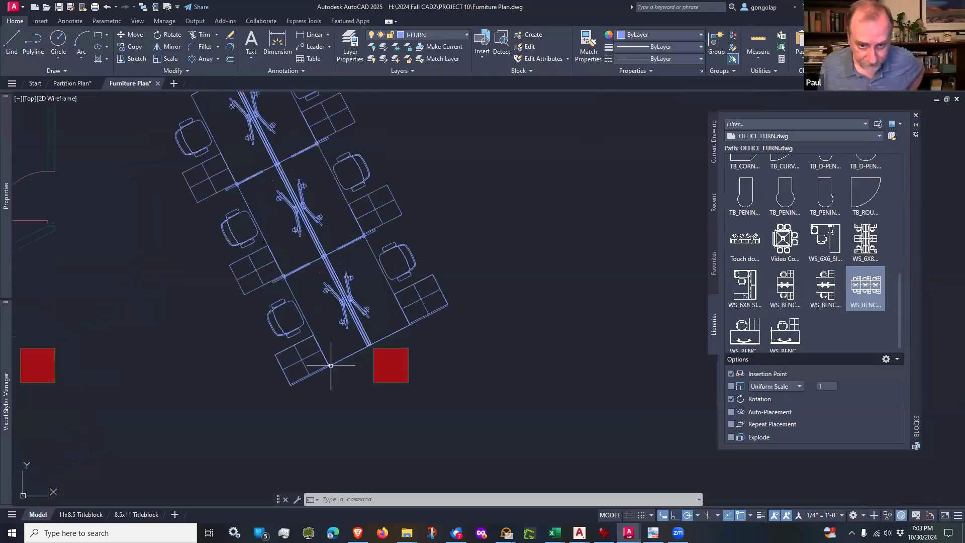
scroll(359, 367, "down", 2)
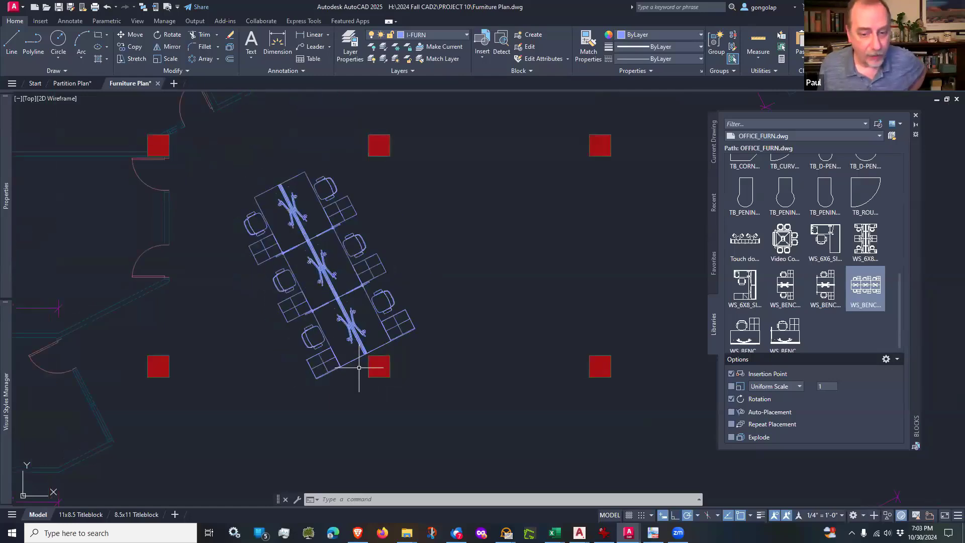
scroll(417, 361, "up", 4)
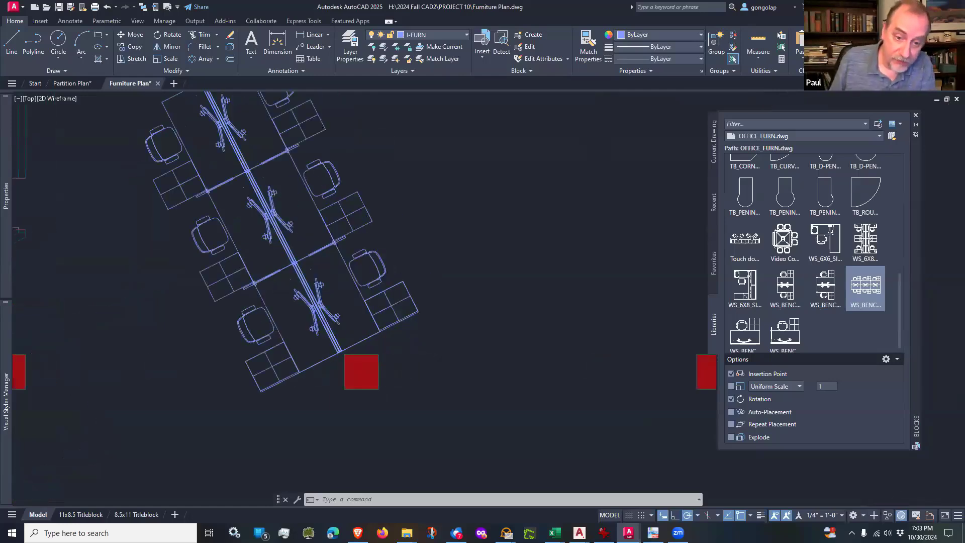
middle_click_drag(383, 319, 422, 314)
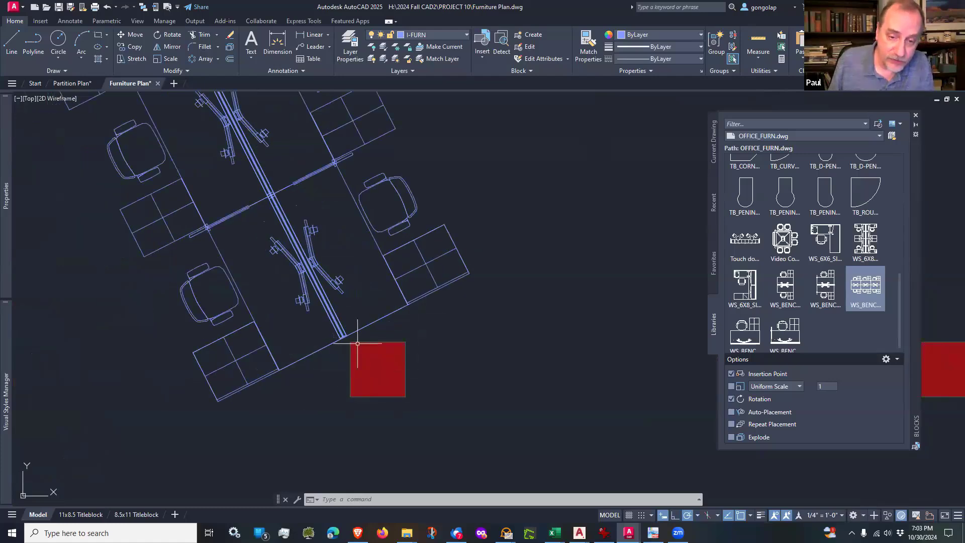
scroll(387, 379, "down", 4)
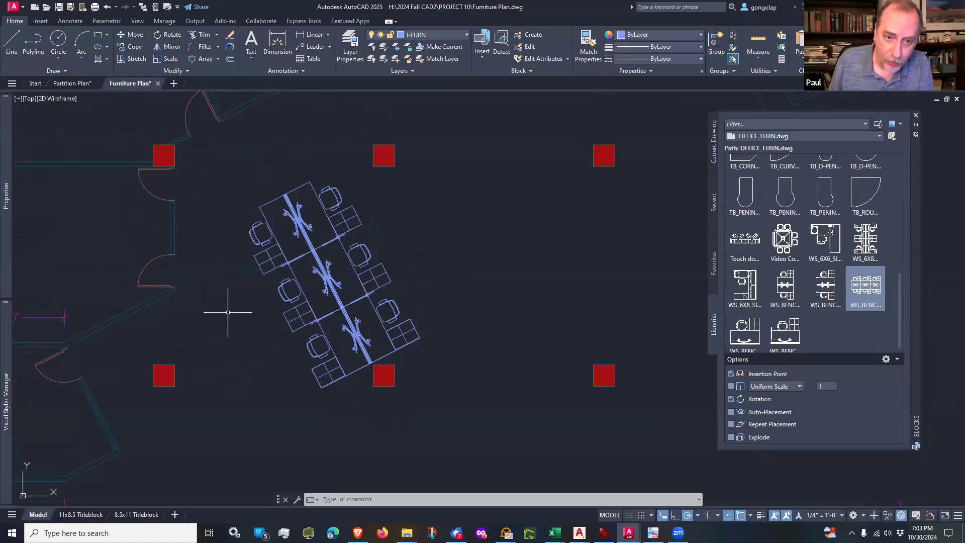
scroll(333, 327, "down", 5)
scroll(267, 382, "up", 4)
middle_click_drag(237, 320, 251, 346)
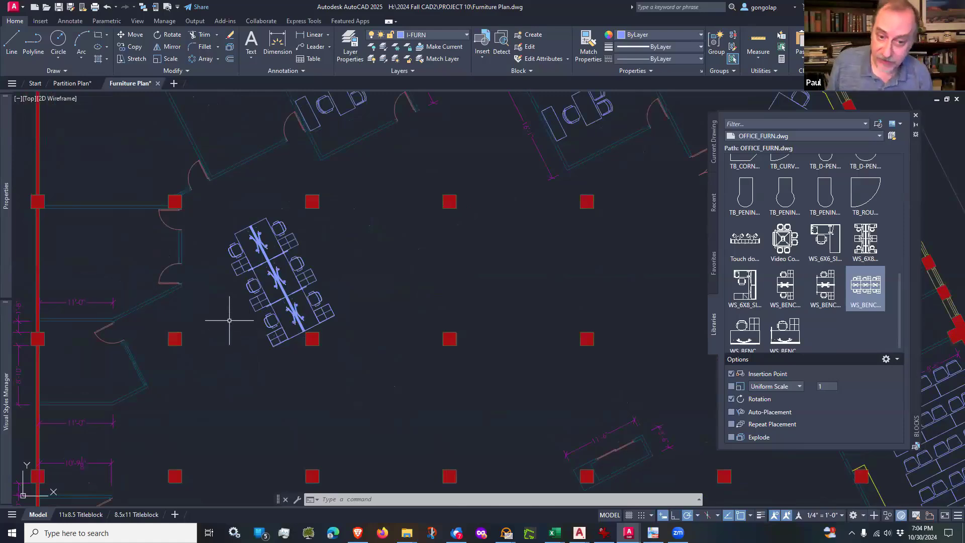
scroll(229, 319, "up", 2)
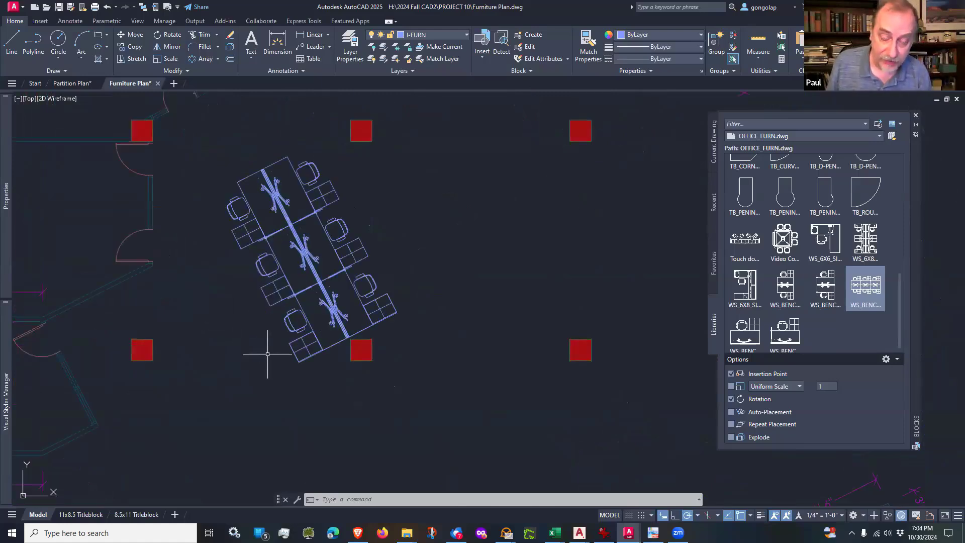
middle_click_drag(340, 356, 327, 384)
scroll(329, 383, "up", 2)
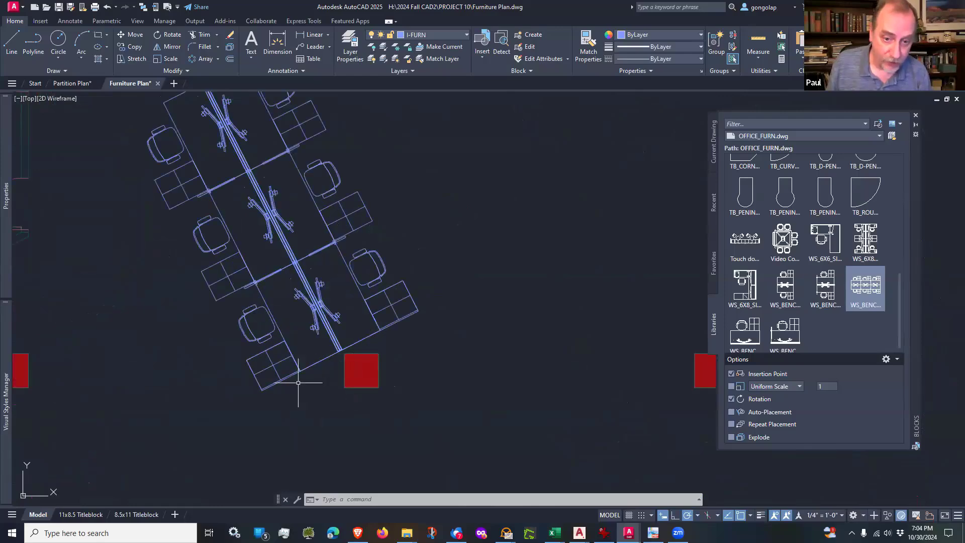
scroll(327, 366, "up", 2)
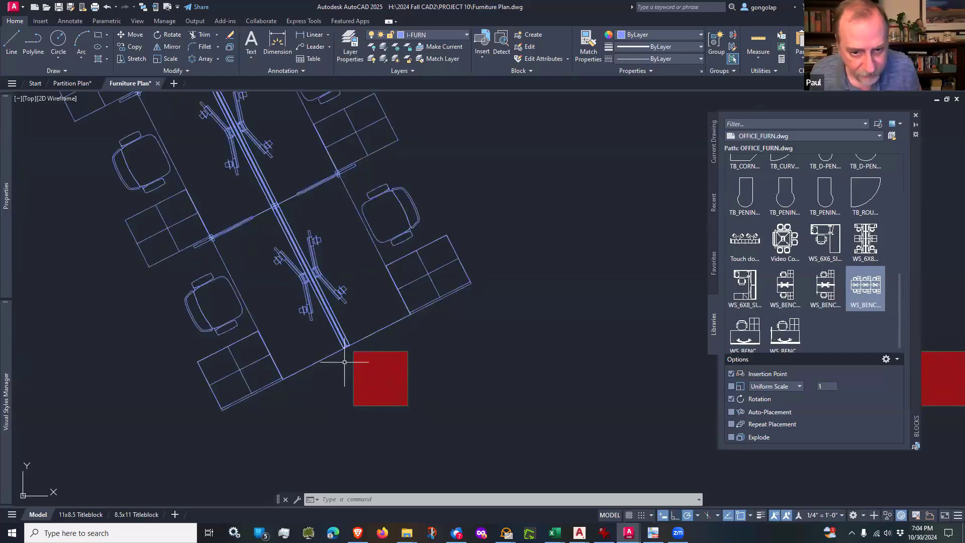
scroll(345, 355, "up", 2)
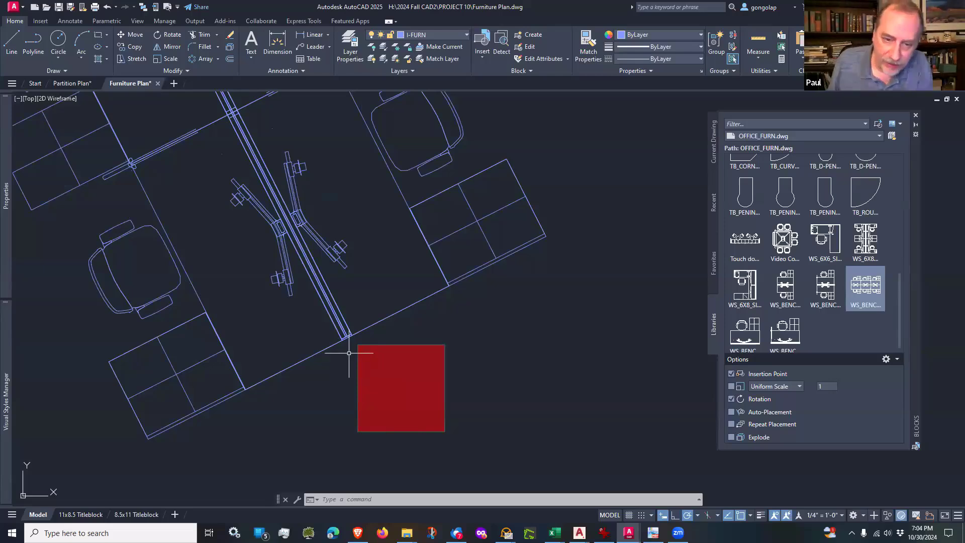
scroll(349, 353, "up", 2)
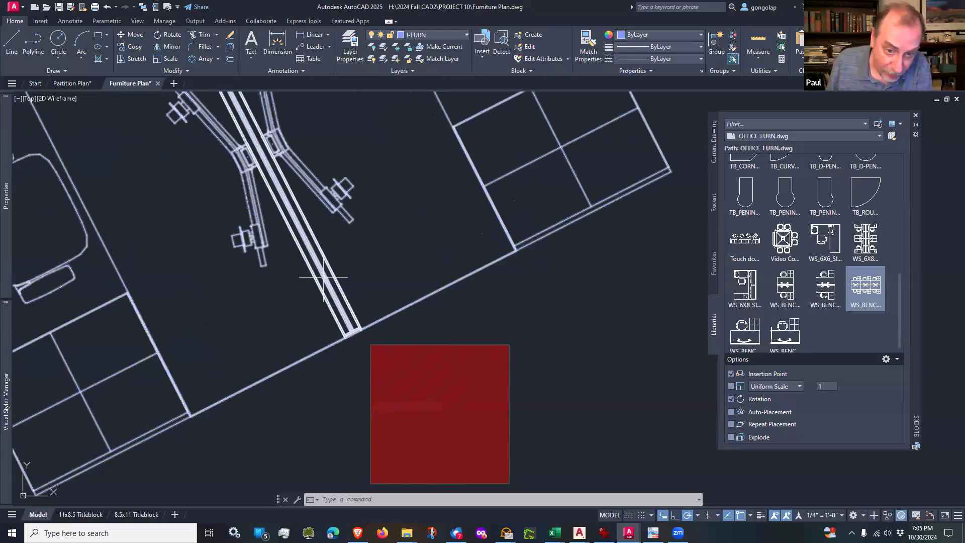
Step: Examine the rotated workstation's fit among the surrounding columns, its two ends, and its distance from the west offices' doors
scroll(326, 335, "down", 8)
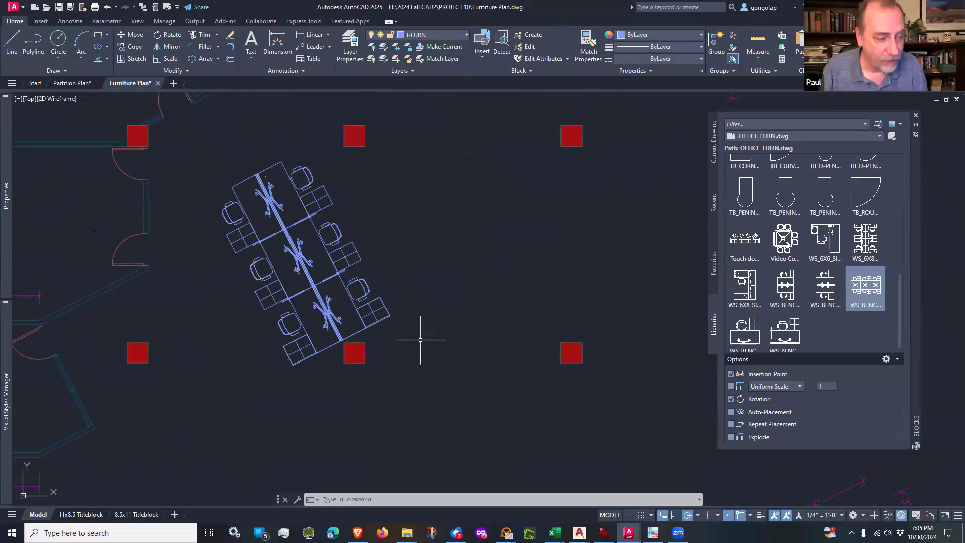
middle_click_drag(402, 311, 450, 288)
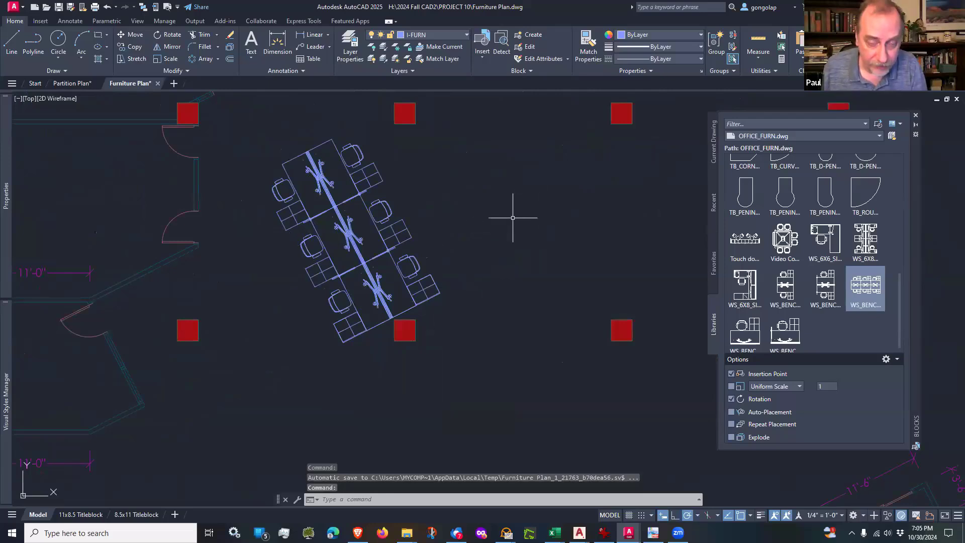
middle_click_drag(513, 214, 490, 243)
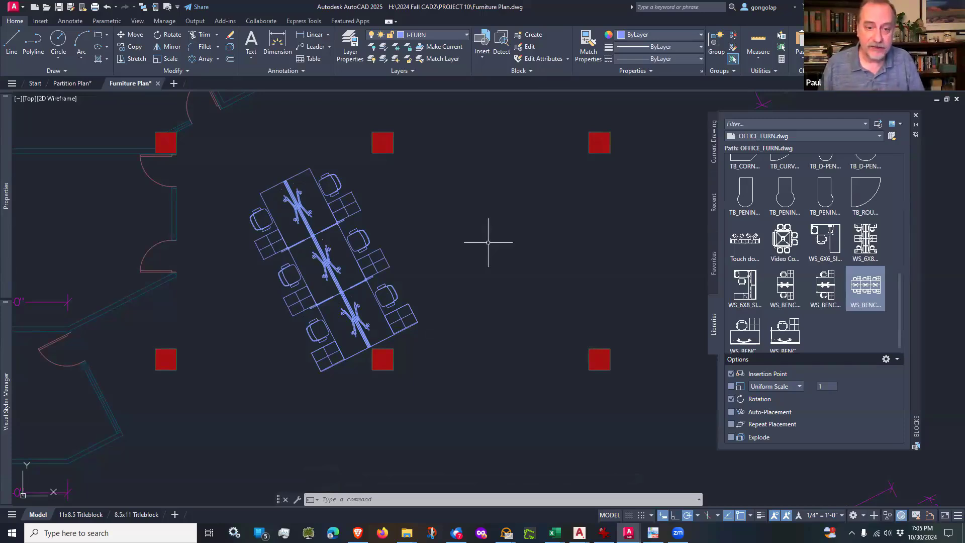
scroll(370, 382, "up", 4)
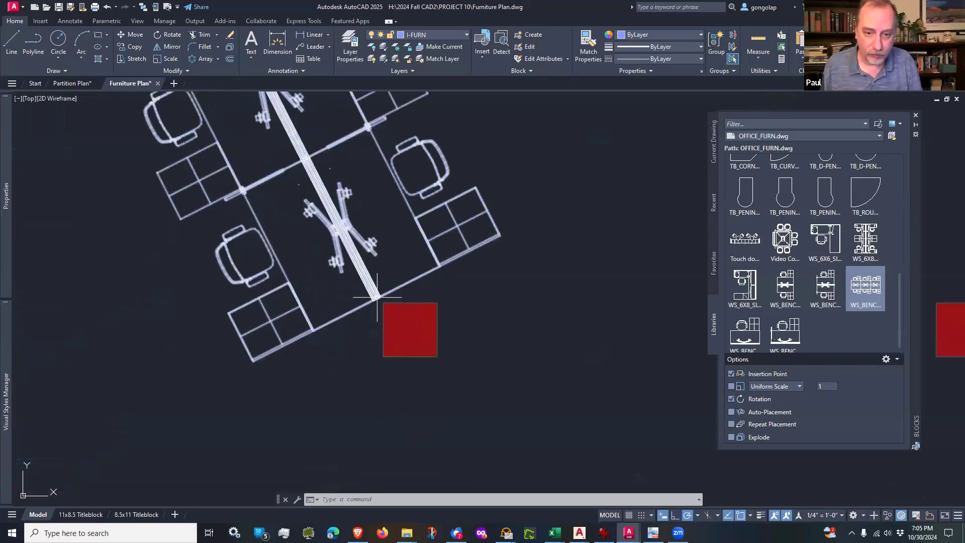
scroll(377, 299, "down", 5)
scroll(301, 150, "up", 5)
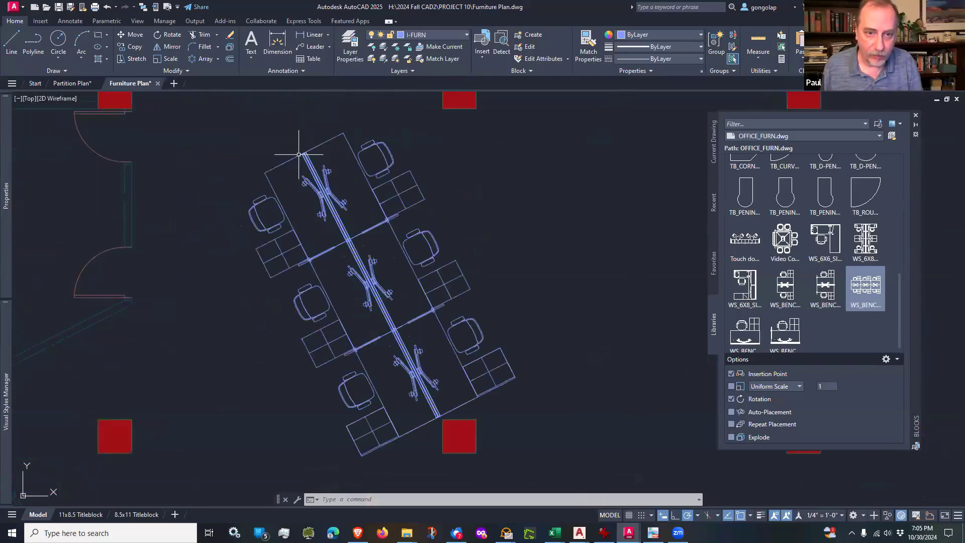
scroll(307, 154, "down", 5)
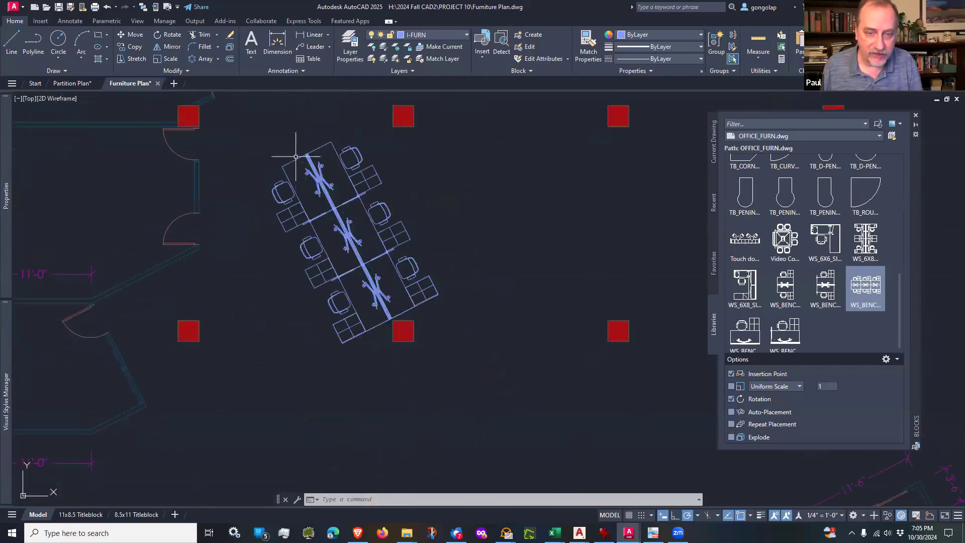
middle_click_drag(299, 122, 299, 164)
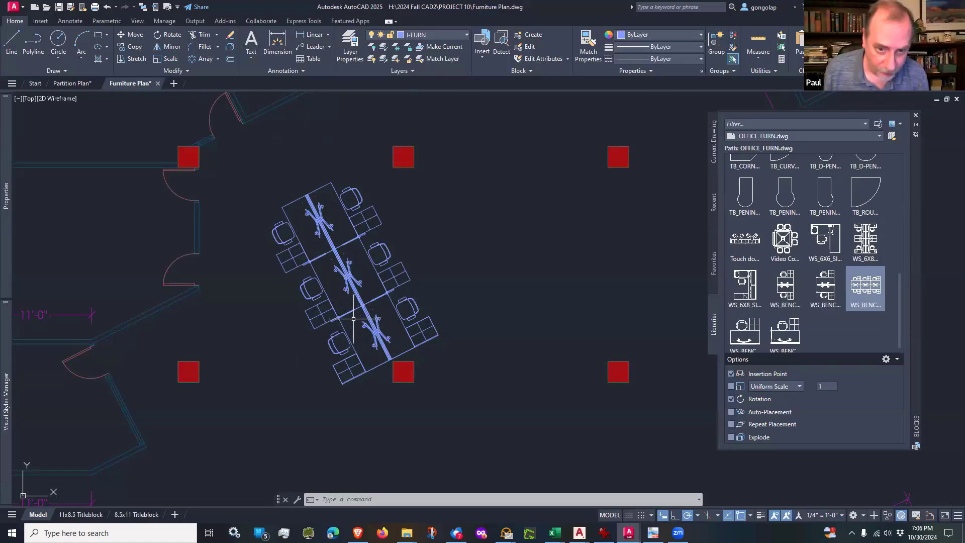
scroll(351, 319, "up", 2)
scroll(352, 318, "down", 4)
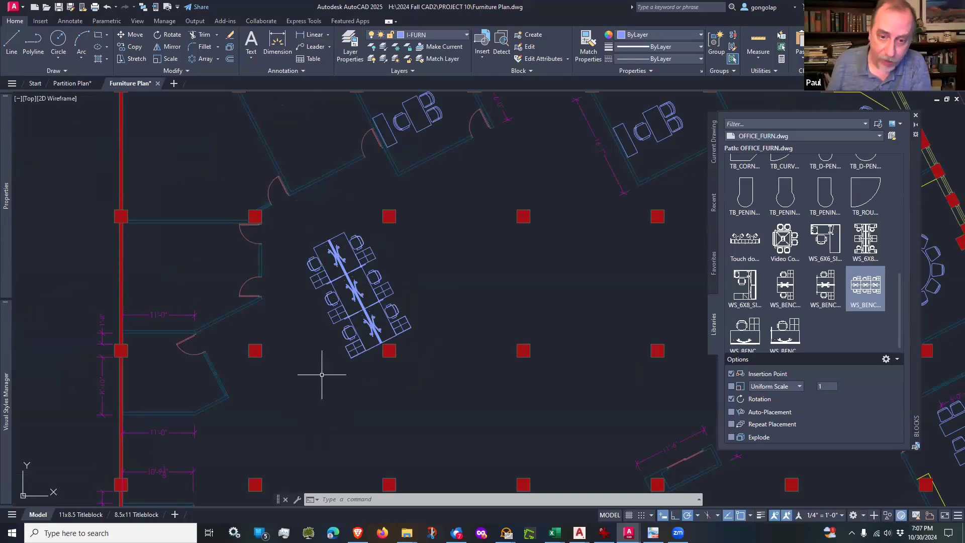
Step: Inspect the workstation's south end against the column's corner up close, along with the open floor to its south and east
scroll(365, 365, "up", 2)
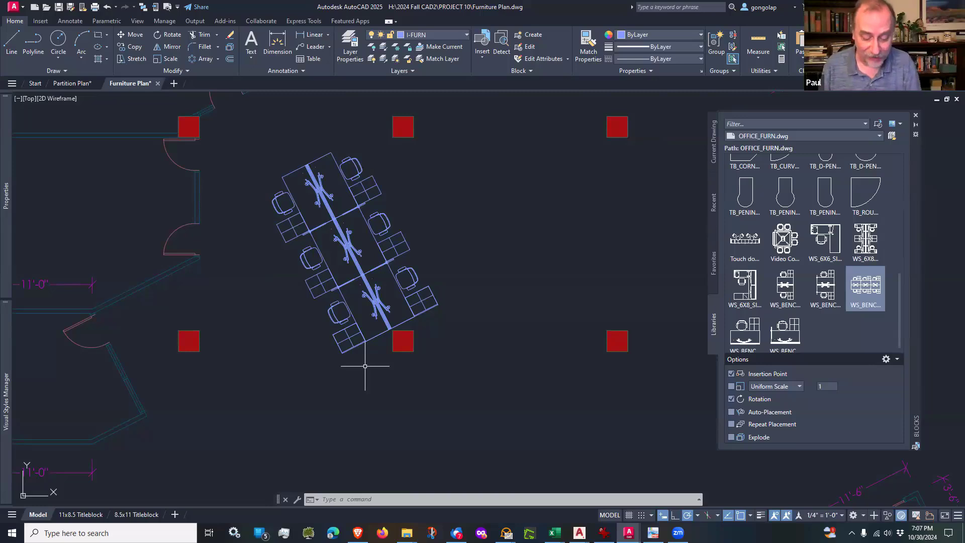
scroll(365, 366, "up", 6)
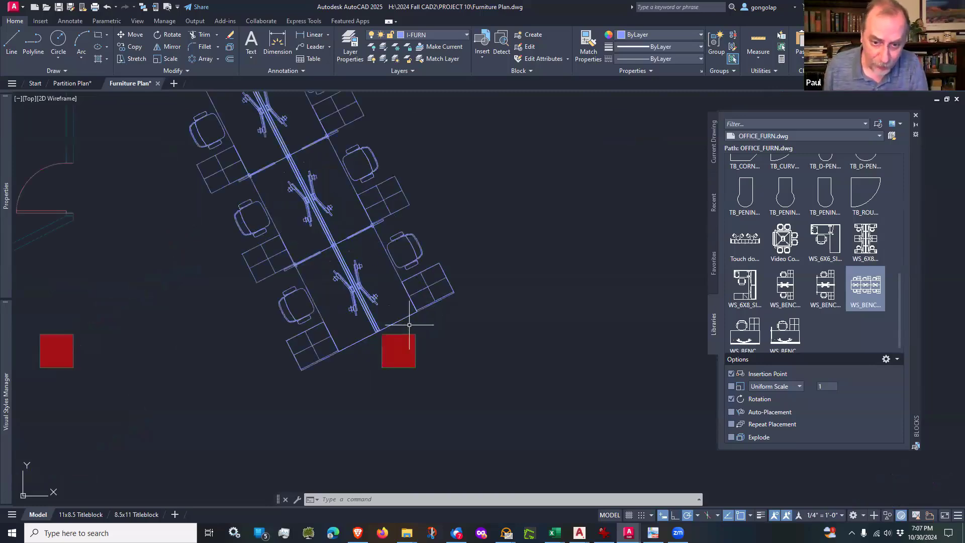
scroll(347, 299, "down", 2)
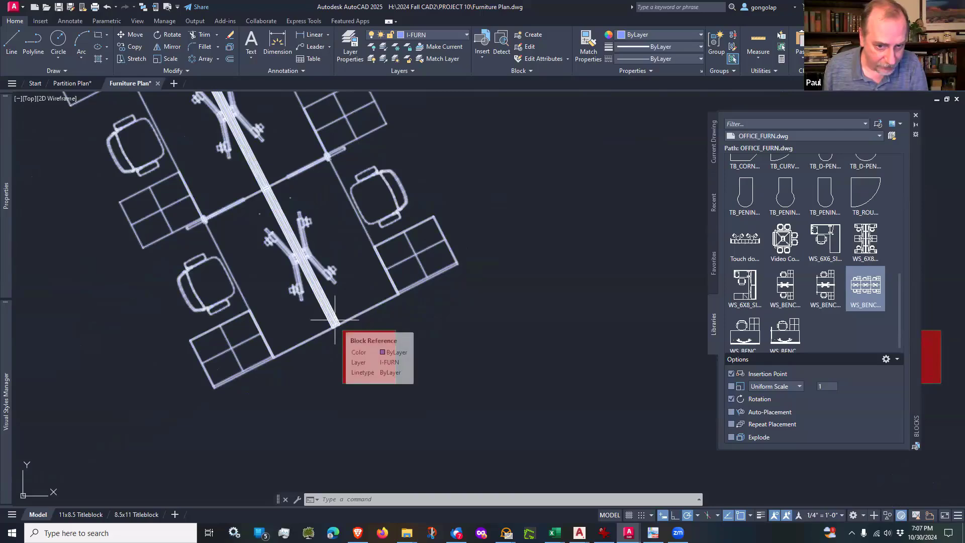
scroll(408, 382, "down", 4)
scroll(478, 340, "up", 2)
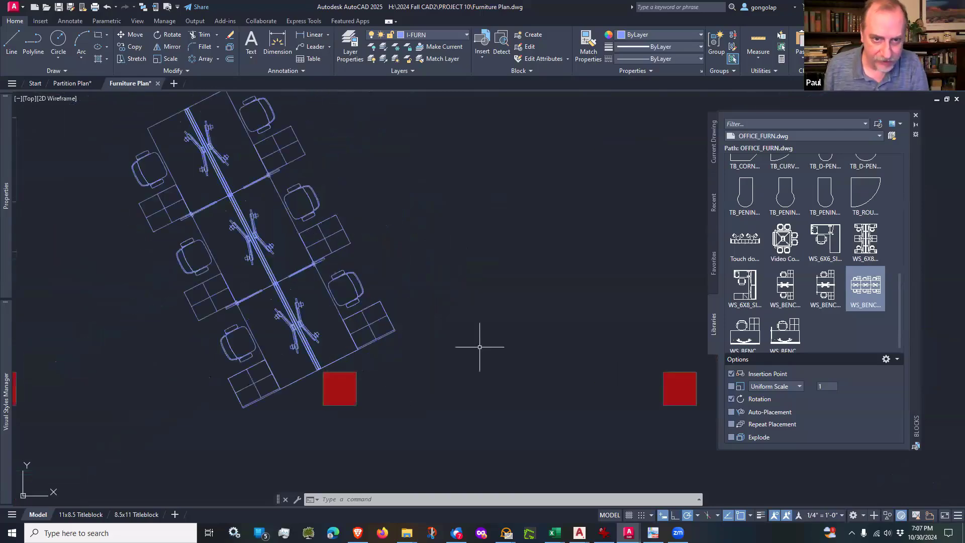
scroll(478, 340, "down", 2)
middle_click_drag(463, 319, 456, 308)
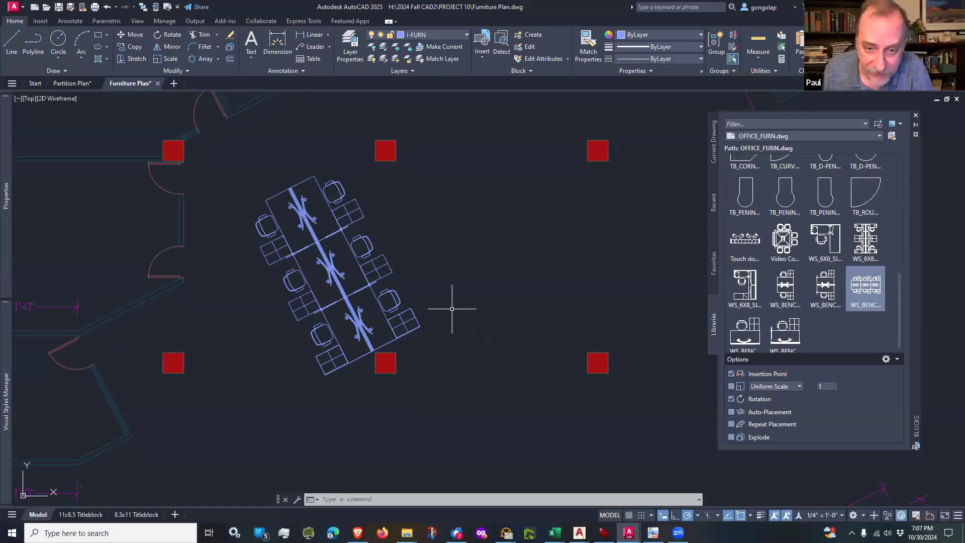
scroll(456, 308, "down", 1)
middle_click_drag(459, 349, 447, 324)
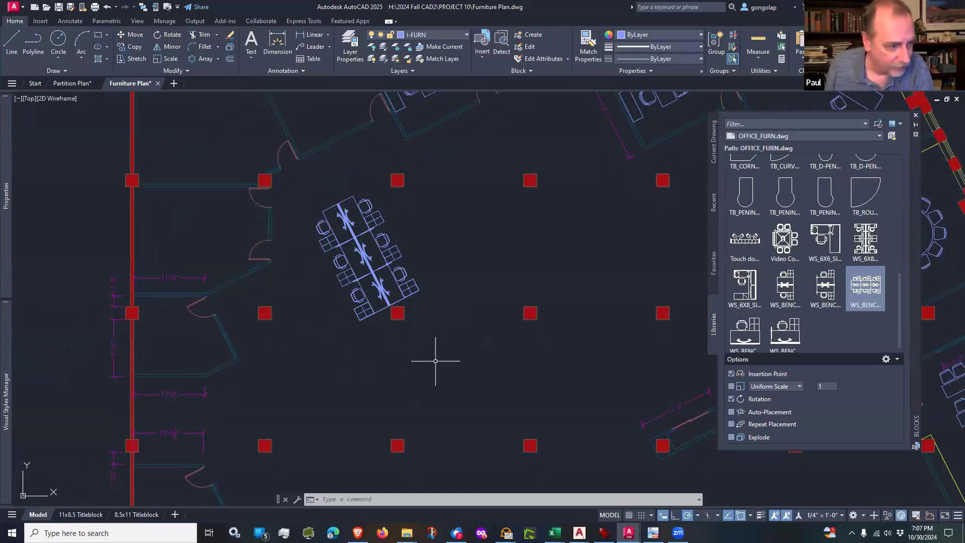
mouse_move(438, 362)
middle_mouse_down()
mouse_move(442, 330)
mouse_move(444, 345)
middle_mouse_up()
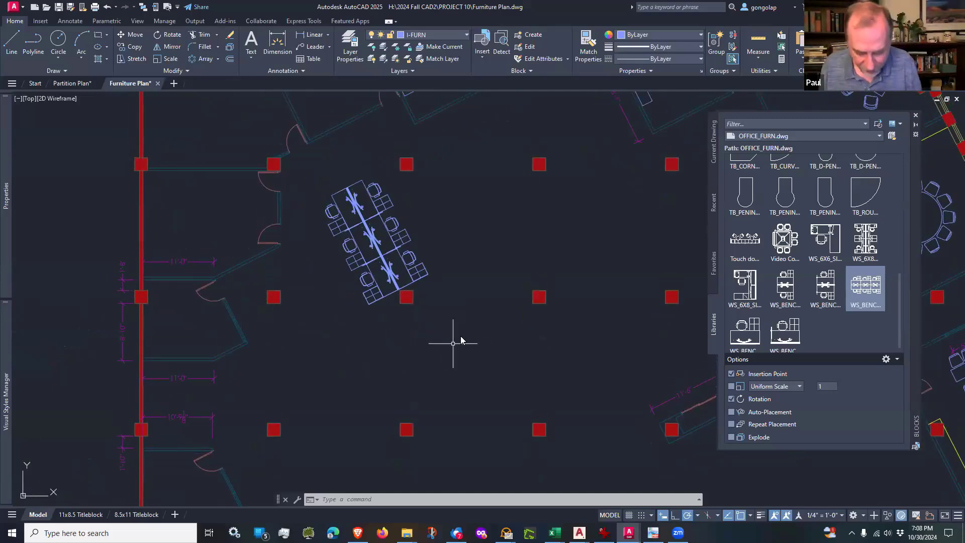
Step: Copy the six-seat benching workstation about 18'-7" southwest at 245°, with its north corner just off the next column's southeast corner
type("co")
key("Return")
left_click(436, 236)
left_click(420, 252)
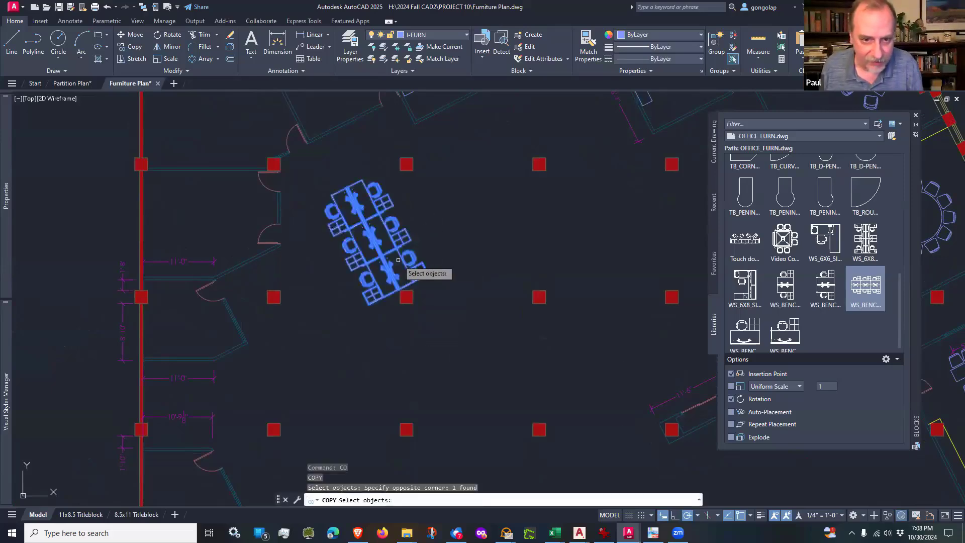
scroll(299, 206, "up", 4)
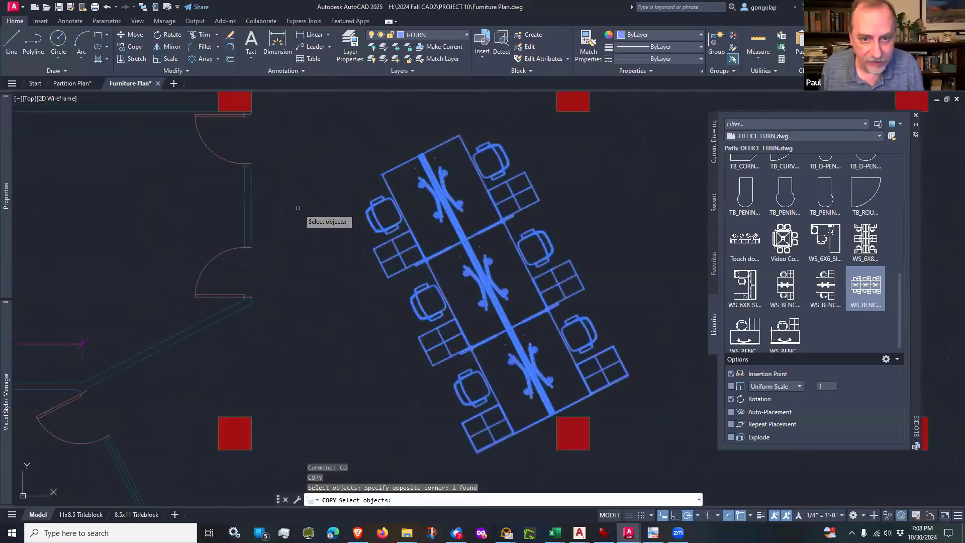
key("Return")
left_click(327, 161)
scroll(326, 161, "down", 4)
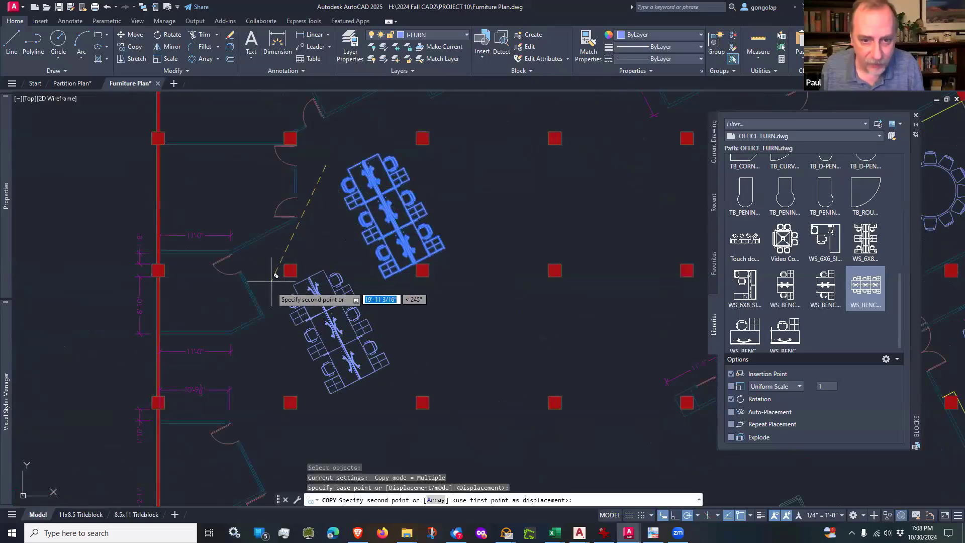
scroll(280, 276, "up", 2)
scroll(274, 279, "up", 2)
scroll(276, 276, "up", 5)
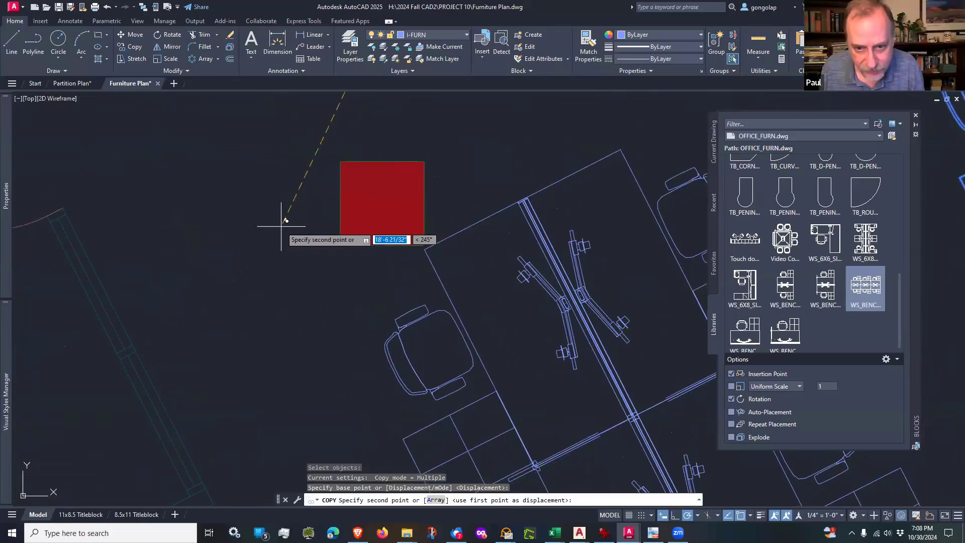
left_click(282, 227)
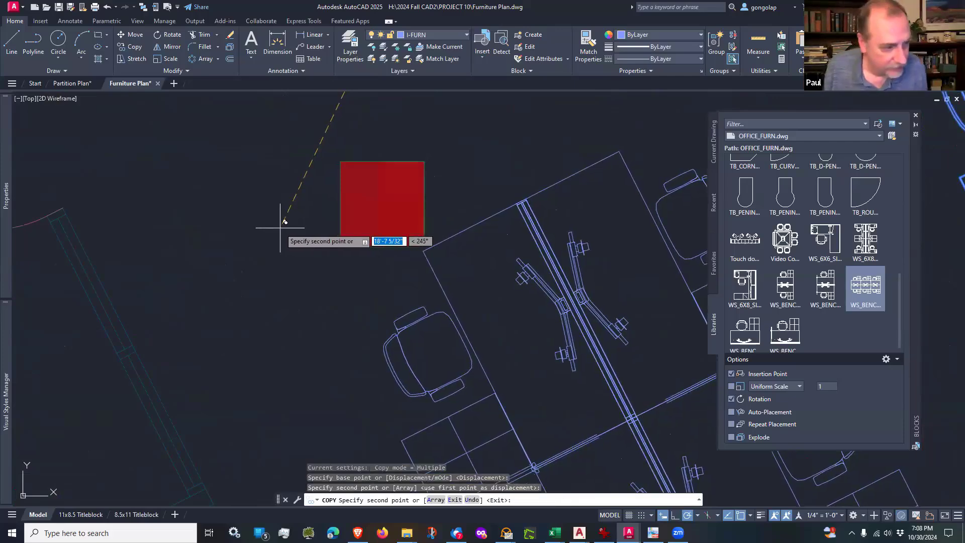
key("Escape")
scroll(279, 289, "down", 5)
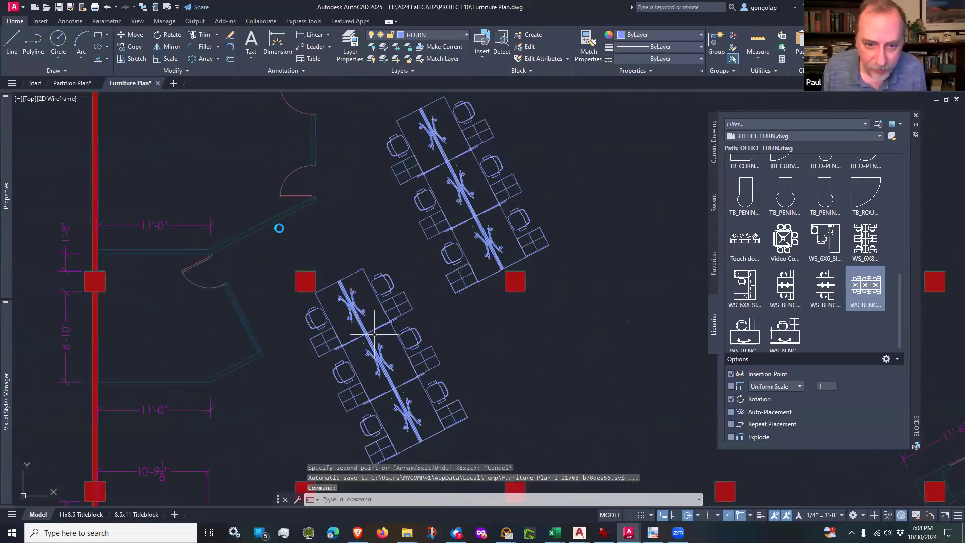
middle_click_drag(508, 362, 482, 309)
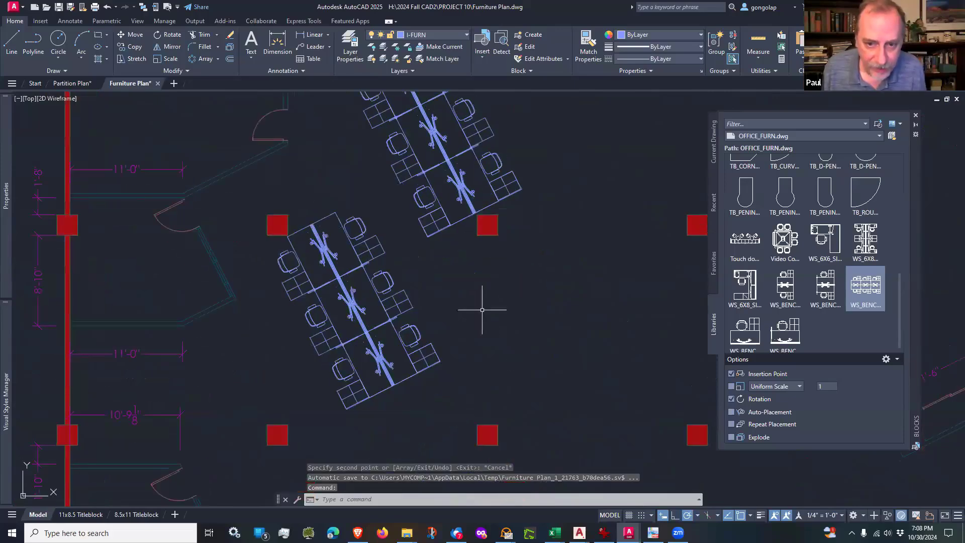
Step: Insert the WS_6X8_4 PACK workstation block in the open office east of the copied benching workstation, rotated to 297°
scroll(485, 311, "down", 4)
scroll(517, 307, "down", 2)
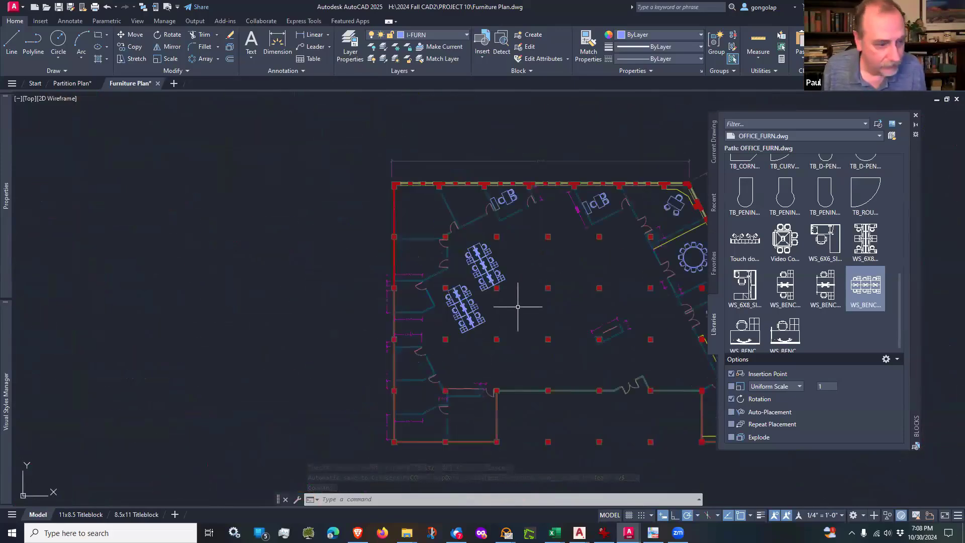
scroll(526, 314, "up", 4)
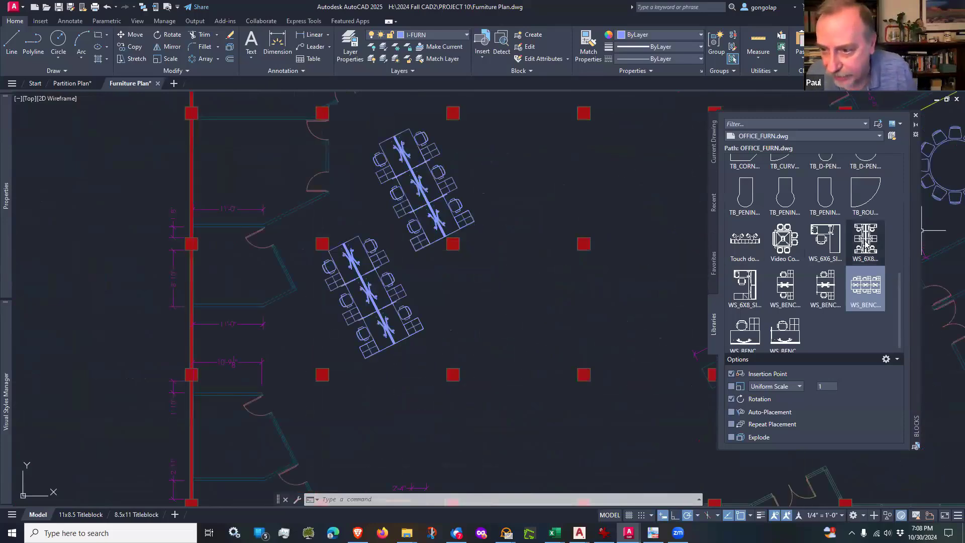
mouse_move(864, 244)
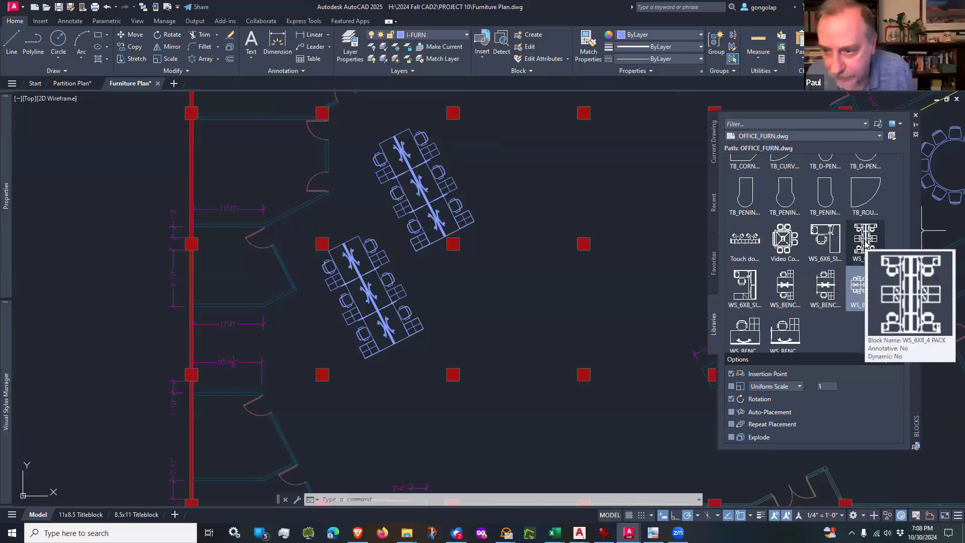
left_click(864, 245)
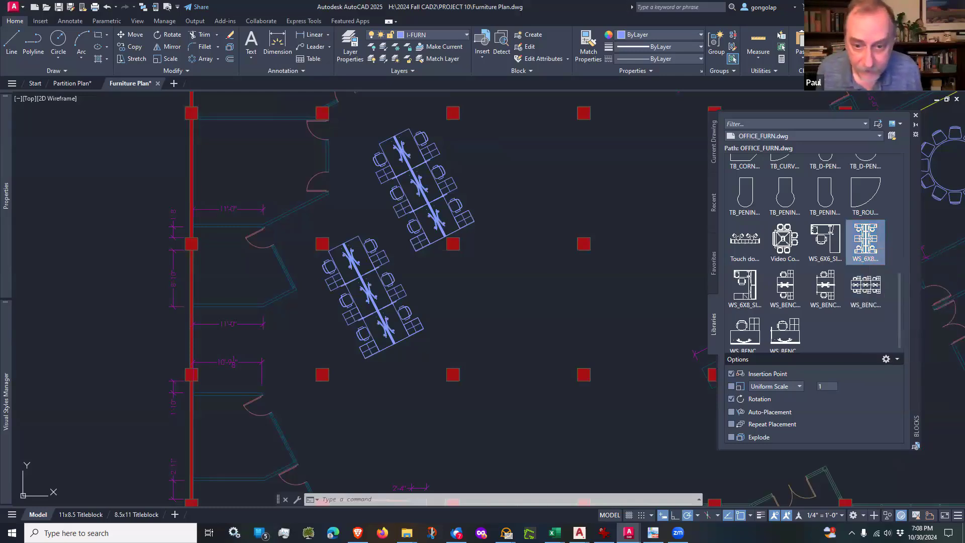
left_click(461, 306)
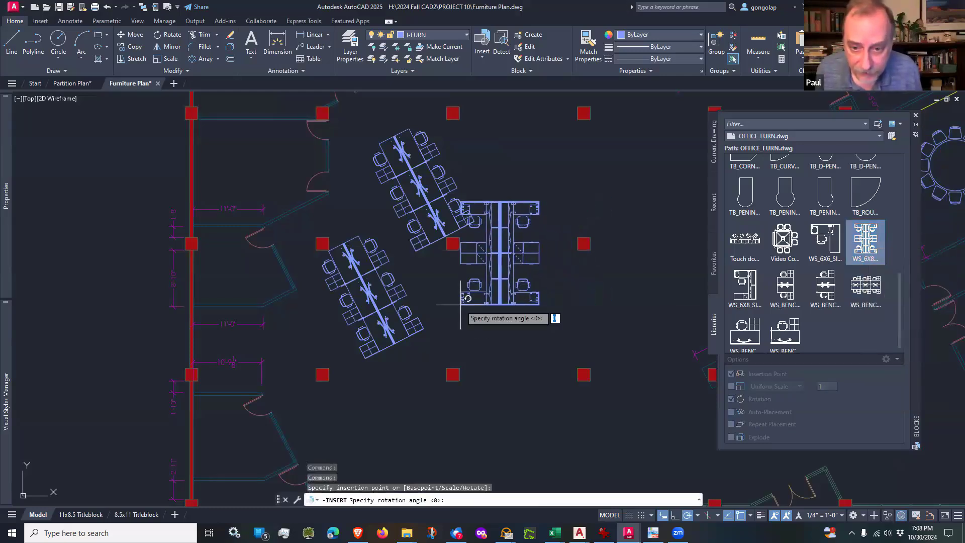
left_click(493, 372)
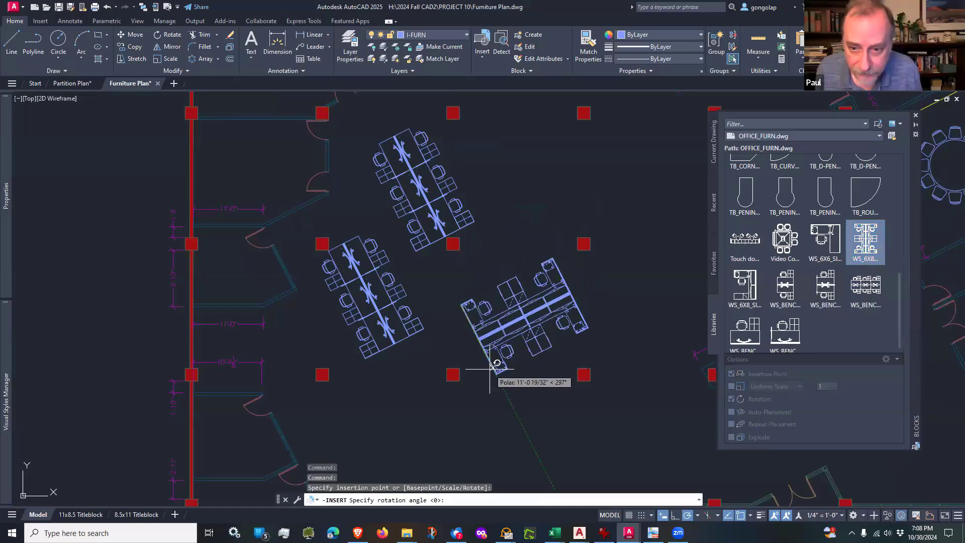
key("Escape")
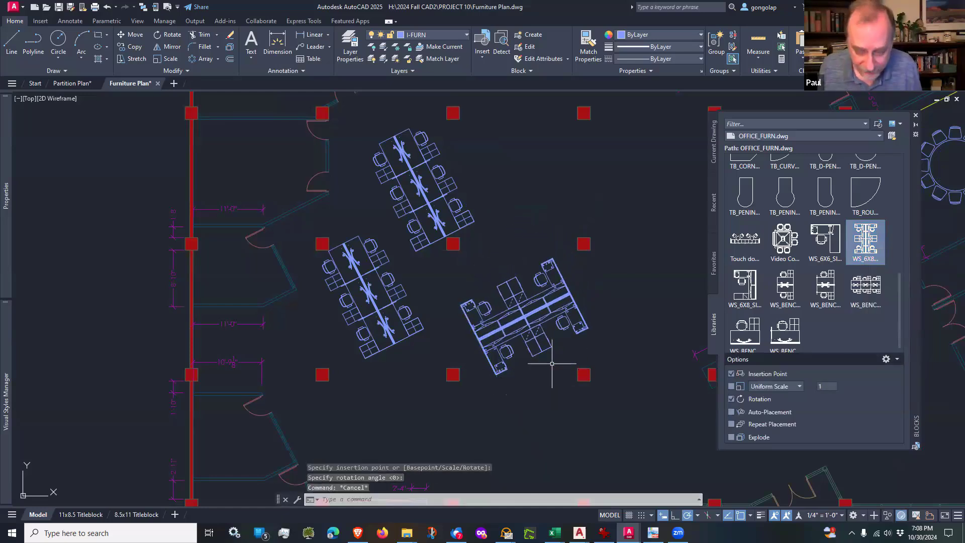
Step: Move the four-pack workstation about 3'-5" northwest, centring it more closely between the four surrounding columns
type("m")
key("Return")
left_click(593, 287)
left_click(568, 312)
key("Return")
left_click(632, 333)
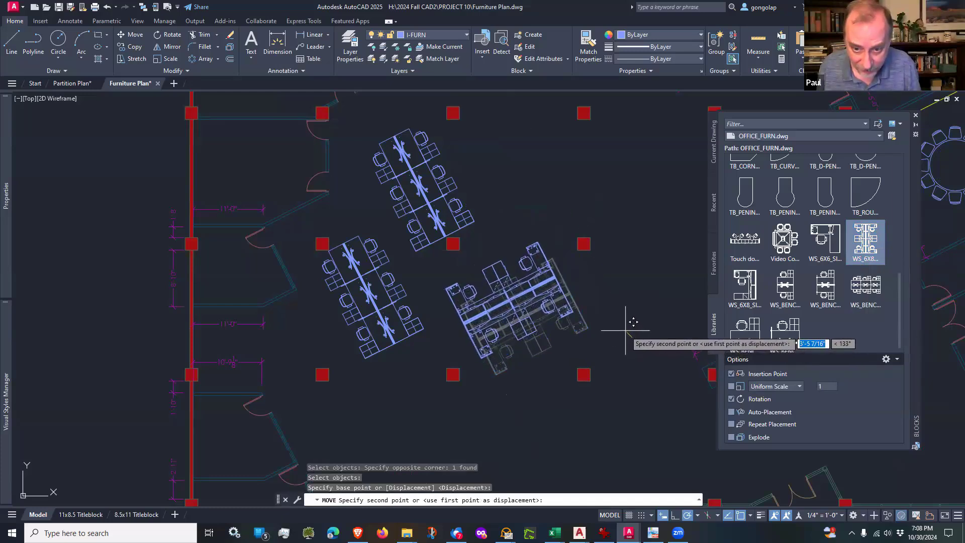
left_click(626, 330)
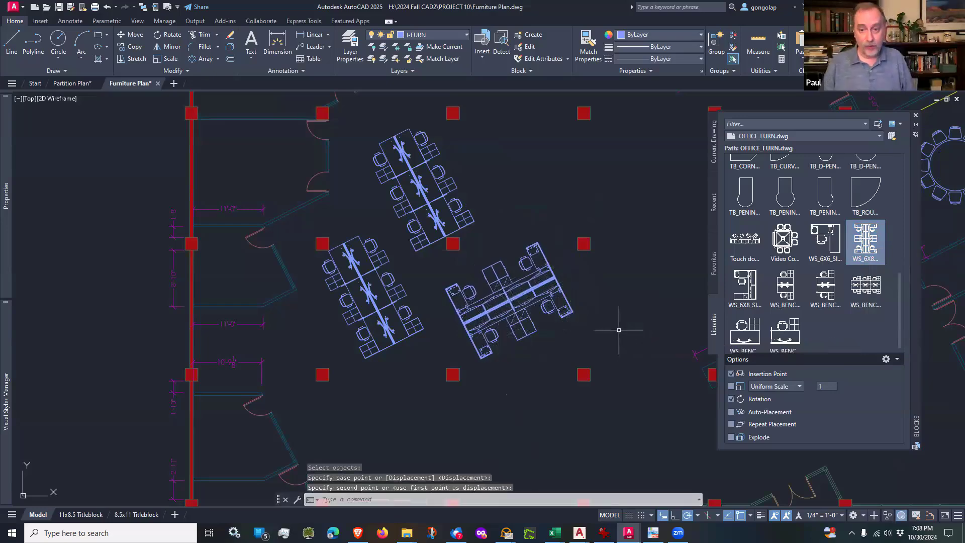
Step: Examine the four-pack workstation's layout and its spacing from the neighbouring benching workstations and columns
scroll(563, 288, "up", 2)
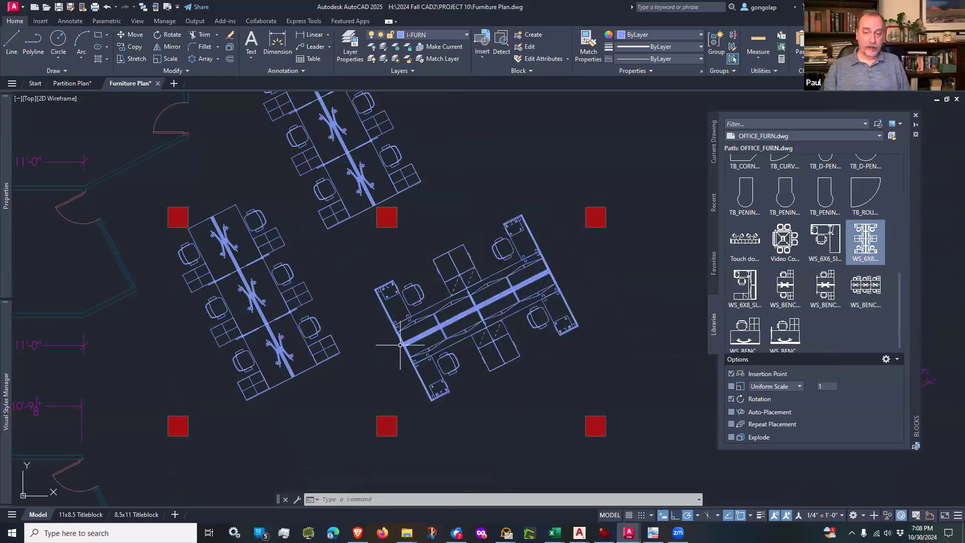
scroll(400, 345, "down", 2)
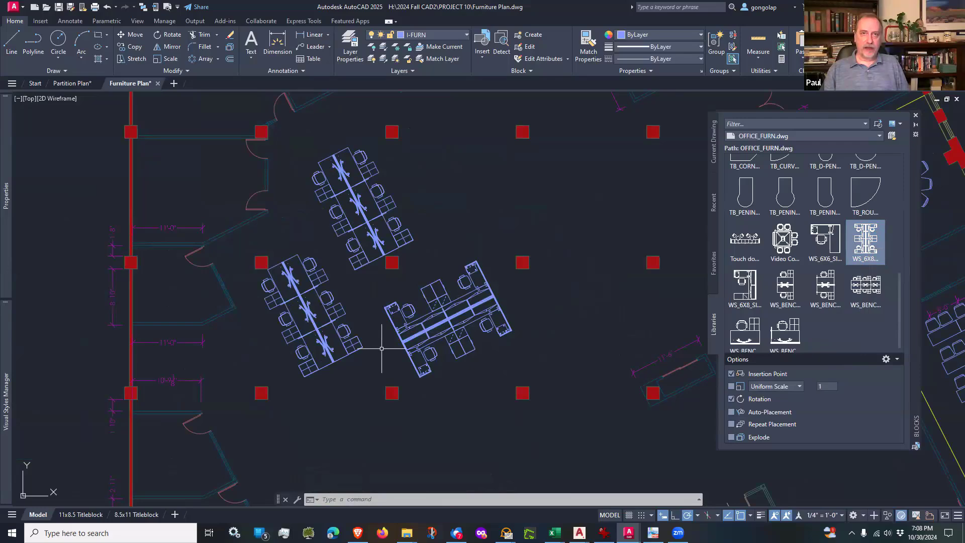
scroll(382, 348, "up", 2)
scroll(382, 348, "up", 2)
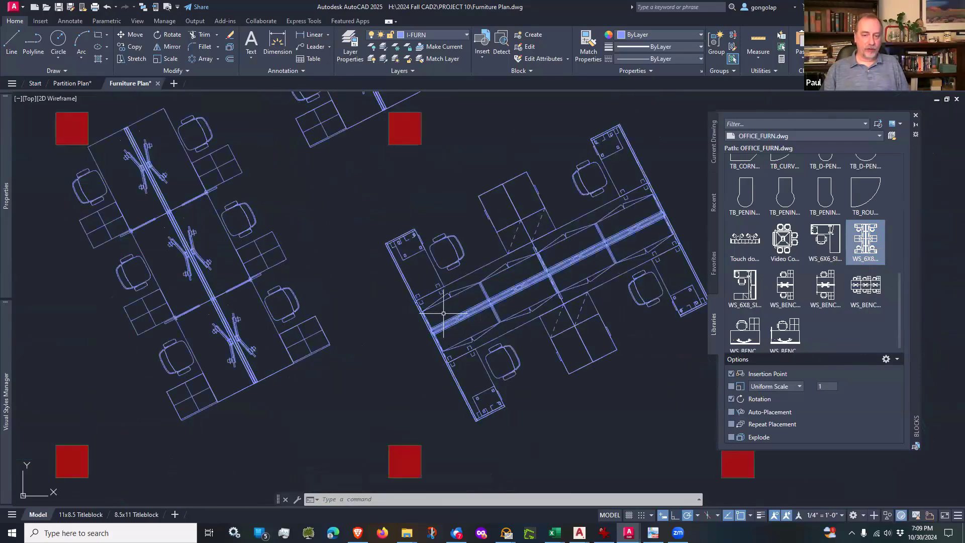
scroll(445, 313, "down", 4)
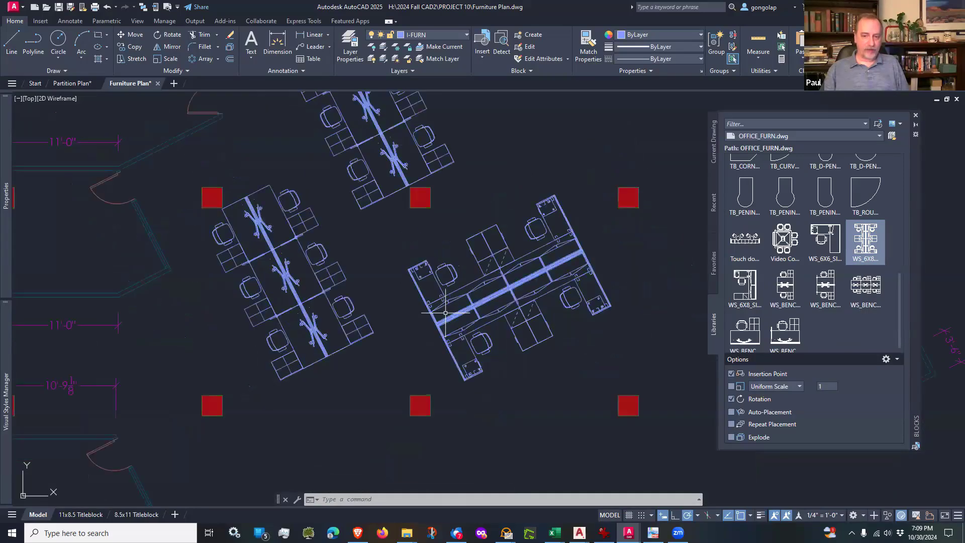
Step: Insert the Touch down block in the open office south of the benching workstations, between two columns, rotated to 27°
middle_click_drag(517, 370, 479, 363)
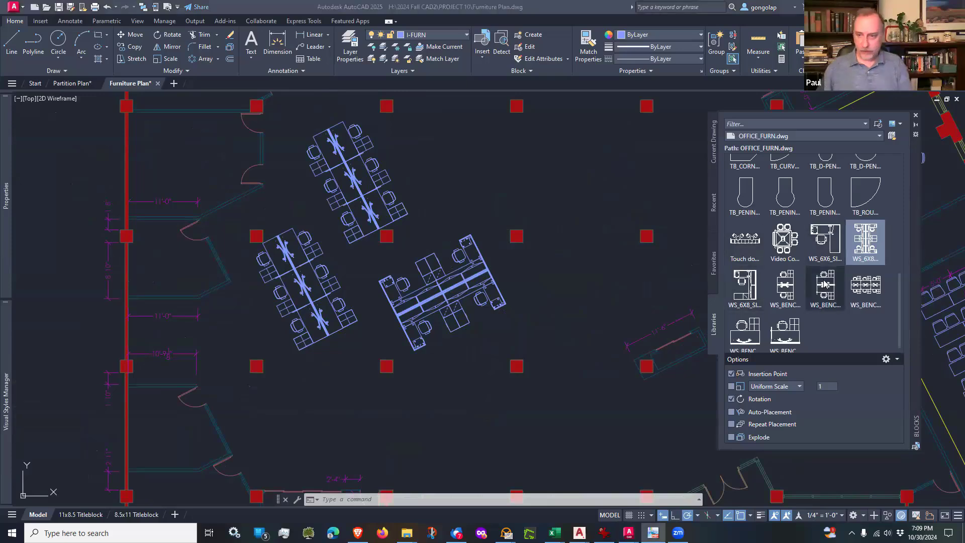
scroll(824, 284, "up", 1)
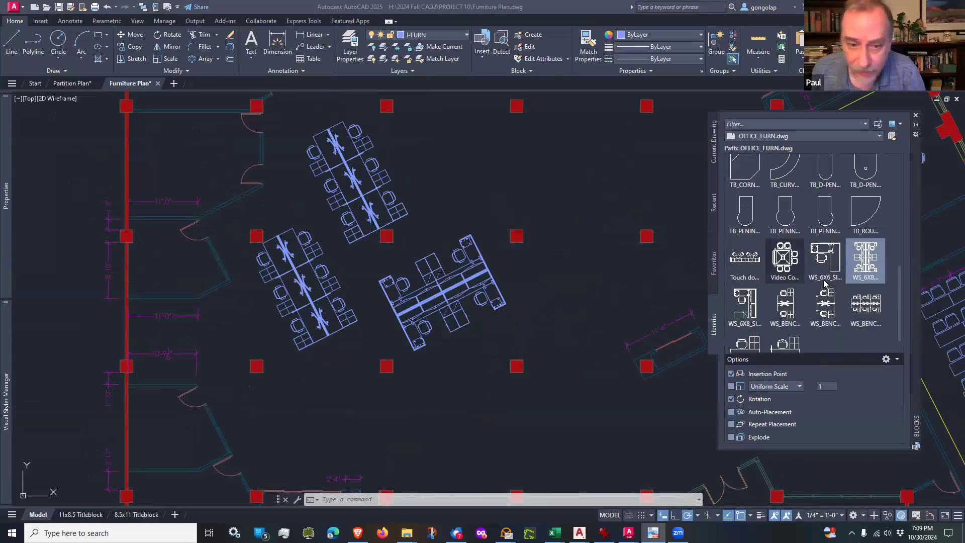
scroll(450, 315, "down", 4)
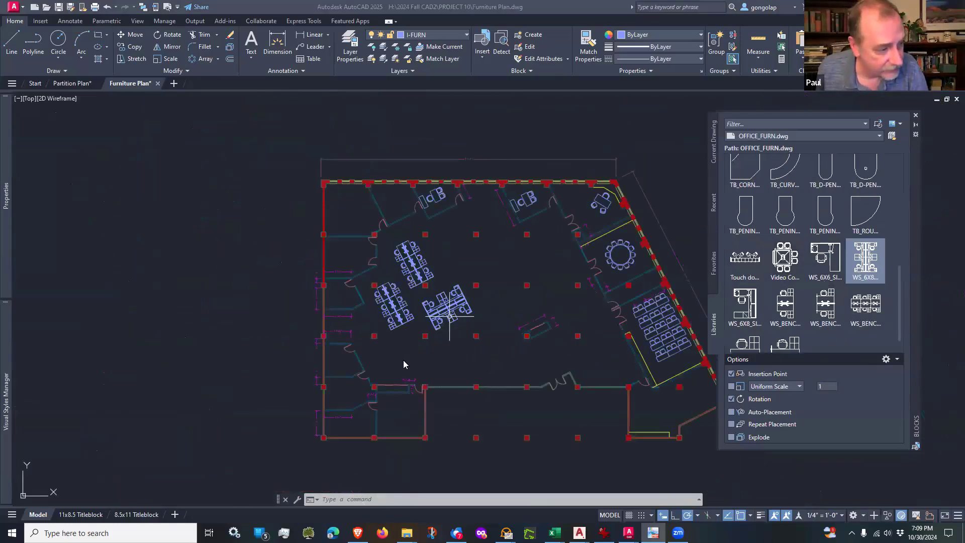
scroll(422, 343, "up", 2)
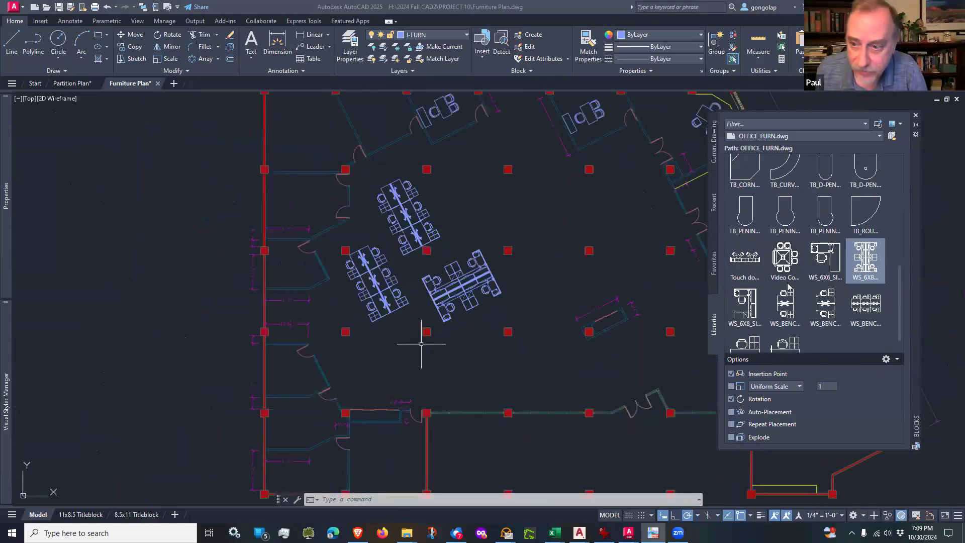
left_click(756, 260)
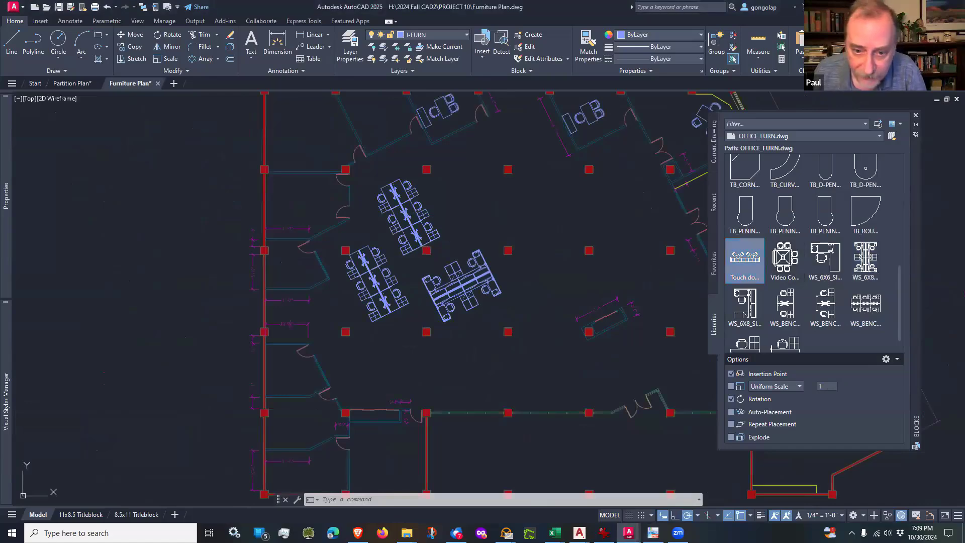
scroll(382, 356, "up", 4)
scroll(382, 355, "up", 2)
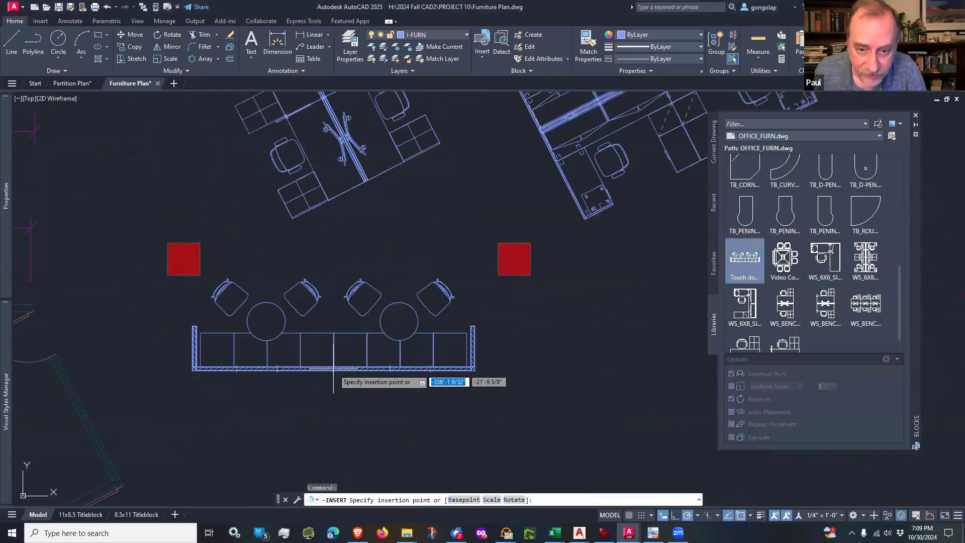
left_click(334, 369)
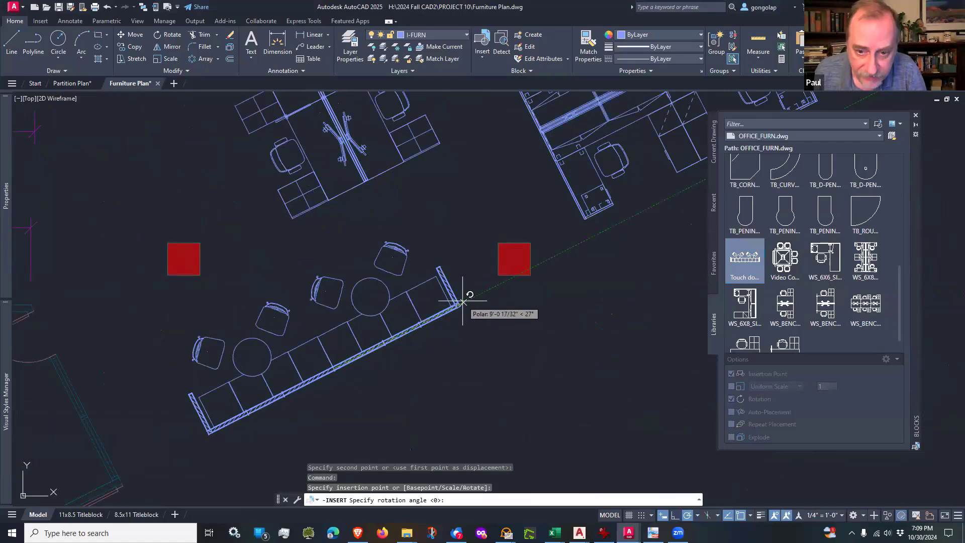
left_click(467, 300)
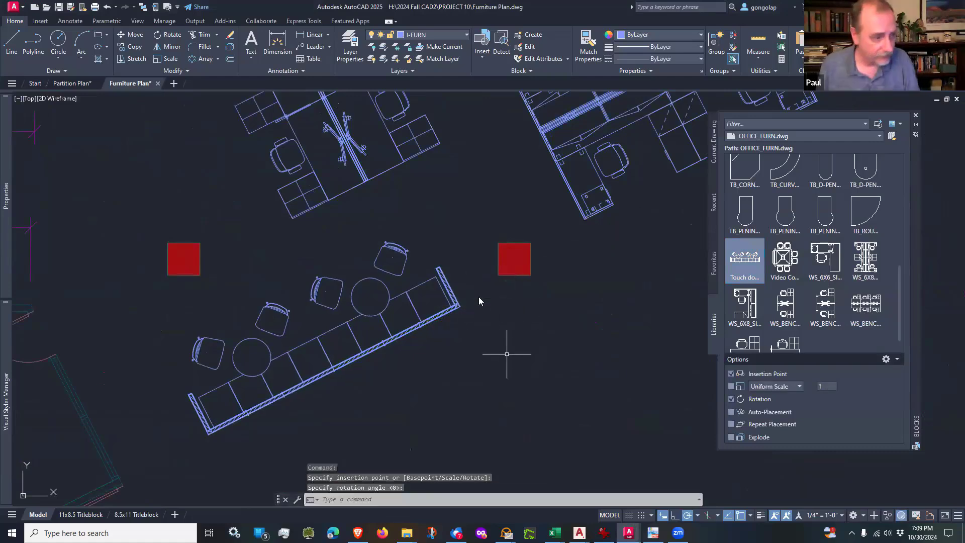
Step: Move the touch-down seating block about 2'-8" northeast at 39°, bringing its end panel next to the column
type("m")
key("Return")
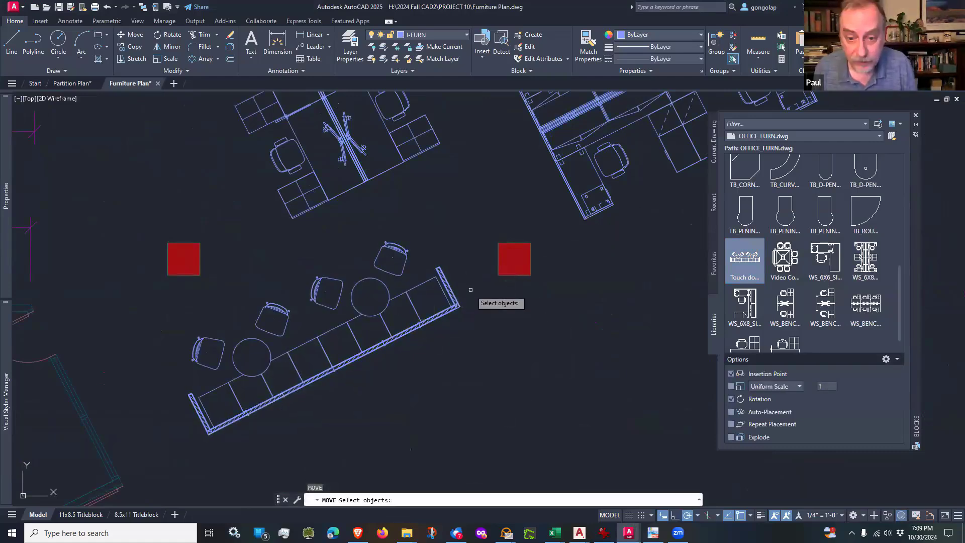
left_click(469, 292)
left_click(451, 325)
key("Return")
left_click(483, 368)
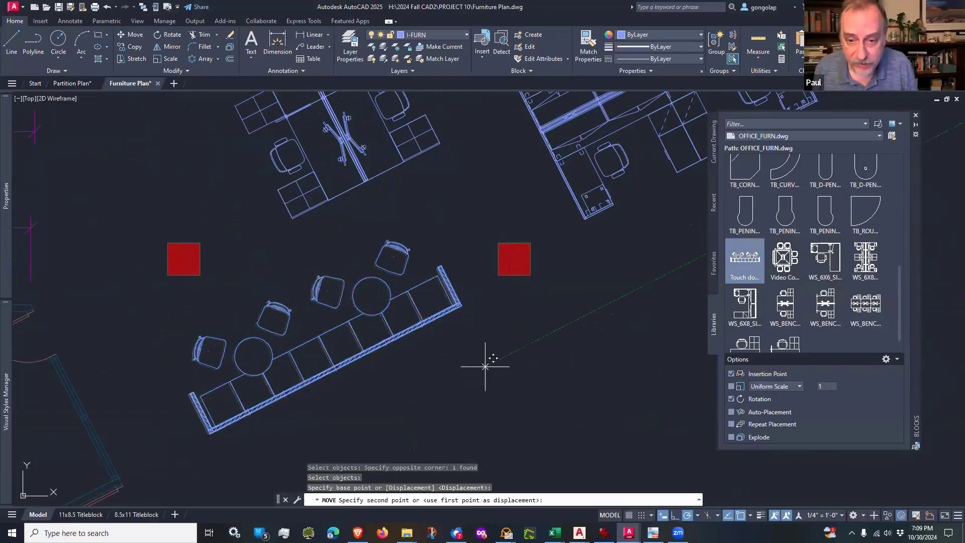
left_click(517, 340)
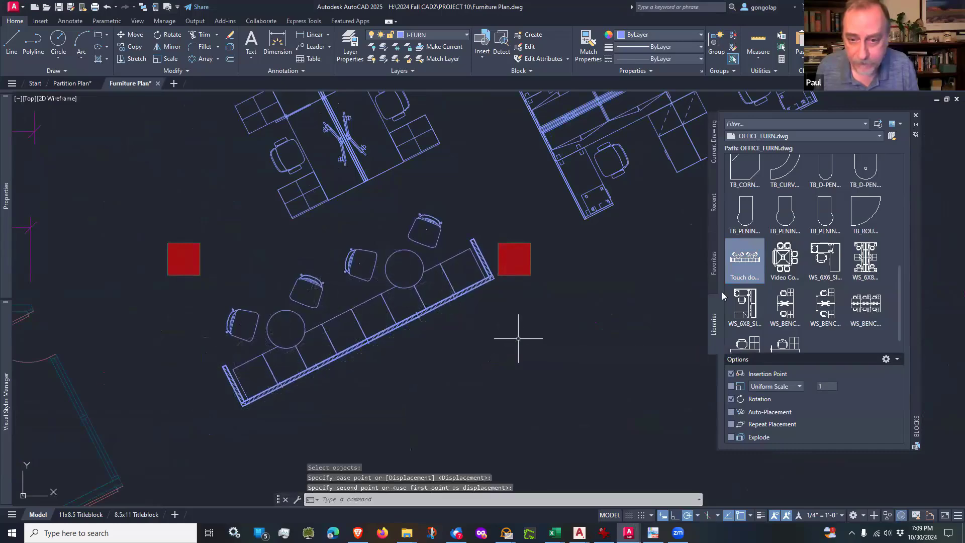
Step: Insert a second Touch down block southeast of the first, rotated parallel to it with its seats facing the opposite way
left_click(744, 259)
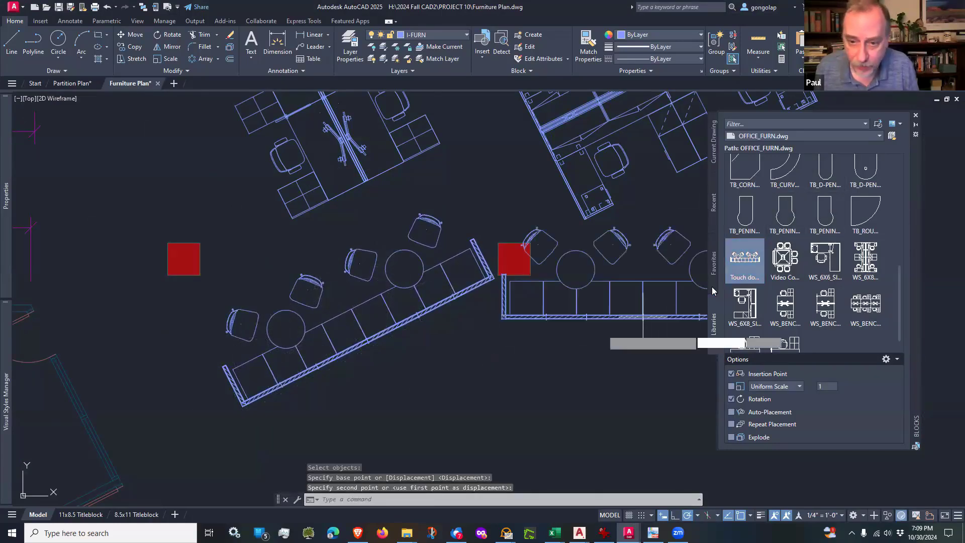
left_click(500, 346)
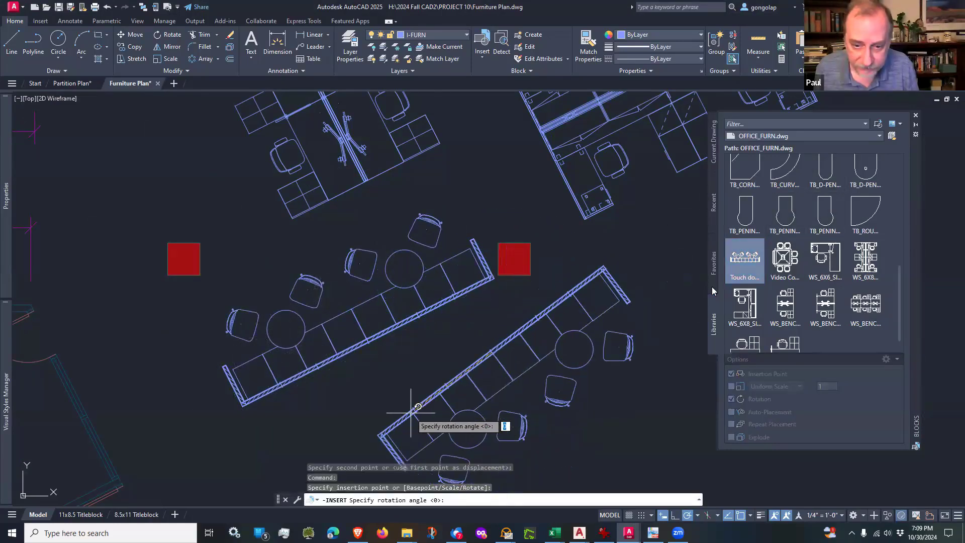
left_click(321, 437)
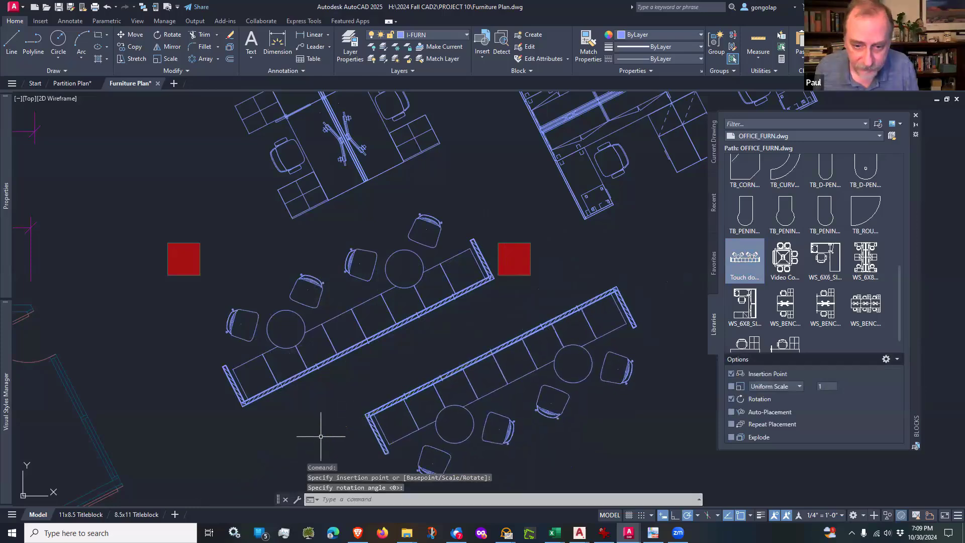
type("m")
key("Return")
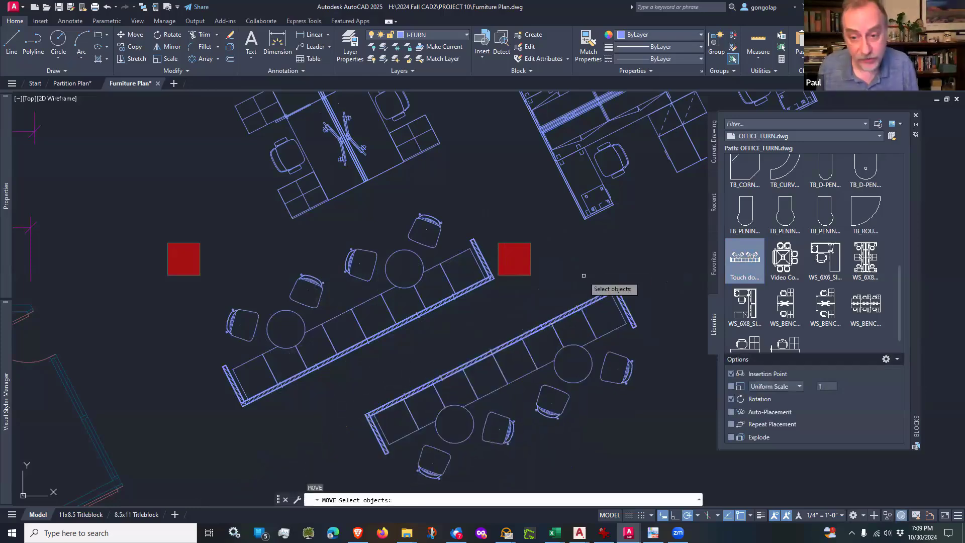
scroll(475, 316, "up", 2)
key("Escape")
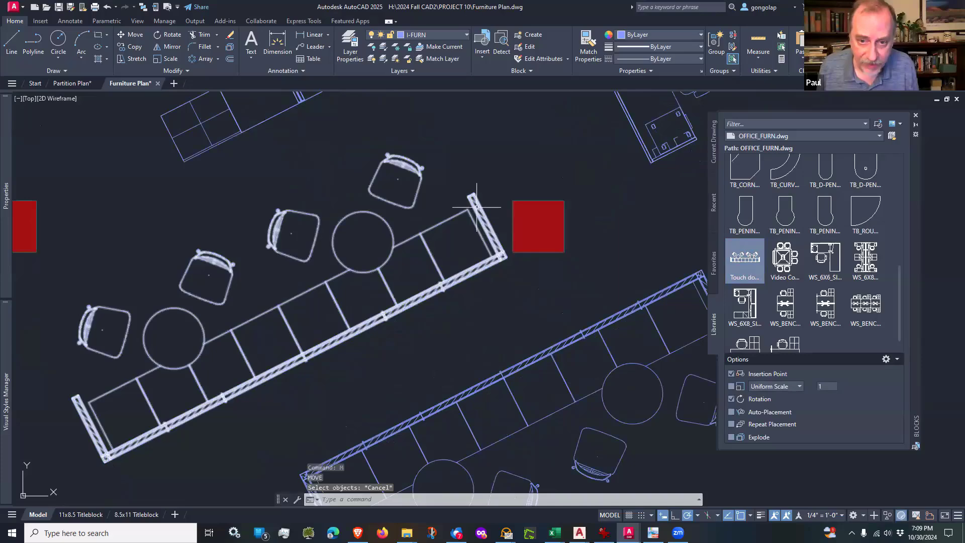
scroll(477, 203, "down", 2)
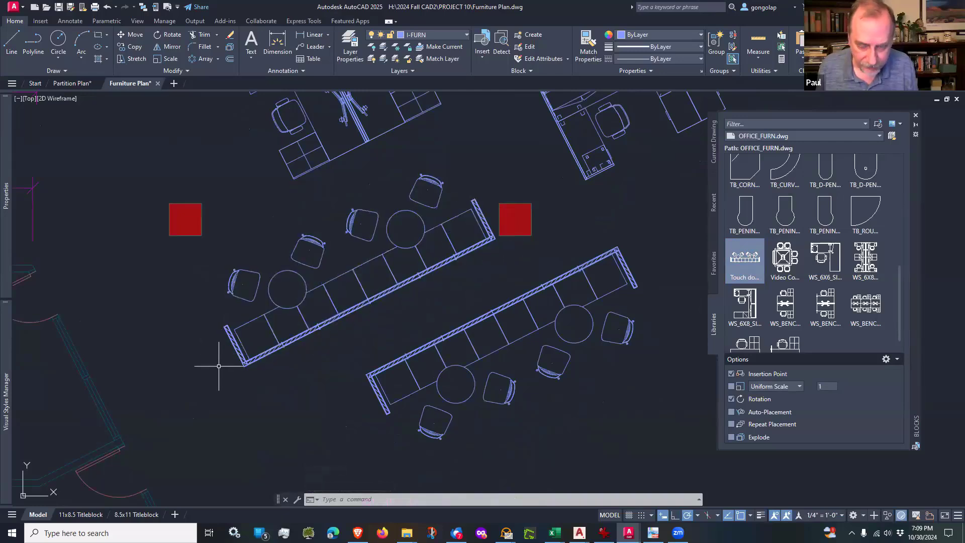
Step: Move the second touch-down block about 7'-6" west by its back panel's corner, placing it back to back just below the first
type("m")
key("Return")
left_click(392, 346)
left_click(376, 378)
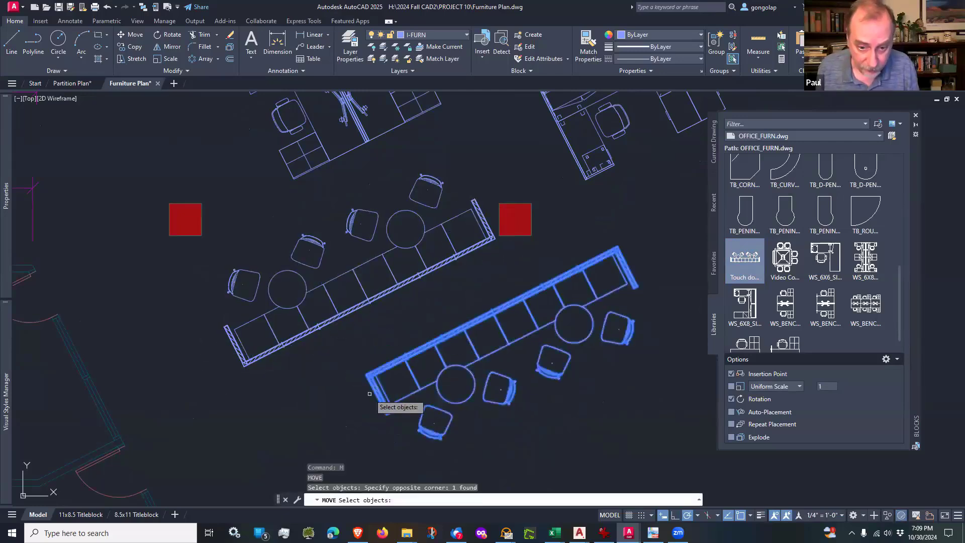
left_click(367, 375)
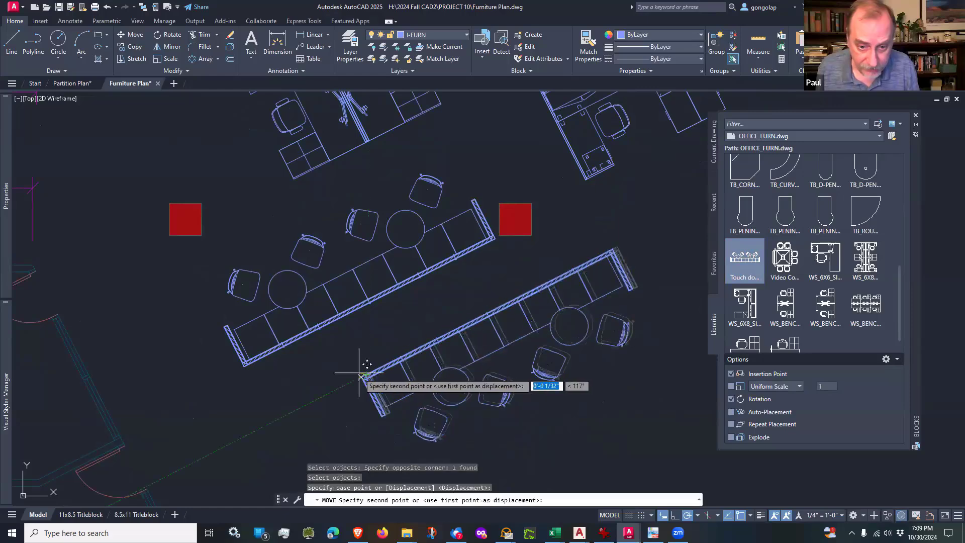
scroll(255, 375, "up", 6)
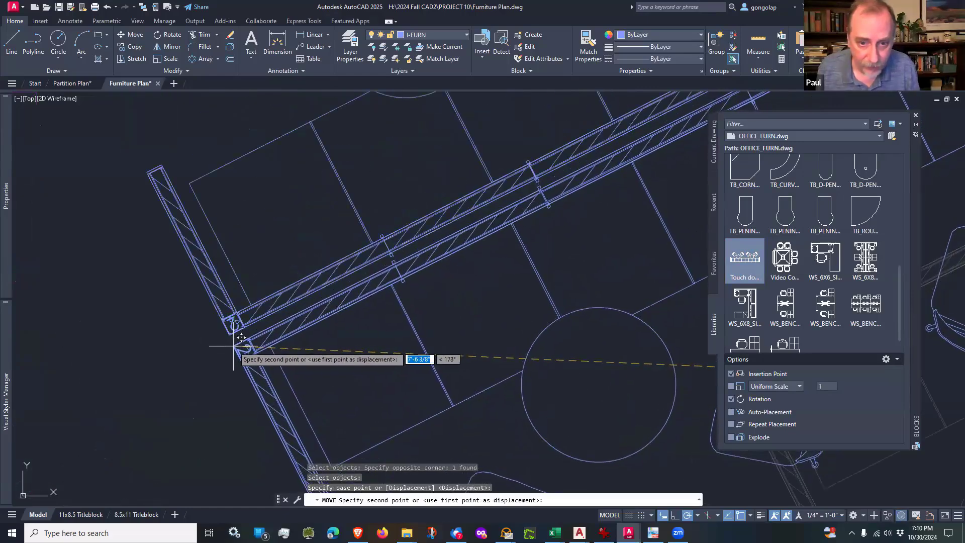
left_click(233, 345)
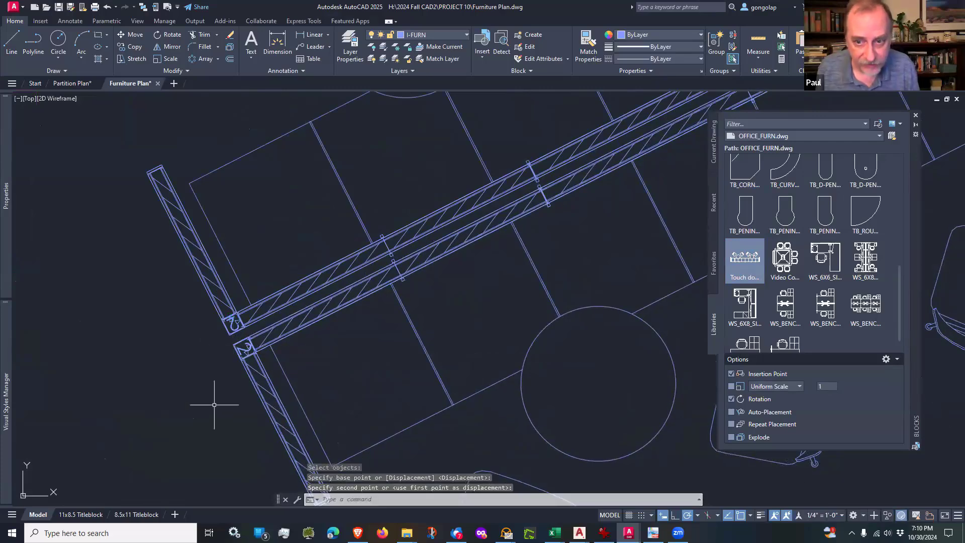
Step: Move the second touch-down block by its end-post corner onto the first block's matching post corner, so both share one overlapping back panel
scroll(211, 400, "down", 5)
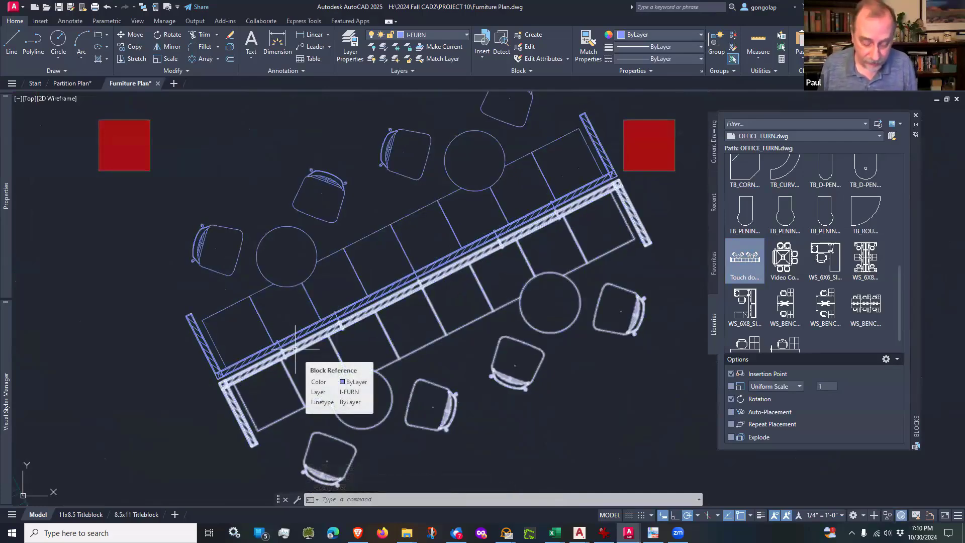
type("m")
key("Return")
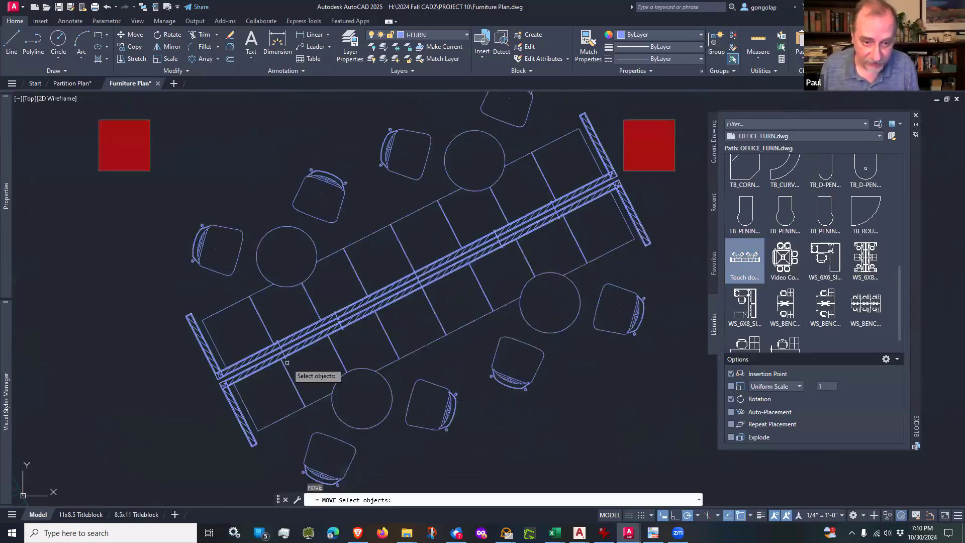
left_click(271, 364)
scroll(230, 374, "up", 5)
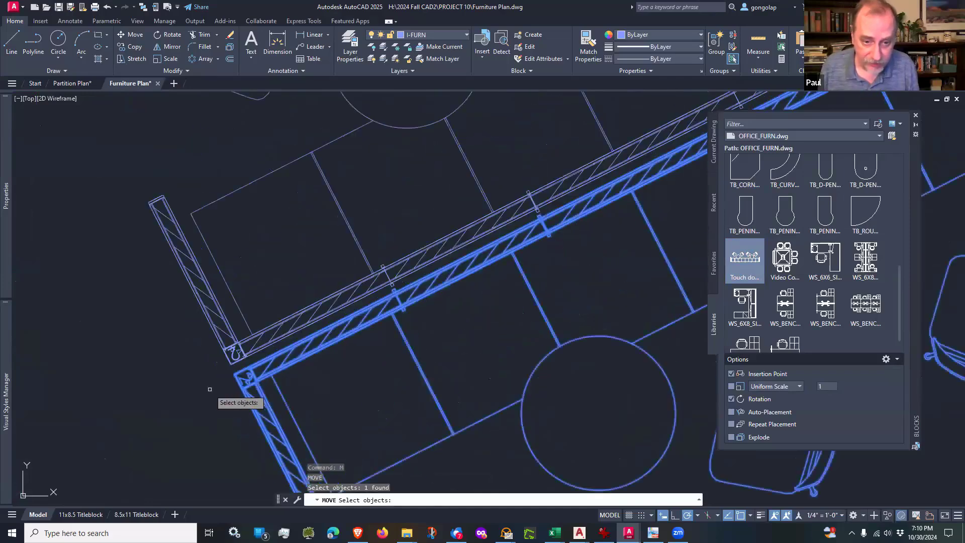
scroll(234, 372, "up", 2)
key("Return")
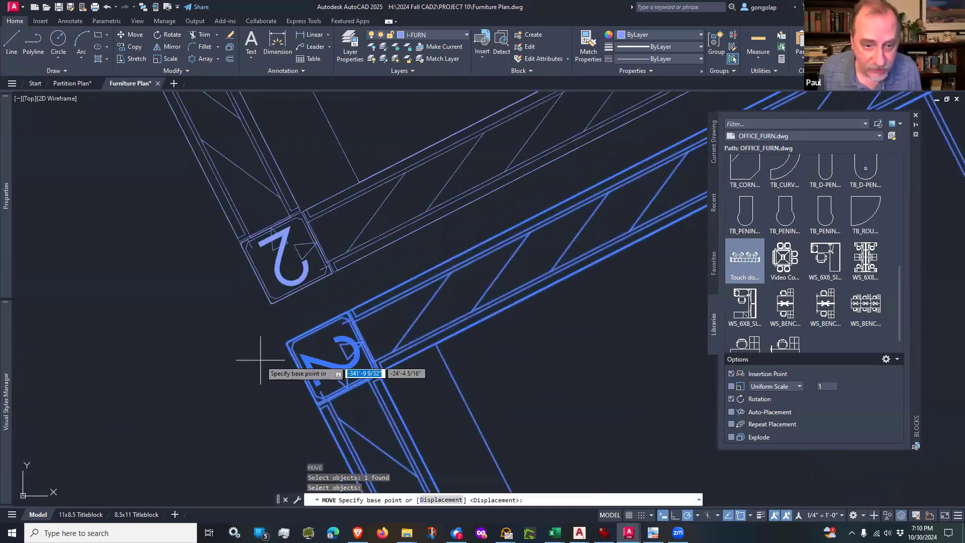
scroll(266, 346, "up", 4)
scroll(321, 301, "up", 2)
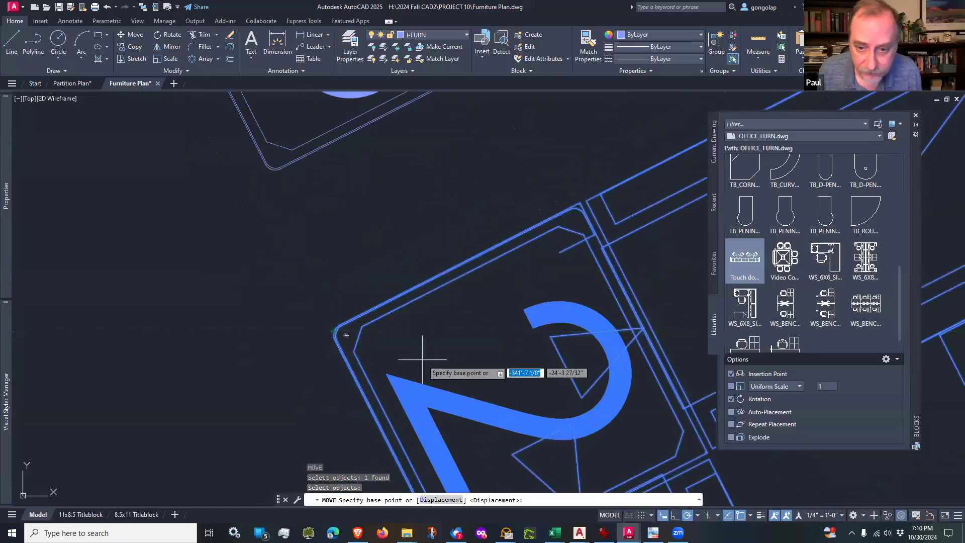
scroll(400, 350, "down", 2)
scroll(382, 347, "up", 2)
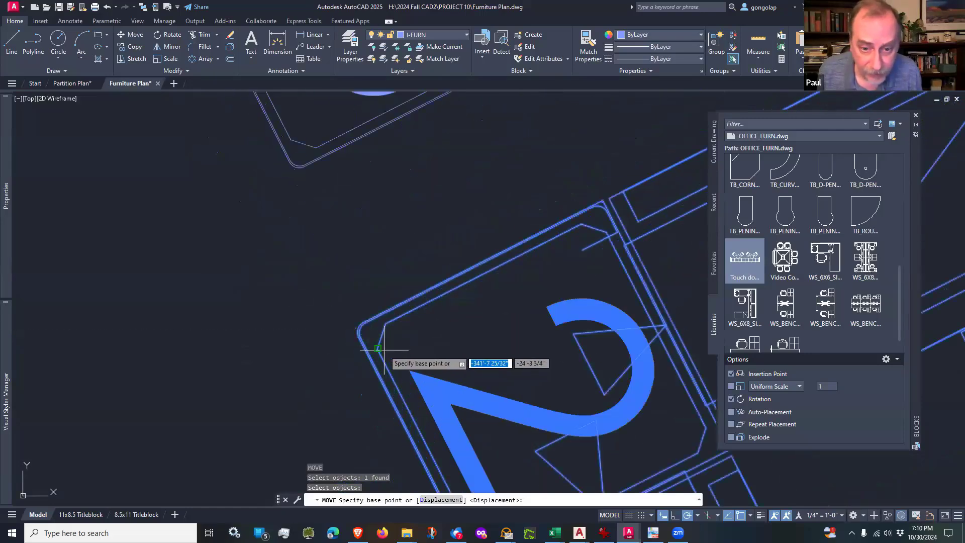
left_click(381, 350)
scroll(437, 337, "down", 2)
scroll(391, 252, "up", 4)
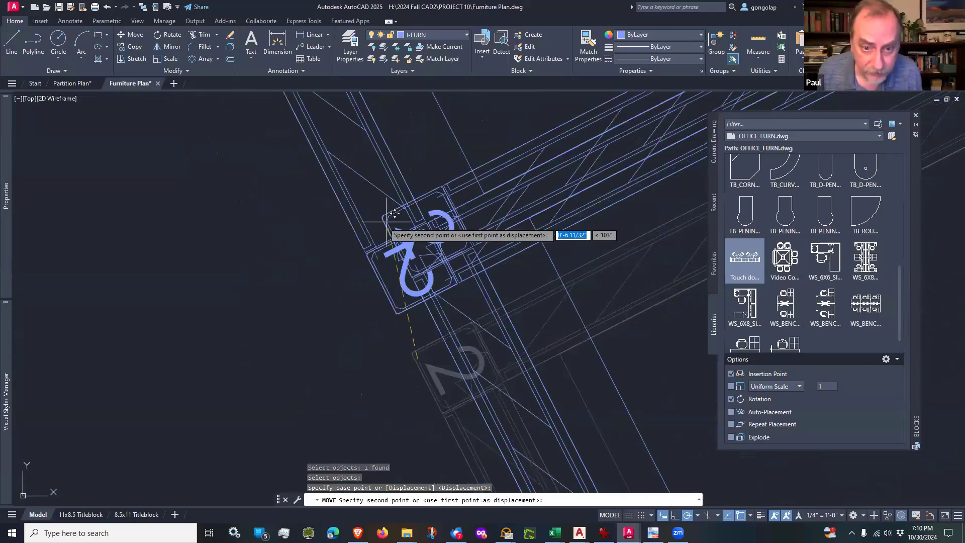
left_click(336, 303)
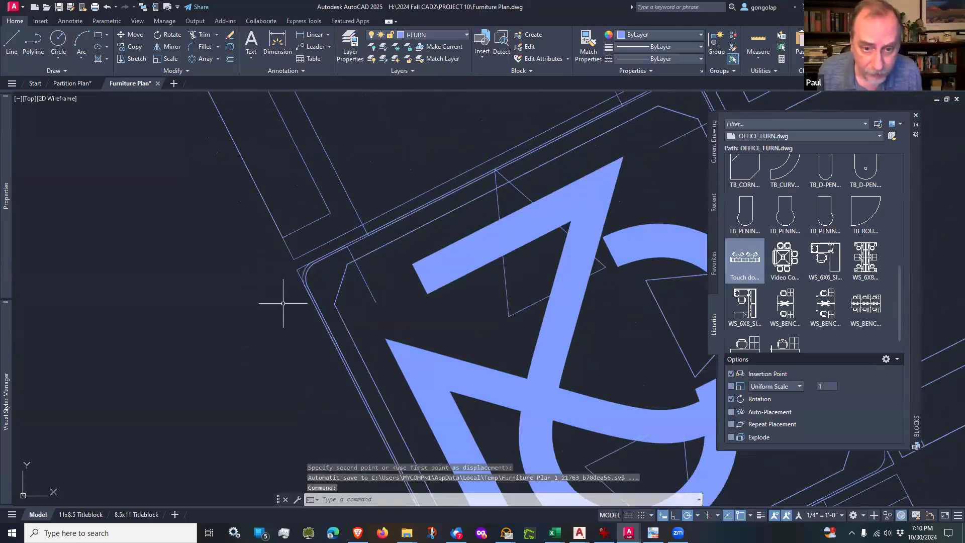
scroll(283, 304, "down", 3)
scroll(282, 304, "down", 6)
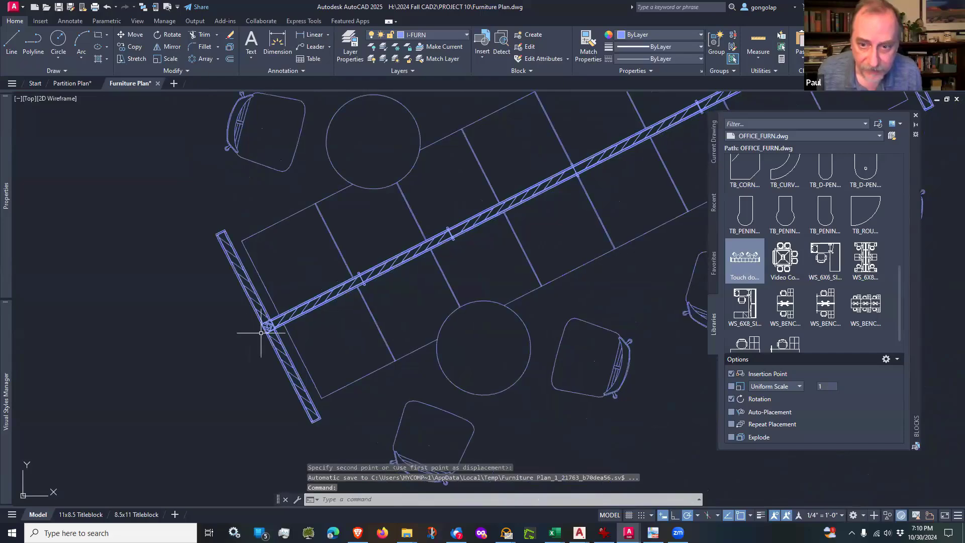
Step: Examine the back-to-back touch-down station's fit among the workstations and columns, and the open floor remaining to the east
middle_click_drag(447, 279, 447, 295)
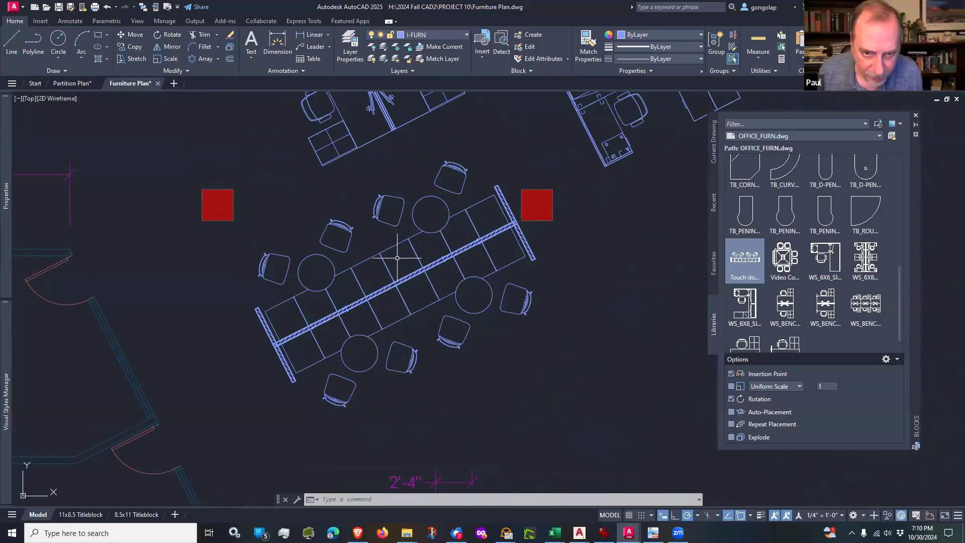
scroll(534, 228, "up", 2)
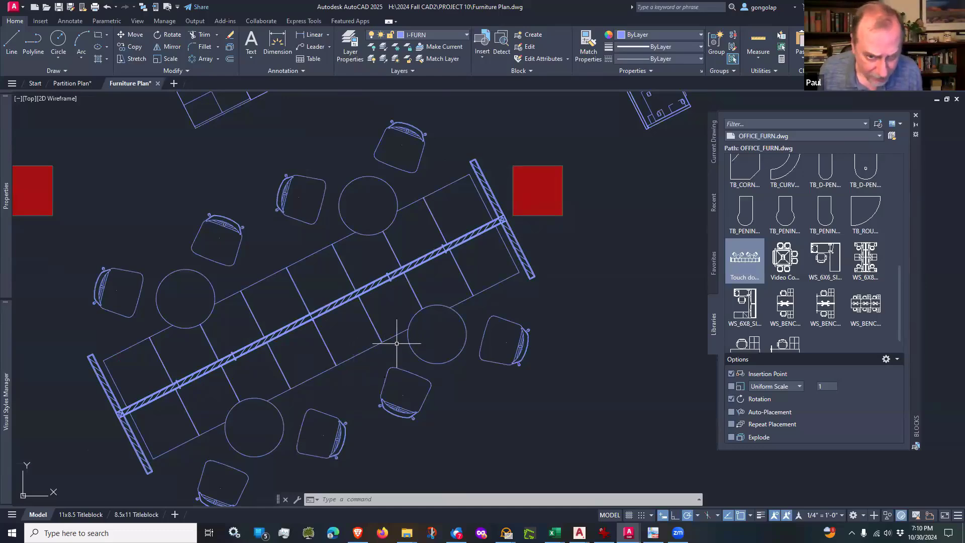
scroll(396, 344, "down", 4)
scroll(396, 343, "up", 2)
scroll(397, 343, "down", 2)
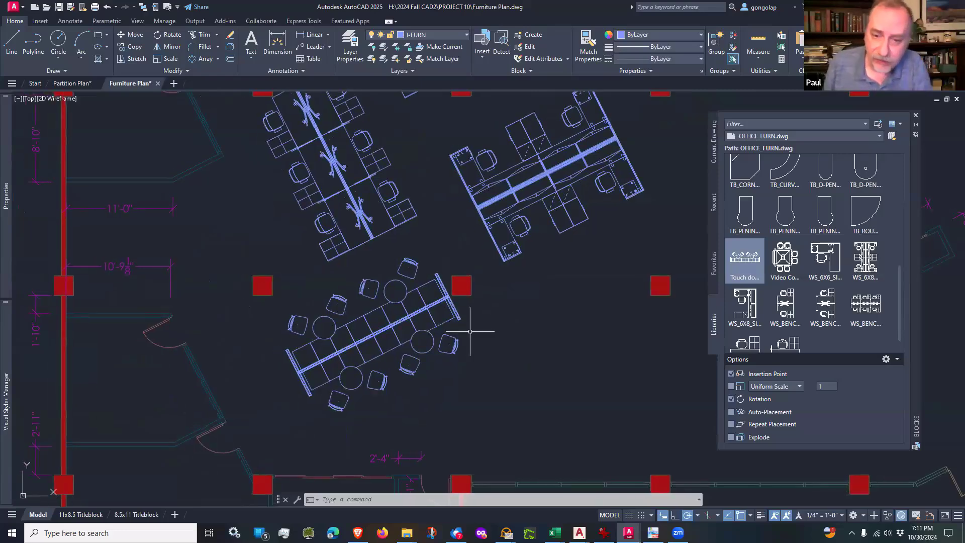
scroll(469, 331, "down", 2)
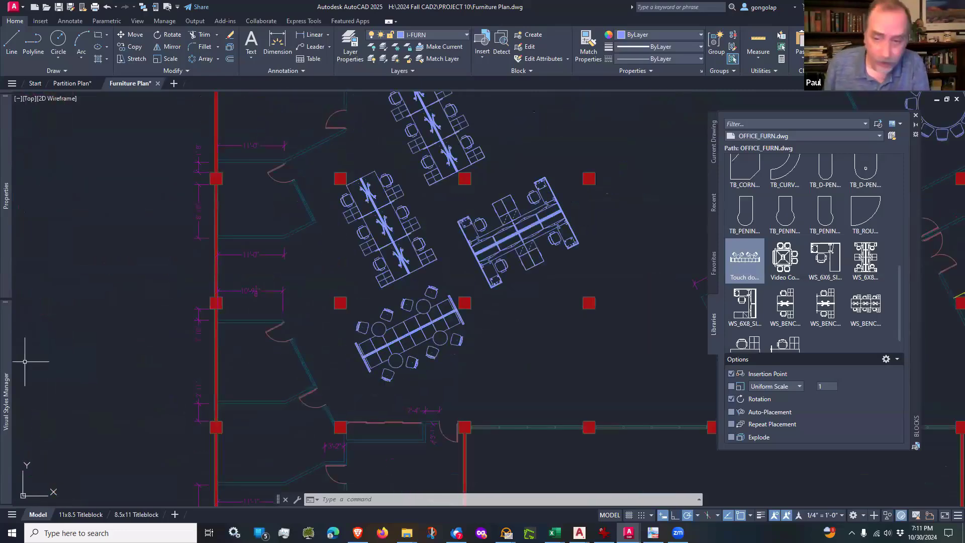
scroll(529, 330, "down", 2)
middle_click_drag(613, 315, 457, 332)
scroll(500, 350, "up", 2)
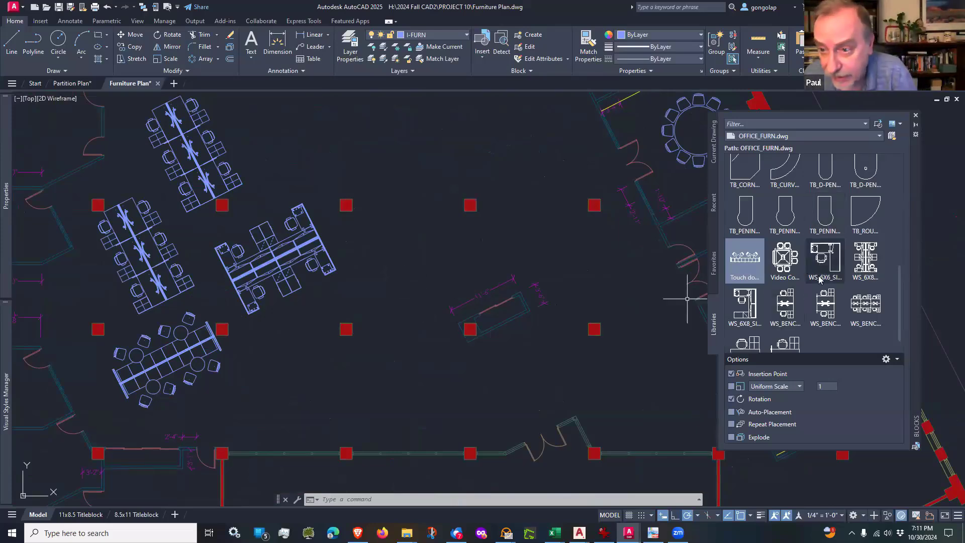
Step: Insert the 3 Enclosed rooms block from OFFICE_FURN.dwg east of the angled workstations, rotated to 297° with its solid end beside a column
scroll(817, 276, "up", 3)
scroll(819, 280, "up", 4)
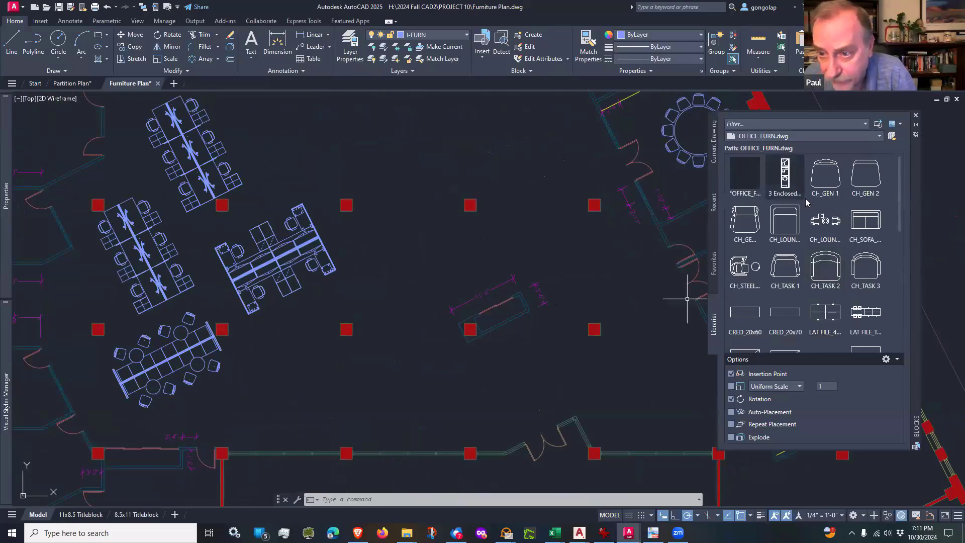
left_click(791, 184)
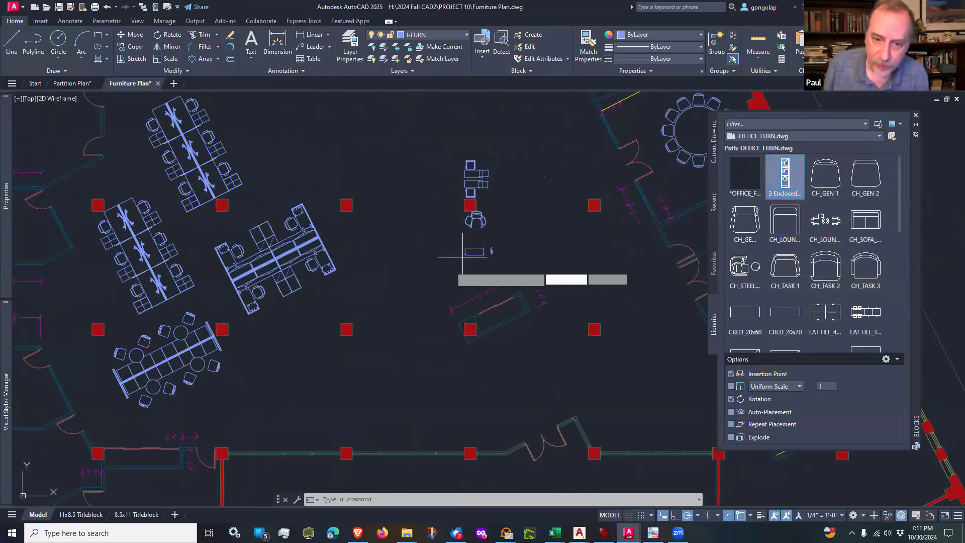
left_click(355, 314)
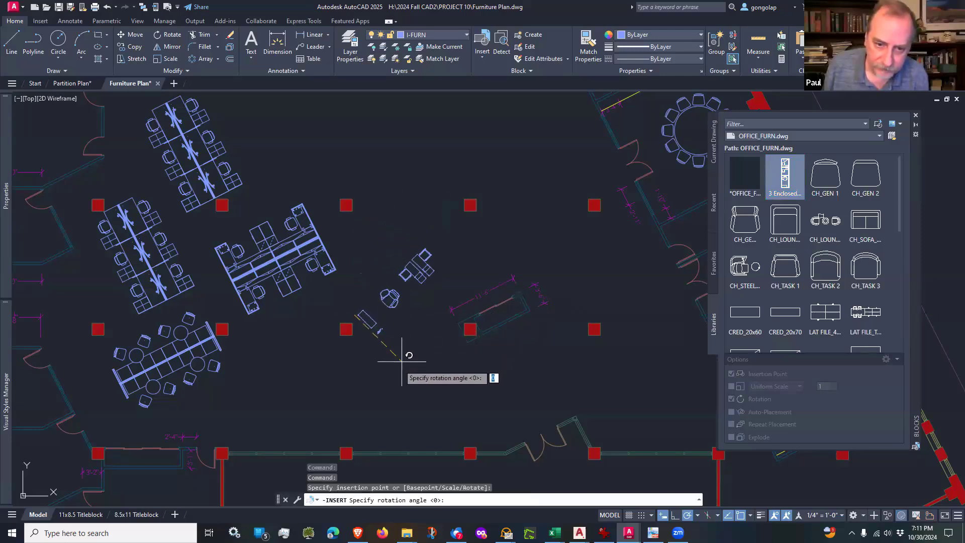
left_click(391, 387)
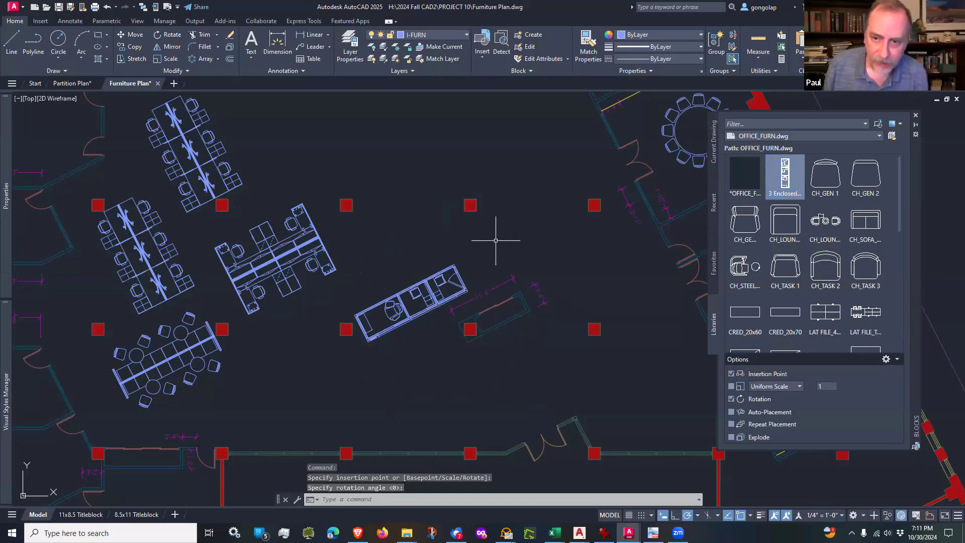
Step: Insert a second 3 Enclosed rooms block northeast of the first, rotated parallel to it but facing the opposite way
left_click(782, 177)
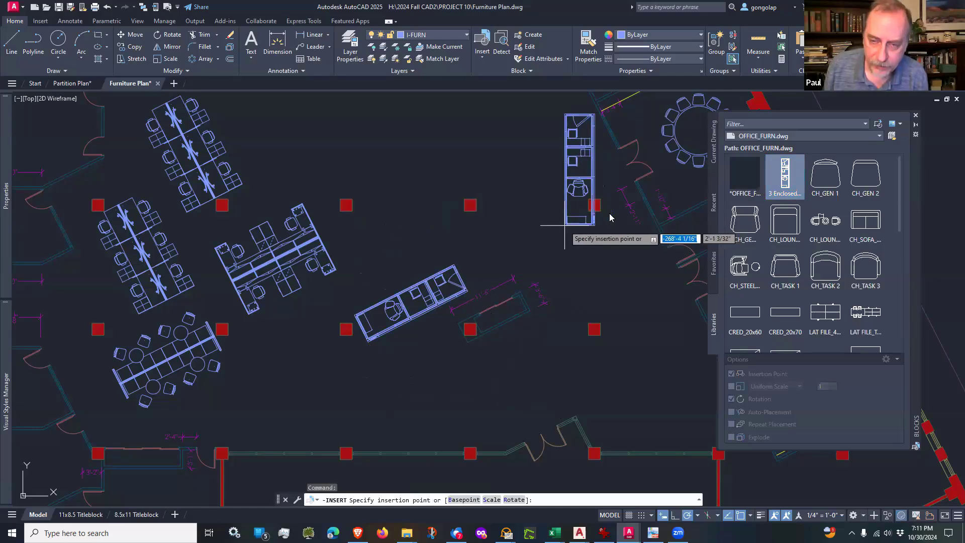
left_click(575, 218)
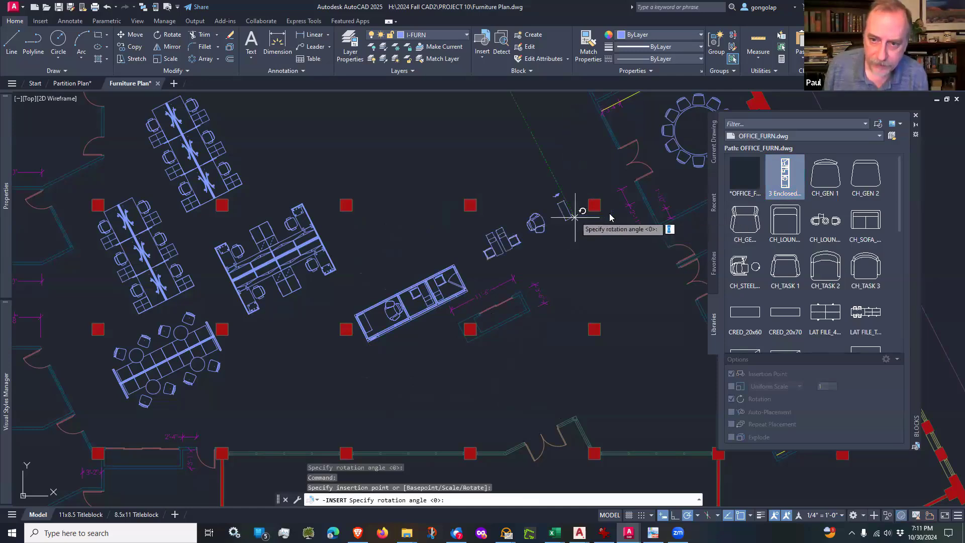
left_click(536, 145)
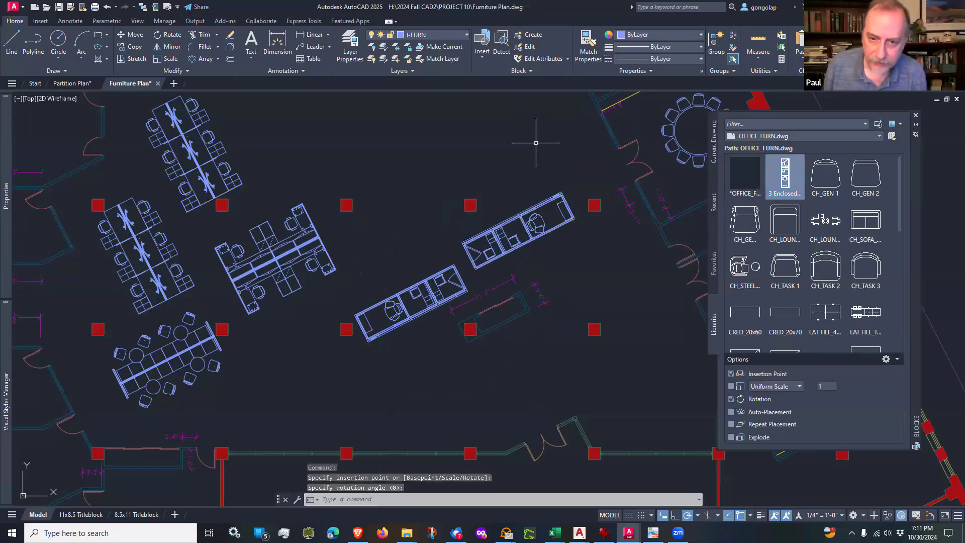
Step: Move the second enclosed-rooms block by its southwest end-post corner onto the first block's adjoining end post, joining them end to end
scroll(500, 277, "up", 2)
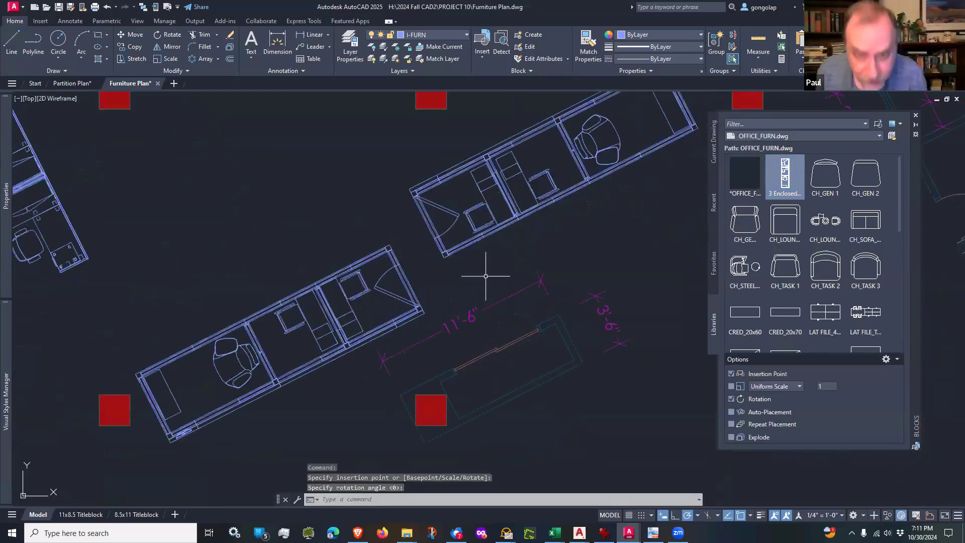
type("m")
key("Return")
left_click(452, 276)
left_click(447, 261)
scroll(446, 258, "up", 3)
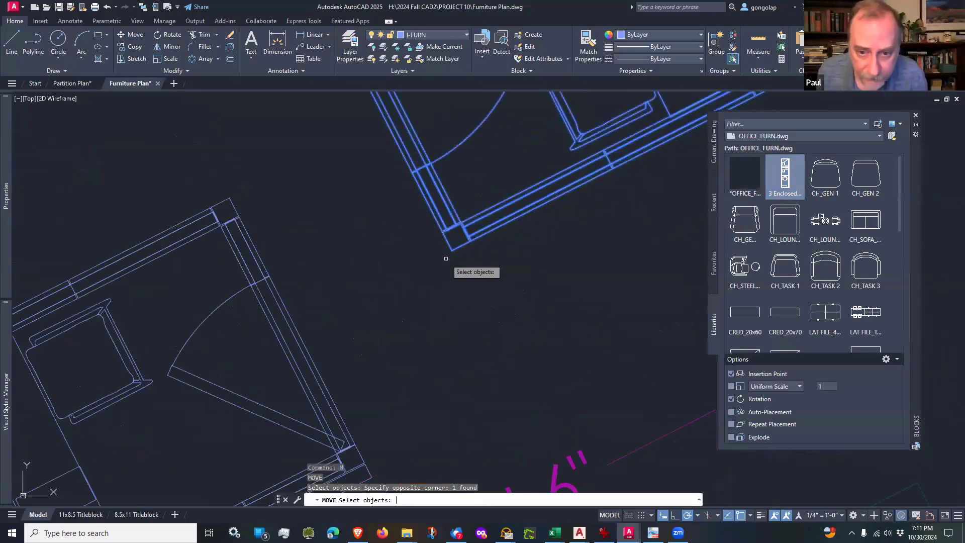
key("Return")
left_click(447, 250)
scroll(452, 242, "down", 3)
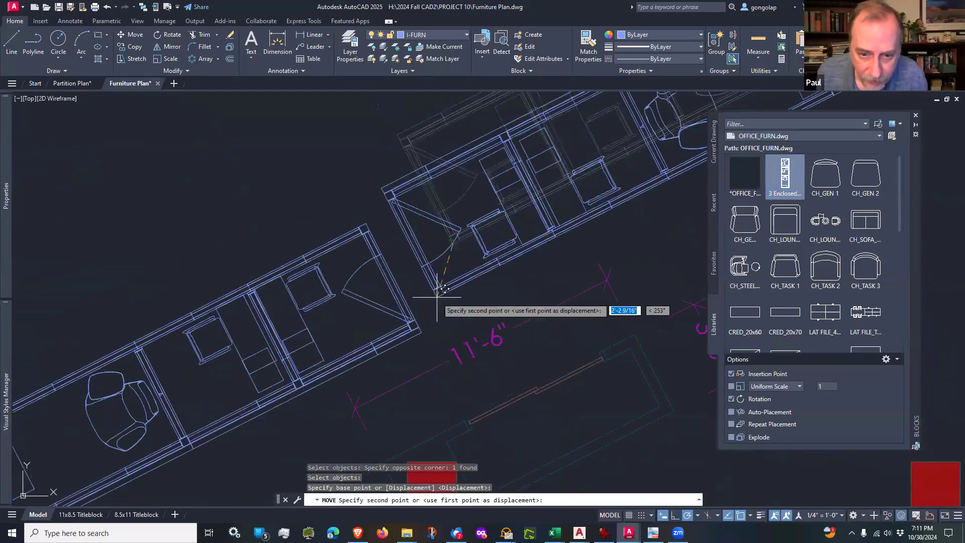
scroll(436, 297, "up", 4)
left_click(363, 363)
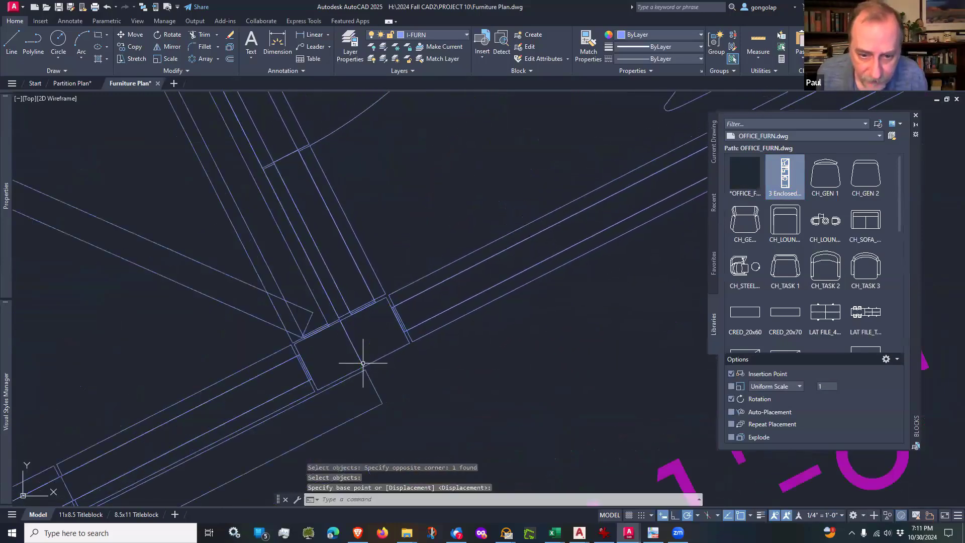
scroll(363, 363, "down", 5)
Step: Examine how the end posts and outer walls of the two enclosed-rooms blocks line up where they meet
scroll(474, 323, "up", 1)
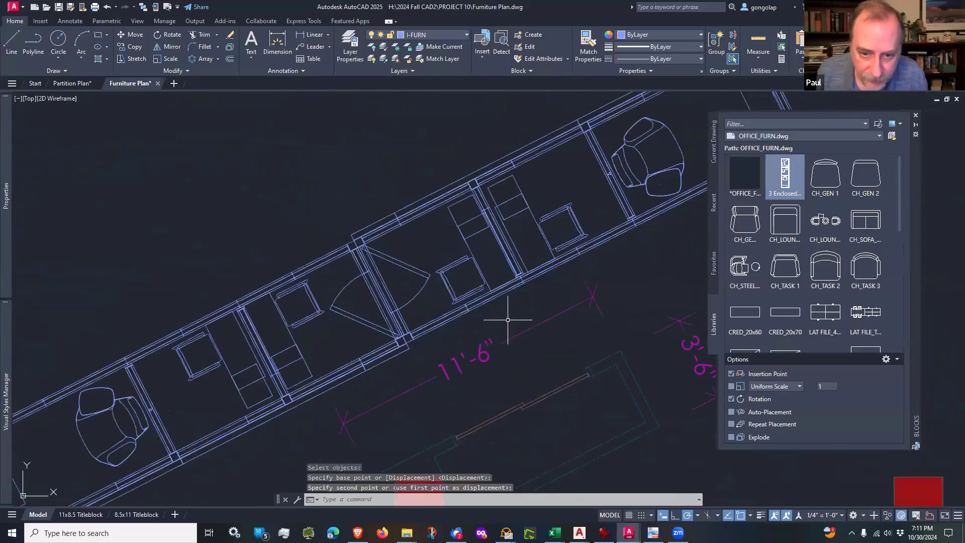
scroll(454, 340, "up", 2)
middle_click_drag(399, 351, 541, 274)
scroll(540, 274, "down", 2)
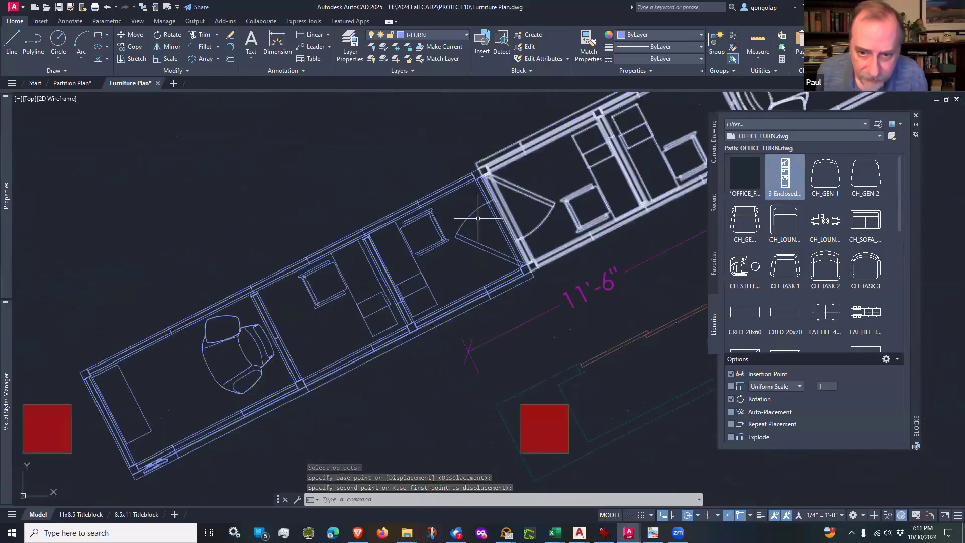
left_click(499, 287)
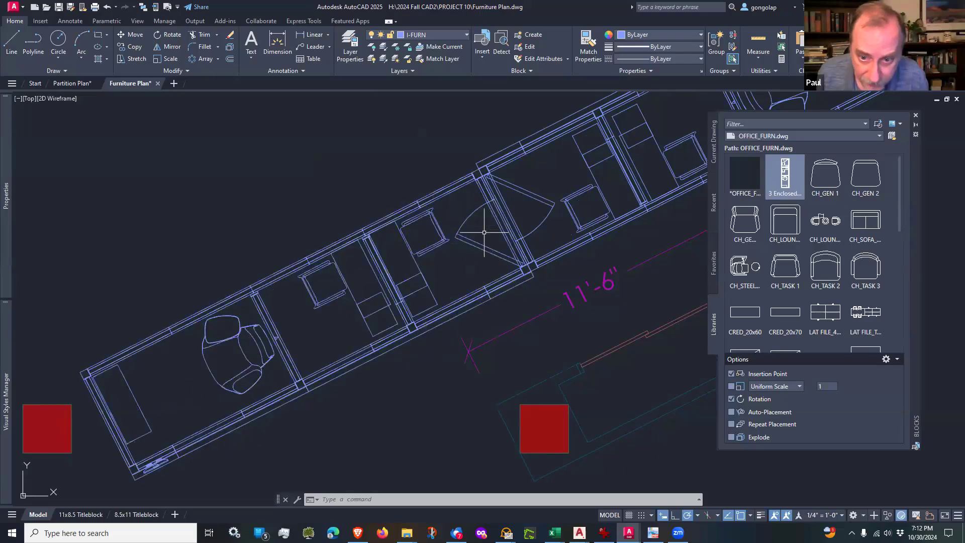
scroll(402, 301, "down", 2)
scroll(525, 279, "up", 6)
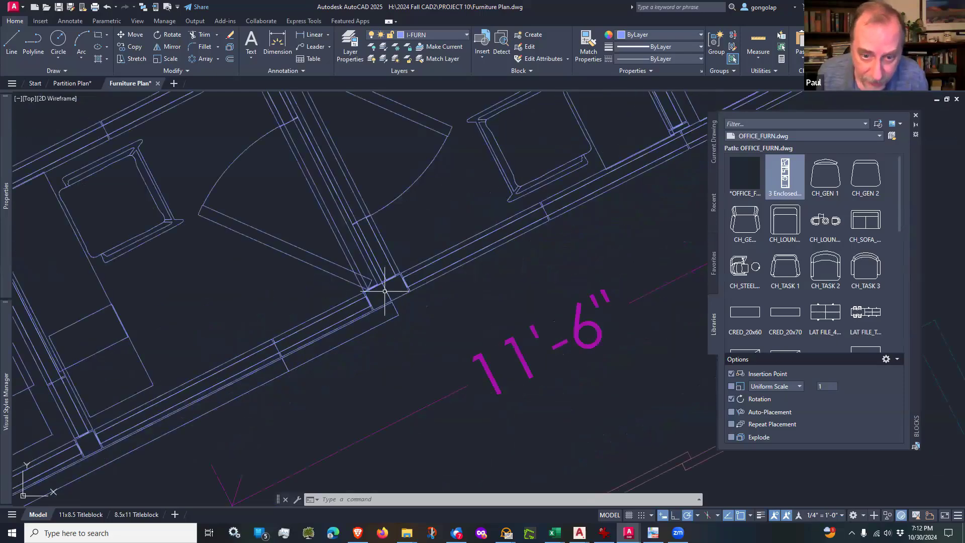
scroll(384, 291, "up", 2)
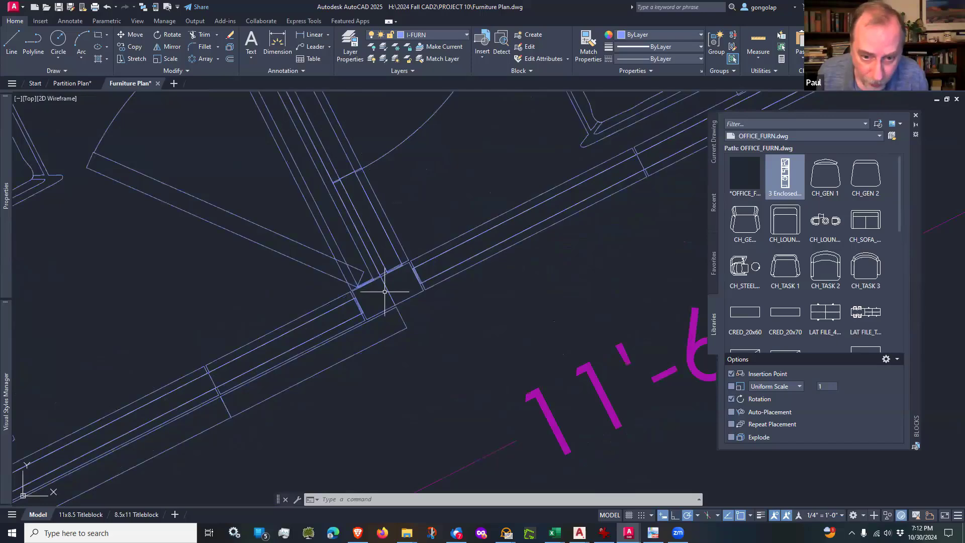
scroll(385, 292, "down", 3)
scroll(381, 298, "down", 1)
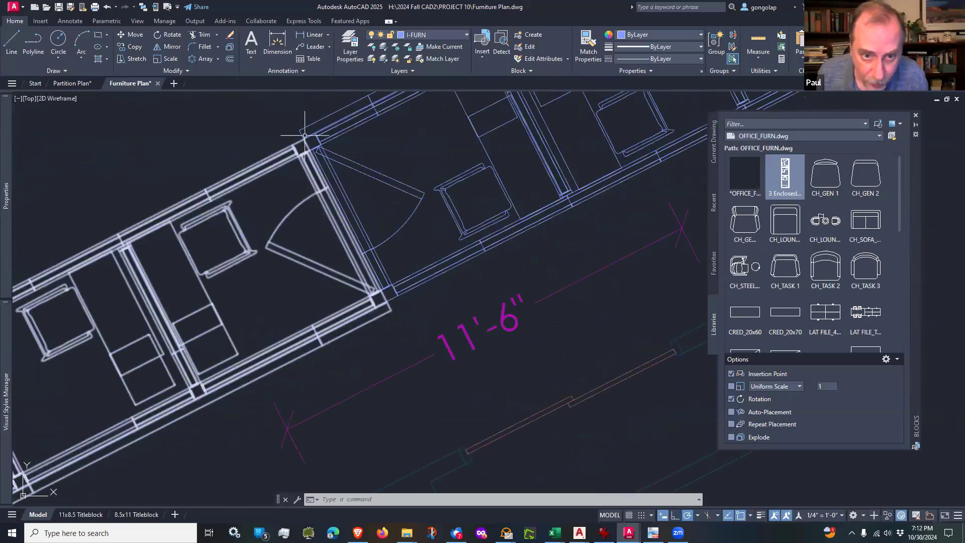
scroll(381, 298, "up", 1)
scroll(650, 281, "down", 4)
Step: Move the second enclosed-rooms block about 5' northeast along the 27° direction, opening a passage between the two blocks
type("m")
key("Return")
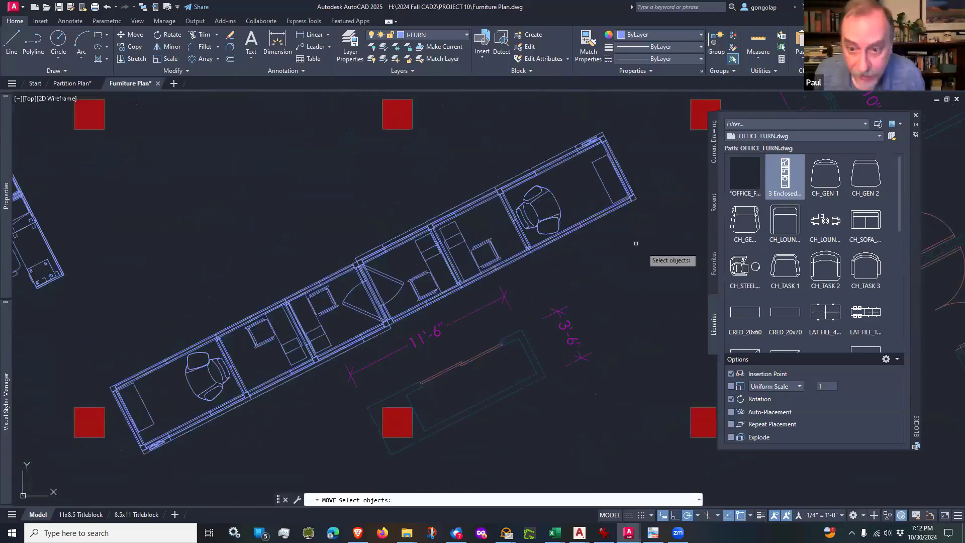
left_click(653, 239)
left_click(606, 203)
key("Return")
left_click(590, 272)
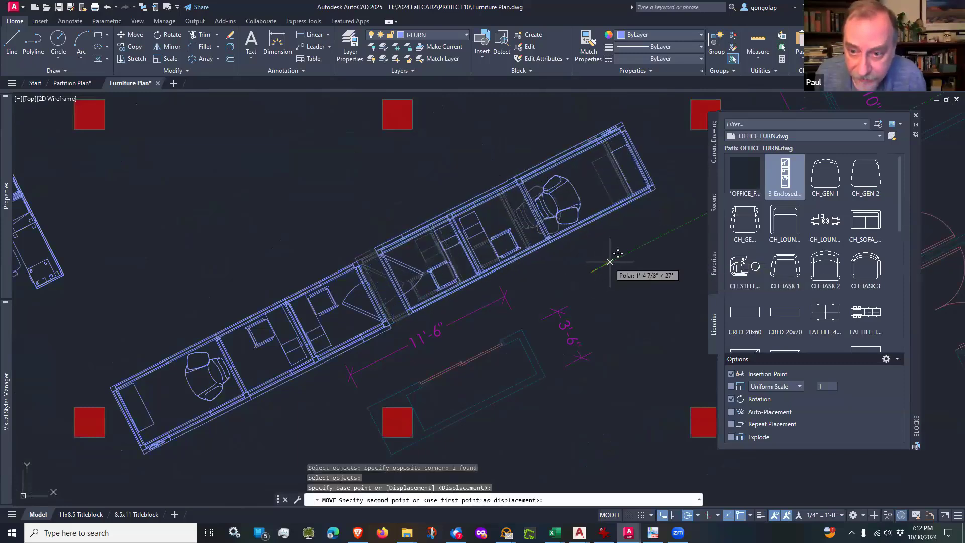
left_click(658, 235)
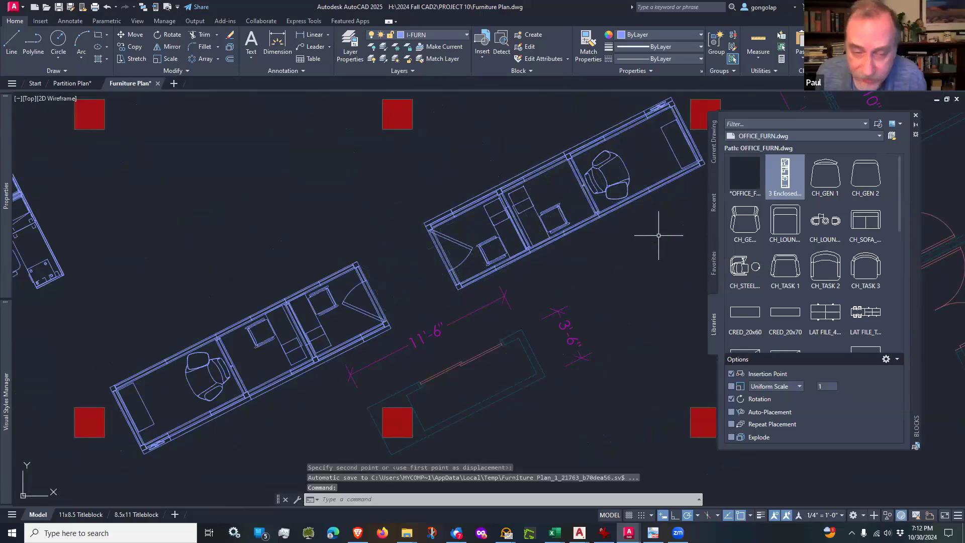
Step: Move the first enclosed-rooms block about 8" southwest along the 207° direction, bringing its end closer to the adjacent column
scroll(618, 251, "down", 2)
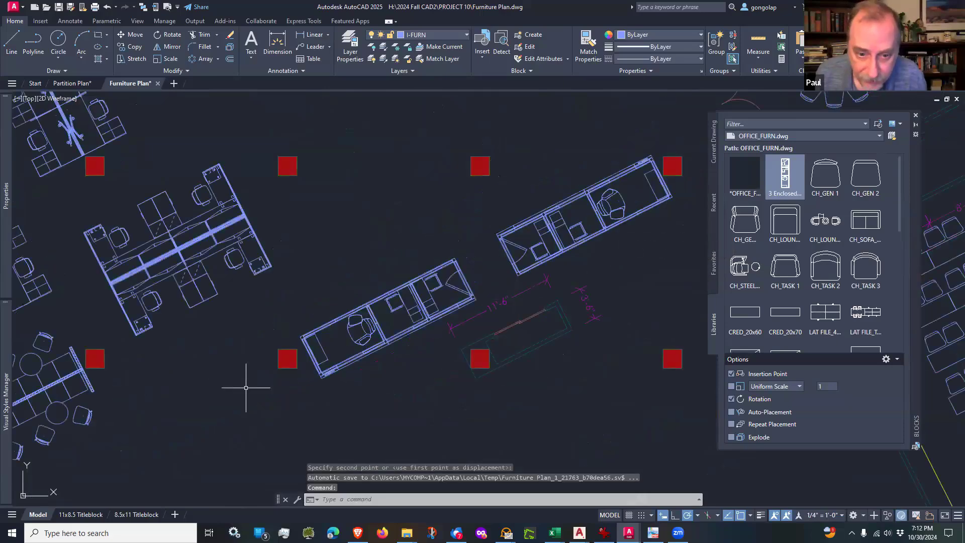
scroll(301, 357, "up", 4)
type("m")
key("Return")
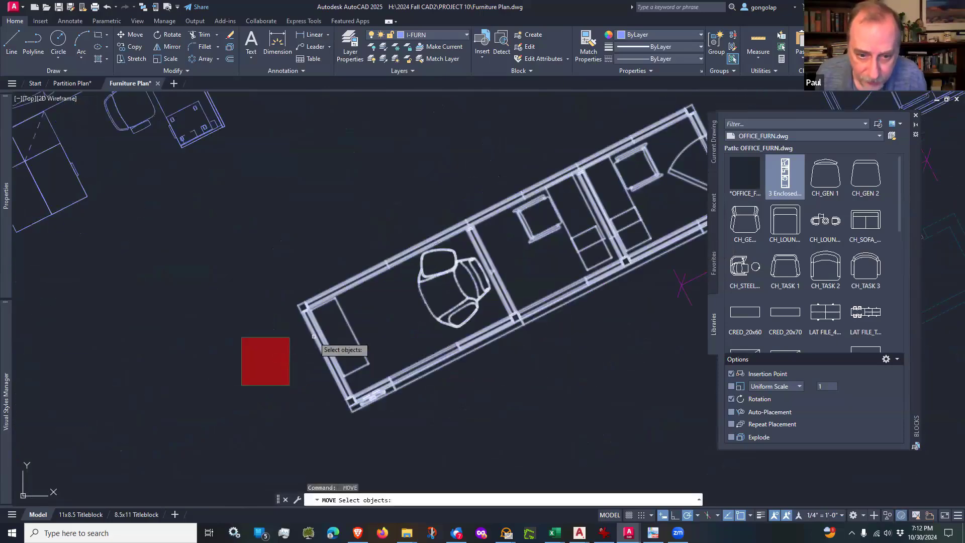
left_click(311, 336)
key("Return")
left_click(353, 201)
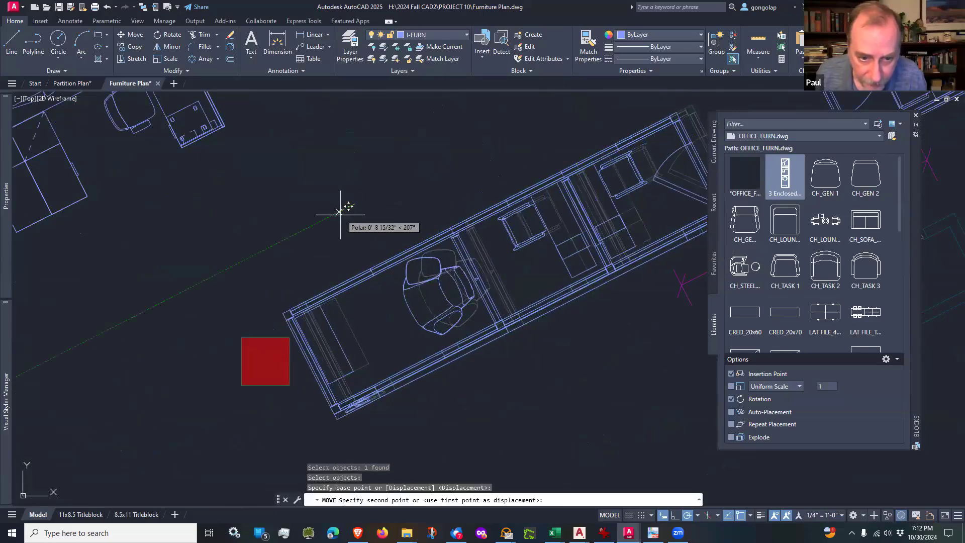
left_click(339, 213)
scroll(303, 346, "up", 4)
scroll(329, 289, "down", 4)
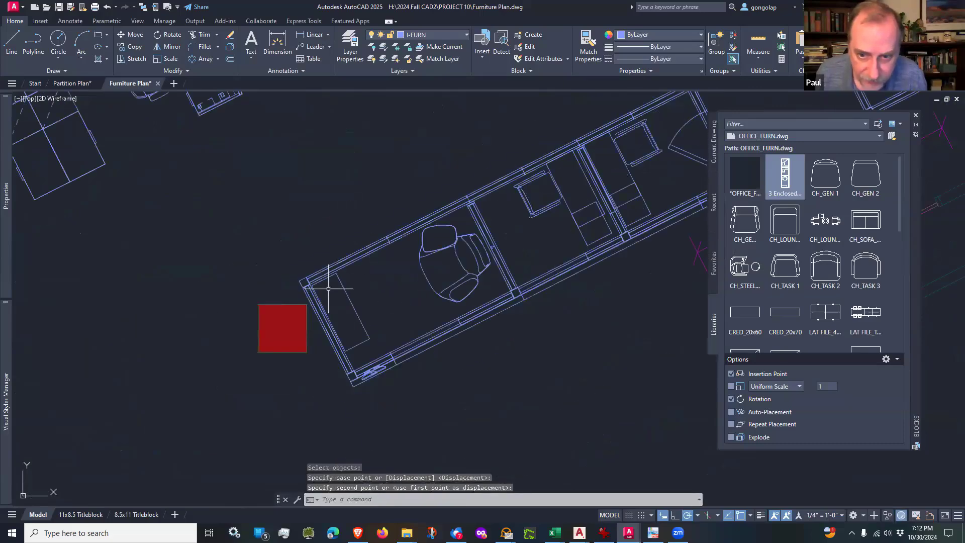
Step: Examine the clearances between the two enclosed-rooms blocks and the adjacent columns, the passage between them, and the surrounding office layout
scroll(377, 280, "up", 1)
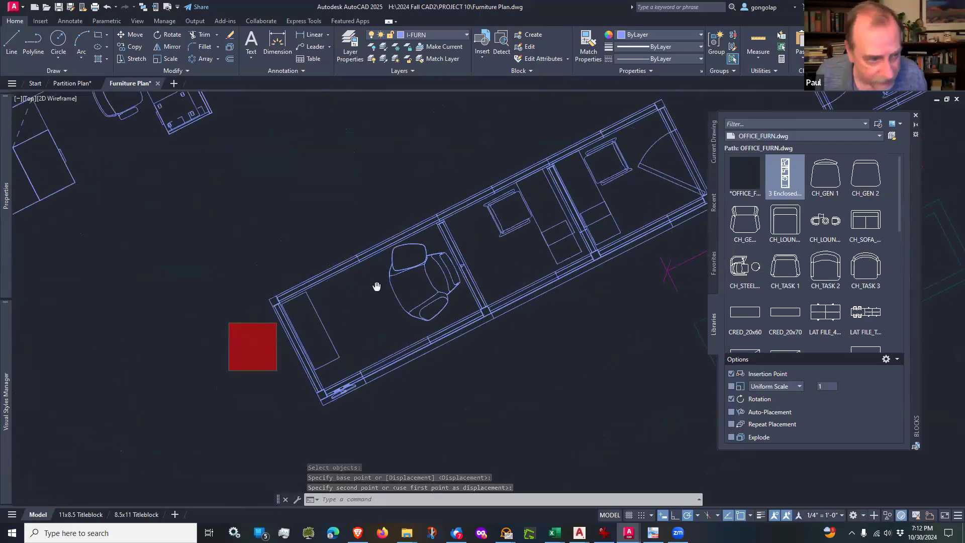
scroll(284, 304, "up", 2)
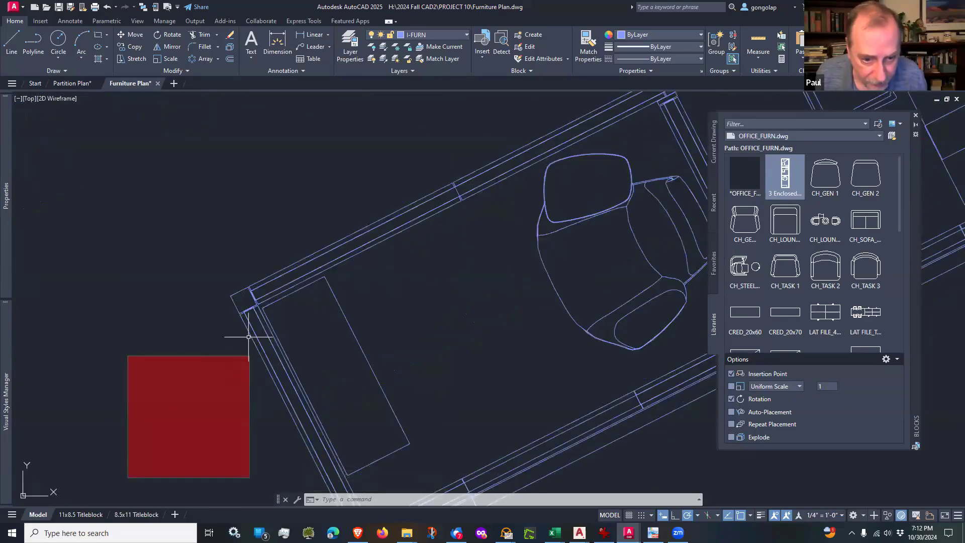
scroll(249, 337, "down", 2)
scroll(249, 337, "down", 3)
scroll(608, 166, "up", 4)
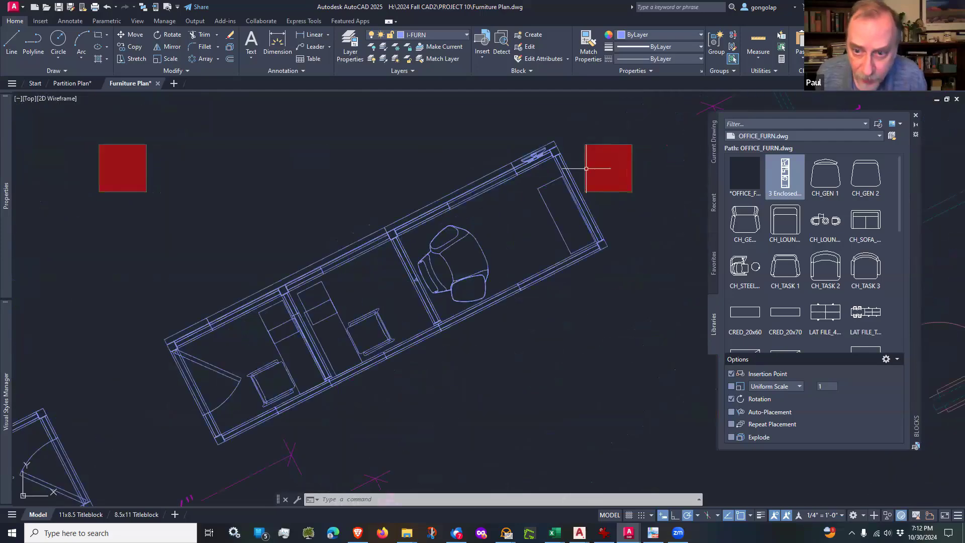
scroll(572, 189, "down", 6)
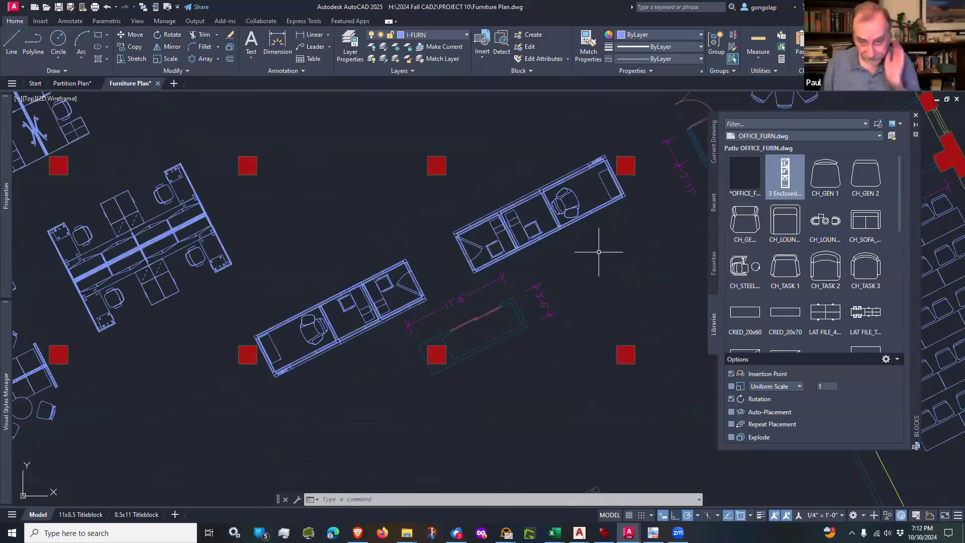
scroll(442, 255, "up", 2)
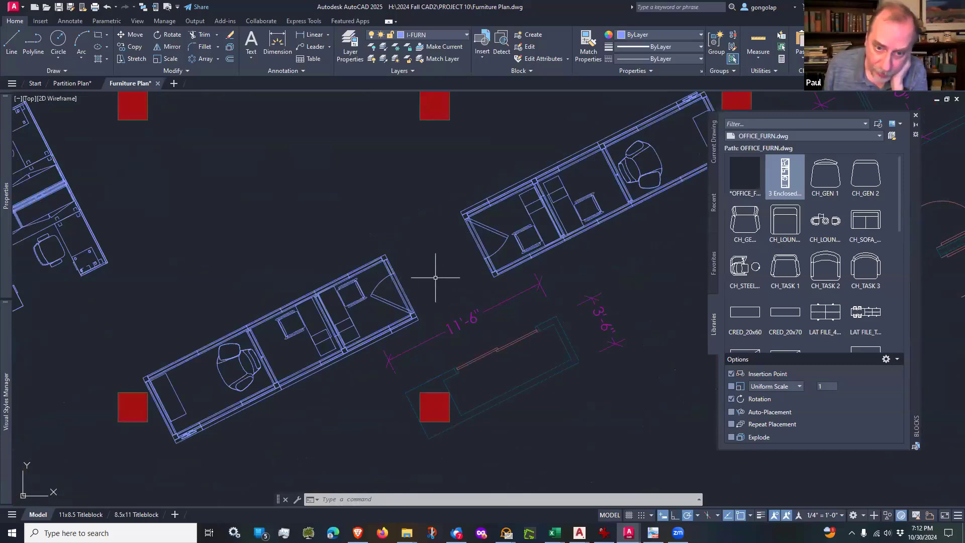
scroll(420, 283, "down", 2)
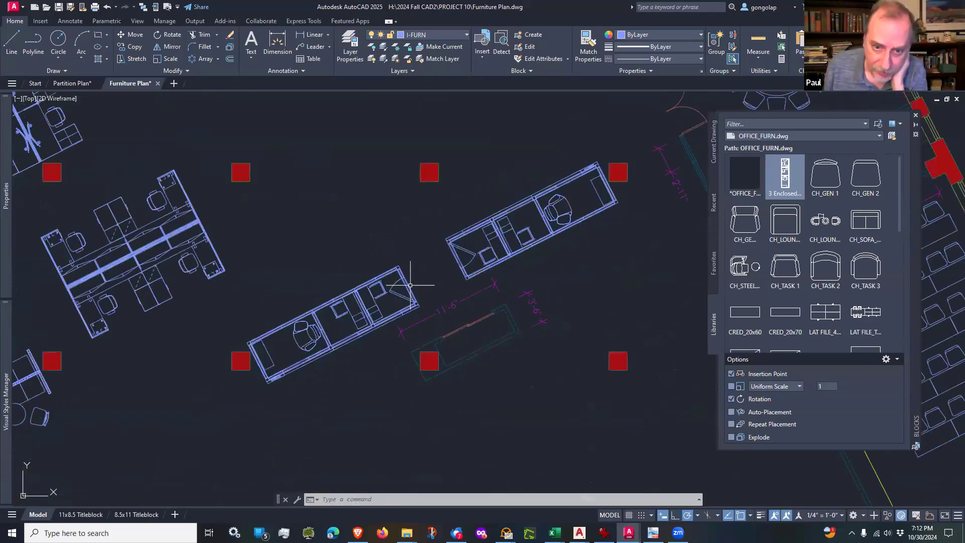
scroll(613, 188, "up", 2)
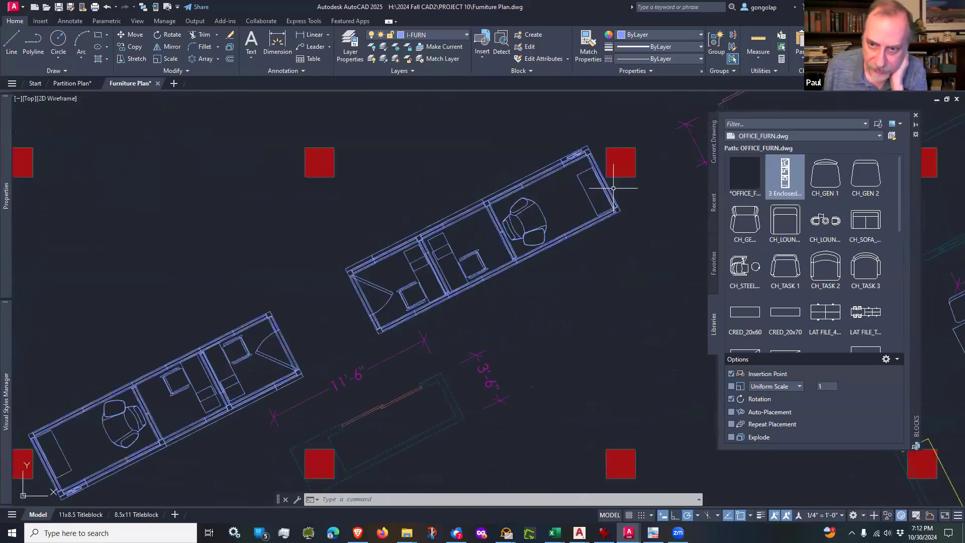
scroll(612, 184, "down", 2)
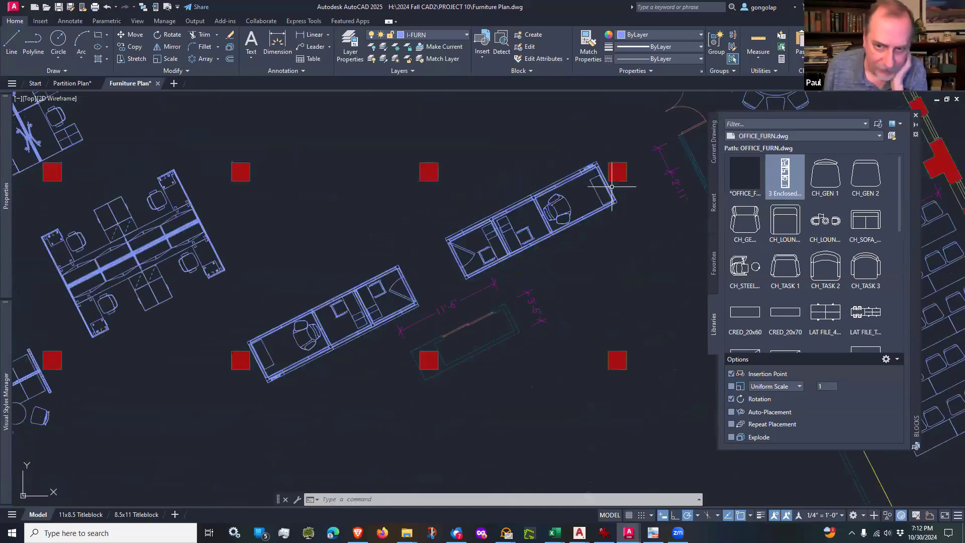
scroll(612, 255, "down", 2)
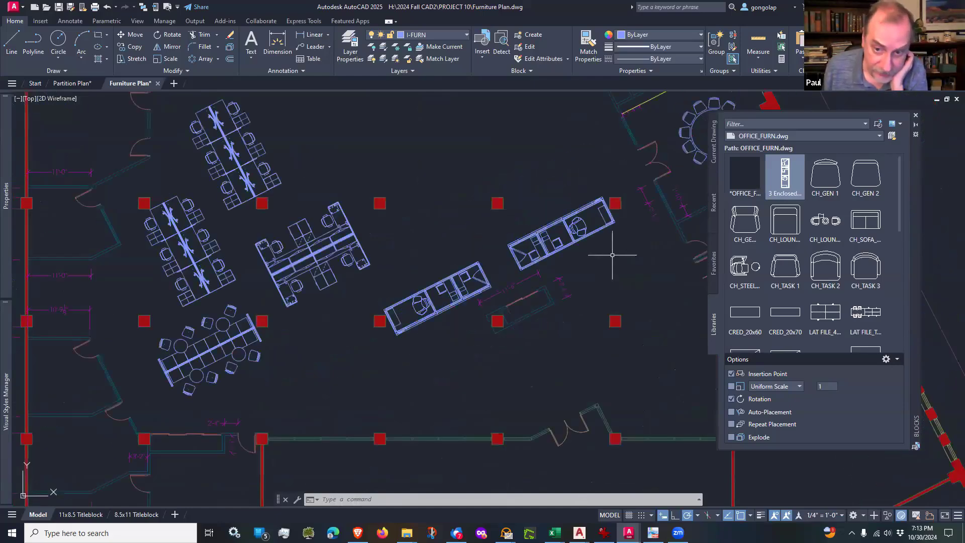
scroll(579, 267, "up", 2)
mouse_move(466, 266)
middle_mouse_down()
mouse_move(466, 252)
mouse_move(465, 266)
middle_mouse_up()
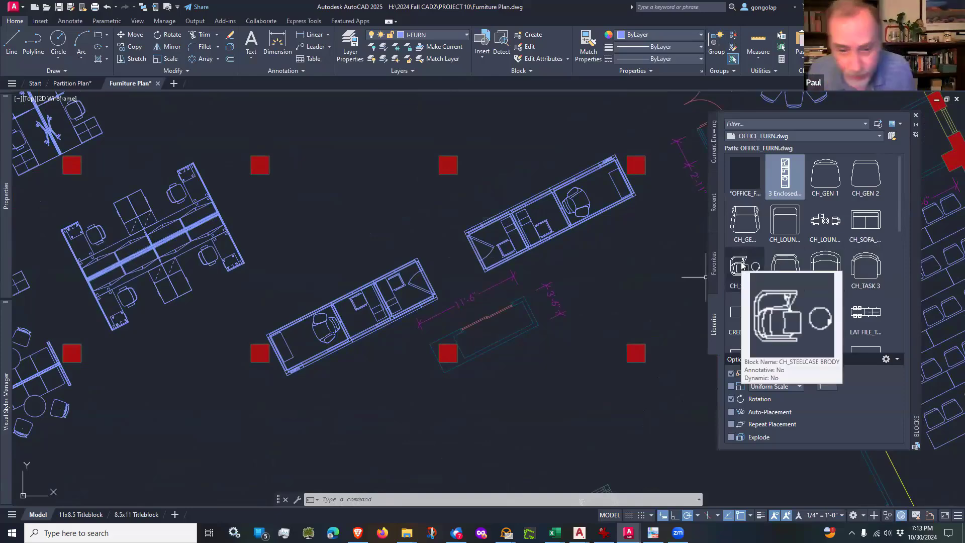
scroll(339, 316, "down", 2)
scroll(339, 316, "down", 5)
scroll(287, 344, "up", 5)
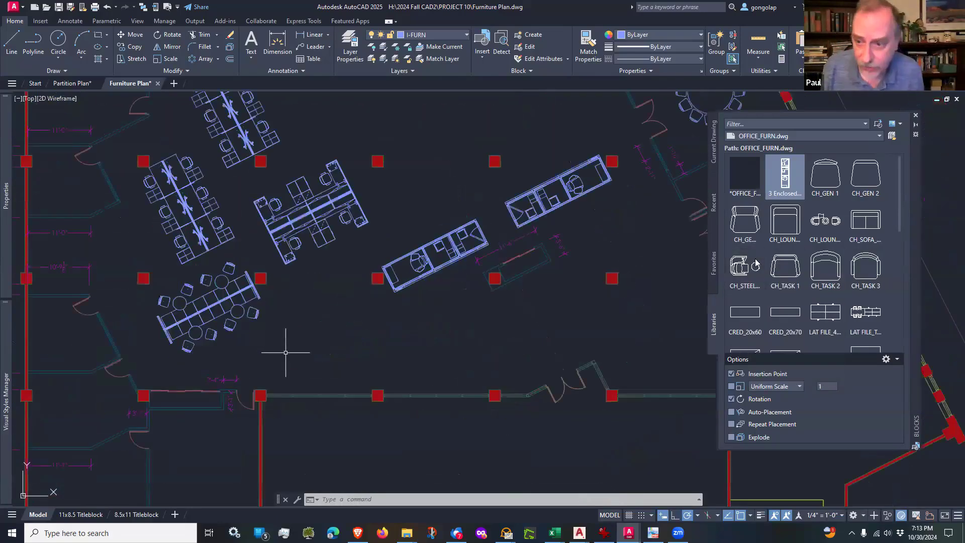
Step: Insert the CH_STEEL chair-and-round-table block unrotated, facing east, just above the open office's south glazed wall beside the column
left_click(743, 269)
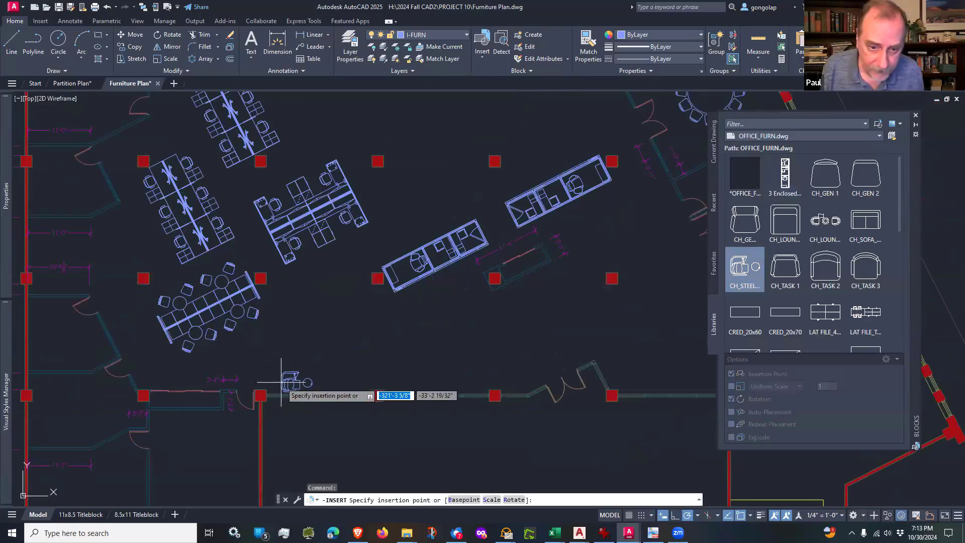
scroll(282, 383, "up", 5)
scroll(276, 388, "down", 1)
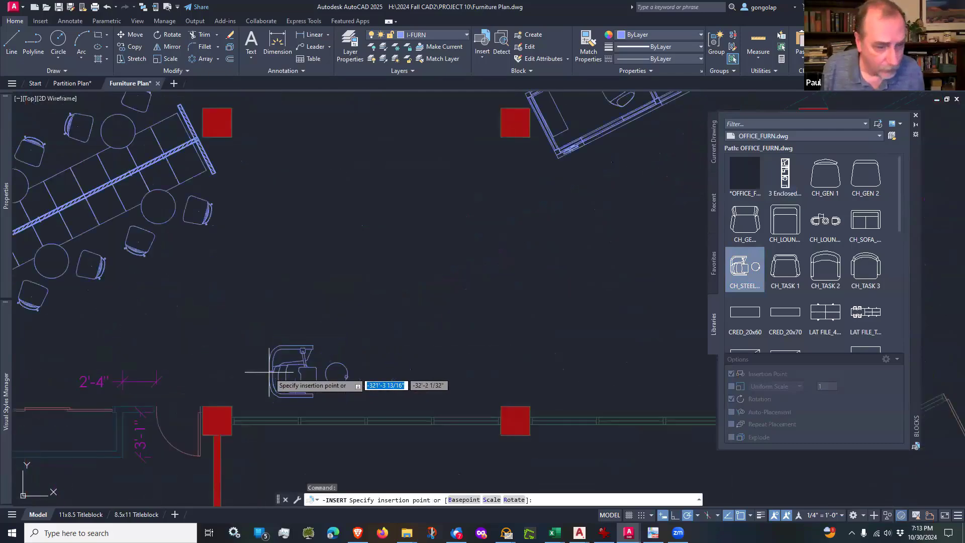
scroll(269, 372, "up", 2)
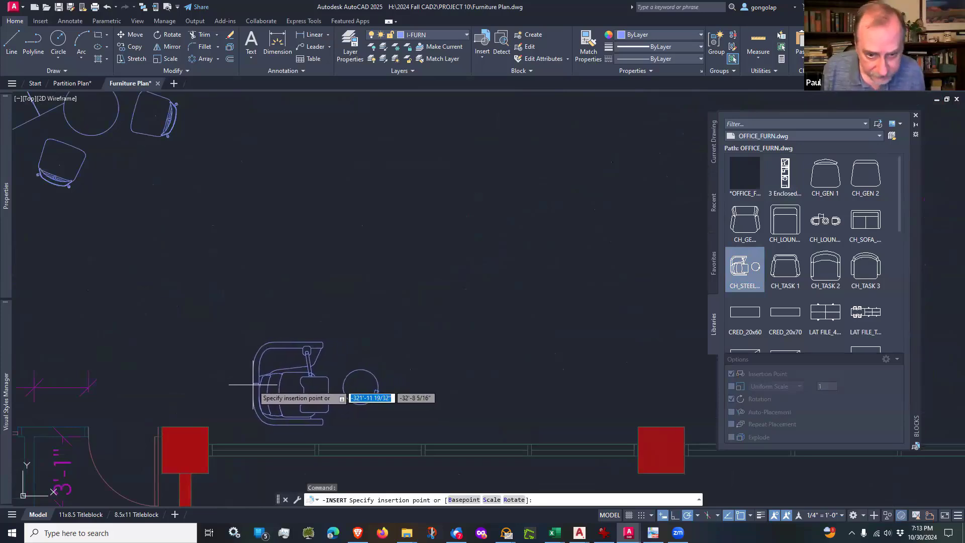
left_click(252, 385)
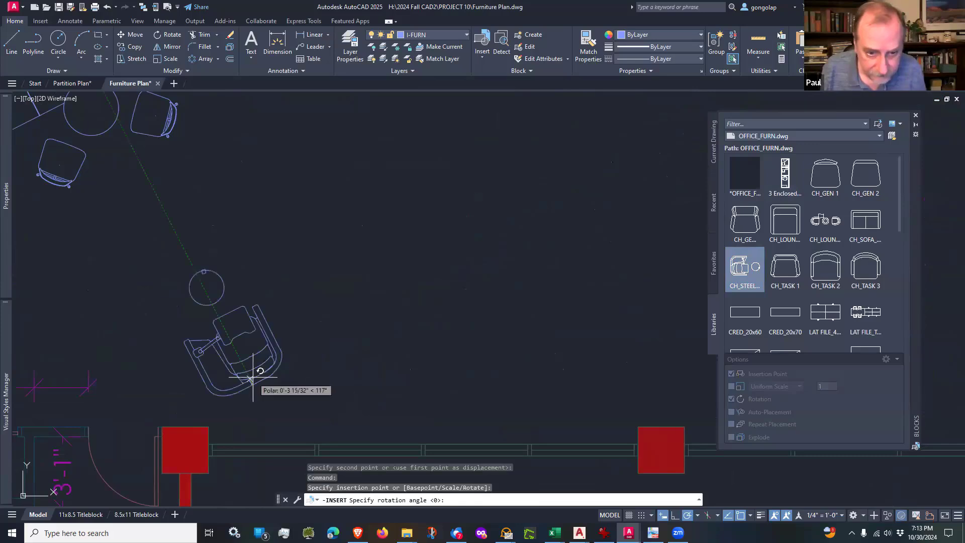
left_click(426, 385)
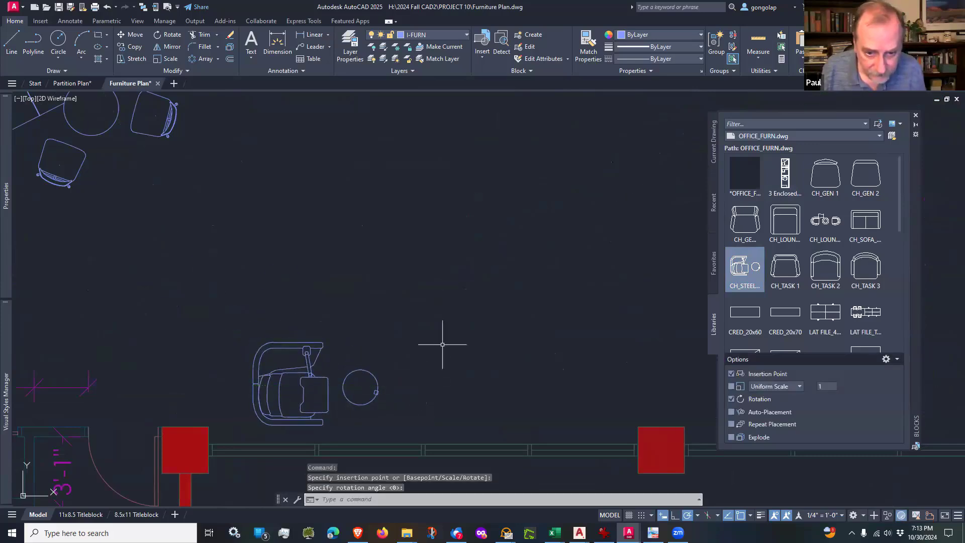
Step: Copy the chair-and-table block about 4'-3" straight north with ortho on, forming a column of two
type("co")
key("Return")
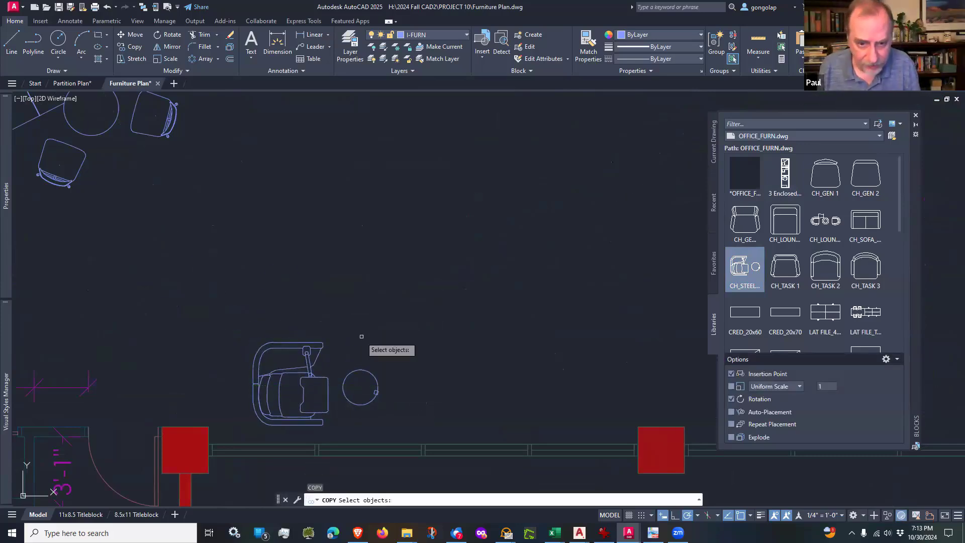
left_click(349, 328)
left_click(330, 345)
key("Return")
left_click(487, 359)
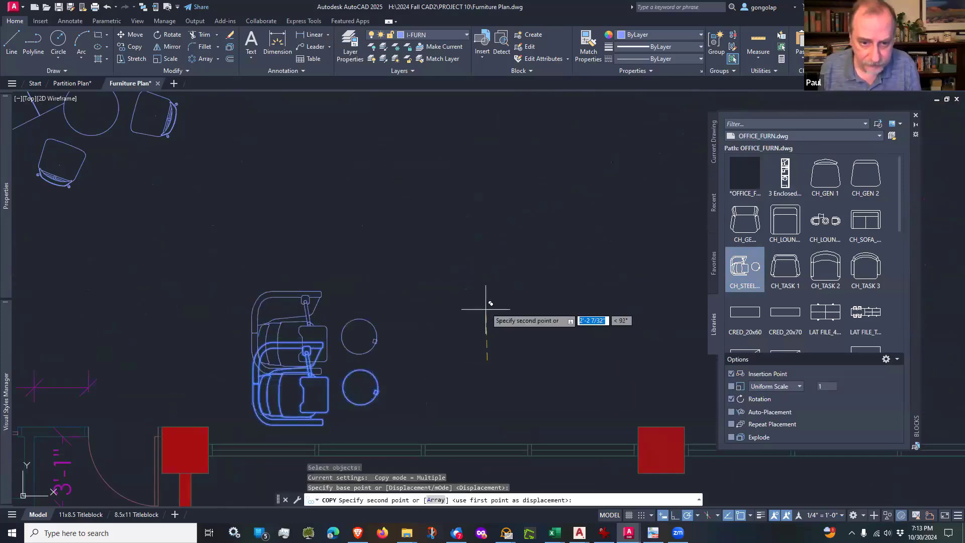
key("F8")
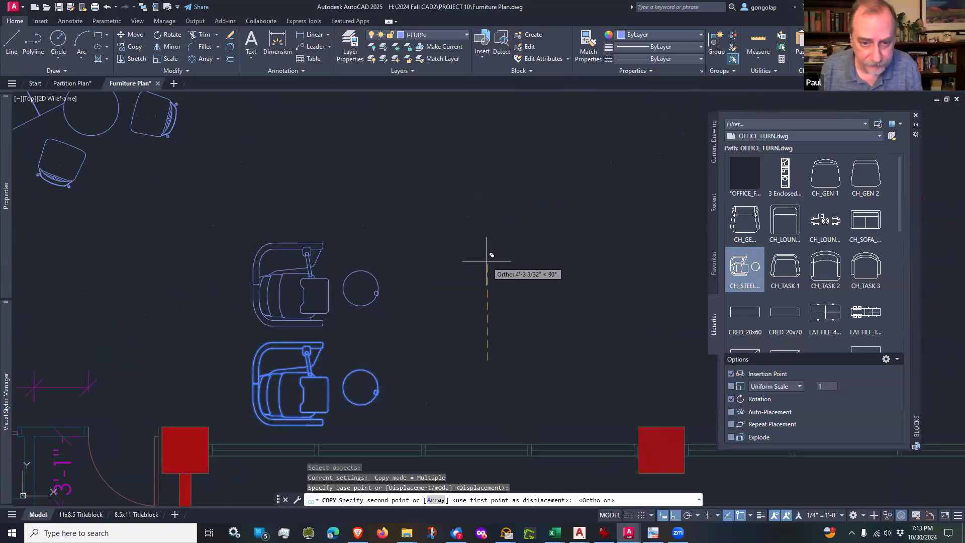
left_click(475, 258)
key("Return")
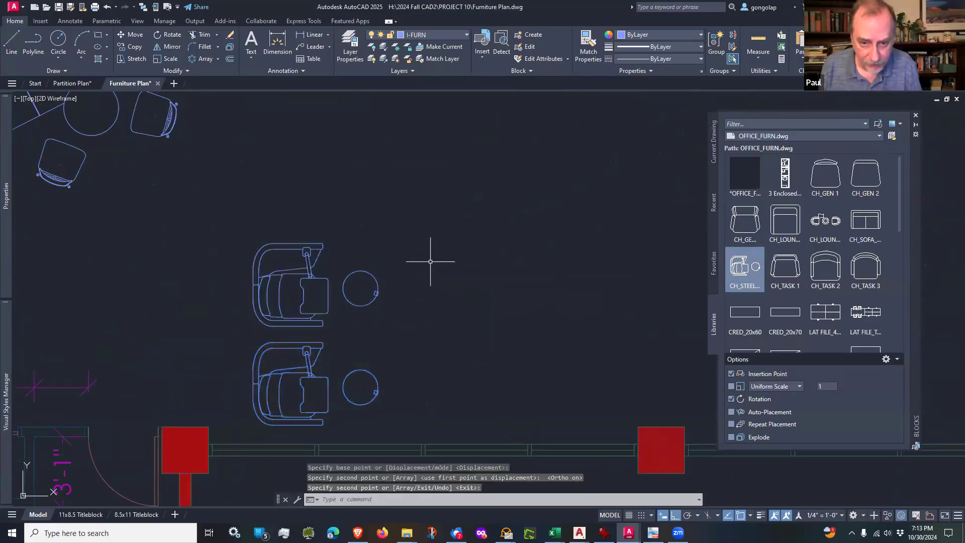
Step: Mirror the two chair-and-table blocks about a vertical line through the center mullion of the south glazed bay, keeping the originals
scroll(430, 262, "down", 2)
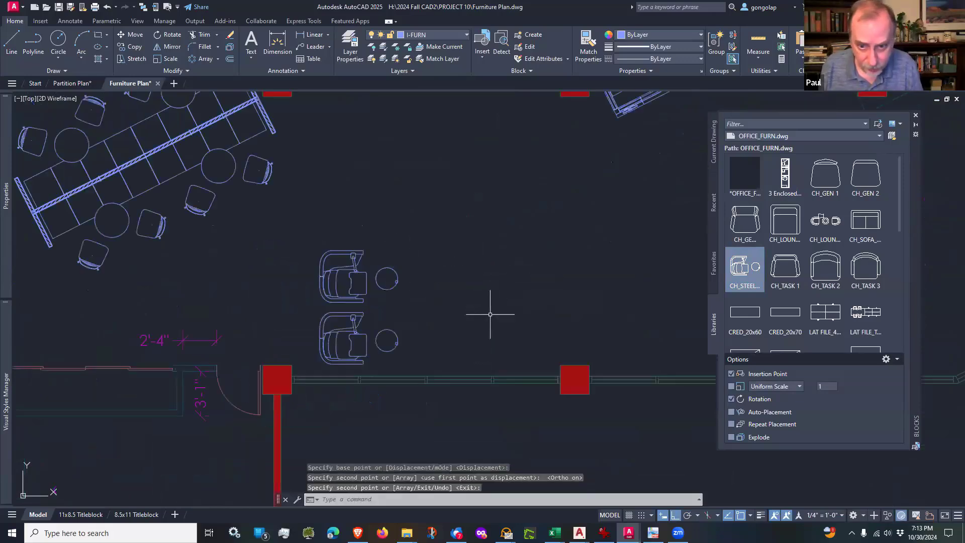
type("mi")
key("Return")
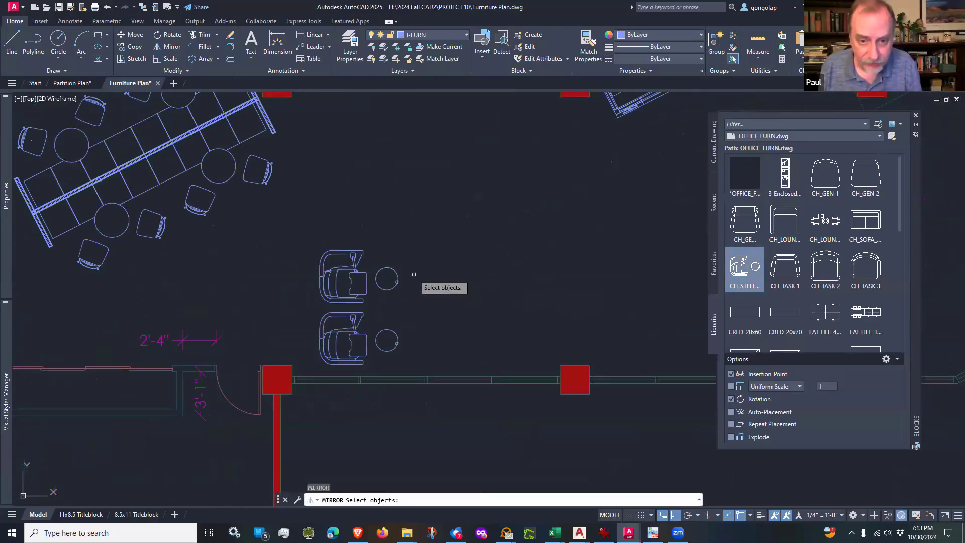
left_click(413, 274)
left_click(368, 332)
scroll(426, 352, "up", 2)
key("Return")
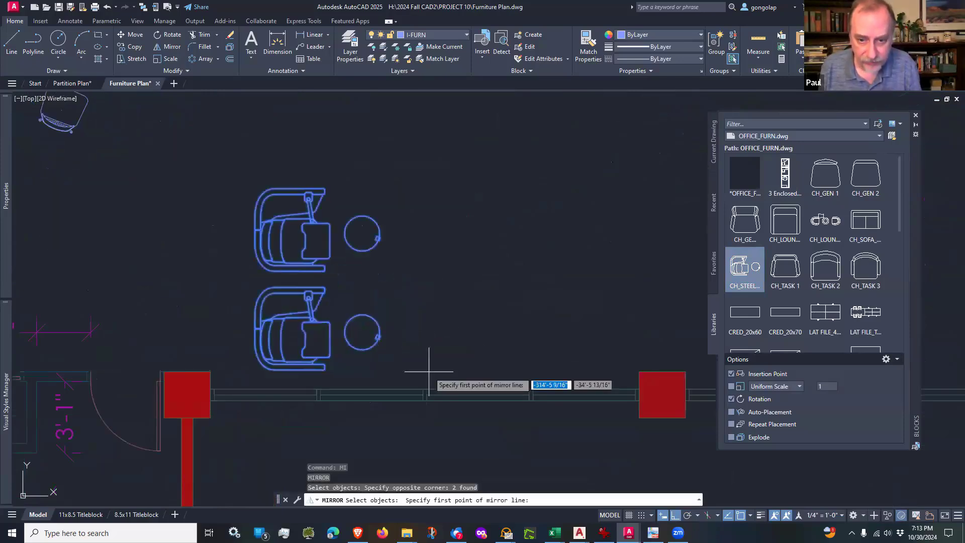
scroll(427, 384, "up", 4)
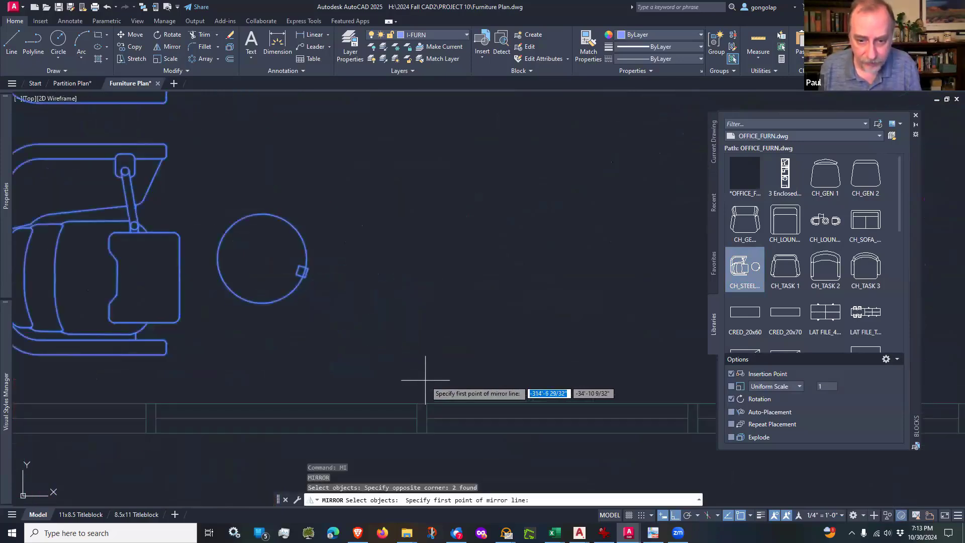
left_click(424, 407)
scroll(425, 408, "down", 3)
scroll(425, 407, "down", 4)
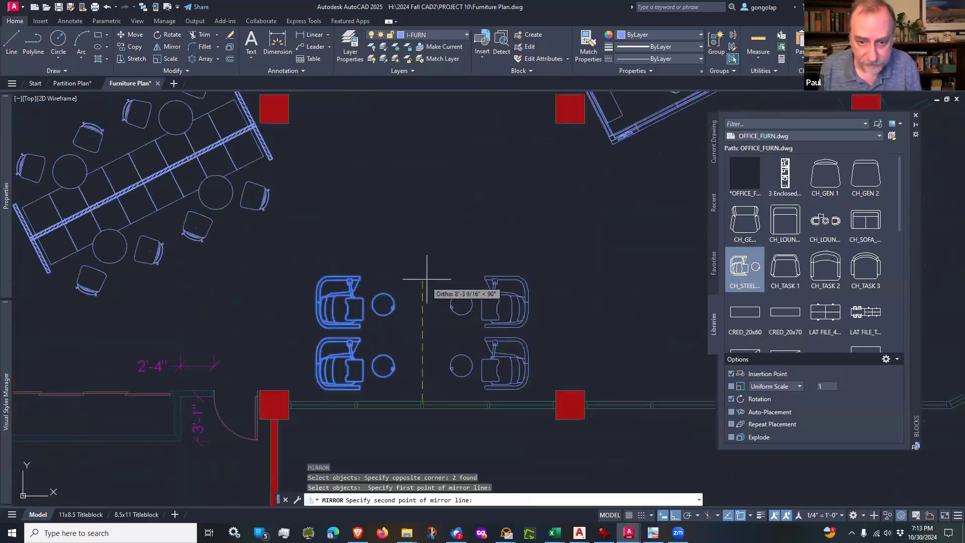
left_click(429, 249)
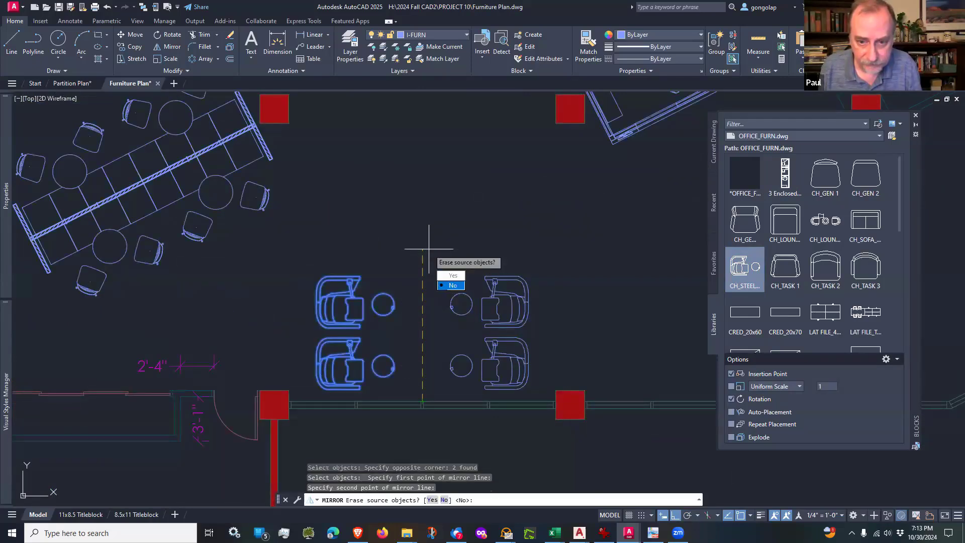
left_click(449, 284)
scroll(386, 242, "down", 2)
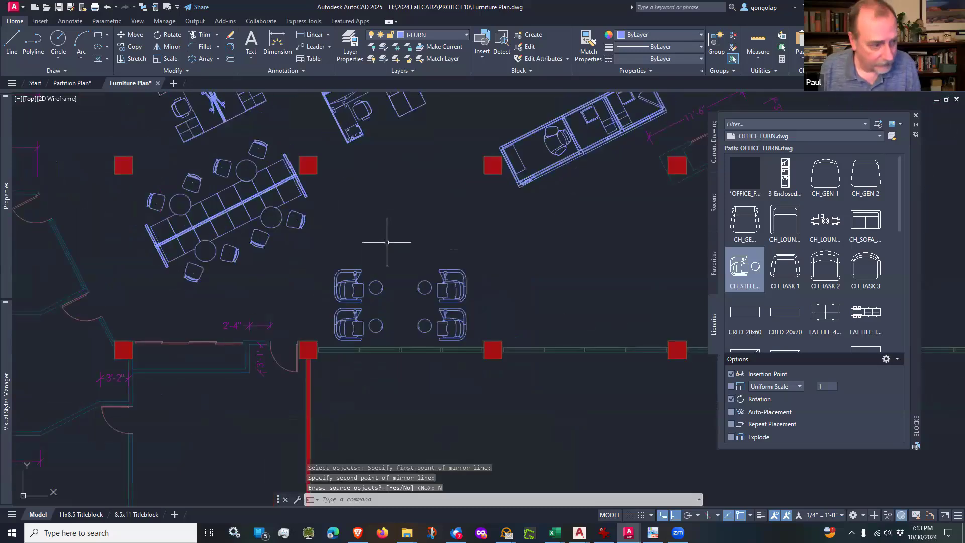
Step: Copy the four chair-and-table blocks 20'-6" east, from the bay's center mullion midpoint to the matching mullion midpoint in the next bay
type("co")
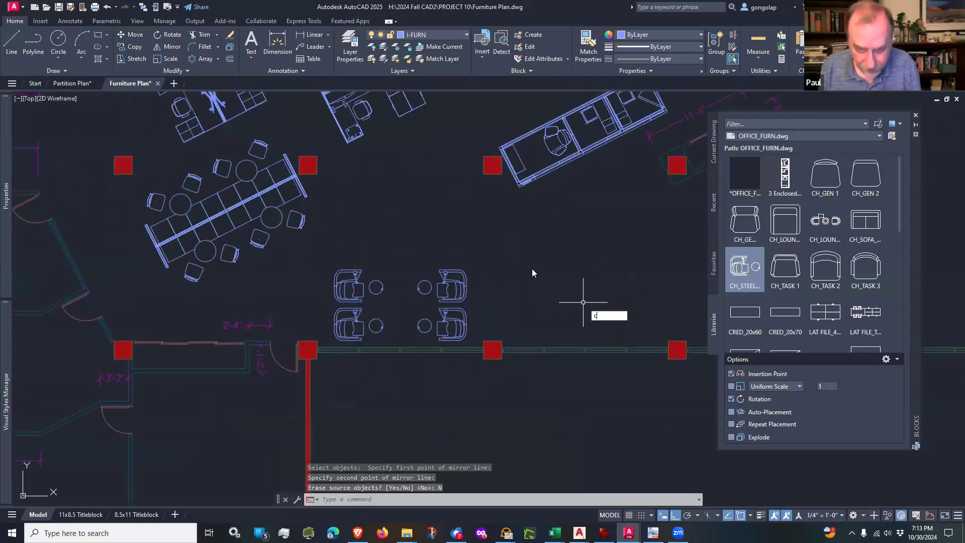
key("Return")
left_click(489, 277)
left_click(355, 317)
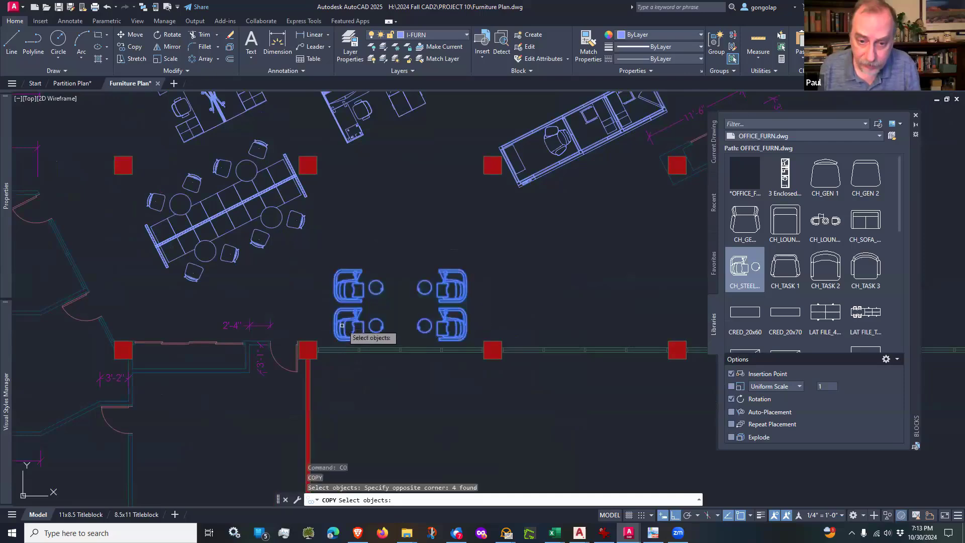
scroll(363, 353, "up", 6)
key("Return")
scroll(530, 314, "up", 4)
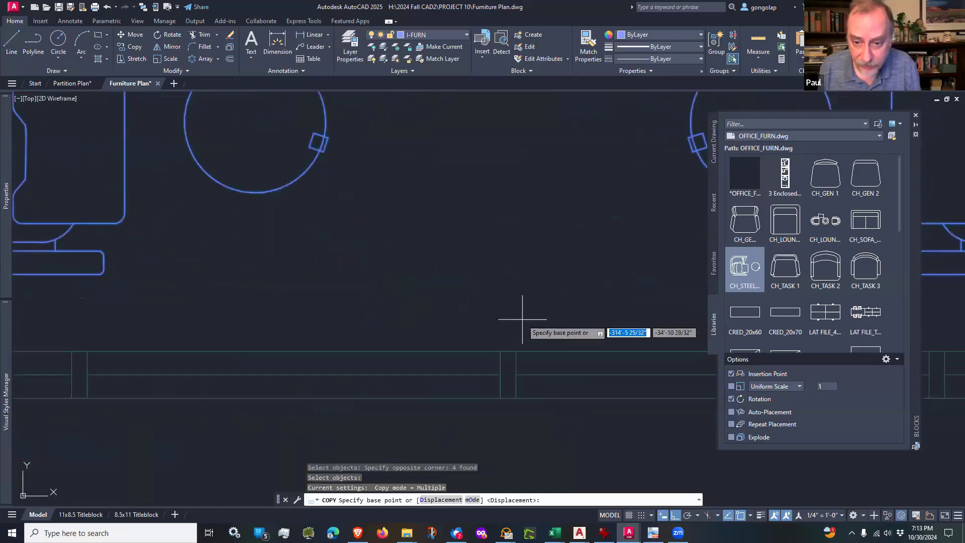
left_click(508, 350)
scroll(394, 286, "down", 10)
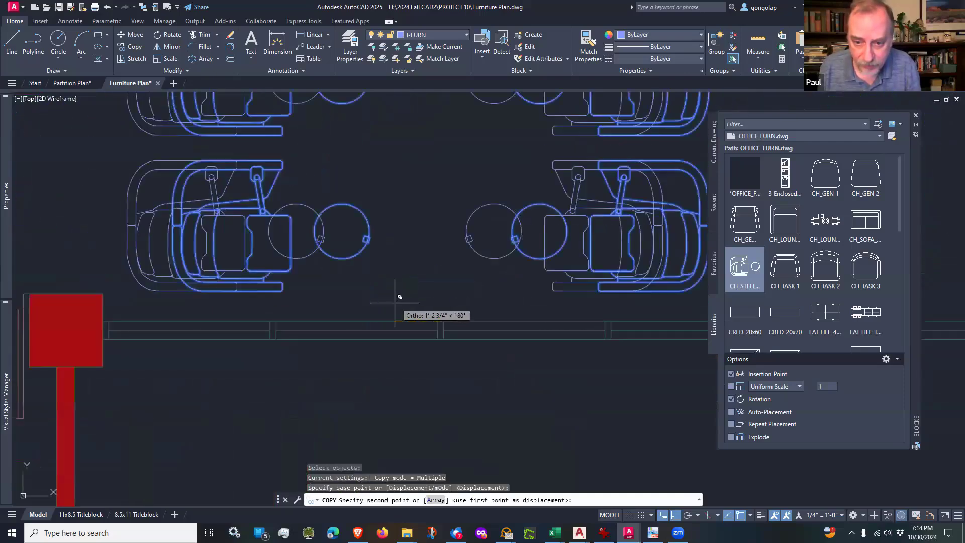
scroll(620, 297, "up", 5)
scroll(517, 327, "up", 2)
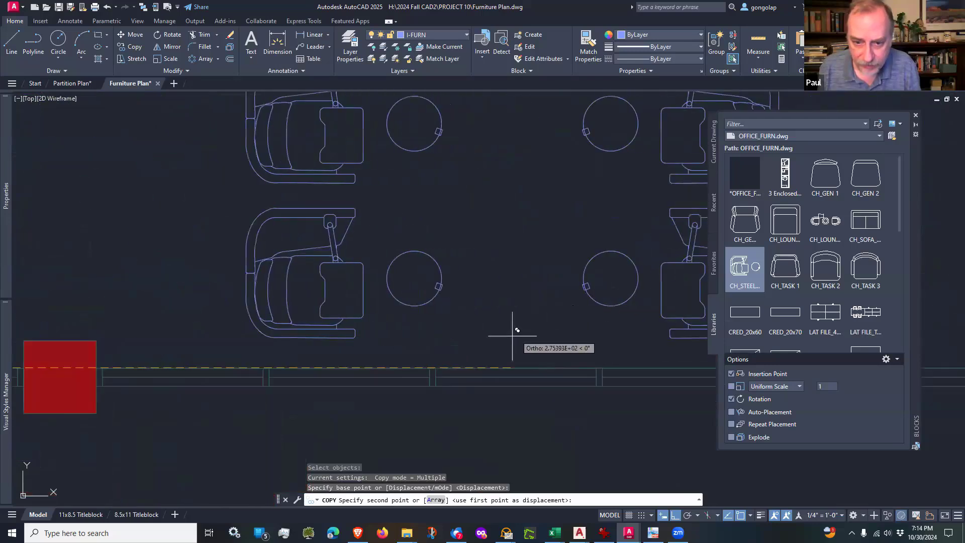
scroll(435, 356, "up", 3)
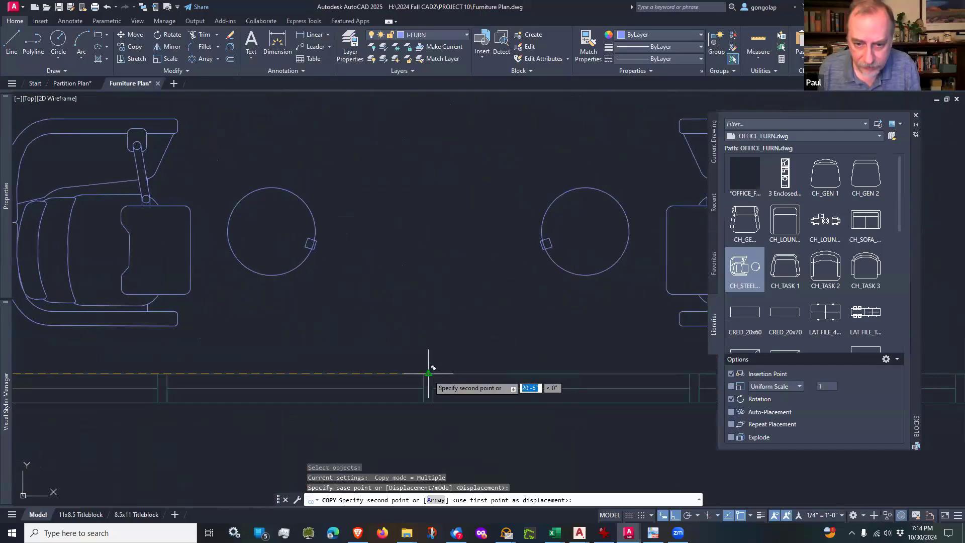
left_click(428, 374)
key("Return")
scroll(448, 326, "down", 6)
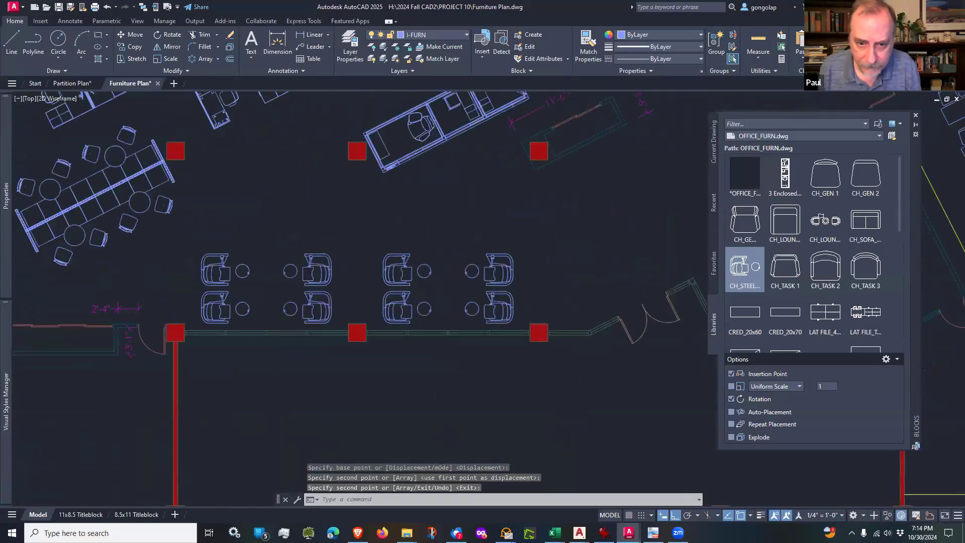
scroll(451, 323, "down", 2)
scroll(379, 330, "up", 2)
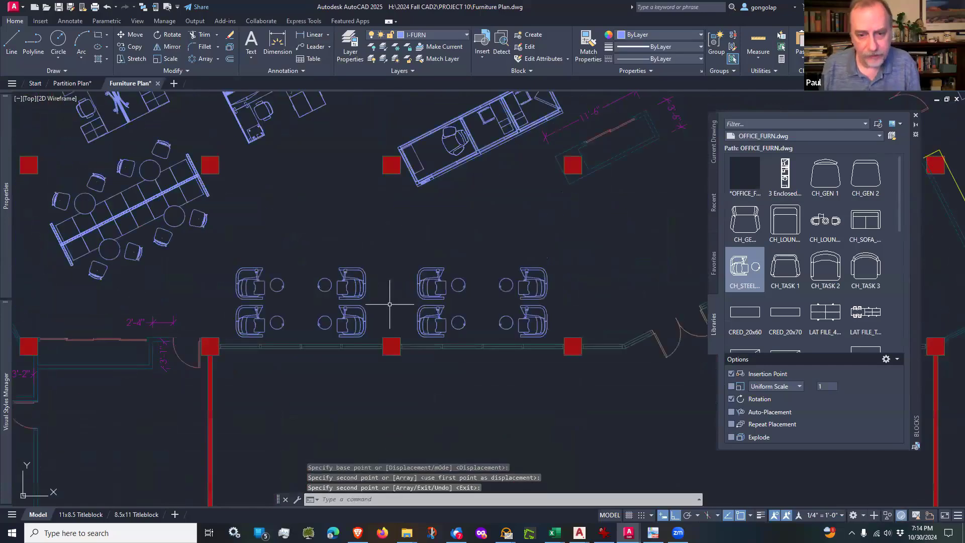
middle_click_drag(388, 308, 407, 305)
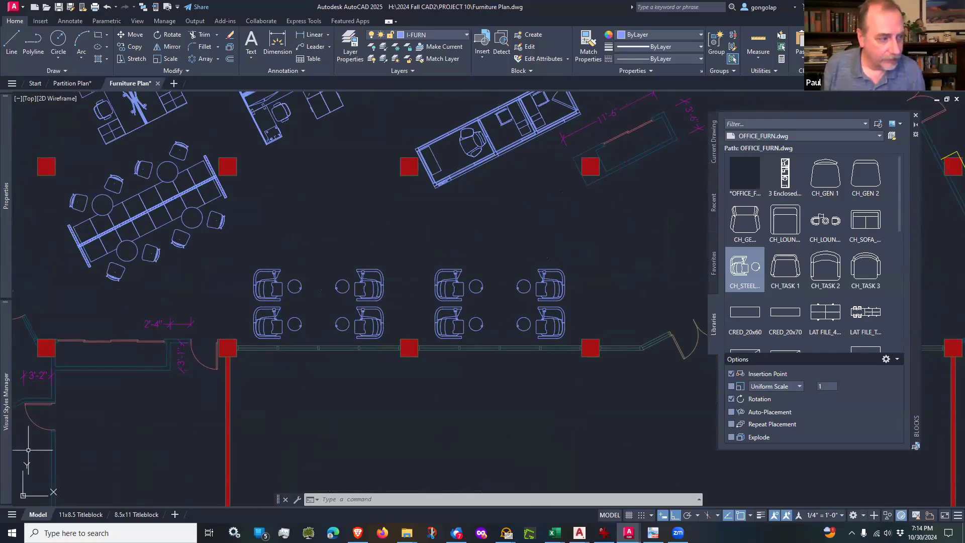
key("alt+Tab")
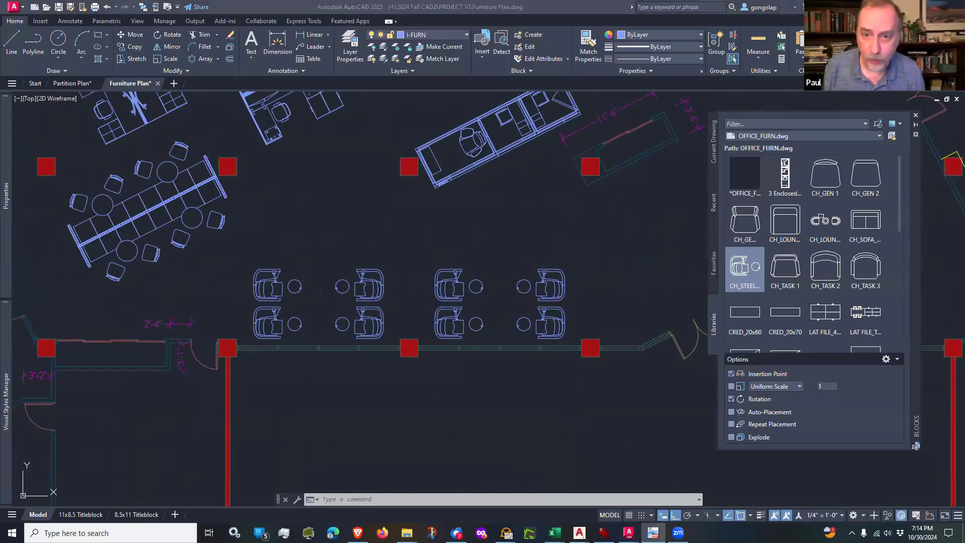
key("alt+Tab")
Step: Insert the Video Conference Group block between the two north offices, using polar tracking to rotate it southwest in line with the angled partitions
scroll(491, 265, "down", 6)
middle_click_drag(489, 127, 482, 226)
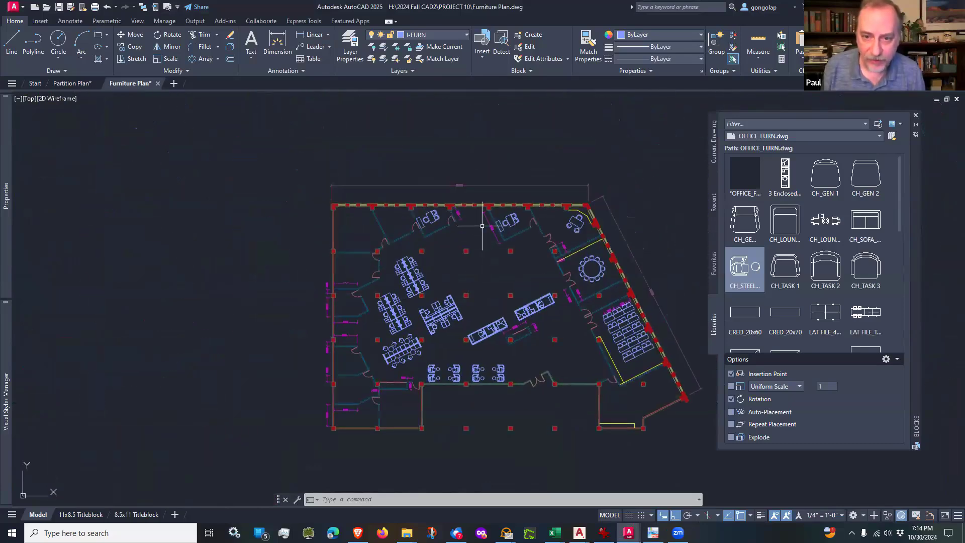
scroll(482, 226, "up", 6)
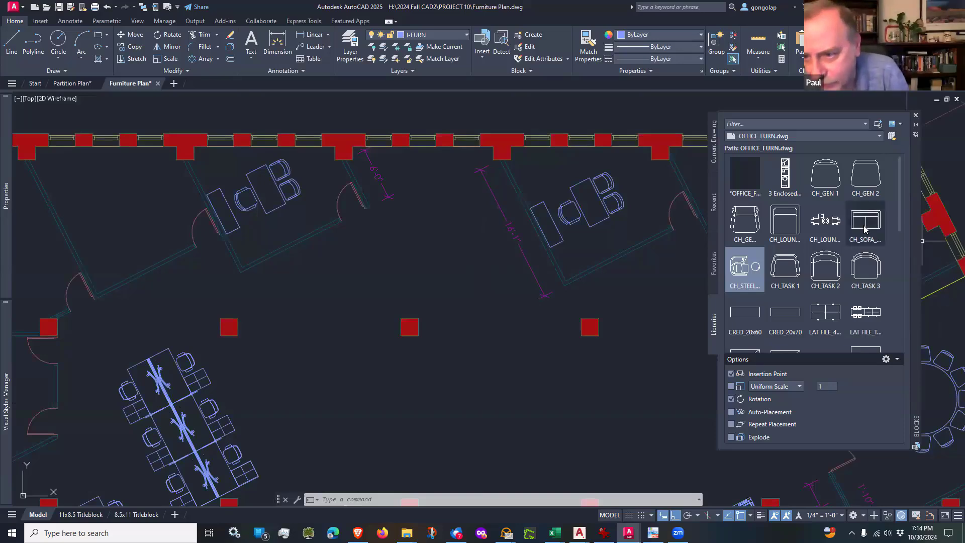
scroll(784, 247, "down", 10)
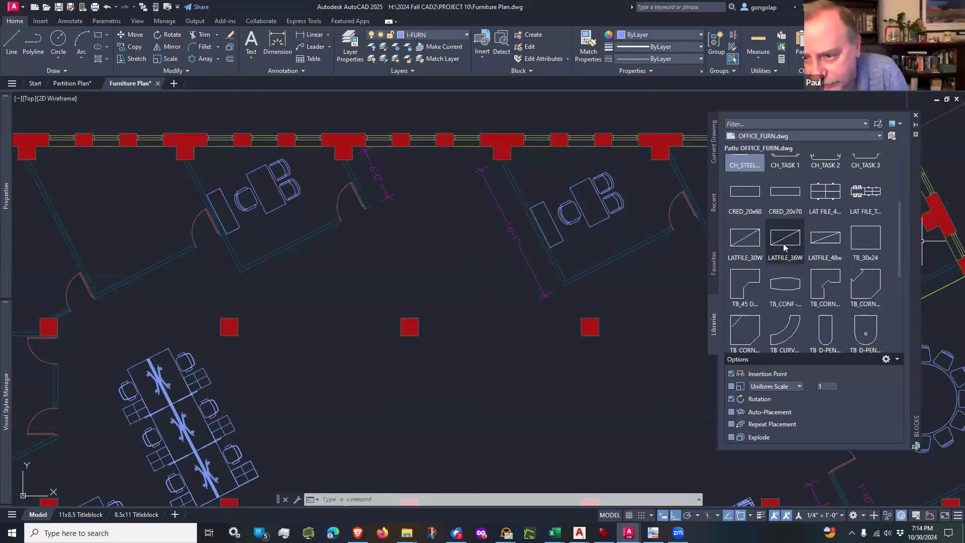
scroll(784, 247, "down", 1)
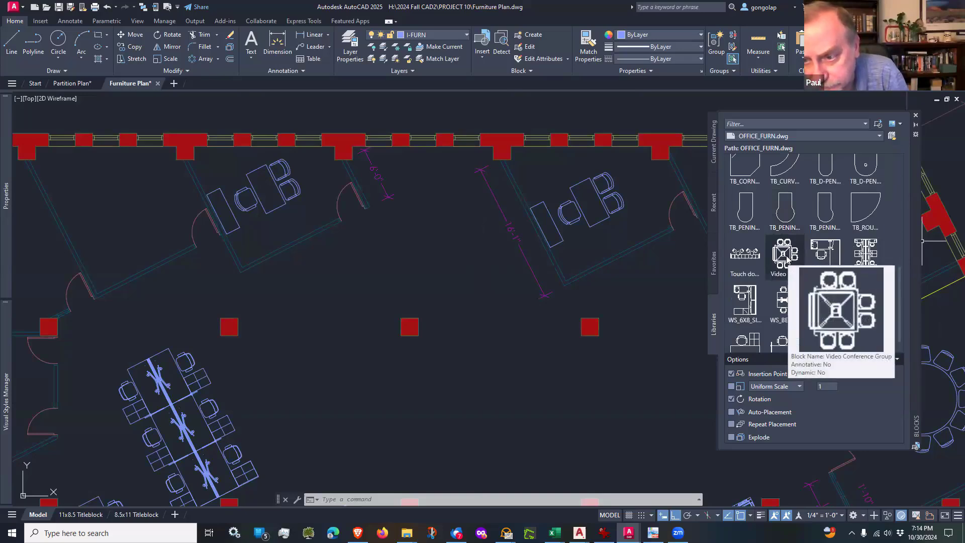
left_click(788, 261)
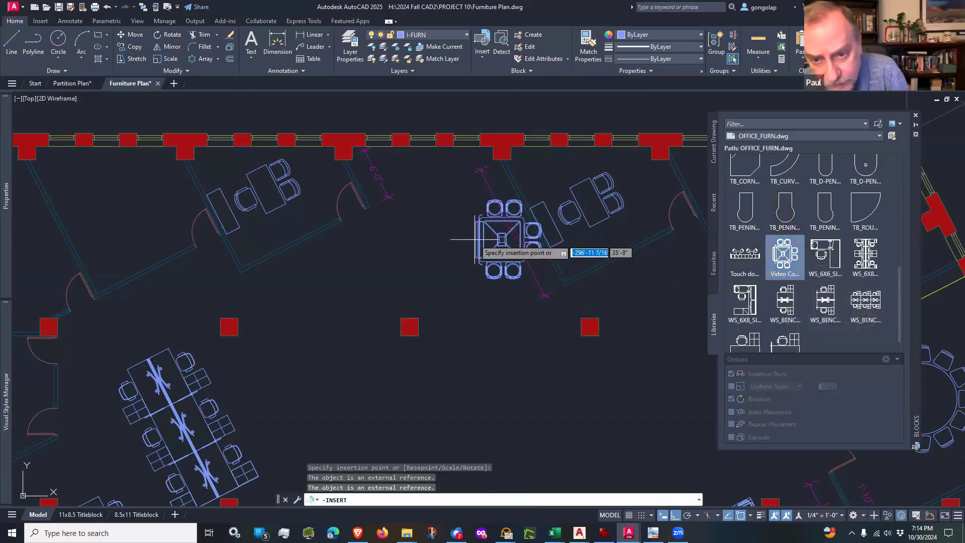
left_click(474, 272)
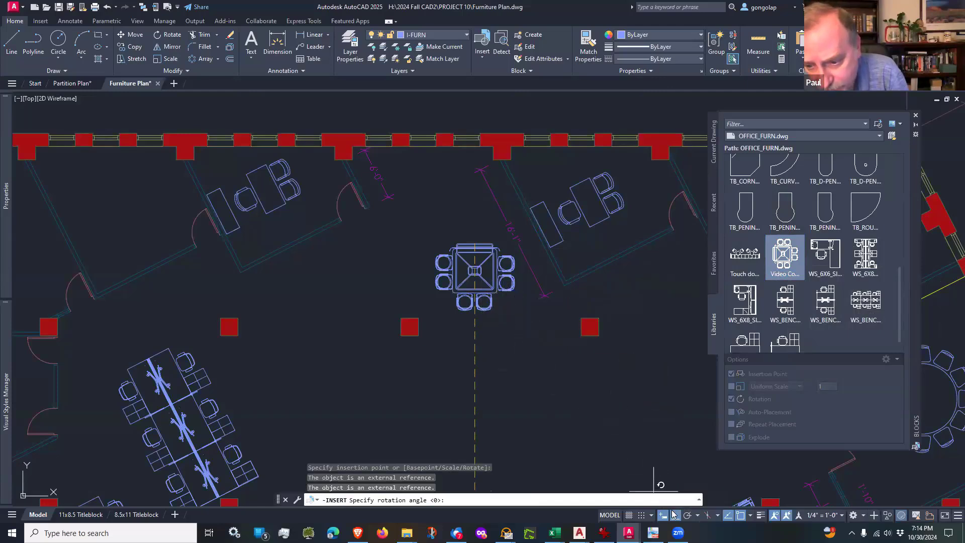
left_click(687, 516)
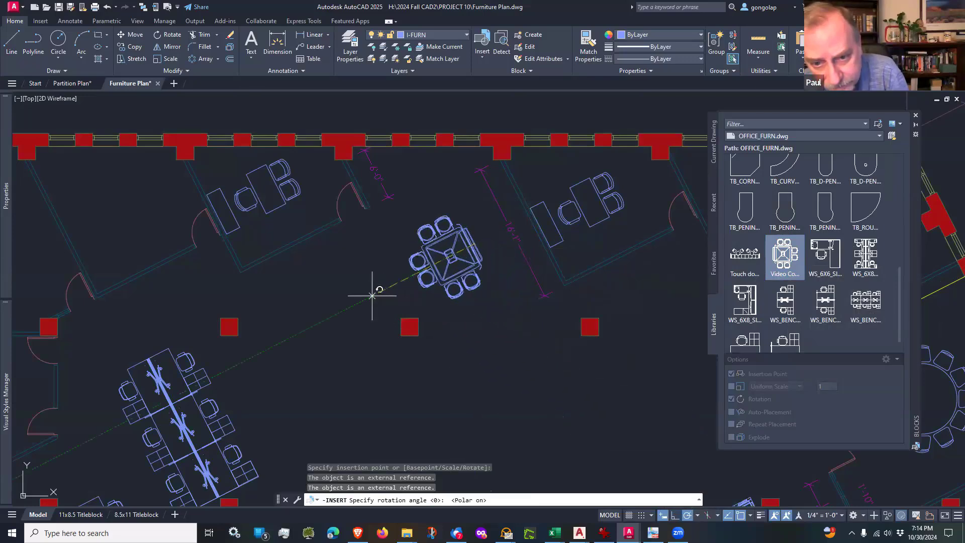
left_click(348, 307)
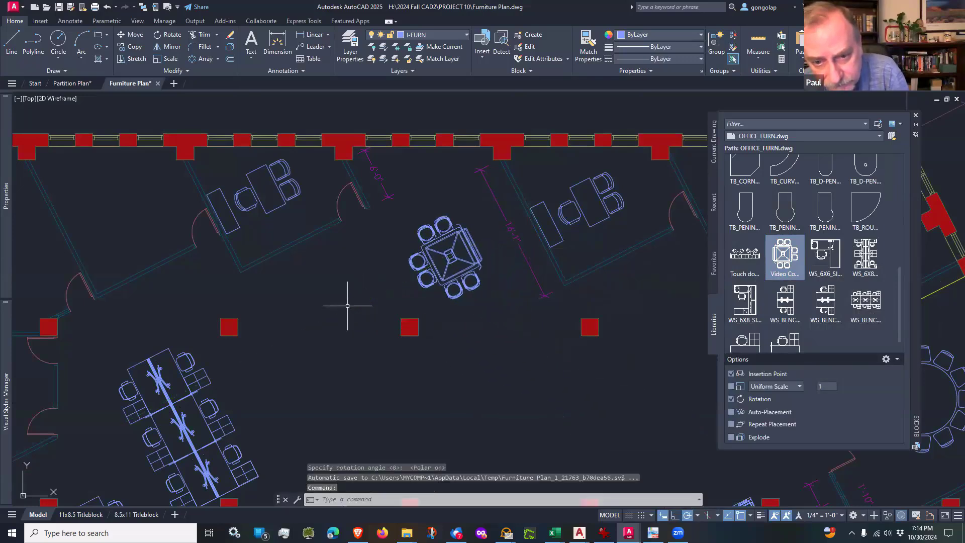
Step: Move the Video Conference Group block about 6'-7" northeast at 27°, onto the long dimension line beside the furnished office to its east
type("m")
key("Return")
left_click(522, 297)
left_click(476, 251)
key("Return")
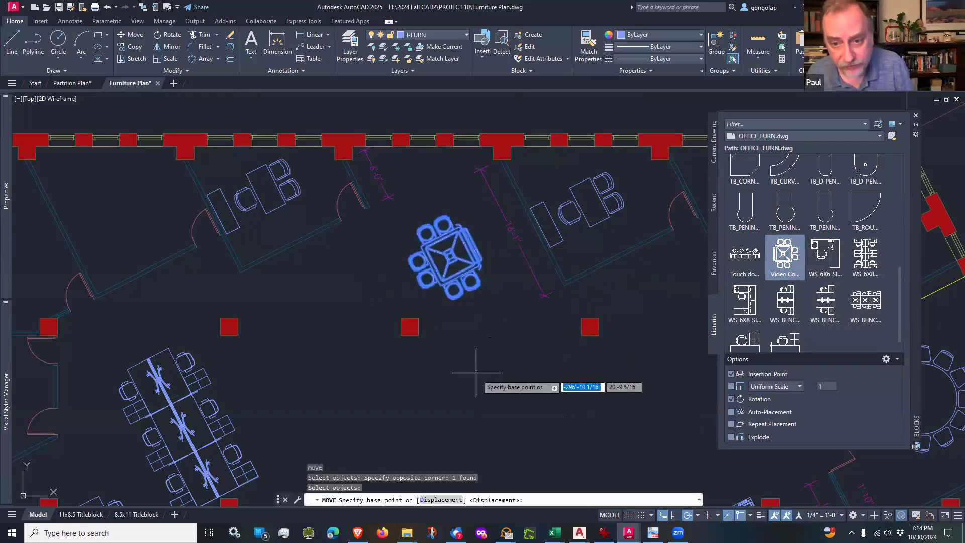
left_click(476, 382)
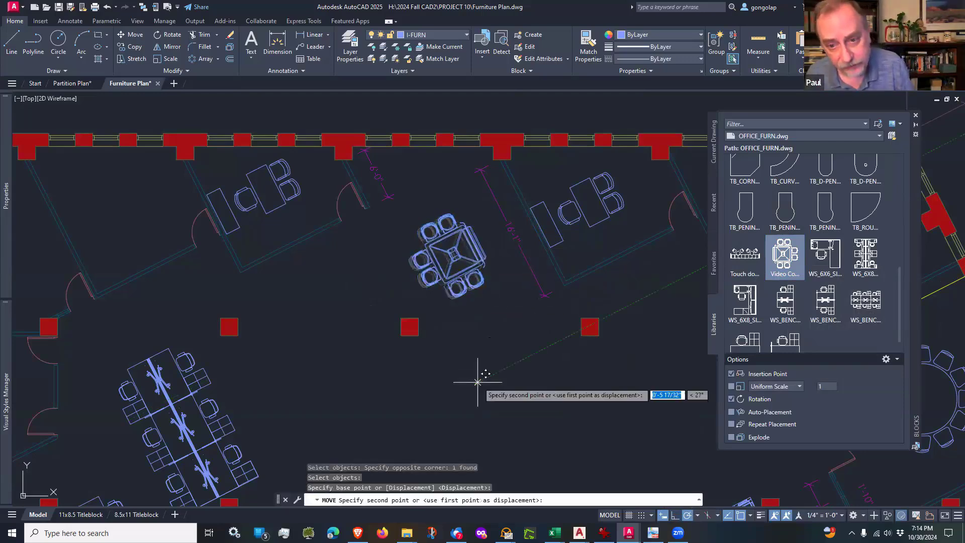
left_click(528, 361)
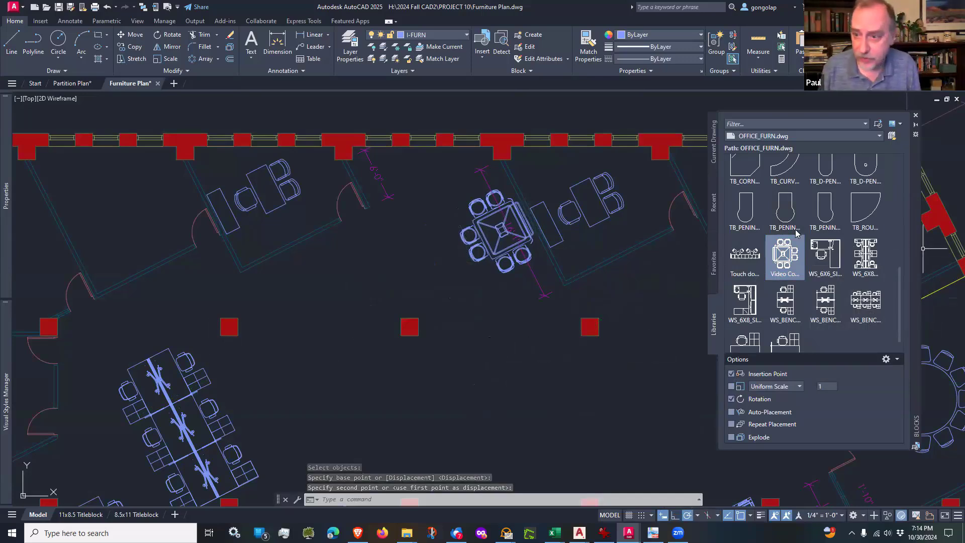
scroll(801, 236, "up", 1)
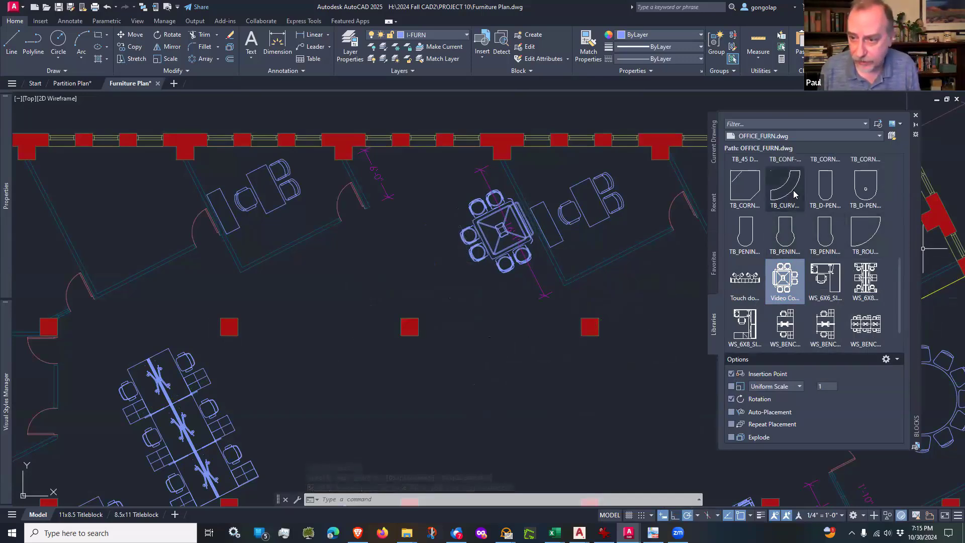
mouse_move(793, 193)
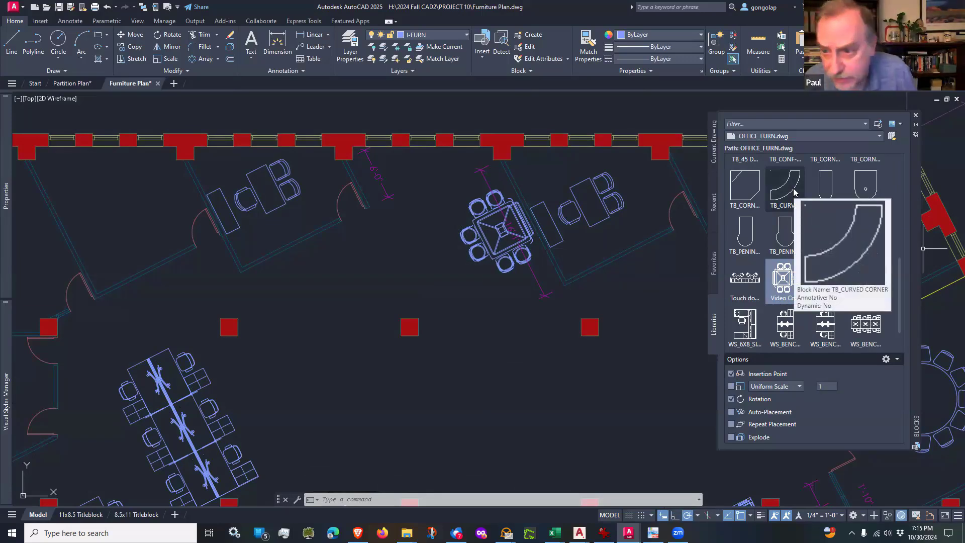
scroll(808, 325, "down", 1)
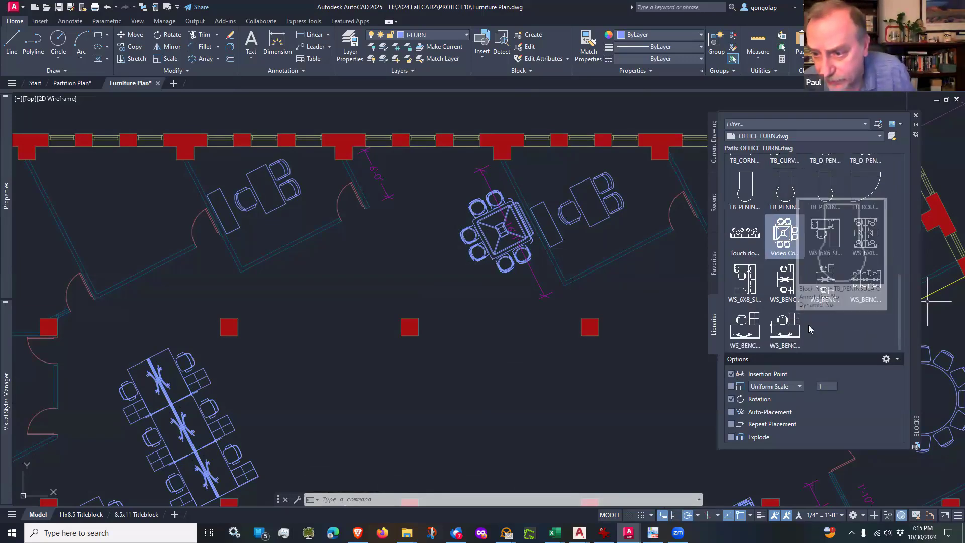
scroll(809, 324, "up", 2)
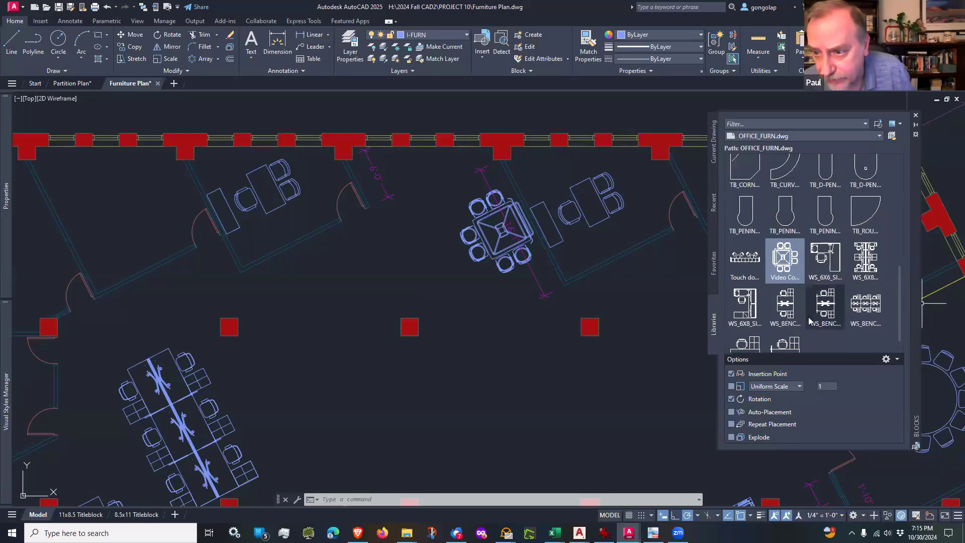
scroll(809, 321, "up", 5)
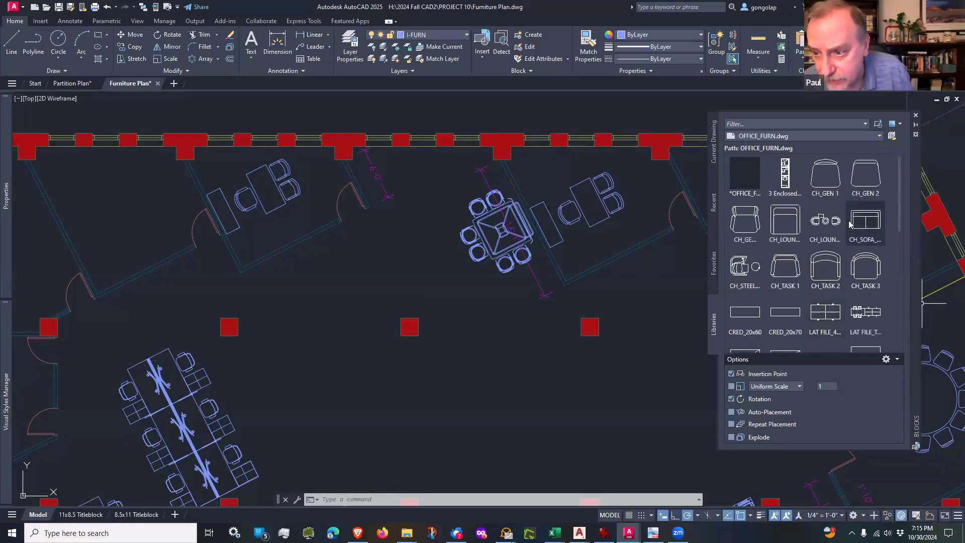
scroll(849, 223, "down", 4)
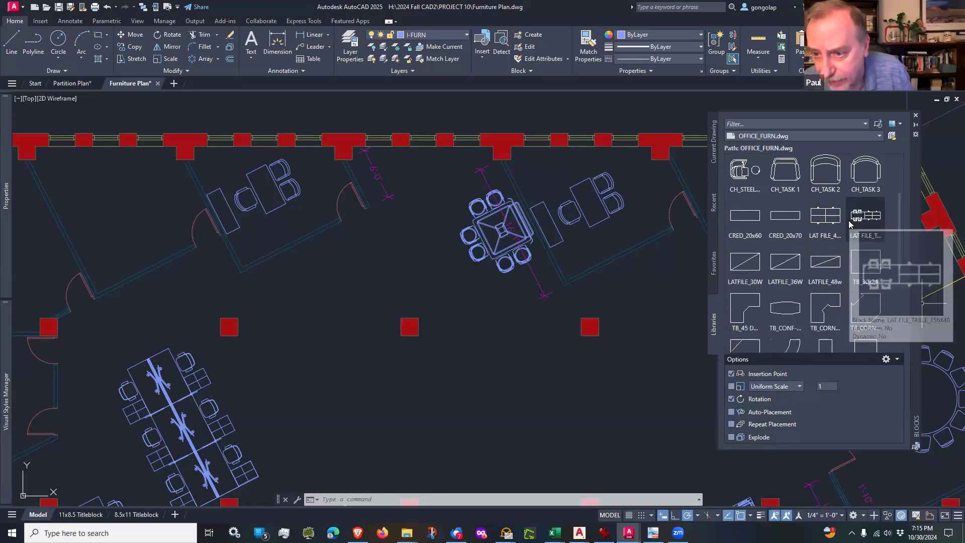
scroll(849, 224, "down", 1)
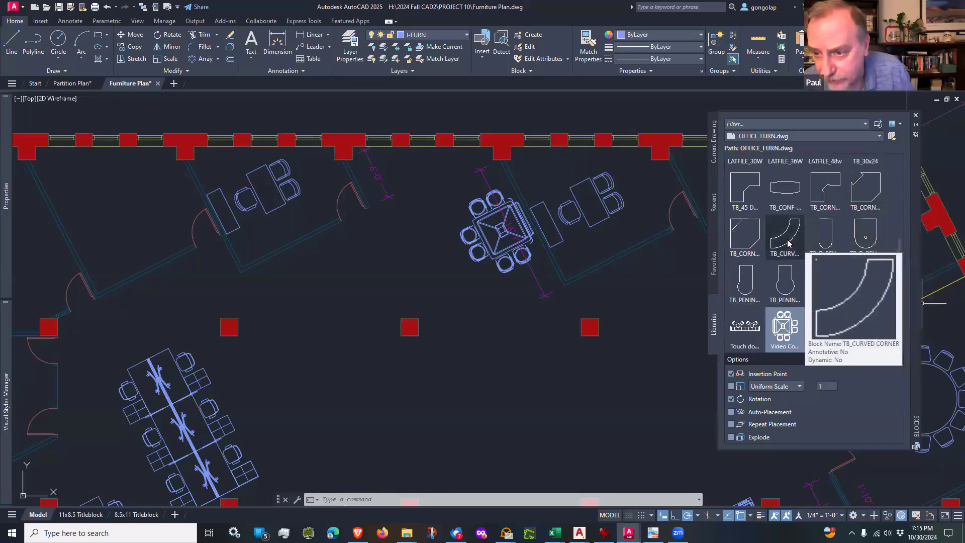
left_click(785, 235)
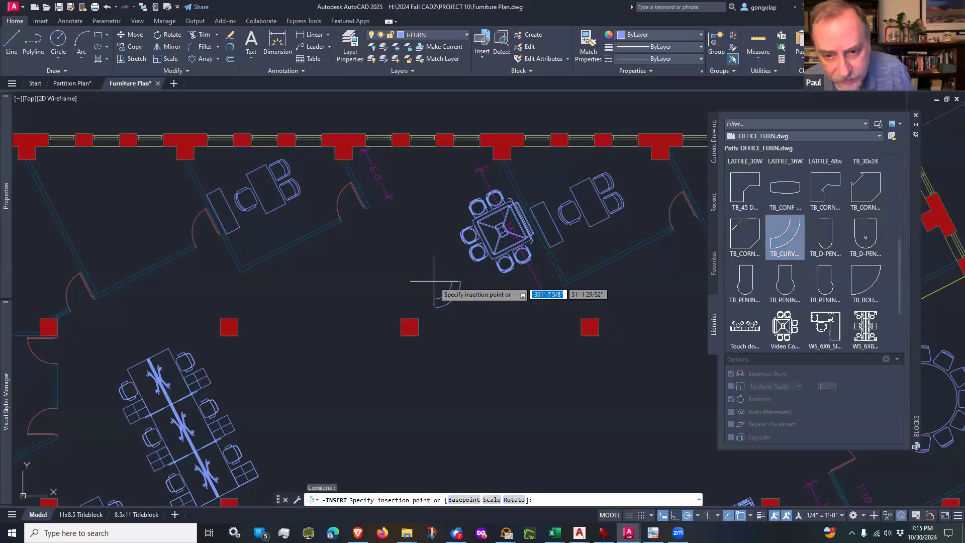
scroll(437, 268, "up", 4)
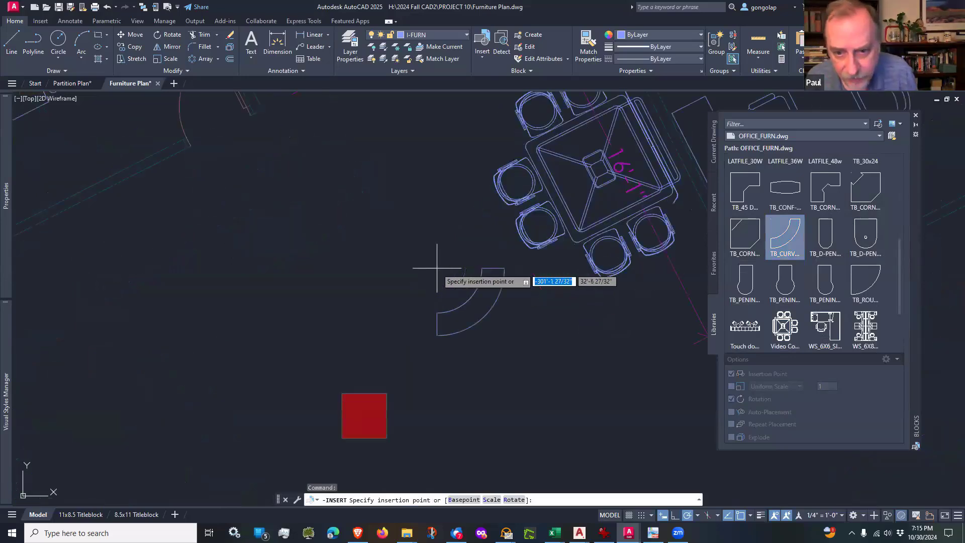
key("Escape")
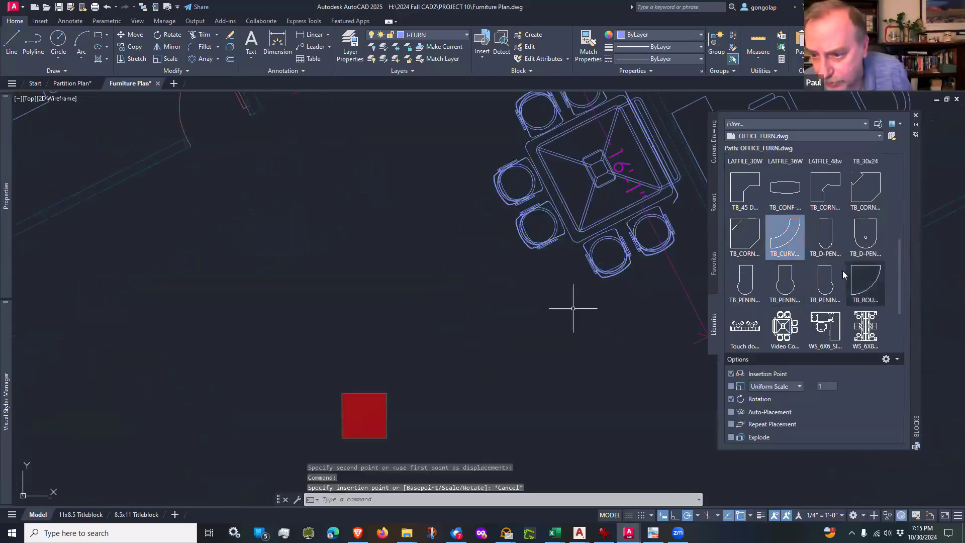
Step: Look through the table and workstation blocks in the OFFICE_FURN.dwg library for another piece for the open office area
scroll(831, 276, "down", 2)
scroll(830, 314, "up", 1)
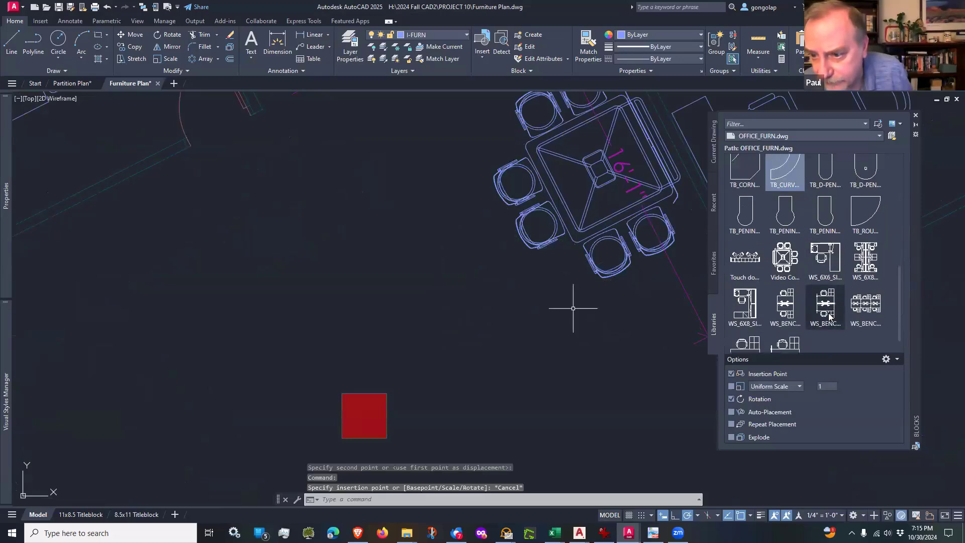
scroll(829, 315, "down", 1)
scroll(828, 314, "up", 1)
scroll(829, 316, "down", 1)
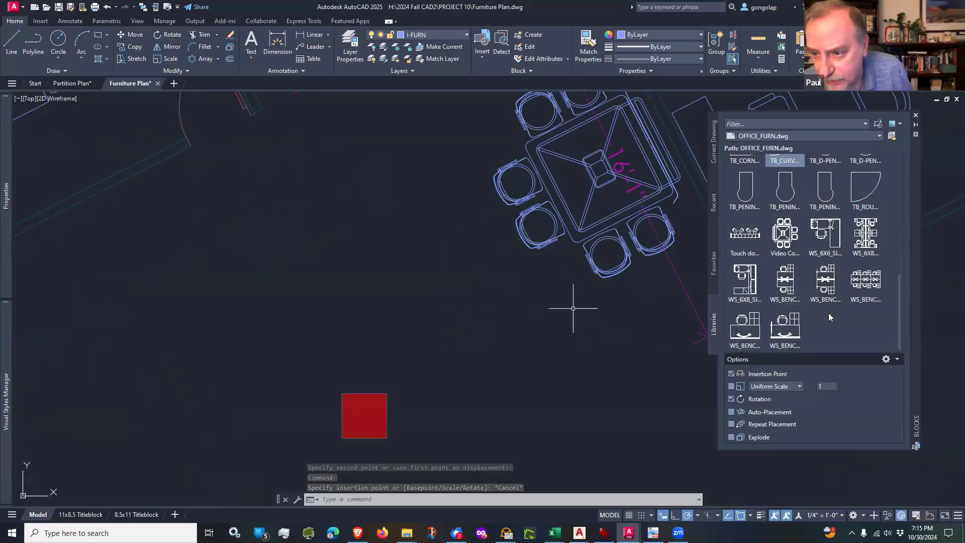
scroll(829, 317, "up", 2)
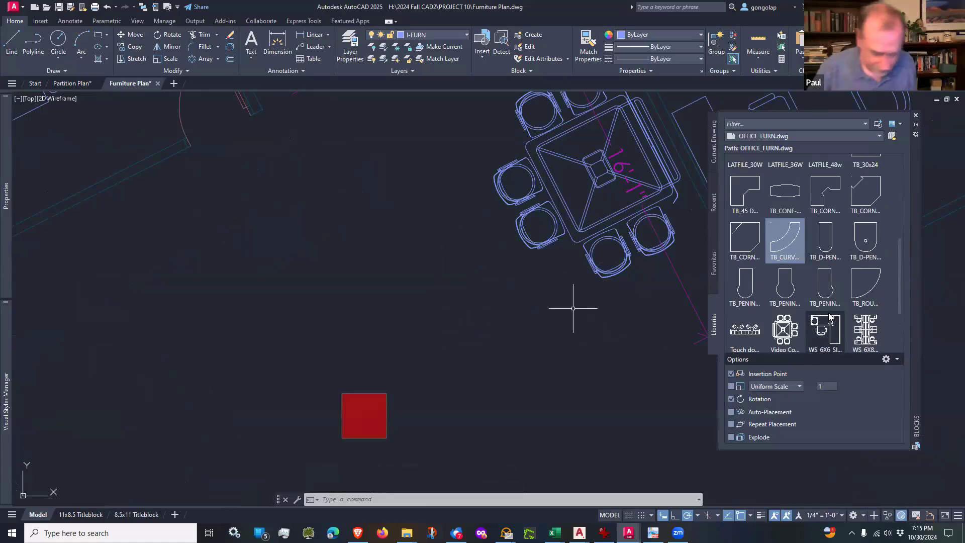
mouse_move(829, 314)
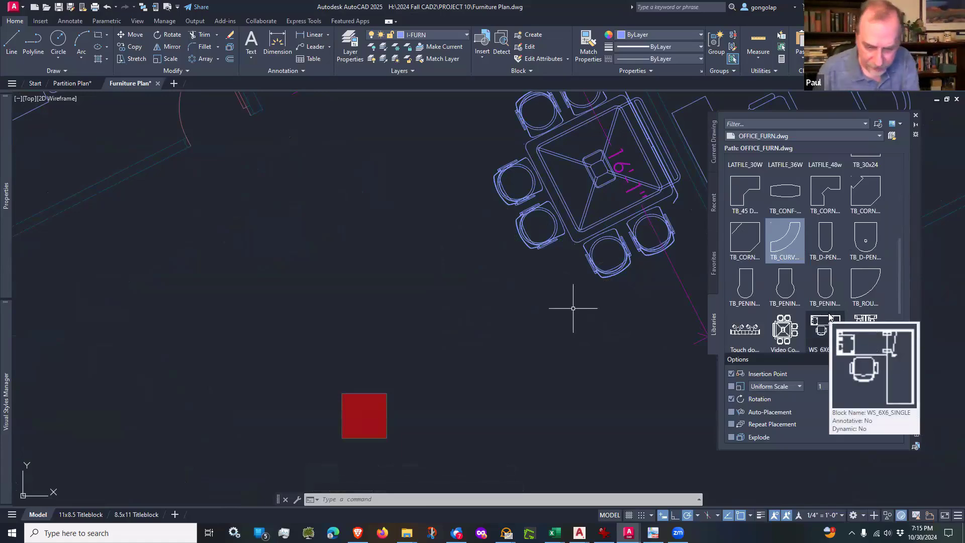
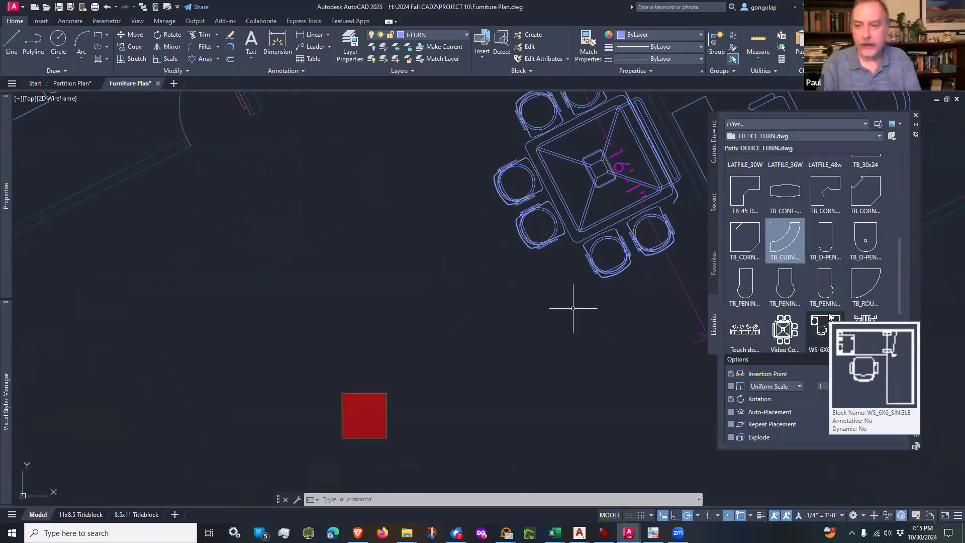
Step: Cancel the pending insertion and compare the OFFICE_FURN.dwg blocks with the unfurnished areas across the open office plan
key("Escape")
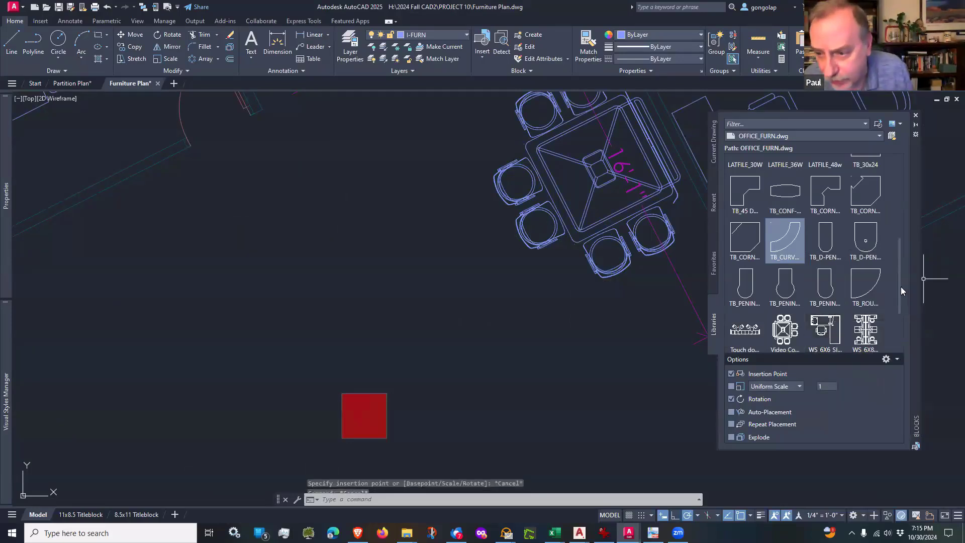
scroll(898, 282, "down", 2)
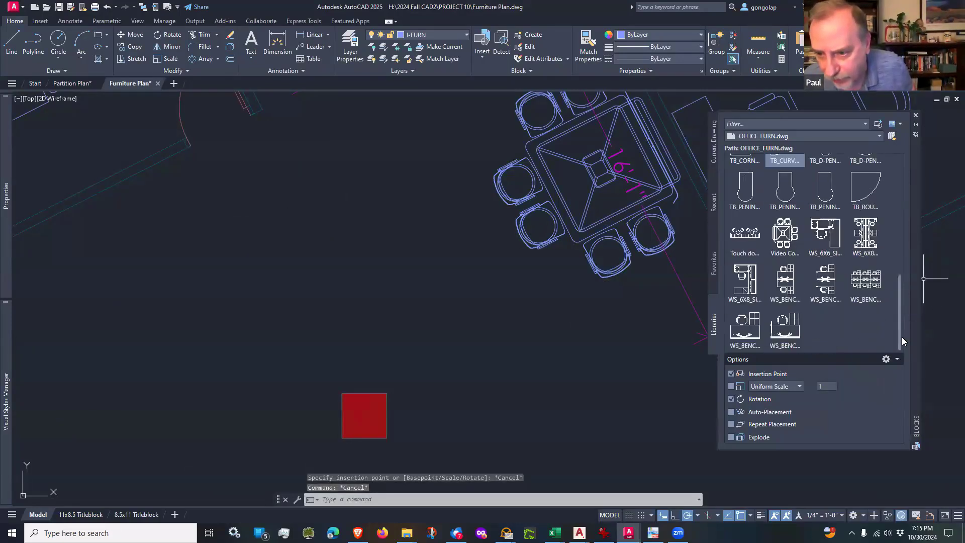
scroll(893, 206, "up", 10)
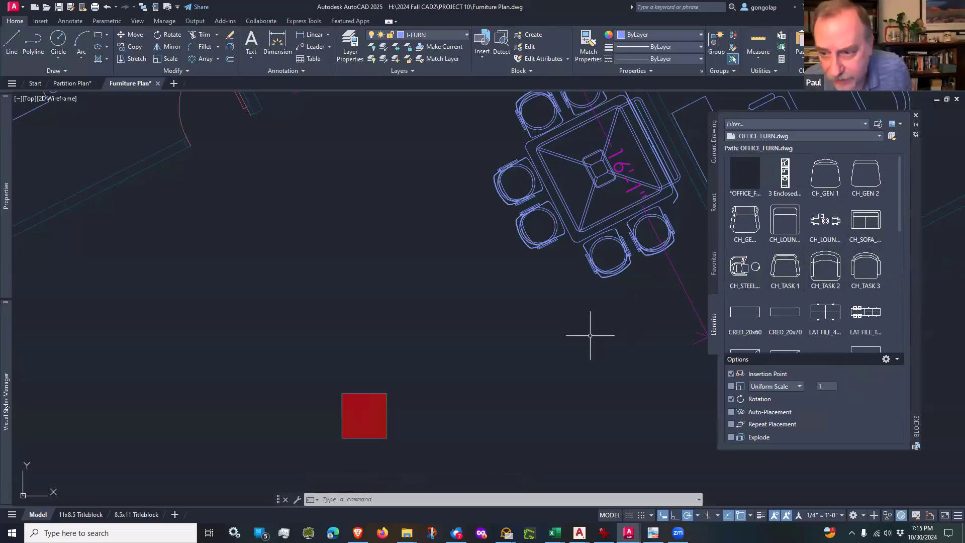
scroll(829, 240, "down", 5)
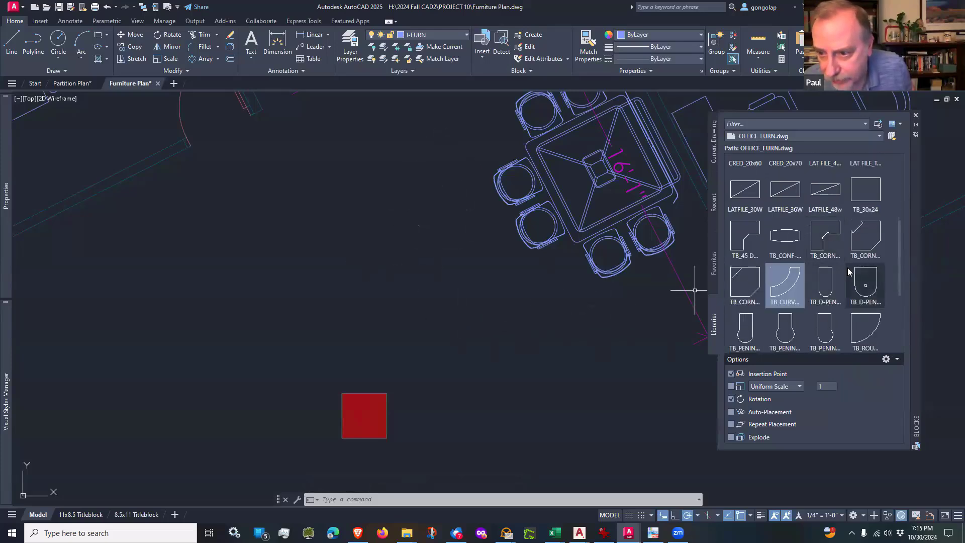
scroll(848, 271, "down", 3)
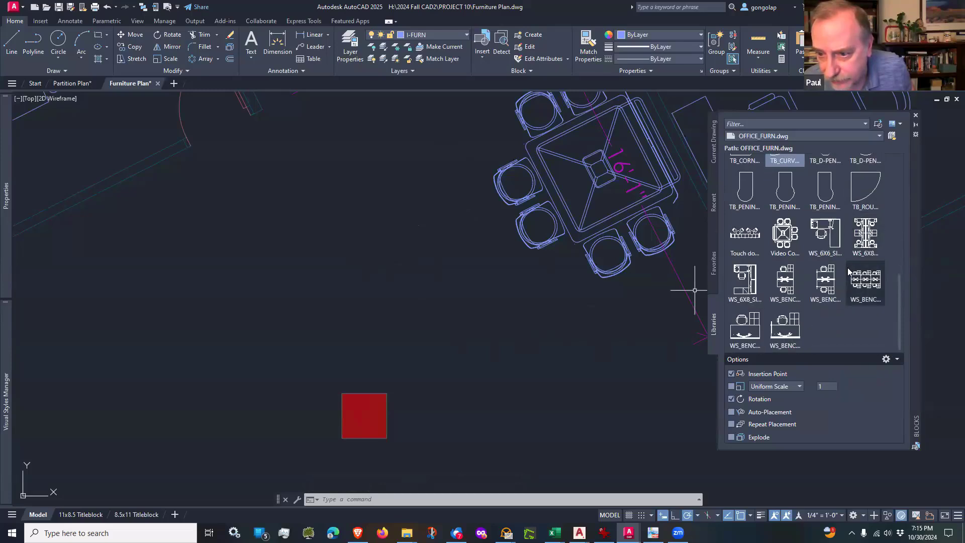
scroll(848, 271, "up", 8)
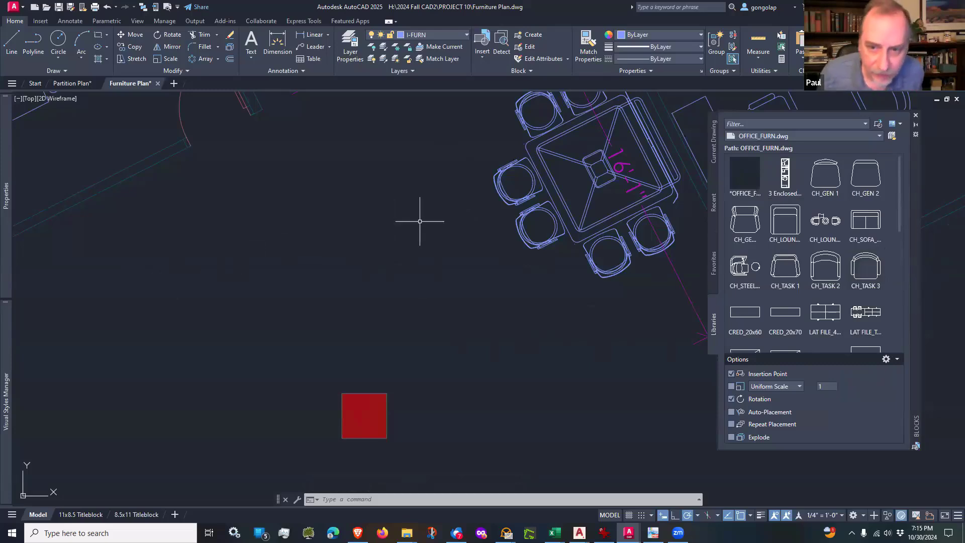
scroll(436, 221, "down", 4)
scroll(300, 267, "down", 2)
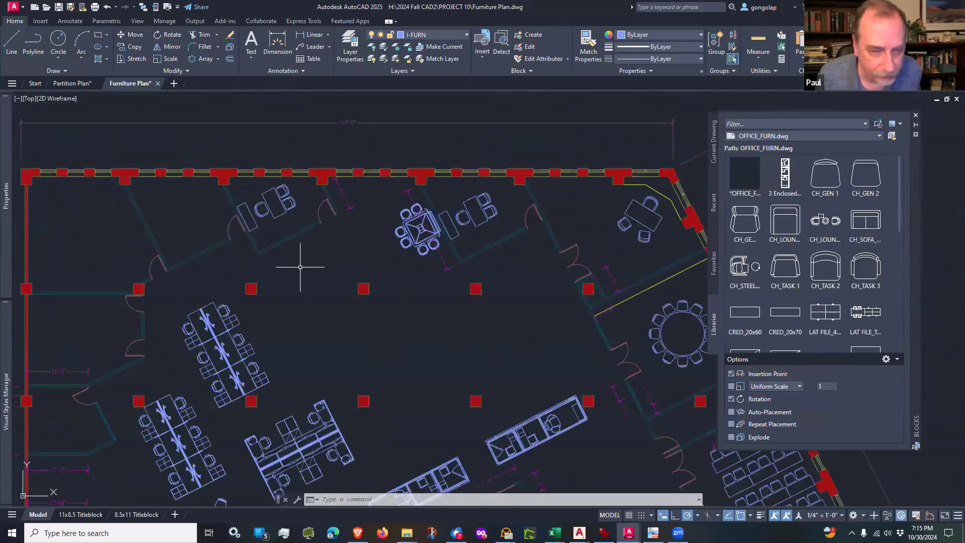
middle_click_drag(302, 264, 348, 252)
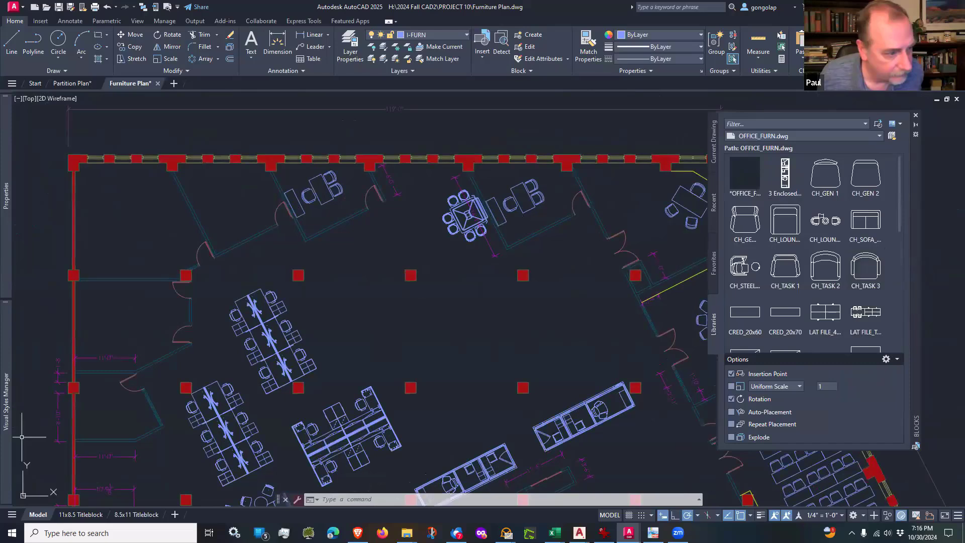
key("alt+Tab")
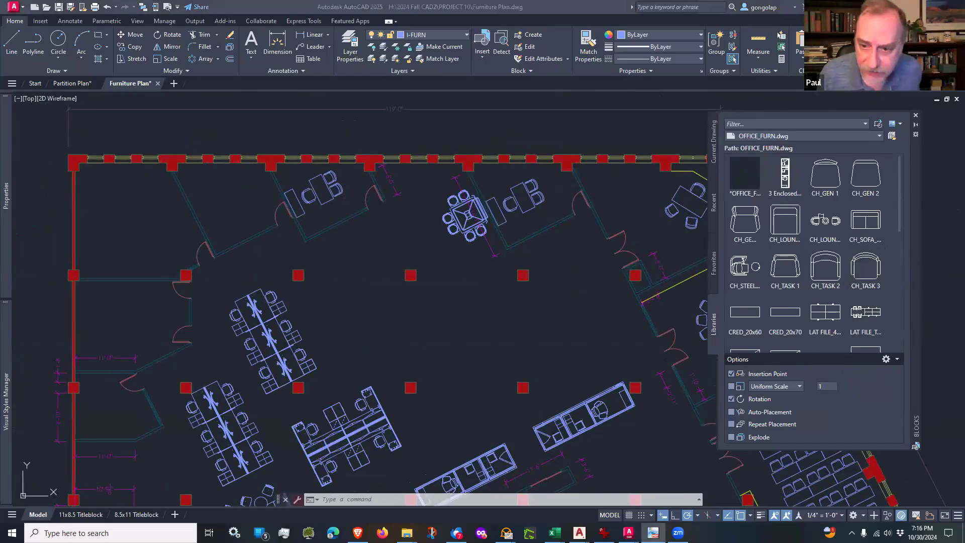
key("alt+Tab")
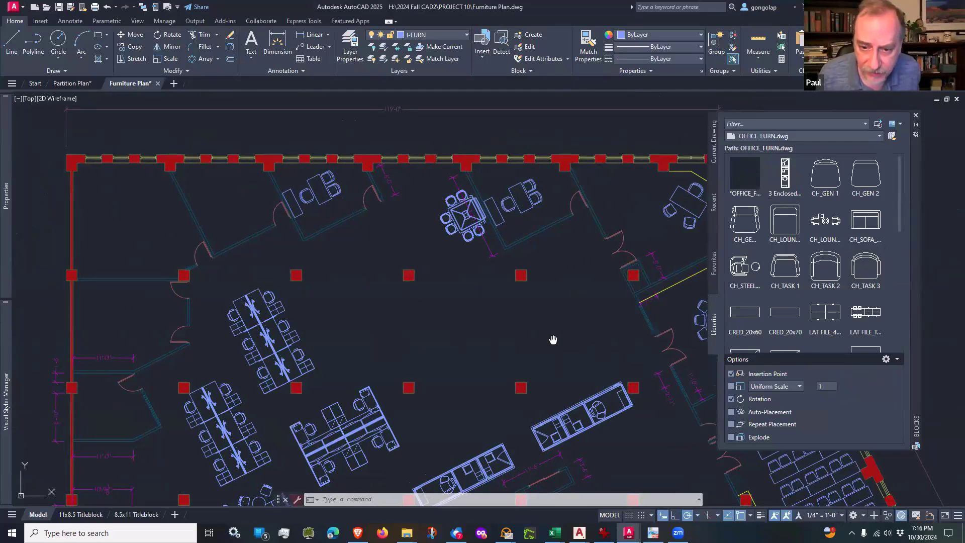
middle_click_drag(556, 341, 425, 186)
middle_click_drag(544, 408, 542, 383)
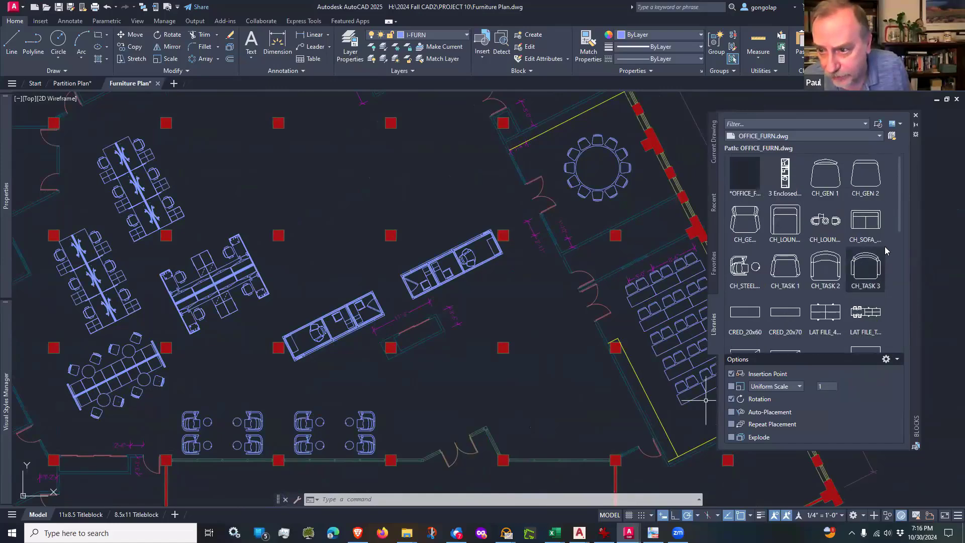
Step: Look through the seating, filing, table and workstation blocks in OFFICE_FURN.dwg for a lounge piece
mouse_move(860, 229)
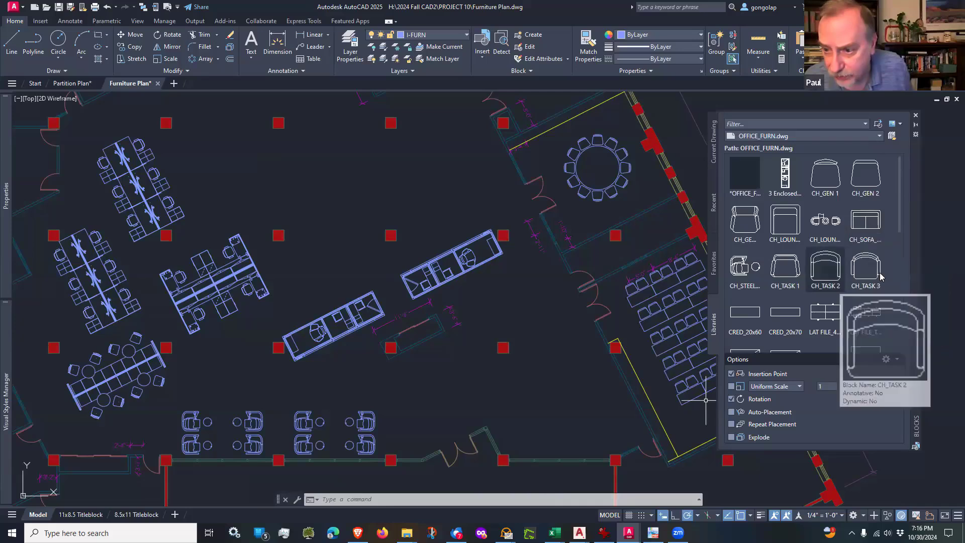
scroll(828, 291, "down", 1)
mouse_move(828, 293)
scroll(828, 293, "down", 2)
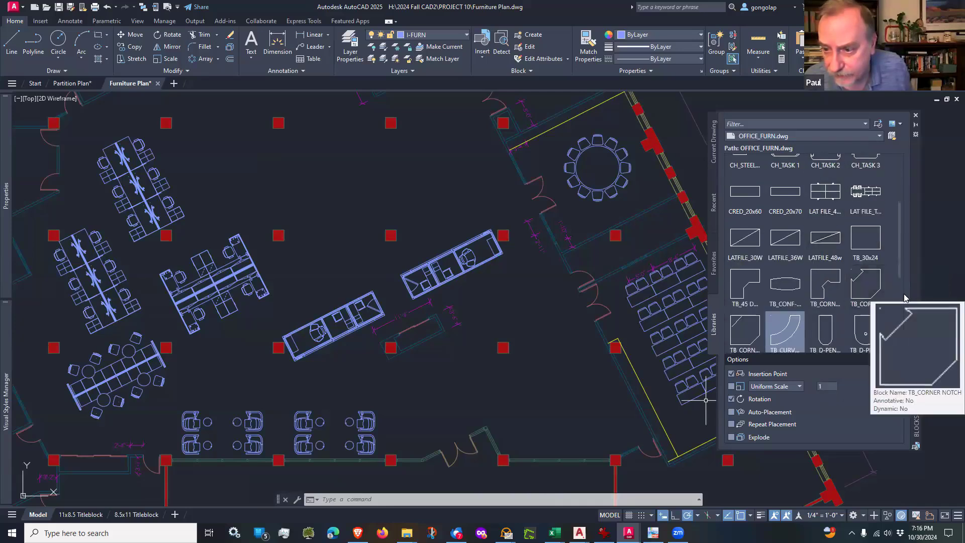
scroll(900, 301, "down", 3)
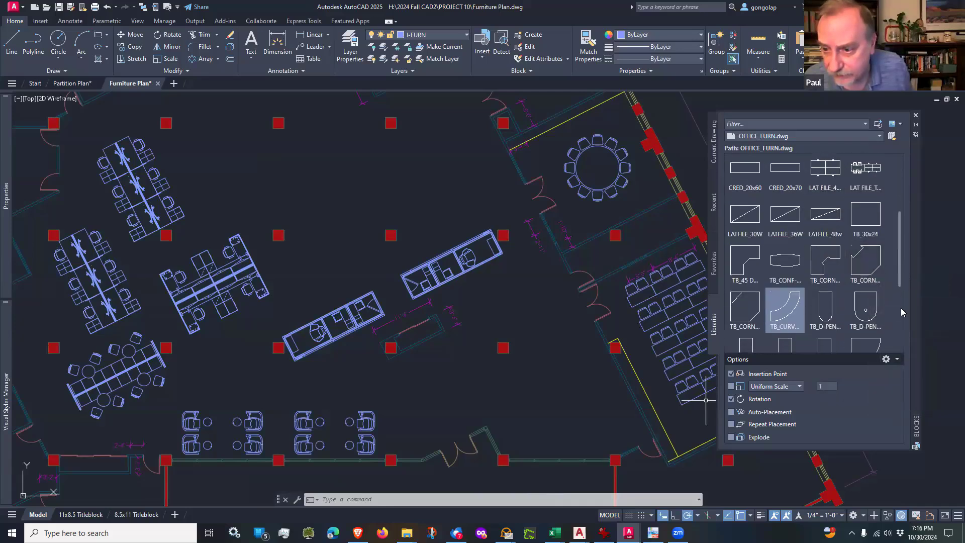
scroll(903, 285, "up", 3)
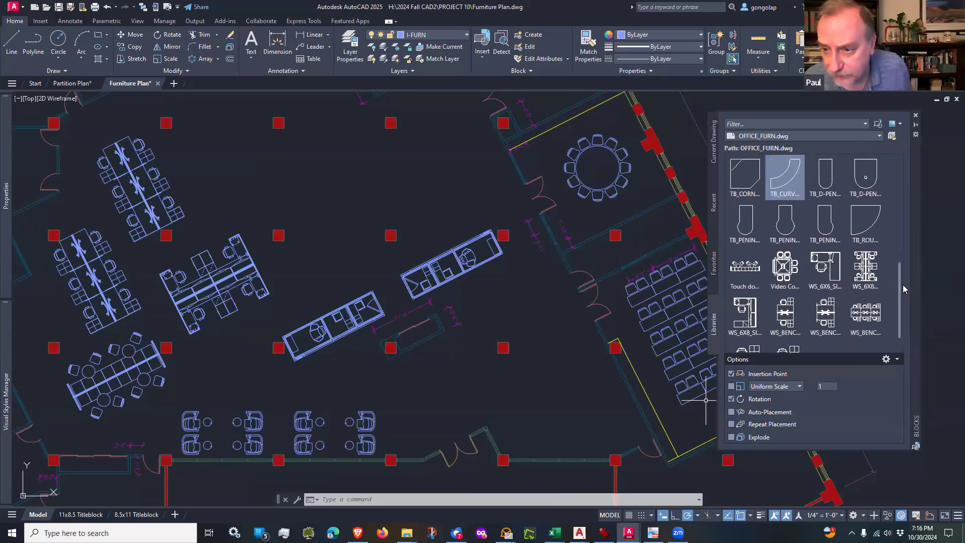
scroll(904, 252, "up", 4)
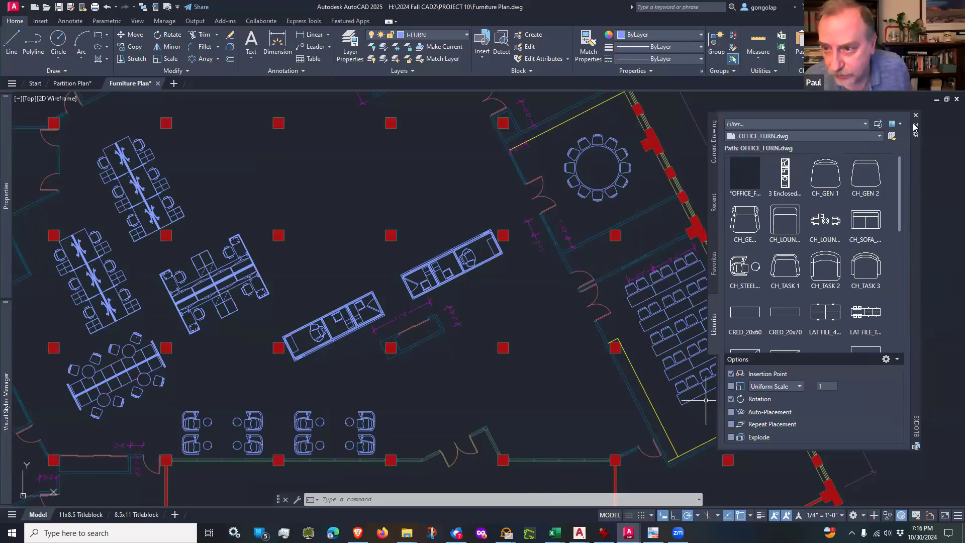
Step: Load SEATING.dwg from the FURNITURE folder as the block library and browse to its three-seat sofas
left_click(892, 136)
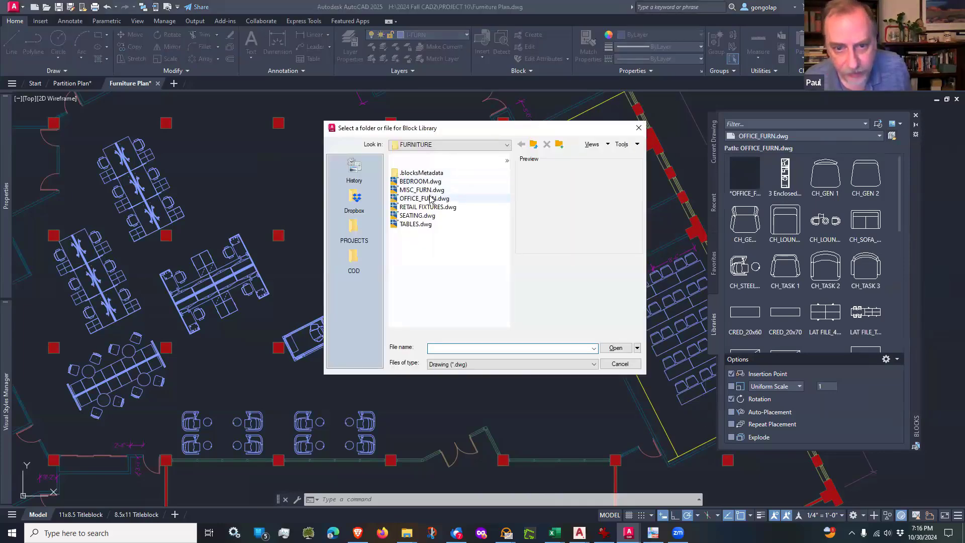
left_click(417, 215)
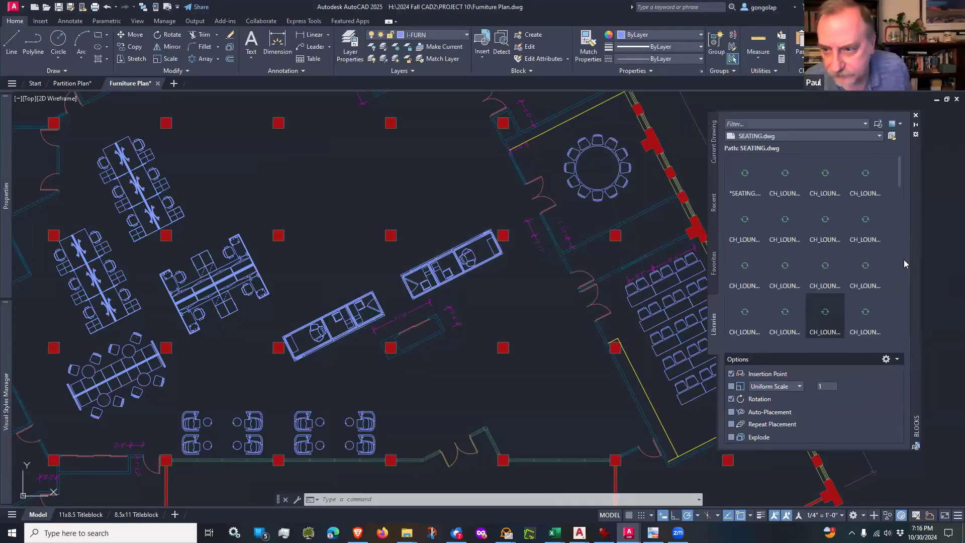
scroll(797, 264, "down", 1)
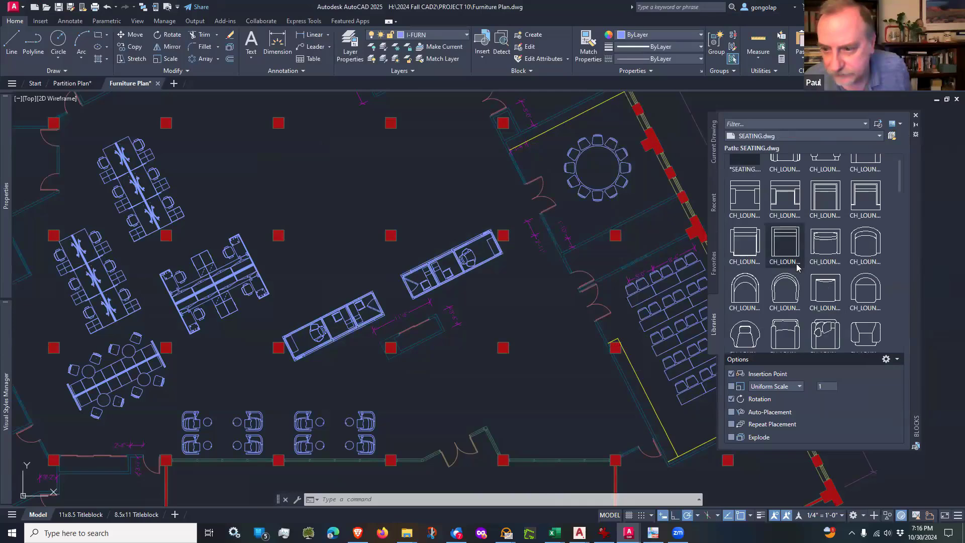
scroll(798, 267, "down", 5)
scroll(797, 267, "down", 3)
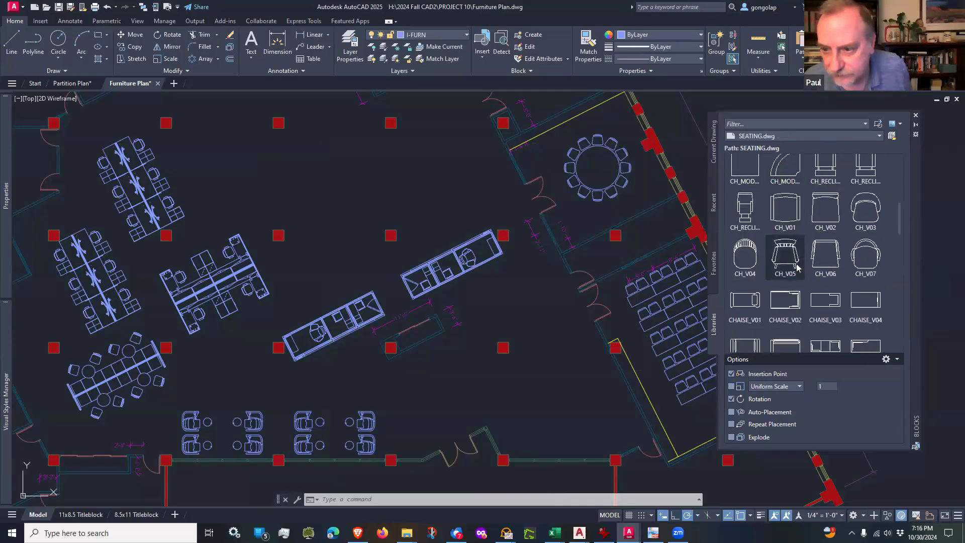
scroll(796, 265, "down", 8)
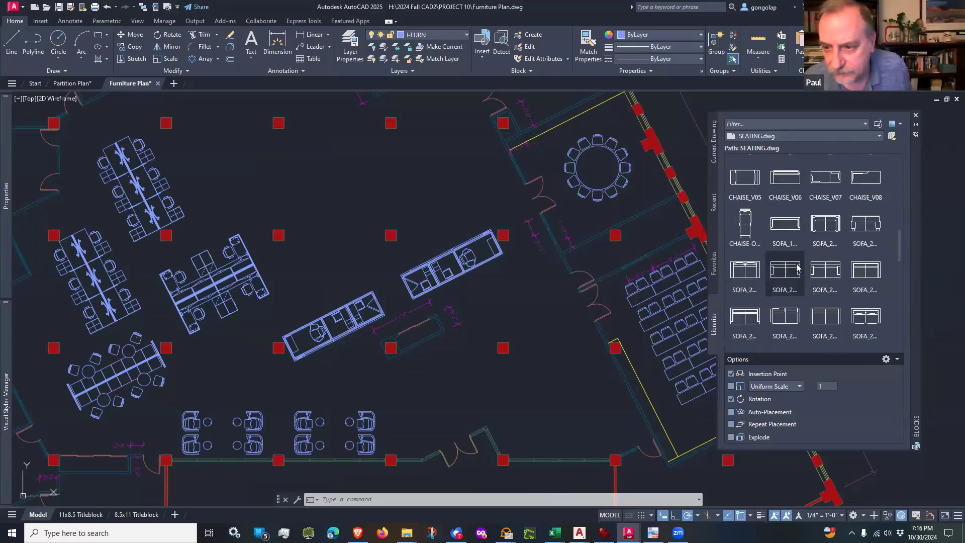
scroll(796, 266, "down", 2)
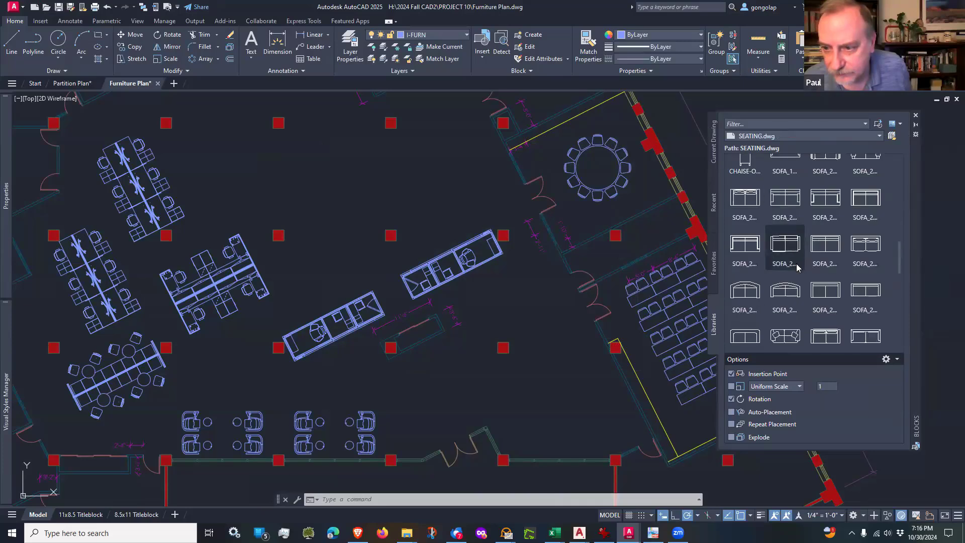
scroll(891, 285, "down", 2)
scroll(890, 285, "down", 2)
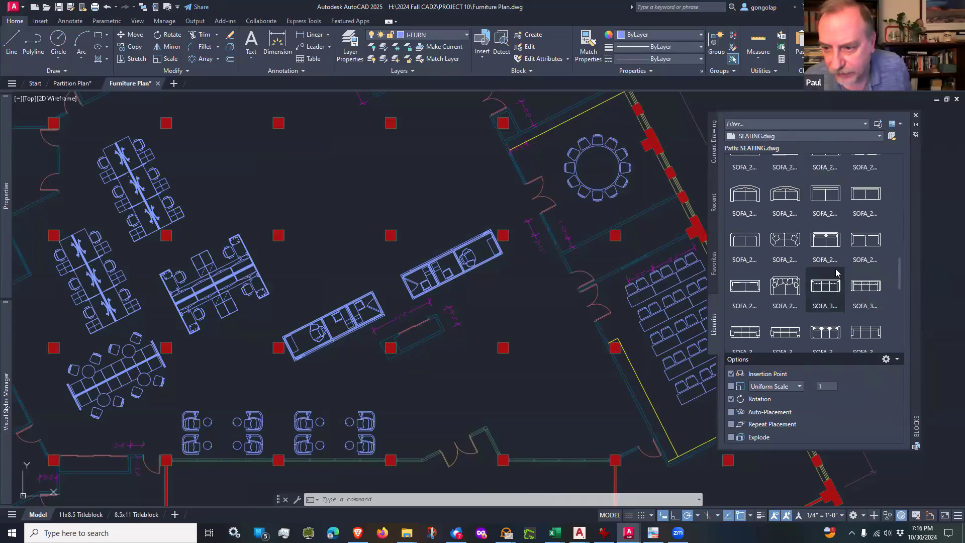
scroll(837, 272, "down", 1)
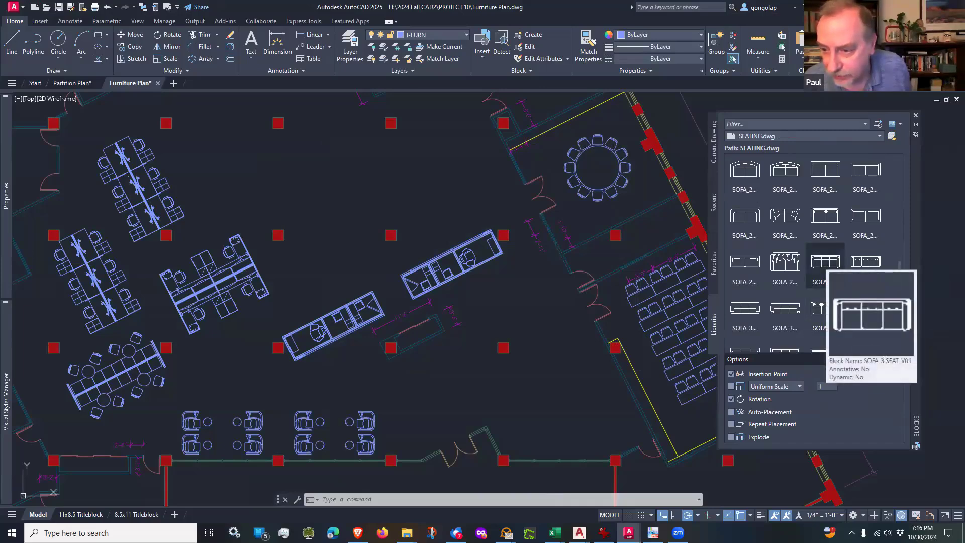
Step: Insert the SOFA_3 SEAT_V06 block southeast of the enclosed workstation units, just north of the column, rotated parallel to the units
mouse_move(870, 315)
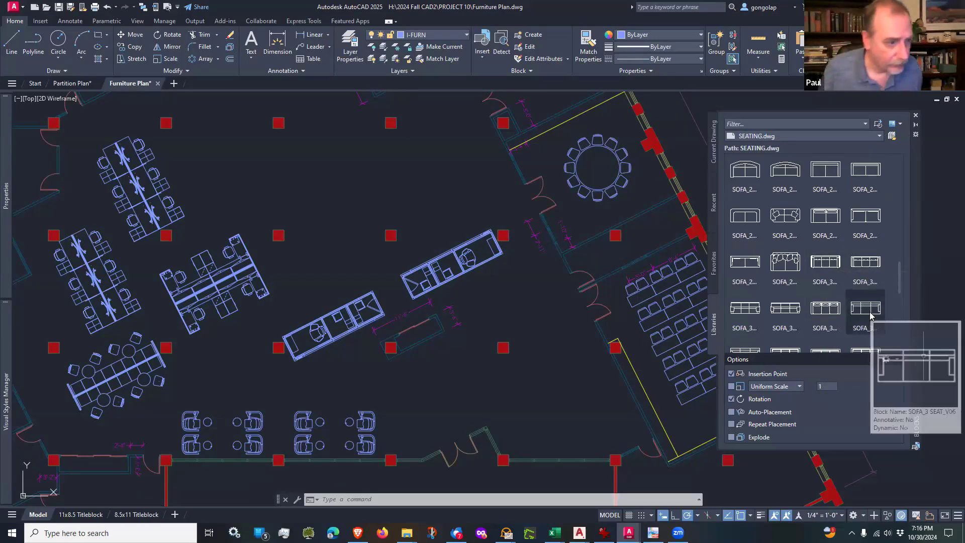
left_click(871, 315)
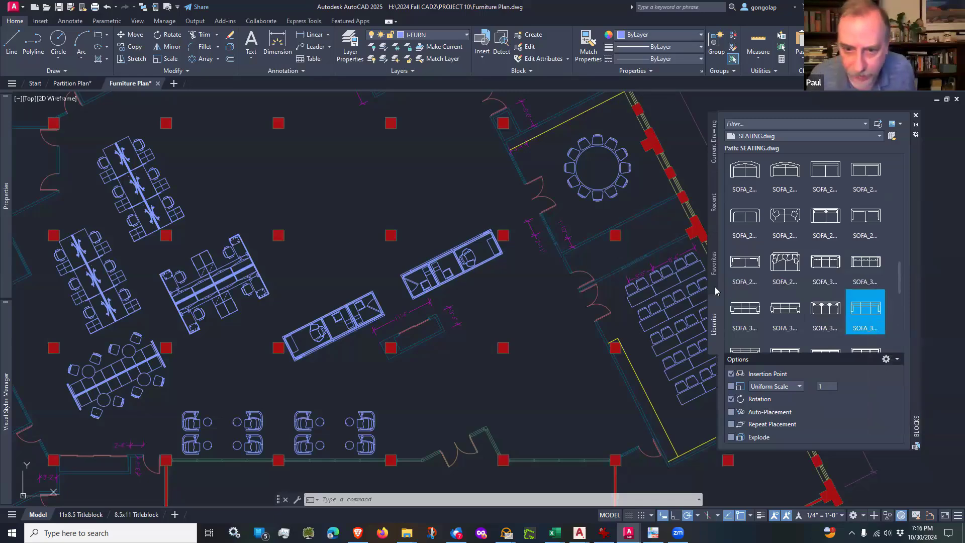
scroll(511, 377, "up", 2)
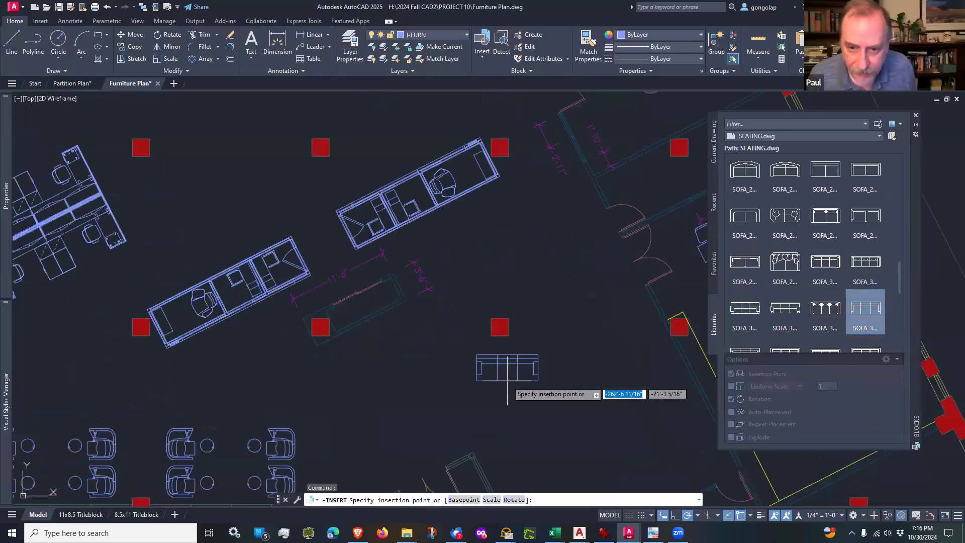
left_click(498, 280)
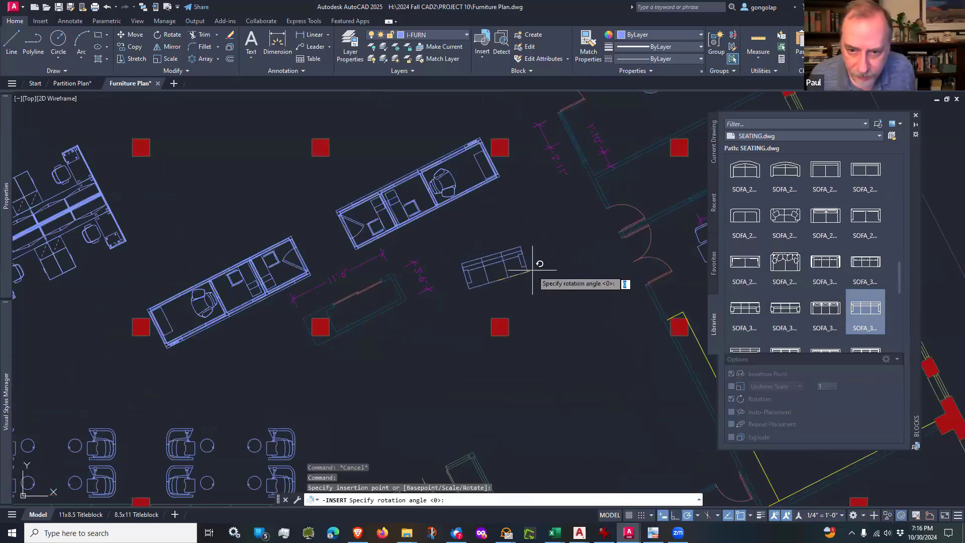
left_click(553, 253)
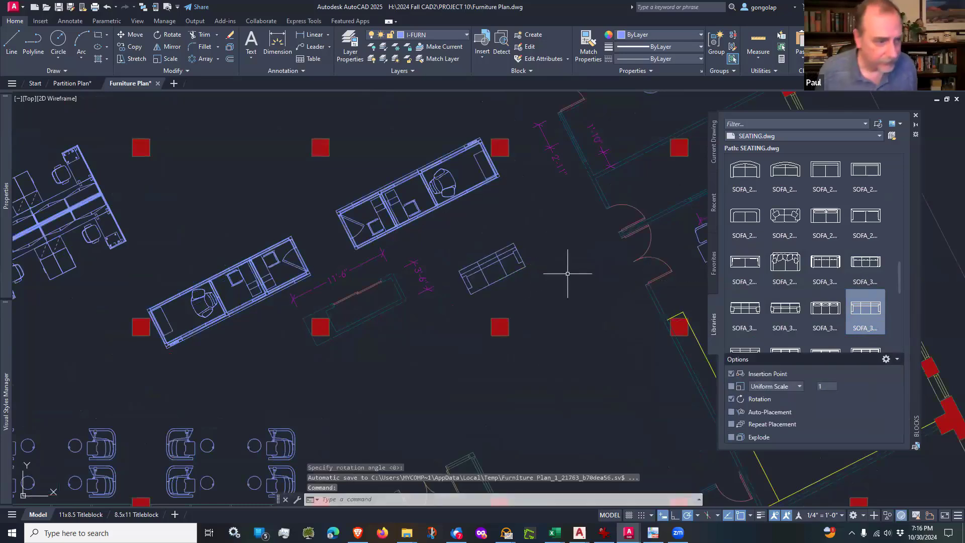
Step: Draw a rectangle 10' wide by 14' high in the open floor area southeast of the new sofa
middle_click_drag(562, 267, 552, 234)
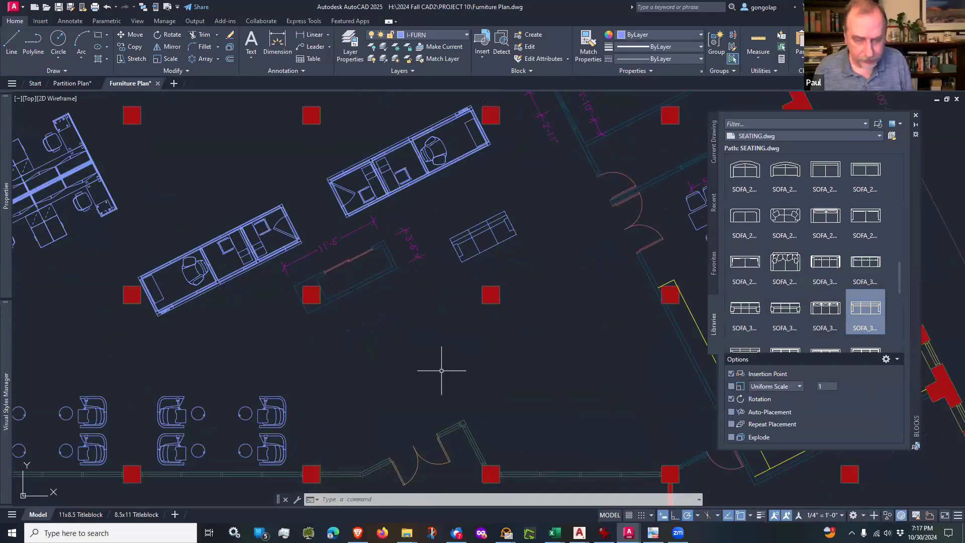
type("rec")
key("Return")
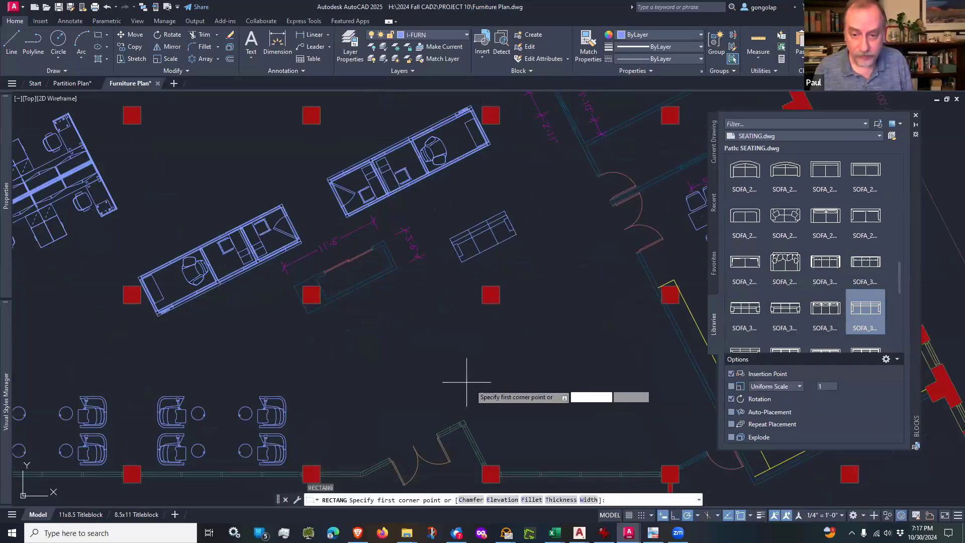
left_click(532, 412)
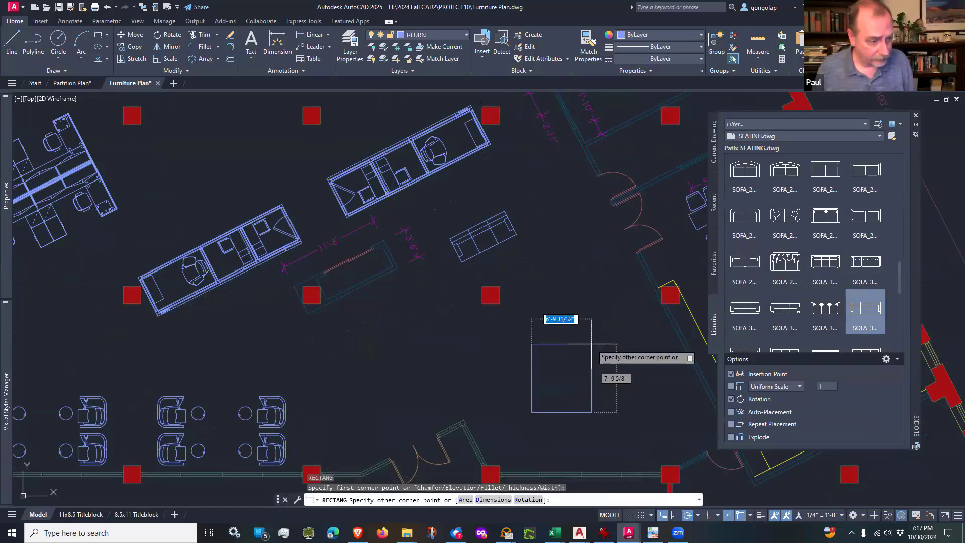
type("10")
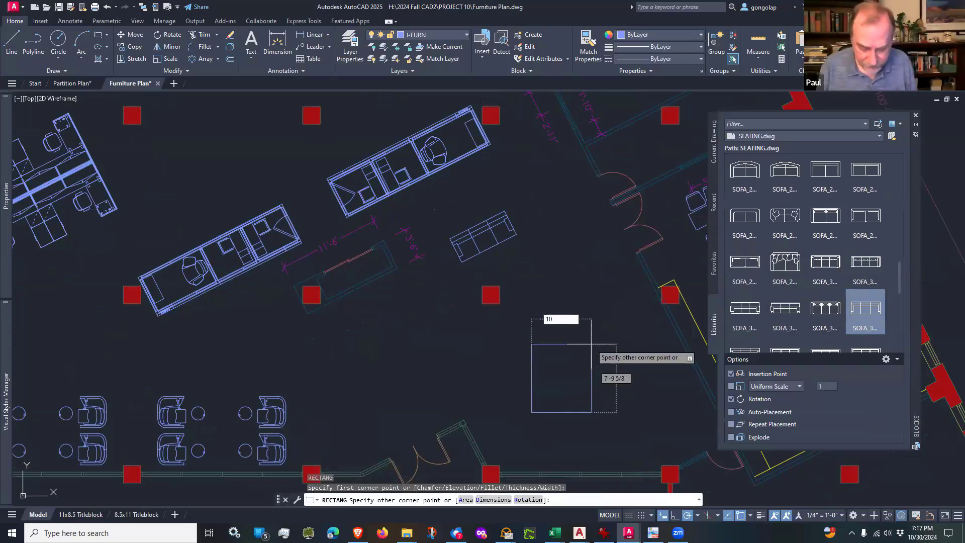
key("Tab")
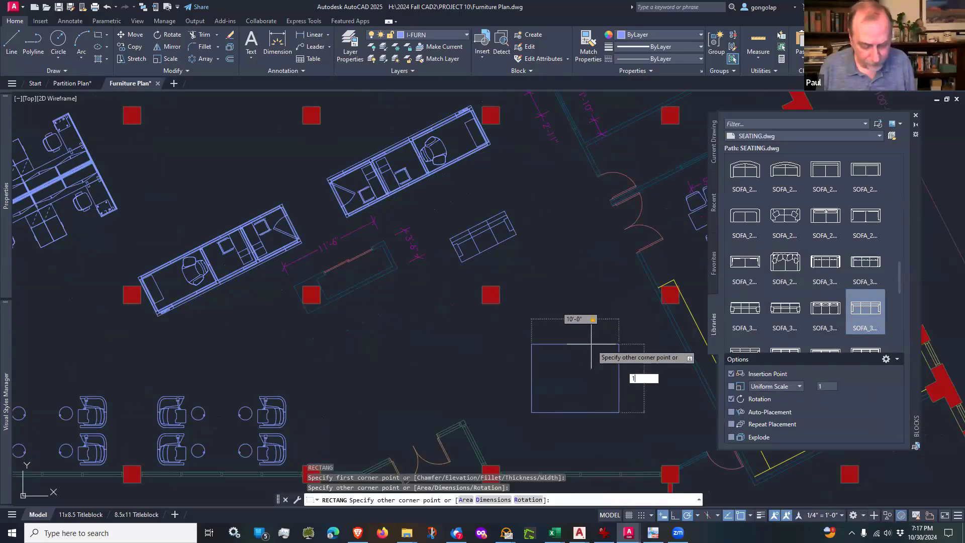
type("14'")
key("Return")
key("Escape")
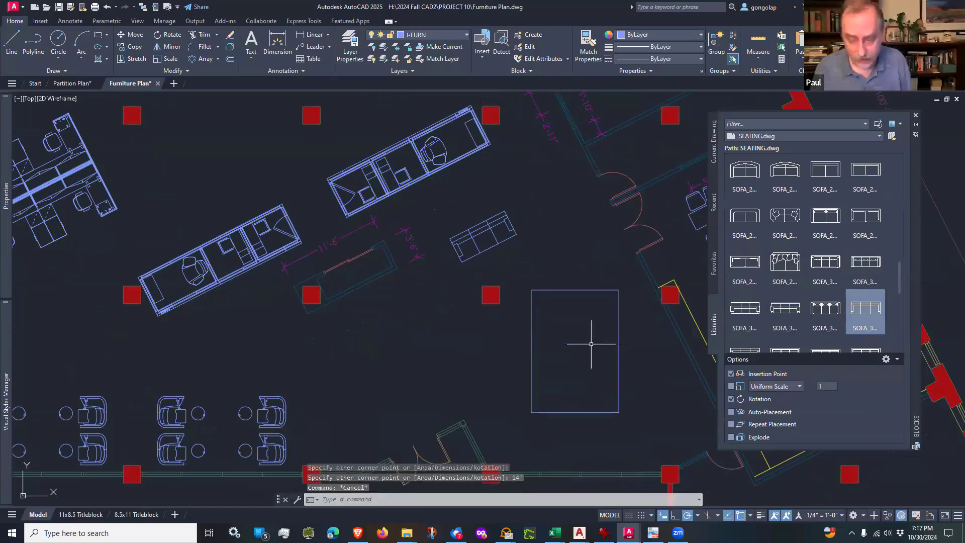
Step: Rotate the 10' by 14' rectangle 27° about a point near its centre, parallel to the angled workstation units
type("ro")
key("Return")
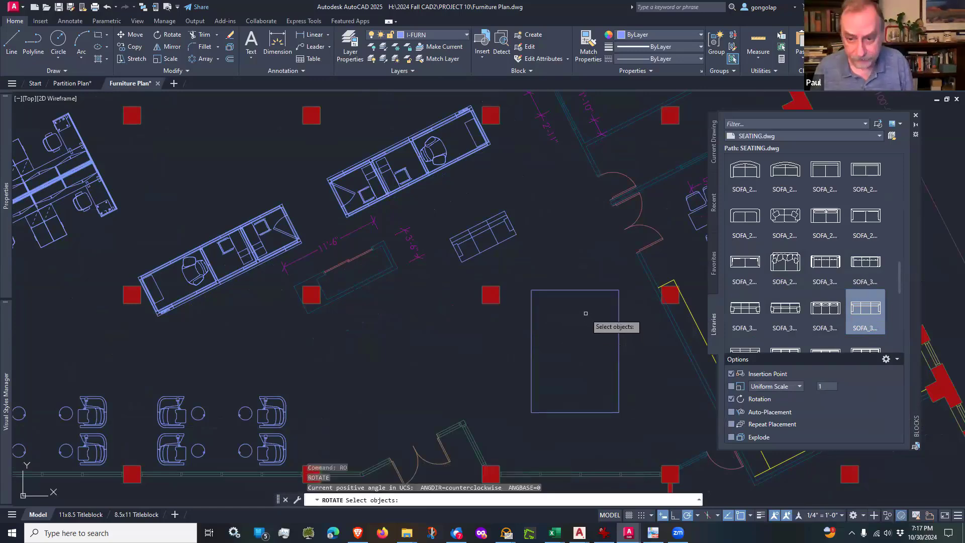
left_click(586, 313)
left_click(565, 277)
key("Return")
left_click(573, 355)
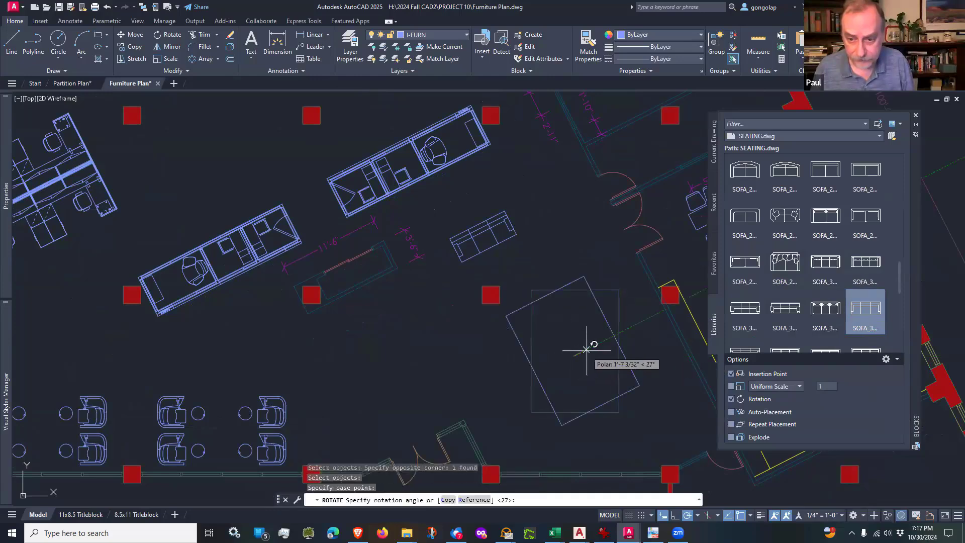
left_click(598, 344)
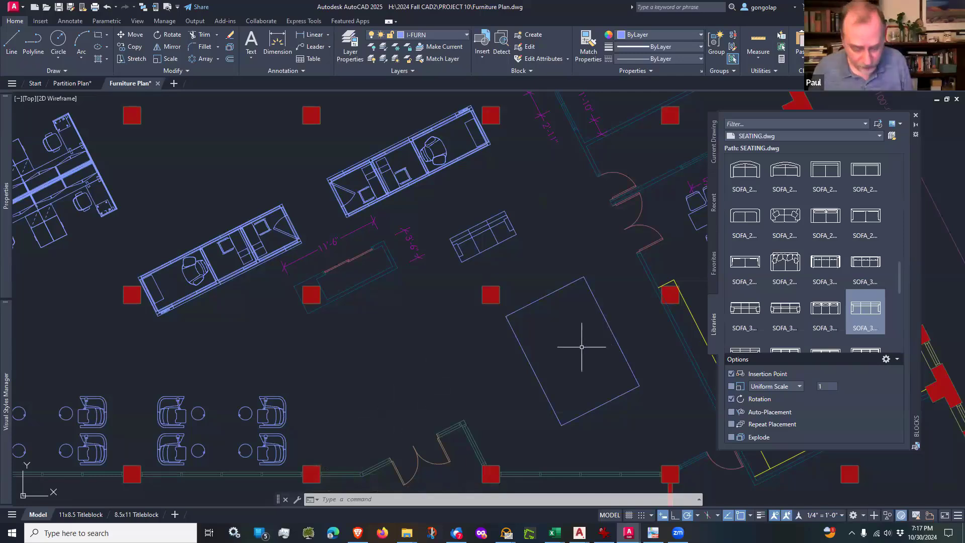
Step: Draw a rectangle 48" wide by 24" high near the middle of the rotated large rectangle
type("rec")
key("Return")
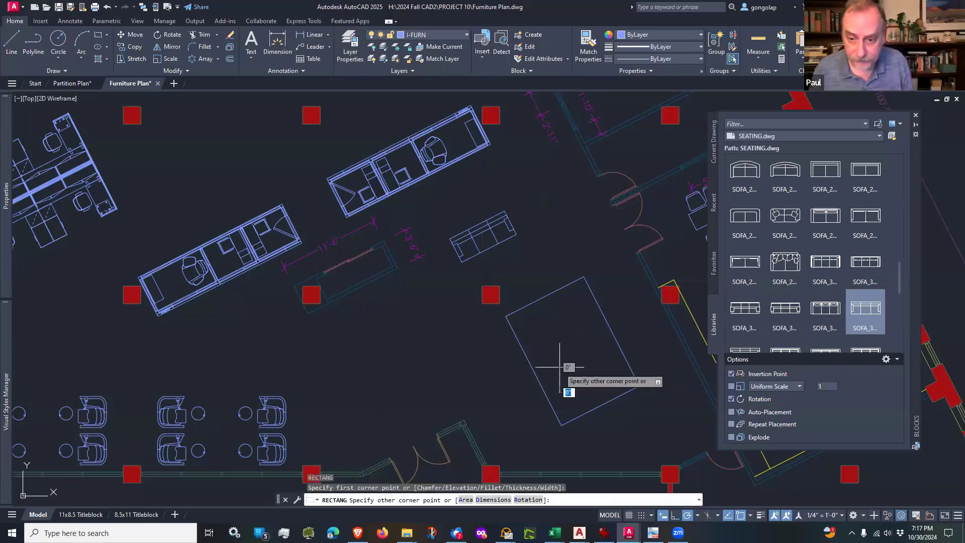
left_click(559, 366)
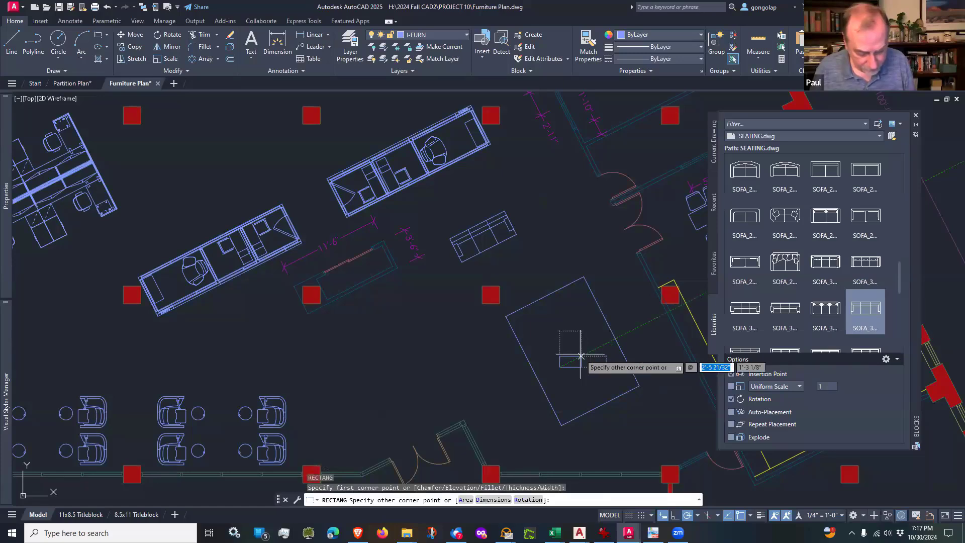
type("48")
key("Tab")
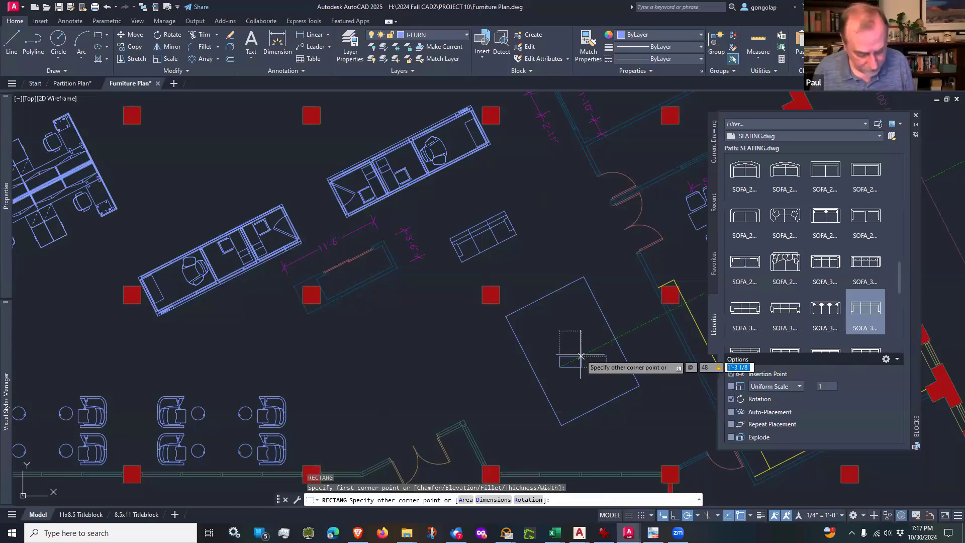
key("Return")
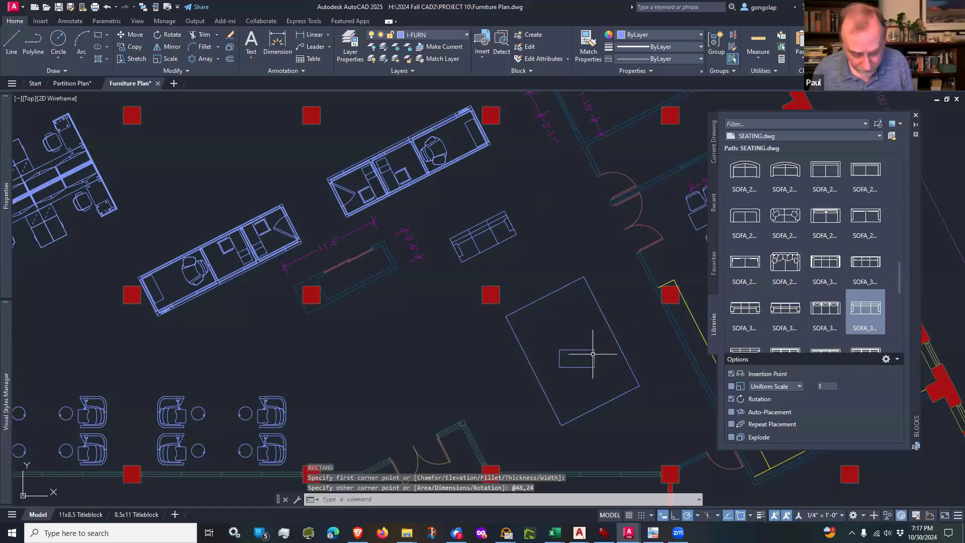
Step: Rotate the 48" by 24" rectangle 27° about its centre to match the large rectangle
type("ro")
key("Return")
left_click_drag(603, 348, 584, 359)
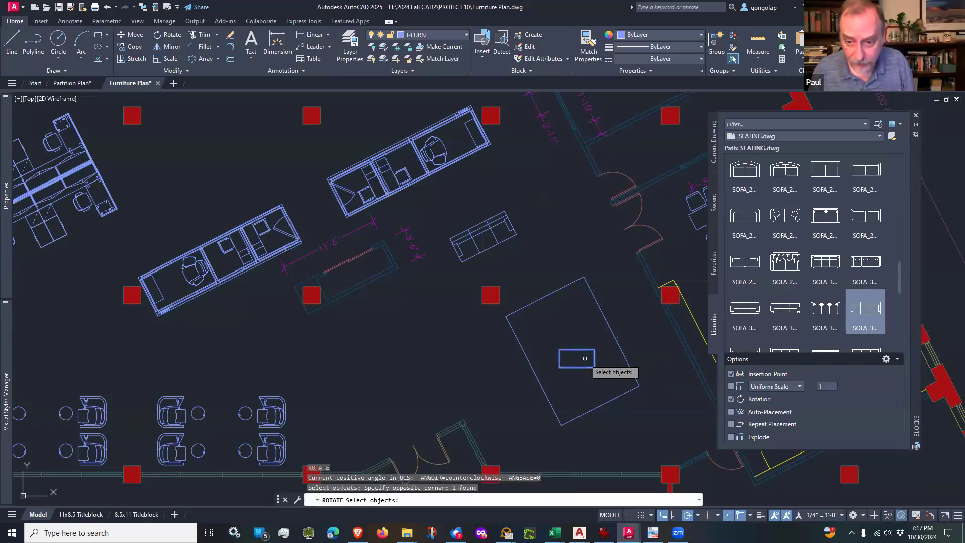
key("Return")
left_click(576, 358)
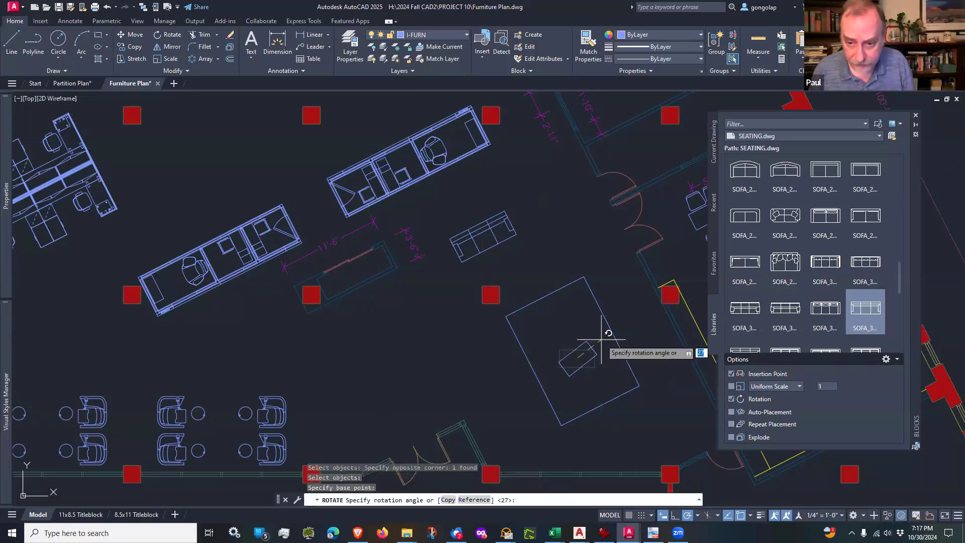
key("Return")
Step: Draw a diagonal line across the large rectangle from its west corner to its east corner
scroll(606, 367, "up", 2)
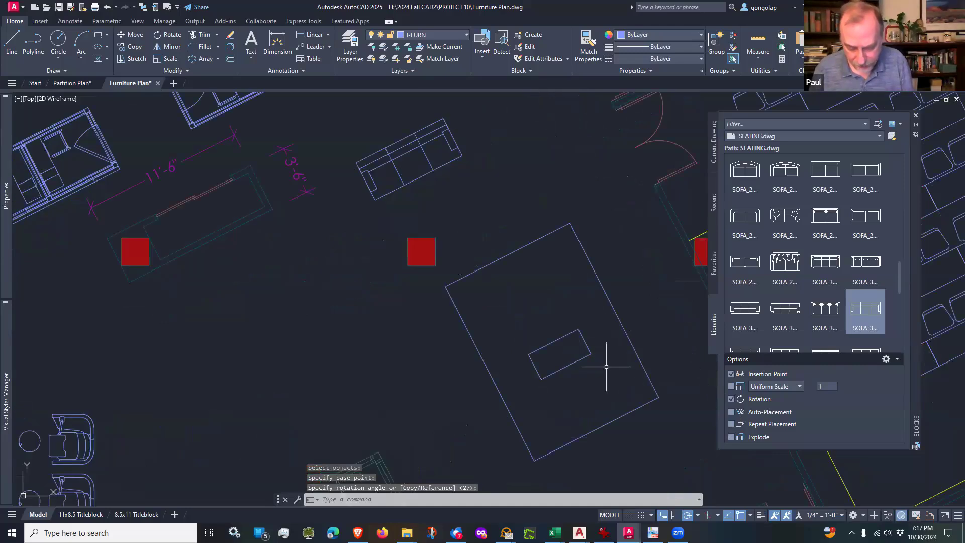
type("l")
key("Return")
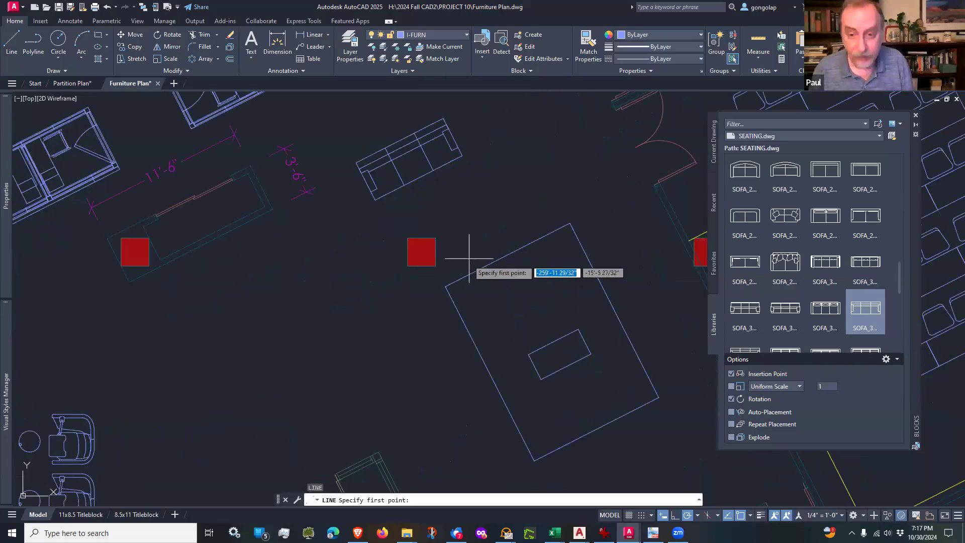
left_click(450, 284)
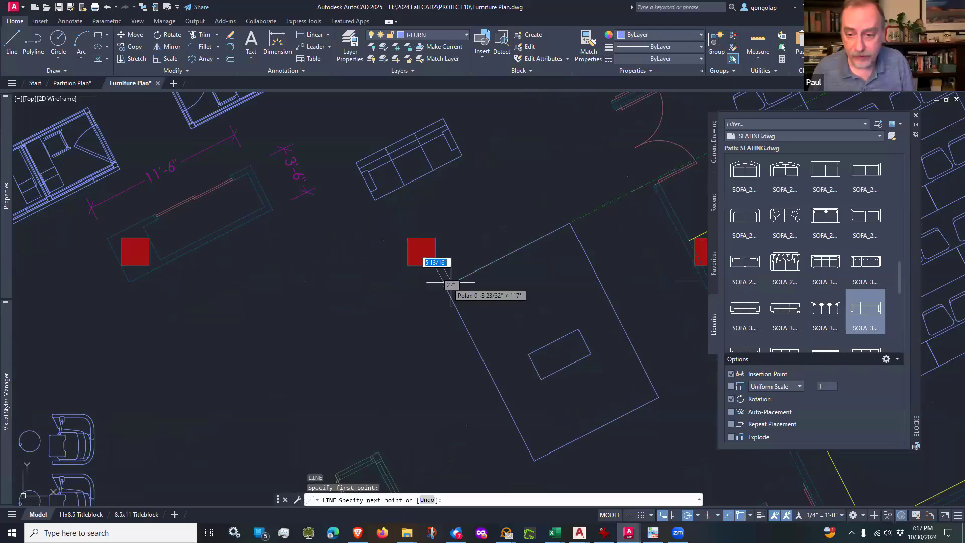
left_click(659, 396)
key("Return")
key("Return")
Step: Draw a diagonal line across the small rectangle from its south corner to its north corner
scroll(576, 338, "up", 2)
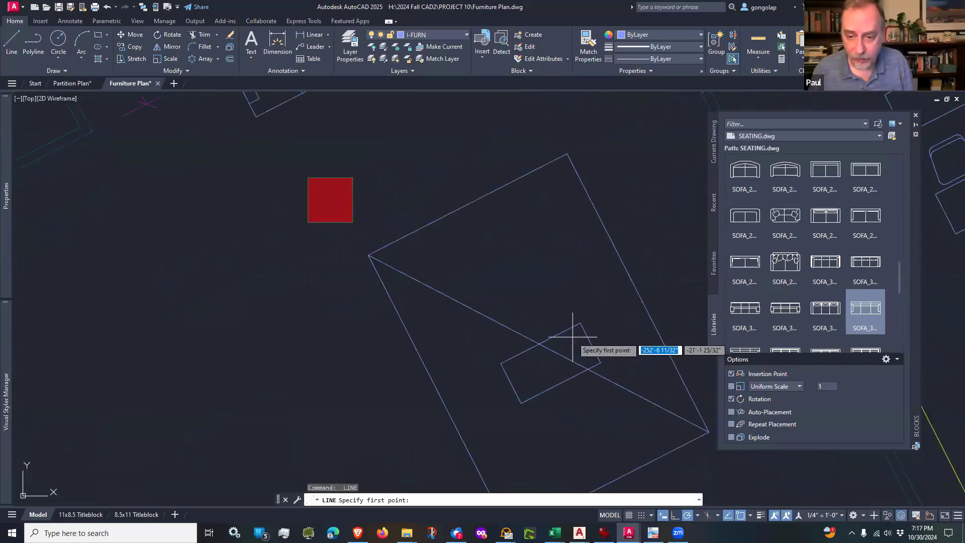
left_click(521, 402)
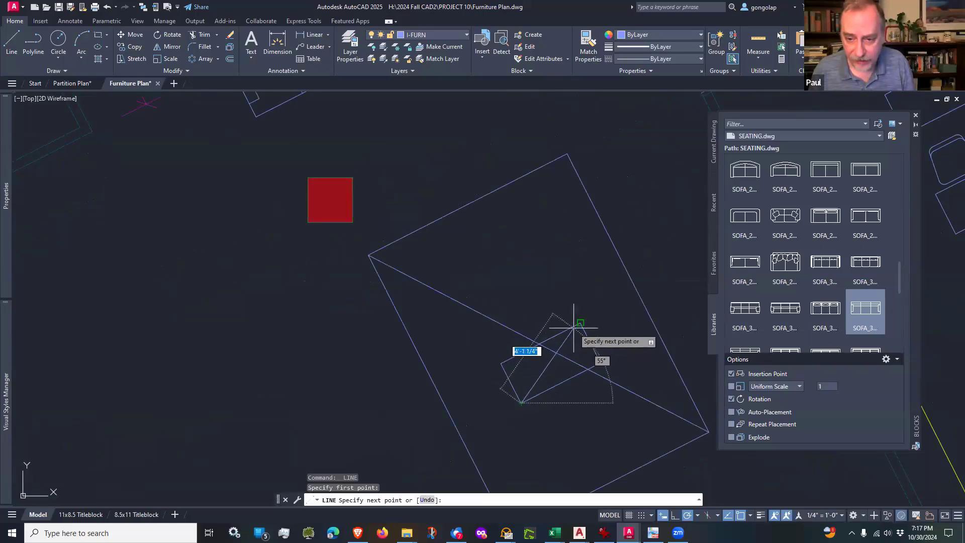
scroll(539, 288, "down", 2)
key("Escape")
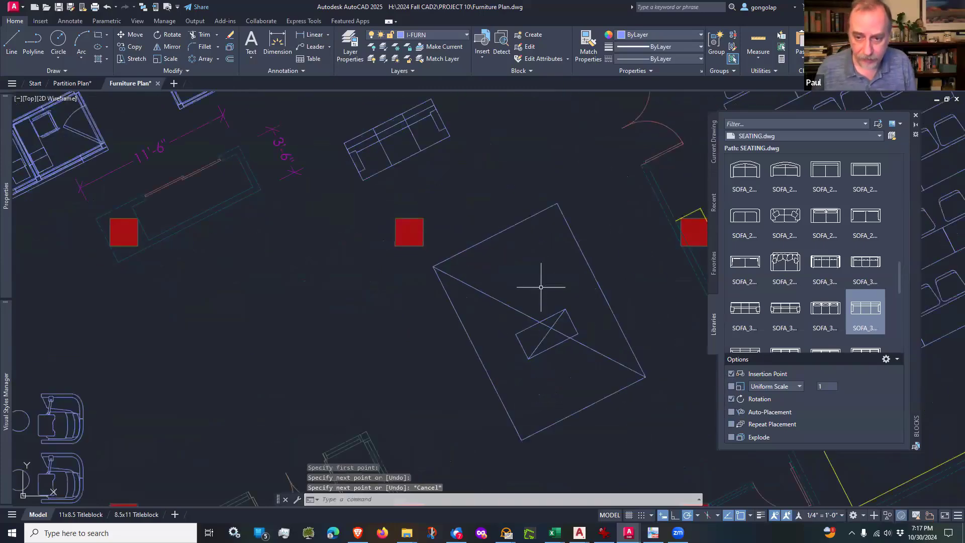
Step: Move the small rectangle and its diagonal out of the large rectangle into the open floor to the west
scroll(545, 284, "down", 2)
scroll(546, 284, "up", 2)
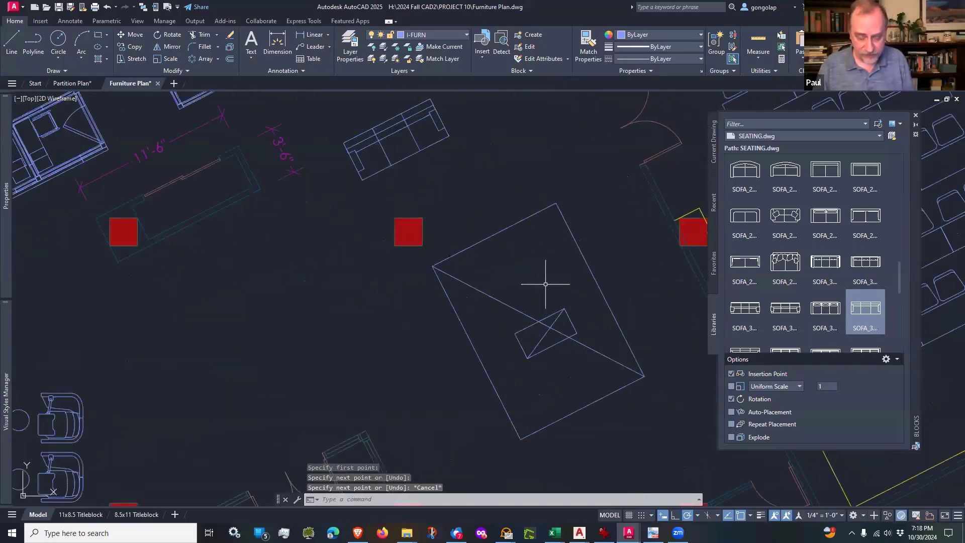
type("m")
key("Return")
left_click(539, 365)
left_click(526, 345)
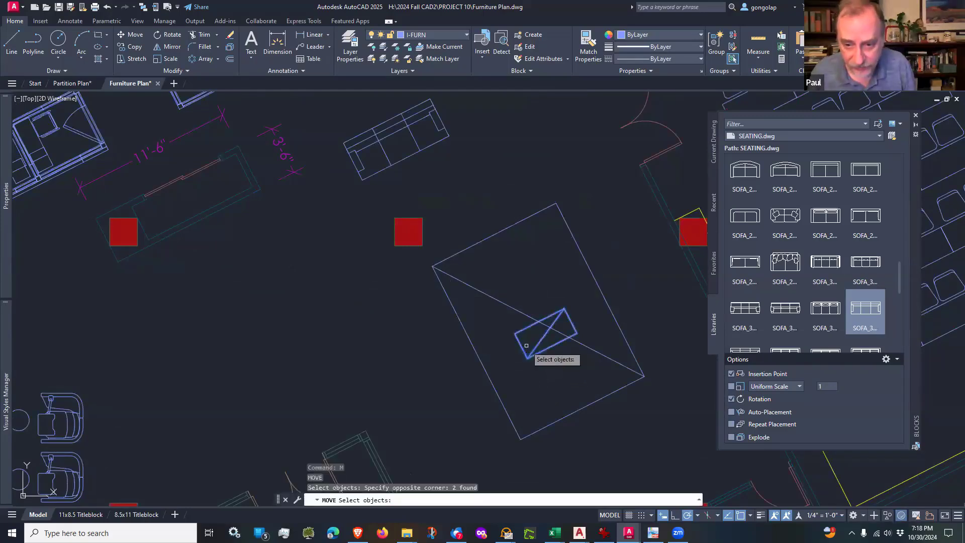
key("Return")
left_click(530, 339)
left_click(354, 355)
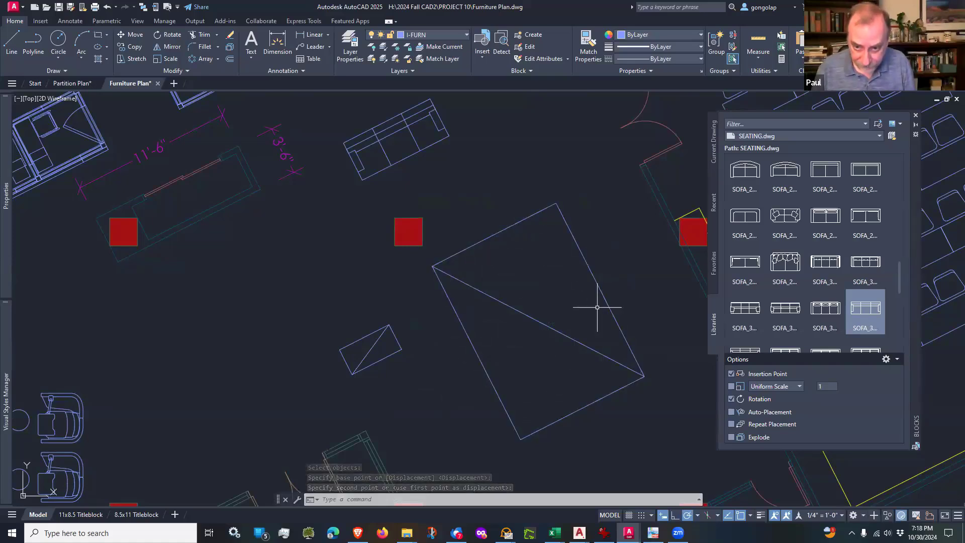
left_click(566, 335)
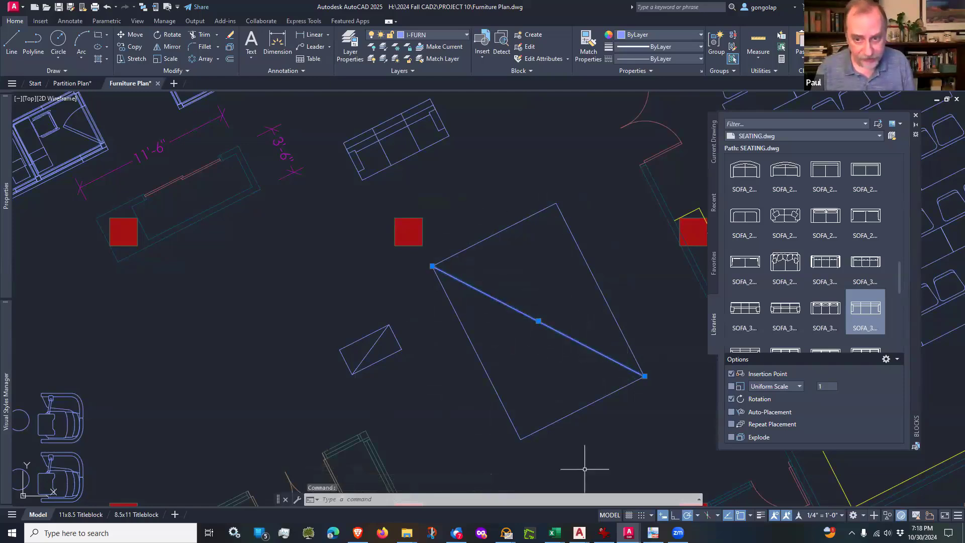
key("Escape")
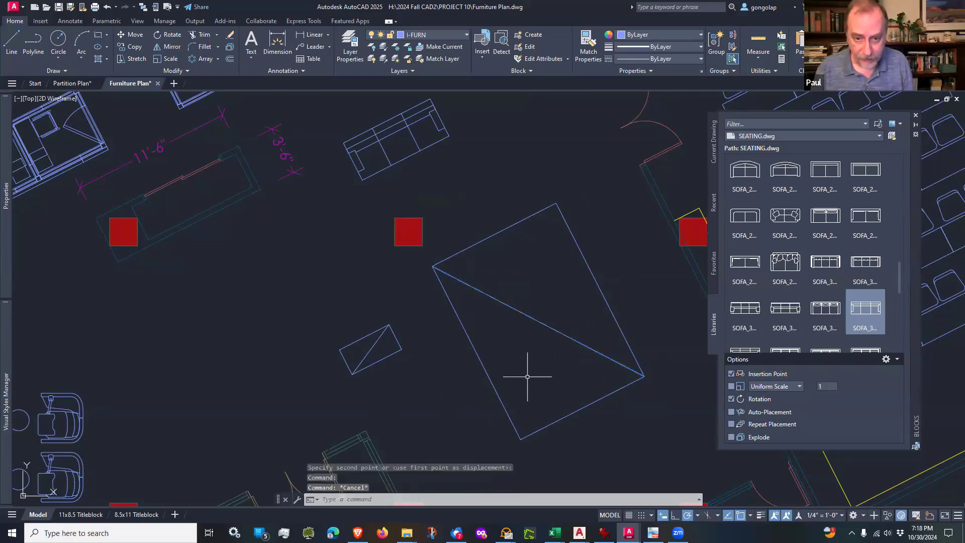
left_click(389, 356)
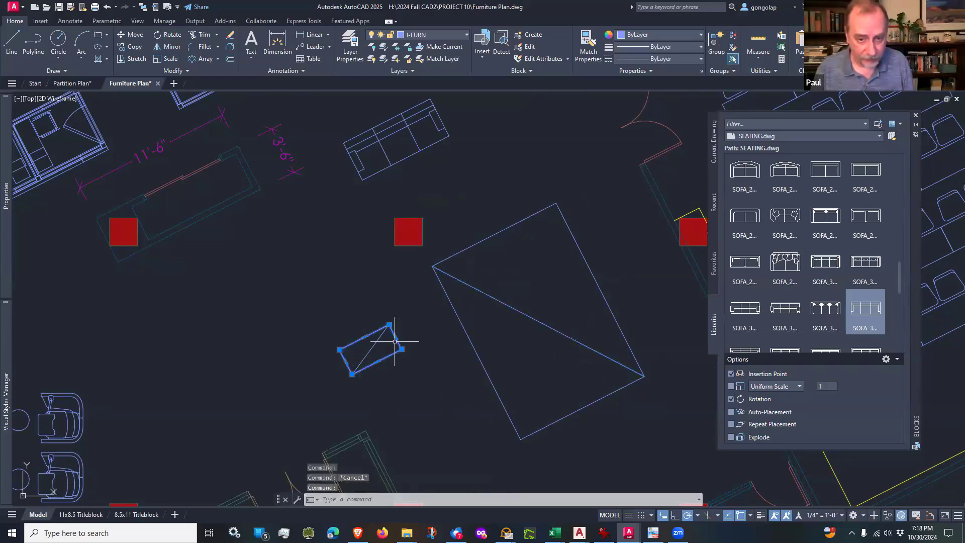
key("Escape")
left_click(380, 336)
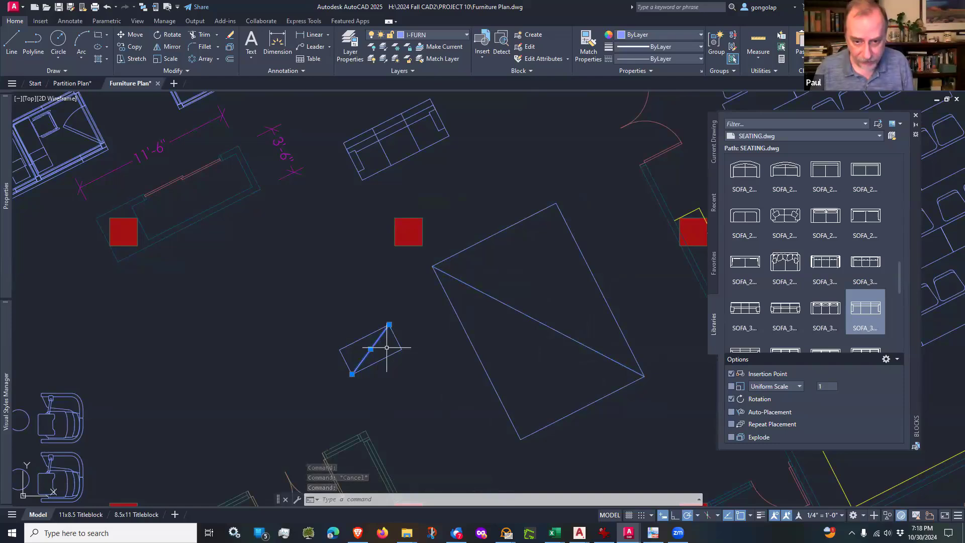
key("Escape")
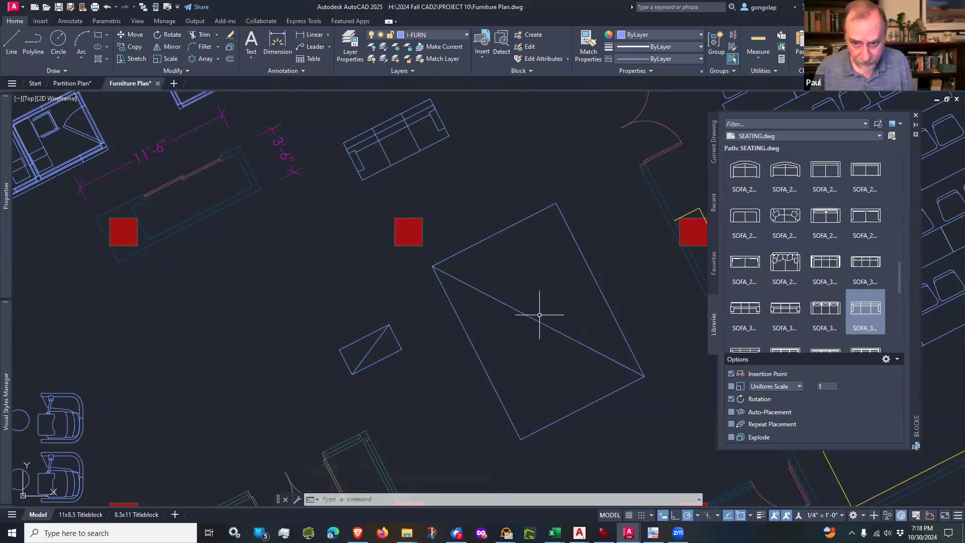
Step: Move the small rectangle from the midpoint of its diagonal to the midpoint of the large rectangle's diagonal, leaving its own diagonal behind
type("m")
key("Return")
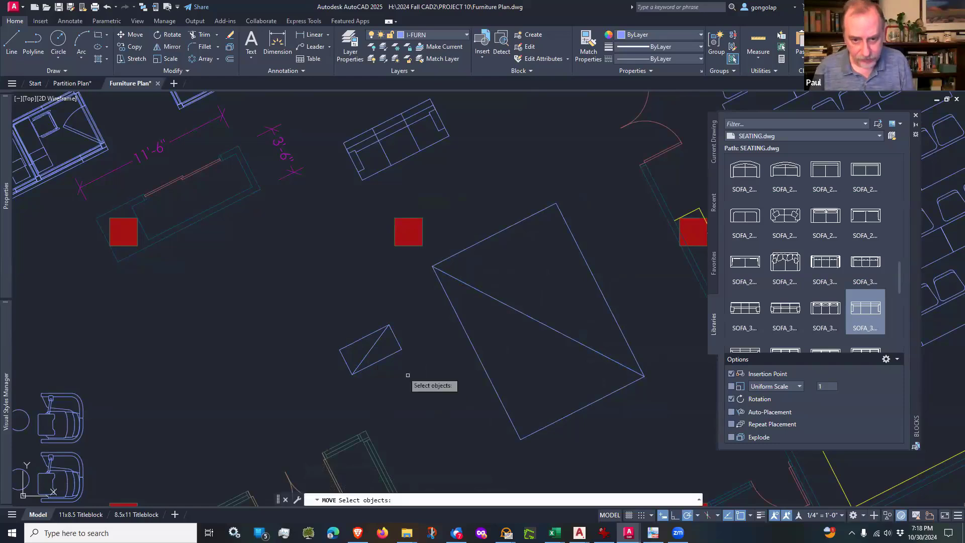
left_click(391, 353)
key("Return")
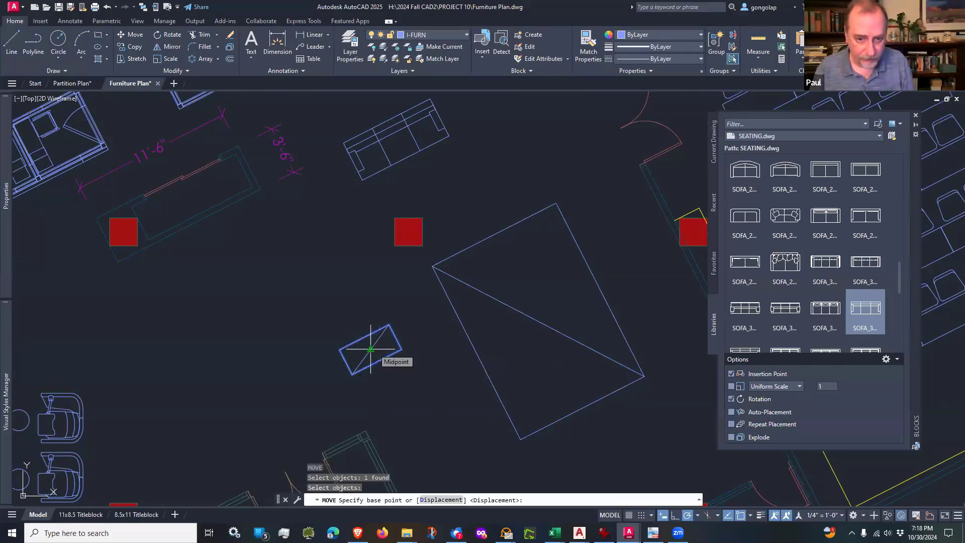
left_click(371, 348)
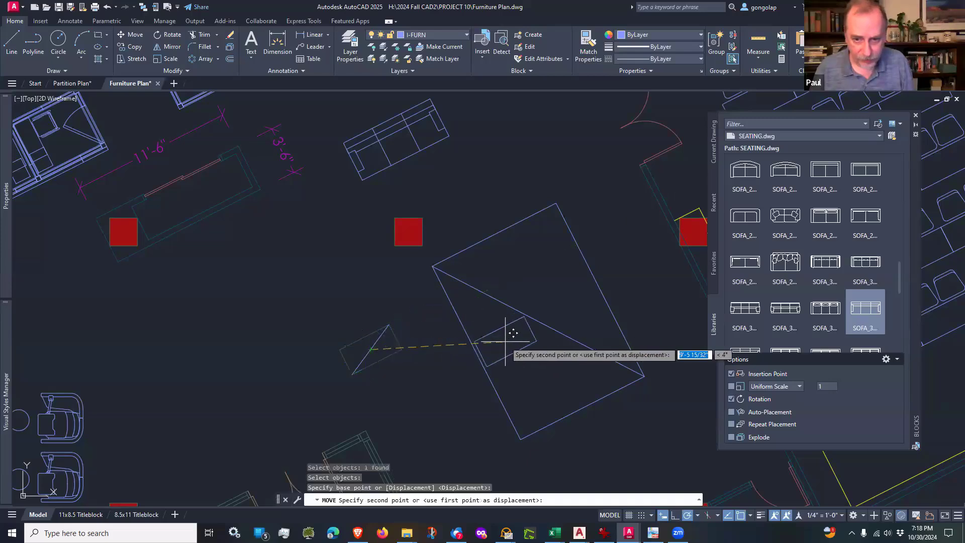
left_click(538, 320)
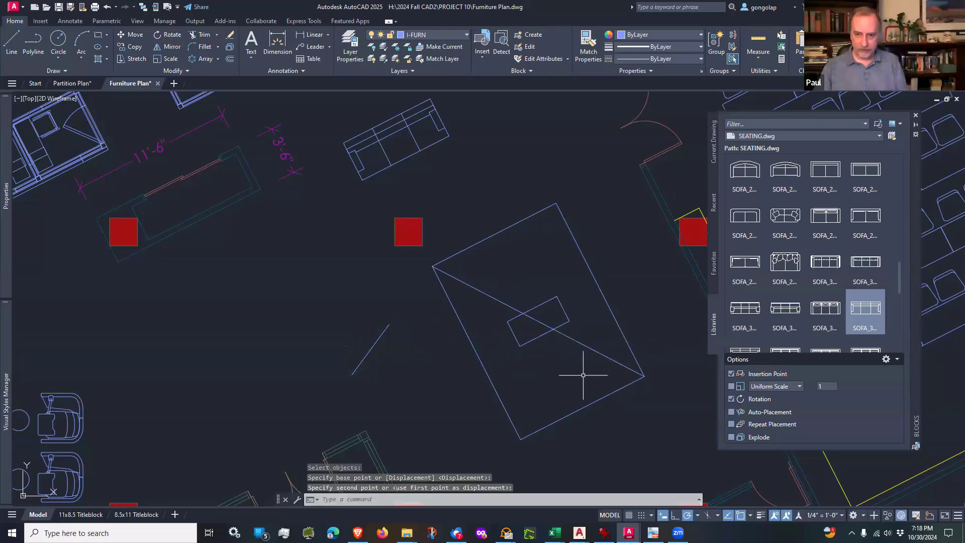
Step: Erase the leftover small diagonal and the large rectangle's diagonal
type("e")
key("Return")
left_click(427, 354)
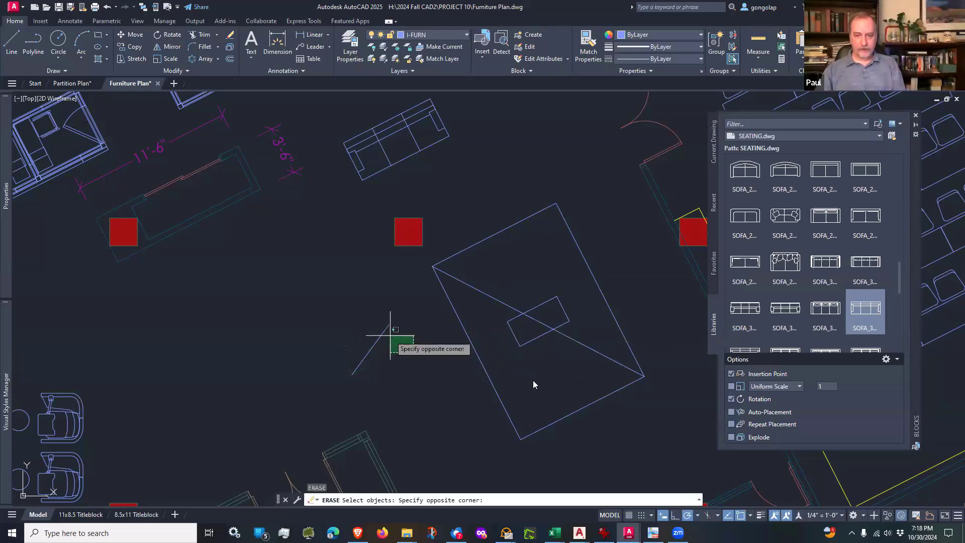
left_click(354, 300)
left_click(470, 283)
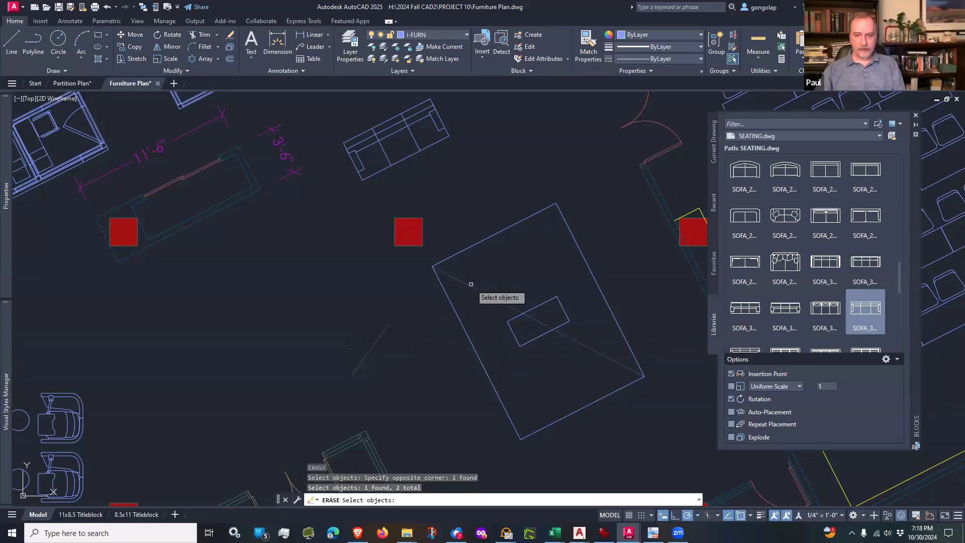
key("Return")
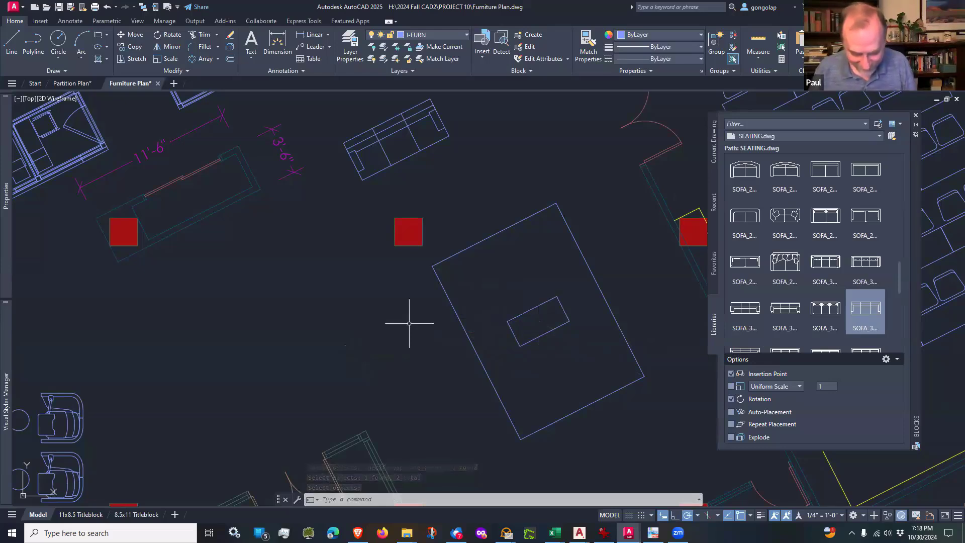
Step: Move the three-seat sofa into the large rectangle, placing its front midpoint on the midpoint of the small rectangle's upper long edge
type("m")
key("Return")
left_click(431, 163)
left_click(432, 156)
key("Return")
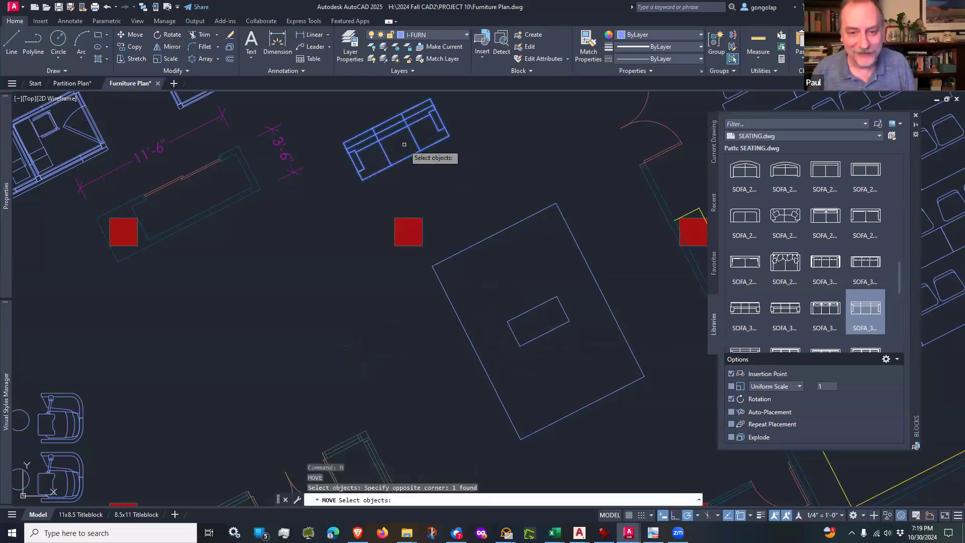
left_click(405, 157)
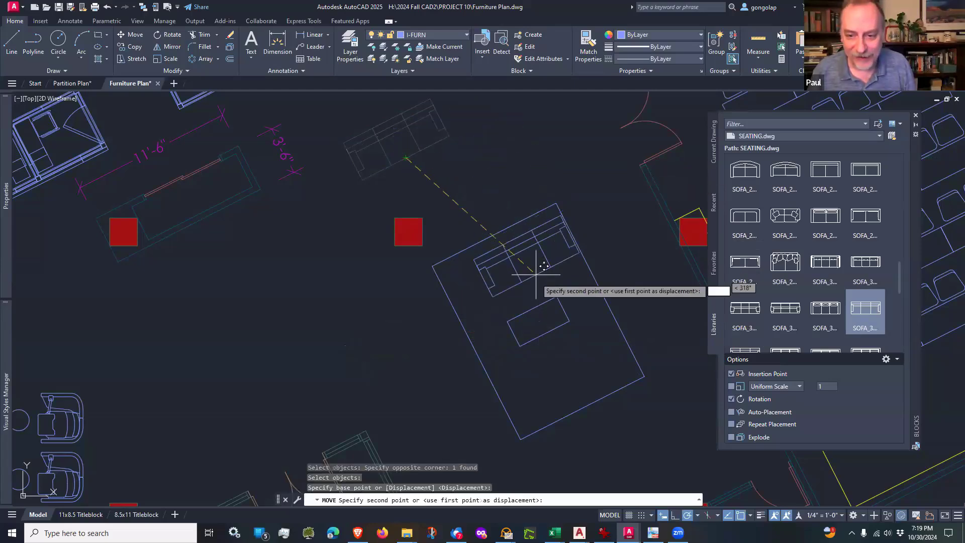
left_click(533, 306)
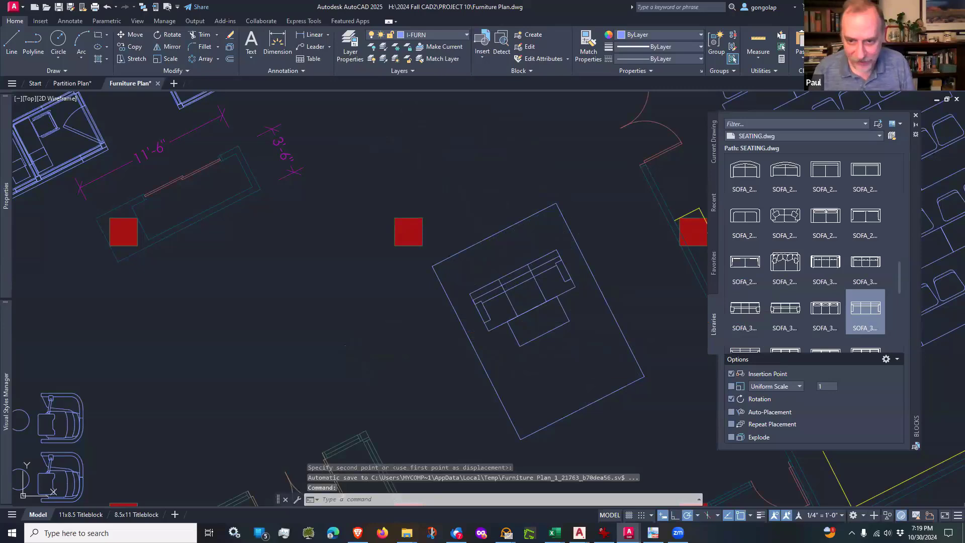
Step: Move the three-seat sofa about 1'-8" straight back from the coffee table, at 117°
type("m")
key("Return")
left_click(570, 288)
key("Return")
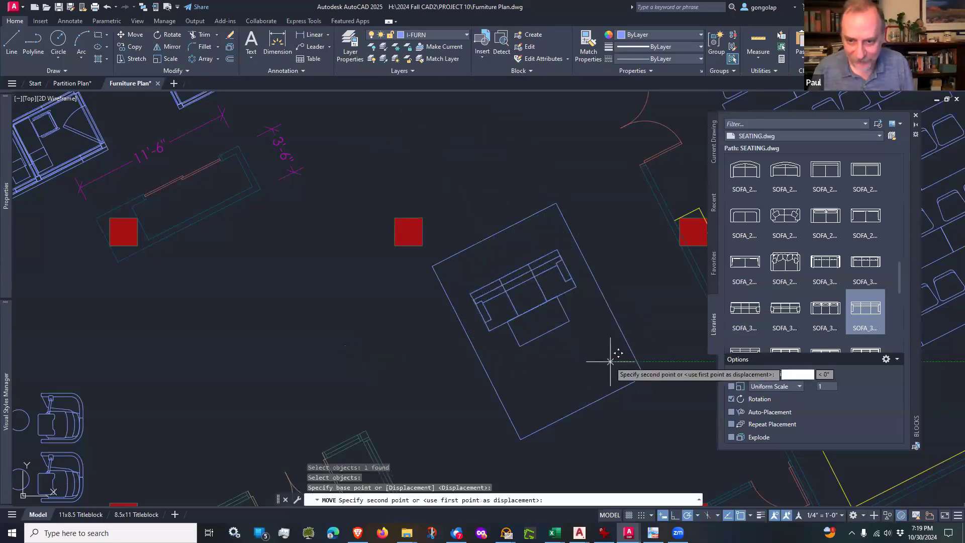
left_click(608, 360)
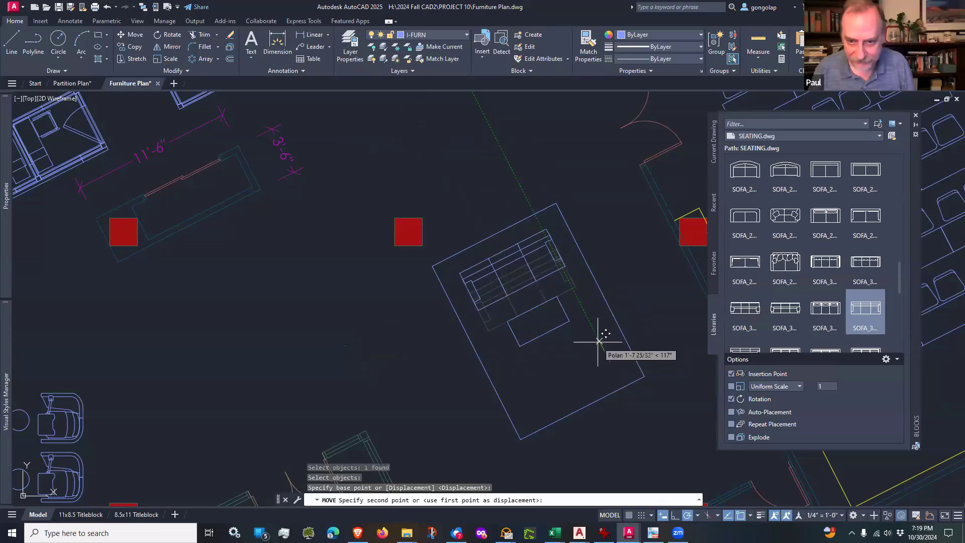
left_click(598, 341)
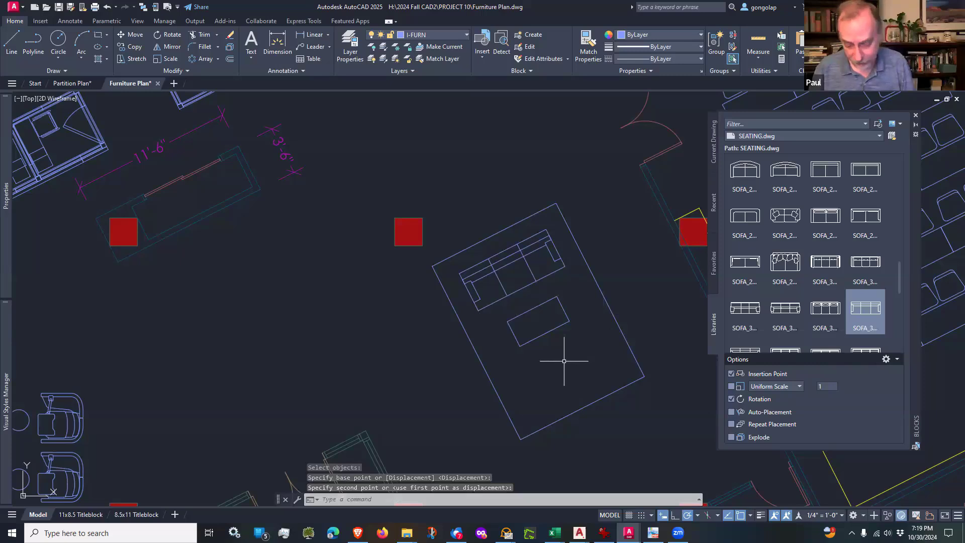
Step: Mirror the sofa across the coffee table's lengthwise centerline, starting at its short edge's midpoint and keeping the original
key("Escape")
type("mi")
key("Return")
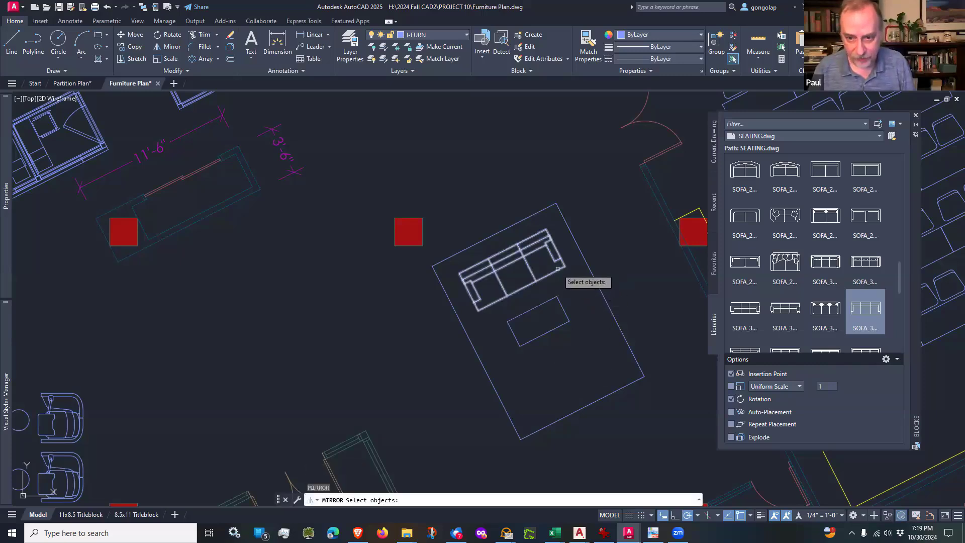
left_click(558, 268)
key("Return")
left_click(563, 308)
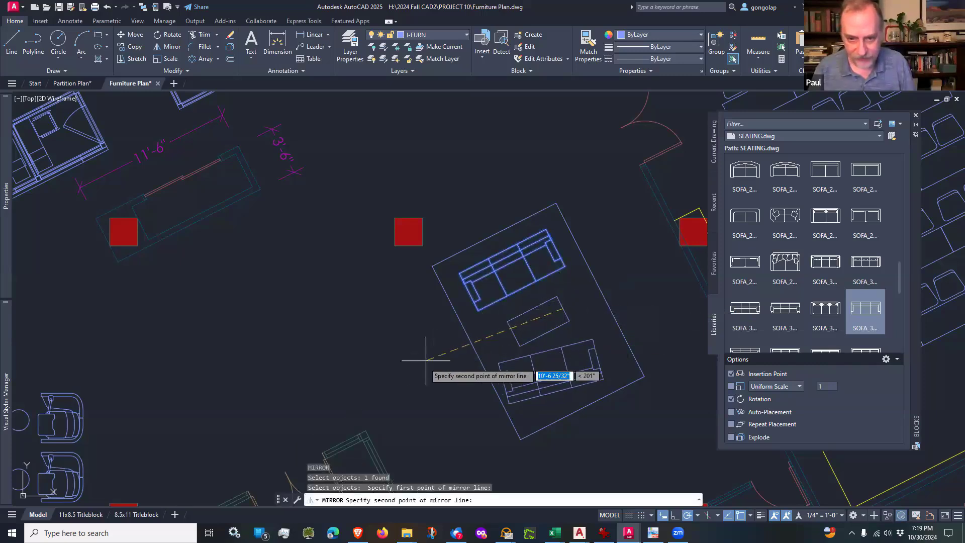
left_click(409, 389)
key("Return")
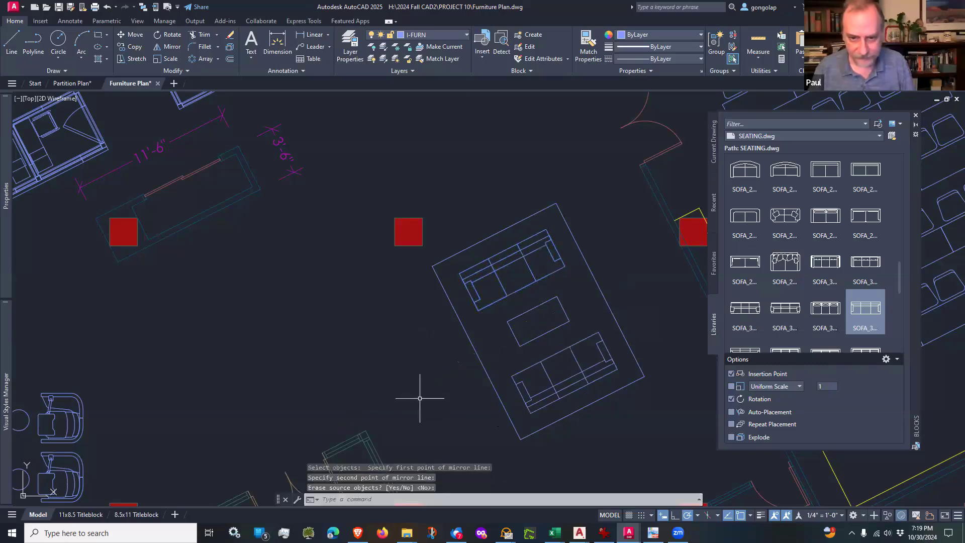
Step: Move the lounge group of rug, coffee table and both sofas about 15' north-northwest, just clear of the nearby column
scroll(498, 392, "down", 2)
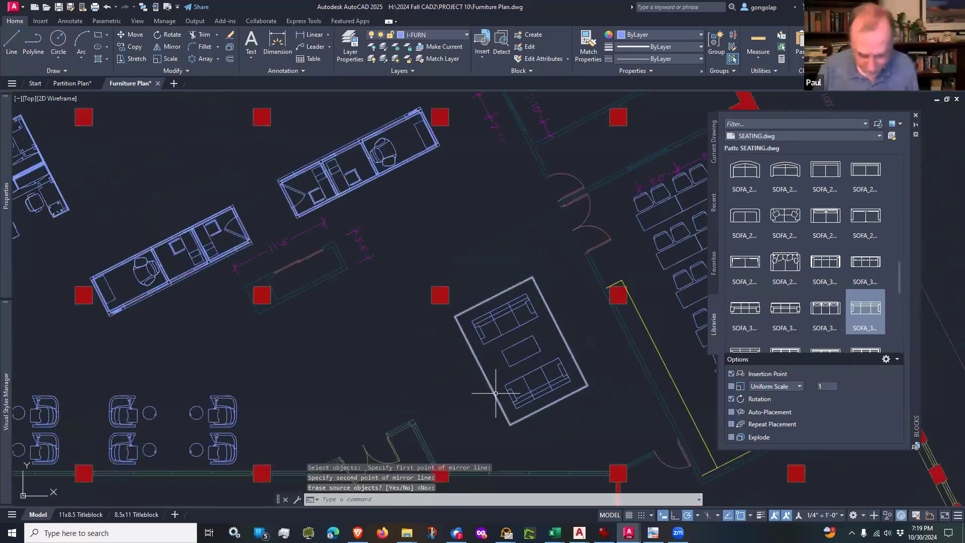
type("m")
key("Return")
left_click(598, 422)
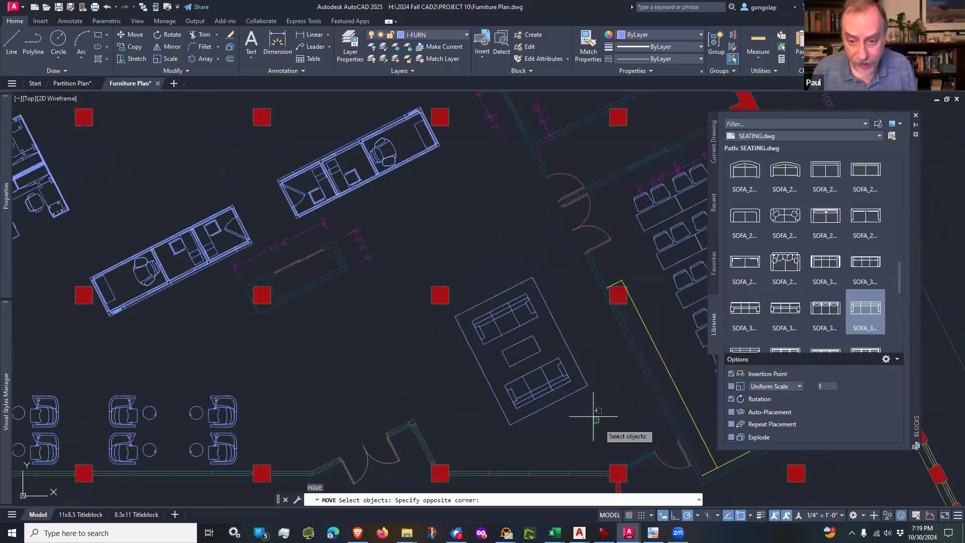
left_click(496, 316)
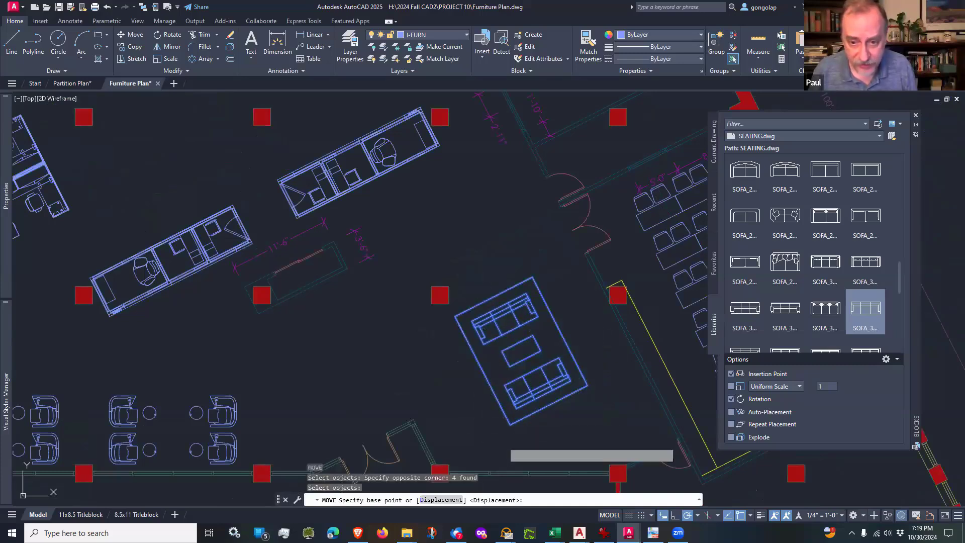
left_click(503, 441)
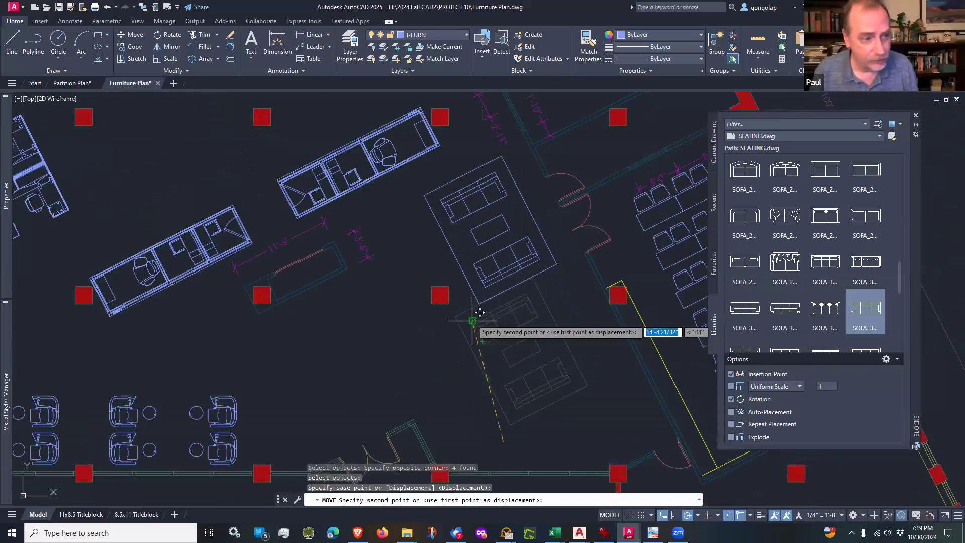
middle_click_drag(474, 319, 500, 375)
scroll(486, 374, "up", 2)
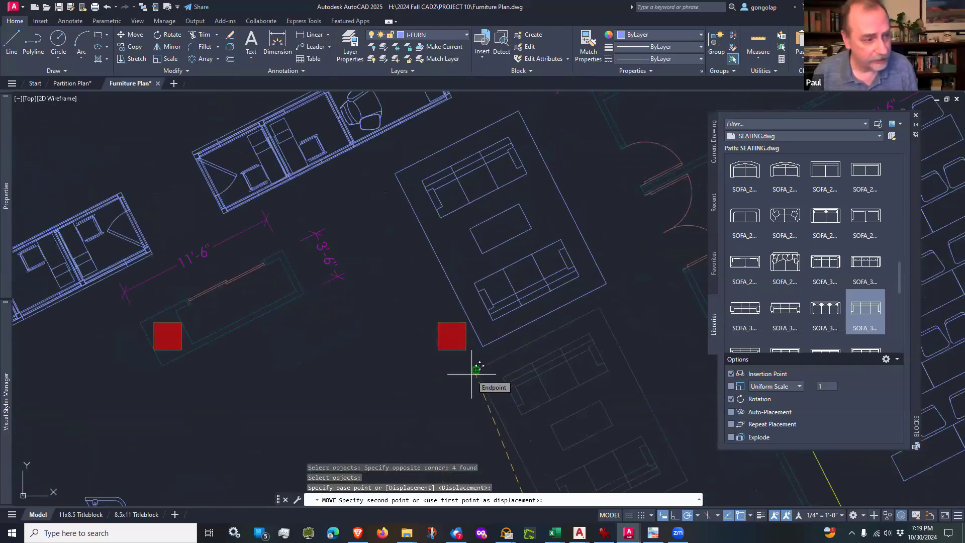
scroll(472, 374, "up", 2)
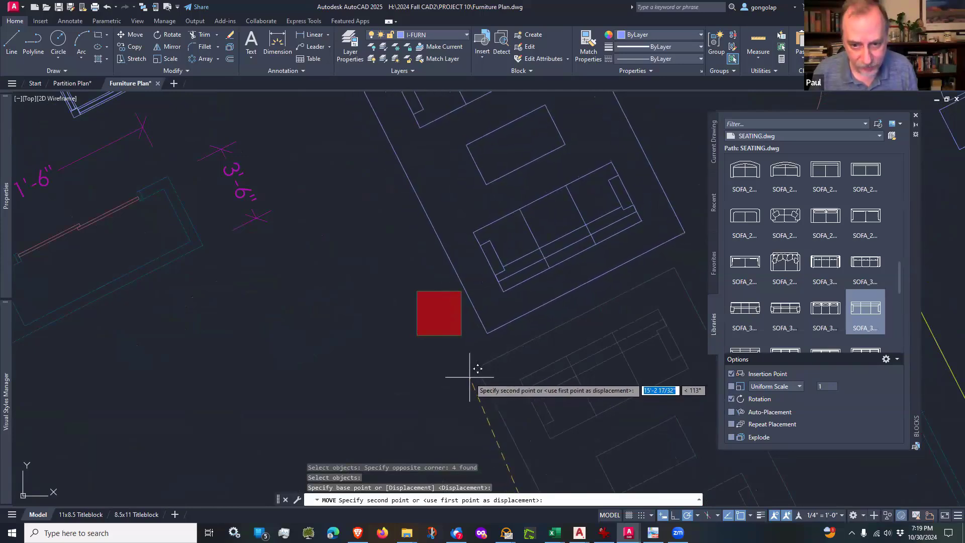
left_click(469, 376)
scroll(438, 345, "down", 5)
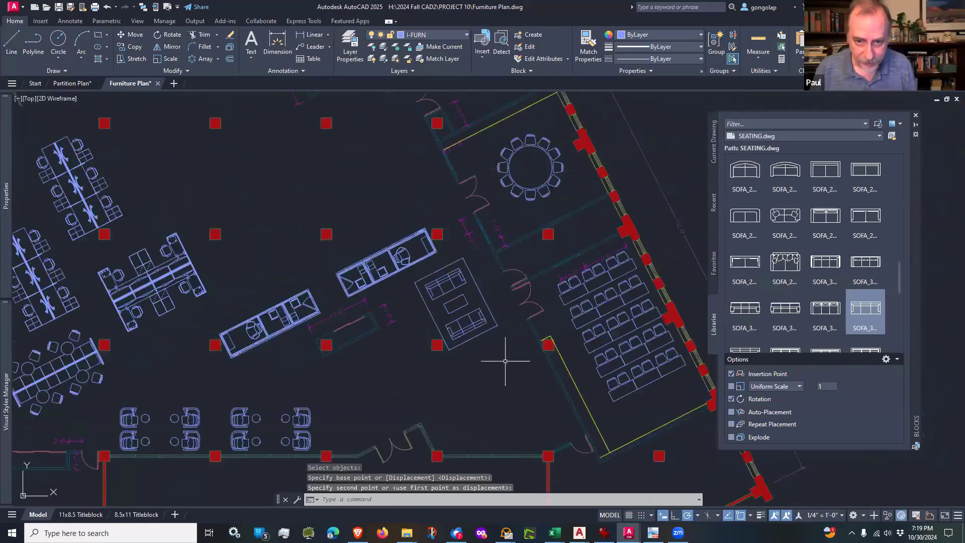
Step: Copy the whole lounge group about 17' at 297°, placing the second group southeast of the original
scroll(503, 359, "up", 2)
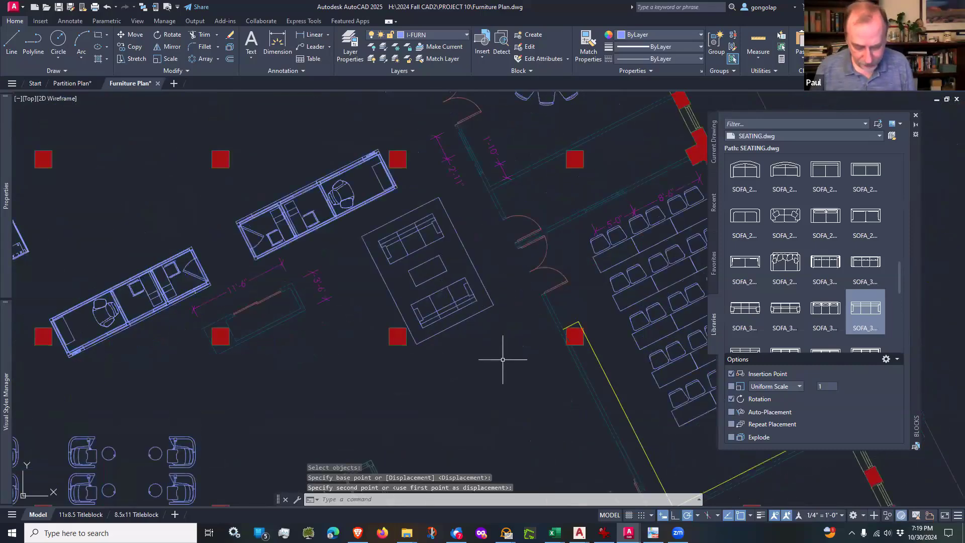
type("Co")
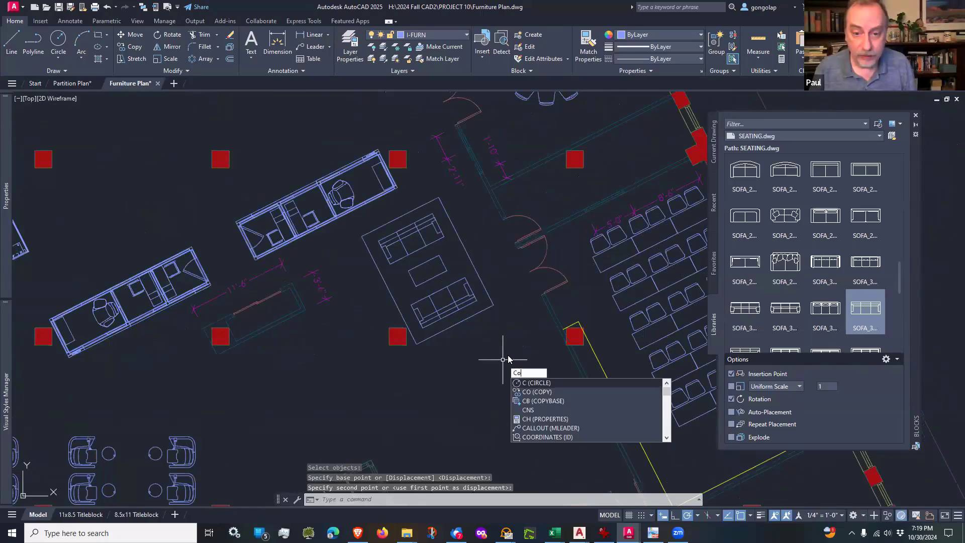
key("Return")
left_click(490, 338)
left_click(416, 237)
key("Return")
left_click(342, 326)
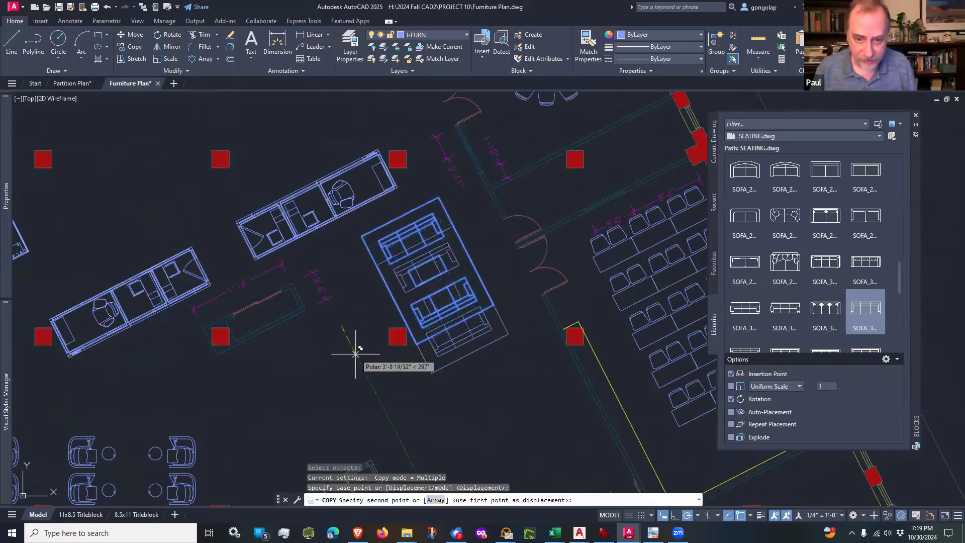
scroll(366, 358, "down", 2)
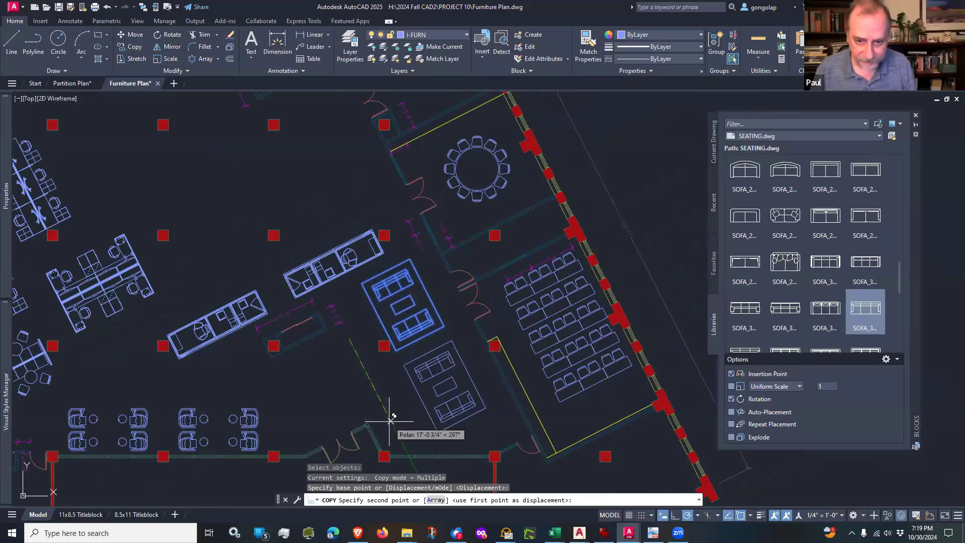
left_click(390, 421)
key("Return")
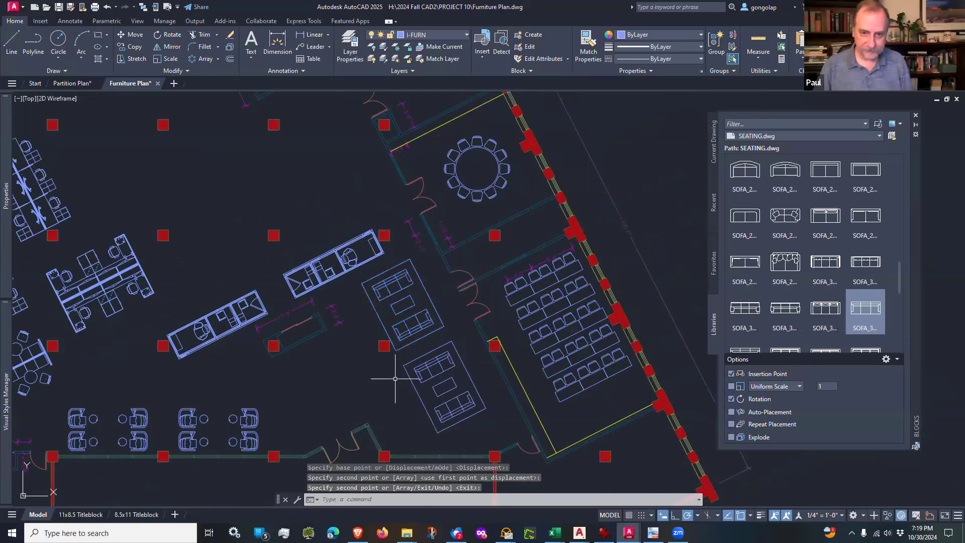
Step: Make A-MILL the current layer and set the reception desk sketch aside to read its dimensions before returning to the furniture plan
scroll(402, 371, "down", 2)
middle_click_drag(325, 386, 391, 380)
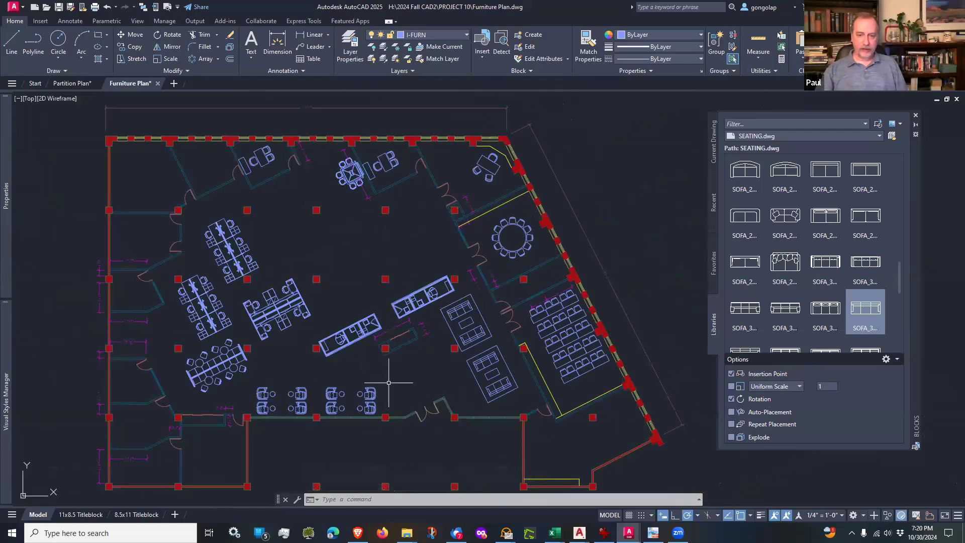
scroll(389, 382, "up", 4)
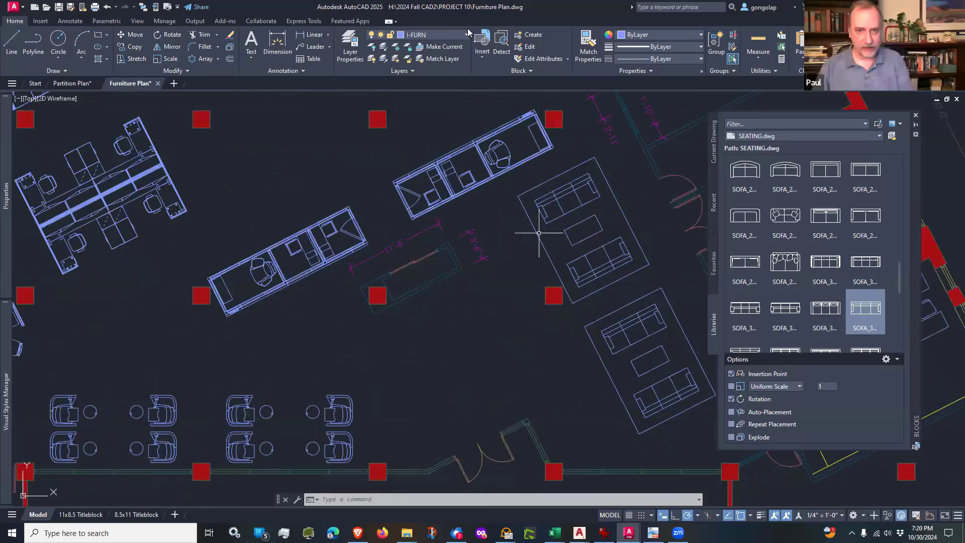
left_click(436, 34)
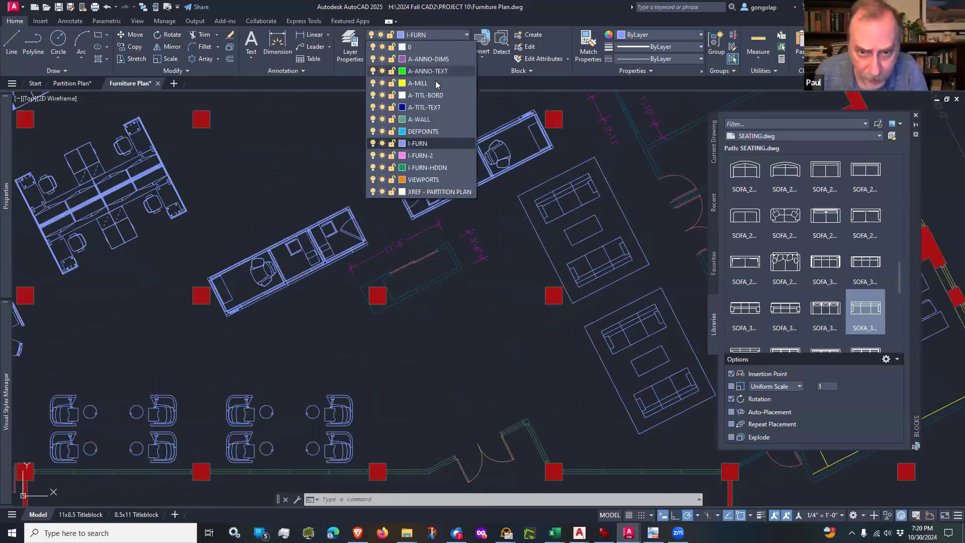
left_click(437, 86)
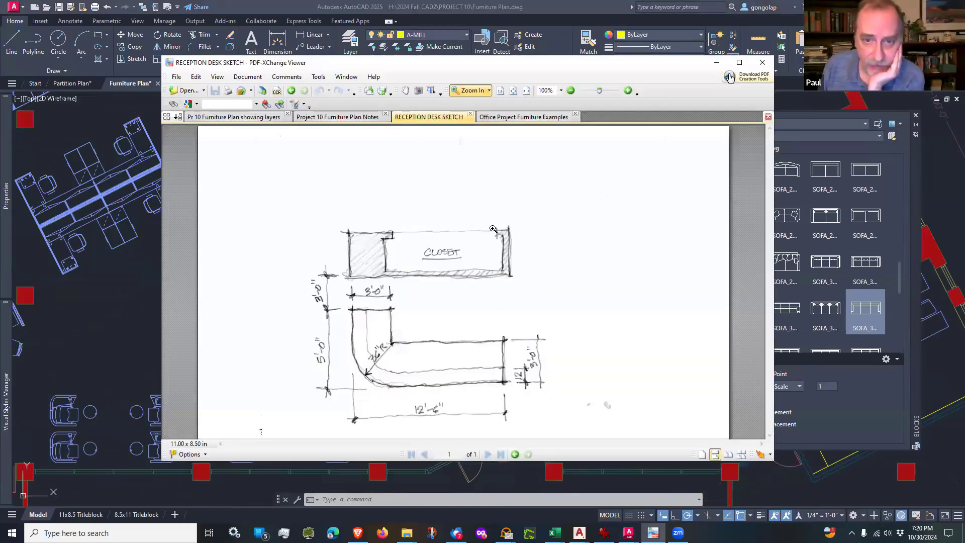
left_click_drag(568, 71, 922, 60)
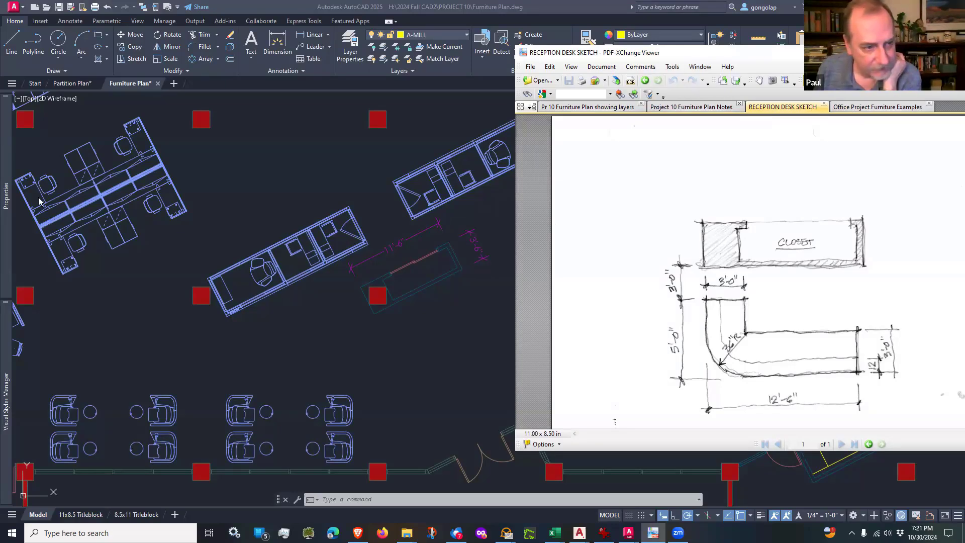
left_click(453, 314)
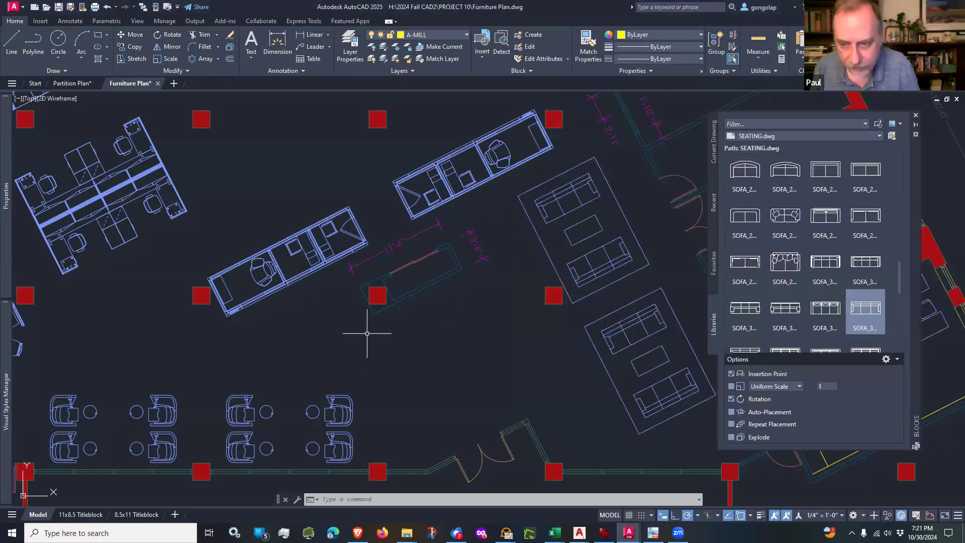
scroll(367, 333, "up", 2)
type("l")
key("Return")
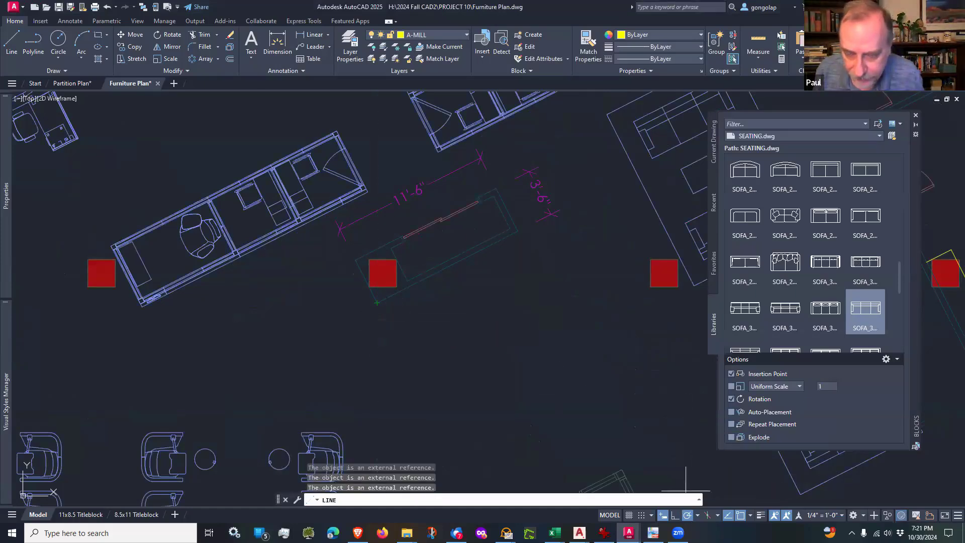
left_click(686, 516)
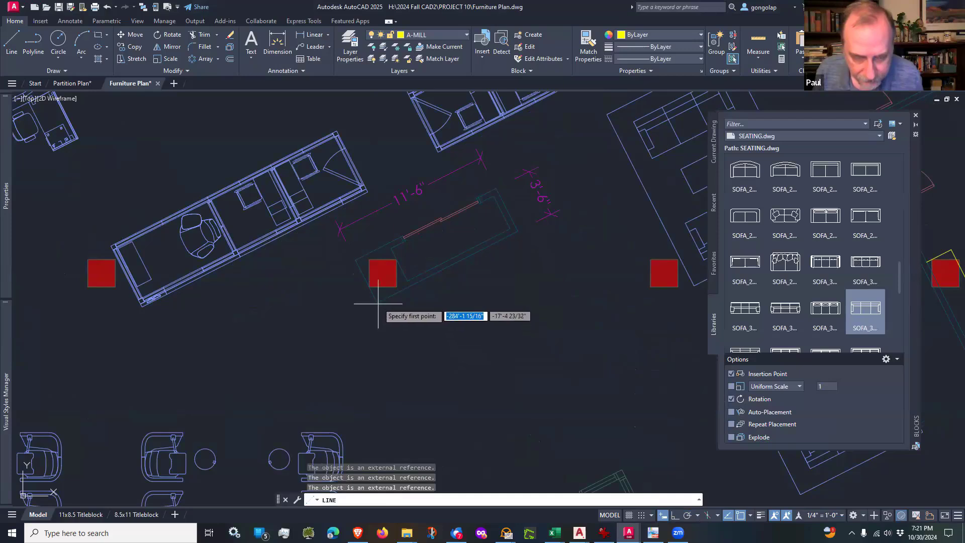
right_click(378, 302, "shift")
left_click(378, 304)
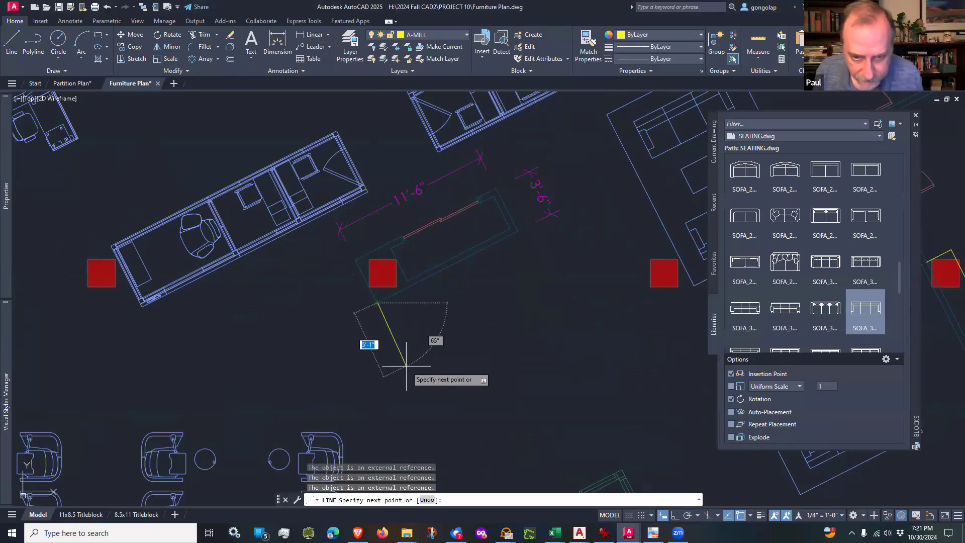
left_click(687, 515)
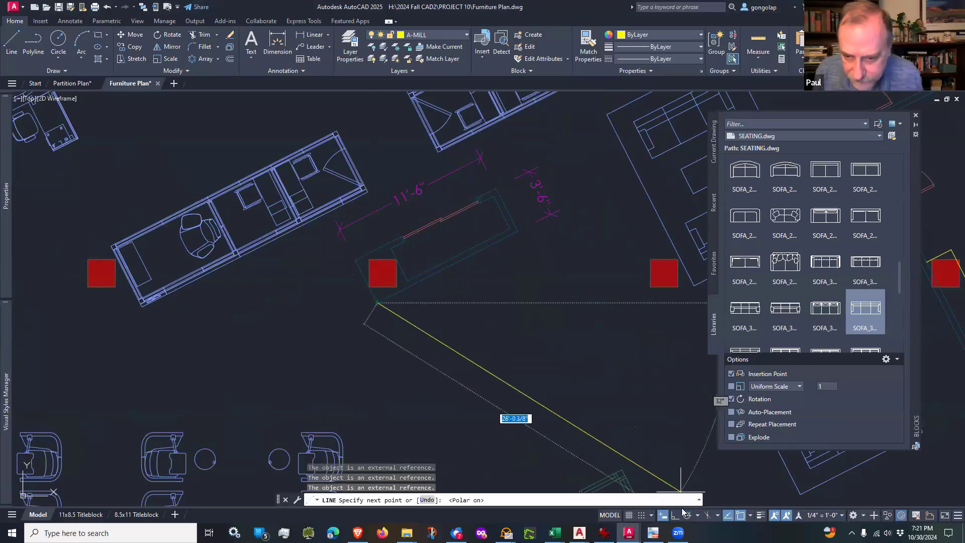
key("Escape")
Step: Draw two connected line segments, 3' and 5' long, at 297° from the closet's southwest outer corner
key("Return")
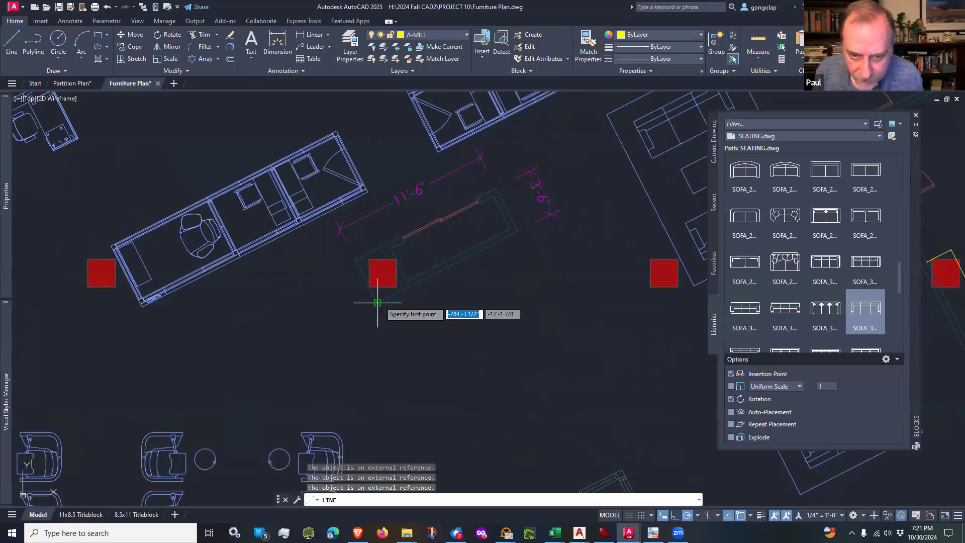
left_click(378, 303)
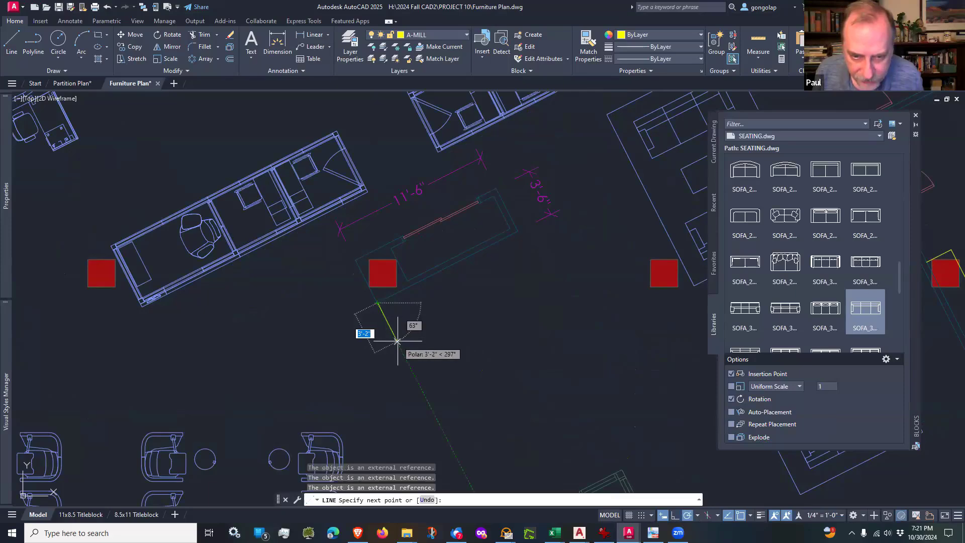
scroll(396, 340, "up", 2)
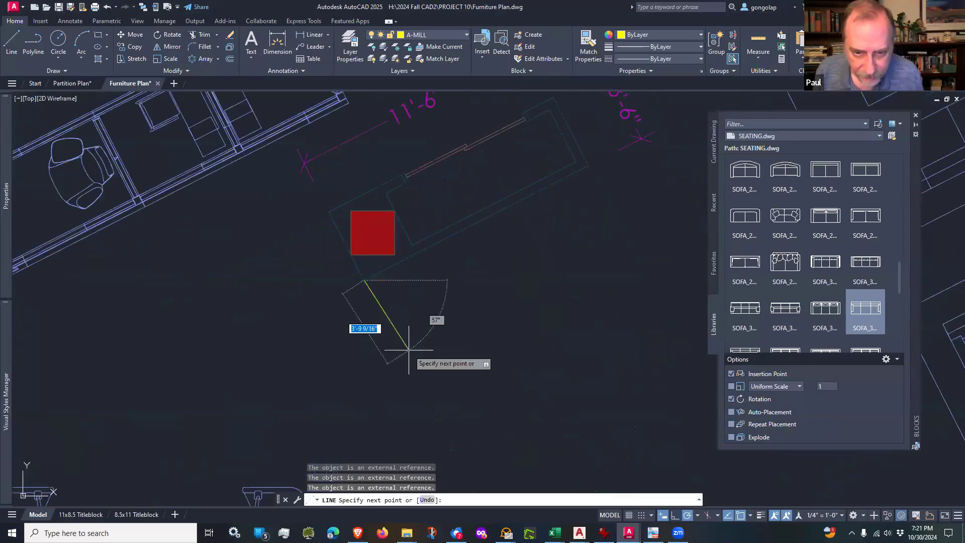
scroll(400, 352, "down", 1)
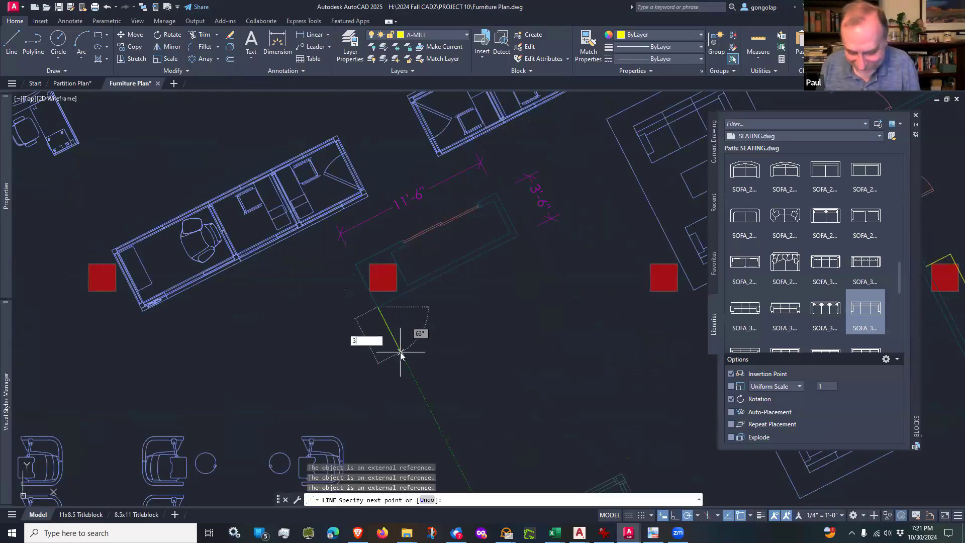
type("3'")
key("Return")
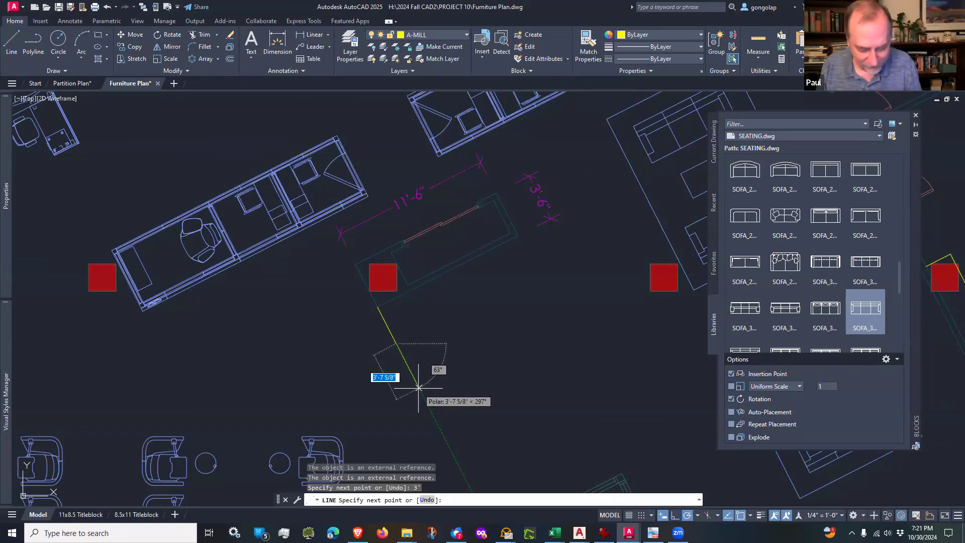
type("5")
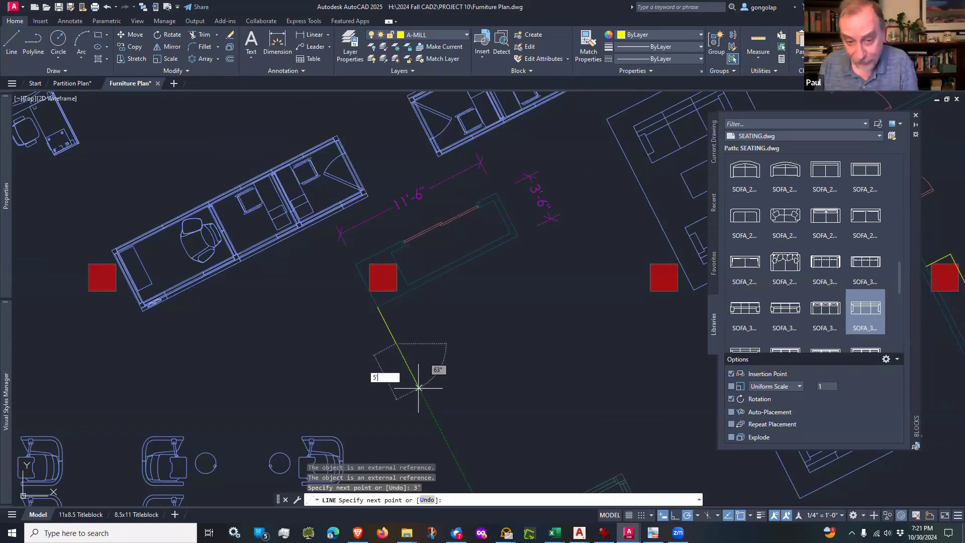
type("'")
key("Return")
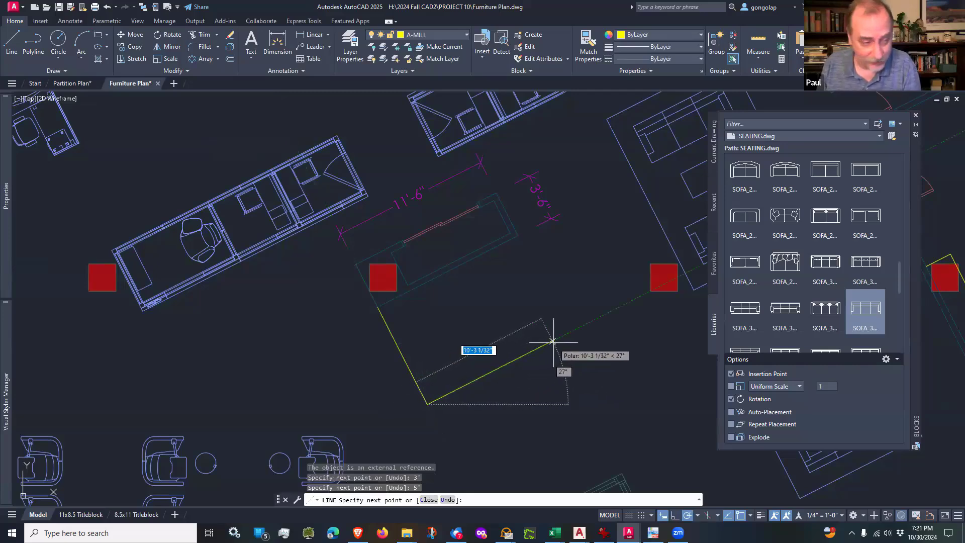
Step: Continue the reception desk outline with a 12'6" segment at 27°, a 3' segment at 117° and a short return segment at 207°
type("1")
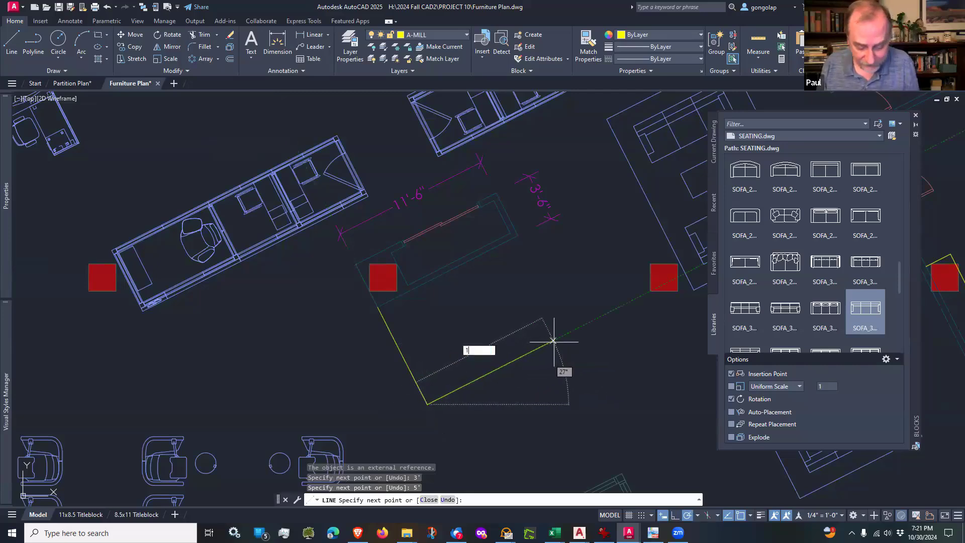
type("2'6")
key("Return")
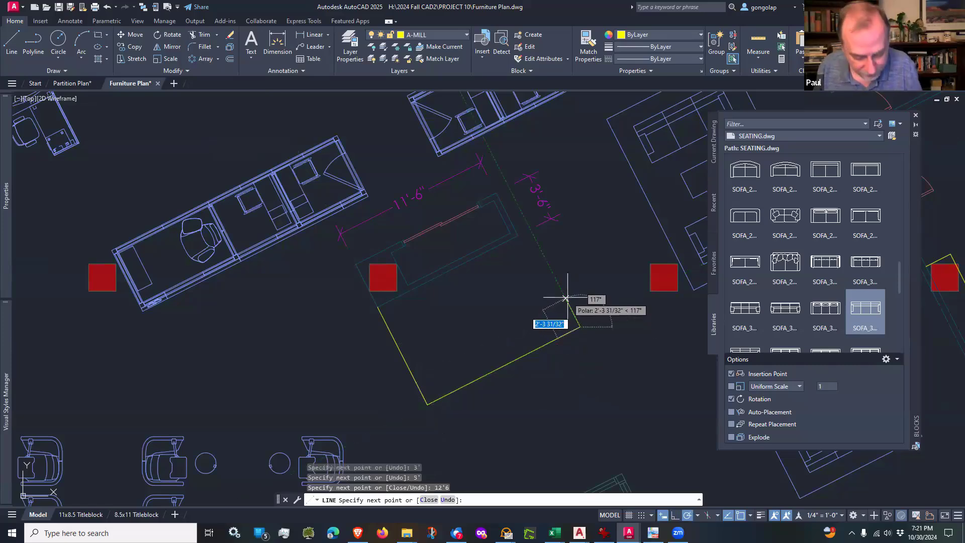
type("3'")
key("Return")
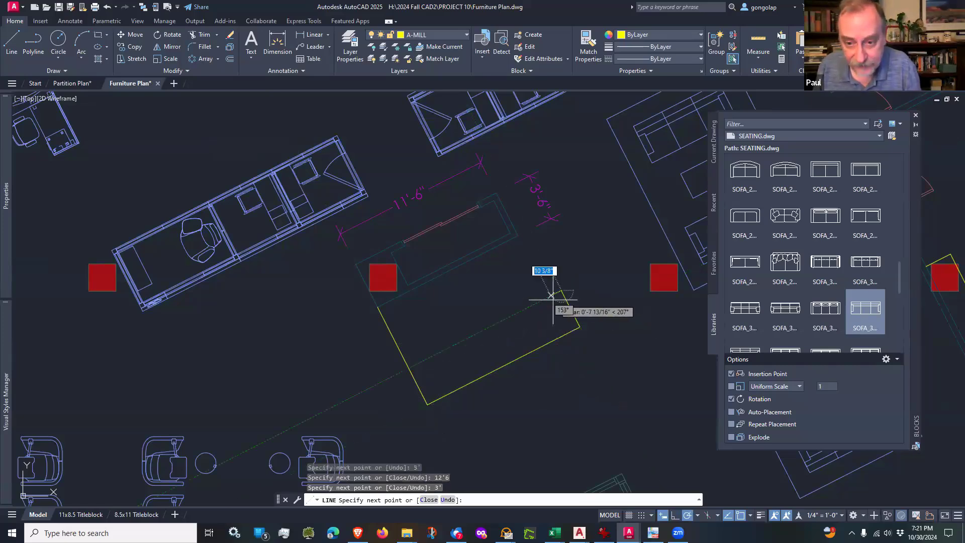
key("Return")
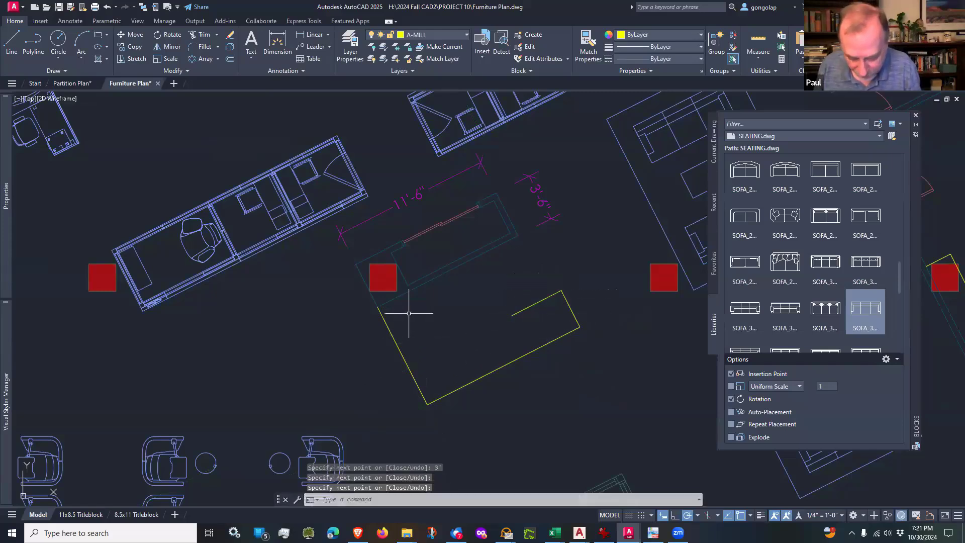
Step: Erase the 3' spacing line between the closet corner and the reception desk outline
type("le")
key("Return")
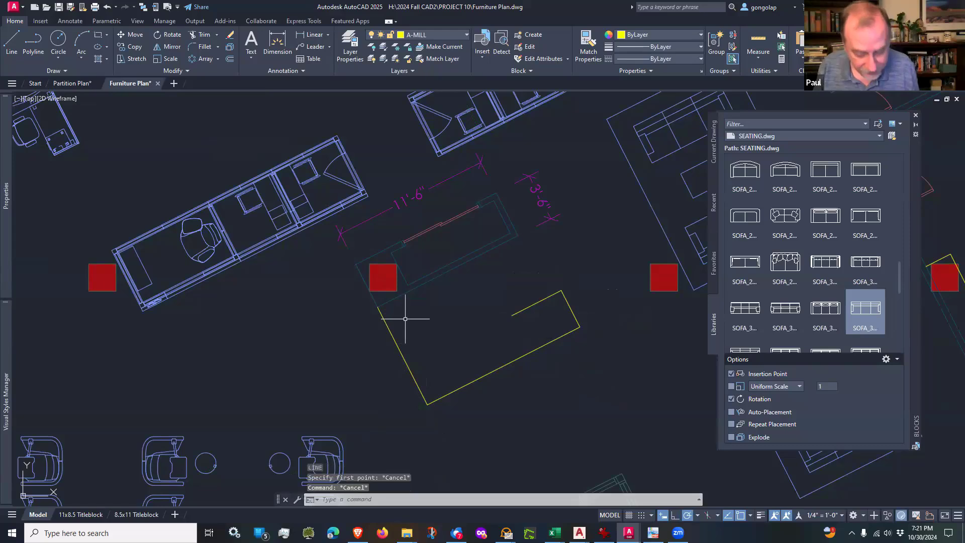
left_click(387, 325)
key("Return")
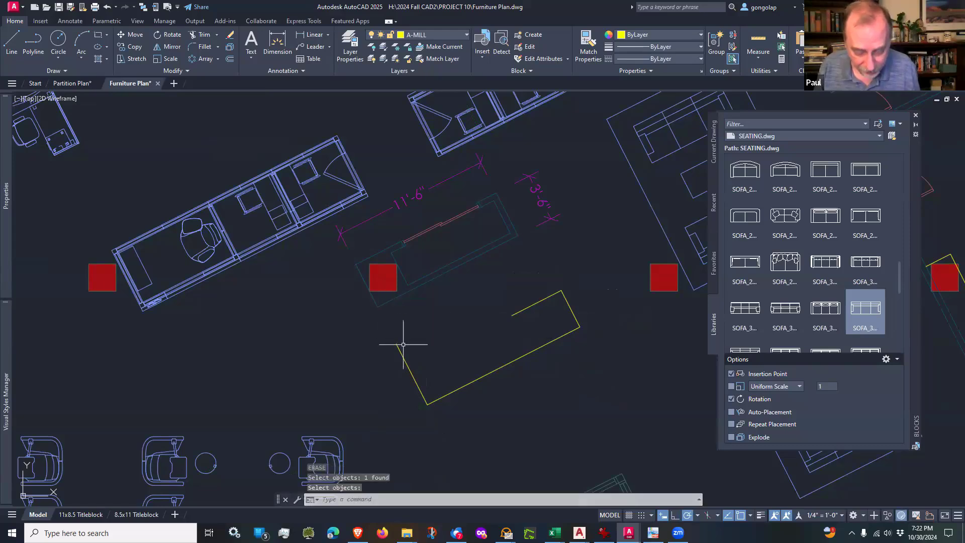
Step: Draw a 3' line at 27° from the desk outline's open northwest corner, followed by a short segment at about 297°
type("l")
key("Return")
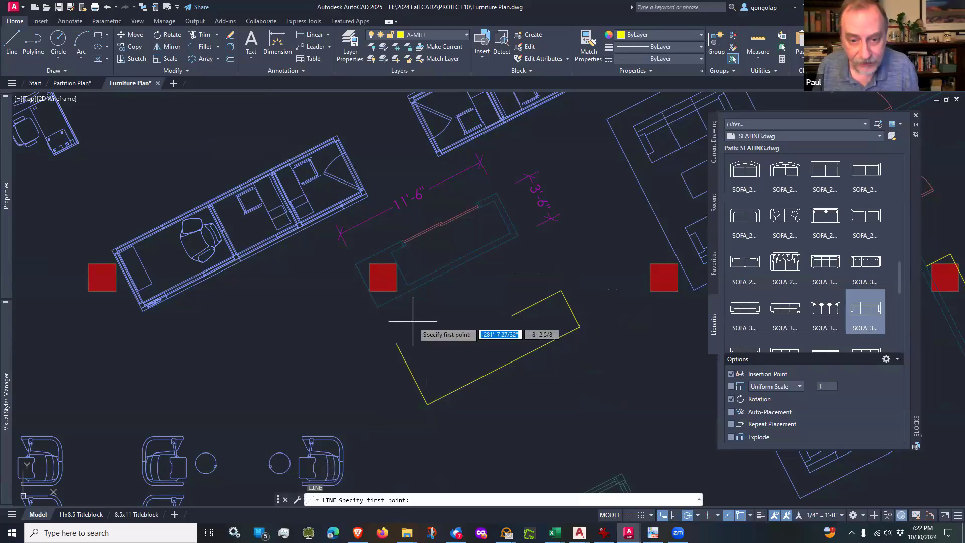
left_click(397, 343)
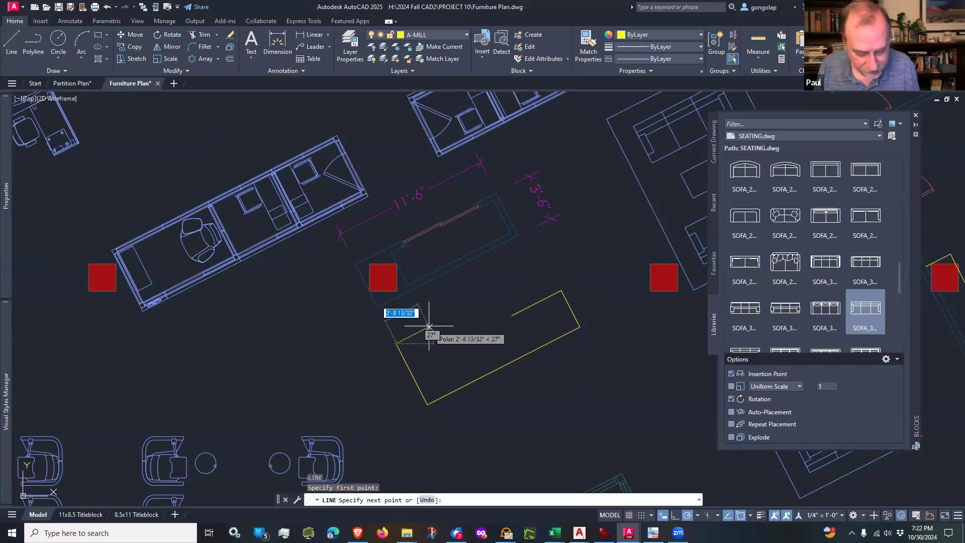
type("3'")
key("Return")
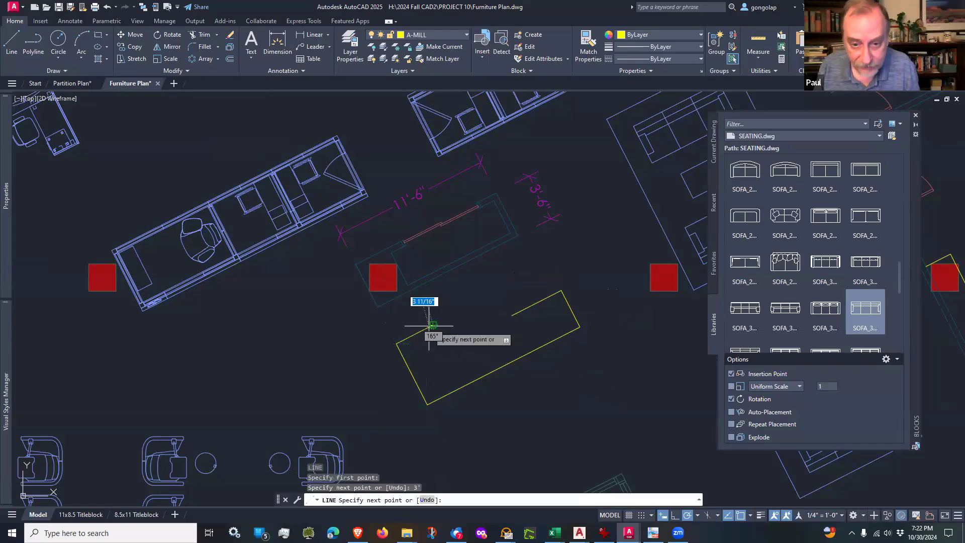
left_click(442, 343)
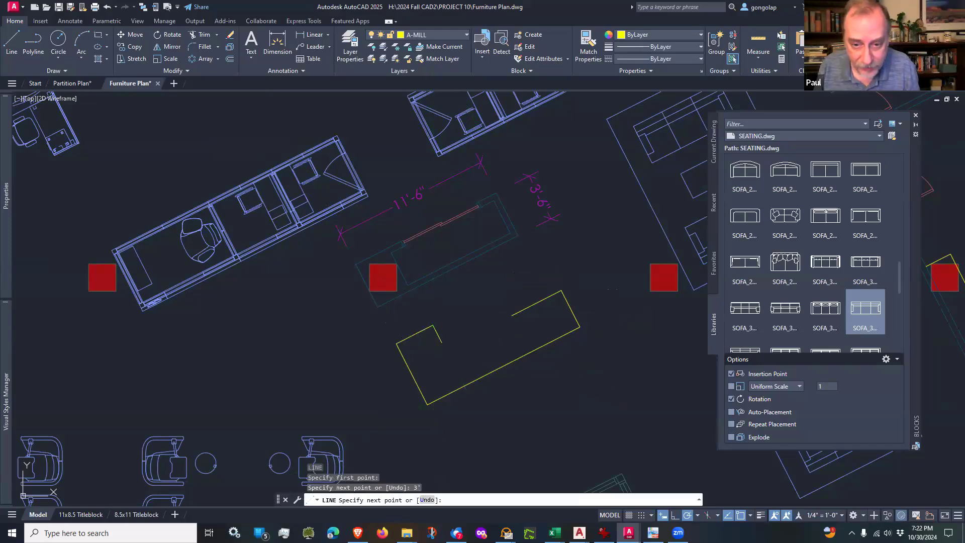
key("Return")
Step: Fillet the two open inner segments into a sharp corner to close the L-shaped desk outline
type("f")
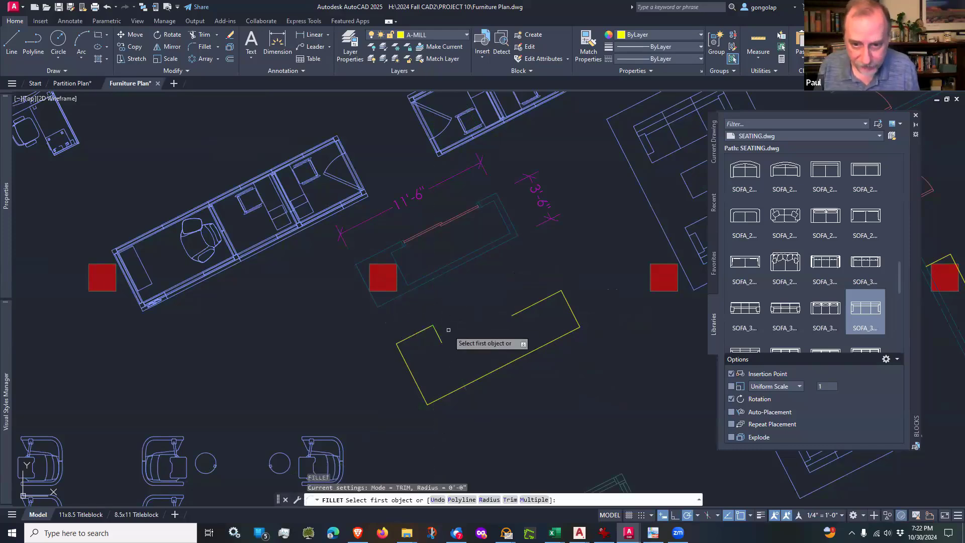
key("Return")
left_click(437, 334)
left_click(523, 309)
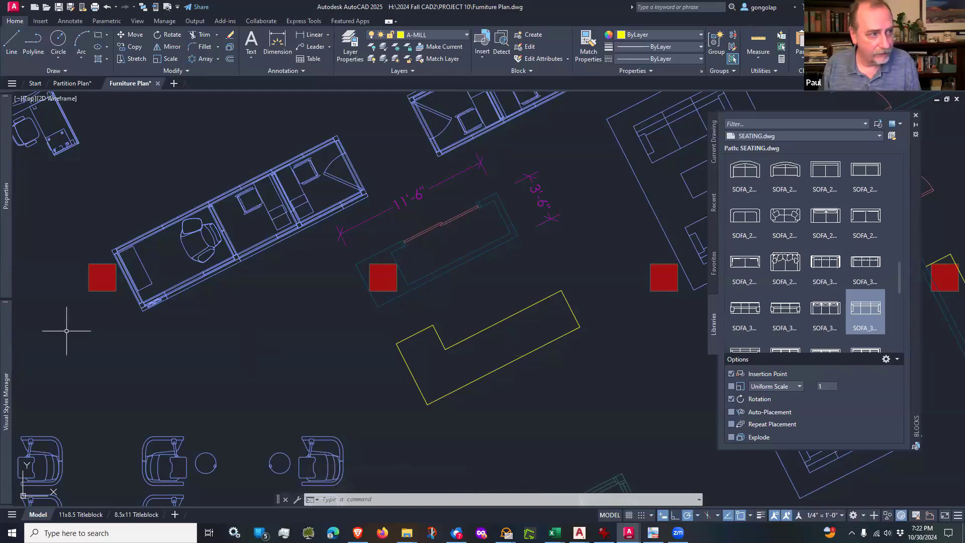
Step: Consult the desk sketch and measure the west side of the reception desk outline
key("alt+Tab")
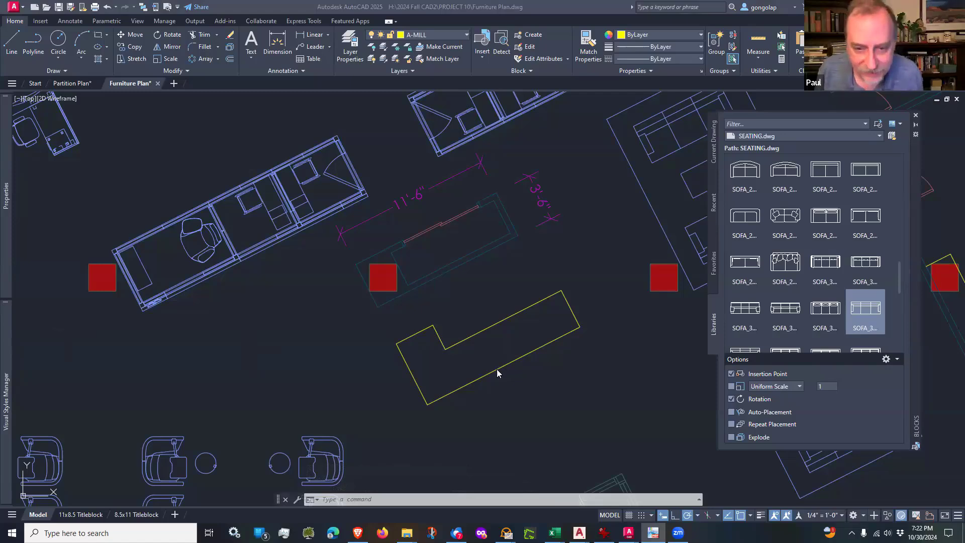
left_click(467, 359)
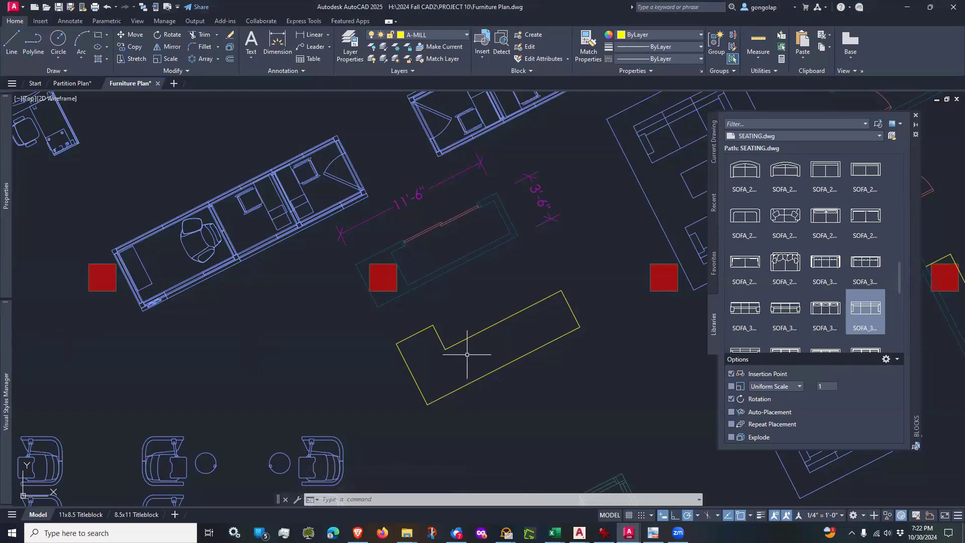
type("di")
key("Return")
left_click(397, 344)
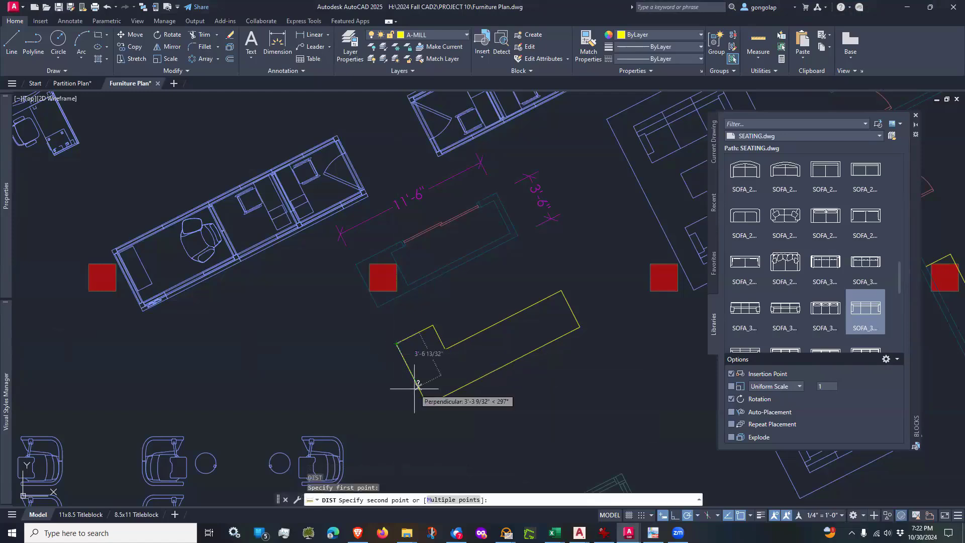
left_click(428, 405)
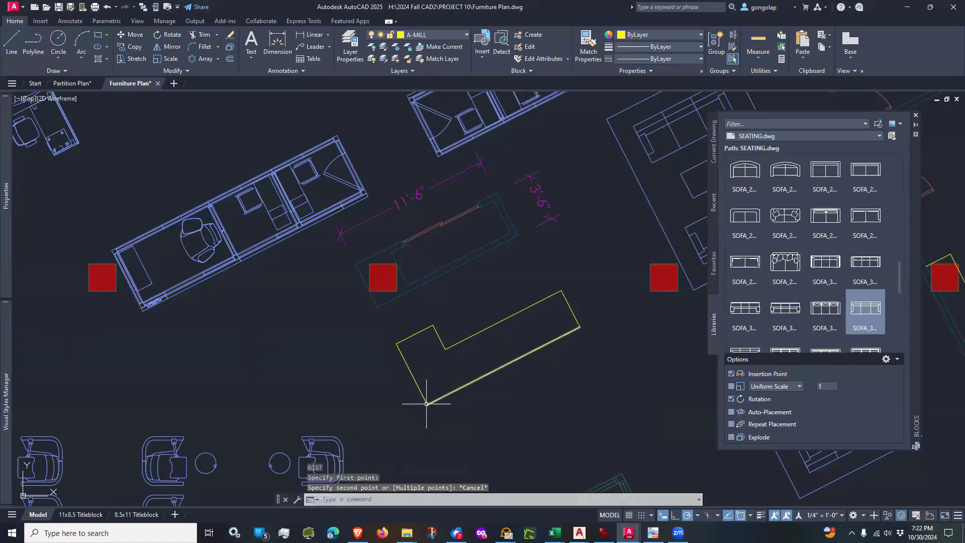
key("Return")
left_click(427, 404)
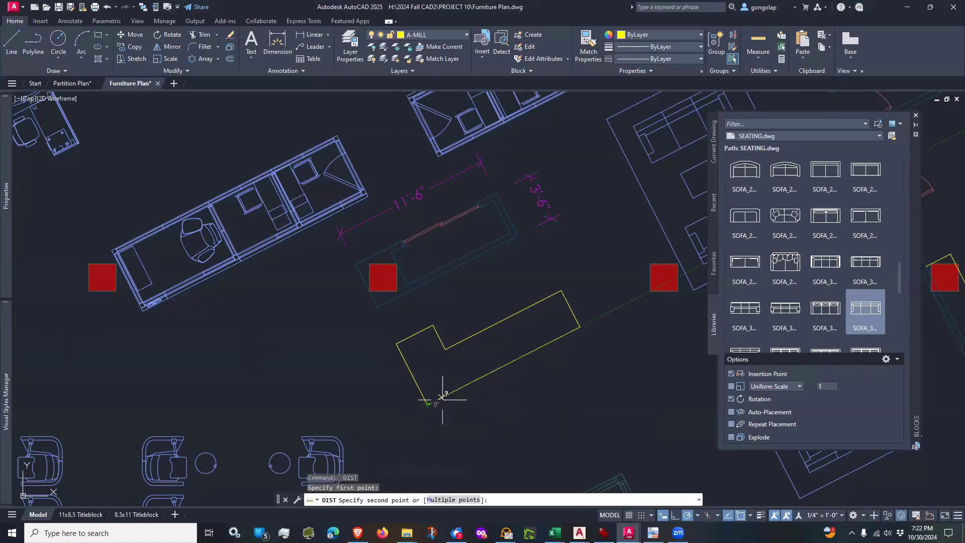
key("Escape")
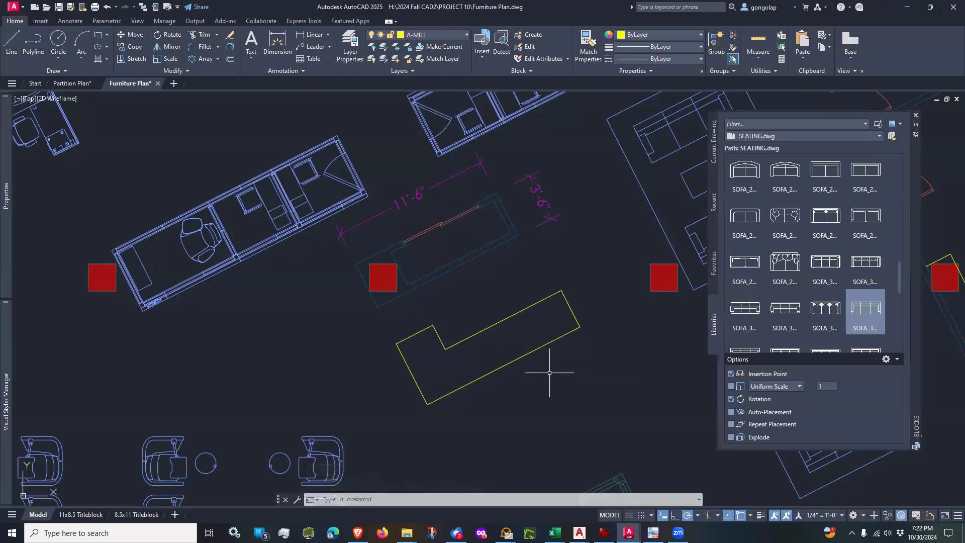
Step: Switch to the Partition Plan drawing's model space, at the west room with two doors
left_click(69, 81)
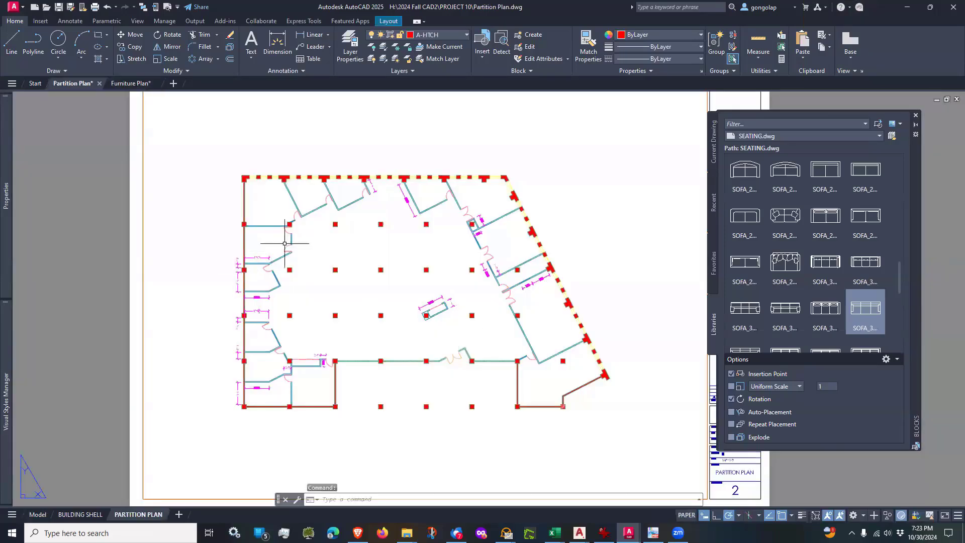
scroll(285, 244, "up", 6)
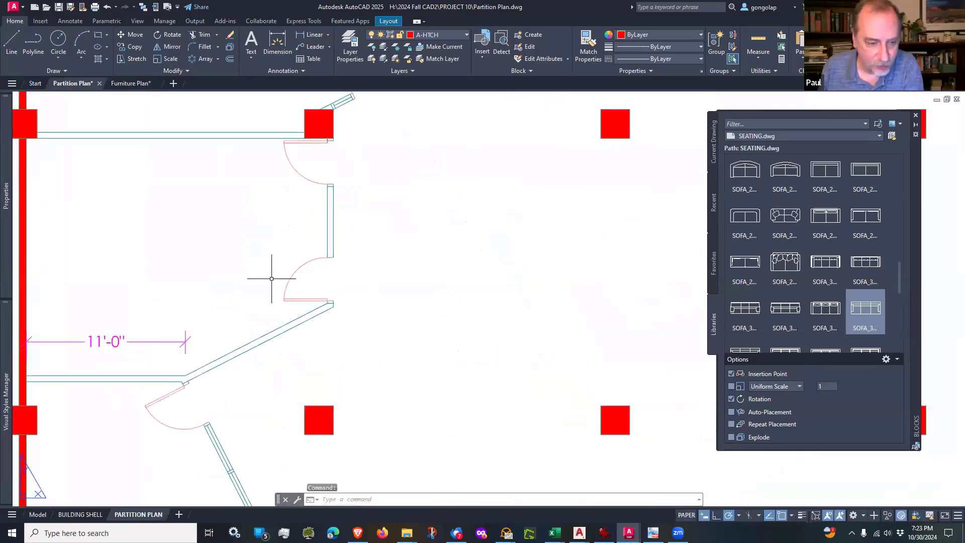
scroll(249, 287, "down", 2)
left_click(38, 515)
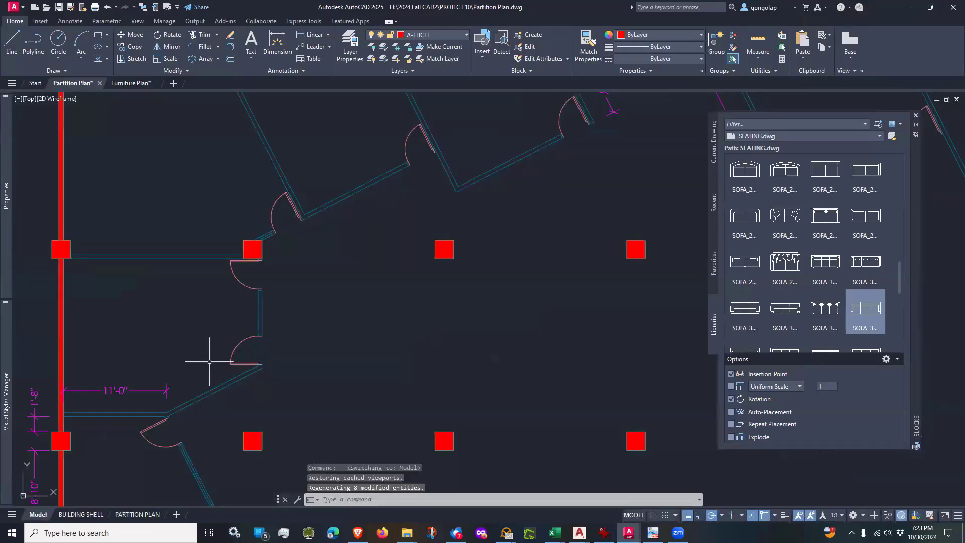
scroll(209, 361, "up", 4)
Step: Erase the west room's southern door with its jambs, and the leftover end line of the adjoining angled wall
type("e")
key("Return")
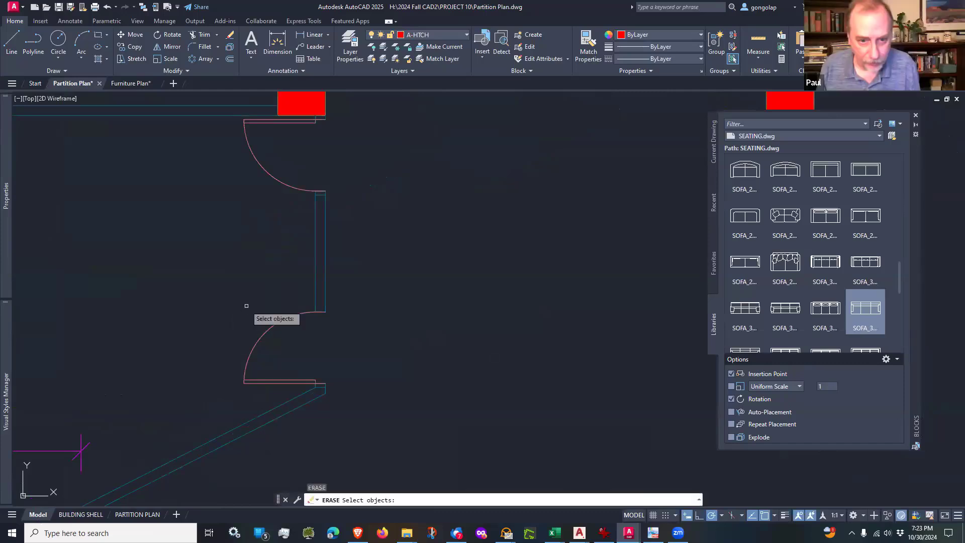
left_click(224, 288)
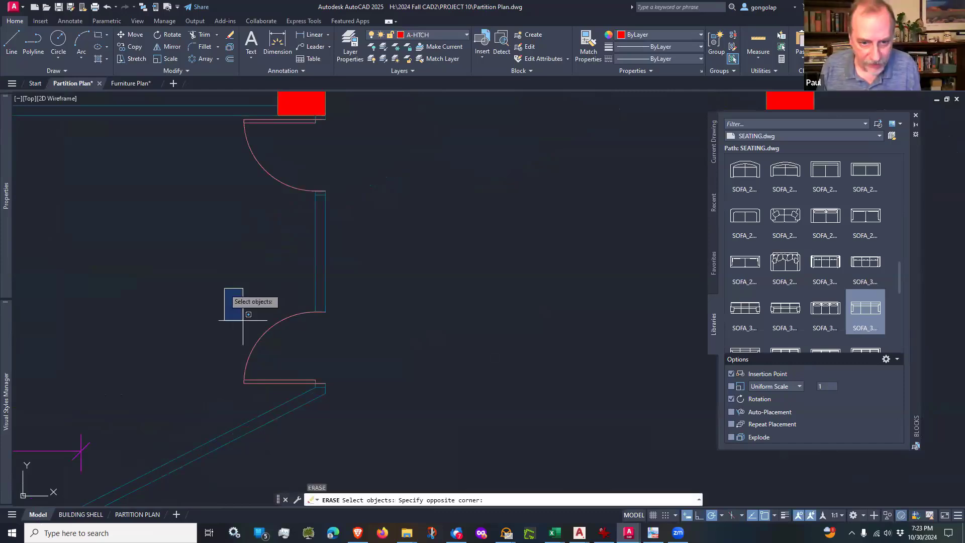
left_click(354, 393)
key("Return")
key("Return")
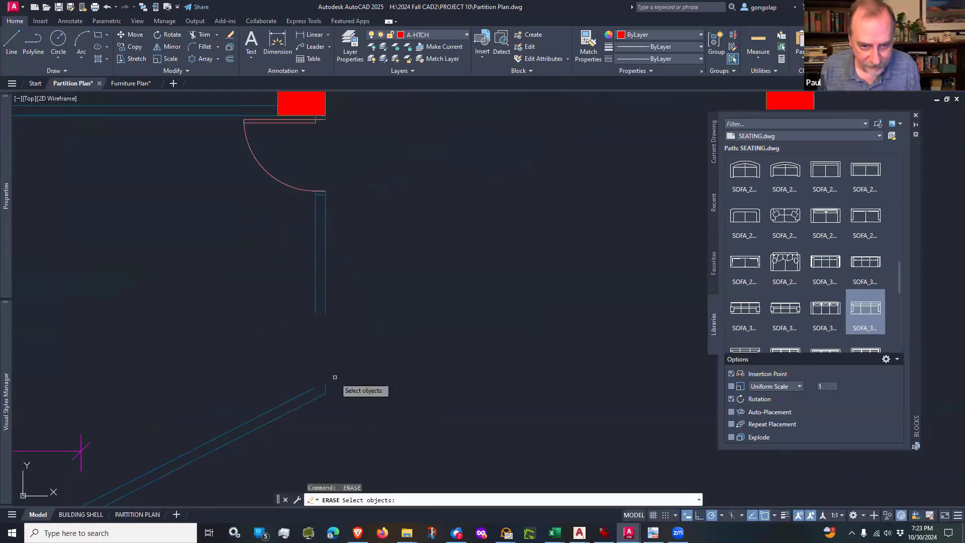
left_click(326, 387)
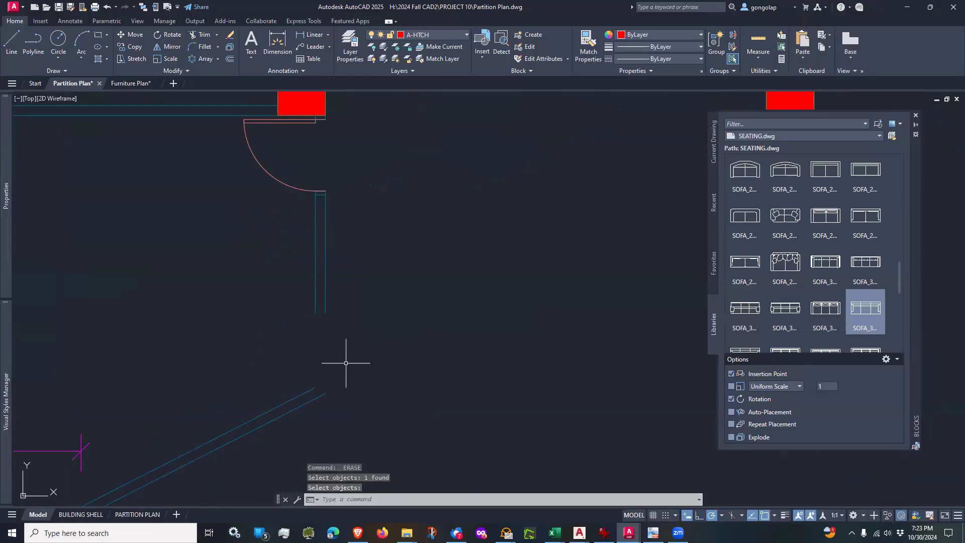
key("Return")
Step: Close the door opening by filleting the inner and outer wall lines to the angled wall, and save the Partition Plan
type("f")
key("Return")
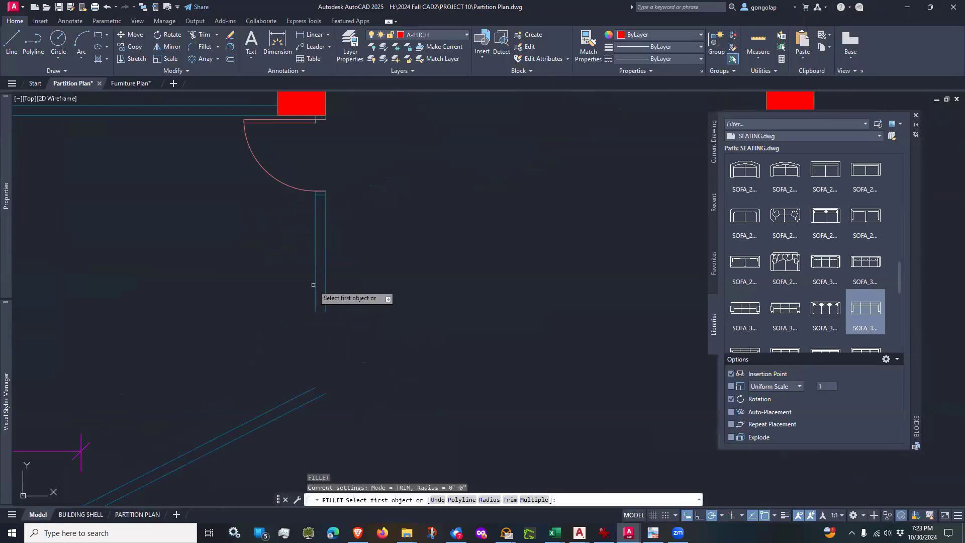
left_click(313, 284)
left_click(303, 393)
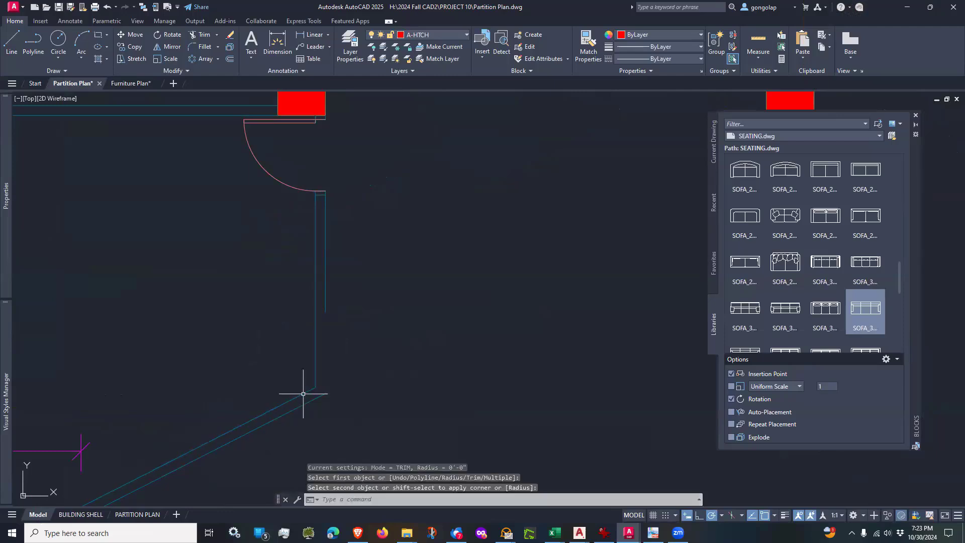
key("Return")
left_click(325, 299)
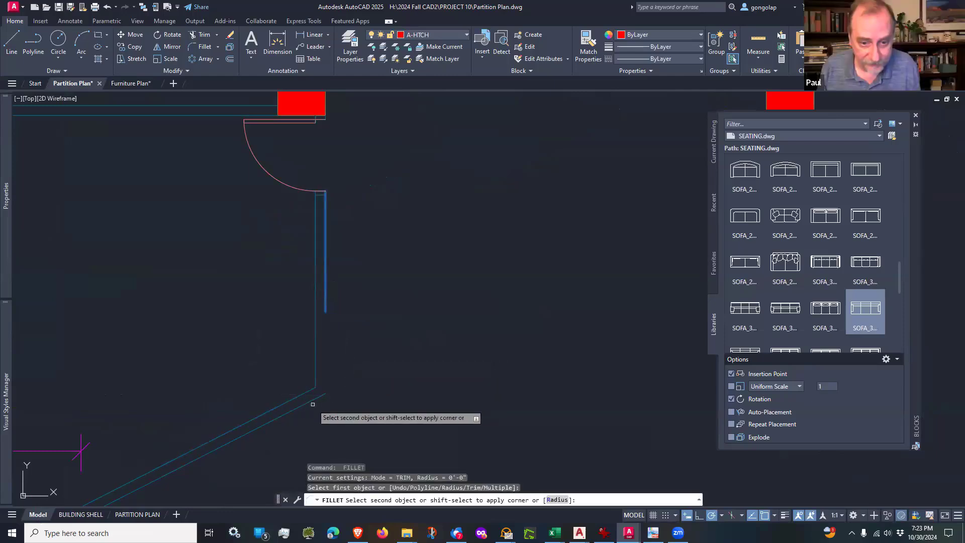
key("Escape")
scroll(351, 312, "down", 5)
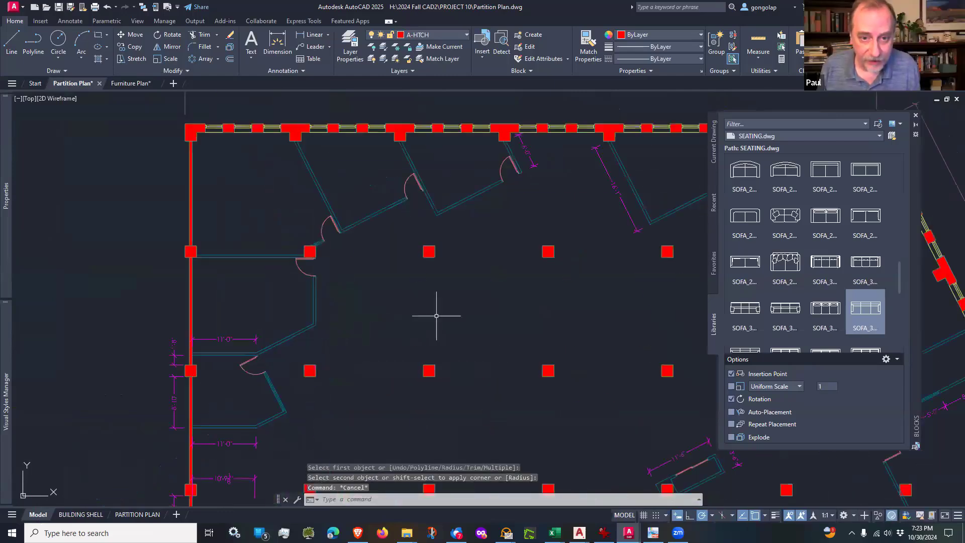
mouse_move(436, 315)
middle_mouse_down()
mouse_move(381, 292)
mouse_move(337, 308)
middle_mouse_up()
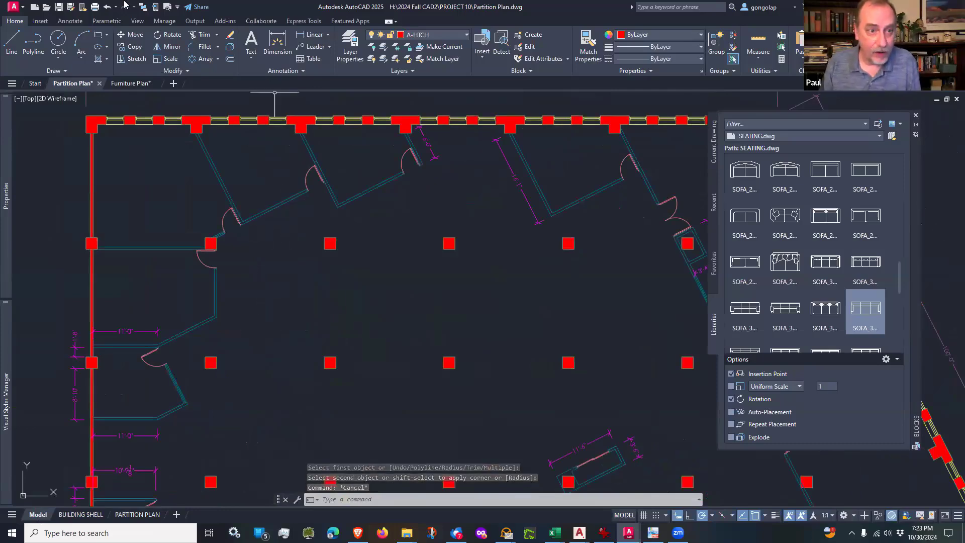
left_click(59, 7)
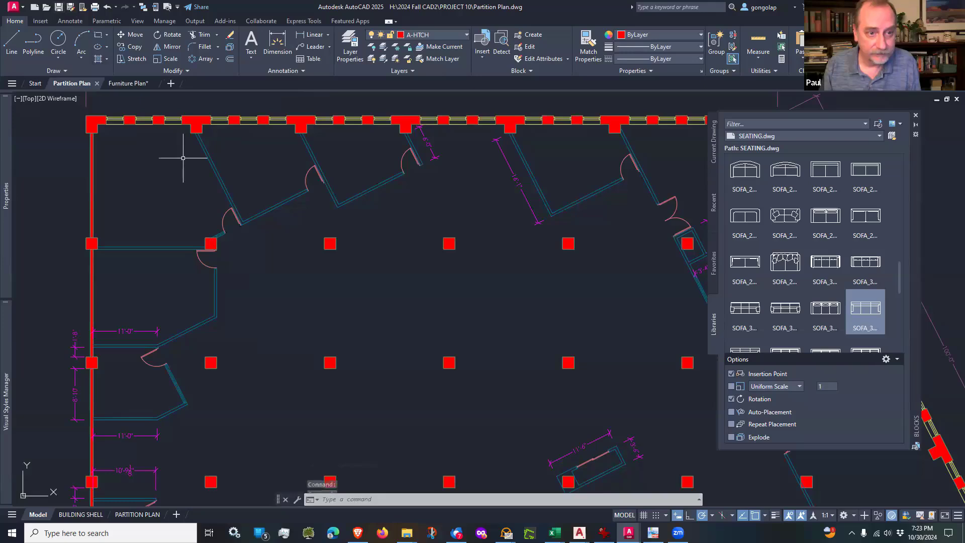
Step: Return to the Furniture Plan, reload the modified Partition Plan xref, and review the compared changes at the removed door before closing the comparison
left_click(128, 83)
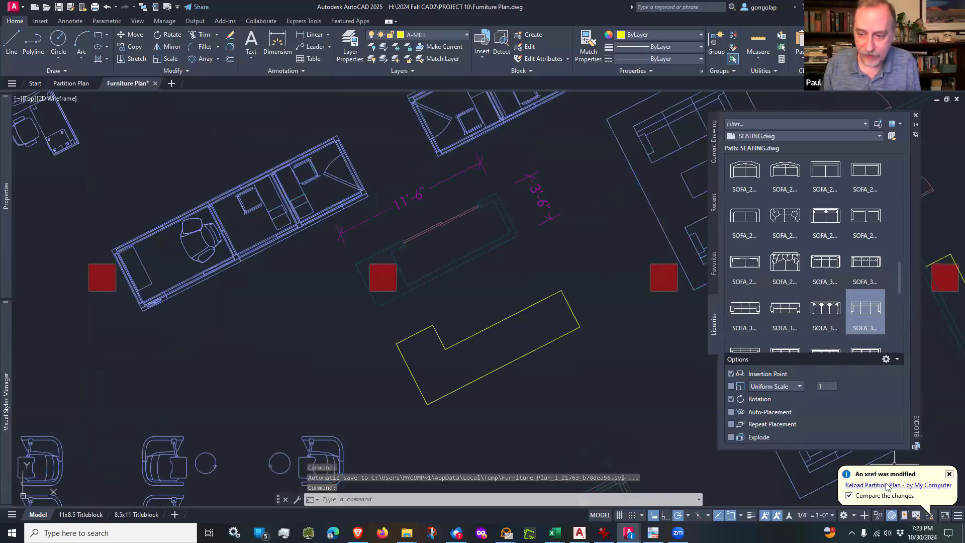
left_click(882, 486)
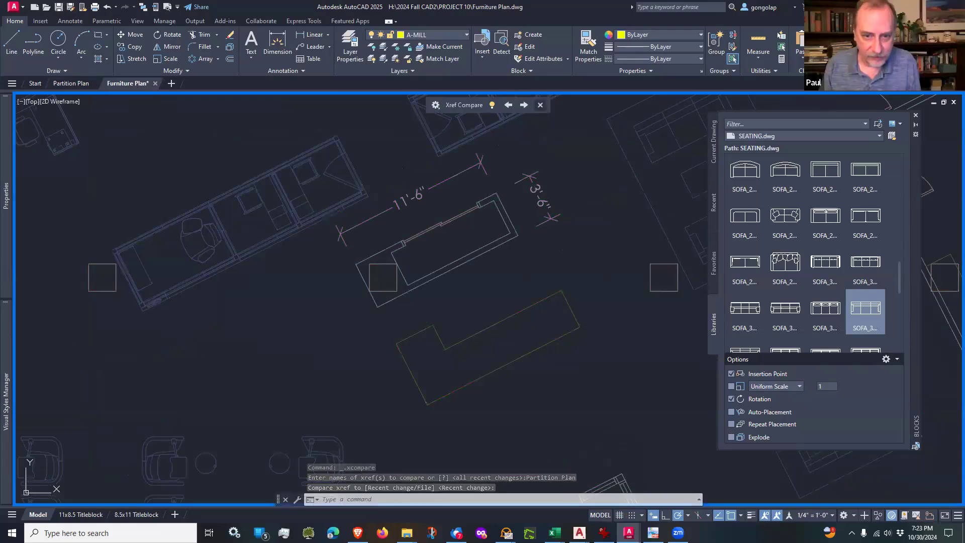
scroll(450, 314, "down", 5)
scroll(274, 197, "up", 5)
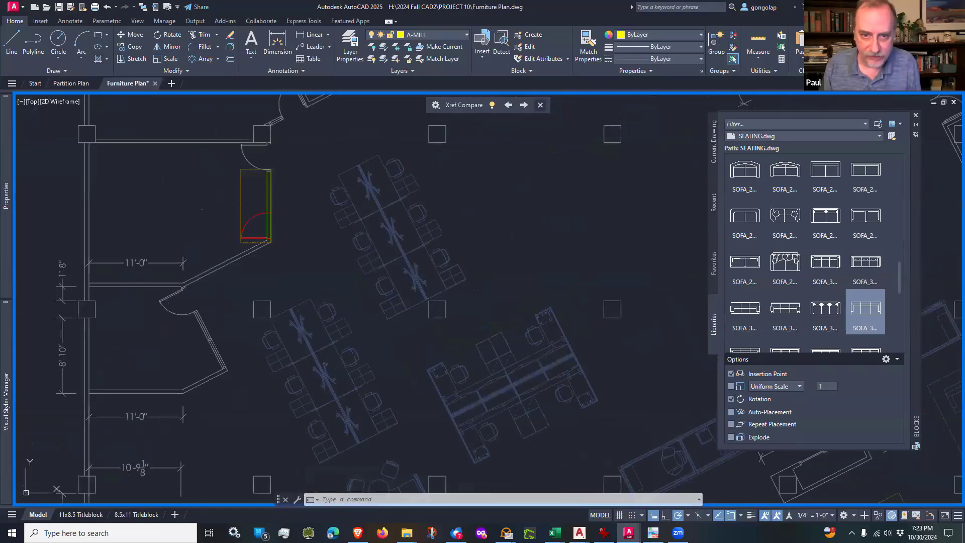
left_click(540, 105)
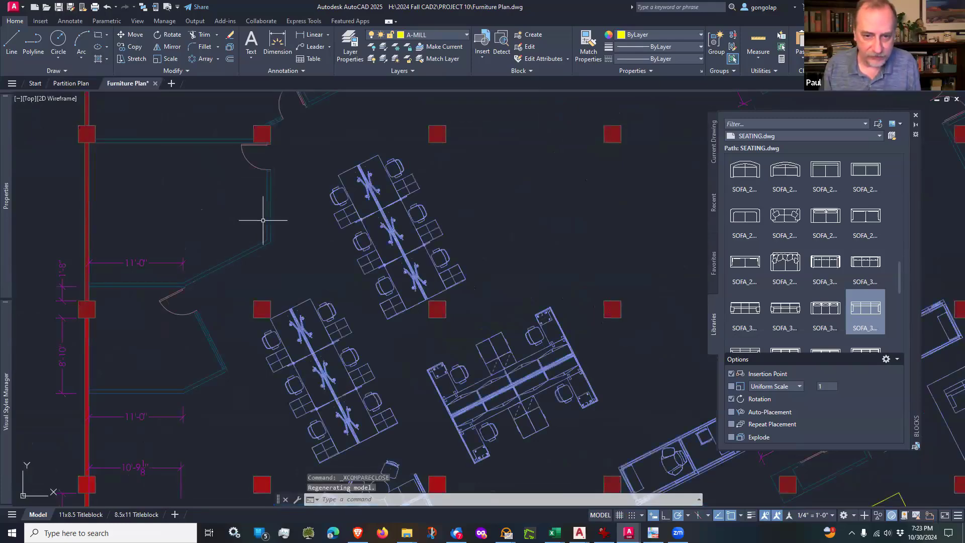
Step: Fillet the reception desk's outer southwest corner with a 36-inch radius
scroll(262, 220, "down", 4)
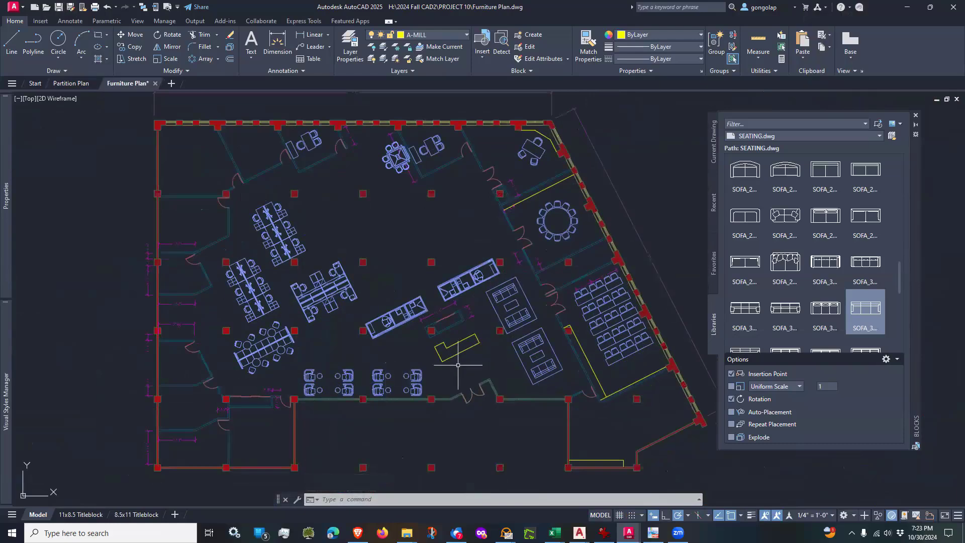
scroll(457, 365, "up", 2)
scroll(457, 366, "up", 5)
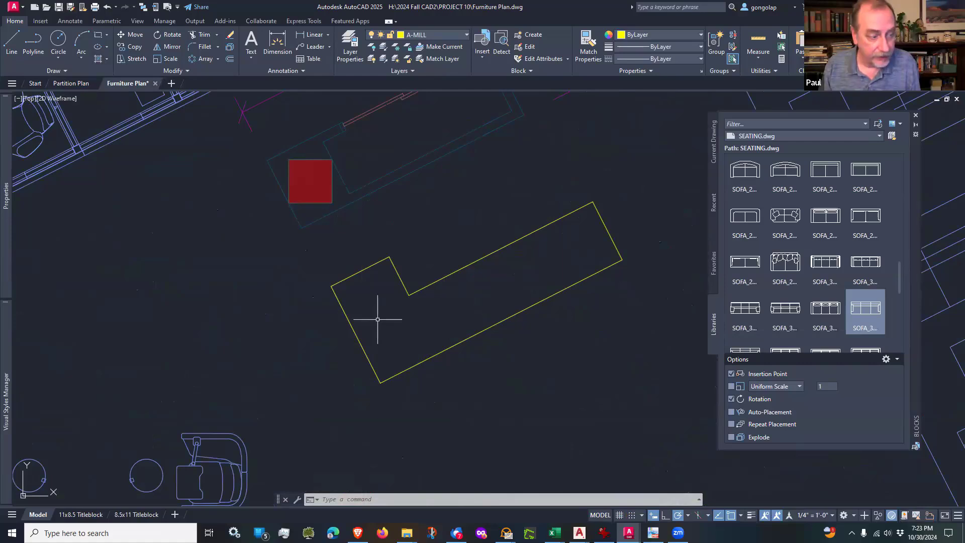
key("Return")
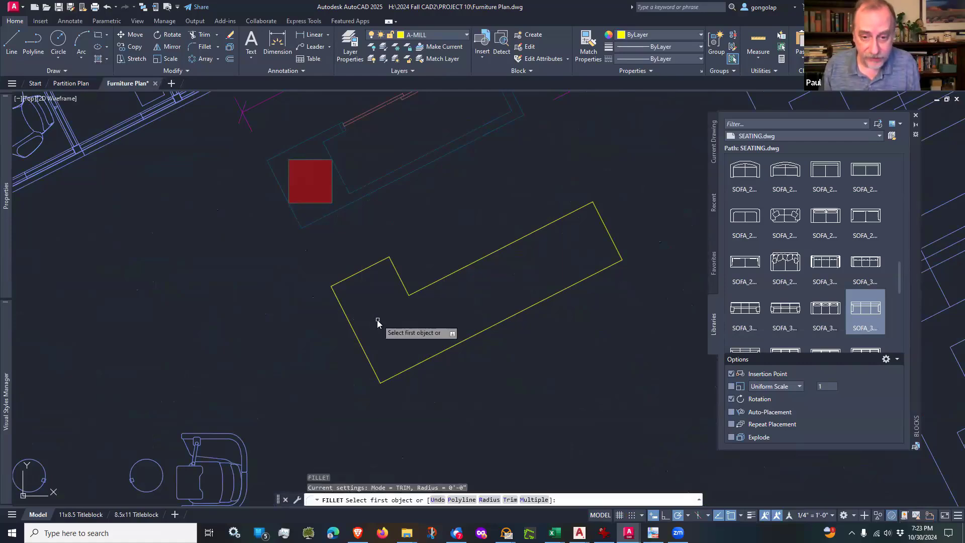
left_click(484, 499)
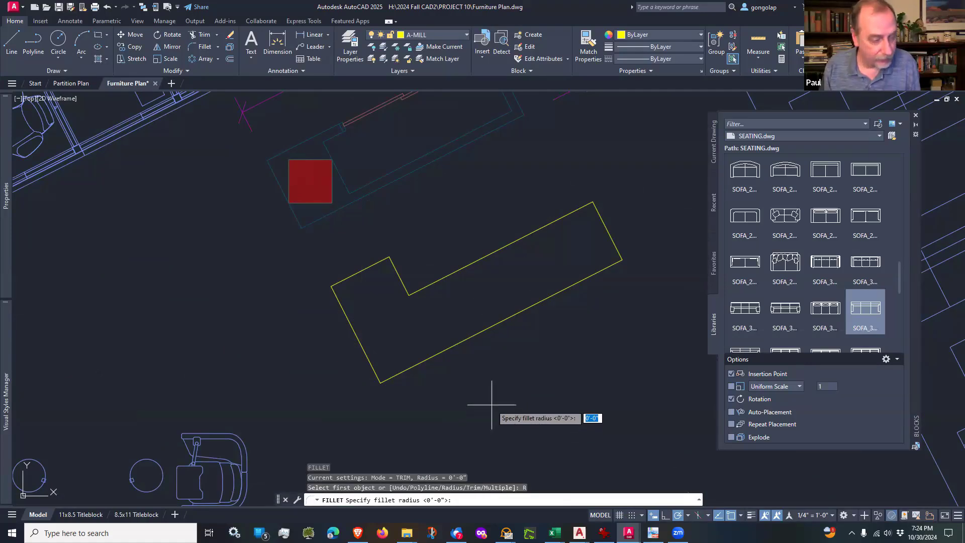
type("3")
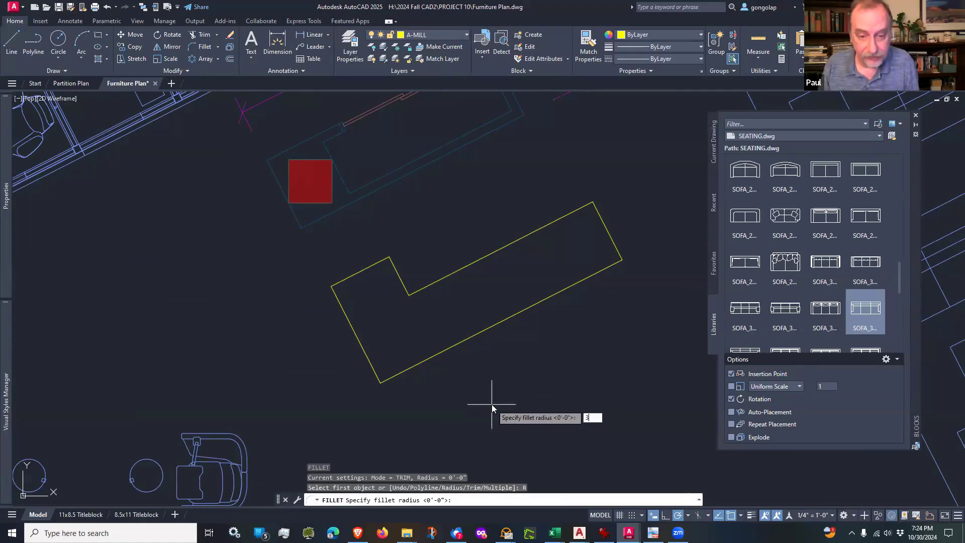
type("6")
key("Return")
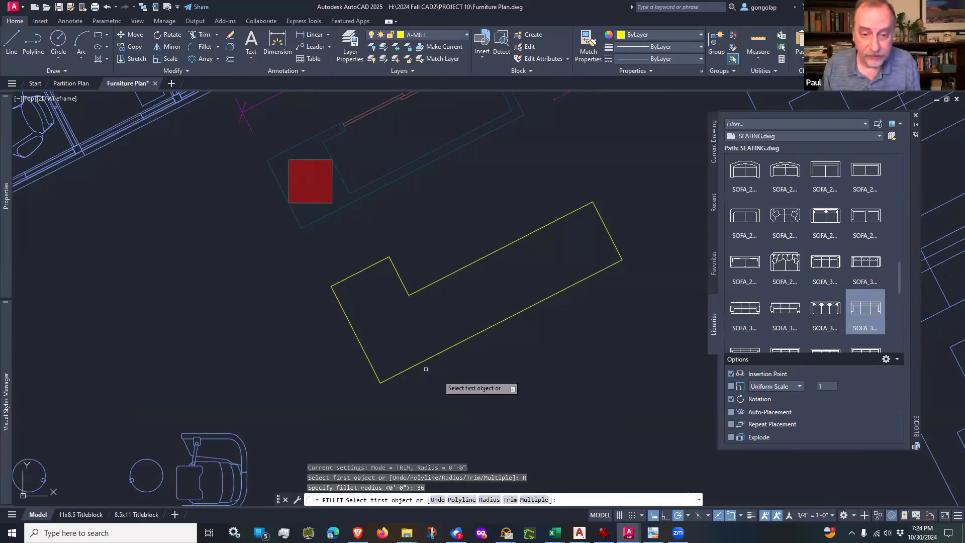
left_click(340, 304)
left_click(475, 335)
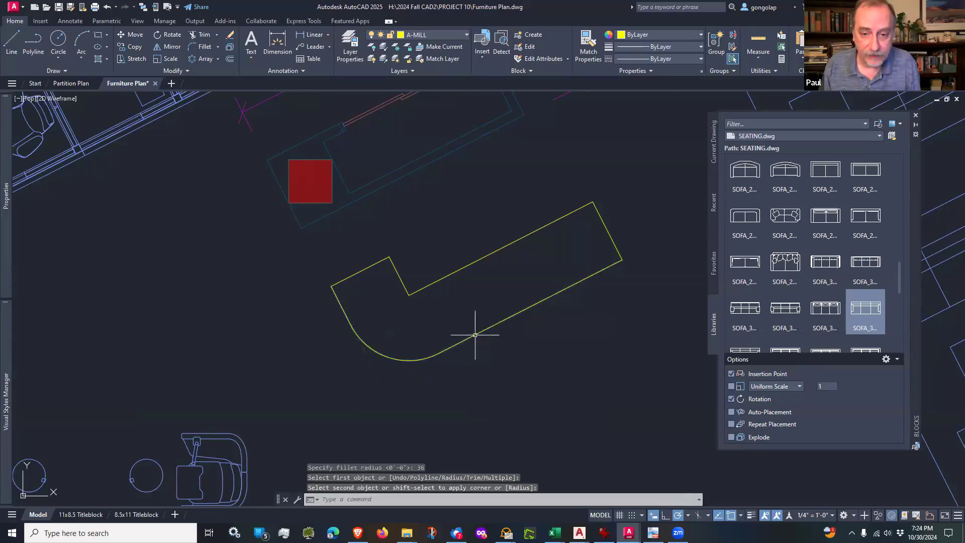
key("Escape")
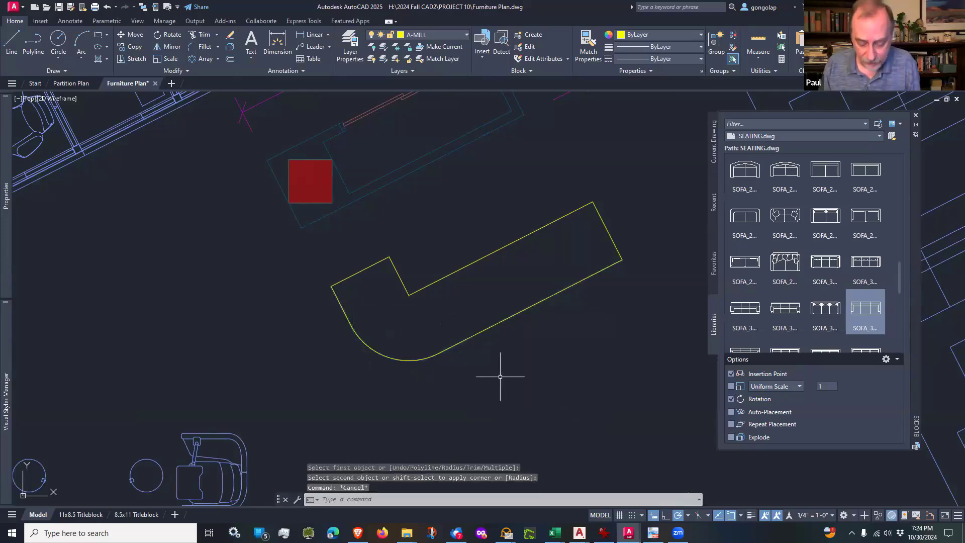
Step: Offset the reception desk's west edge, rounded corner and long front edge 12 inches inward
type("o")
key("Return")
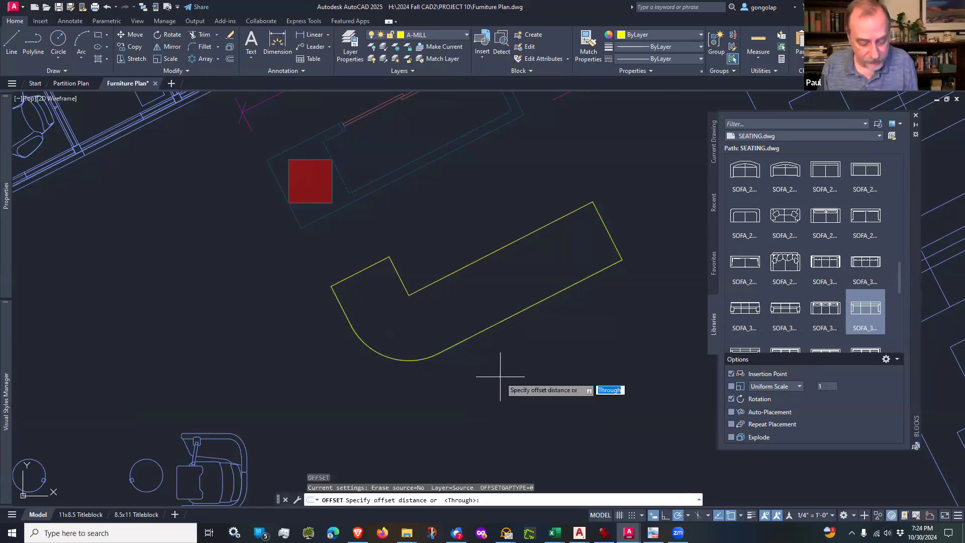
type("12")
key("Return")
left_click(339, 307)
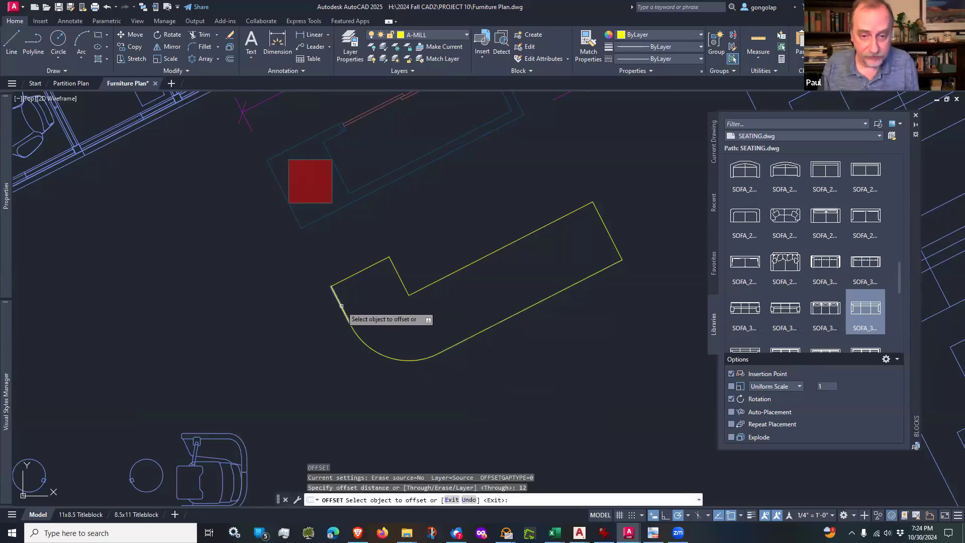
left_click(363, 297)
left_click(371, 347)
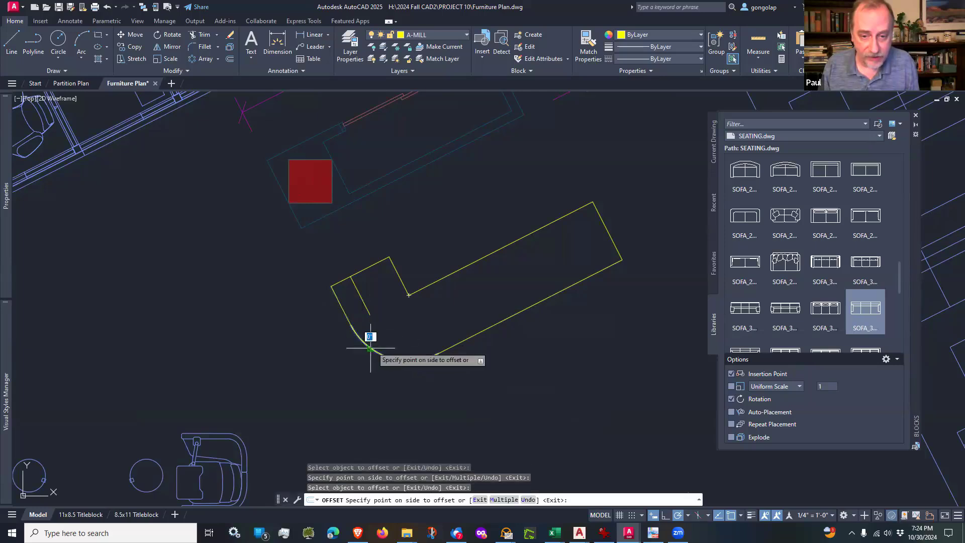
left_click(387, 324)
left_click(468, 336)
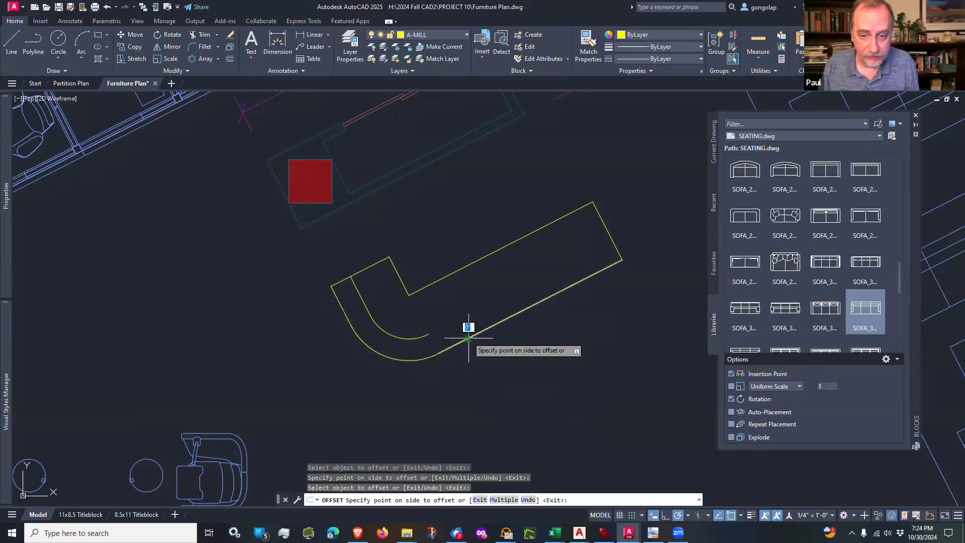
left_click(462, 301)
key("Return")
scroll(422, 352, "down", 2)
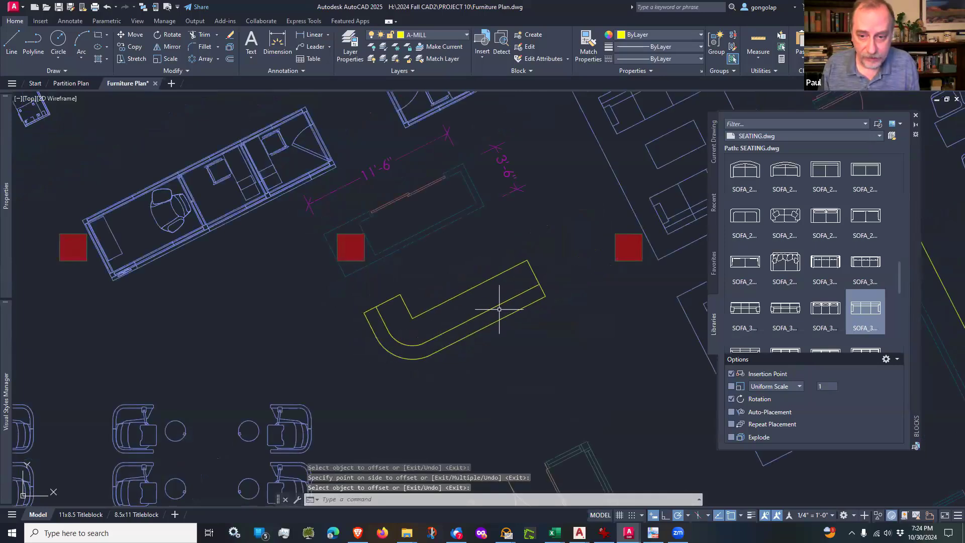
middle_click_drag(499, 307, 446, 318)
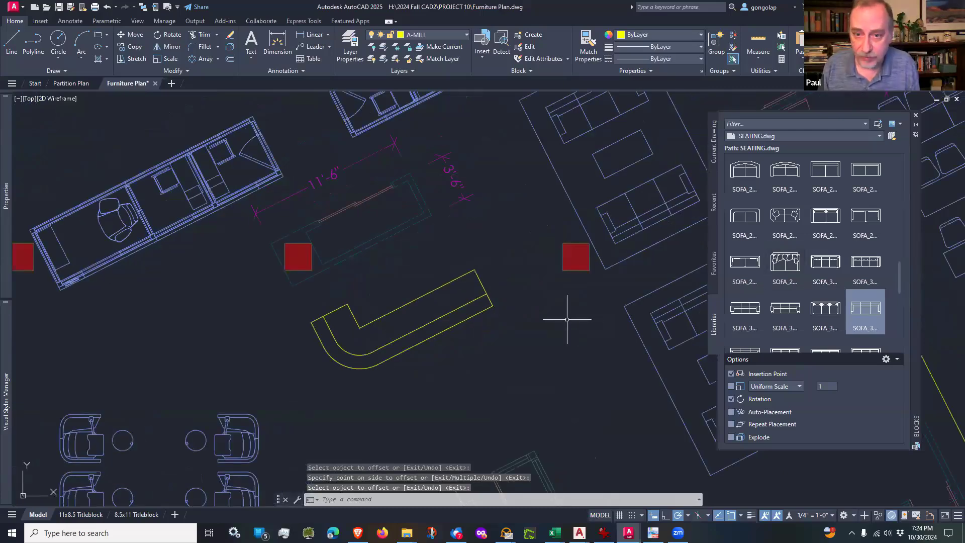
Step: Load OFFICE_FURN.dwg from the FURNITURE folder as the block library
scroll(553, 332, "down", 2)
scroll(513, 359, "down", 2)
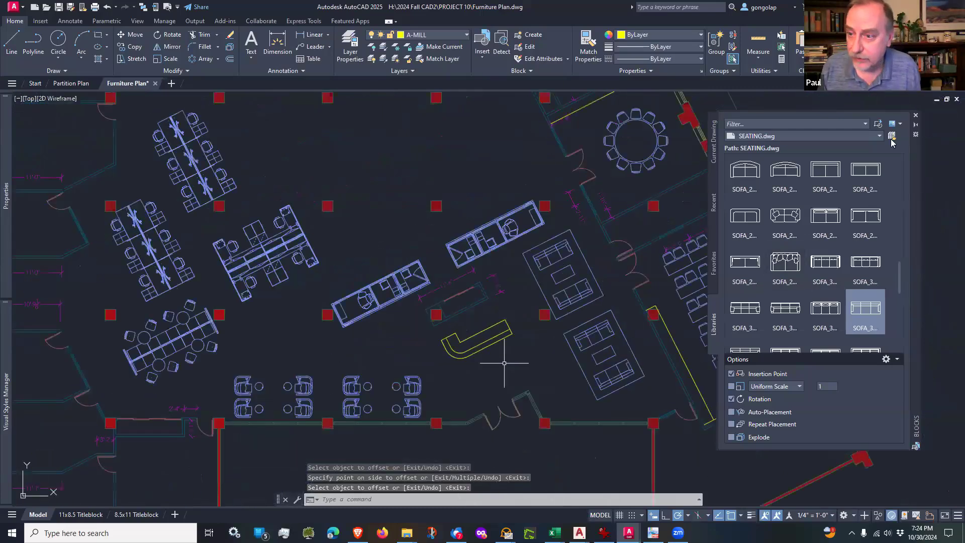
scroll(504, 361, "up", 2)
left_click(892, 136)
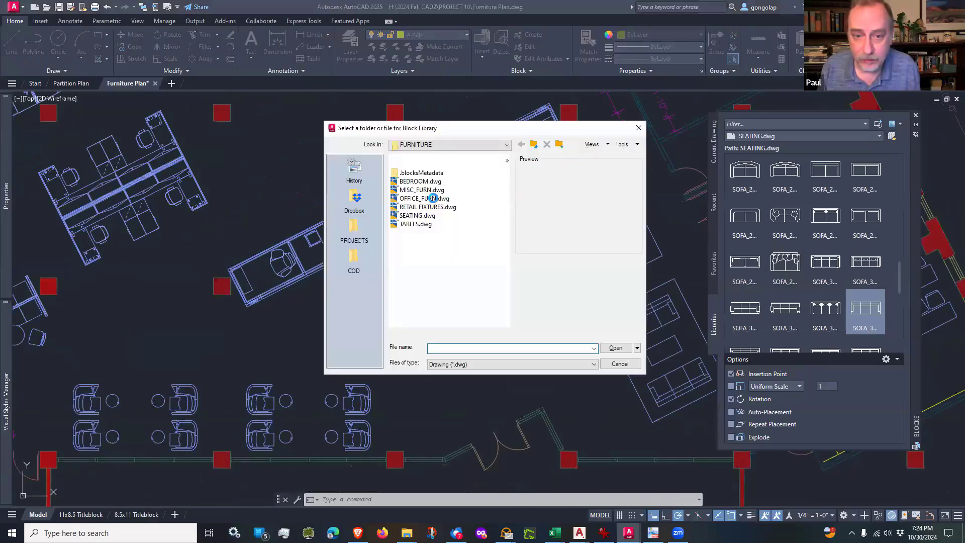
left_click(424, 198)
left_click(615, 348)
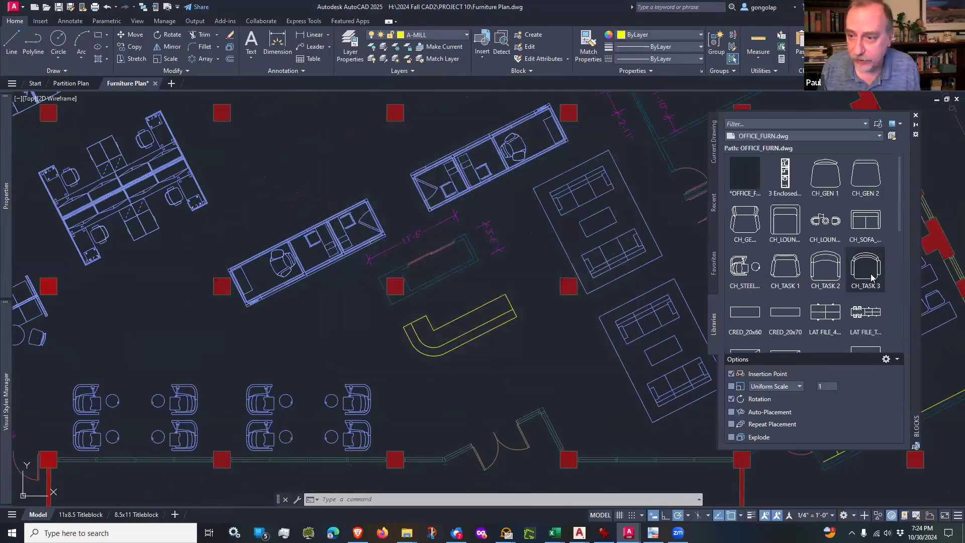
Step: Insert the CH_TASK 3 chair at the reception desk's long inner edge, rotated parallel to that edge
left_click(868, 274)
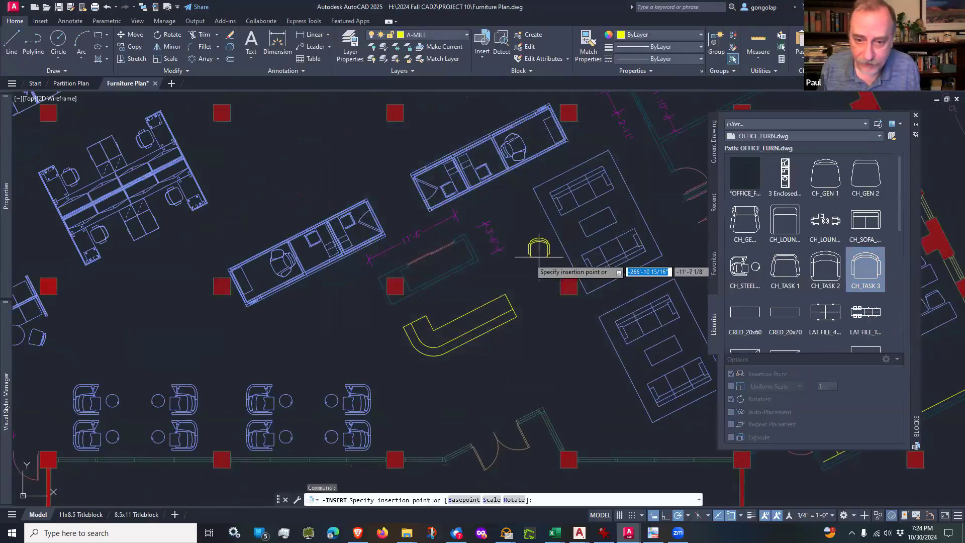
scroll(483, 298, "up", 4)
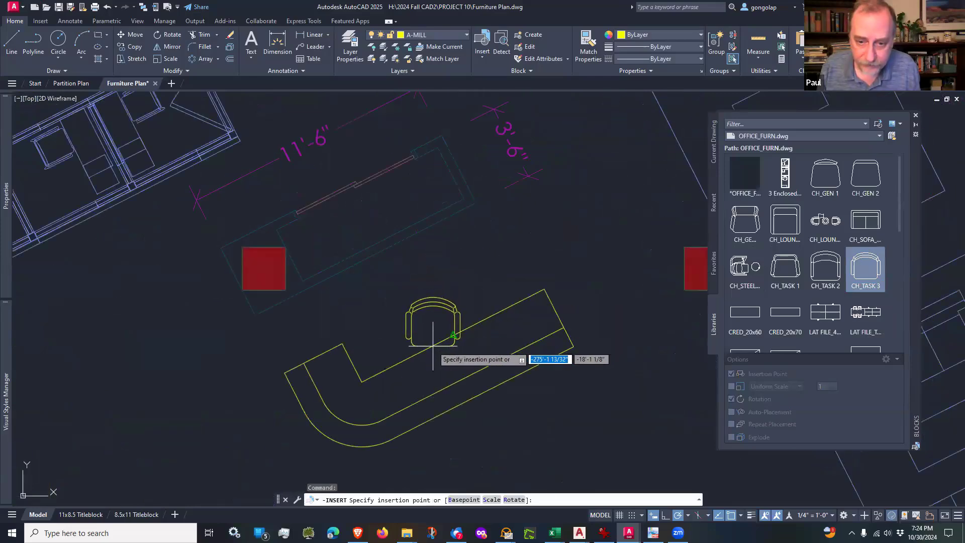
left_click(453, 330)
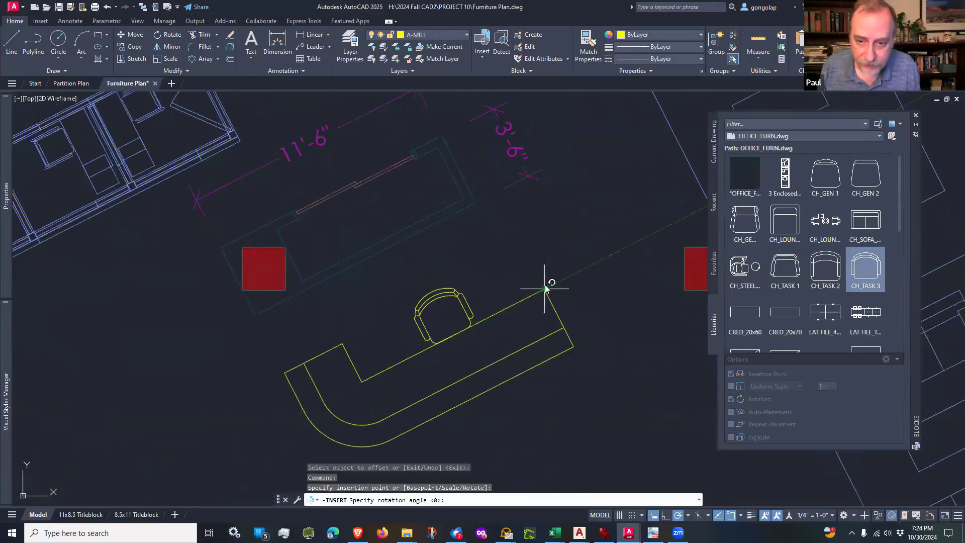
key("Escape")
Step: Match the reception chair's properties to the enclosed workstation block northeast of the desk
scroll(626, 241, "down", 4)
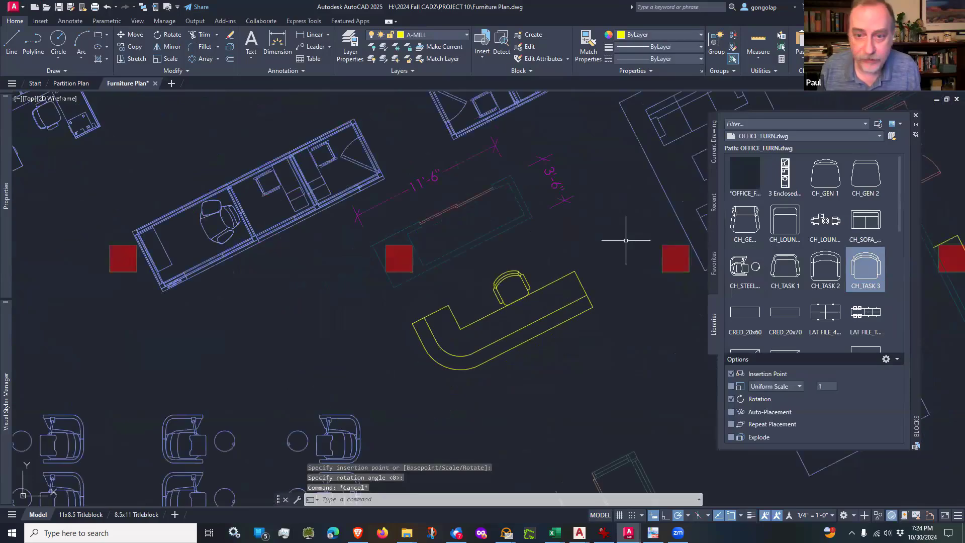
left_click(587, 46)
left_click(540, 128)
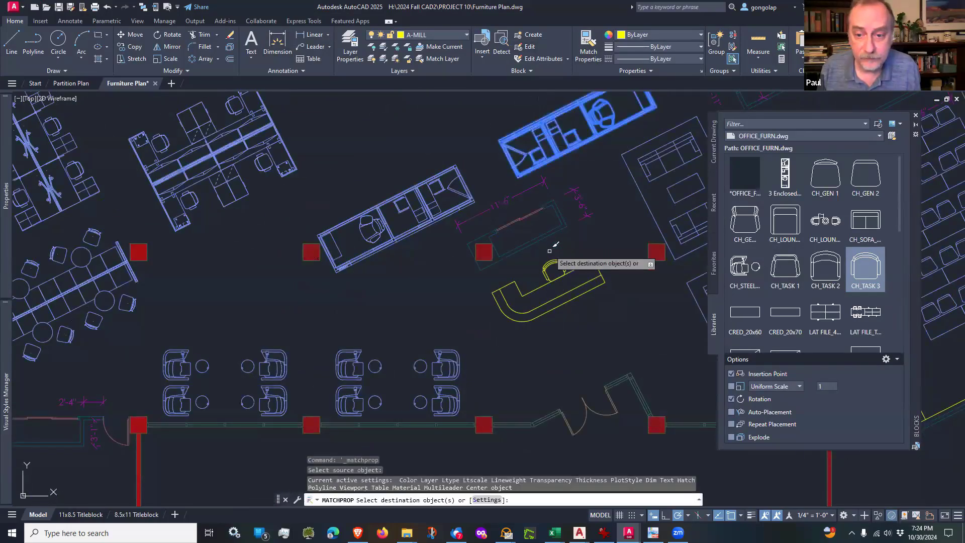
key("Escape")
Step: Move the task chair slightly back from the reception desk's inner edge, toward the short return
scroll(583, 255, "up", 5)
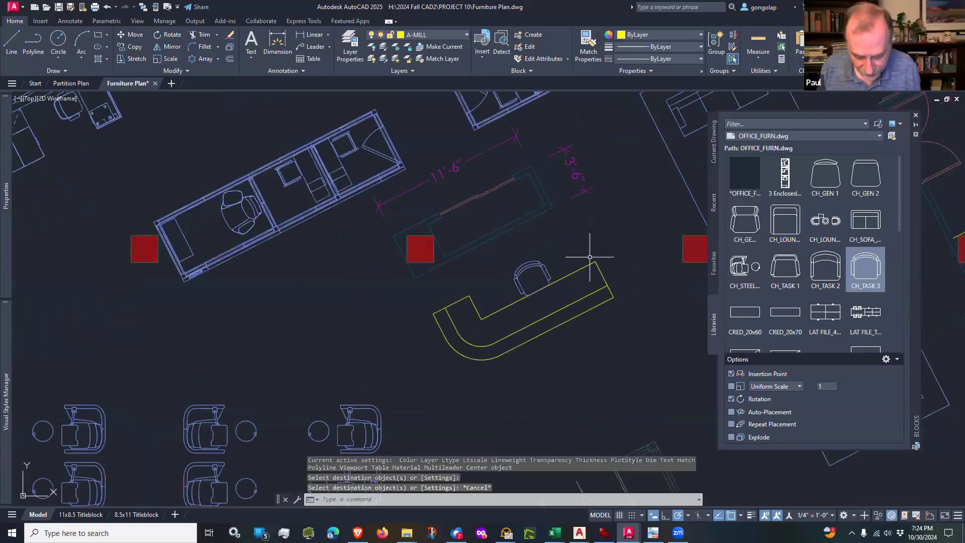
type("m")
key("Return")
left_click(566, 233)
left_click(469, 318)
key("Return")
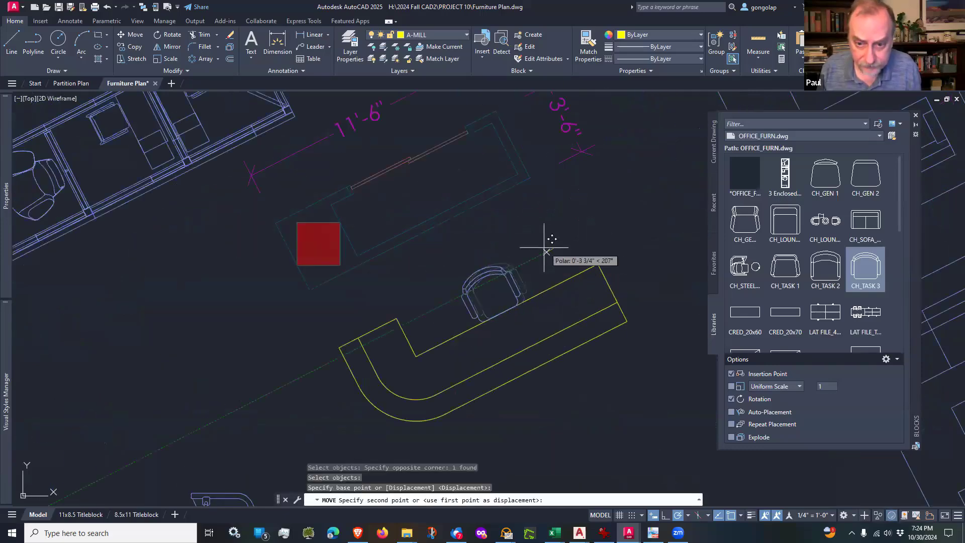
left_click(550, 246)
left_click(535, 253)
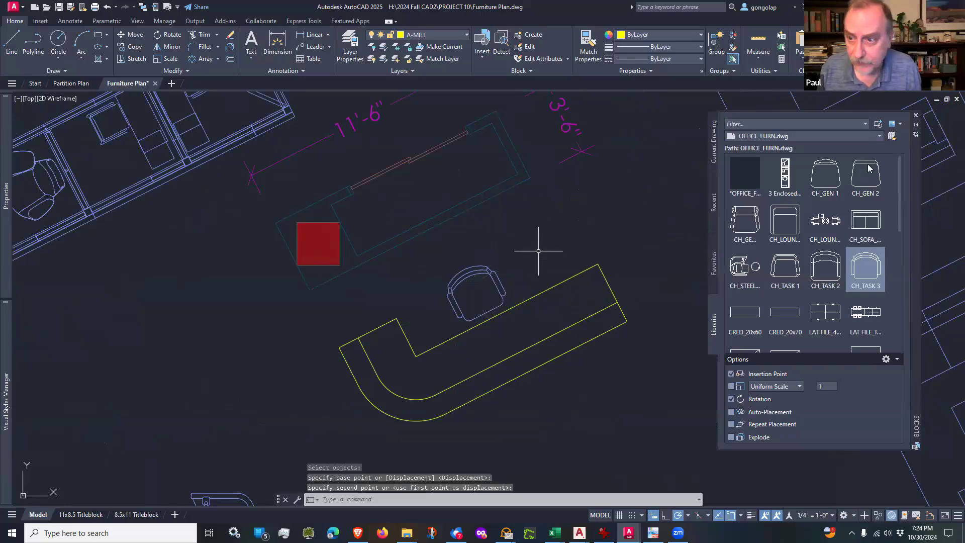
Step: Load the SEATING.dwg block library and locate the SOFA_JELLYBEAN_V01 block in it
left_click(893, 136)
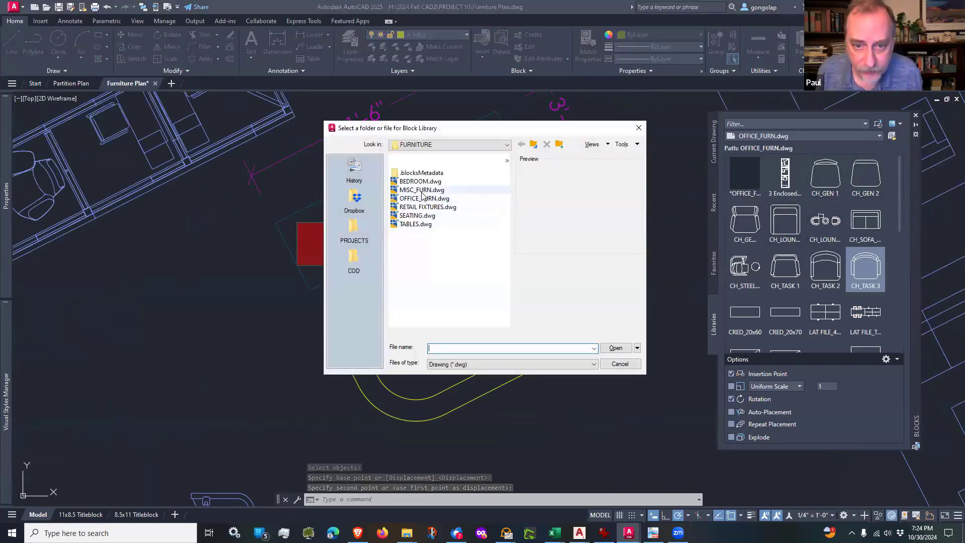
left_click(417, 215)
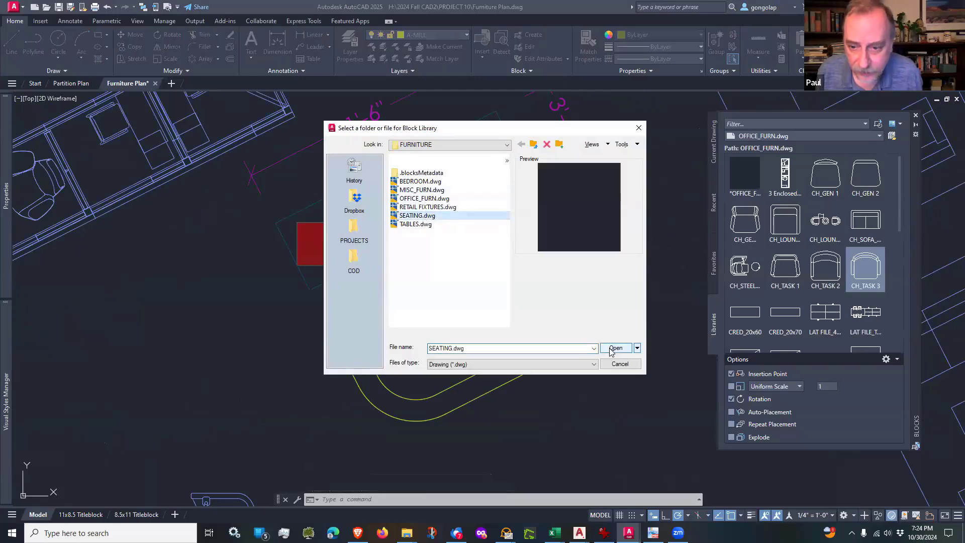
left_click(616, 348)
scroll(862, 254, "down", 5)
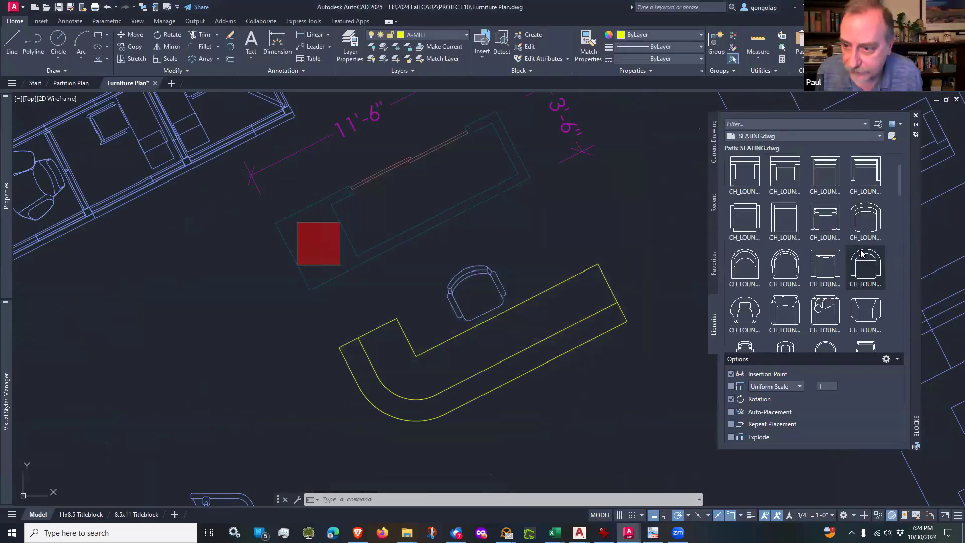
scroll(863, 254, "down", 9)
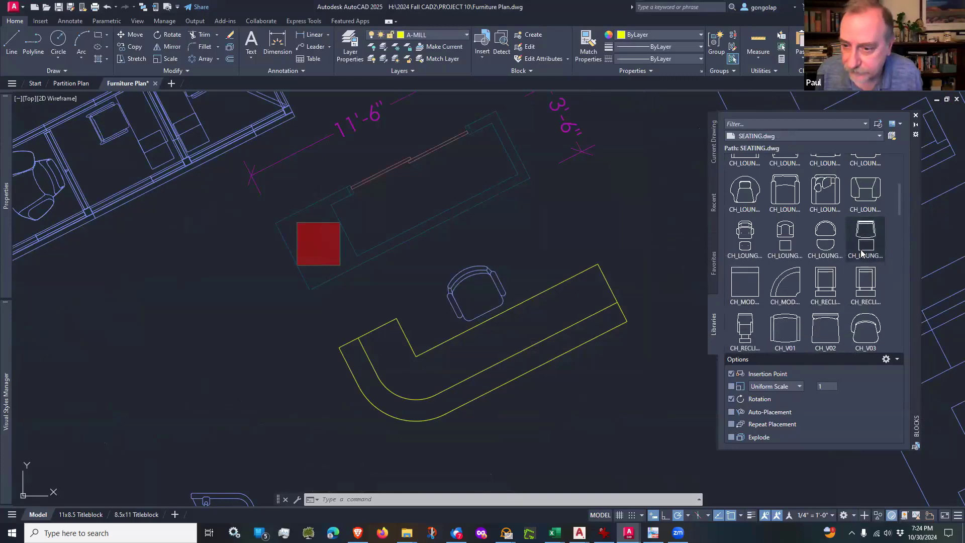
scroll(861, 253, "down", 10)
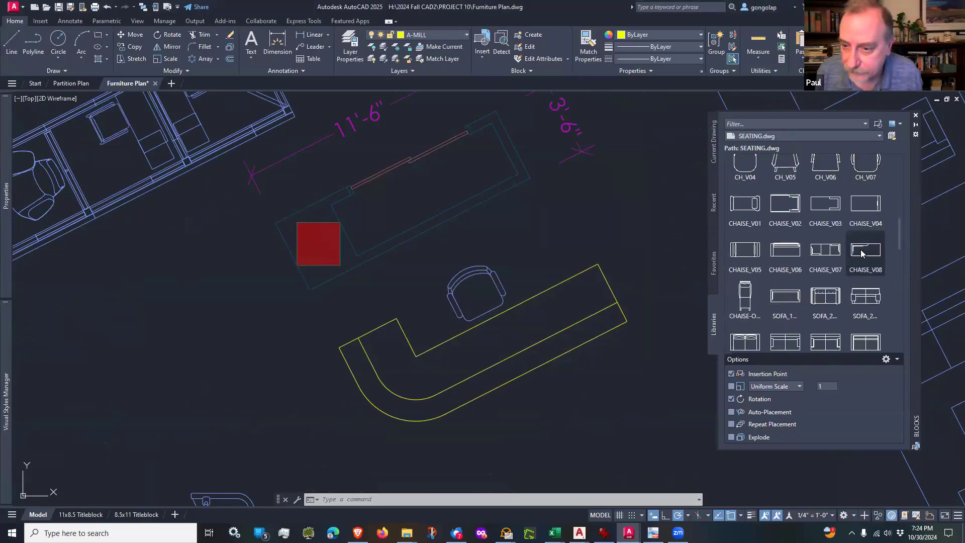
scroll(861, 254, "down", 6)
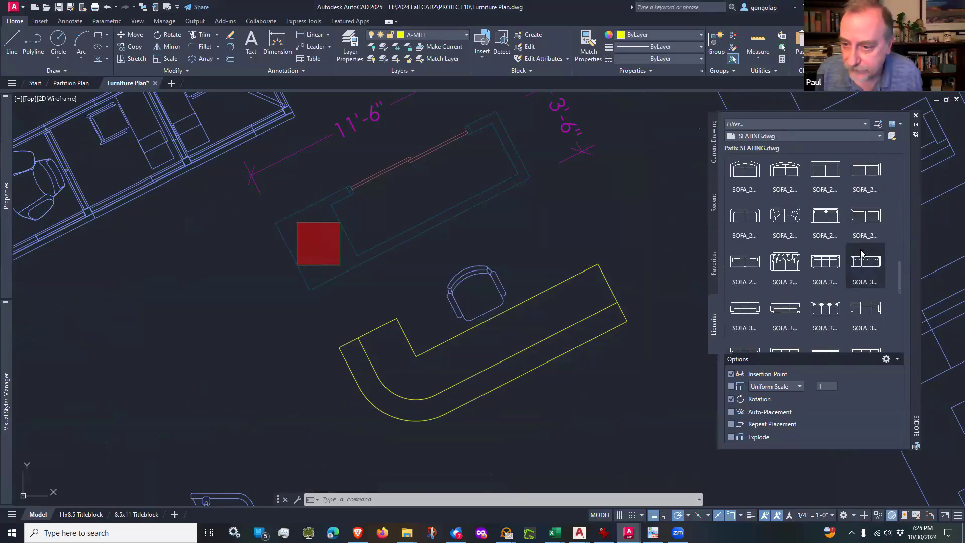
scroll(861, 254, "down", 7)
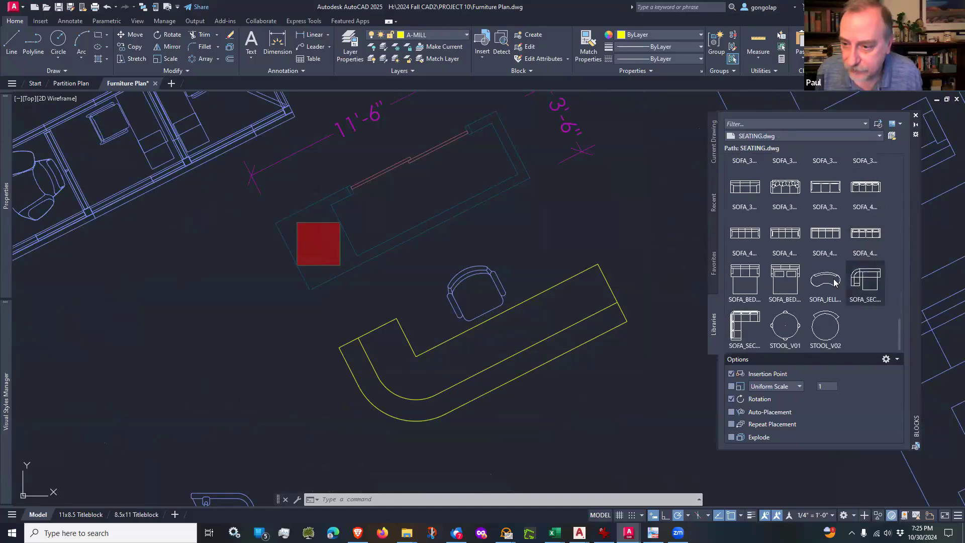
mouse_move(832, 288)
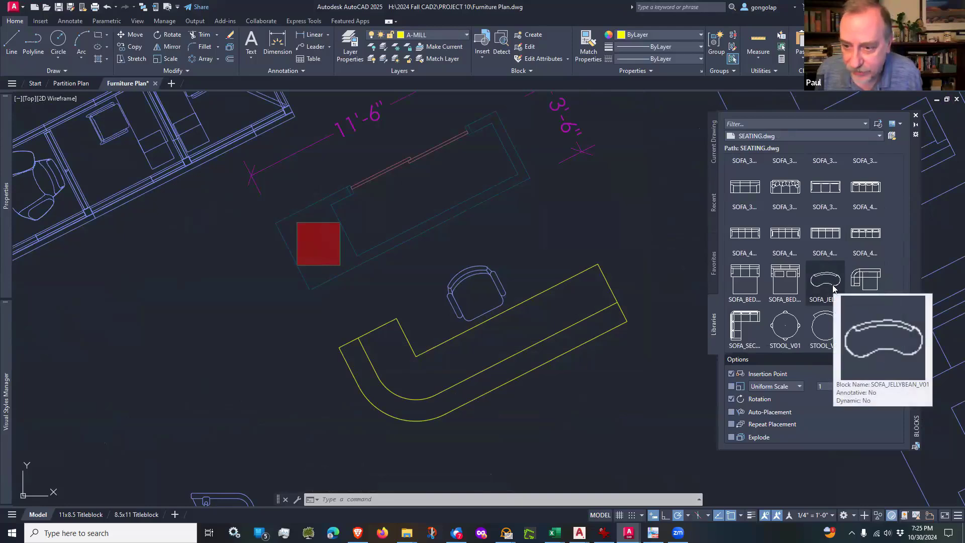
scroll(475, 276, "down", 4)
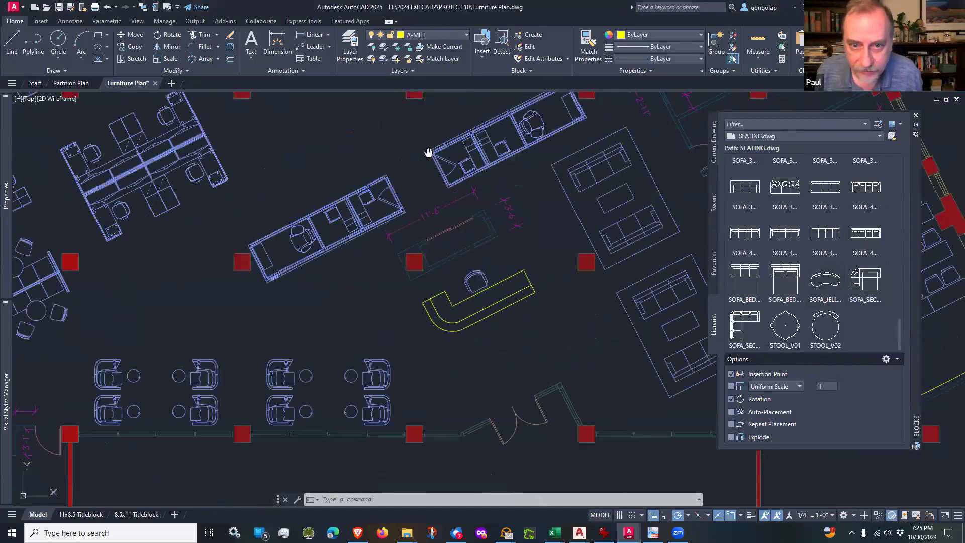
mouse_move(427, 152)
middle_mouse_down()
mouse_move(438, 209)
mouse_move(405, 250)
mouse_move(463, 334)
middle_mouse_up()
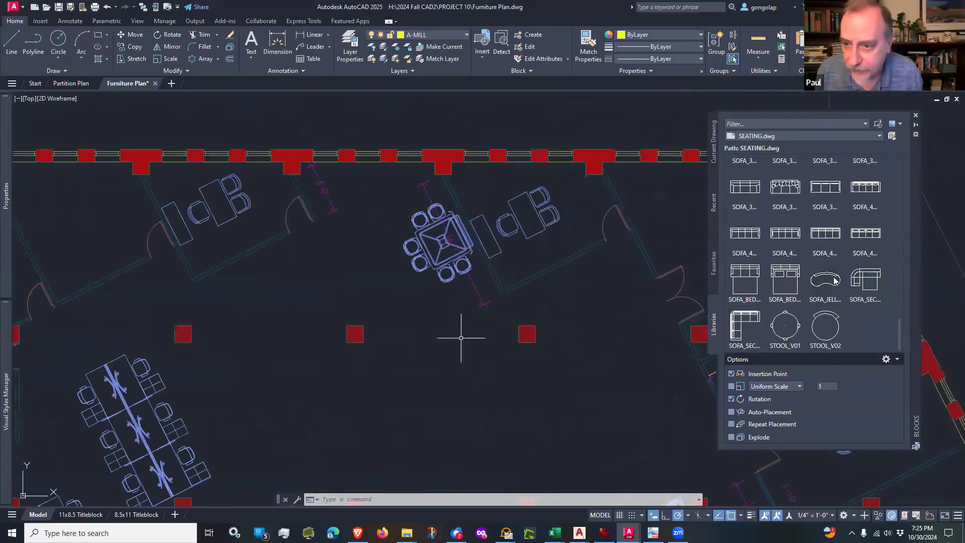
Step: Insert the SOFA_JELLYBEAN_V01 block west of the square conference table, rotated nearly vertical with its open side facing the table
left_click(832, 279)
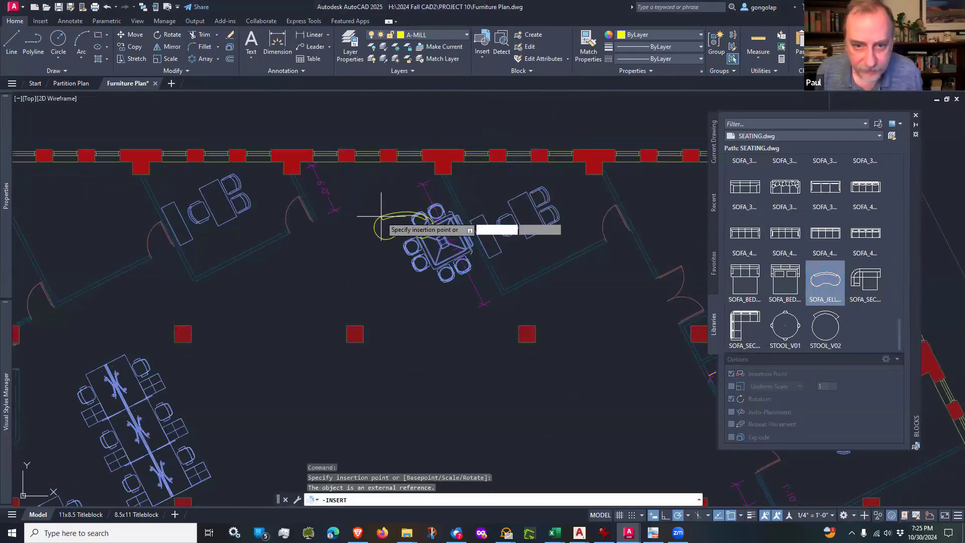
scroll(372, 221, "up", 4)
left_click(324, 266)
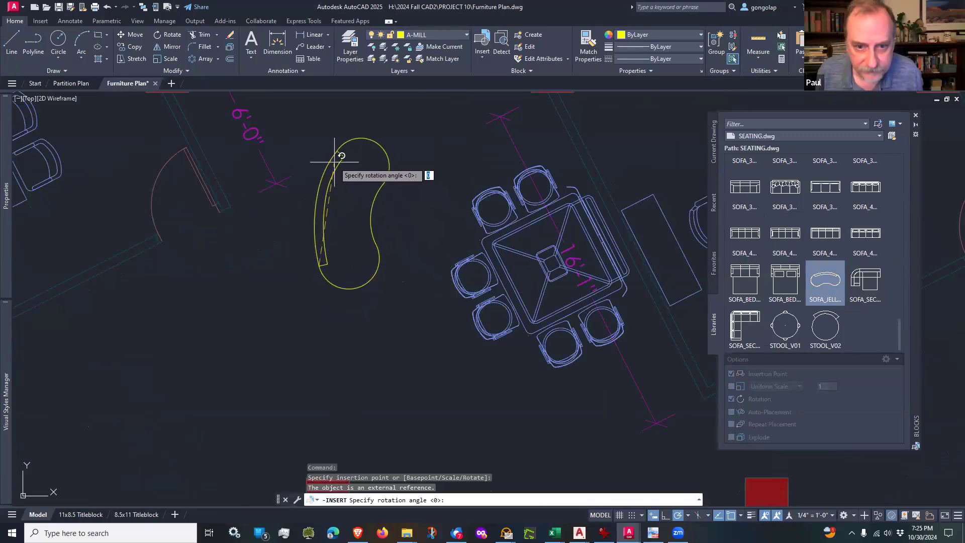
left_click(335, 164)
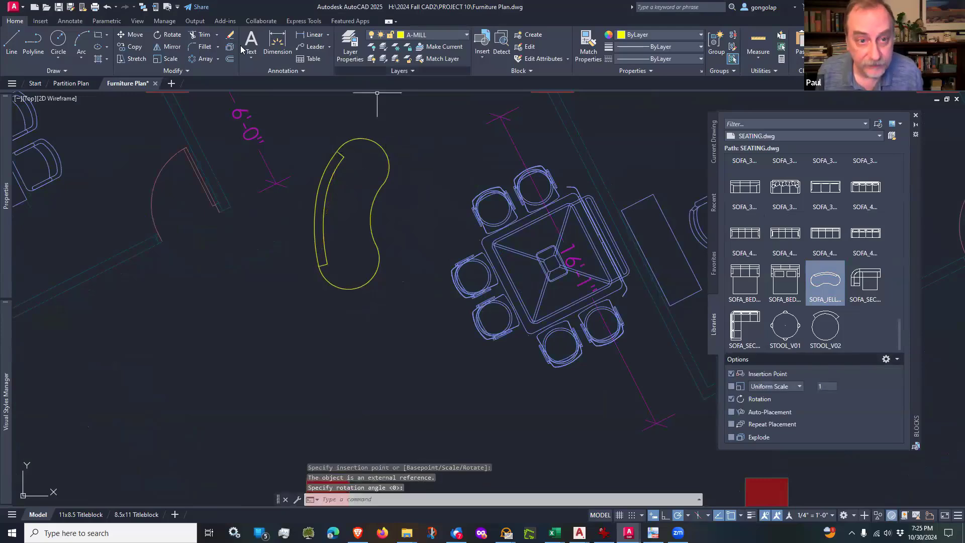
Step: Put the jellybean sofa on the I-FURN layer
left_click(390, 162)
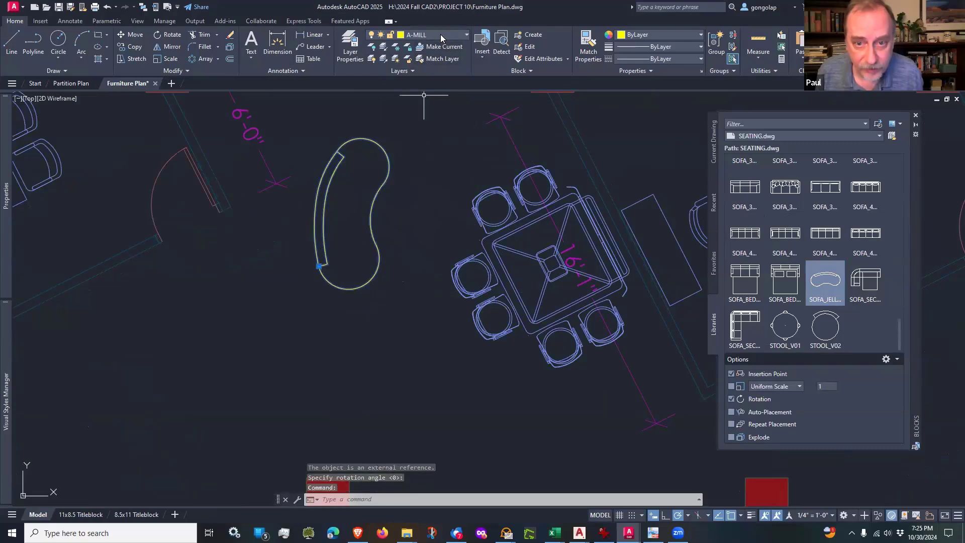
left_click(440, 35)
left_click(418, 144)
key("Escape")
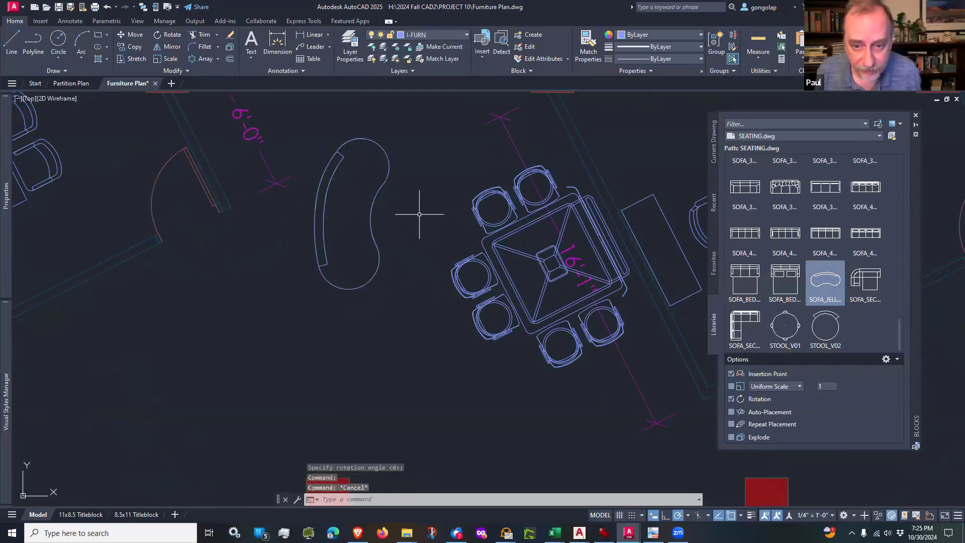
Step: Move the jellybean sofa about 2'-3" southeast, closer to the square conference table
type("m")
key("Return")
left_click(403, 240)
left_click(371, 254)
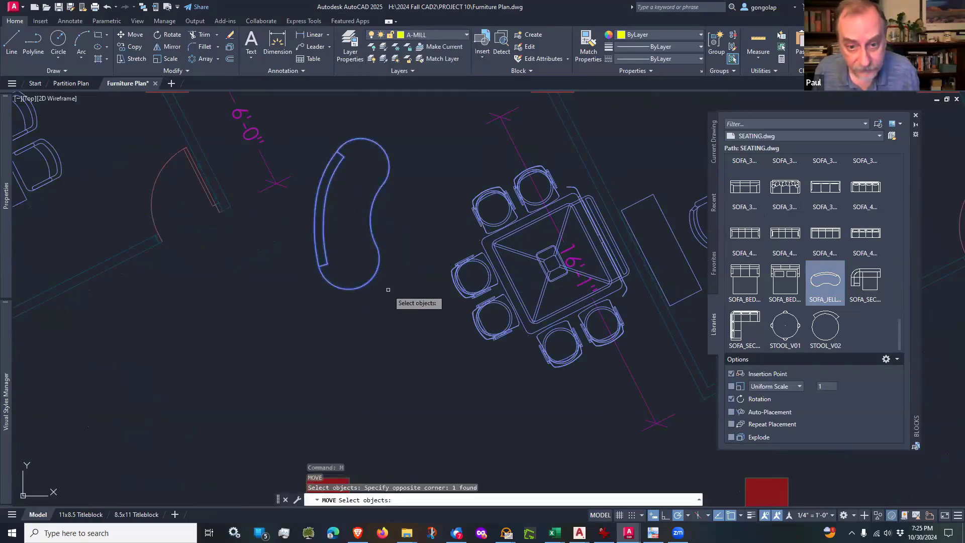
key("Return")
left_click(398, 286)
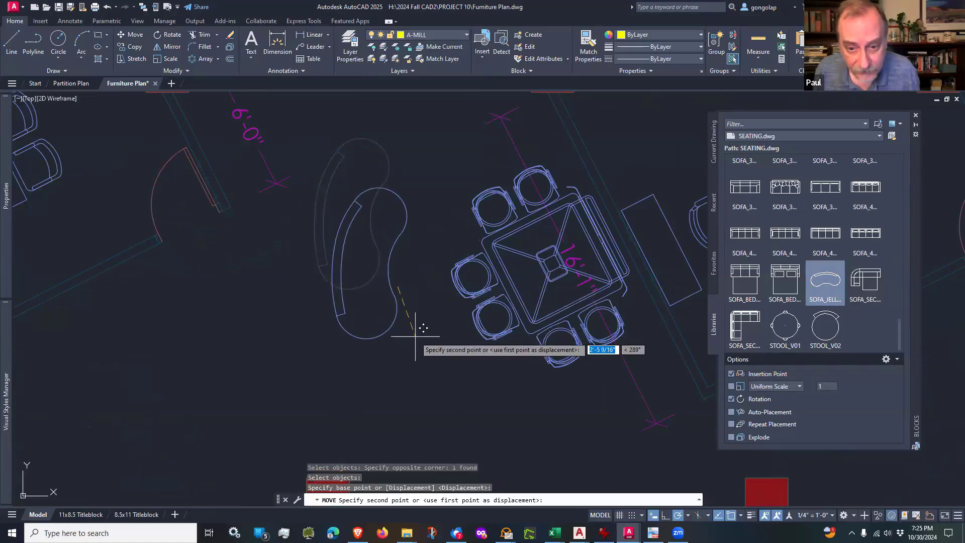
scroll(421, 319, "up", 3)
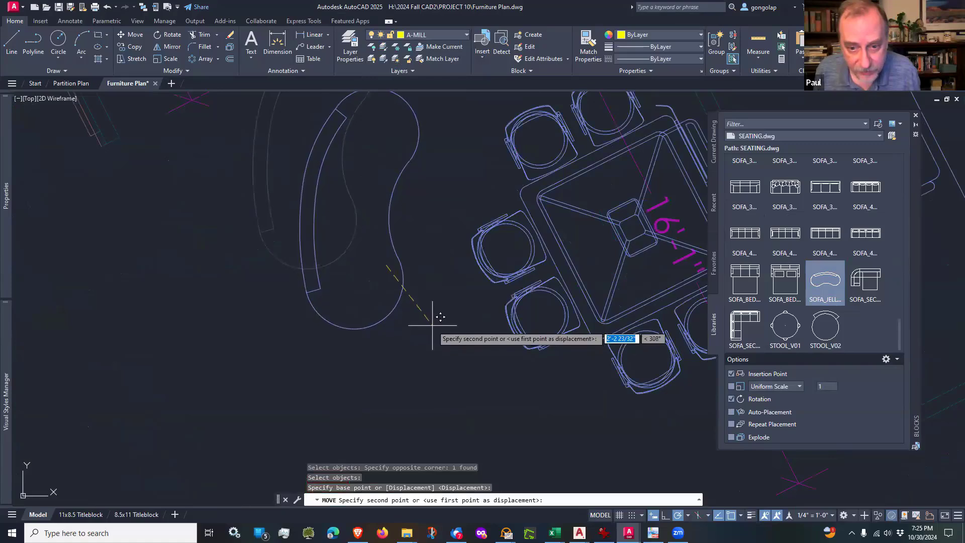
left_click(431, 325)
scroll(471, 327, "down", 2)
scroll(471, 328, "down", 2)
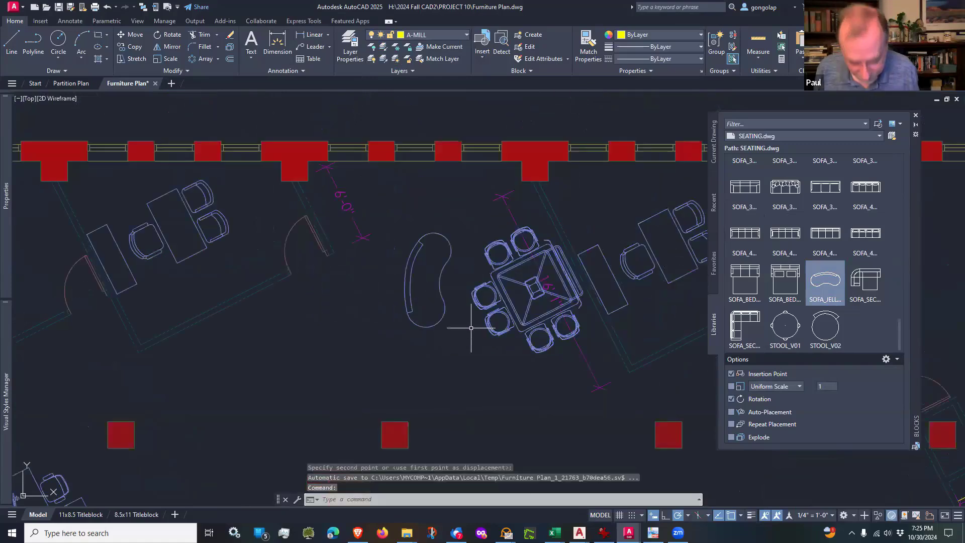
Step: Mirror the jellybean sofa across the square table's angled centre line to the table's southwest side, keeping the original
type("mi")
key("Return")
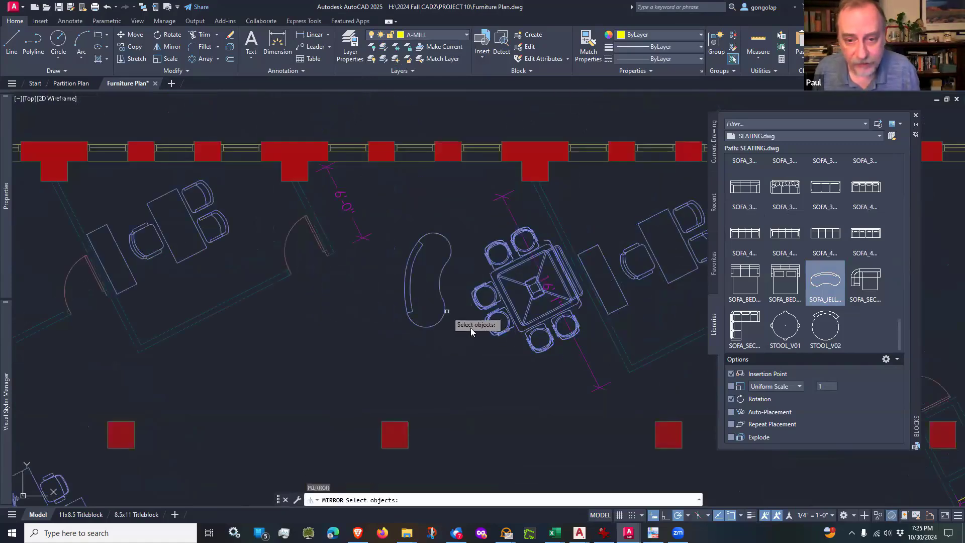
left_click(446, 308)
scroll(471, 306, "up", 4)
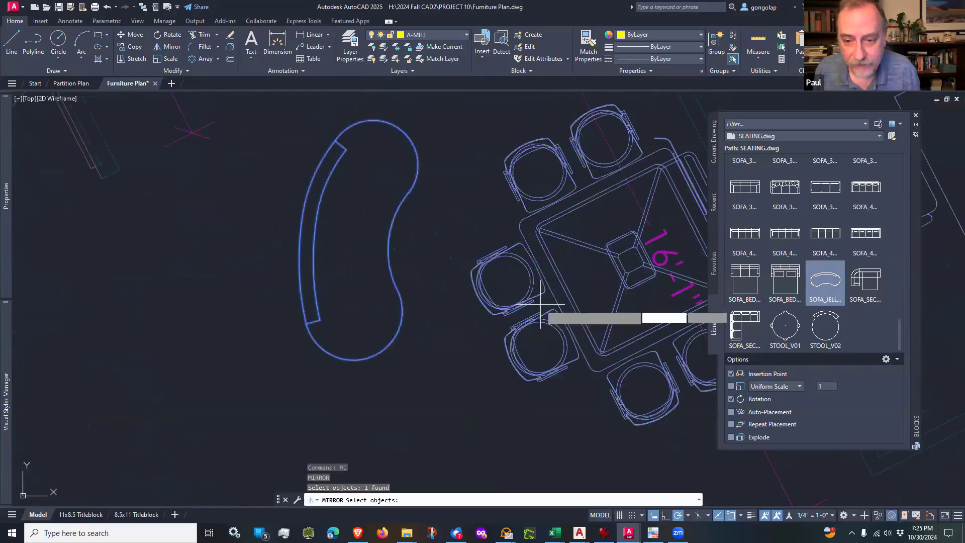
key("Return")
scroll(552, 298, "down", 4)
left_click(553, 299)
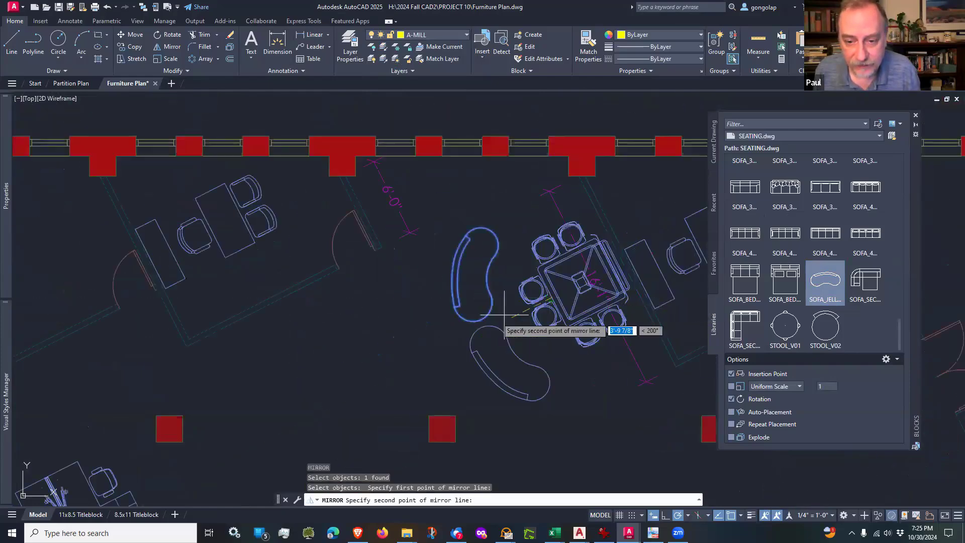
left_click(421, 361)
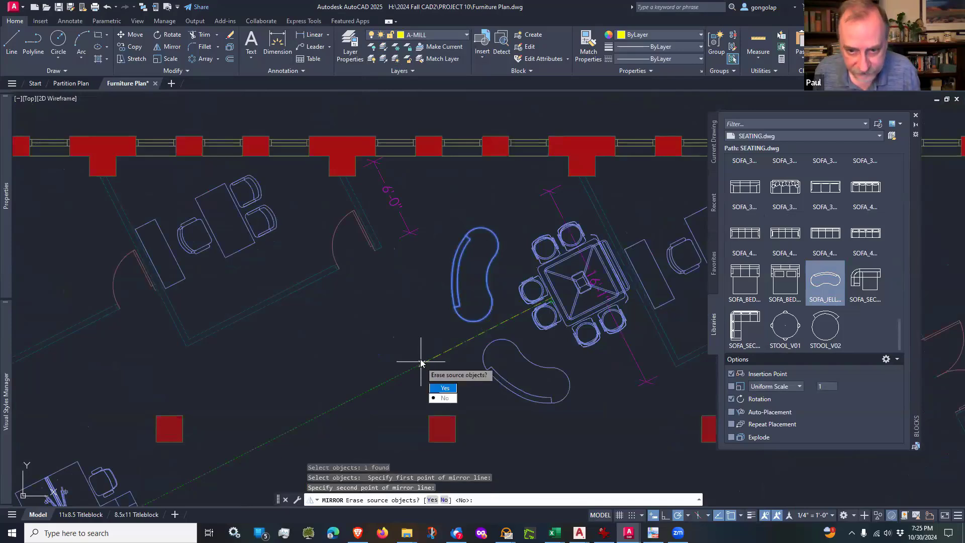
key("Return")
scroll(412, 320, "down", 2)
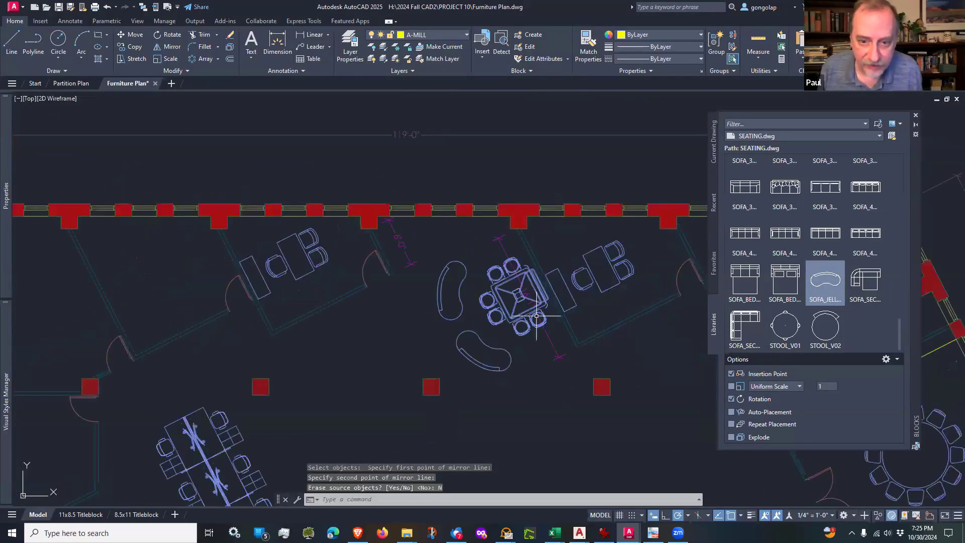
Step: Examine the two jellybean sofas around the square table and the furniture layout across the whole floor
scroll(437, 332, "up", 5)
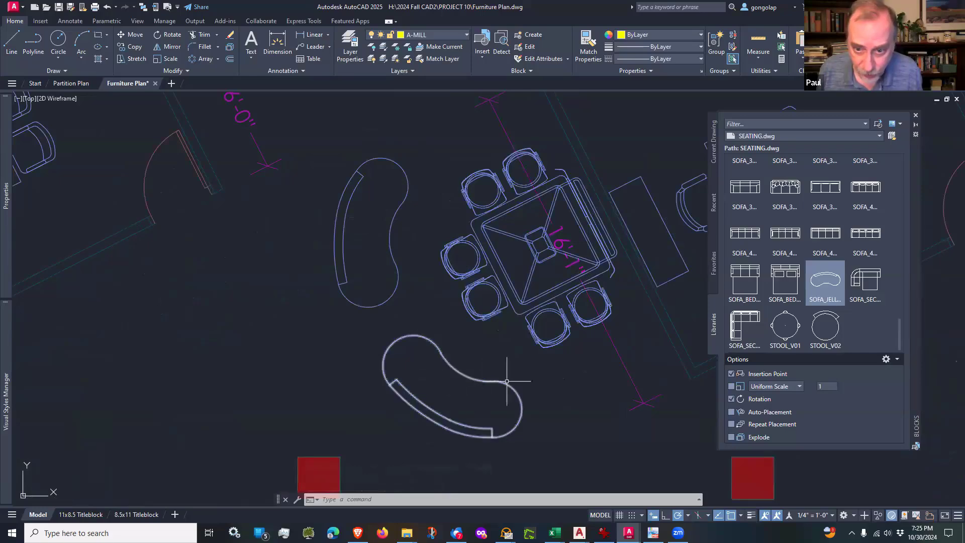
scroll(450, 316, "down", 3)
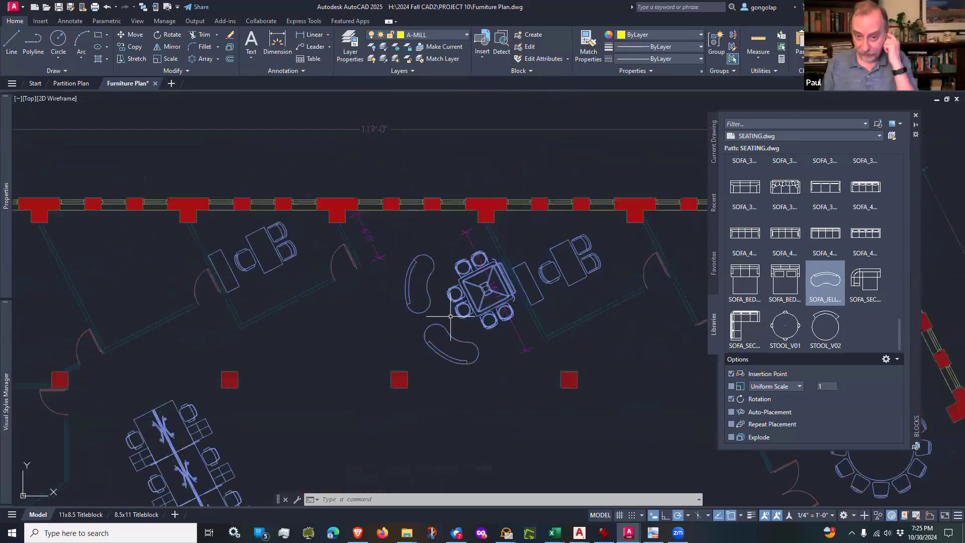
scroll(399, 345, "down", 2)
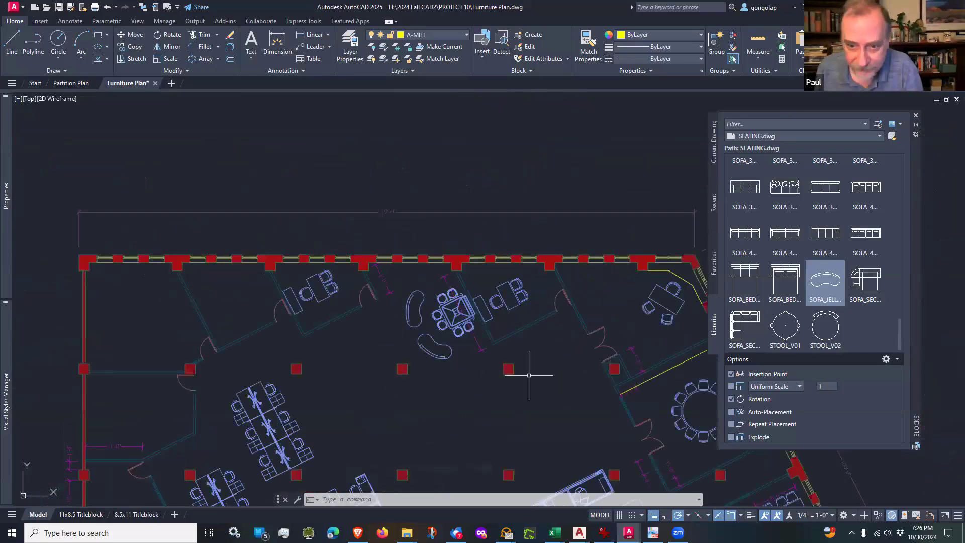
scroll(402, 349, "up", 2)
middle_click_drag(374, 322, 426, 280)
scroll(402, 308, "up", 2)
scroll(410, 298, "down", 2)
scroll(417, 290, "down", 2)
scroll(455, 321, "down", 3)
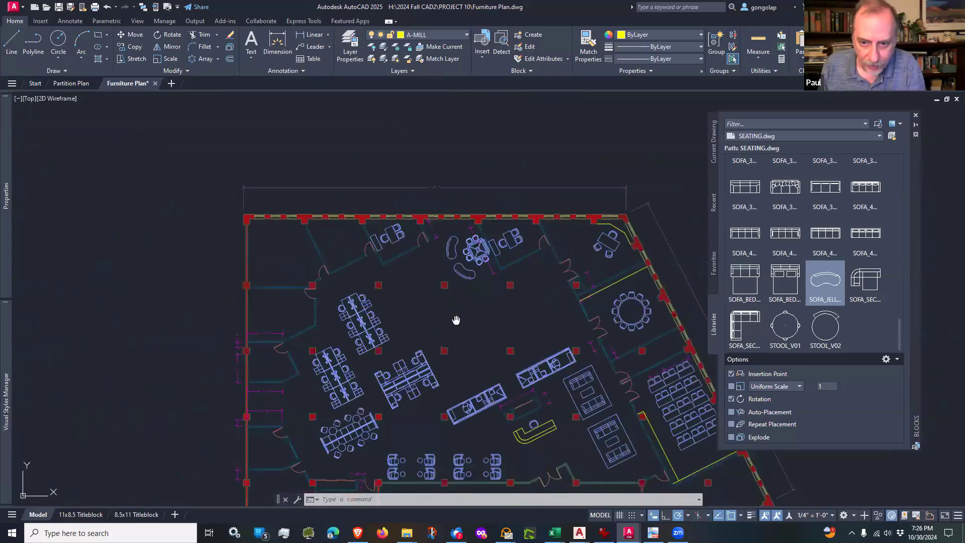
middle_click_drag(455, 321, 377, 265)
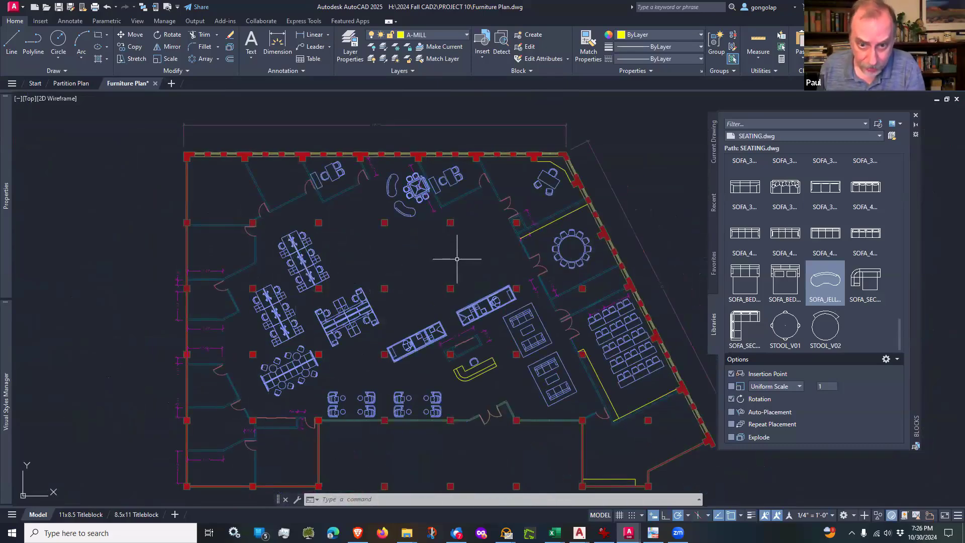
middle_click_drag(459, 258, 476, 231)
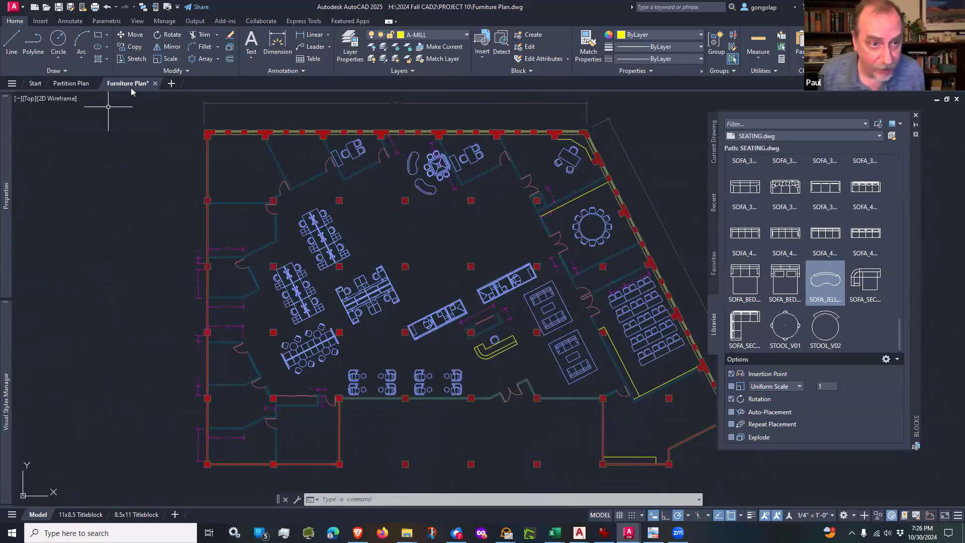
Step: Save the Furniture Plan drawing and close the block library palette
left_click(59, 9)
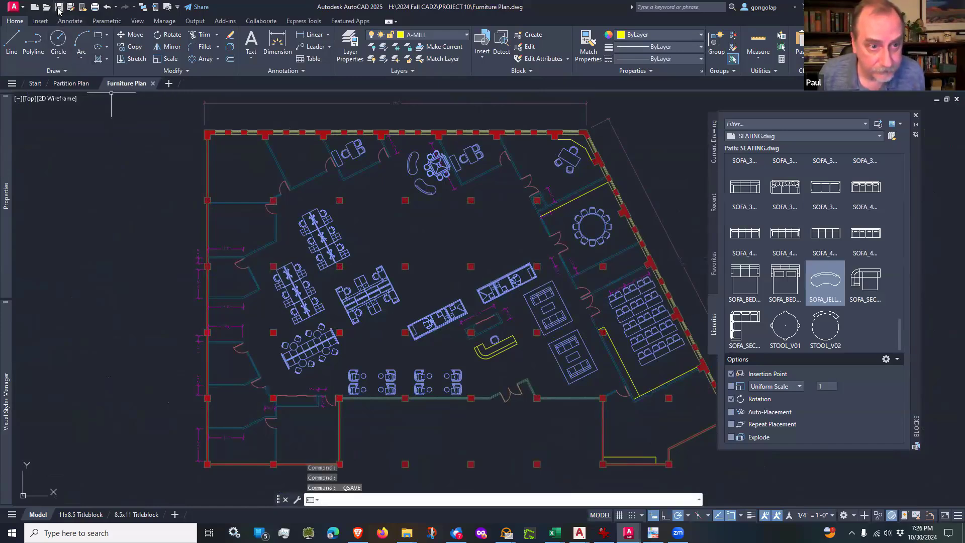
mouse_move(127, 95)
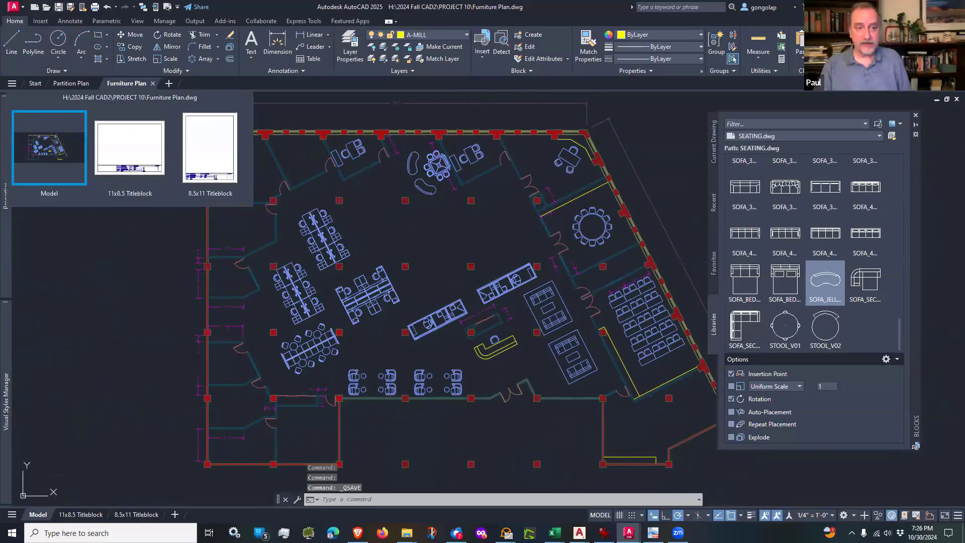
left_click(65, 154)
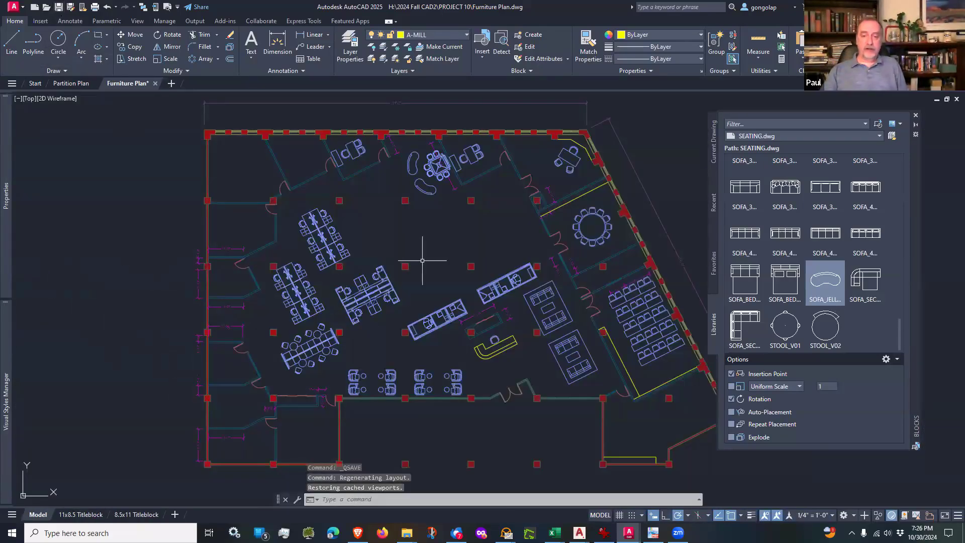
middle_click_drag(425, 255, 448, 254)
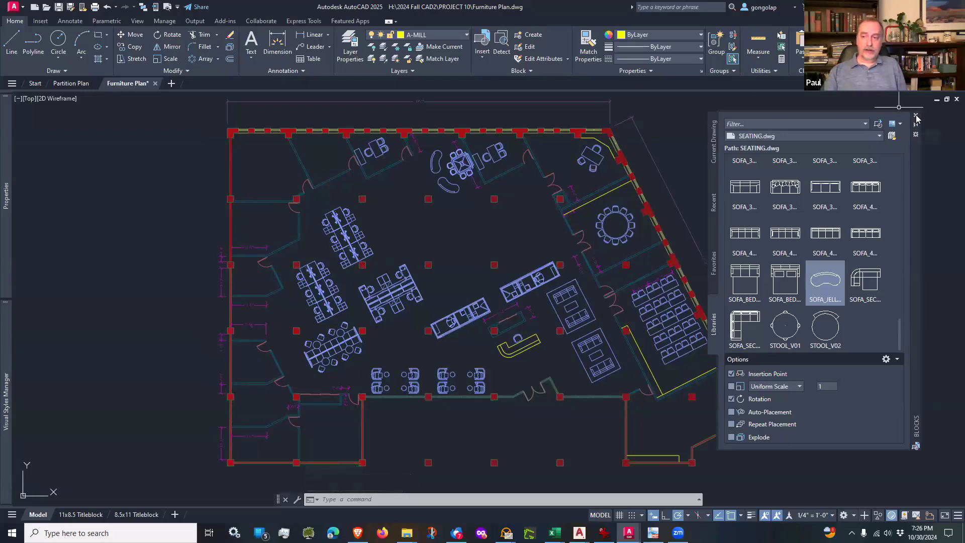
left_click(915, 116)
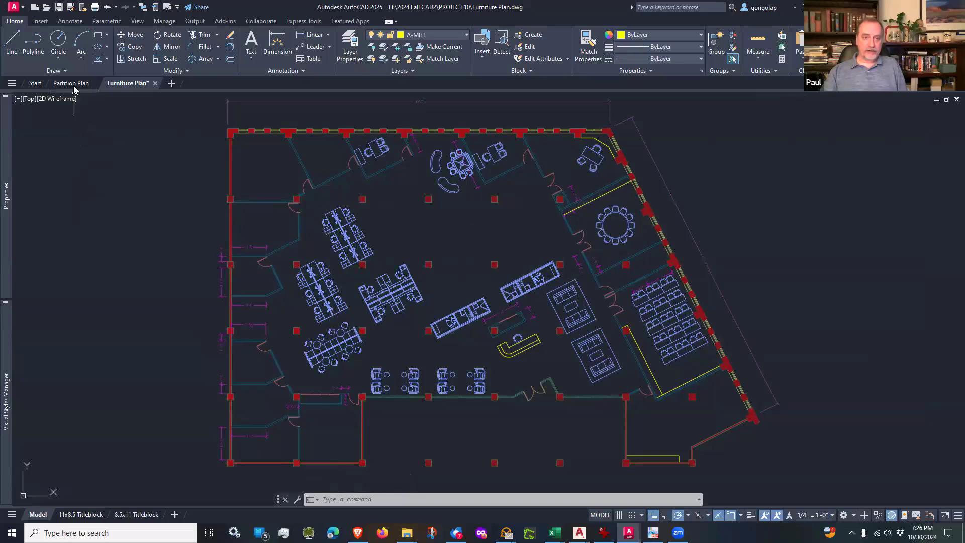
Step: Switch to the model space of the Partition Plan drawing
mouse_move(73, 86)
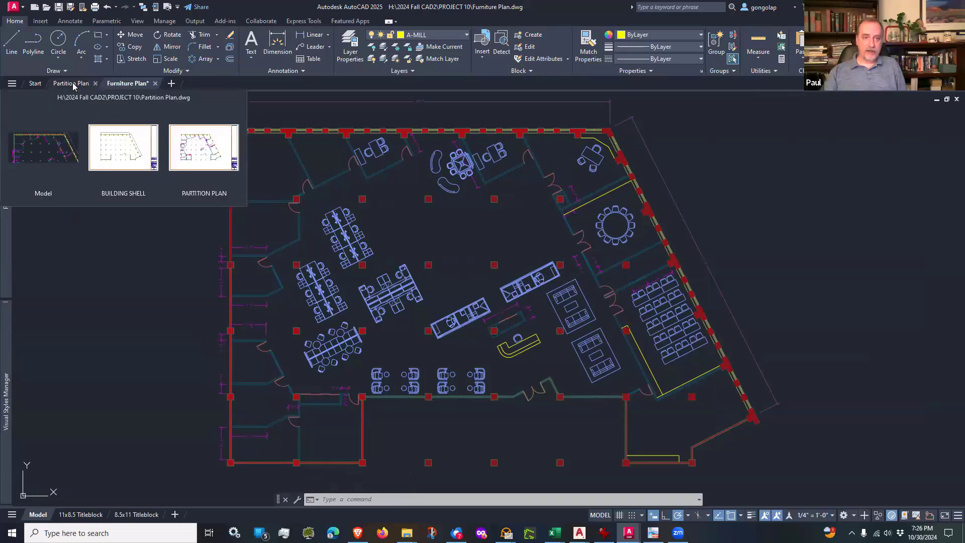
key("ctrl+Tab")
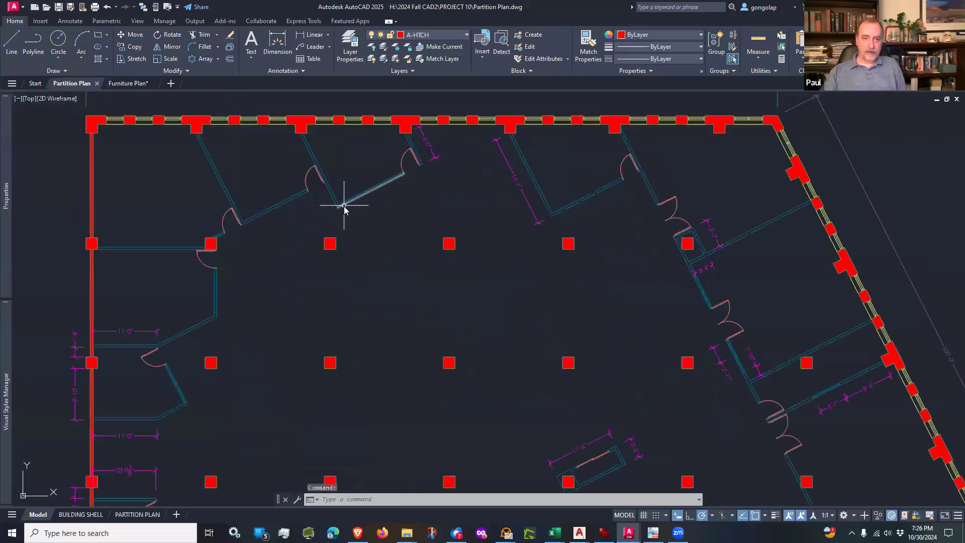
scroll(345, 209, "down", 4)
scroll(371, 251, "up", 2)
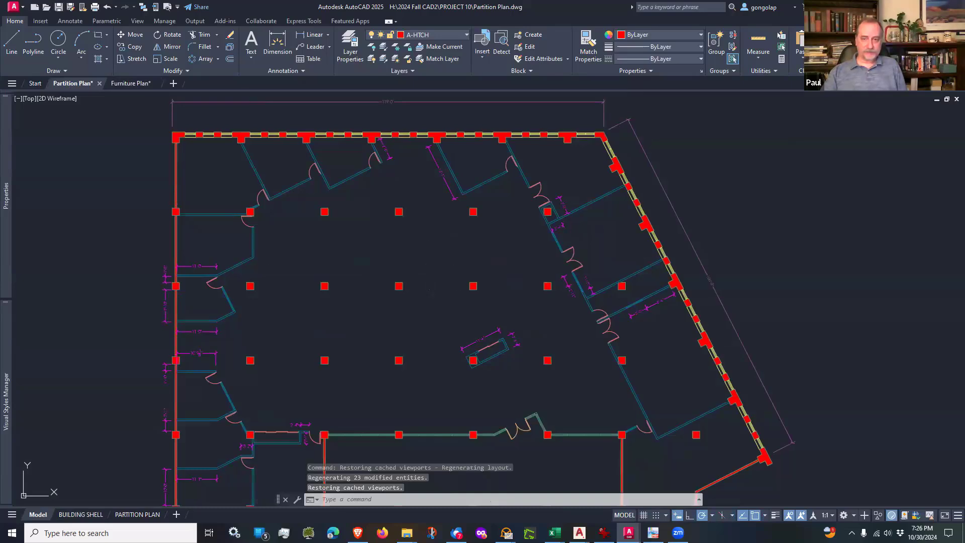
middle_click_drag(432, 265, 448, 240)
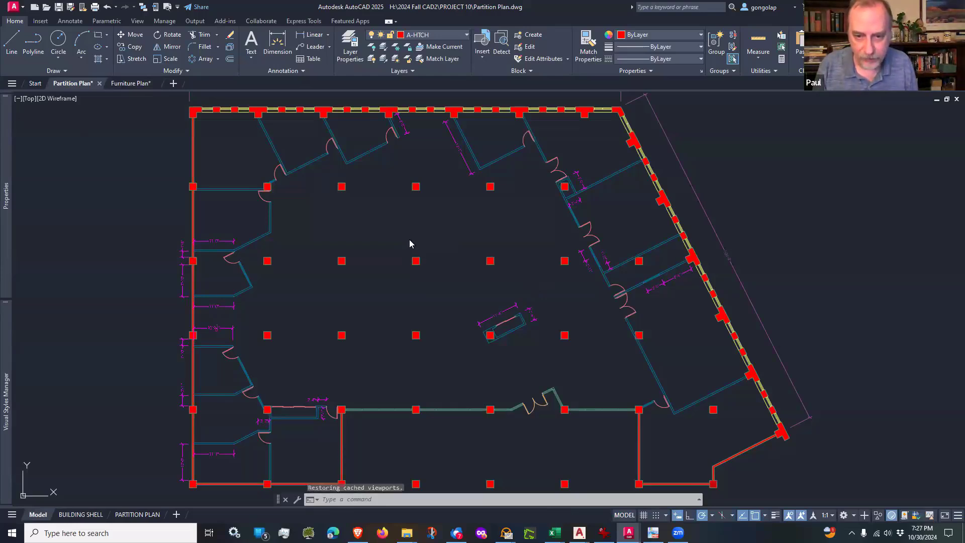
Step: Create a layer named XREF - FURNITURE in the Partition Plan and make it the current layer
type("LA")
key("Return")
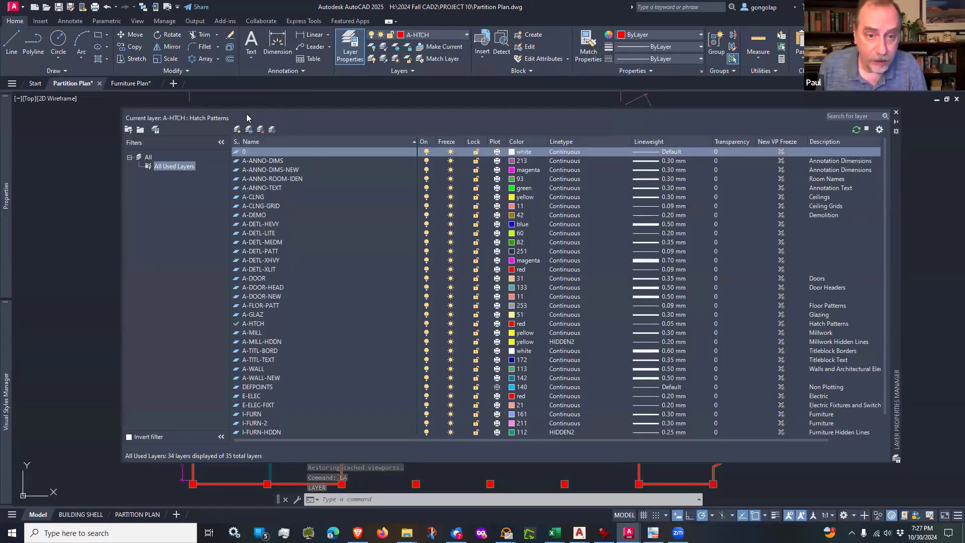
left_click(237, 129)
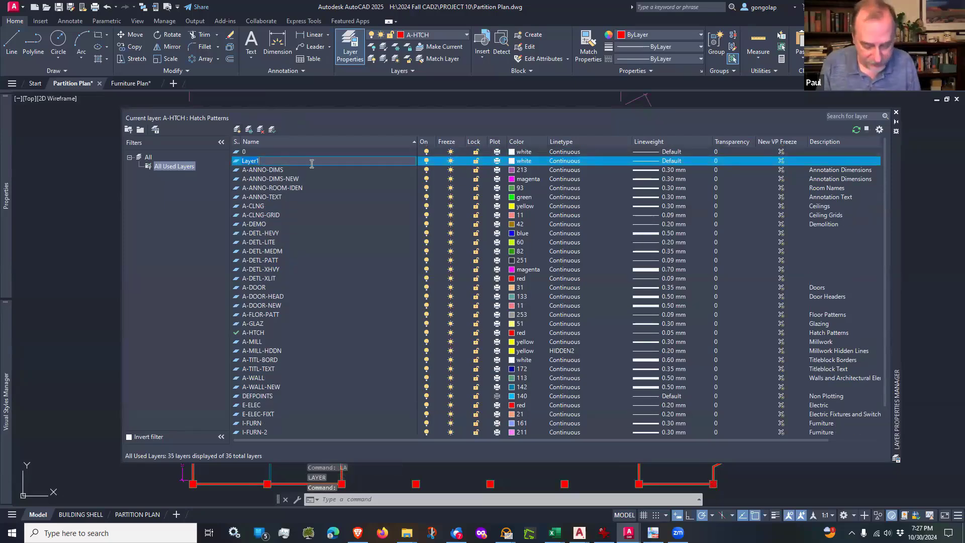
type("XREF - FURNITURE")
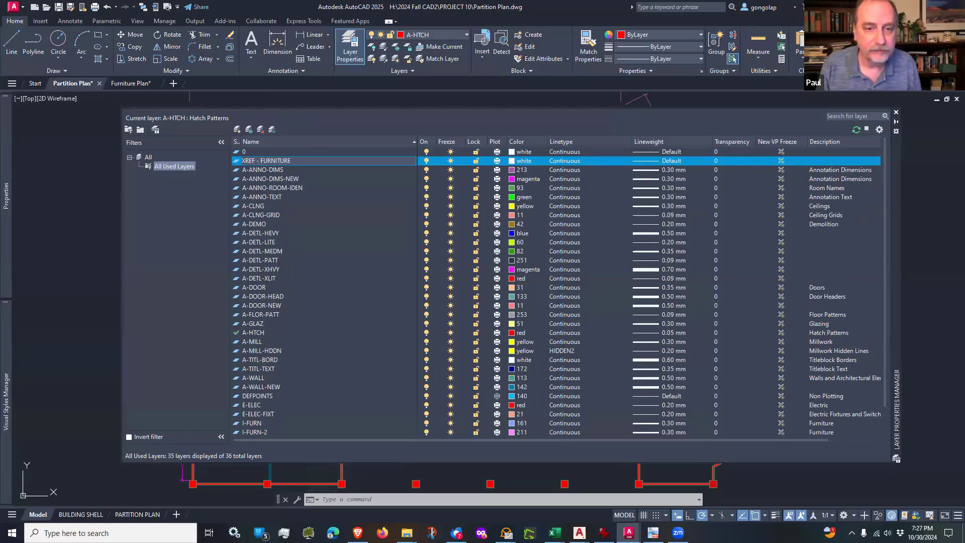
key("Return")
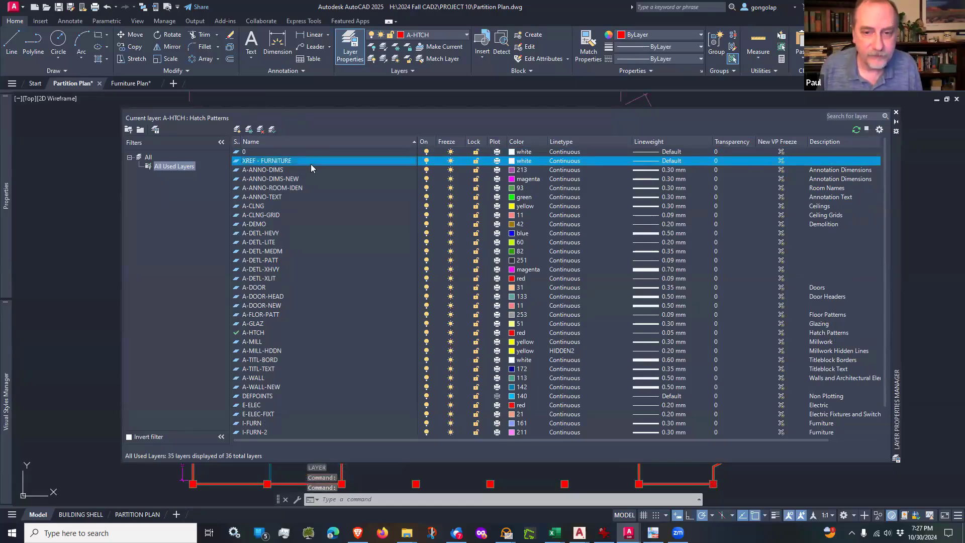
double_click(235, 162)
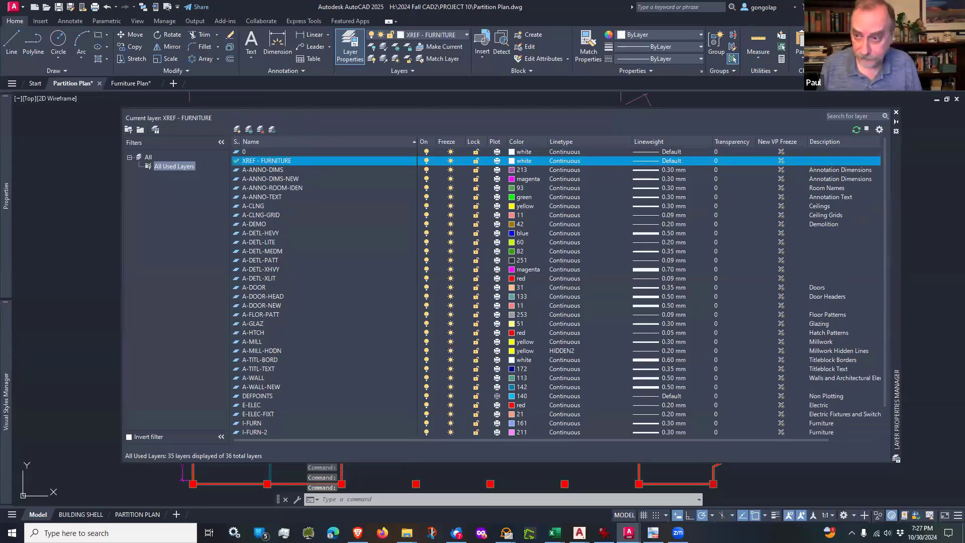
left_click(896, 113)
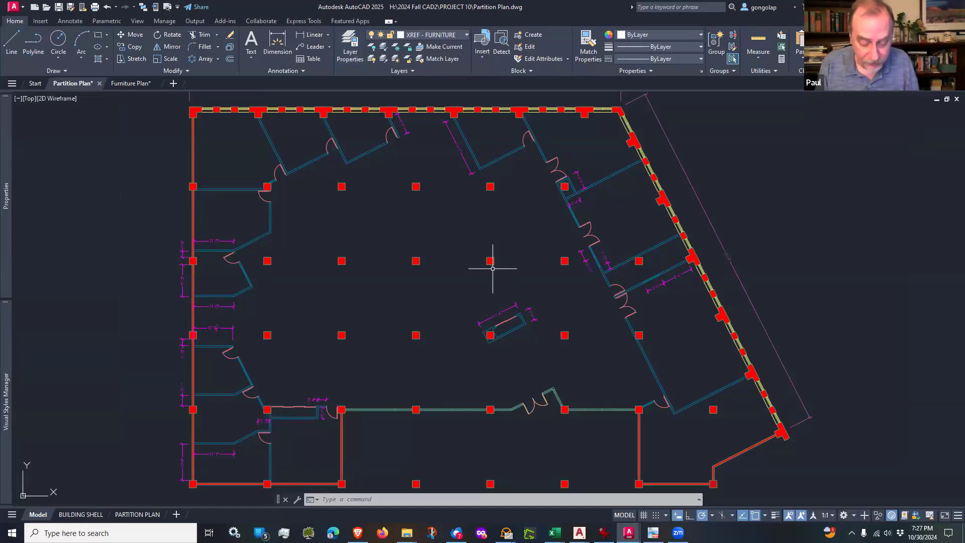
type("att")
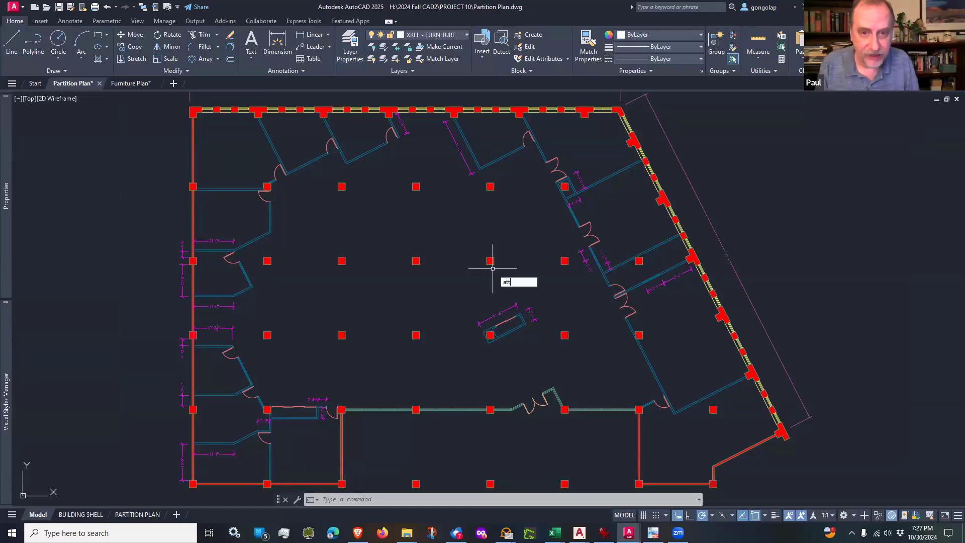
key("Return")
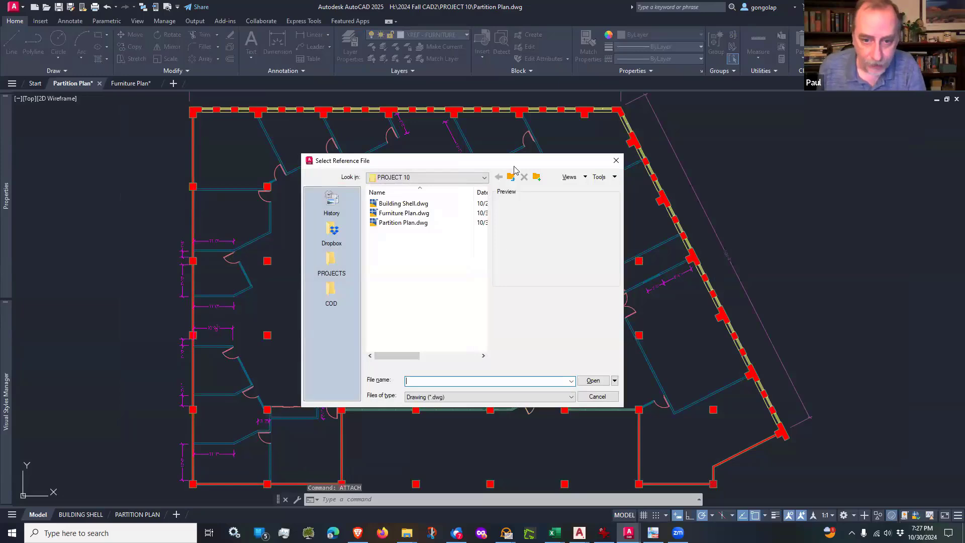
left_click(393, 215)
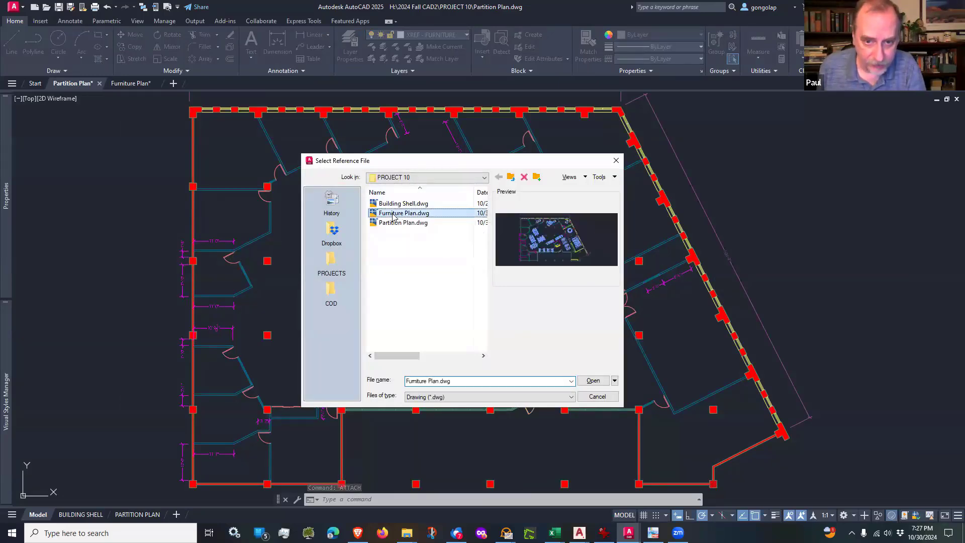
left_click(593, 380)
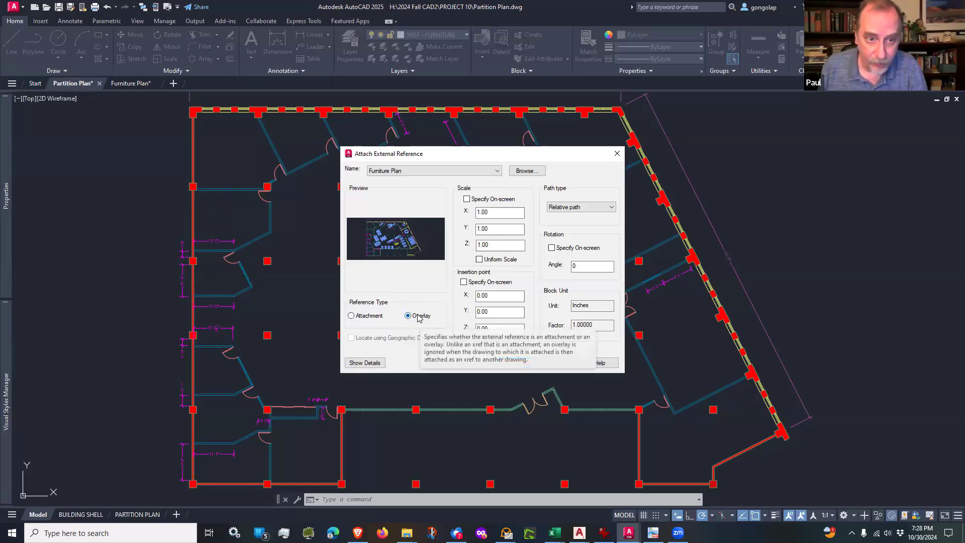
left_click(617, 154)
Step: Switch to the Furniture Plan's model space and freeze its XREF - PARTITION PLAN layer
key("ctrl+Tab")
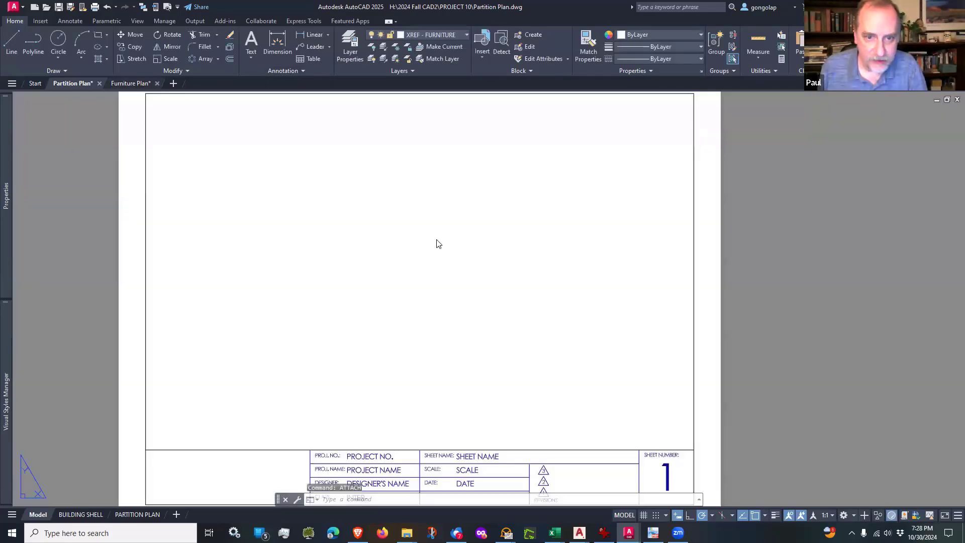
left_click(43, 515)
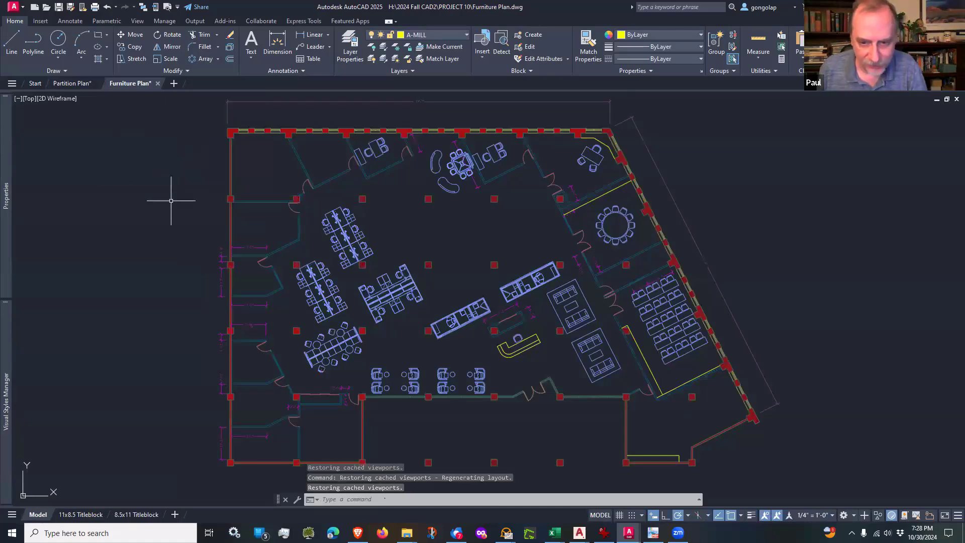
middle_click_drag(173, 201, 201, 196)
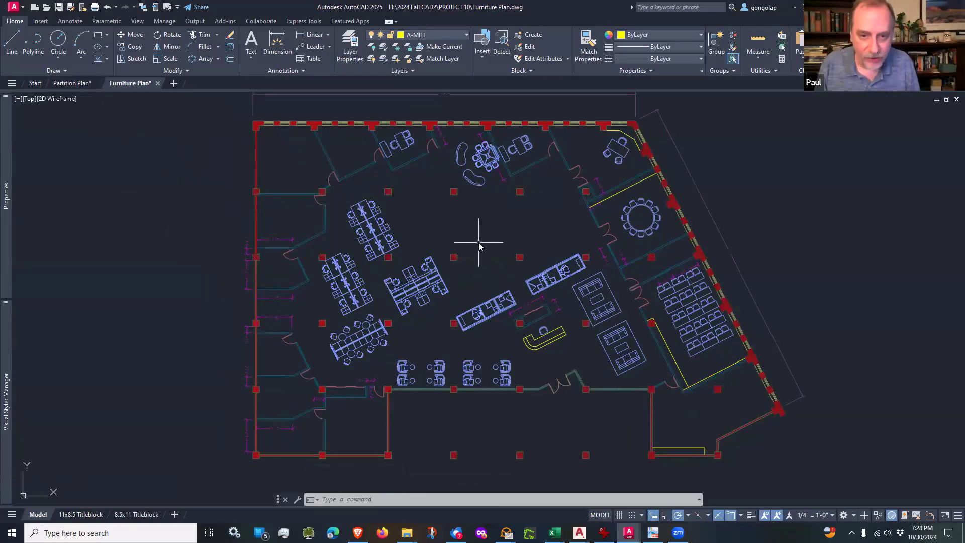
type("LA")
key("Return")
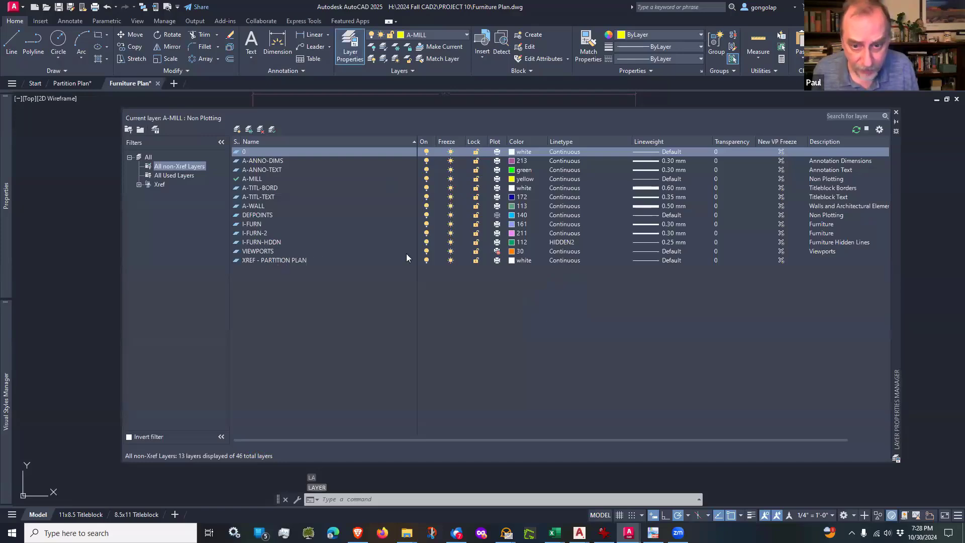
left_click(451, 261)
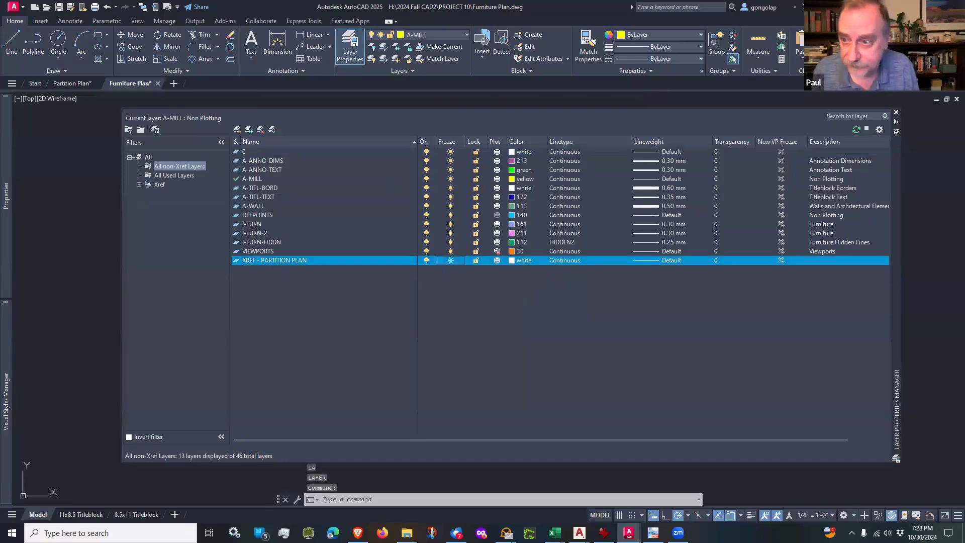
left_click(896, 113)
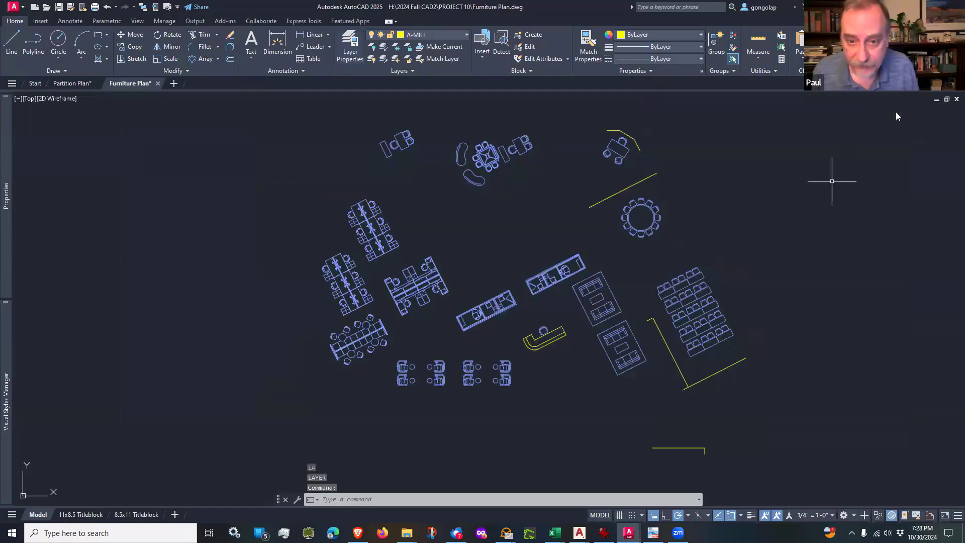
Step: Look over the furniture and millwork on their own, and undo the freezing of the partition plan layer
scroll(403, 303, "up", 2)
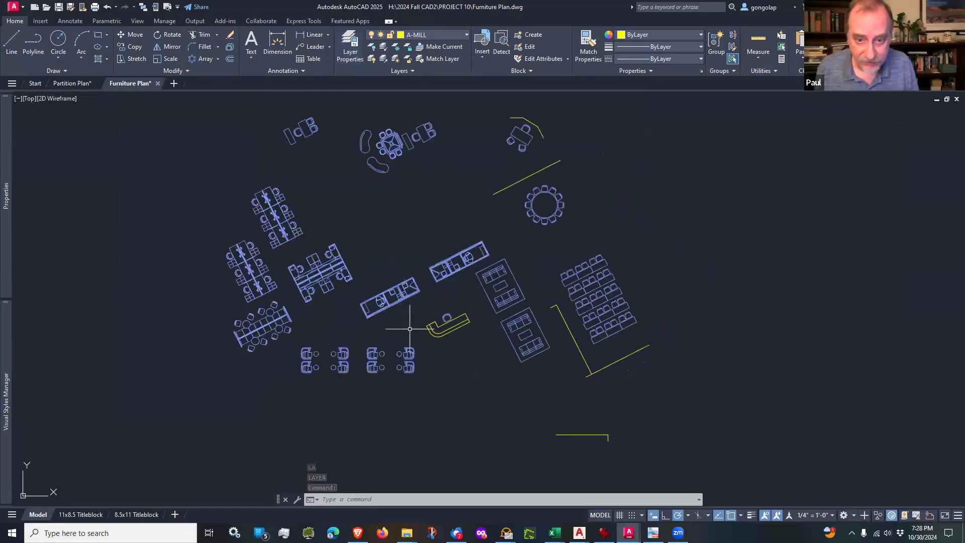
scroll(427, 402, "down", 2)
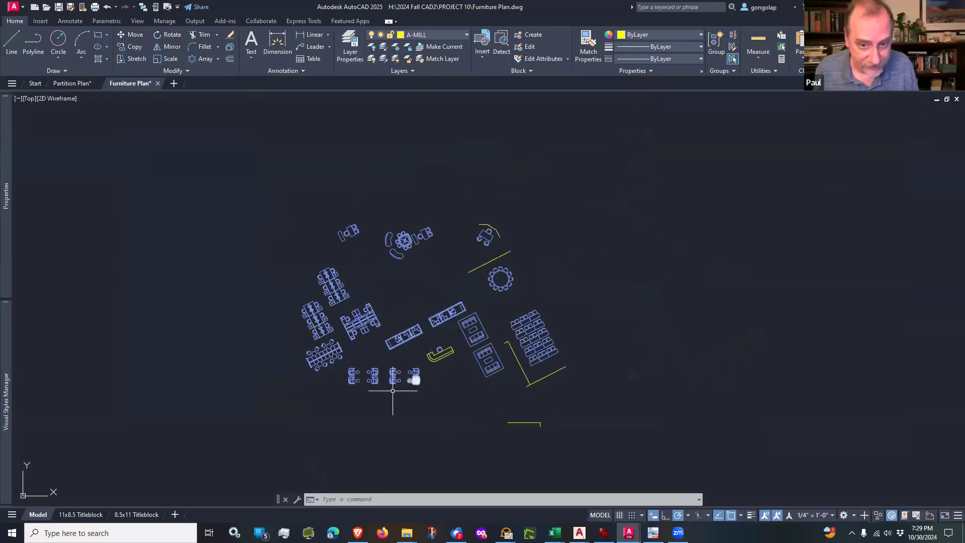
scroll(386, 402, "up", 2)
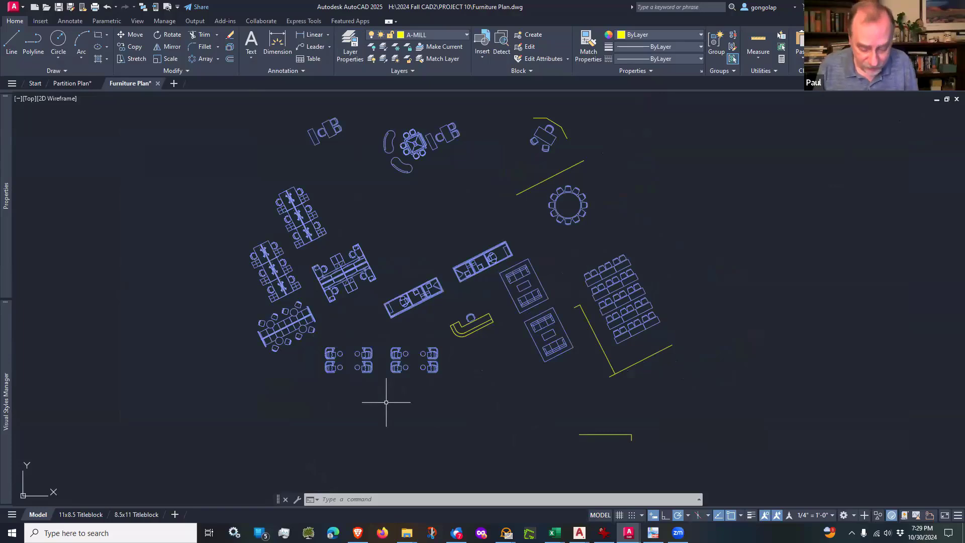
key("ctrl+z")
key("ctrl+z")
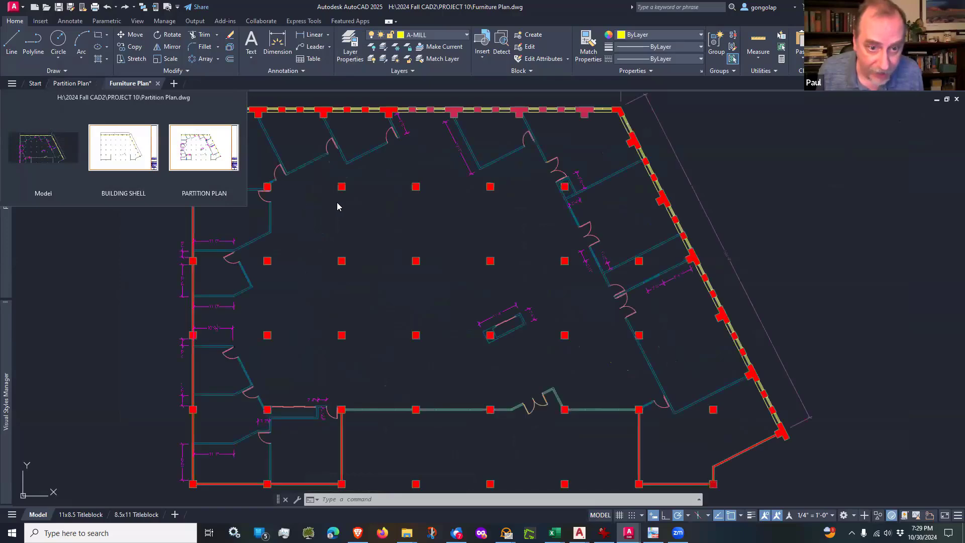
Step: Attach Furniture Plan.dwg in the Partition Plan's model space as an overlay with a relative path, scale 1.00 and insertion point 0,0,0, accepting circular references
left_click(76, 83)
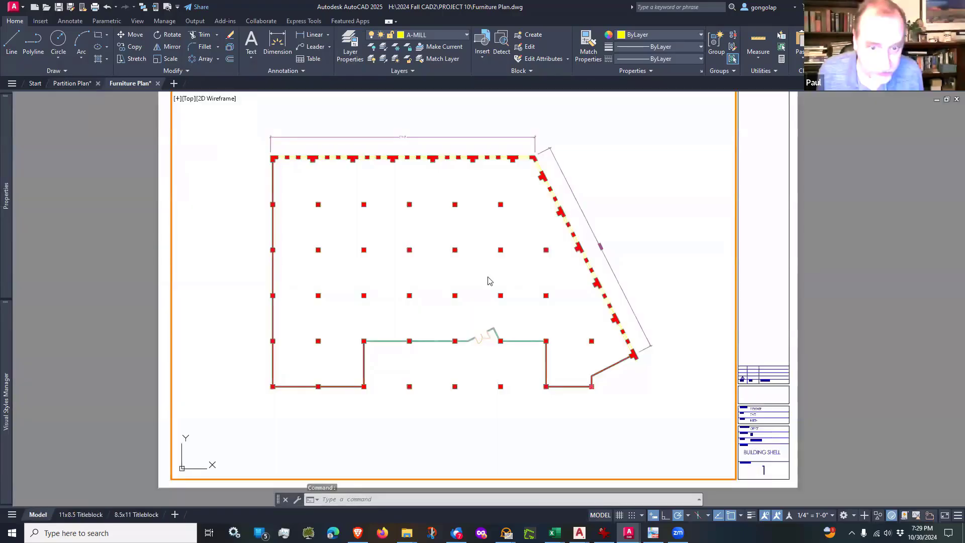
left_click(38, 514)
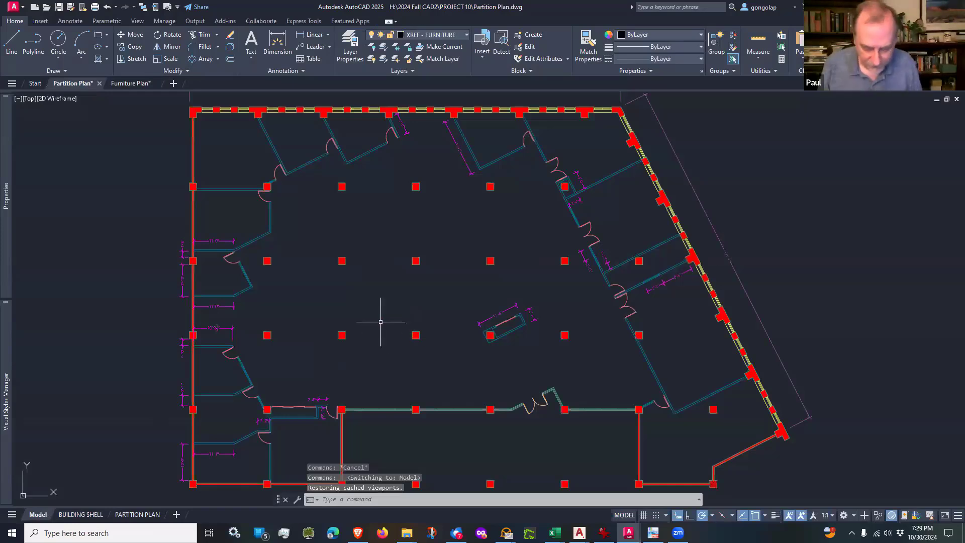
type("attach")
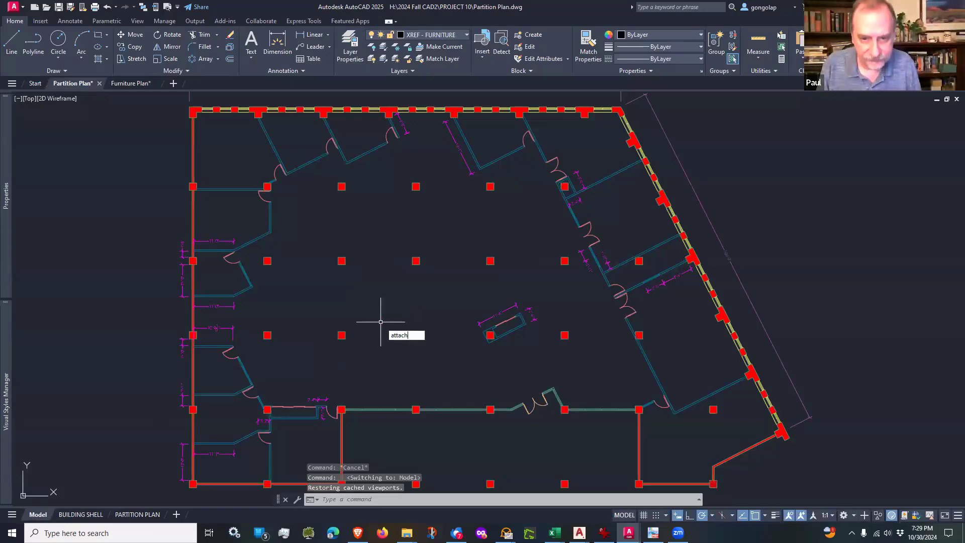
key("Return")
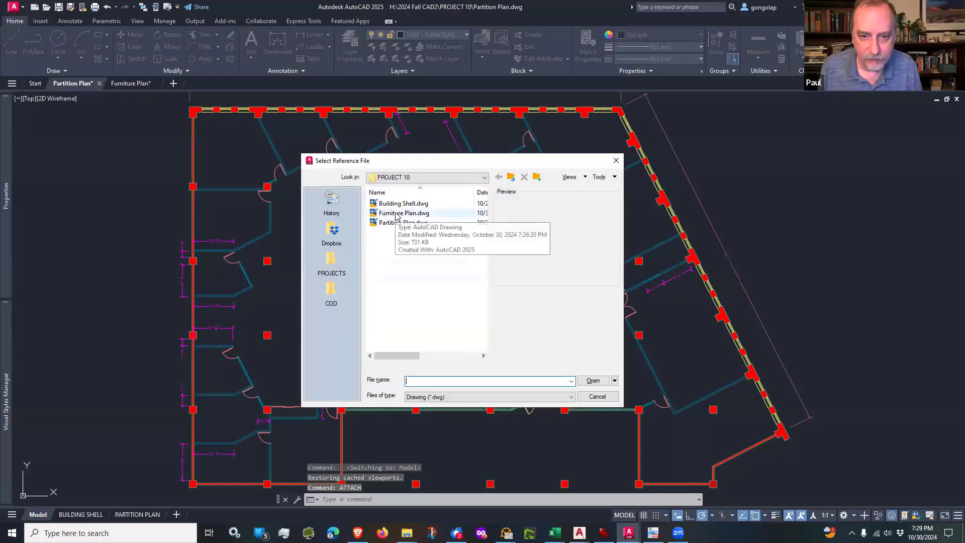
left_click(402, 213)
left_click(593, 381)
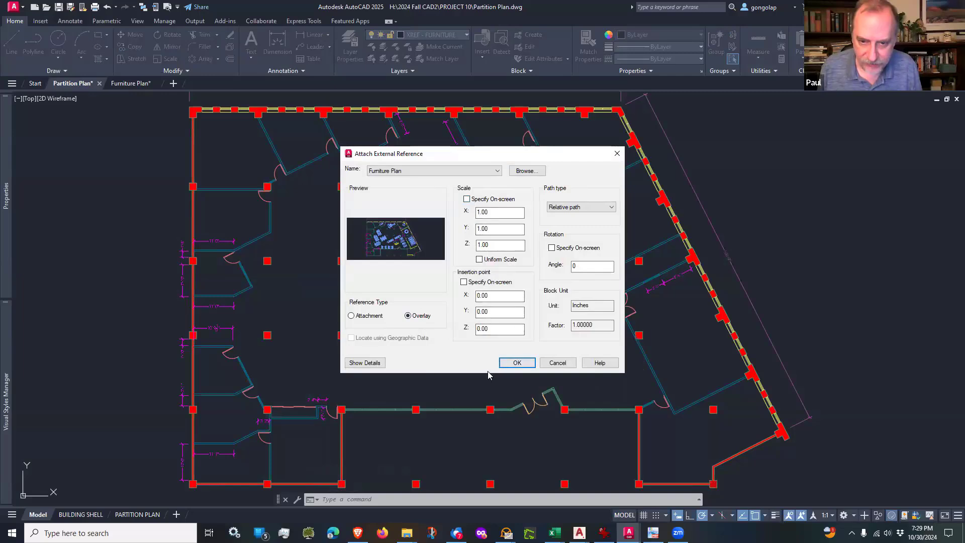
left_click(515, 363)
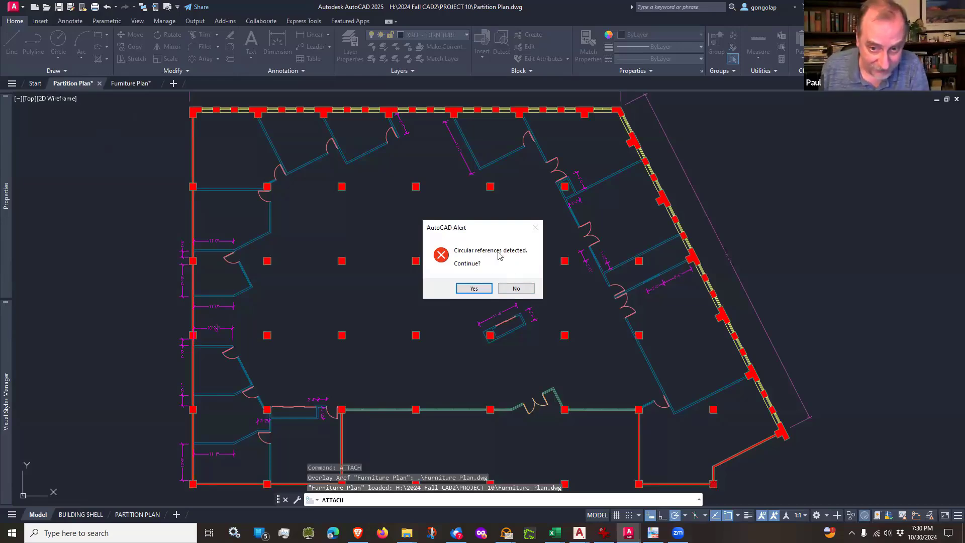
left_click(473, 290)
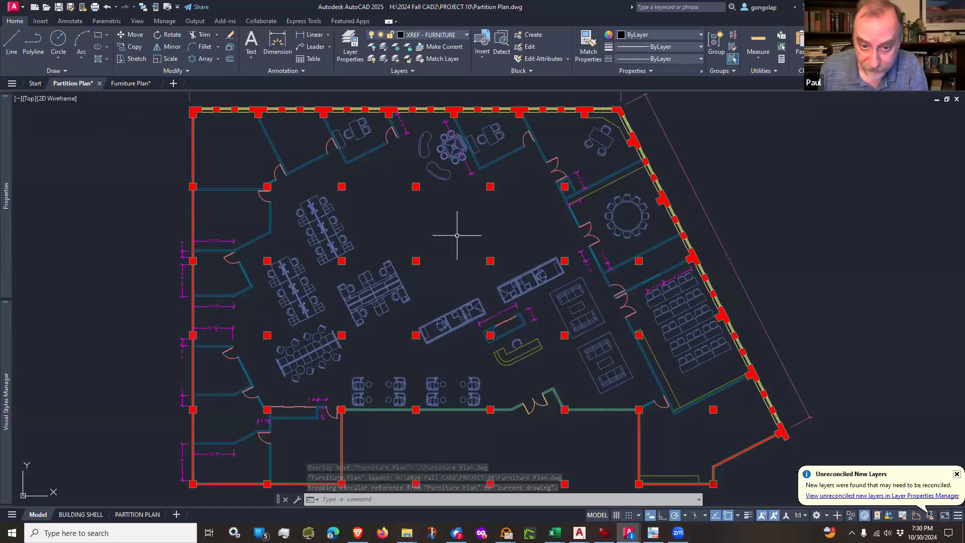
Step: Reconcile all the unreconciled new layers that came in with the Furniture Plan reference
left_click(851, 496)
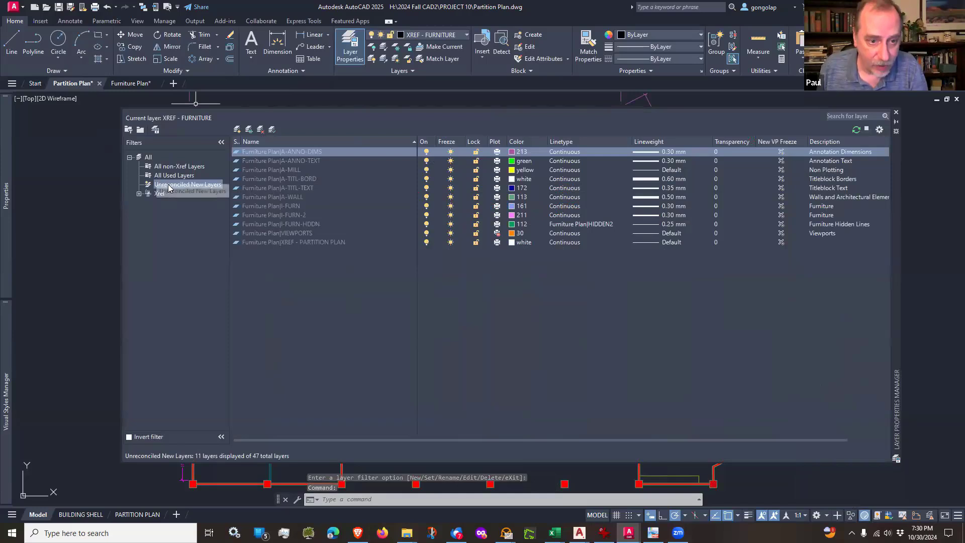
left_click(291, 261)
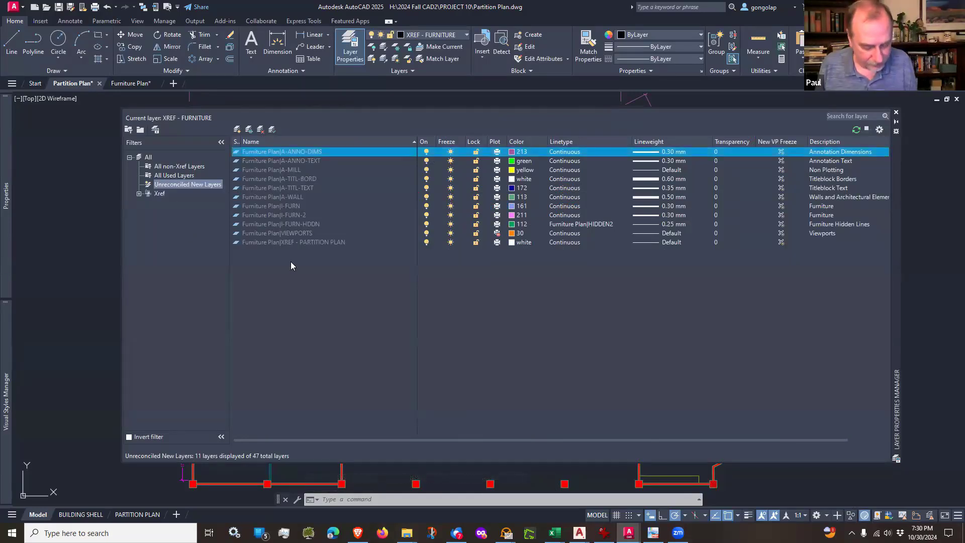
key("ctrl+a")
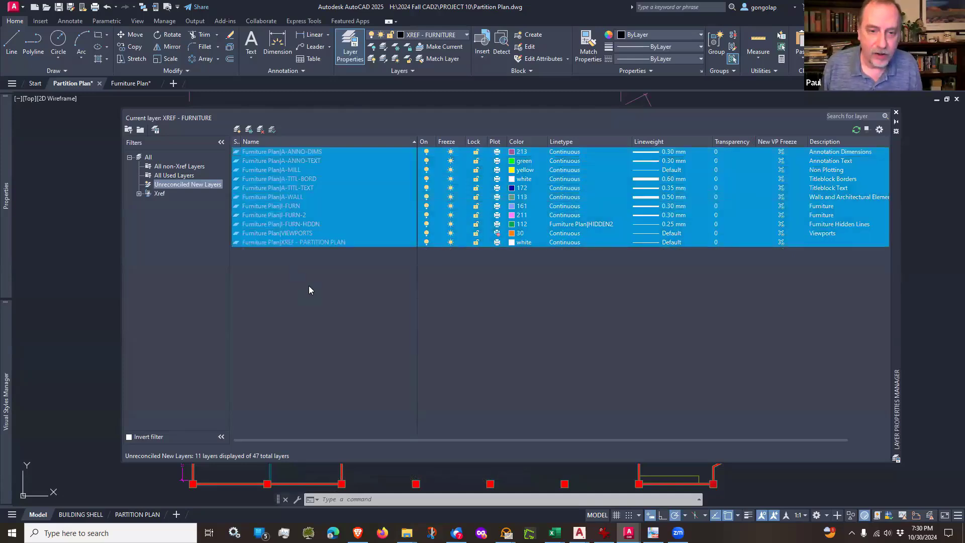
right_click(294, 186)
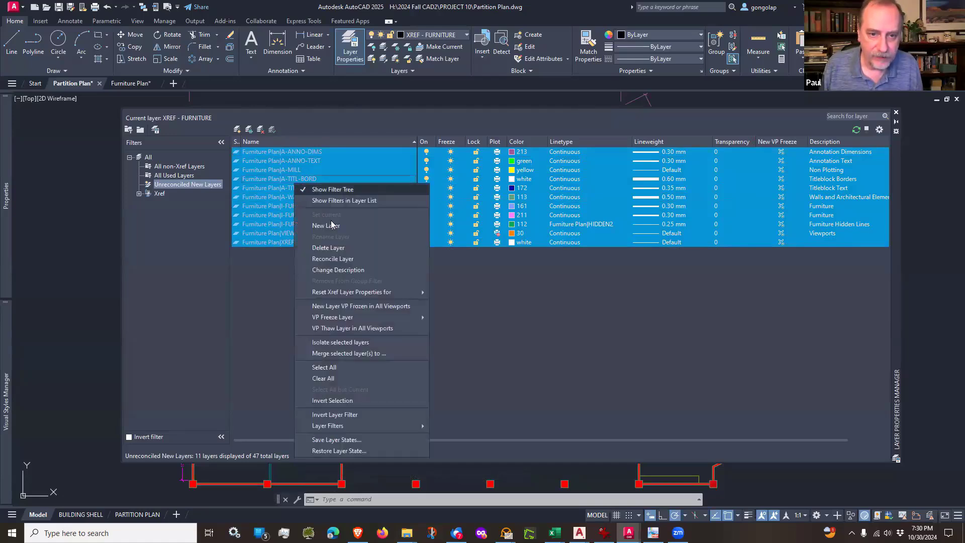
left_click(351, 261)
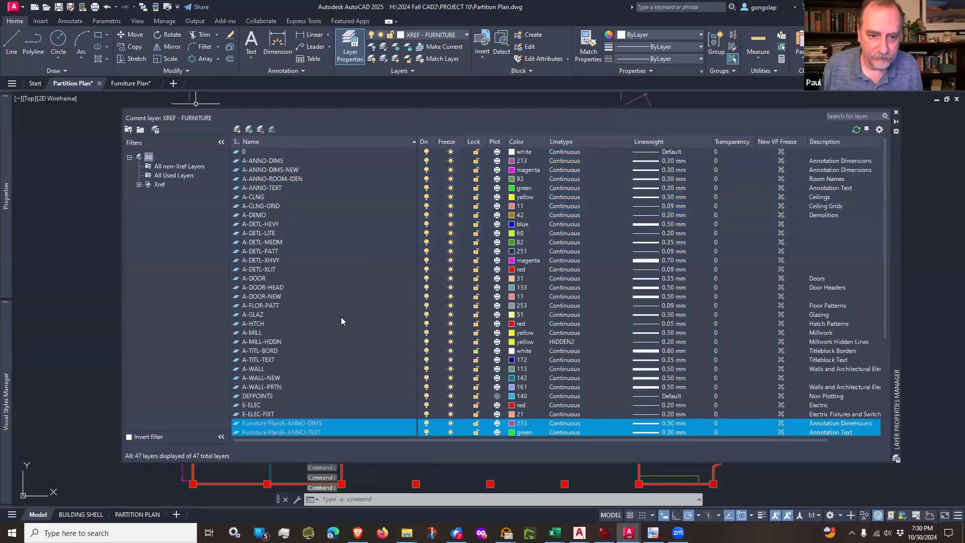
Step: Examine the Furniture Plan reference layers in the layer list and the overlaid furniture across the whole floor plan
scroll(340, 317, "down", 4)
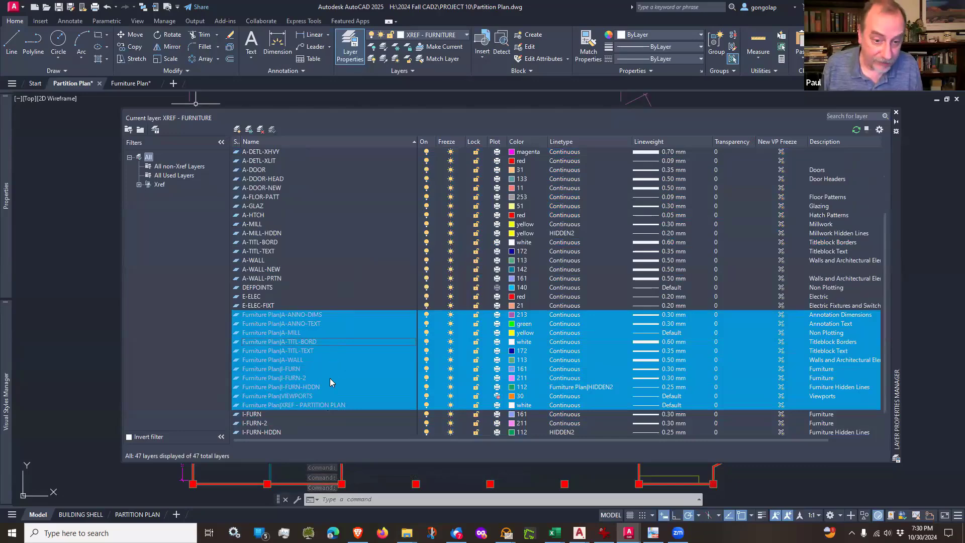
left_click(323, 268)
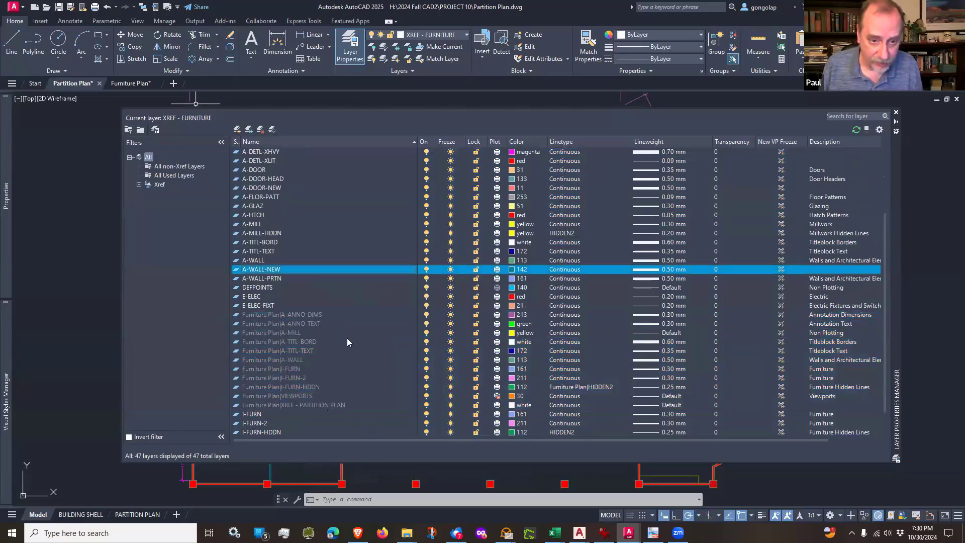
scroll(330, 327, "down", 2)
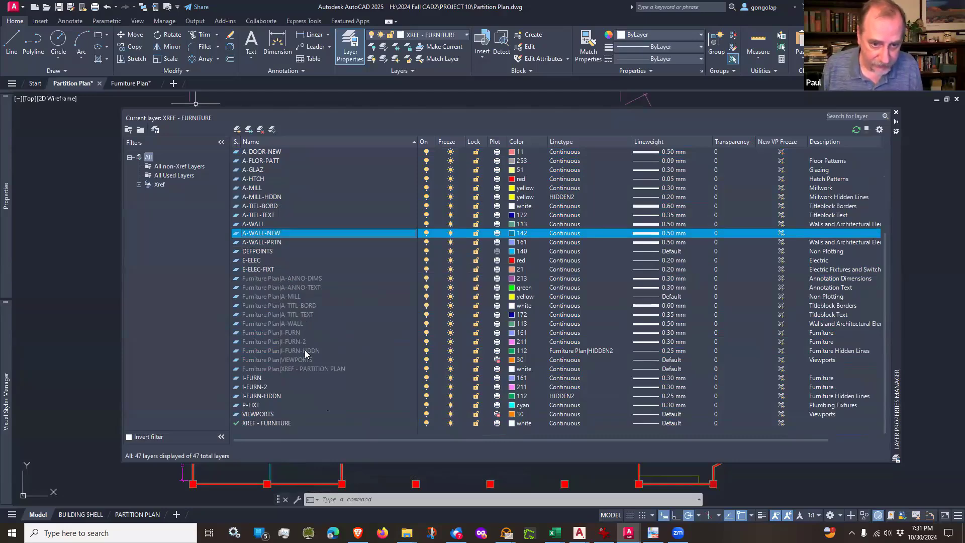
scroll(305, 353, "up", 5)
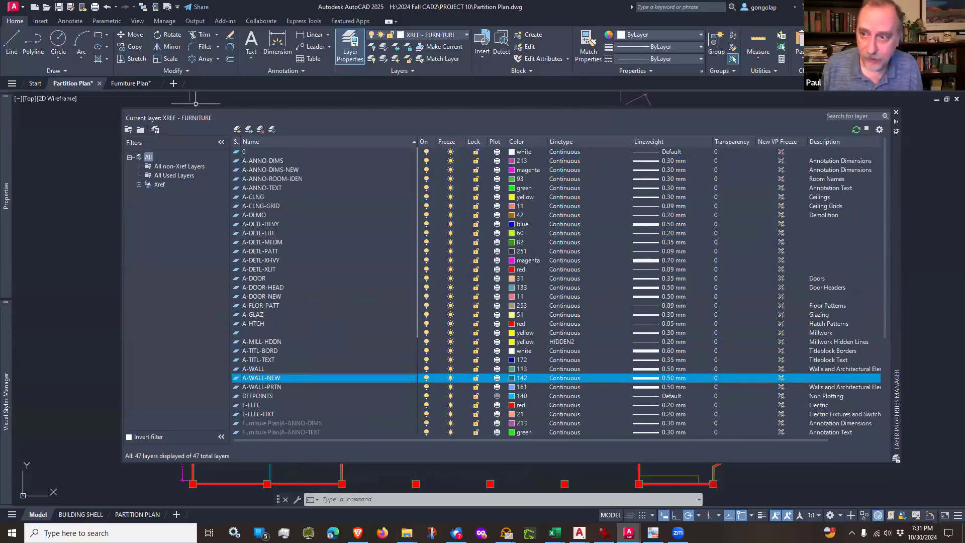
left_click(895, 112)
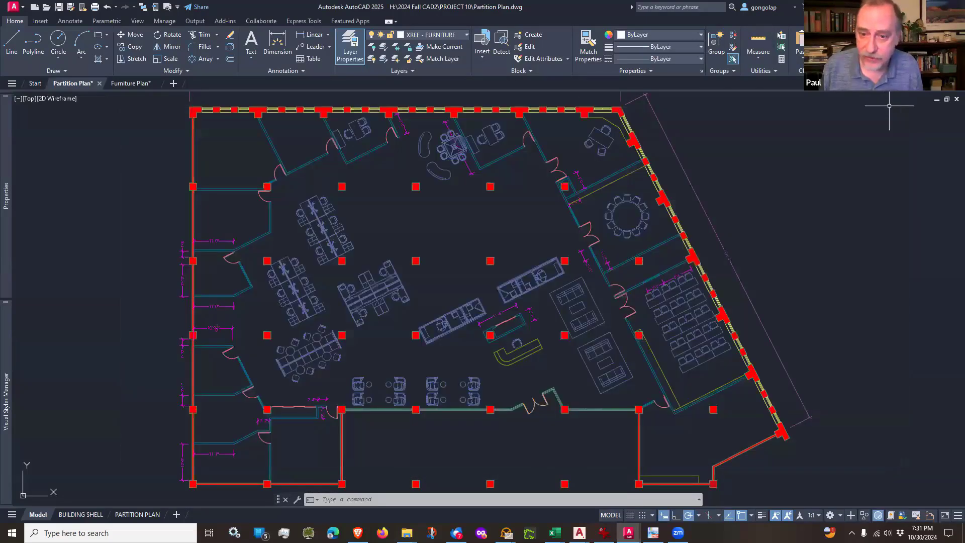
scroll(418, 257, "down", 3)
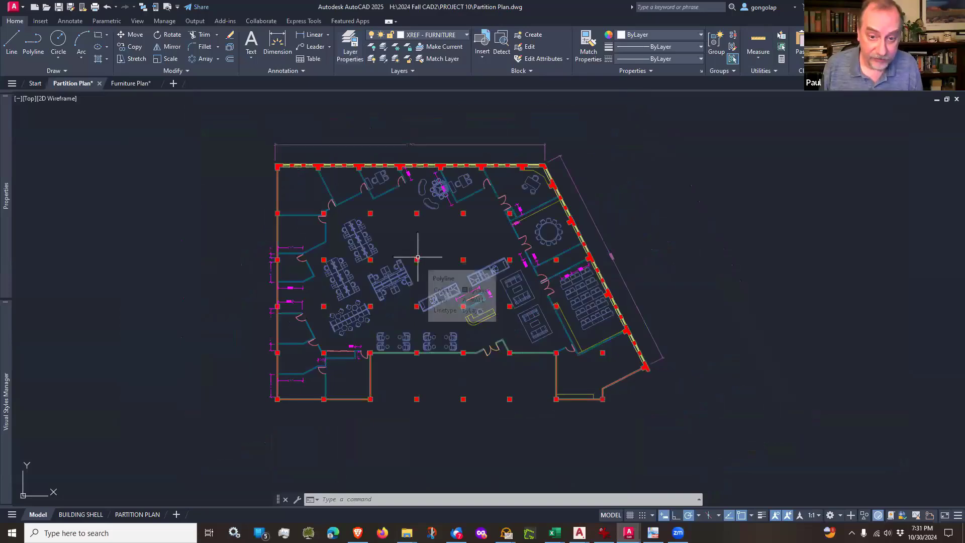
scroll(418, 257, "up", 3)
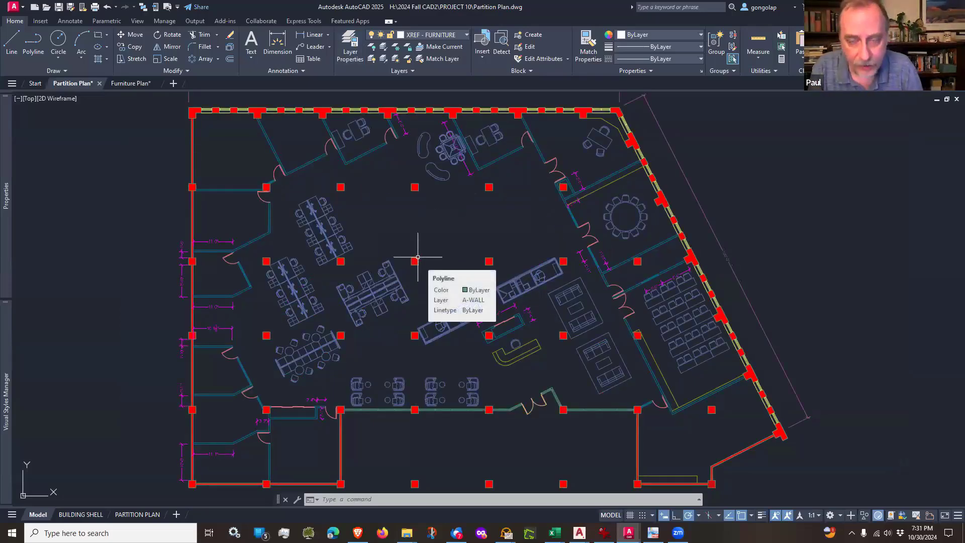
scroll(399, 101, "up", 2)
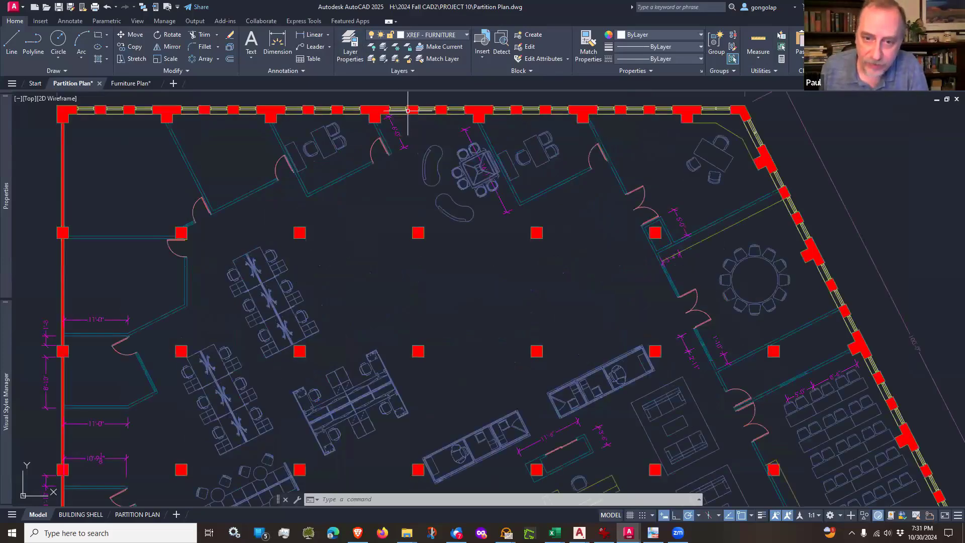
scroll(436, 211, "down", 2)
scroll(435, 210, "down", 2)
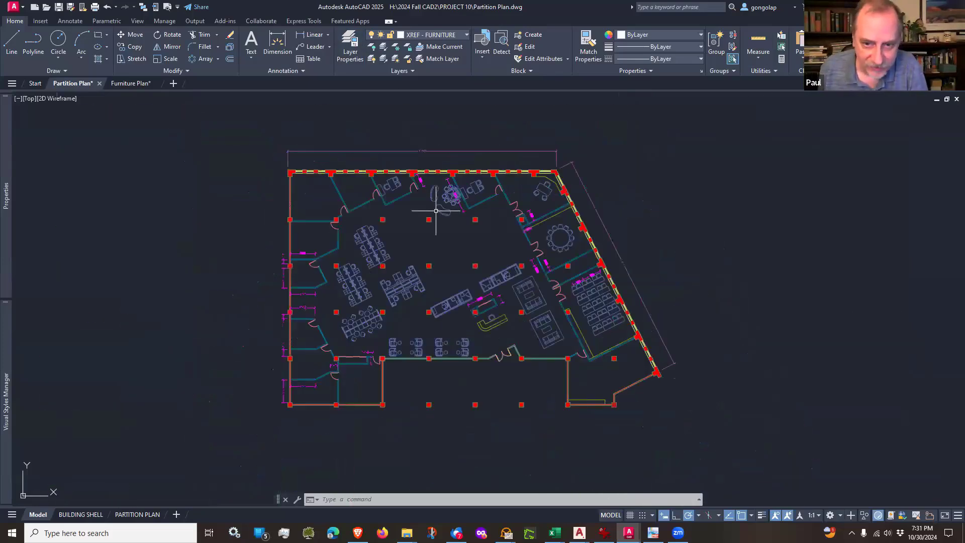
Step: Create a copy of the PARTITION PLAN layout and place it at the end of the layouts
mouse_move(435, 235)
middle_mouse_down()
mouse_move(424, 223)
mouse_move(447, 232)
mouse_move(444, 240)
middle_mouse_up()
scroll(422, 227, "up", 3)
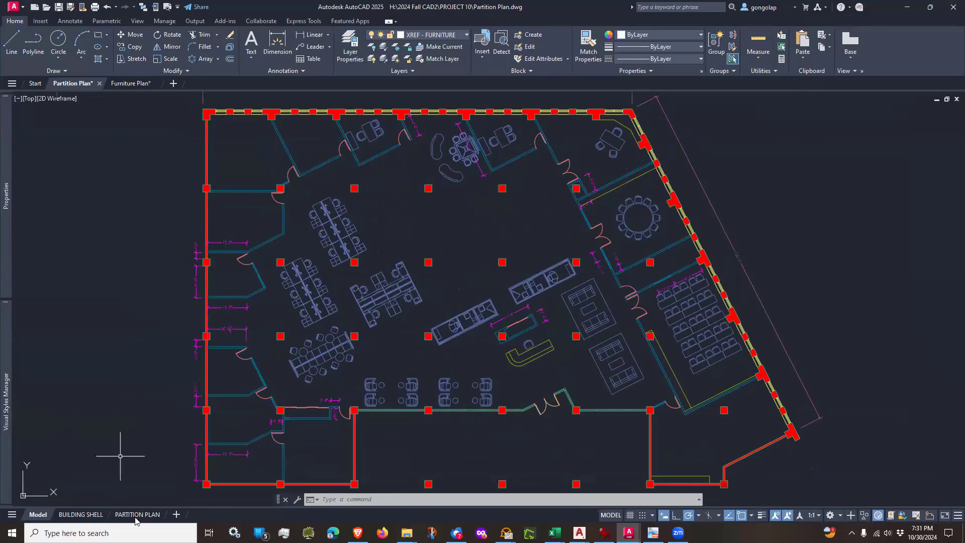
mouse_move(137, 517)
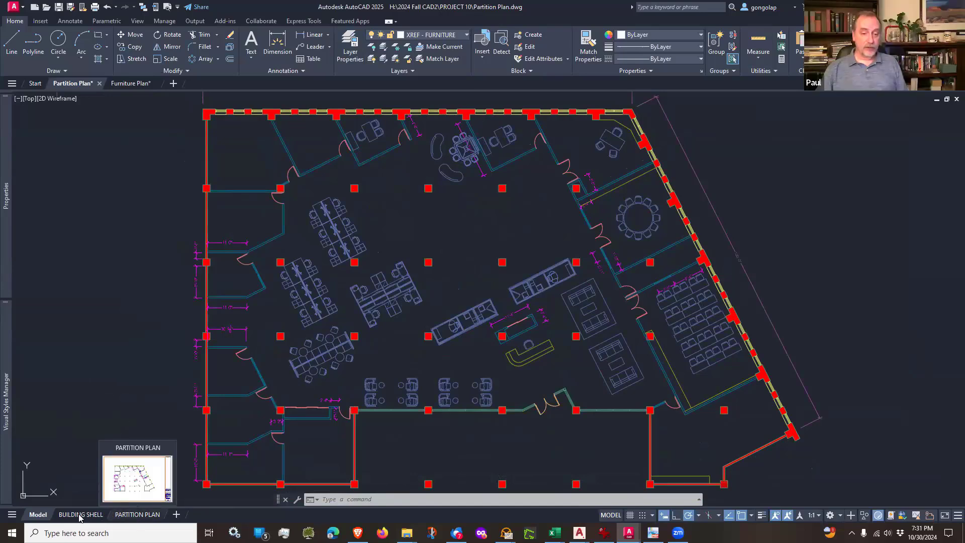
mouse_move(79, 517)
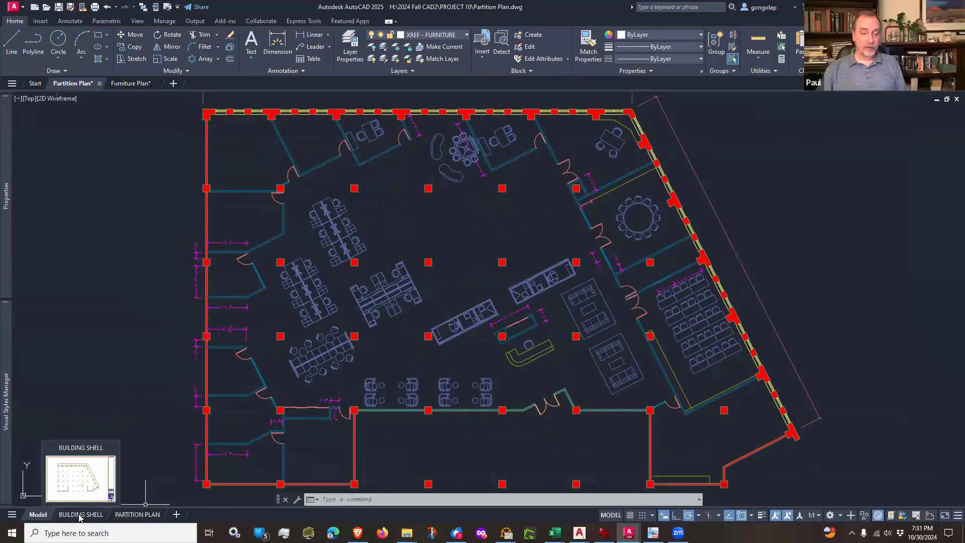
right_click(143, 514)
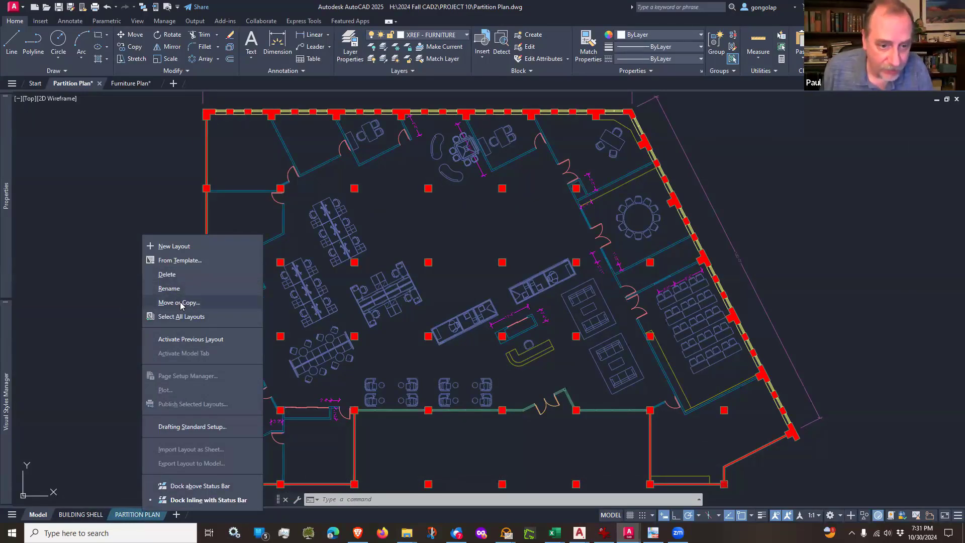
left_click(120, 517)
right_click(121, 517)
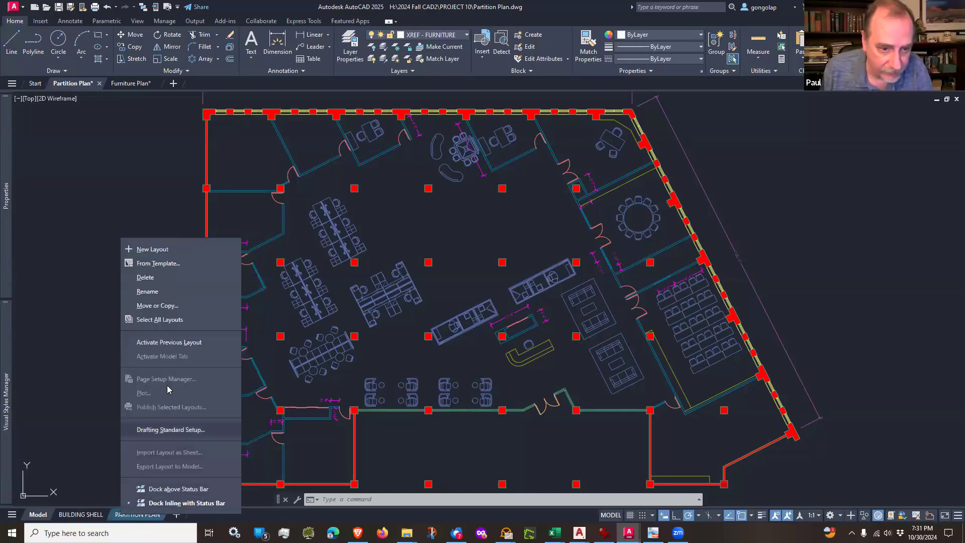
left_click(169, 310)
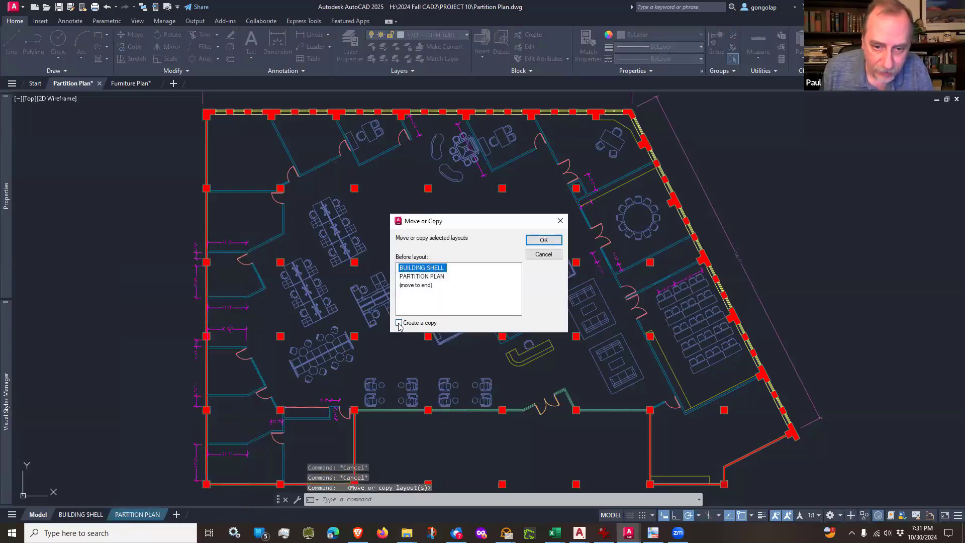
left_click(399, 323)
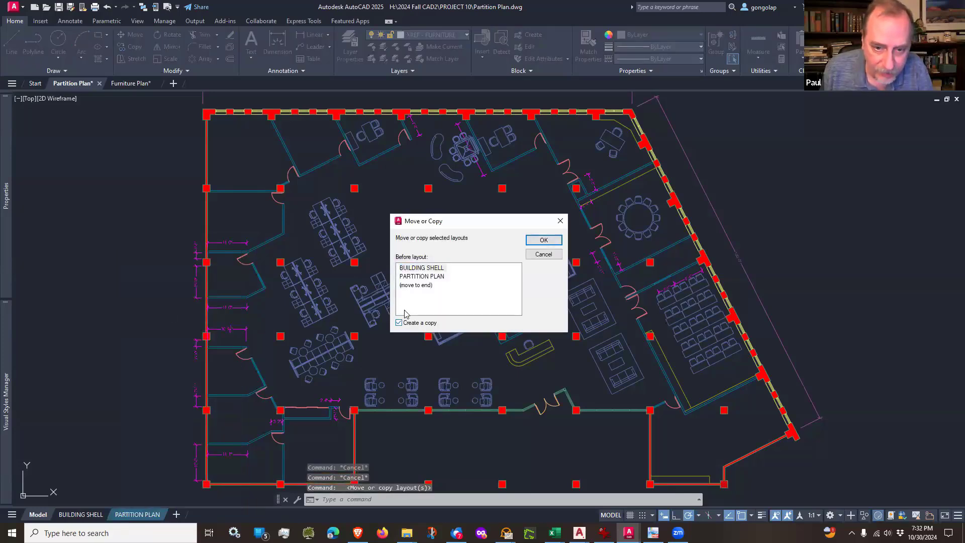
left_click(416, 285)
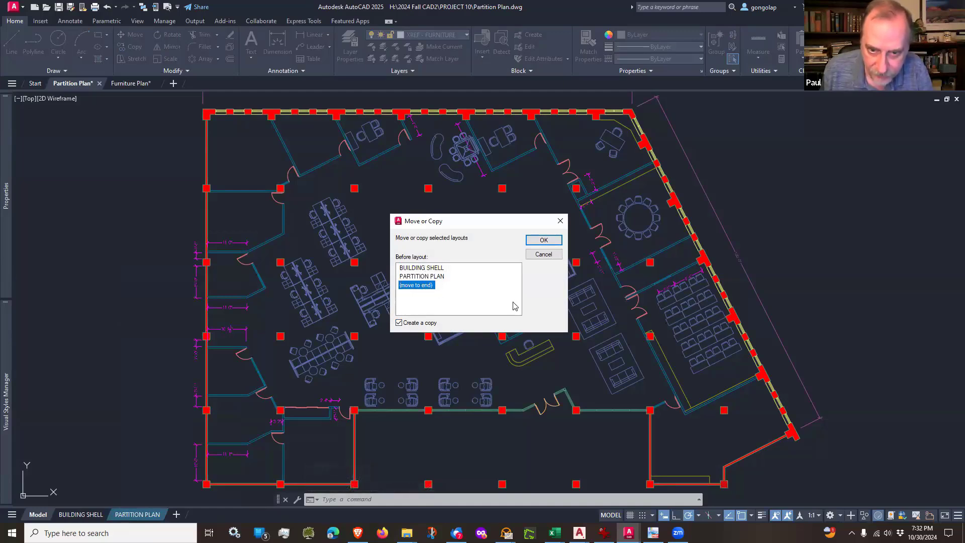
left_click(543, 240)
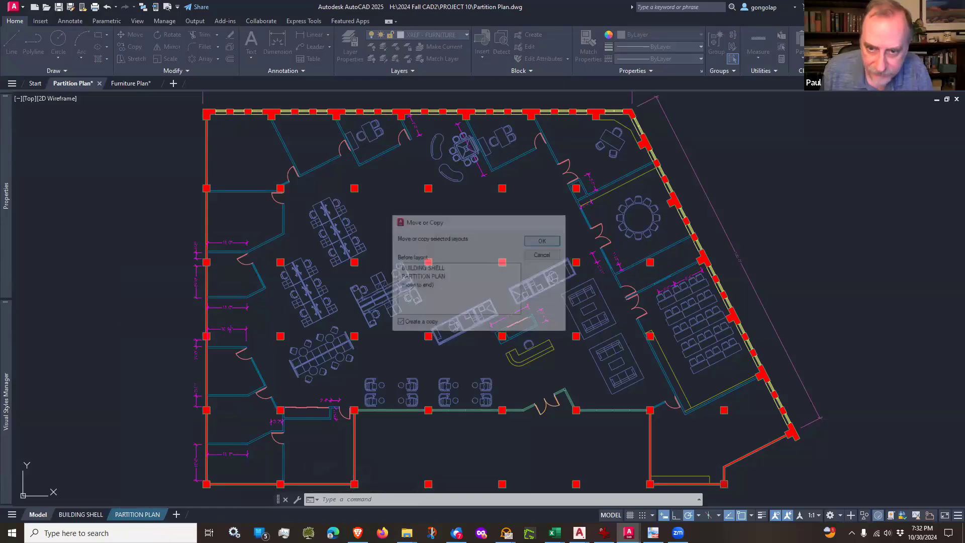
Step: Open the copied partition plan layout and rename it FURNITURE PLAN
mouse_move(190, 519)
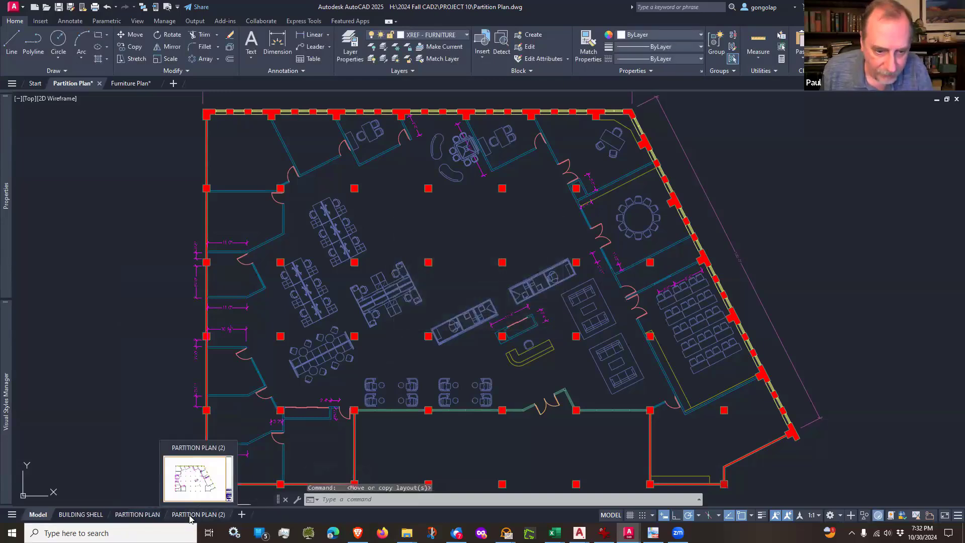
left_click(191, 515)
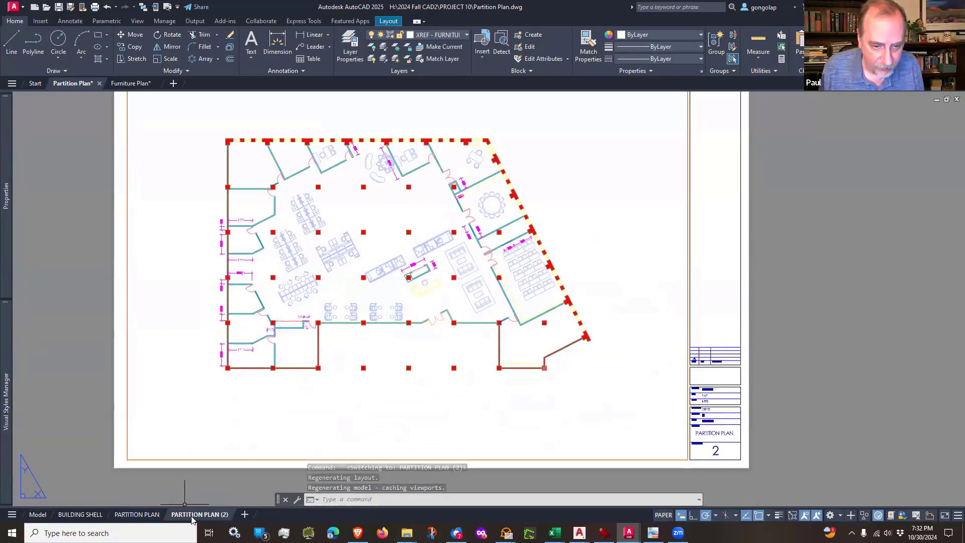
right_click(192, 516)
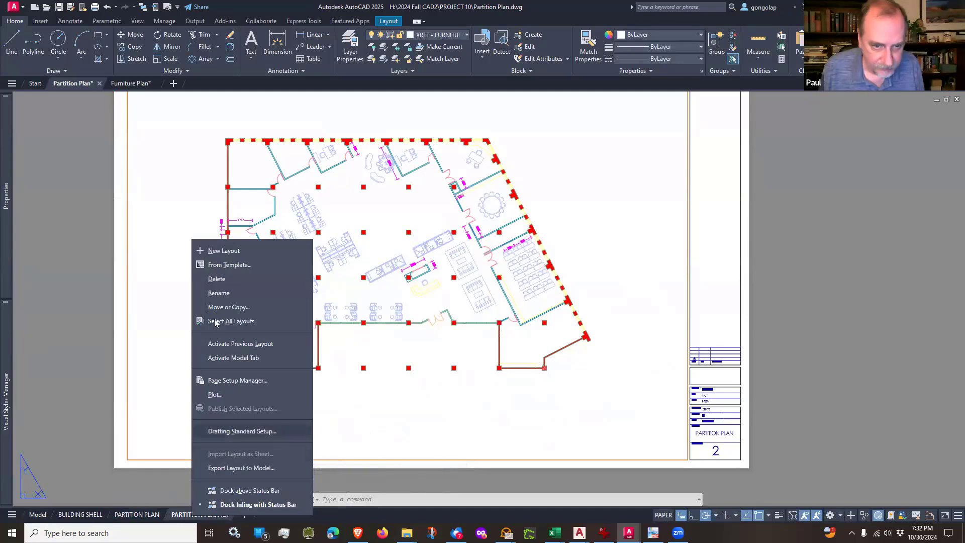
left_click(221, 293)
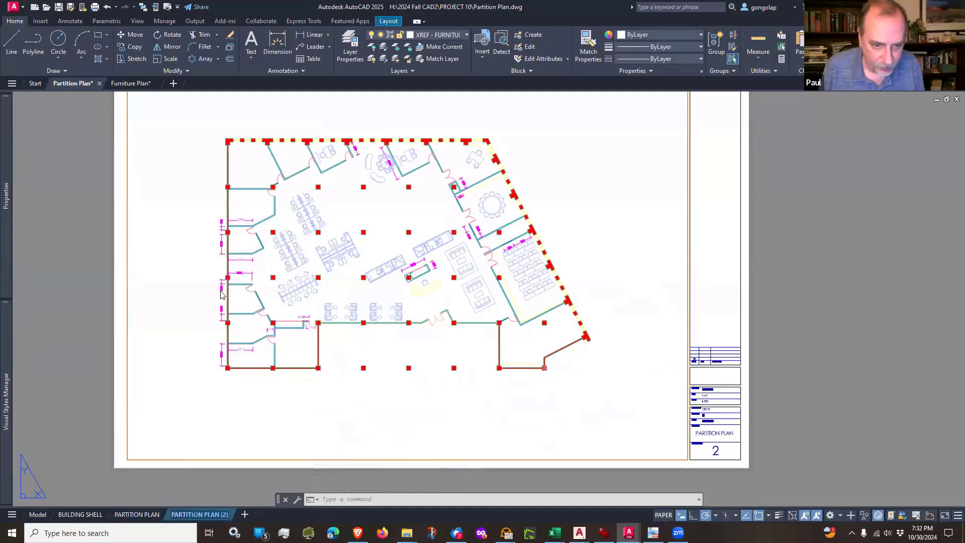
type("FURN")
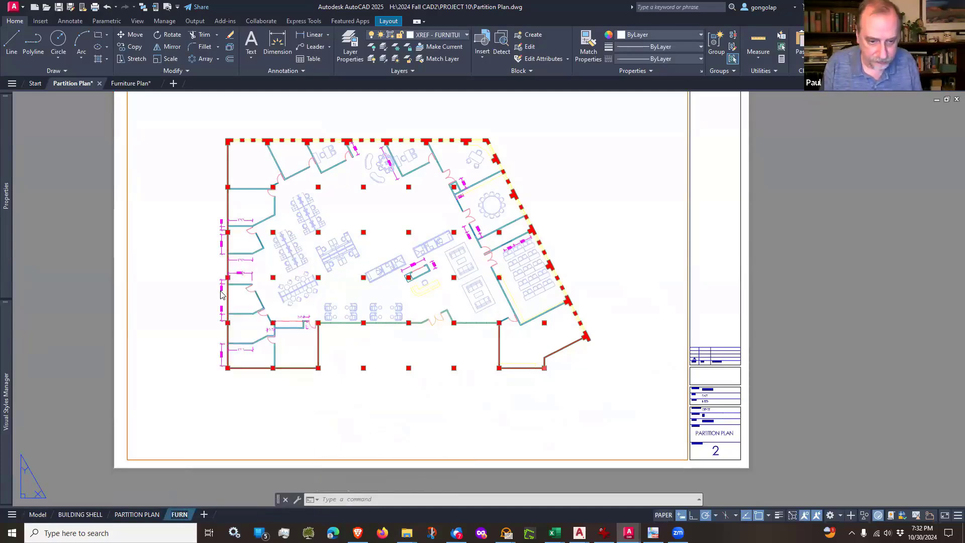
type("ITURE PLA")
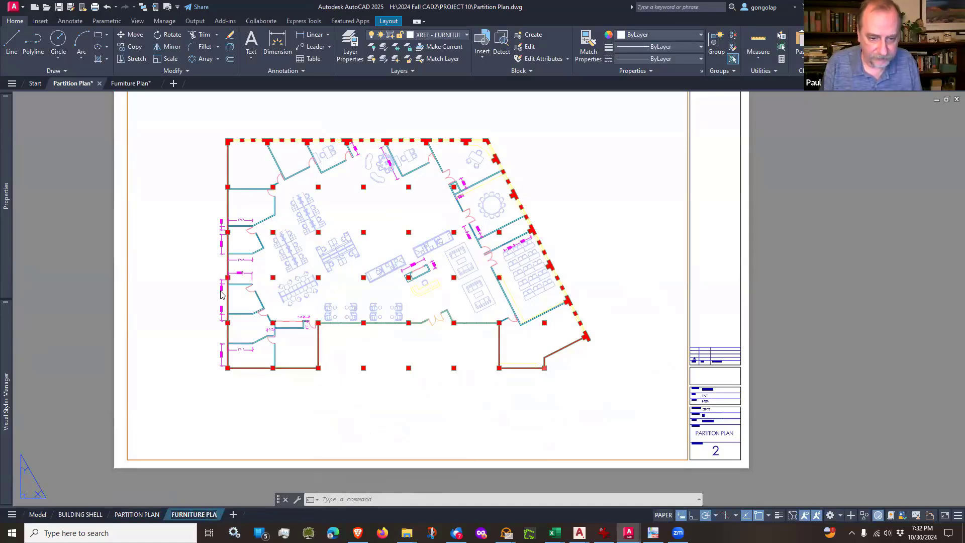
type("N")
key("Return")
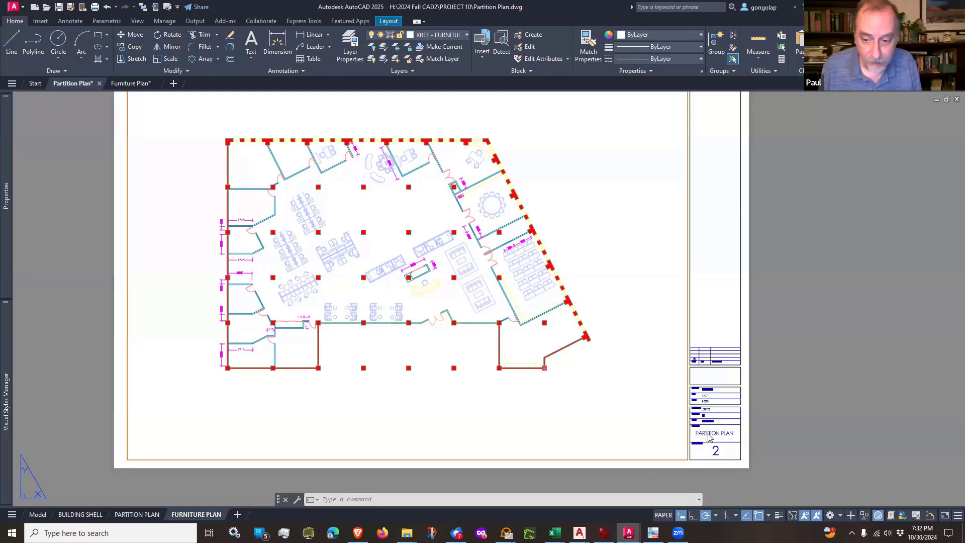
Step: Change the sheet title in the new layout's title block to FURNITURE PLAN
scroll(712, 439, "up", 2)
scroll(713, 439, "up", 3)
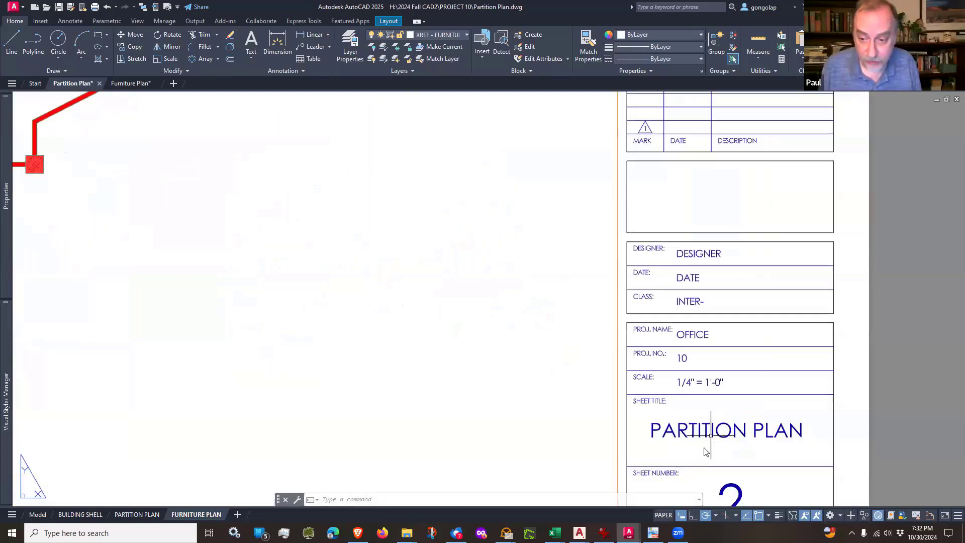
left_click(719, 435)
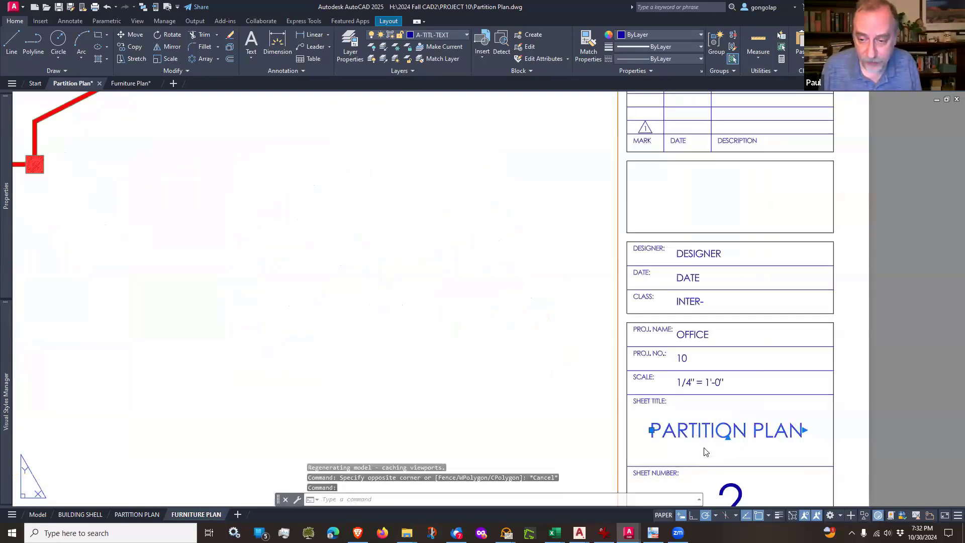
double_click(708, 430)
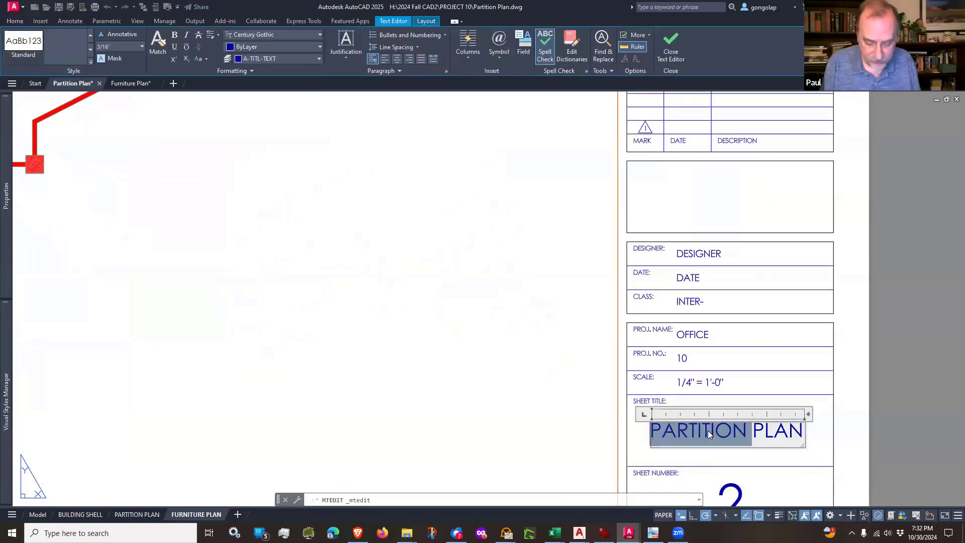
type("FURNITURE")
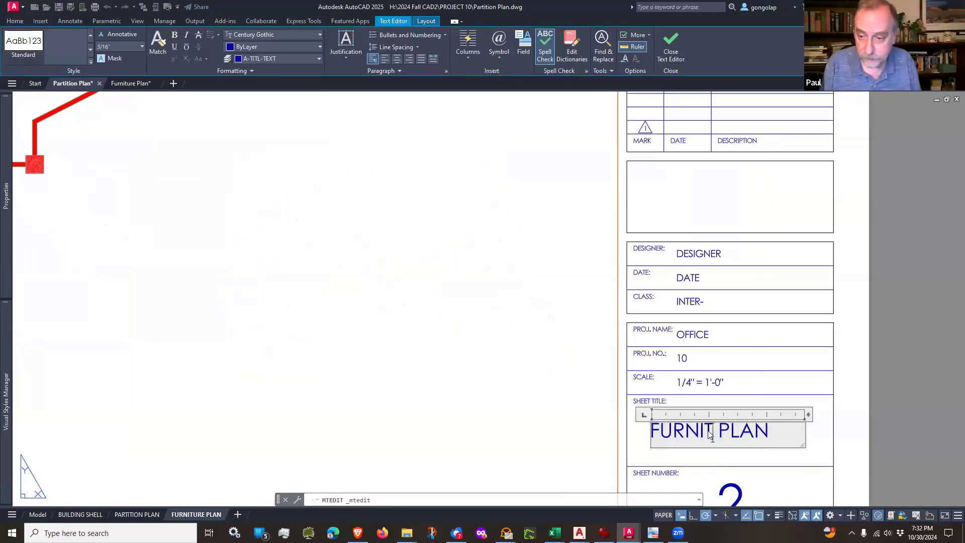
key("Escape")
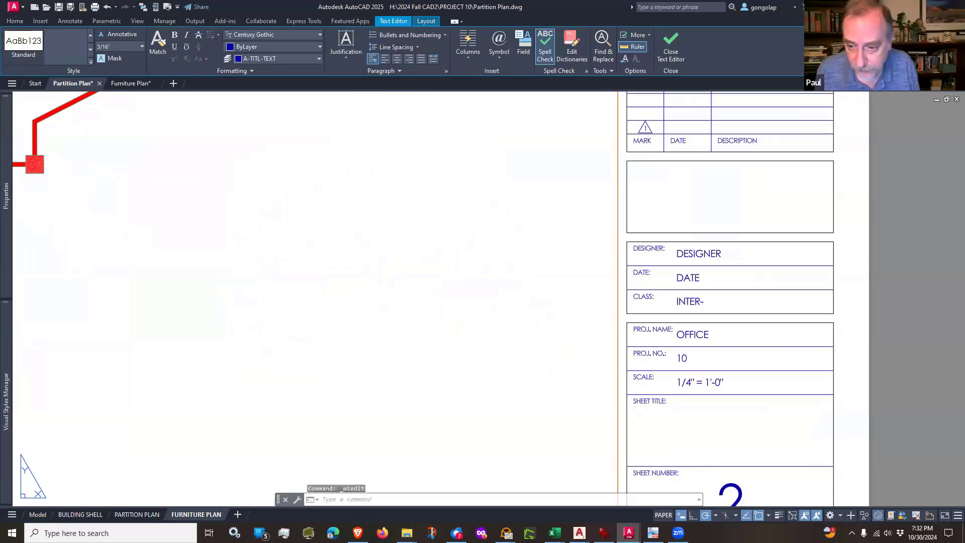
Step: Set the sheet number in the furniture layout's title block to 3 and show the whole sheet
scroll(592, 350, "down", 4)
scroll(648, 417, "up", 4)
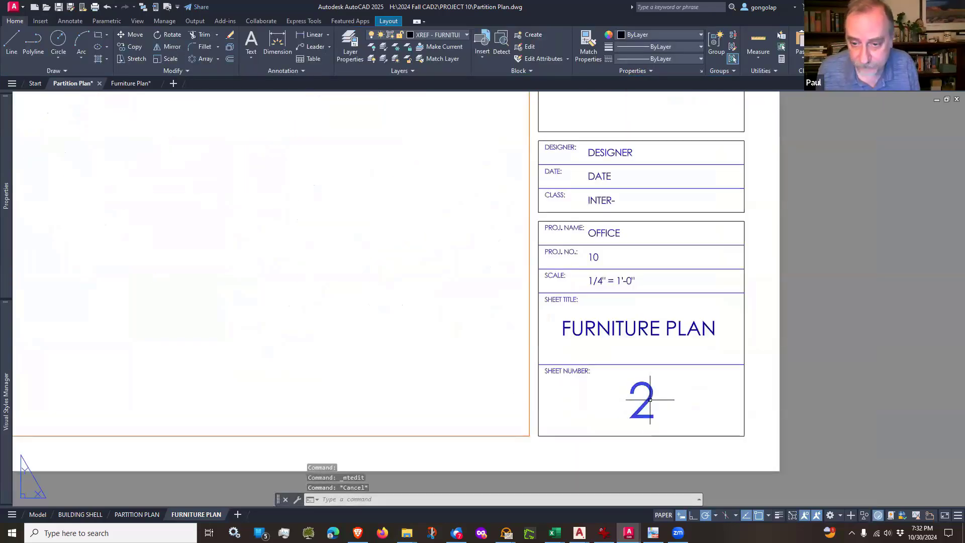
double_click(649, 401)
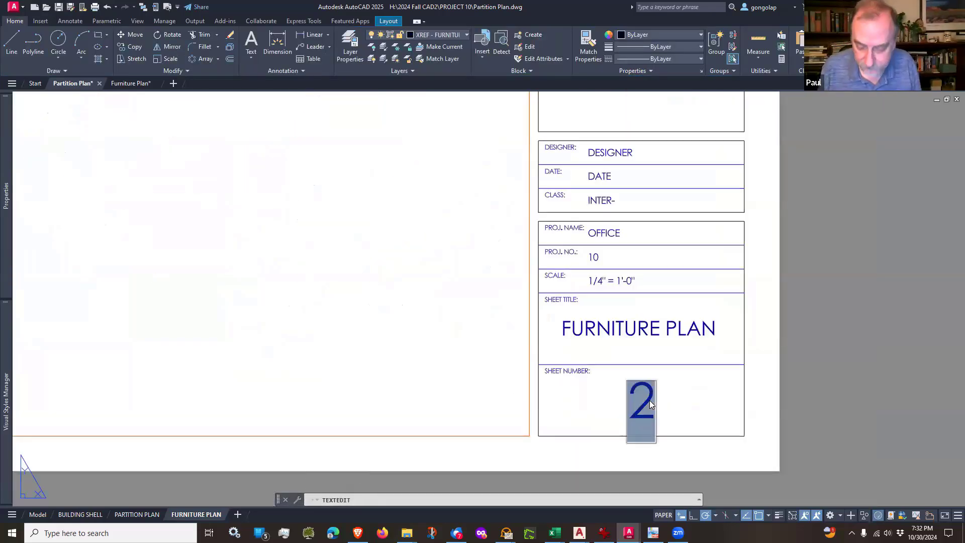
type("3")
left_click(812, 421)
key("Escape")
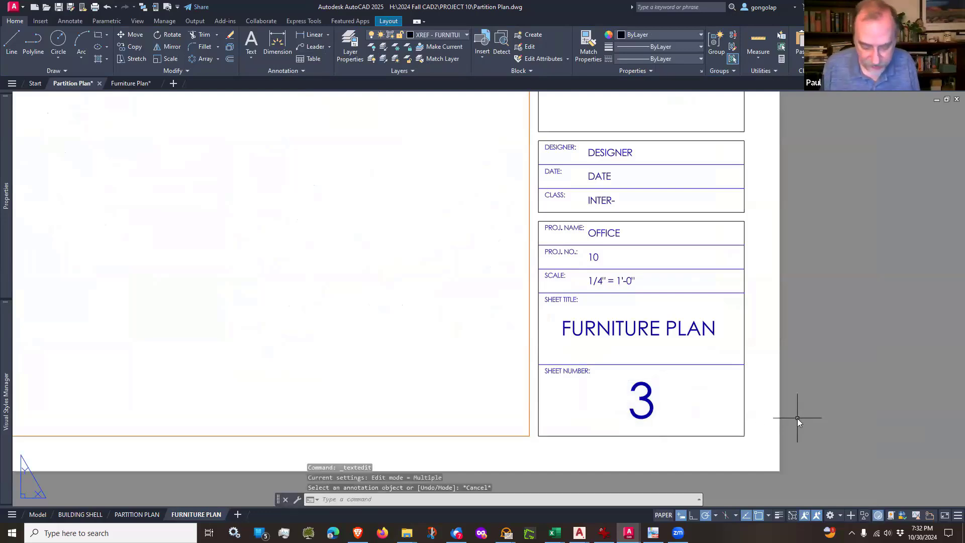
type("z")
key("Return")
type("e")
key("Return")
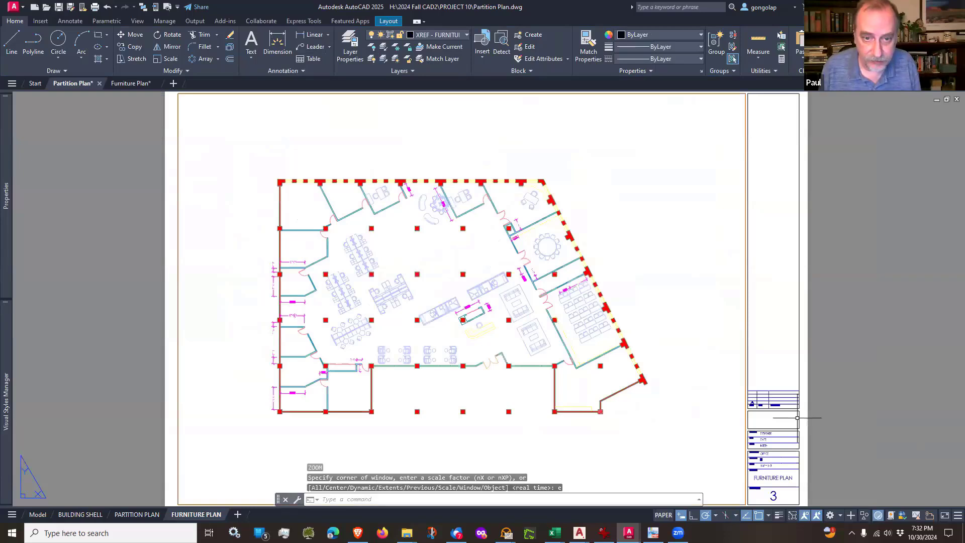
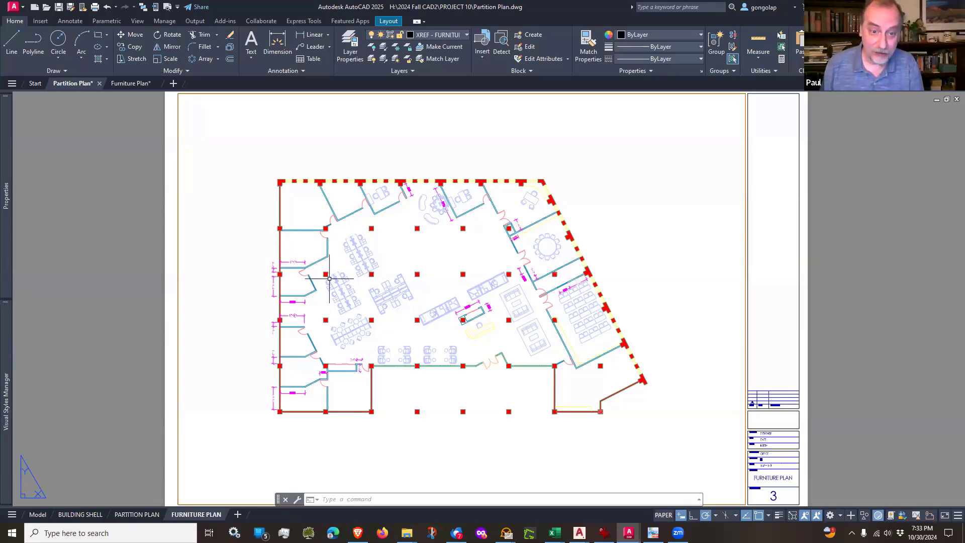
Step: Activate the Furniture Plan viewport and freeze the new dimensions layer, A-ANNO-DIMS-NEW, in it by picking one of the magenta dimensions
scroll(290, 260, "up", 4)
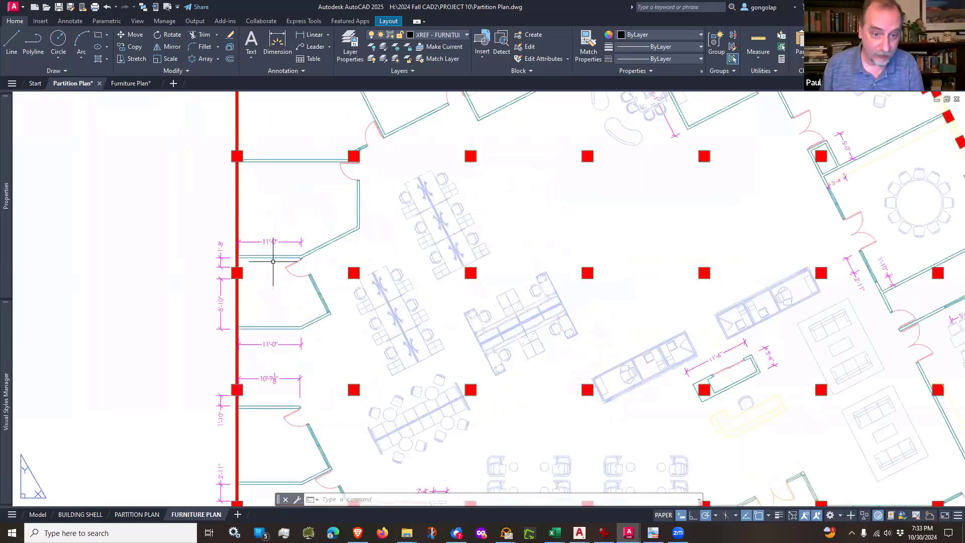
scroll(272, 259, "down", 4)
scroll(272, 261, "up", 2)
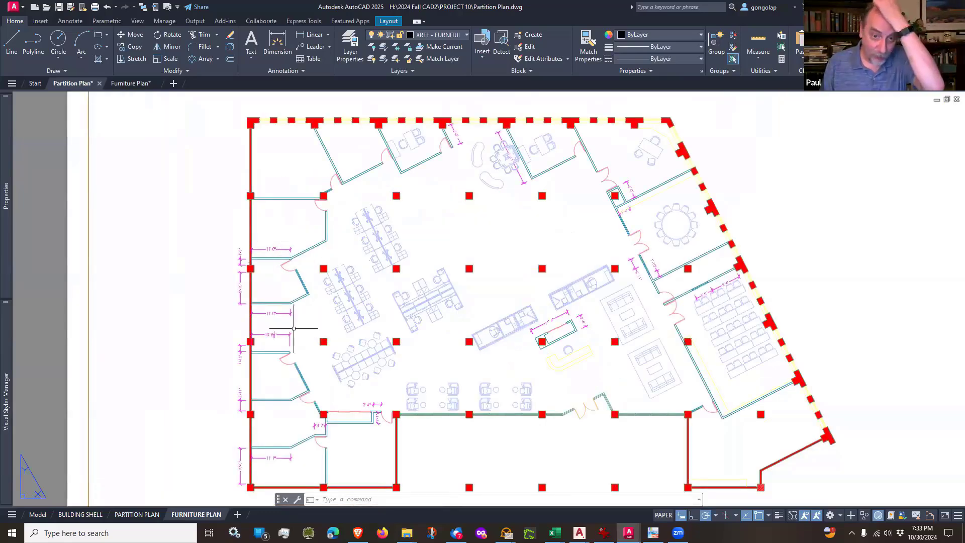
scroll(286, 334, "down", 2)
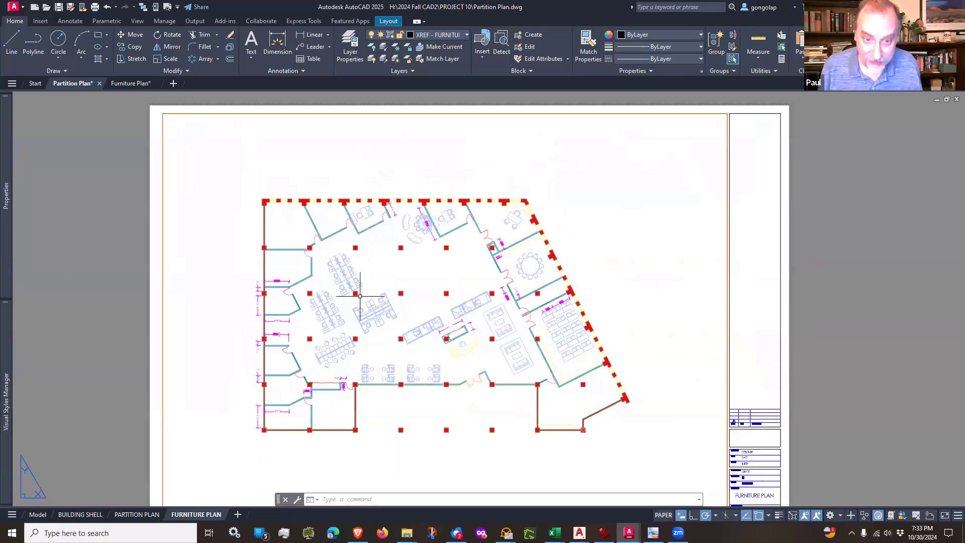
double_click(379, 263)
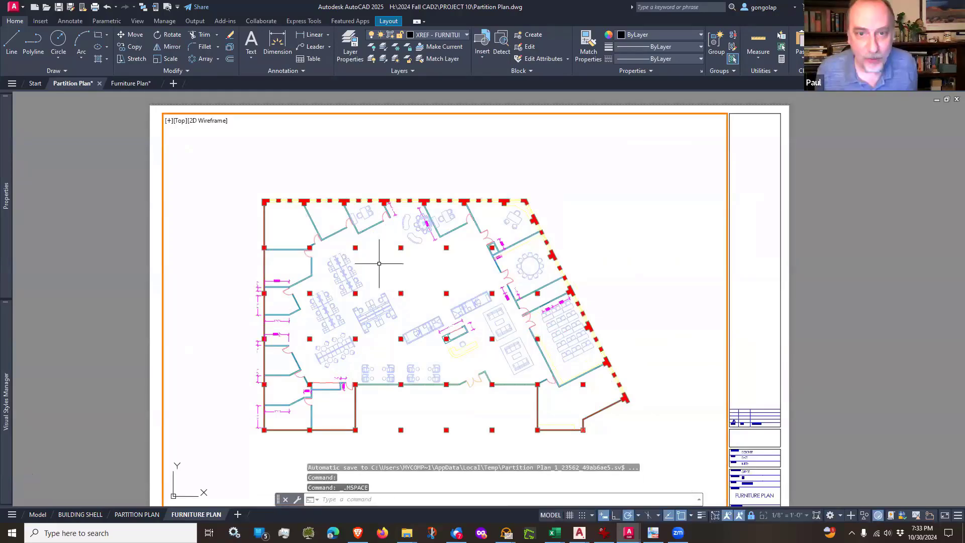
left_click(395, 47)
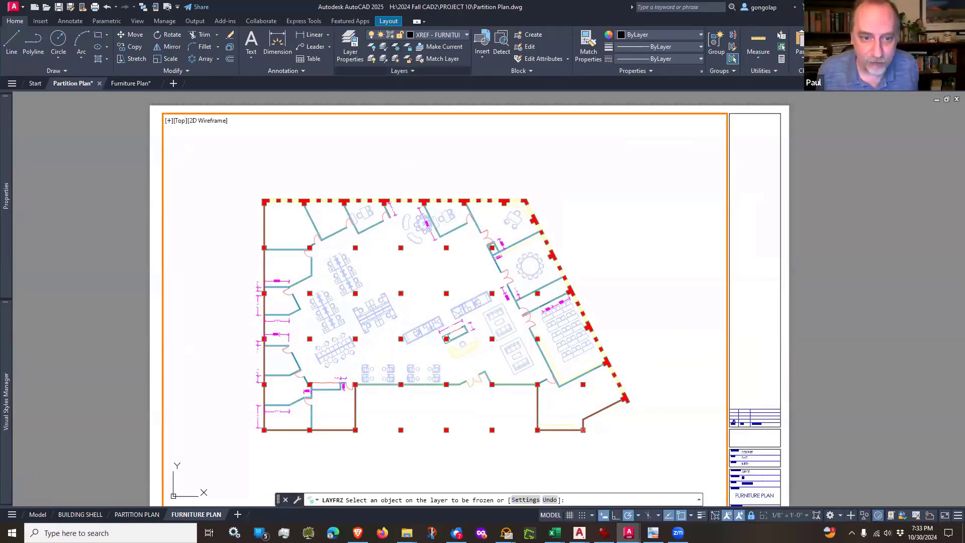
left_click(284, 281)
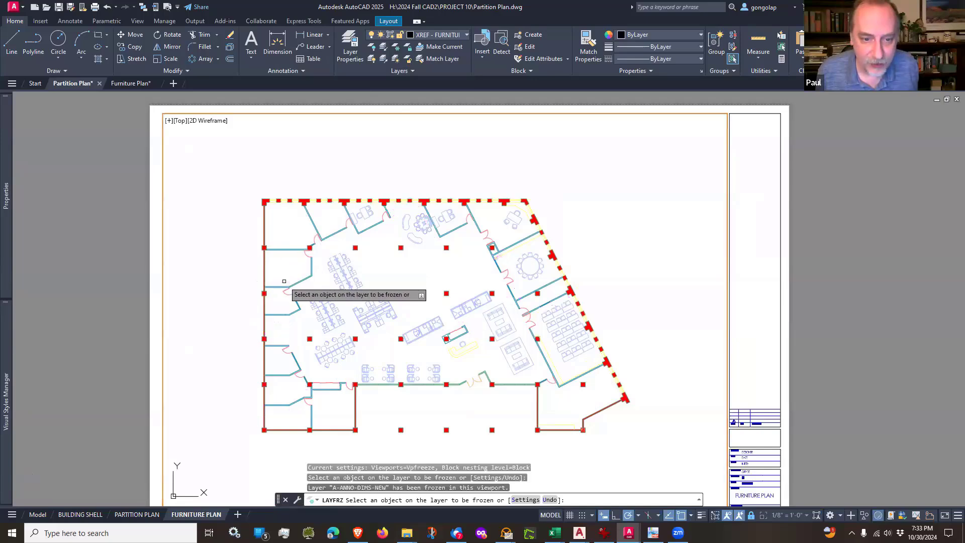
key("Escape")
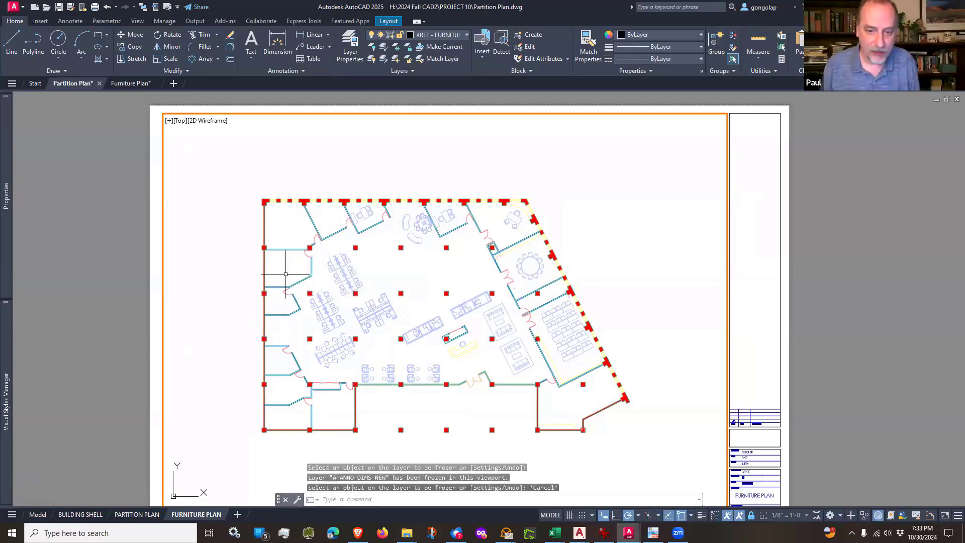
Step: Fit the Furniture Plan sheet to its extents and return from the viewport to paper space
middle_click_drag(330, 274, 339, 260)
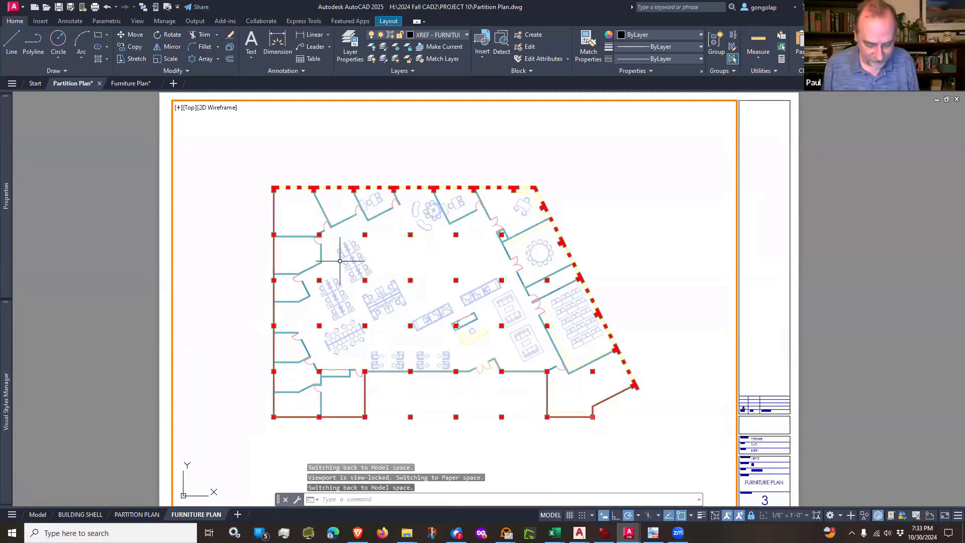
type("z")
key("Return")
type("e")
key("Return")
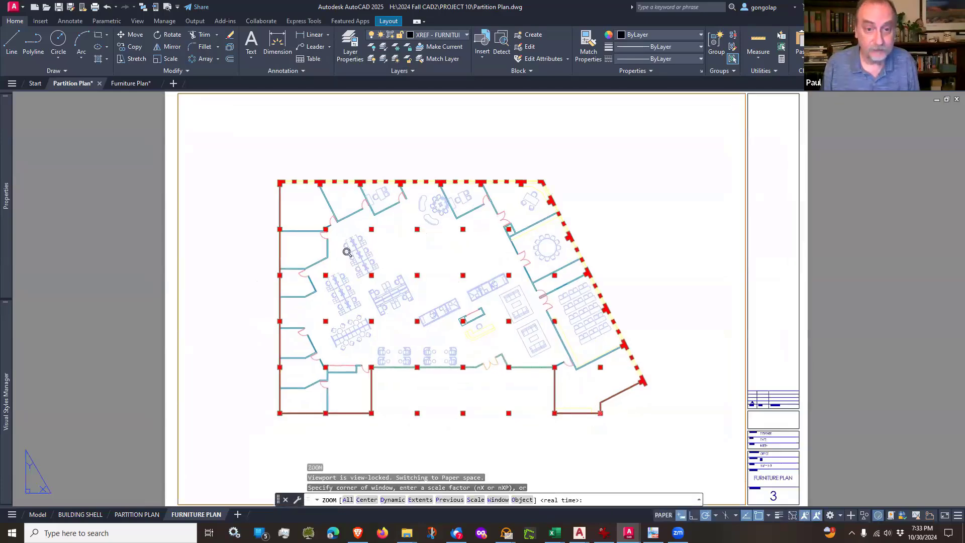
double_click(139, 346)
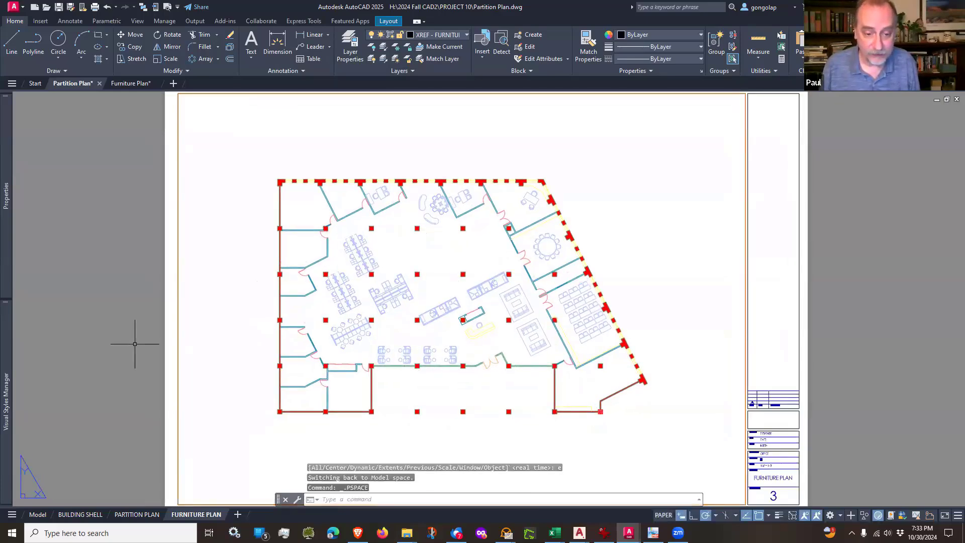
Step: Switch to the Partition Plan layout and zoom to the sheet's extents
left_click(136, 515)
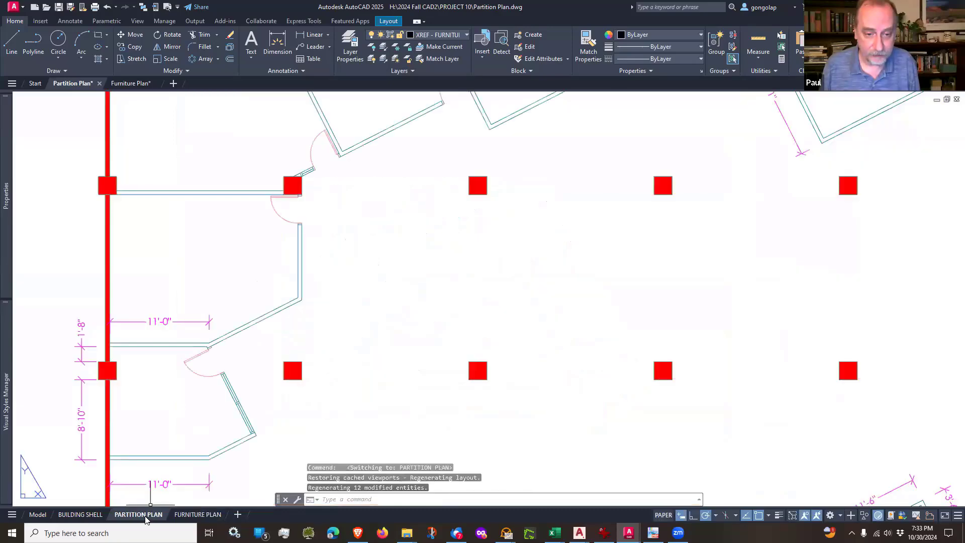
type("z")
key("Return")
type("e")
key("Return")
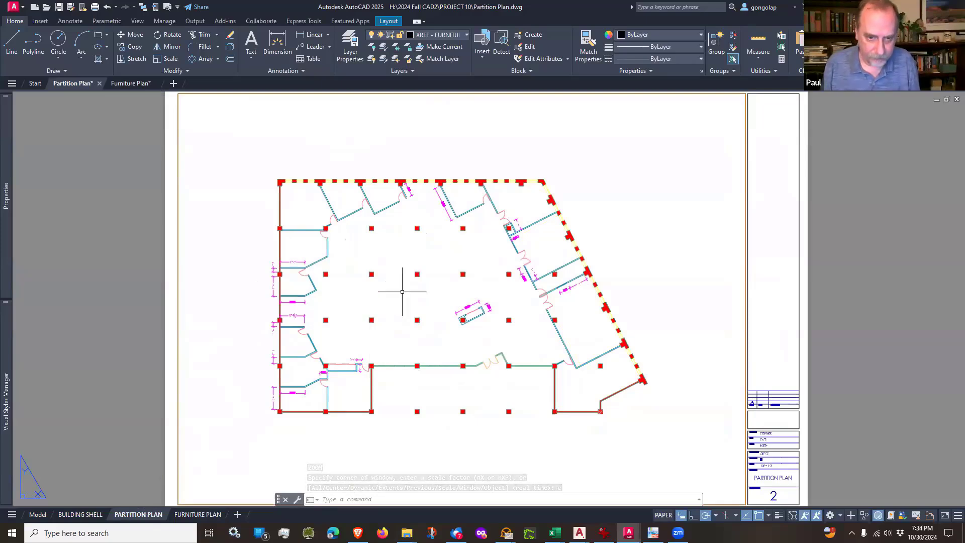
Step: Examine the layer properties of the Partition Plan layout from paper space and from within its active viewport
type("la")
key("Return")
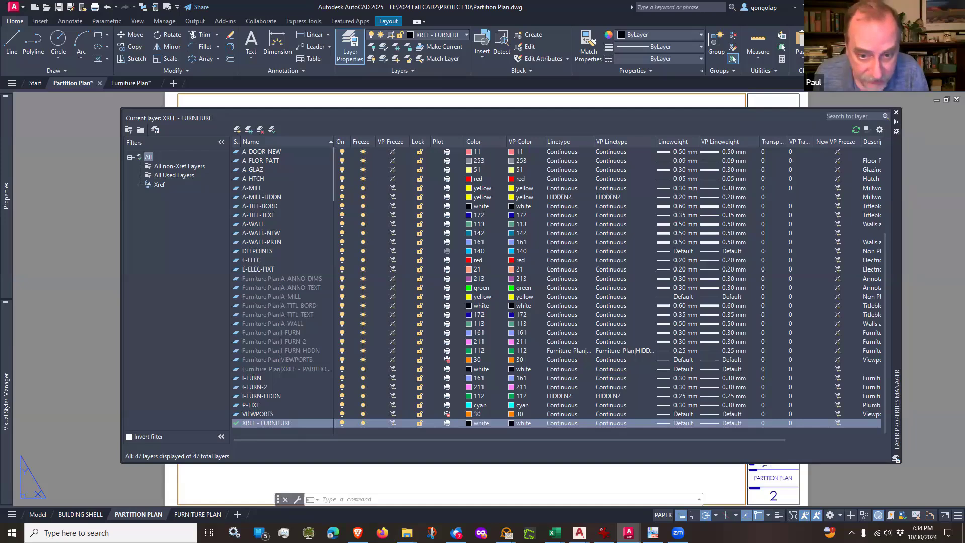
left_click(895, 112)
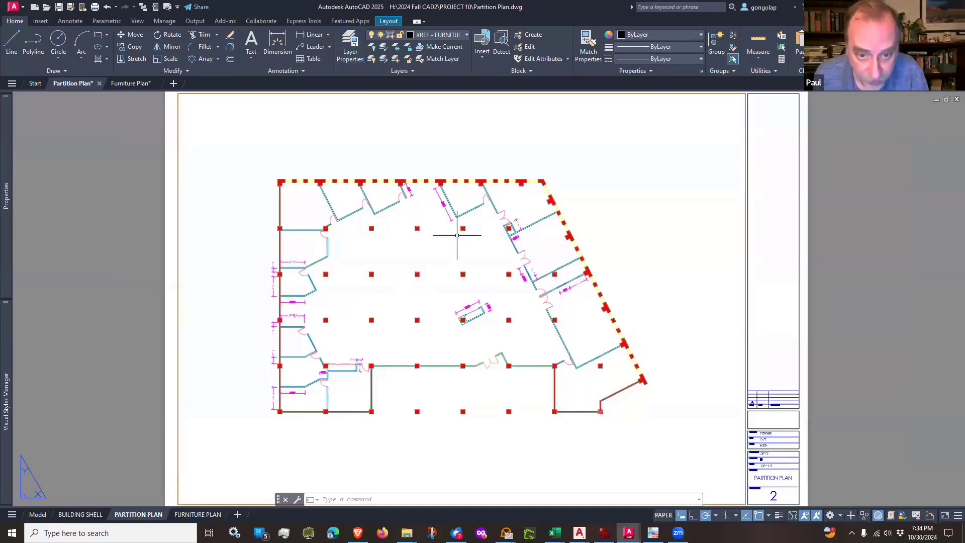
double_click(412, 254)
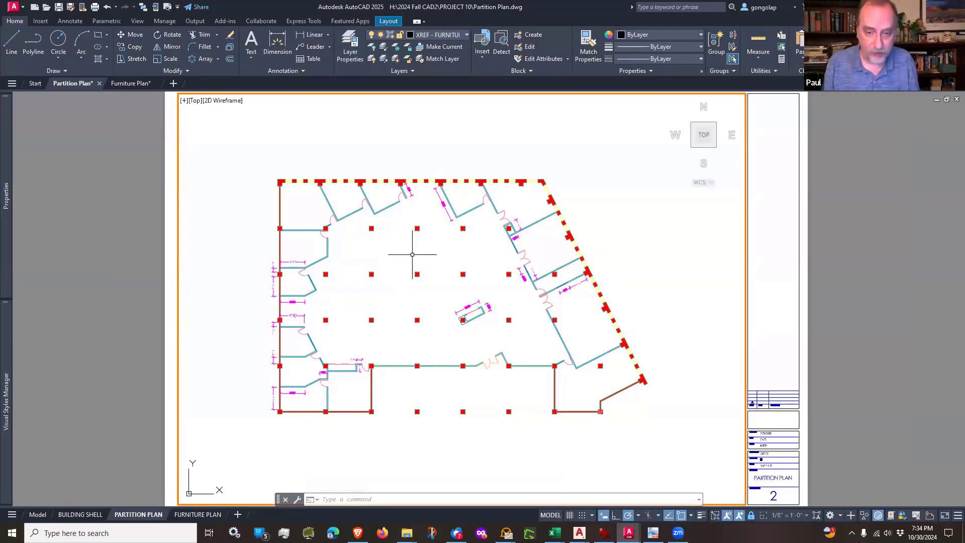
type("la")
key("Return")
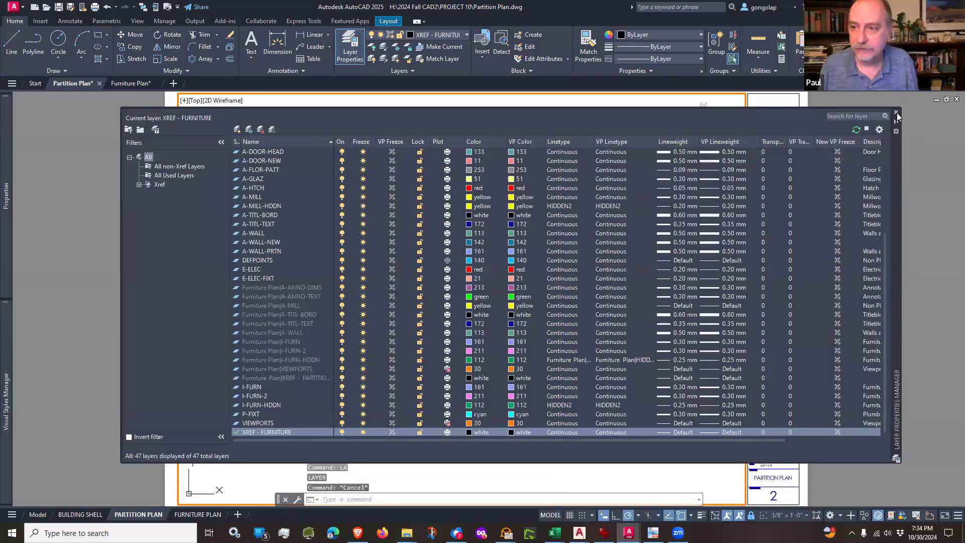
left_click(896, 114)
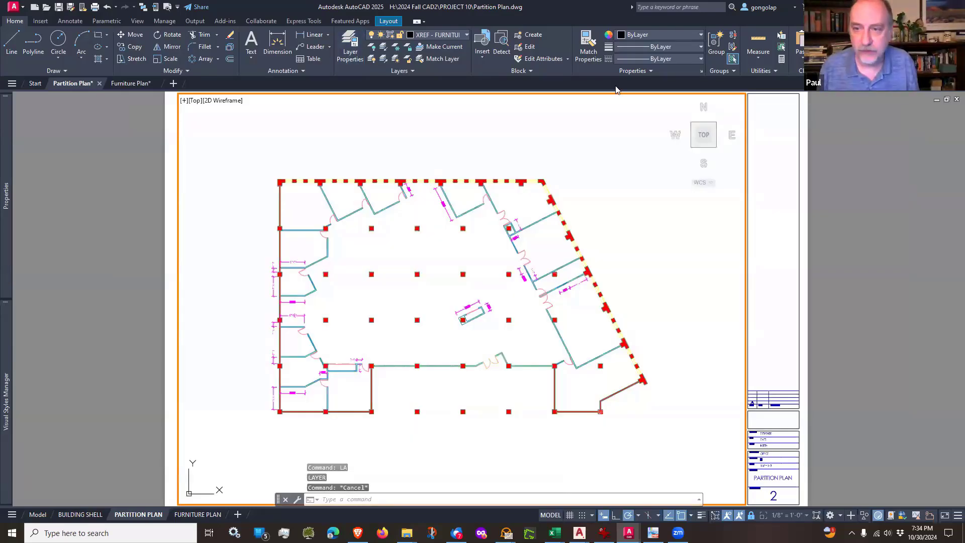
Step: Check the current-viewport freeze setting of the XREF - FURNITURE layer for the Partition Plan viewport
left_click(467, 35)
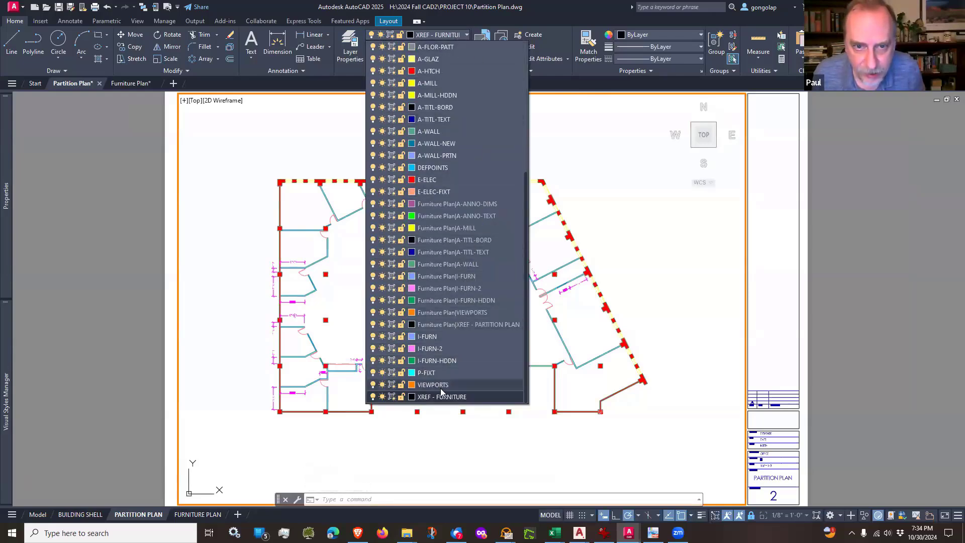
left_click(392, 397)
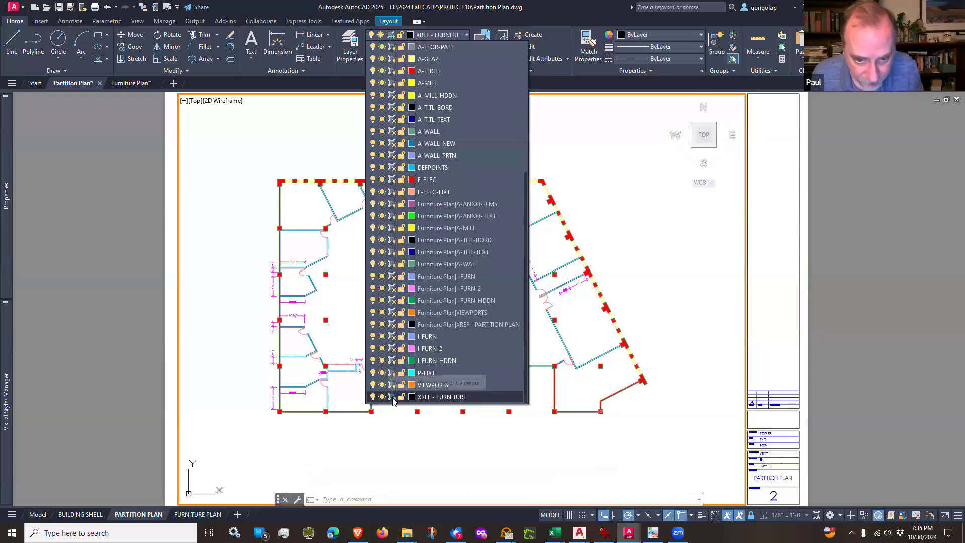
left_click(375, 450)
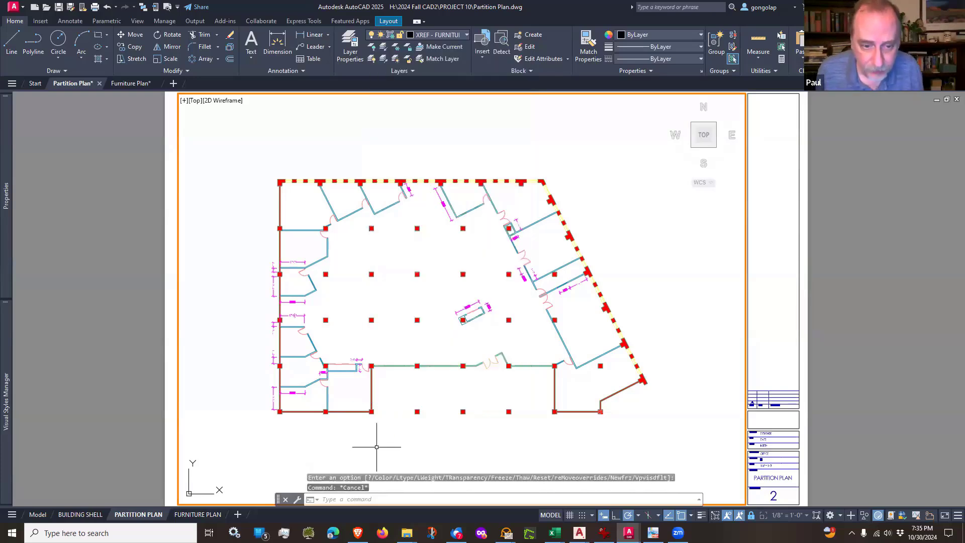
key("Escape")
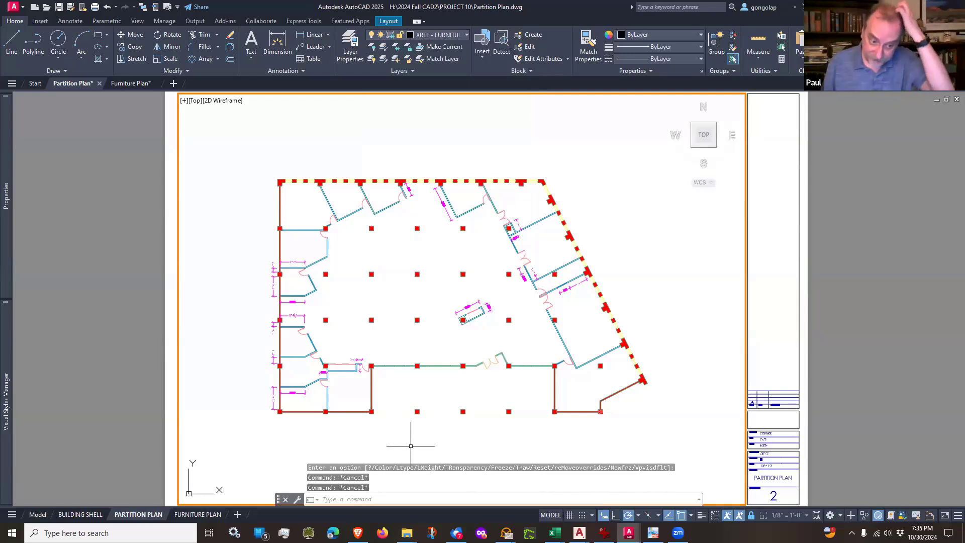
Step: Switch to model space, select the furniture external reference to check its layer, and clear the selection
left_click(37, 514)
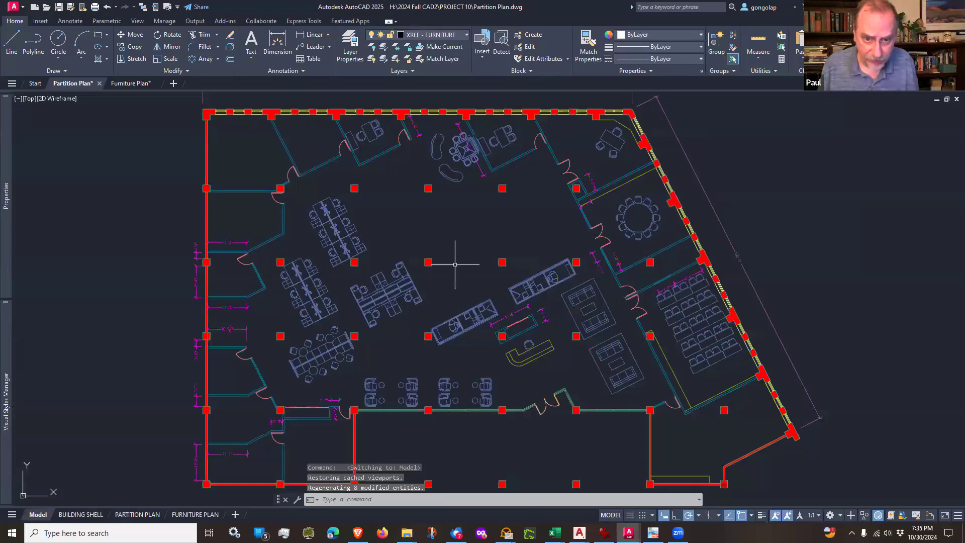
left_click(406, 270)
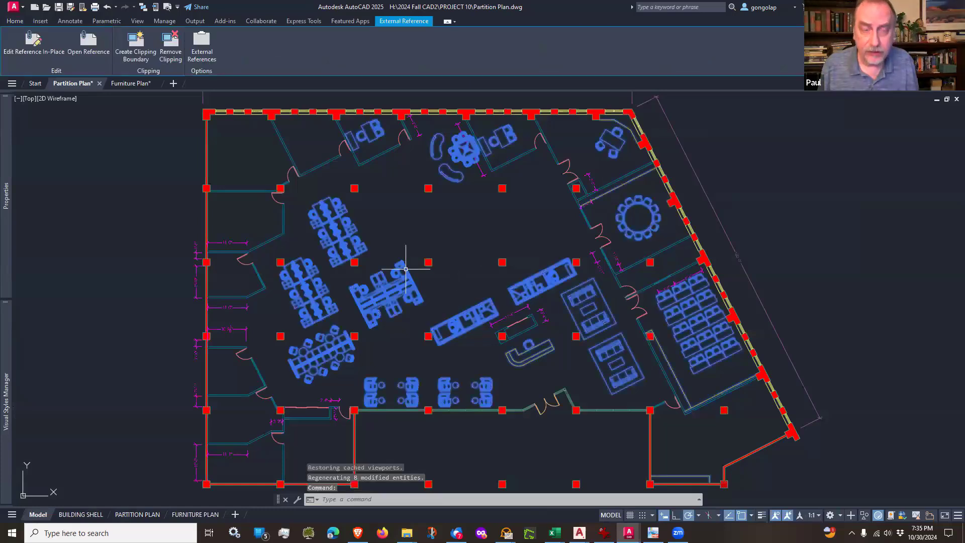
left_click(30, 21)
key("Escape")
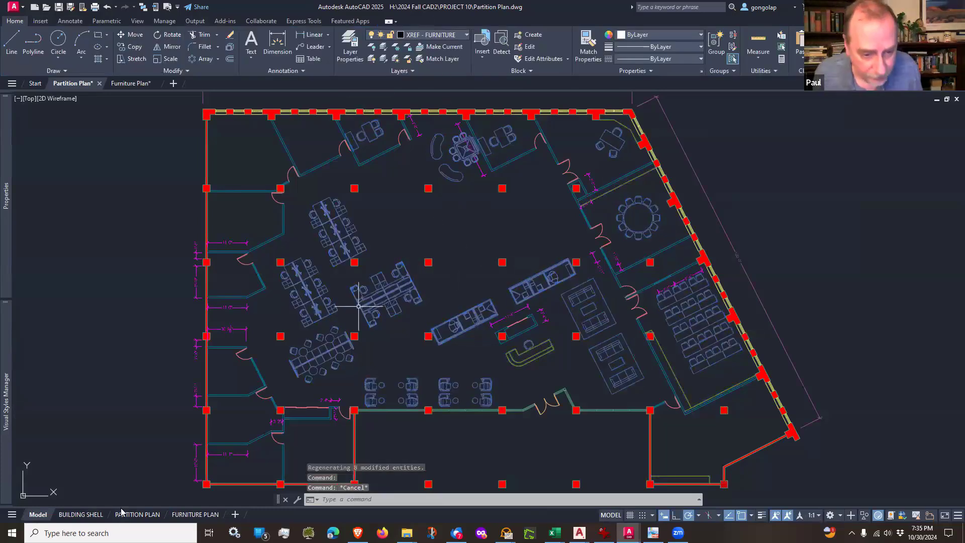
Step: Go back to the Partition Plan layout, leave the viewport for paper space and fit the sheet to its extents
left_click(127, 514)
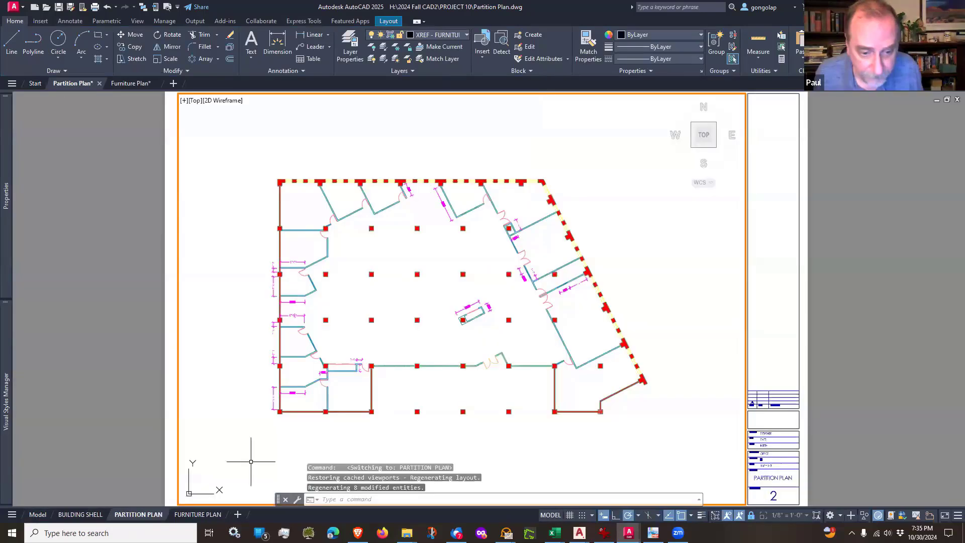
double_click(151, 362)
type("z")
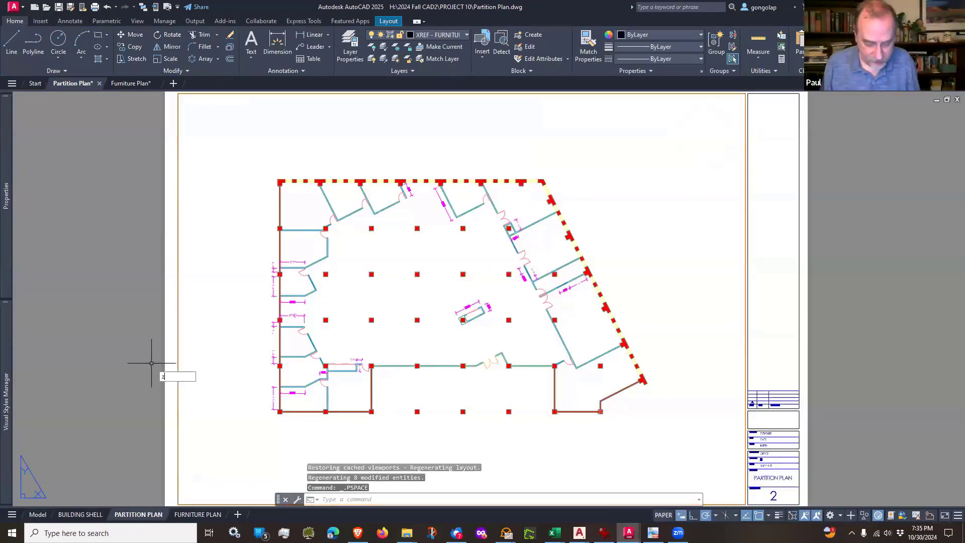
key("Return")
type("e")
key("Return")
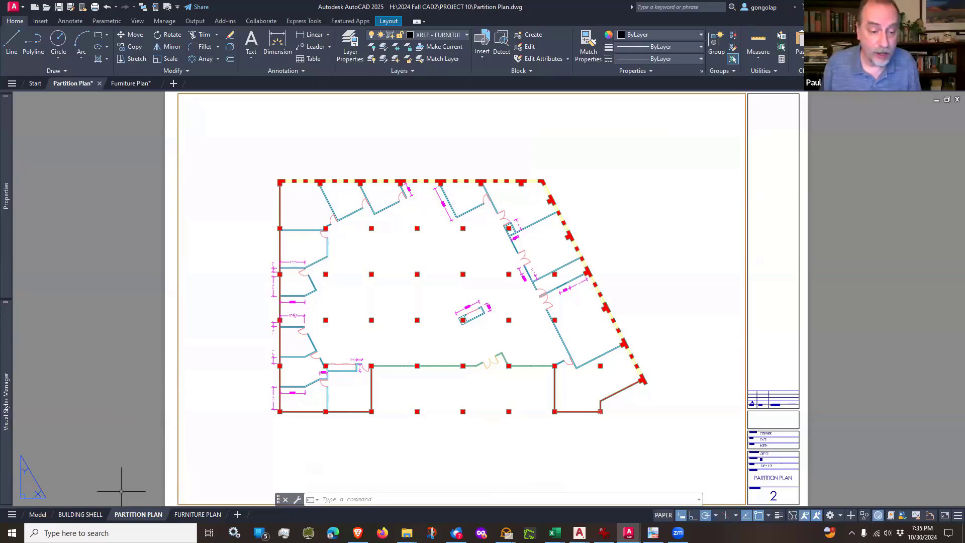
Step: Recheck which layer the furniture external reference is on in model space, and return to the Partition Plan layout
mouse_move(40, 518)
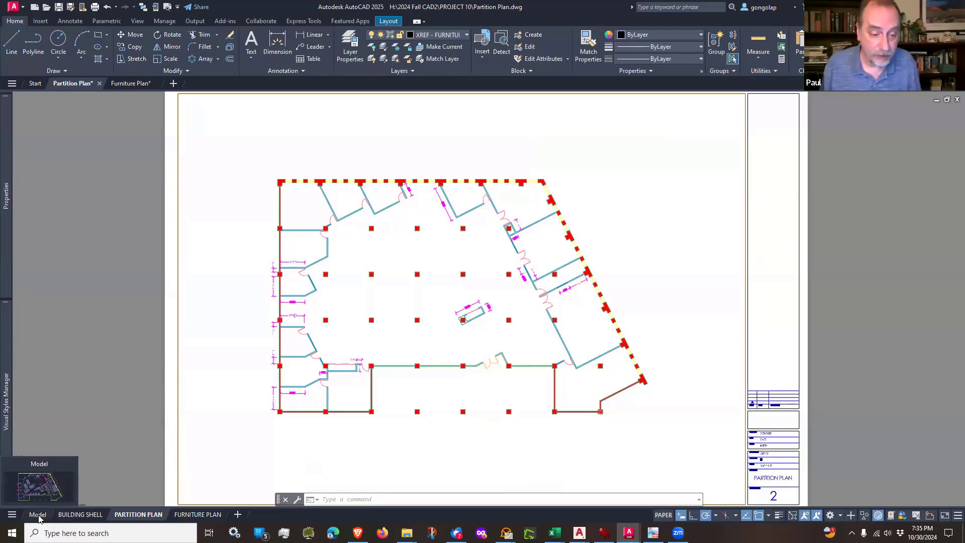
left_click(38, 515)
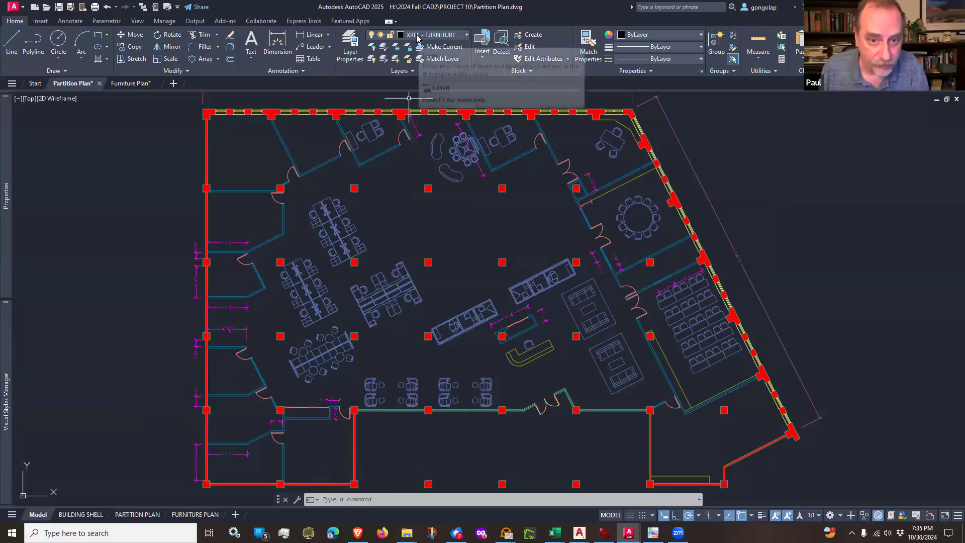
scroll(402, 309, "down", 6)
scroll(408, 316, "up", 2)
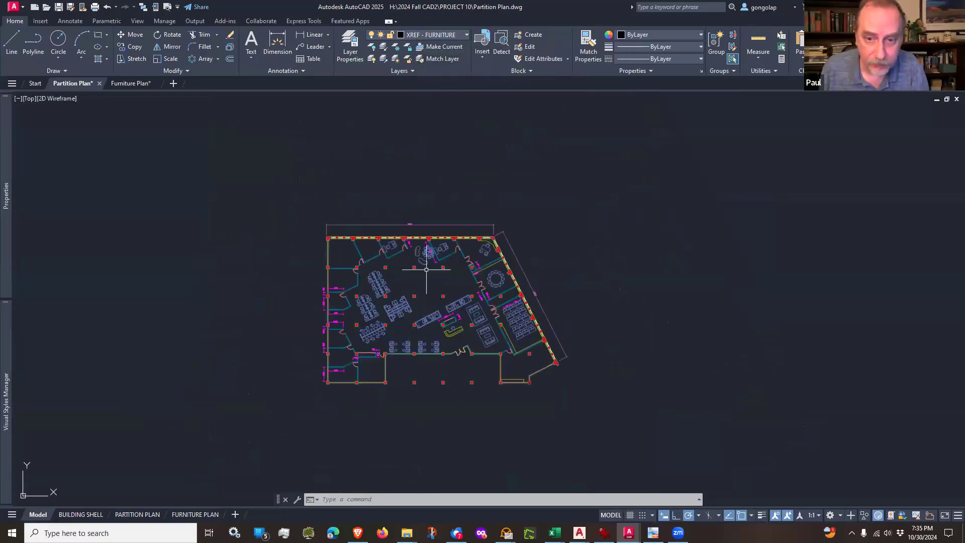
left_click(423, 251)
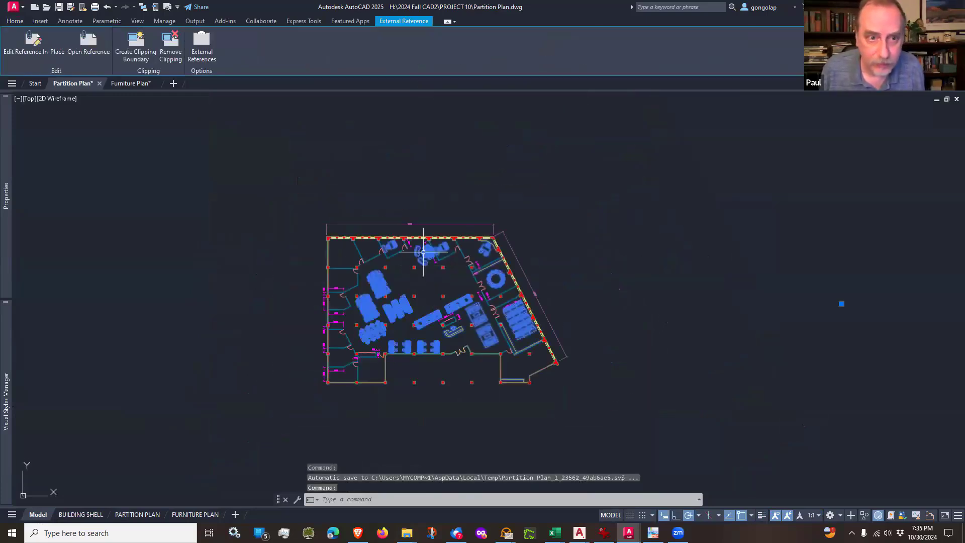
key("Escape")
left_click(420, 260)
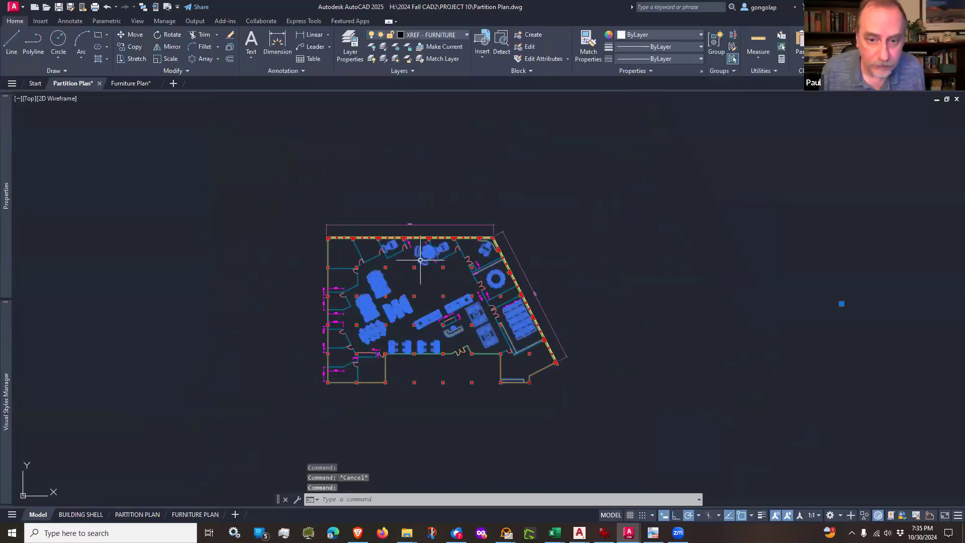
key("Escape")
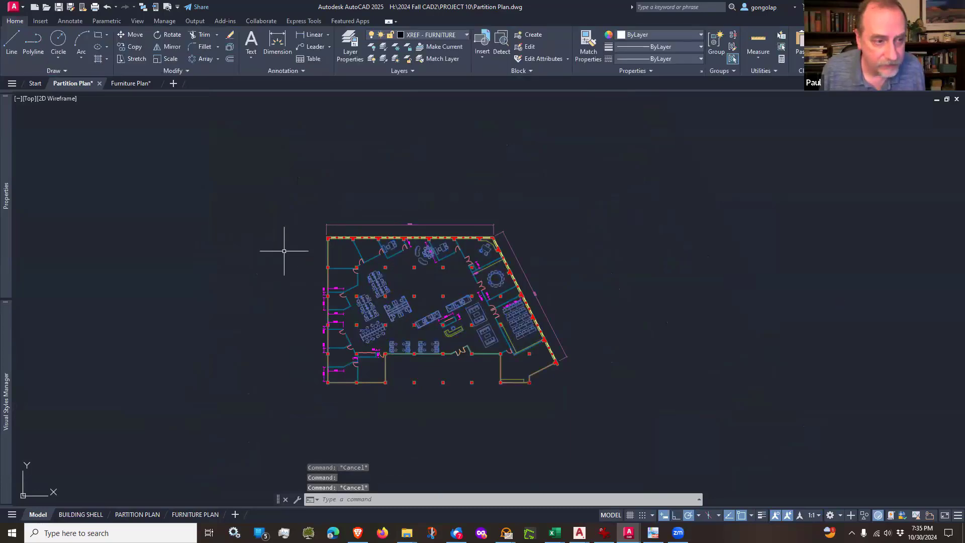
scroll(284, 251, "up", 2)
middle_click_drag(296, 257, 296, 258)
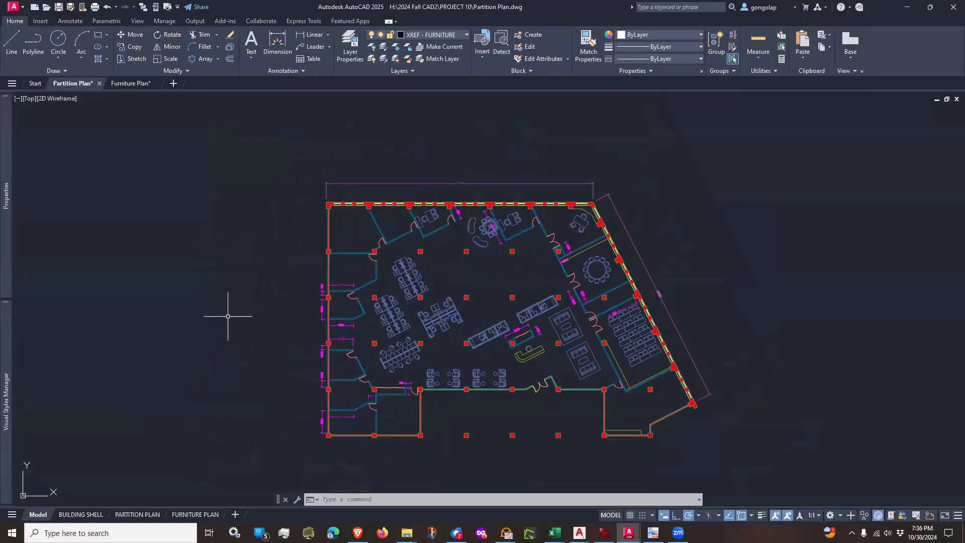
left_click(138, 514)
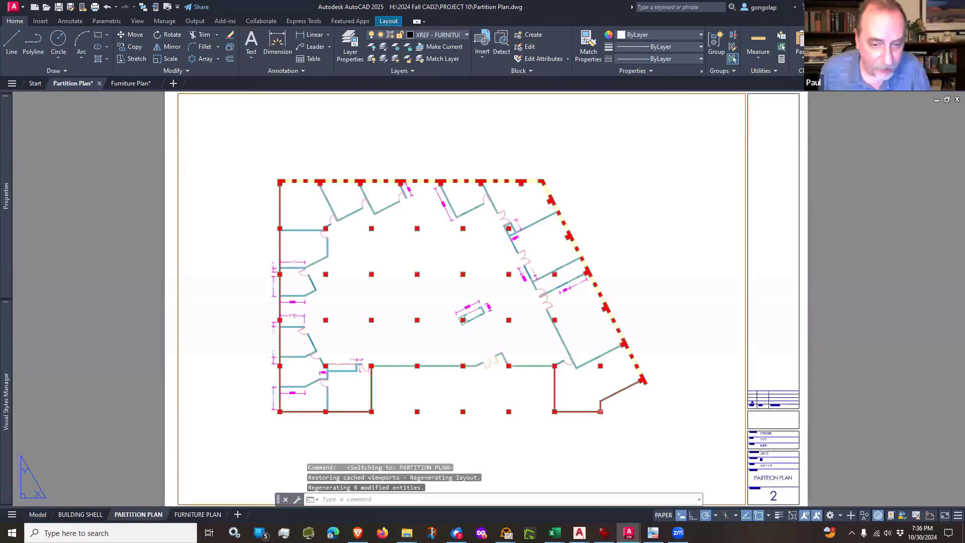
Step: On the Building Shell layout, freeze the XREF - FURNITURE layer in the current viewport
left_click(83, 514)
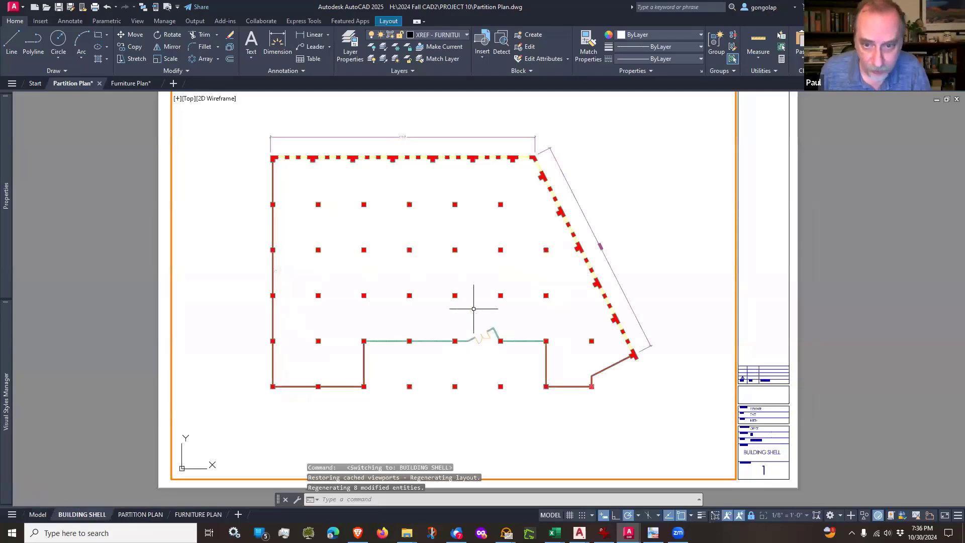
middle_click_drag(443, 267, 450, 269)
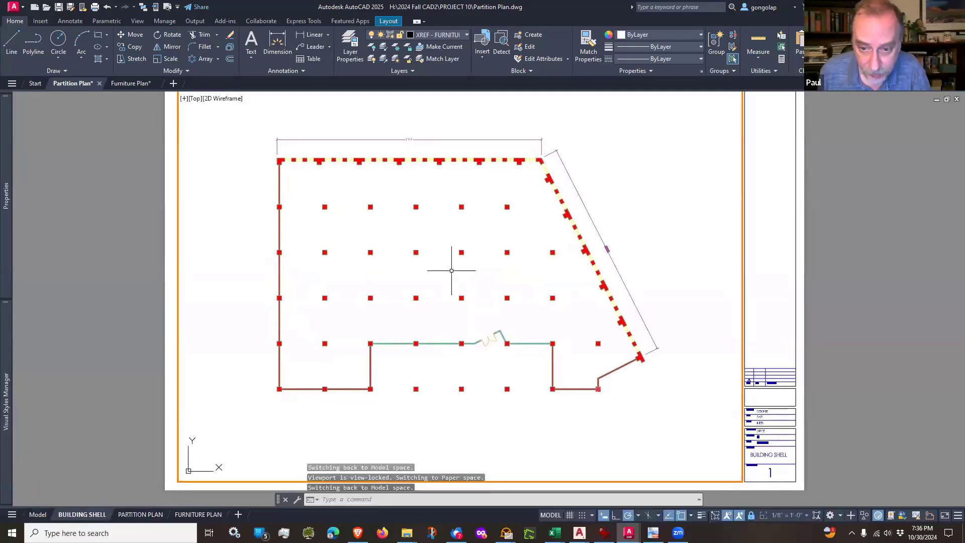
middle_click_drag(441, 227, 437, 239)
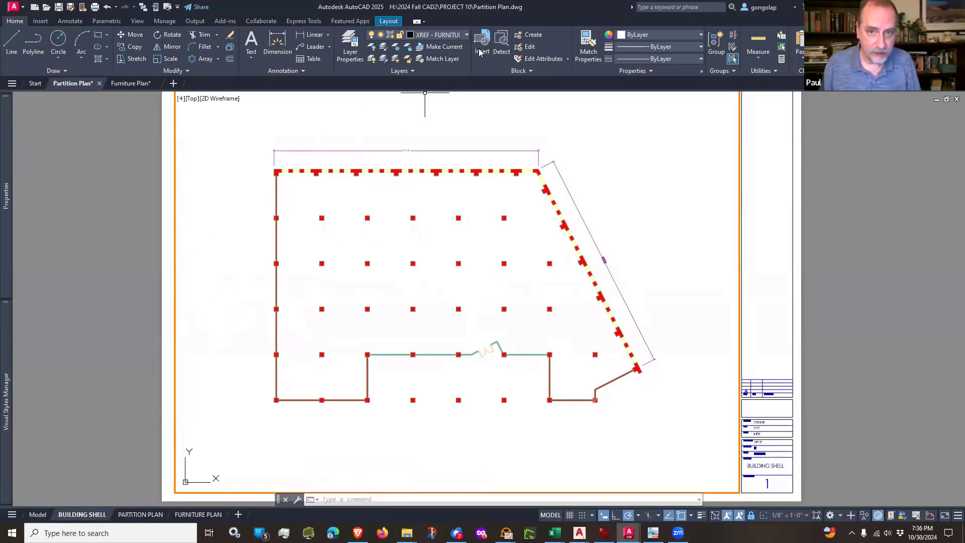
left_click(467, 34)
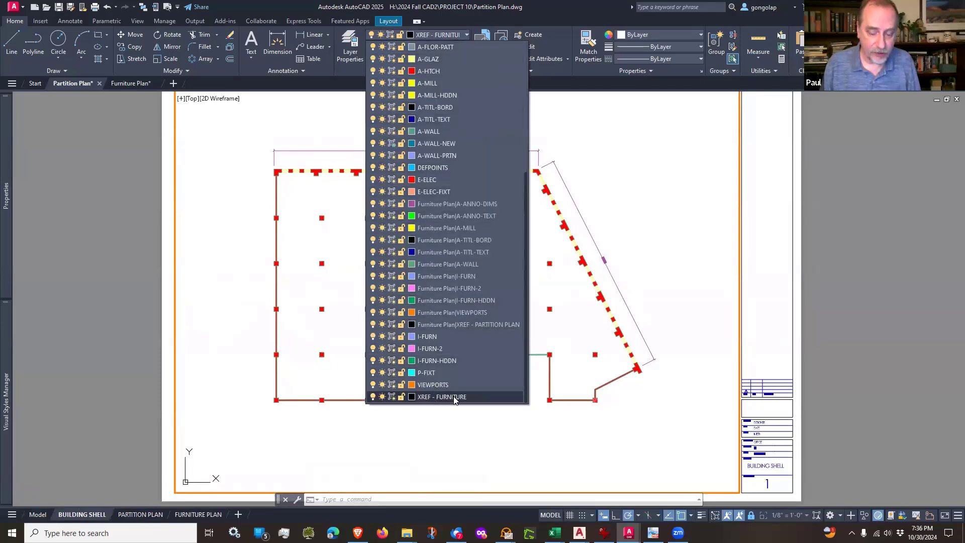
left_click(392, 397)
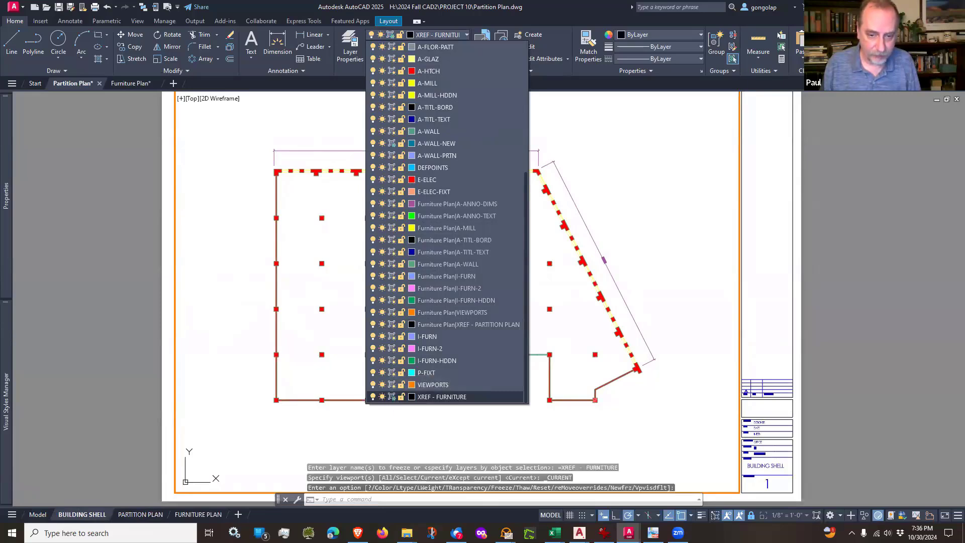
key("Escape")
key("Escape")
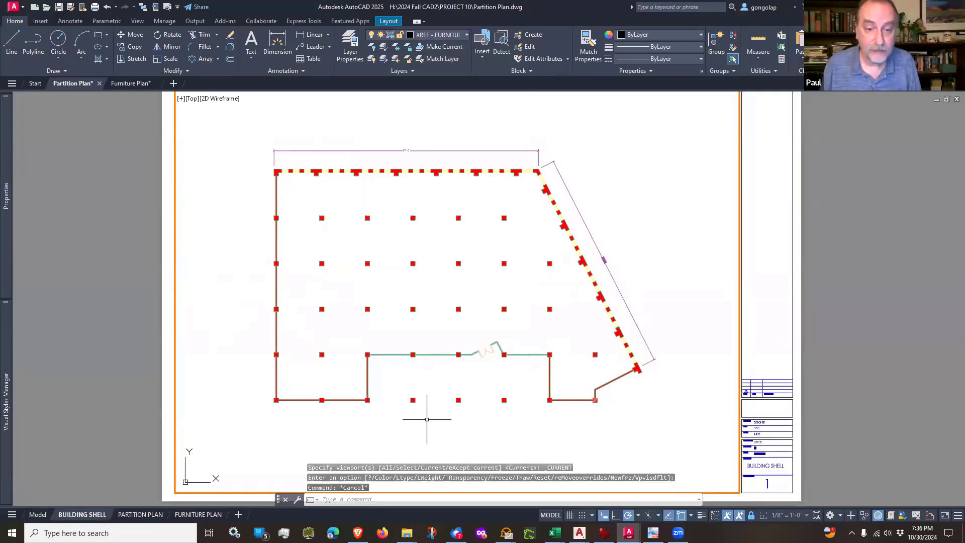
Step: Leave the Building Shell viewport for paper space and fit the sheet to its extents
double_click(98, 416)
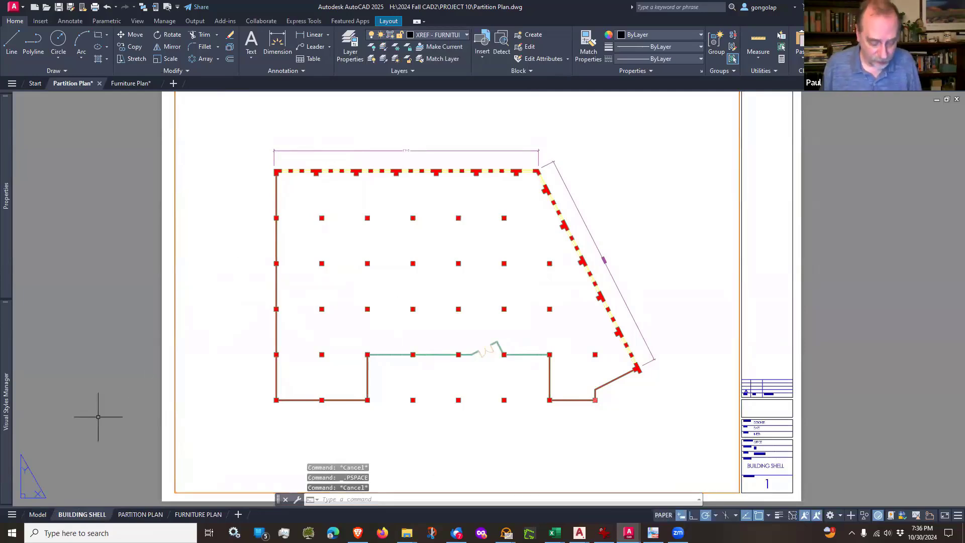
type("z")
key("Return")
type("e")
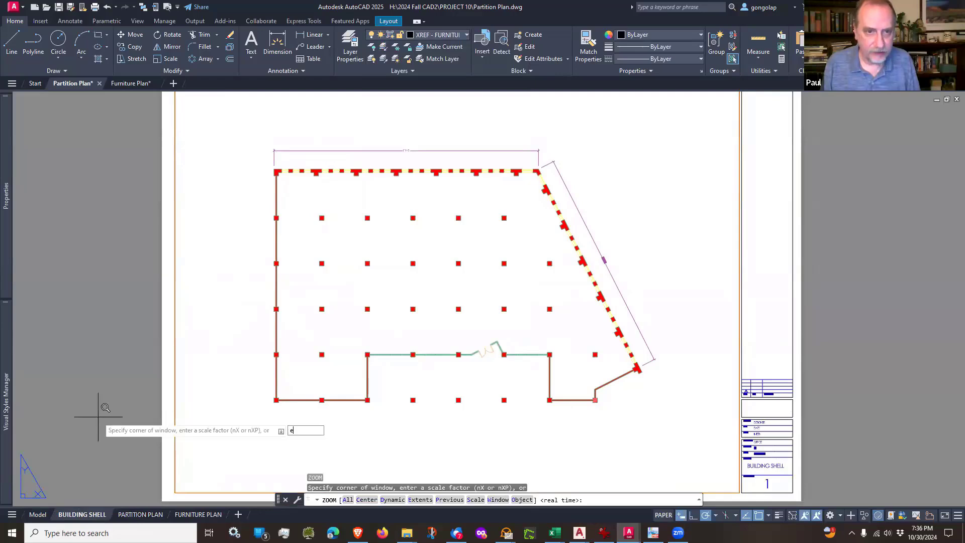
key("Return")
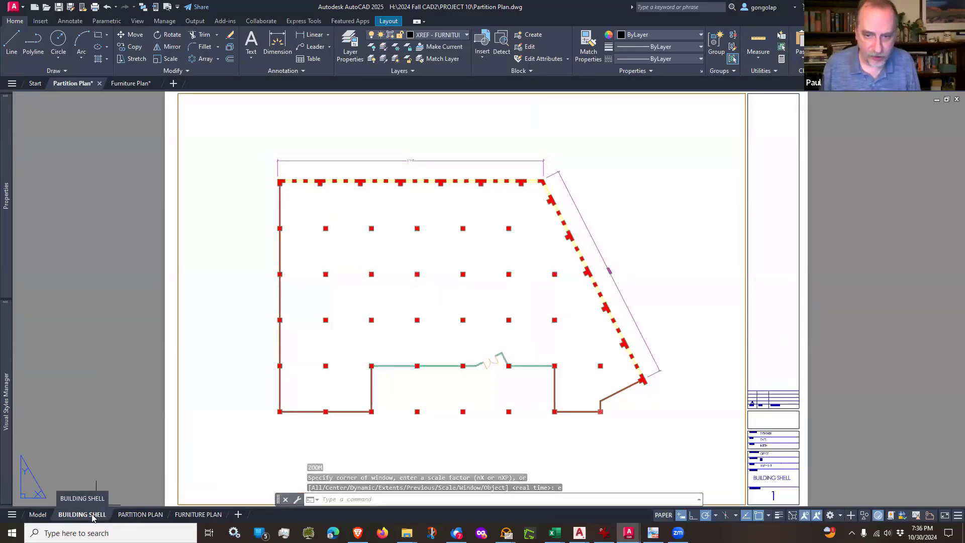
Step: Review the Partition Plan and Furniture Plan layouts to compare which layers each one displays
left_click(136, 514)
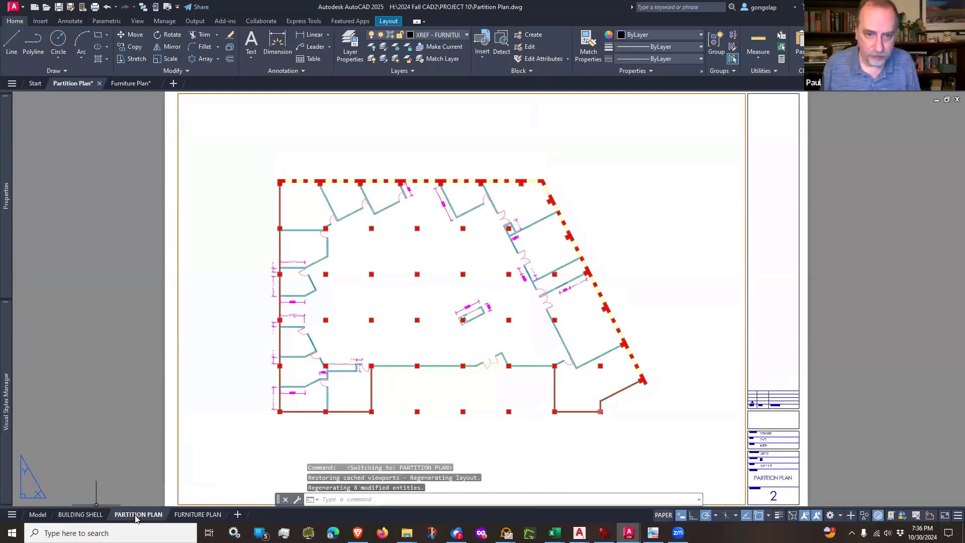
left_click(193, 515)
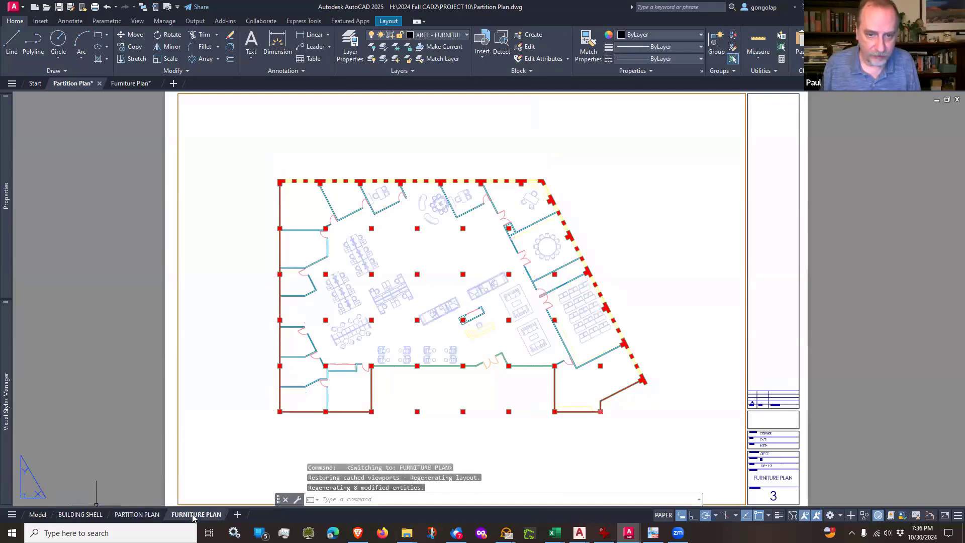